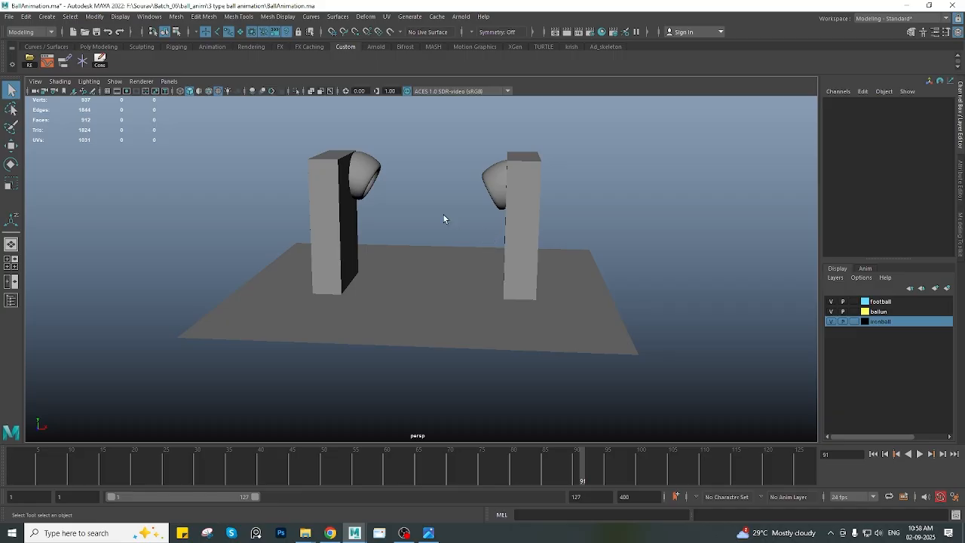
Move the right pillar together with its attached ring outward along X, away from the left pillar
alt+drag(414, 216, 478, 248)
click(498, 226)
key(w)
shift+click(463, 192)
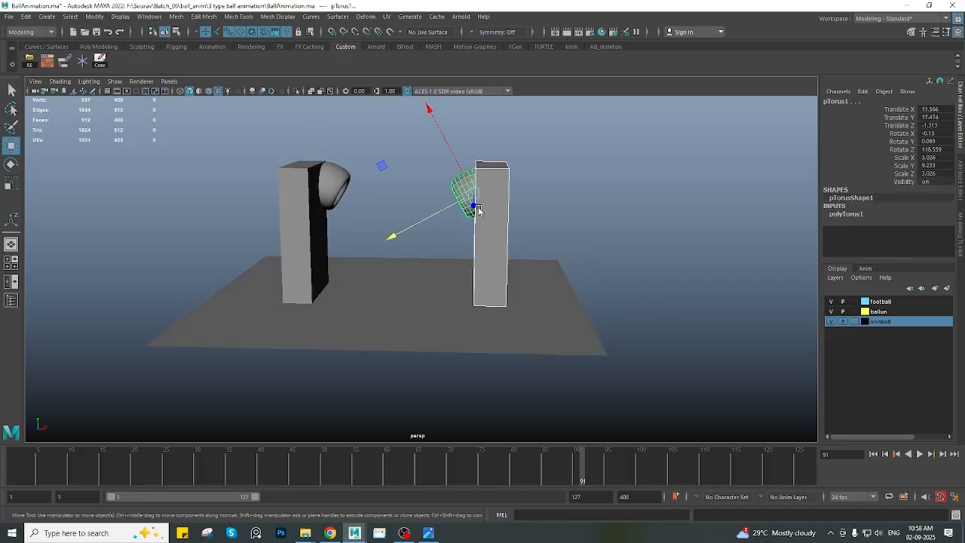
key(w)
click(476, 194)
drag(476, 196, 432, 193)
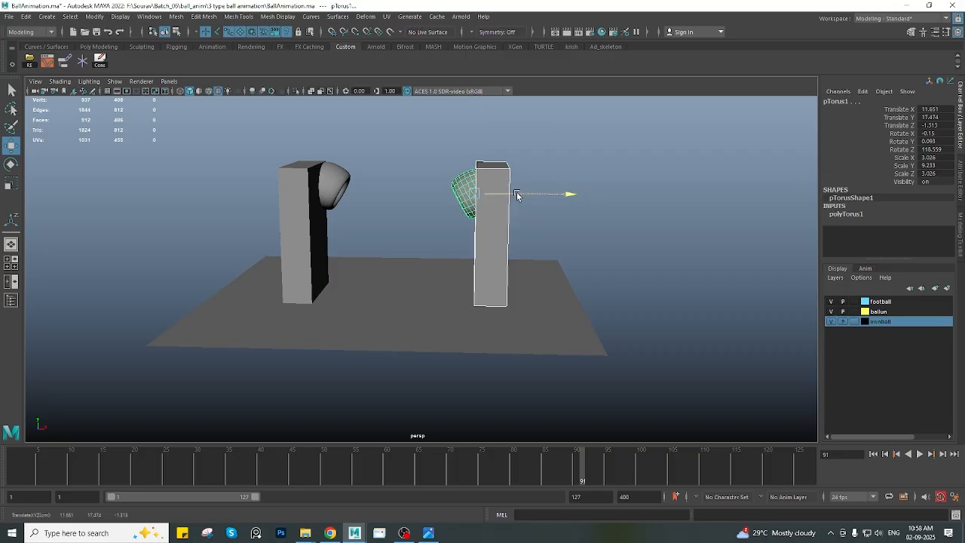
drag(524, 202, 545, 202)
Move the left pillar outward to about -19.27 in X, and the right pillar's ring with its pillar to about 15.98
click(305, 207)
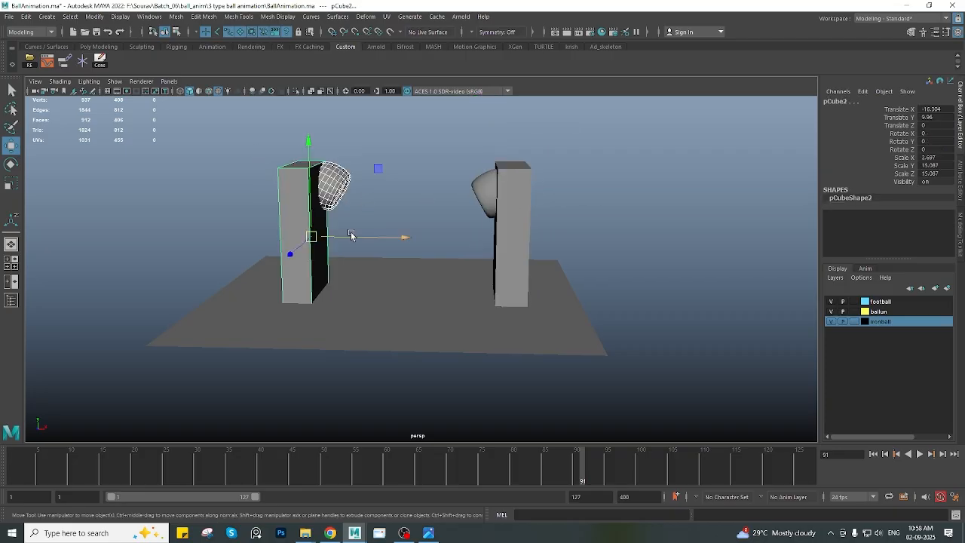
drag(351, 236, 333, 236)
alt+drag(485, 205, 484, 198)
drag(449, 152, 577, 214)
drag(525, 193, 531, 192)
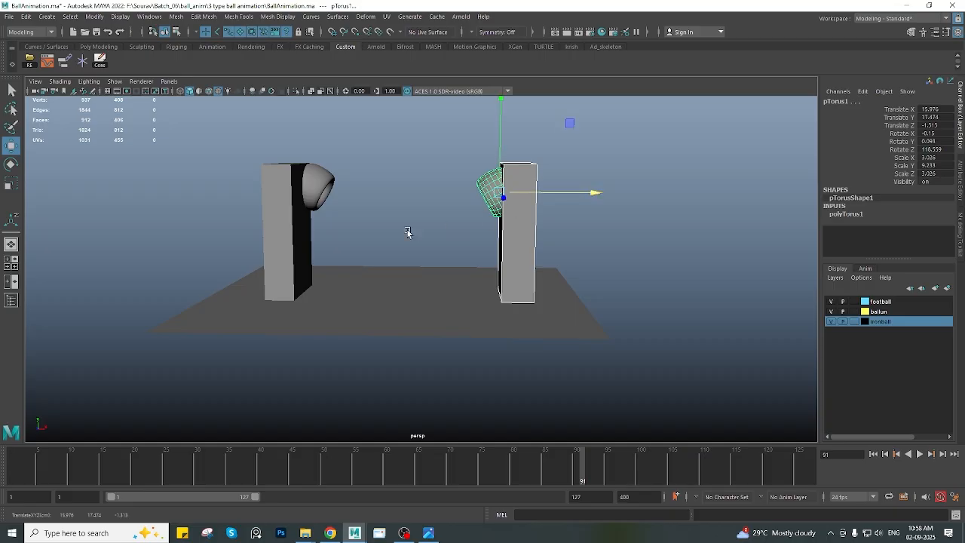
Examine the spacing and alignment of the two pillars and their rings from above, behind and the front
alt+drag(407, 230, 625, 267)
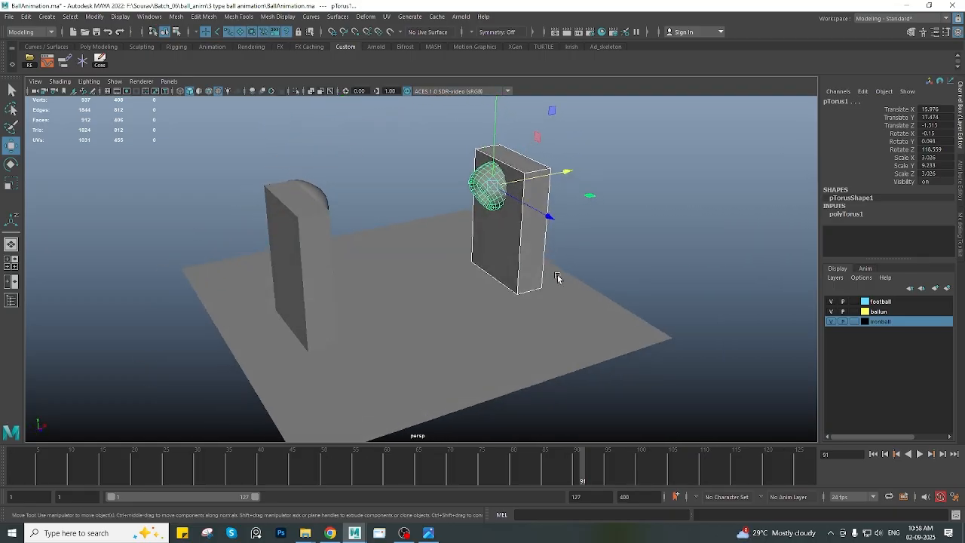
click(451, 158)
click(492, 176)
alt+drag(431, 217, 375, 349)
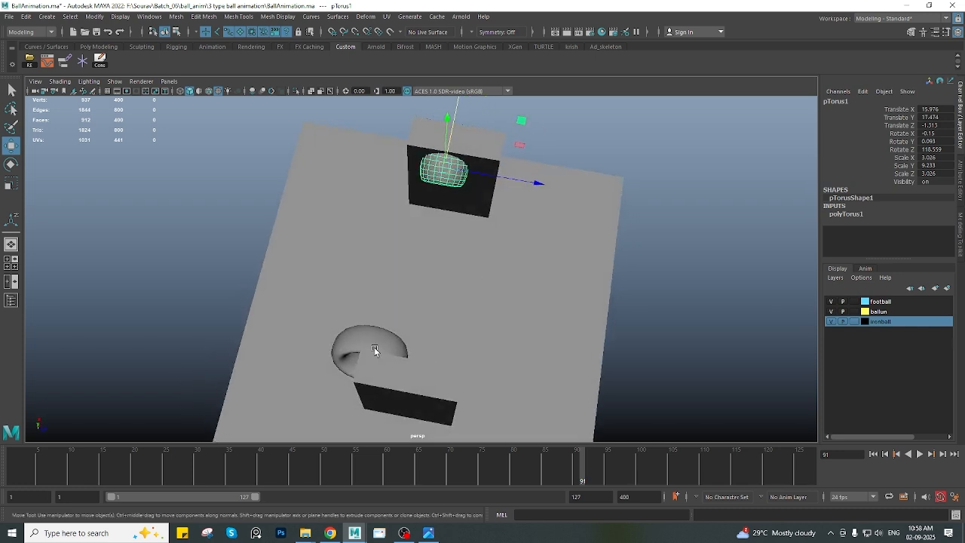
alt+drag(417, 249, 435, 223)
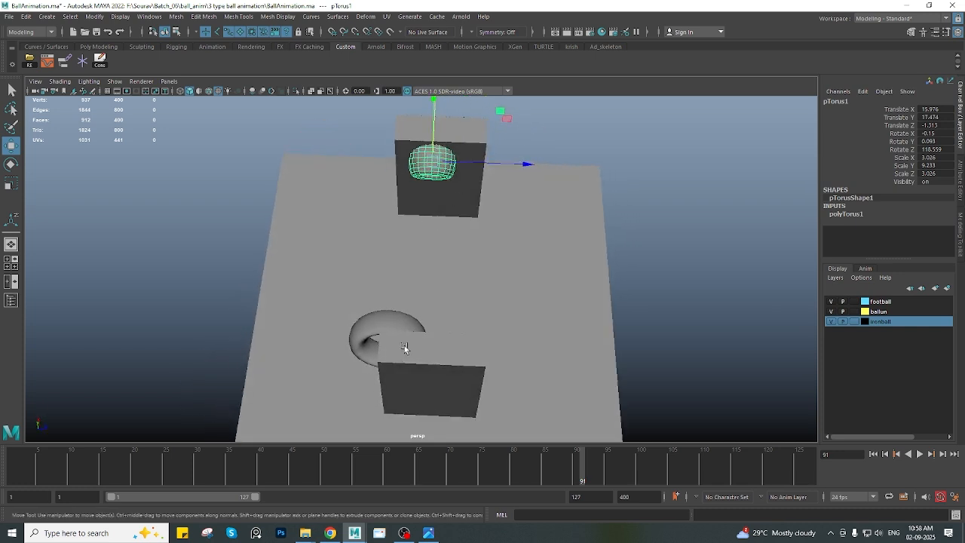
alt+drag(440, 256, 520, 185)
alt+drag(407, 292, 365, 261)
click(362, 315)
click(364, 262)
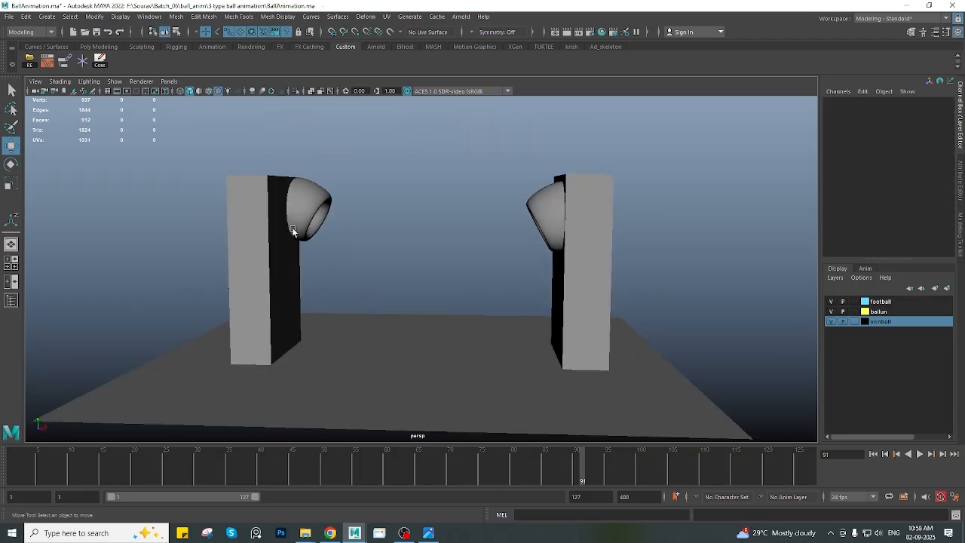
alt+drag(505, 265, 390, 243)
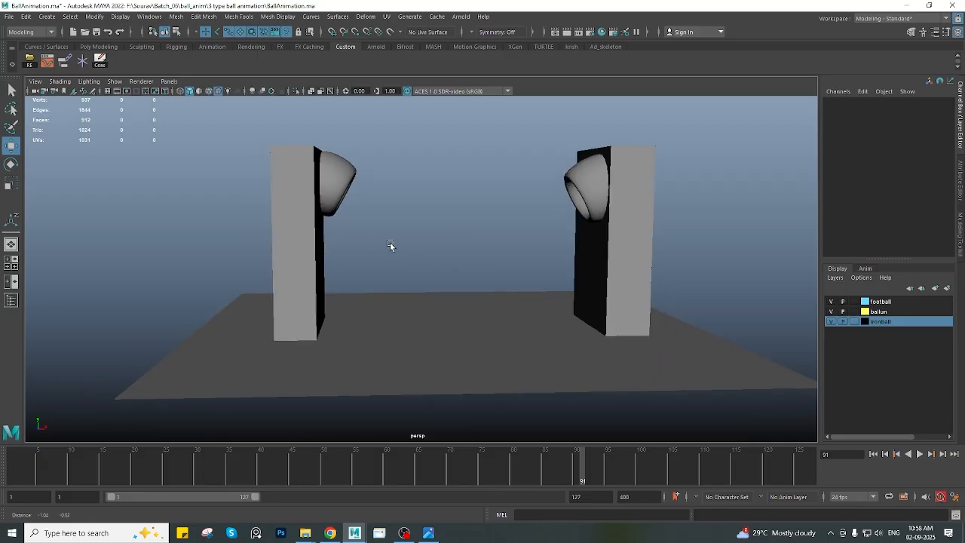
click(314, 216)
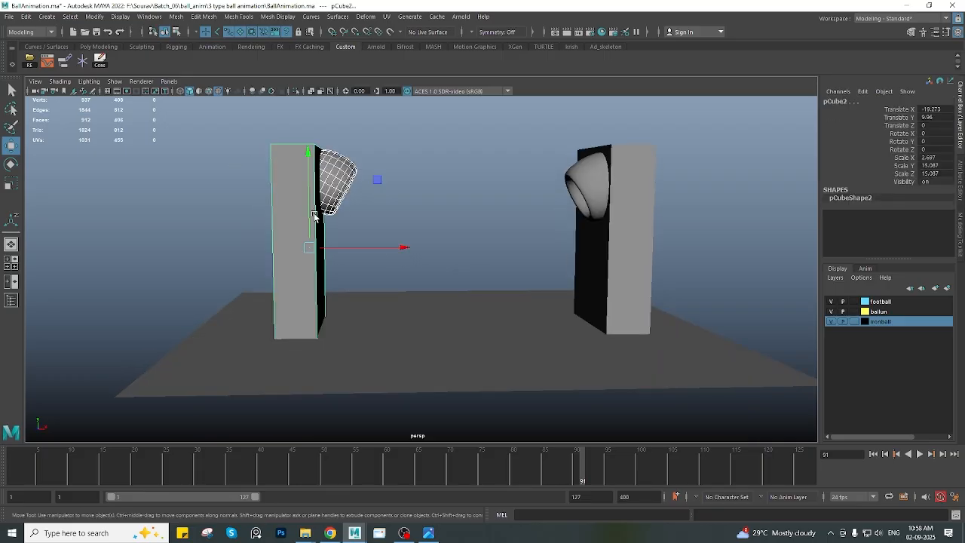
alt+drag(447, 220, 427, 209)
click(426, 209)
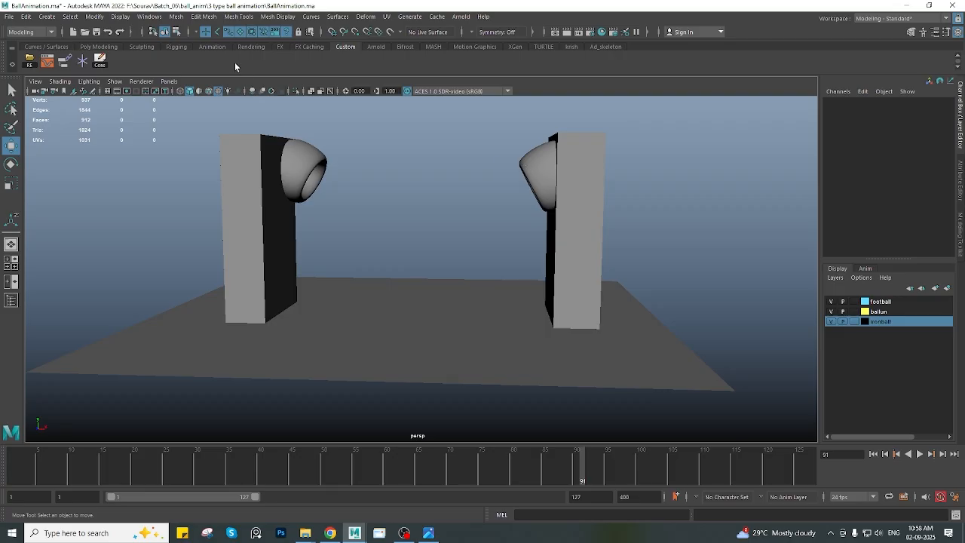
alt+drag(491, 236, 442, 202)
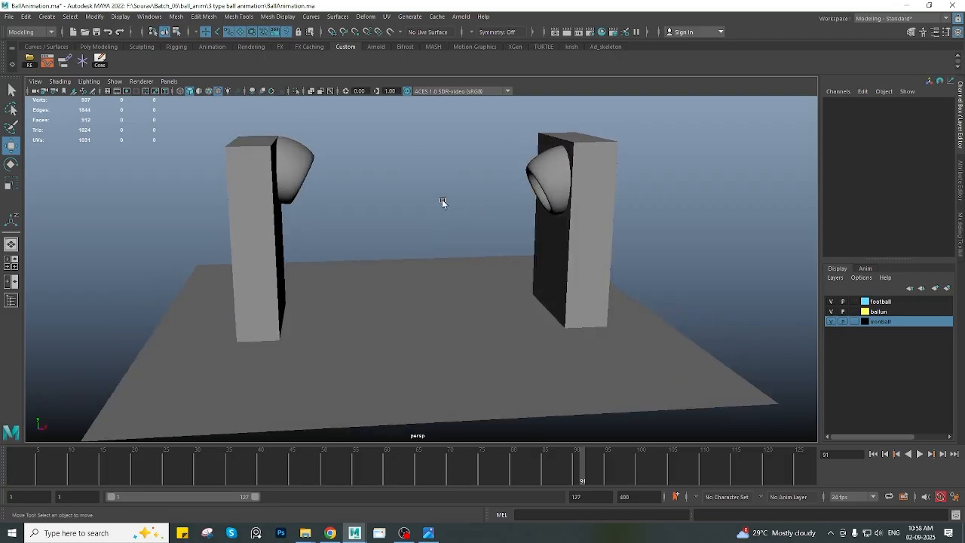
Check the pillar set through camera1 and in the top view, and return to the full perspective view
click(167, 81)
click(290, 96)
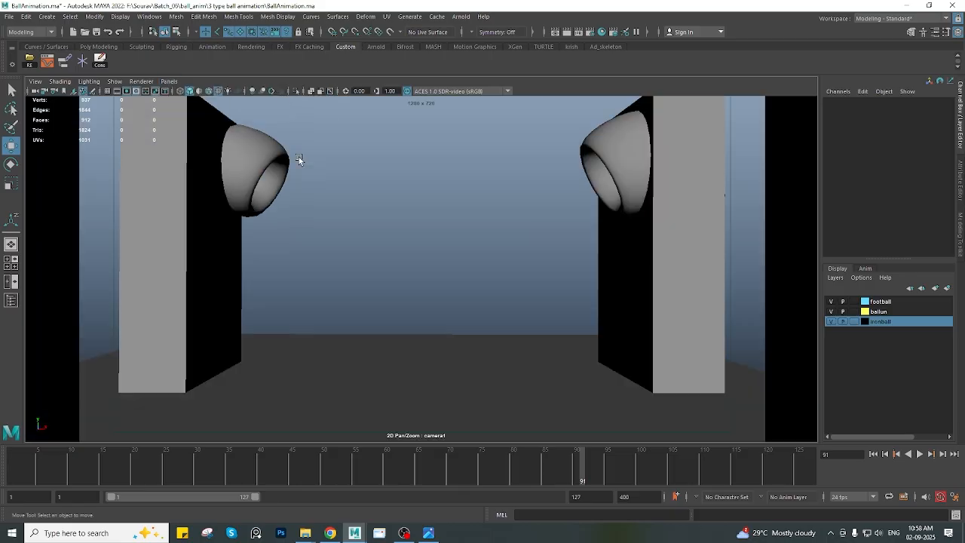
click(35, 91)
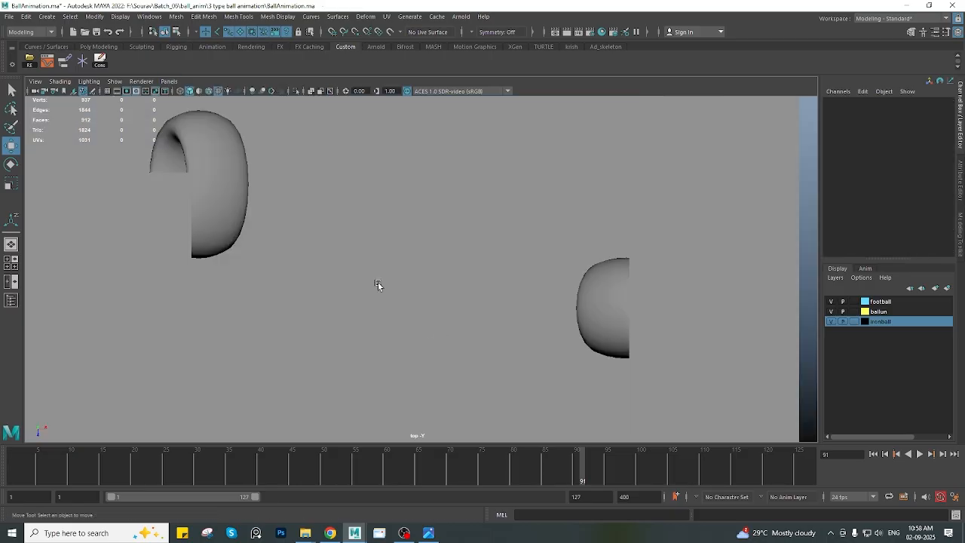
key(space)
scroll(509, 259, down, 1)
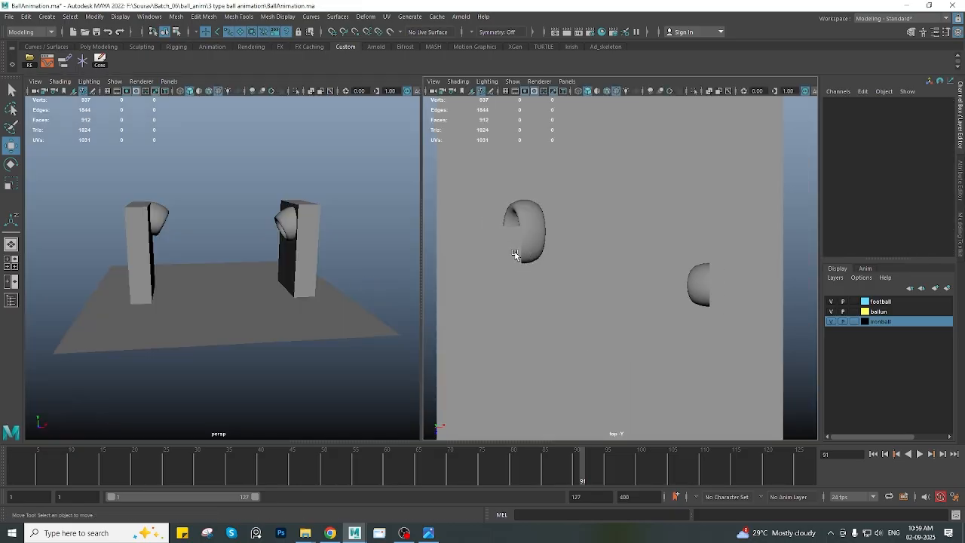
key(space)
scroll(452, 273, down, 2)
alt+drag(452, 274, 371, 289)
key(space)
scroll(408, 283, down, 4)
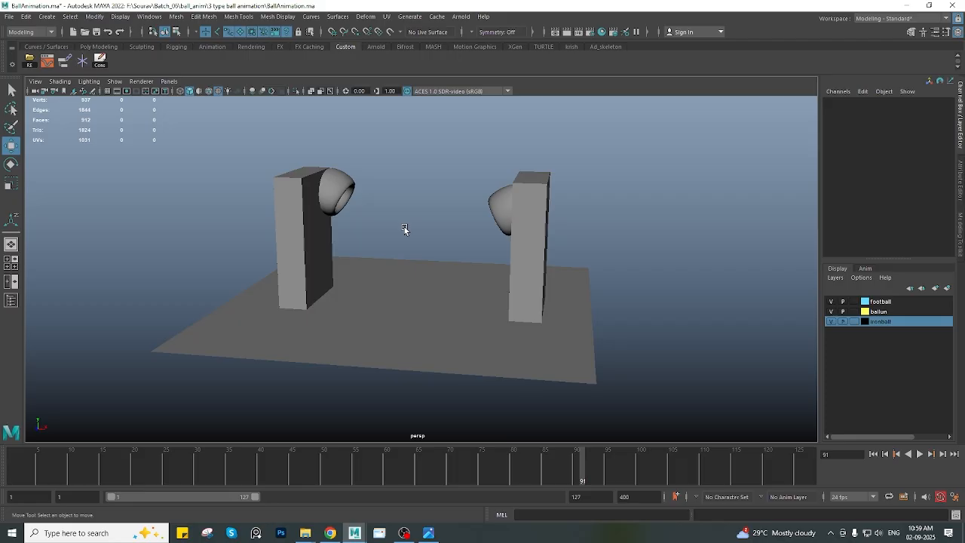
click(9, 17)
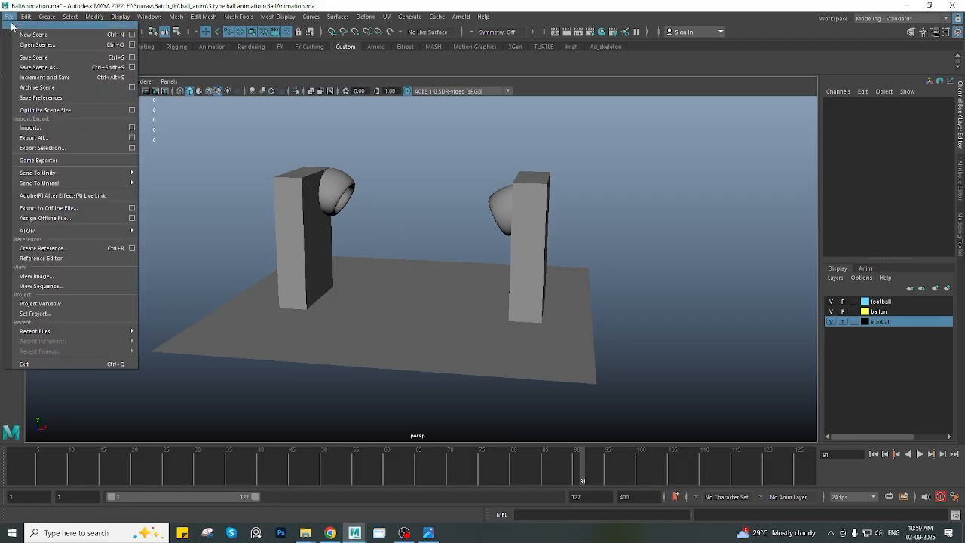
click(479, 168)
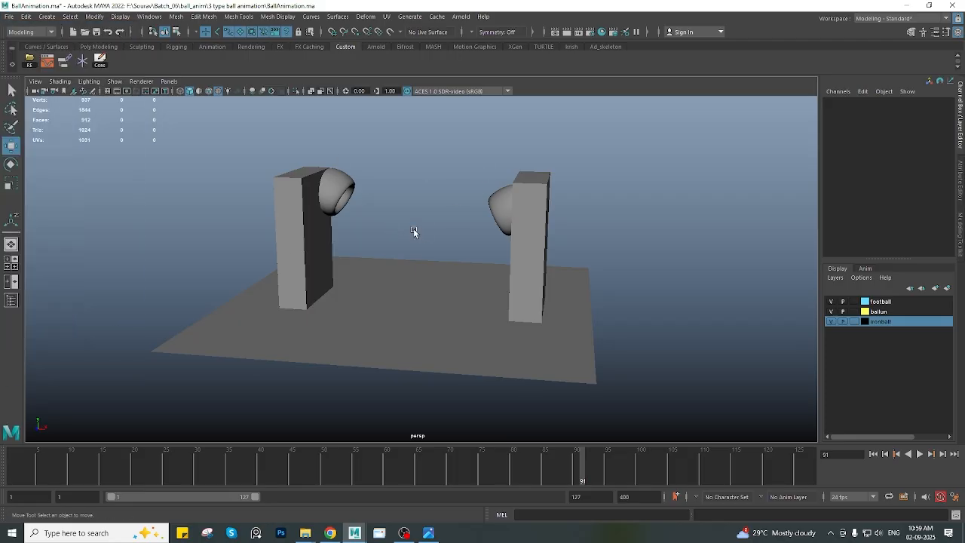
alt+drag(413, 228, 575, 315)
key(f)
alt+drag(518, 308, 443, 221)
click(443, 221)
click(11, 19)
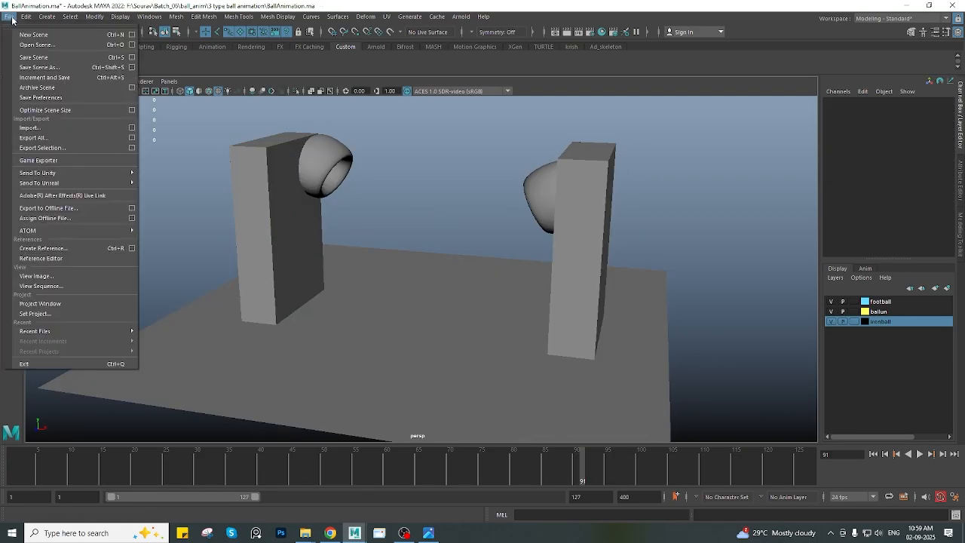
click(416, 257)
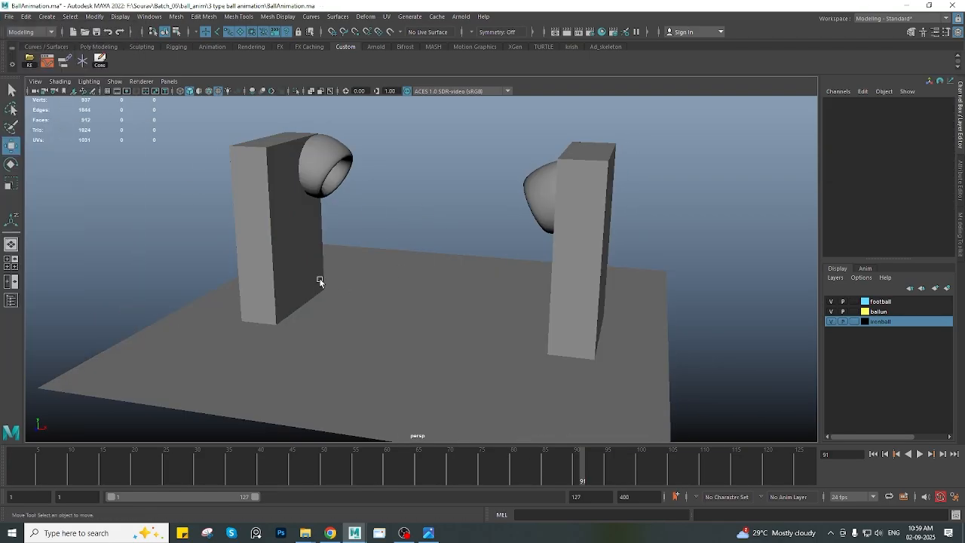
alt+drag(453, 235, 377, 196)
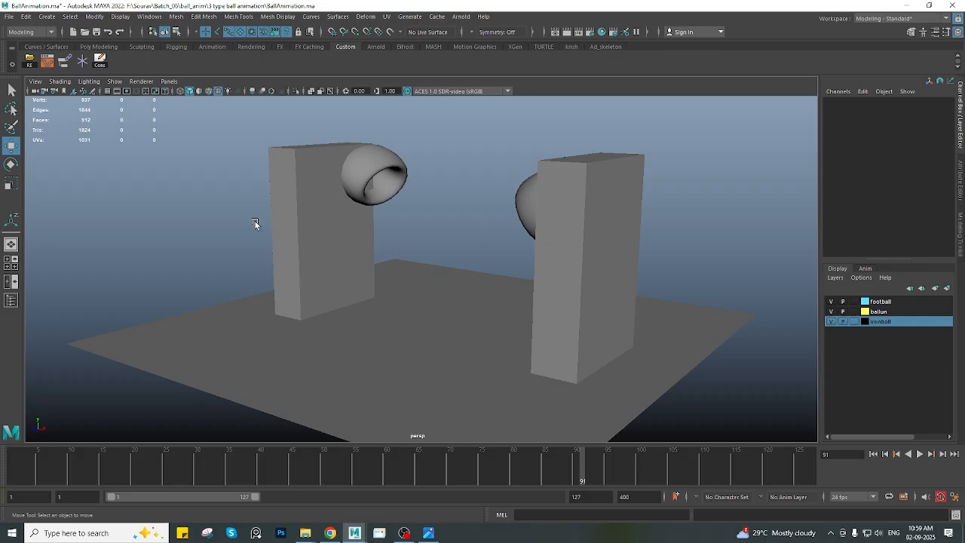
alt+drag(493, 178, 380, 185)
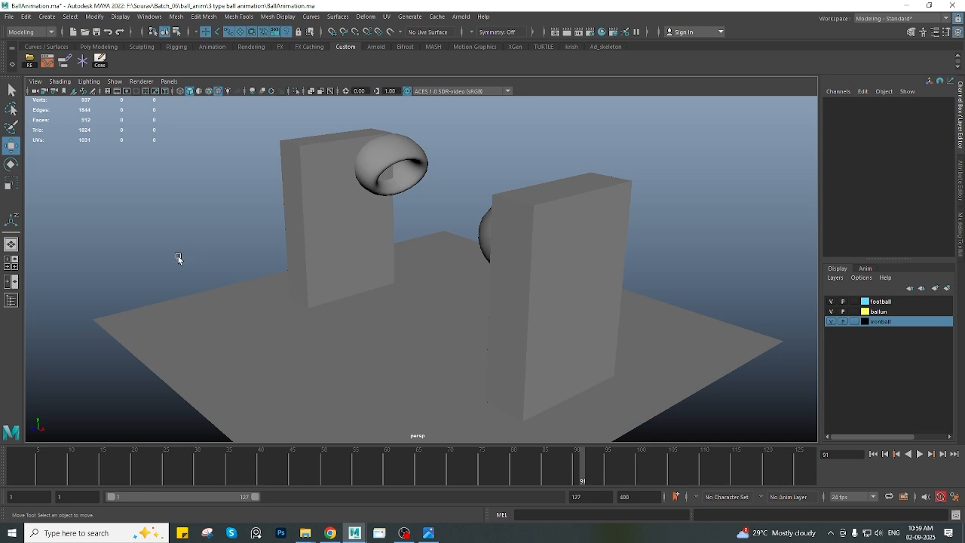
click(29, 62)
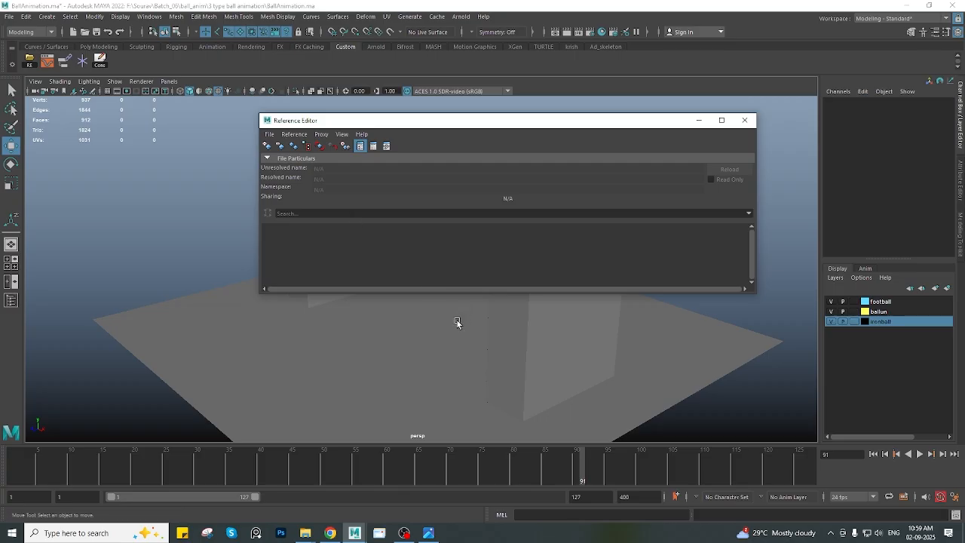
drag(432, 296, 432, 353)
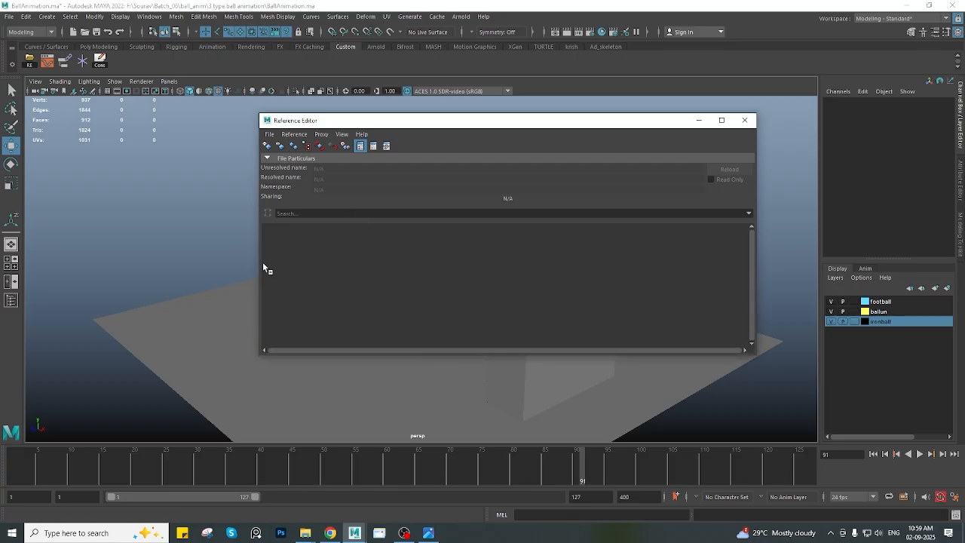
drag(256, 261, 194, 261)
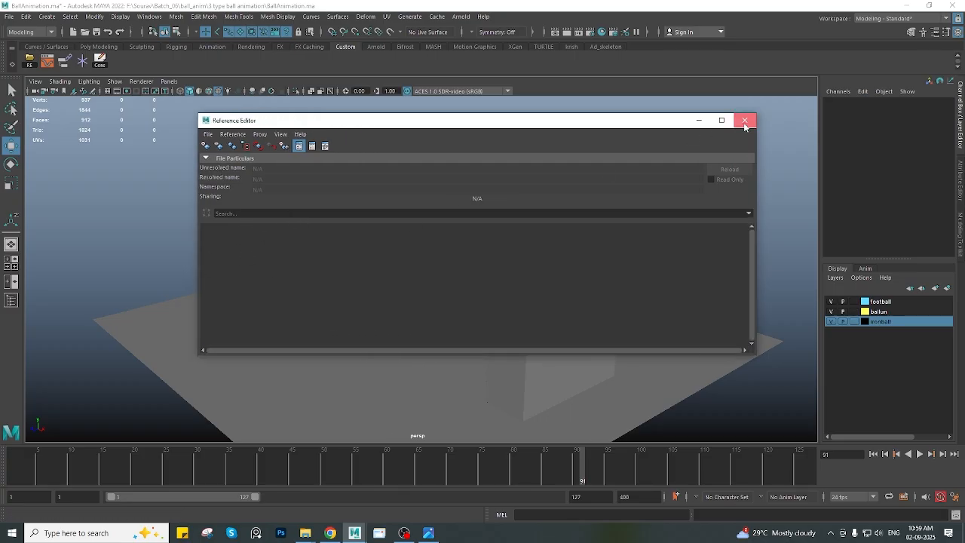
click(743, 120)
Switch to File Explorer, copy the path of the 3 type ball animation folder containing Ultimate_Ball_v1.0.1, and return to Maya
mouse_move(305, 532)
click(360, 490)
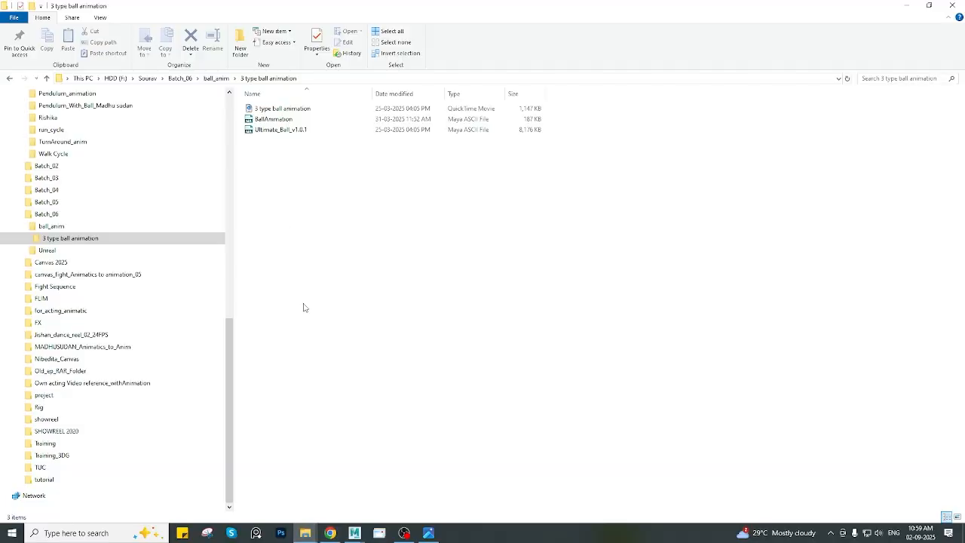
click(280, 130)
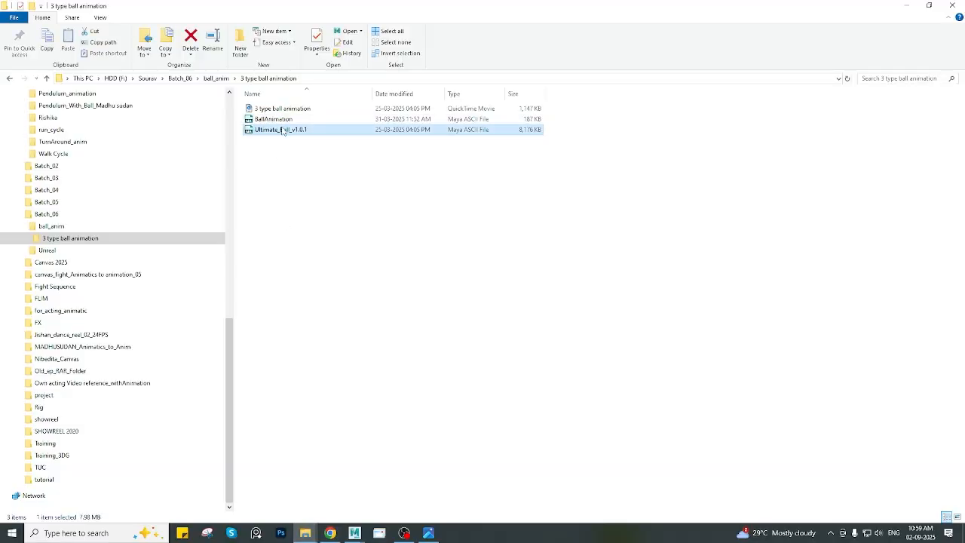
key(Up)
click(334, 80)
key(ctrl+c)
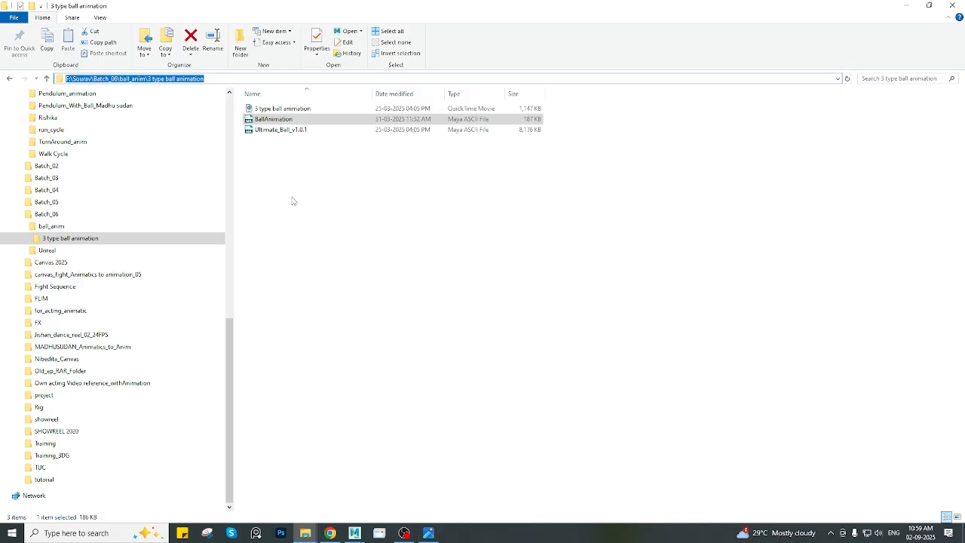
click(279, 130)
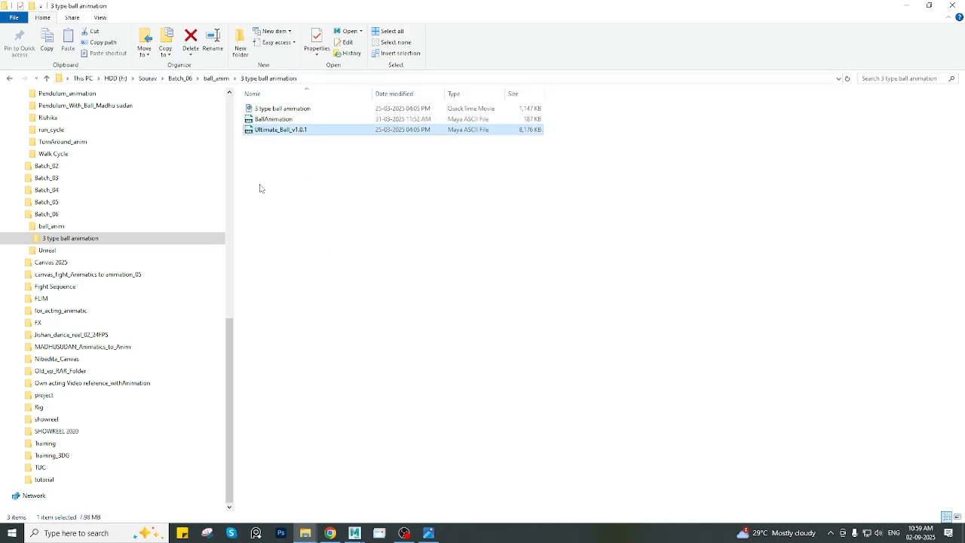
click(906, 5)
Create a reference to Ultimate_Ball_v1.0.1.ma through the Reference Editor, using the copied 3 type ball animation folder path
click(12, 17)
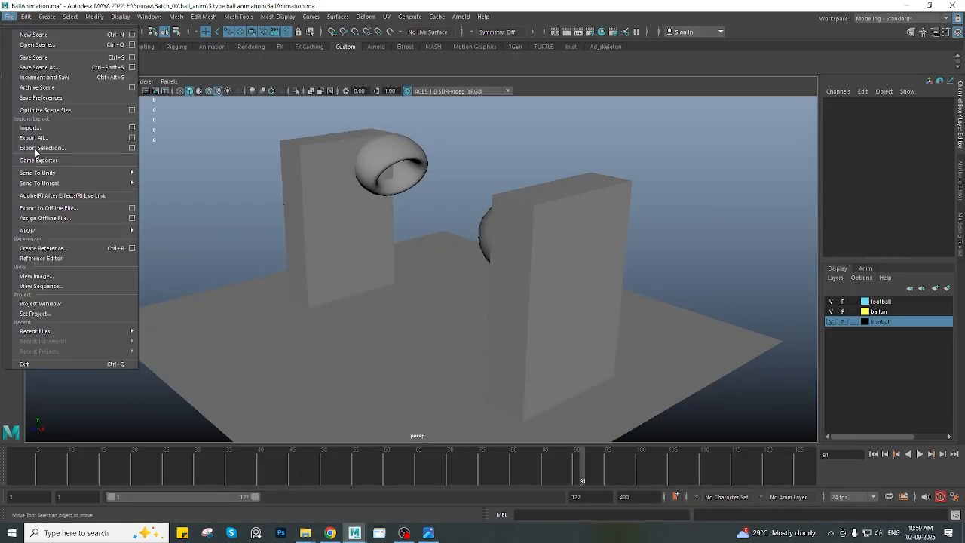
click(30, 255)
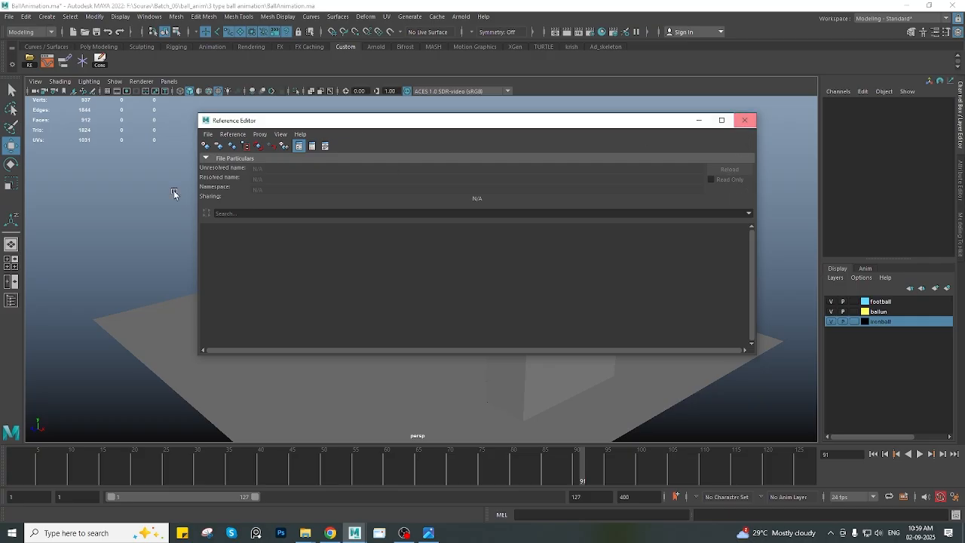
click(205, 147)
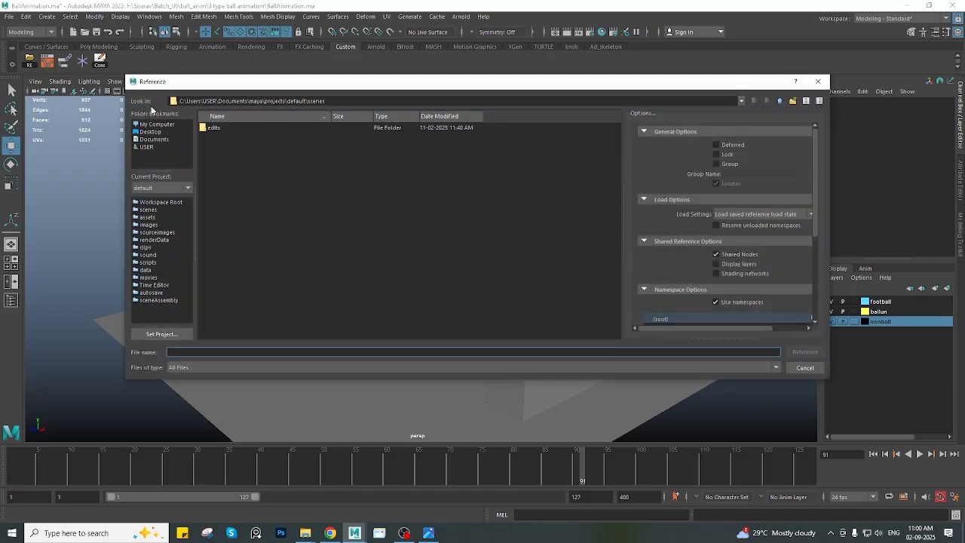
drag(351, 100, 0, 72)
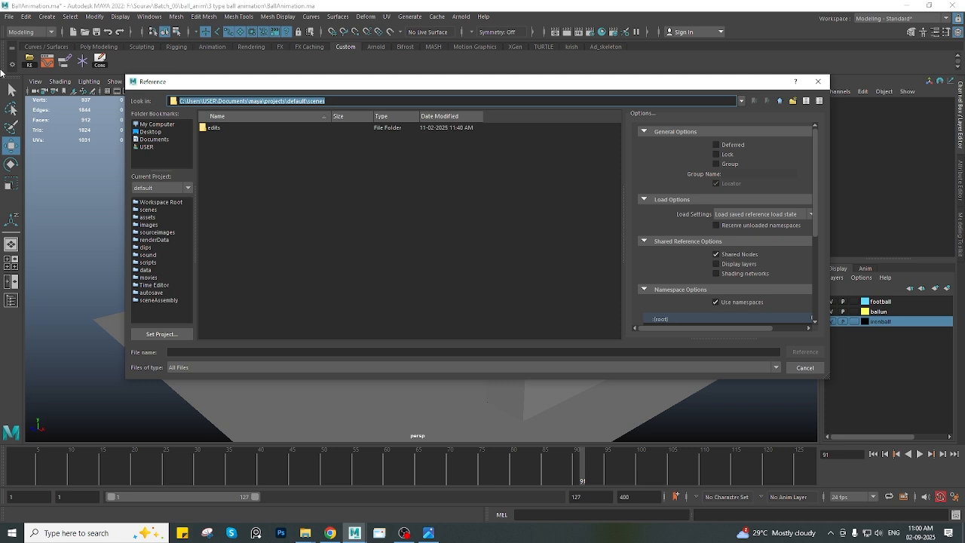
key(ctrl+v)
key(Return)
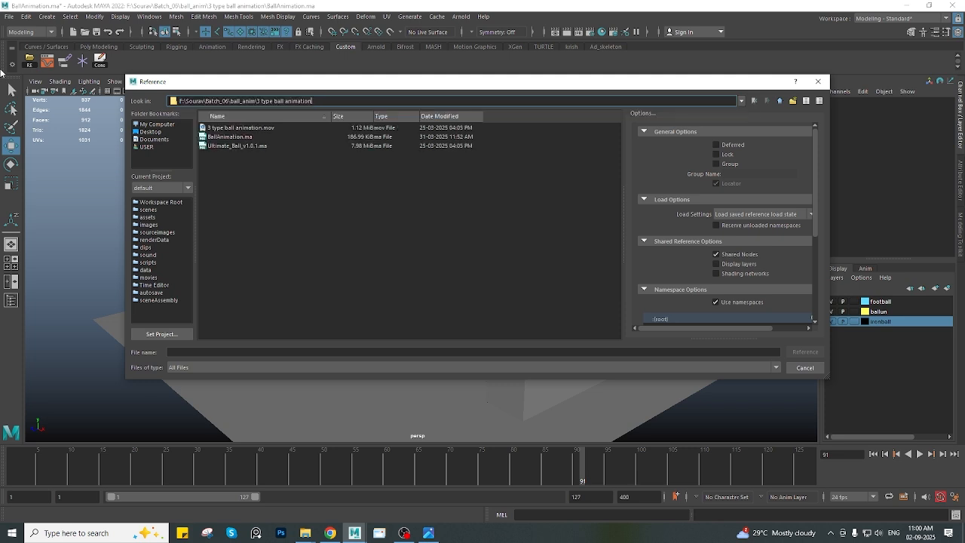
click(245, 146)
click(805, 351)
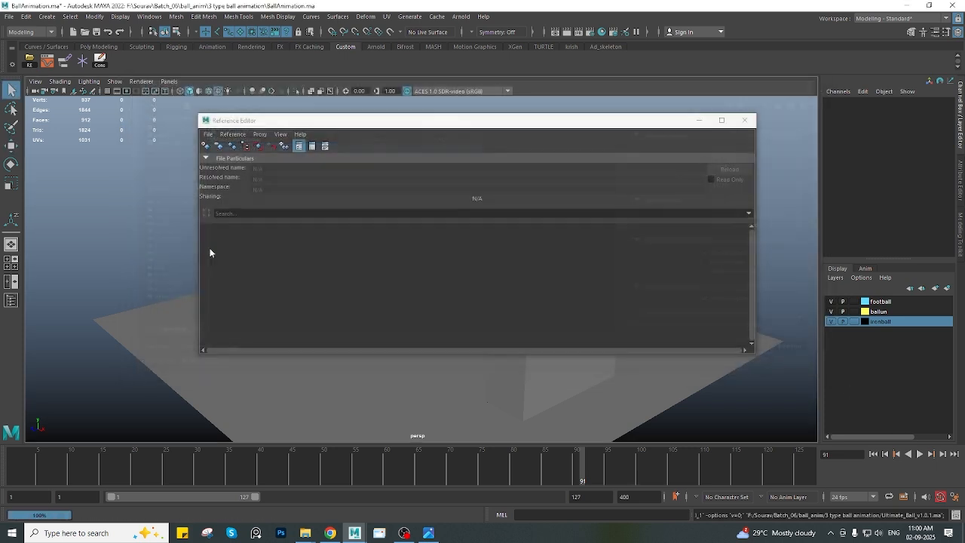
Close the Reference Editor, examine the referenced ball between the two pillars, and save the scene
click(745, 120)
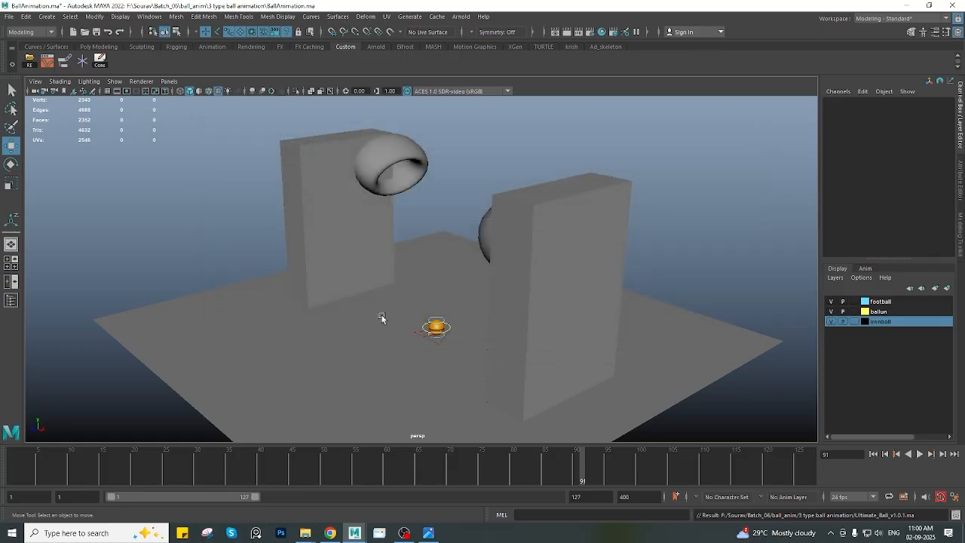
alt+drag(381, 318, 403, 322)
alt+drag(422, 289, 329, 256)
scroll(329, 256, up, 2)
alt+middle_drag(344, 227, 348, 265)
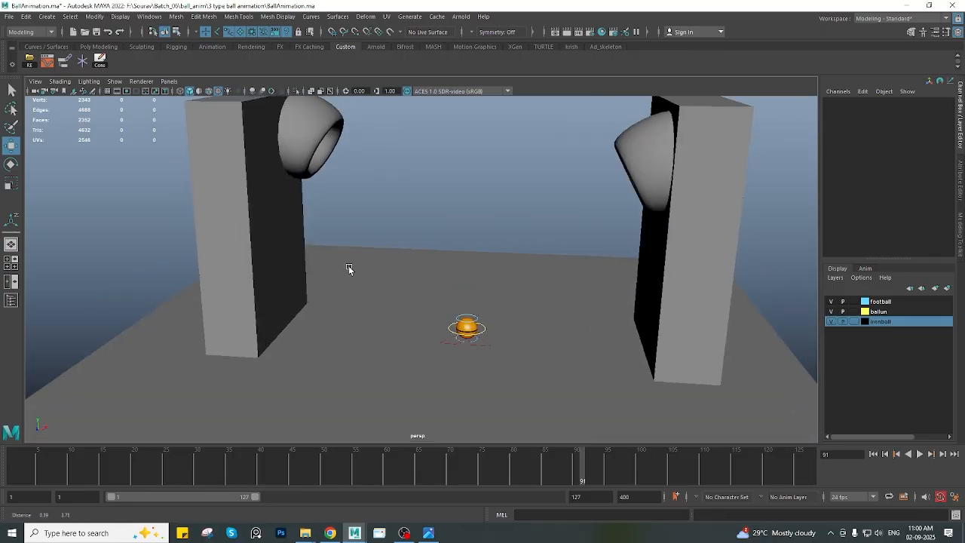
scroll(314, 253, down, 5)
scroll(271, 255, up, 2)
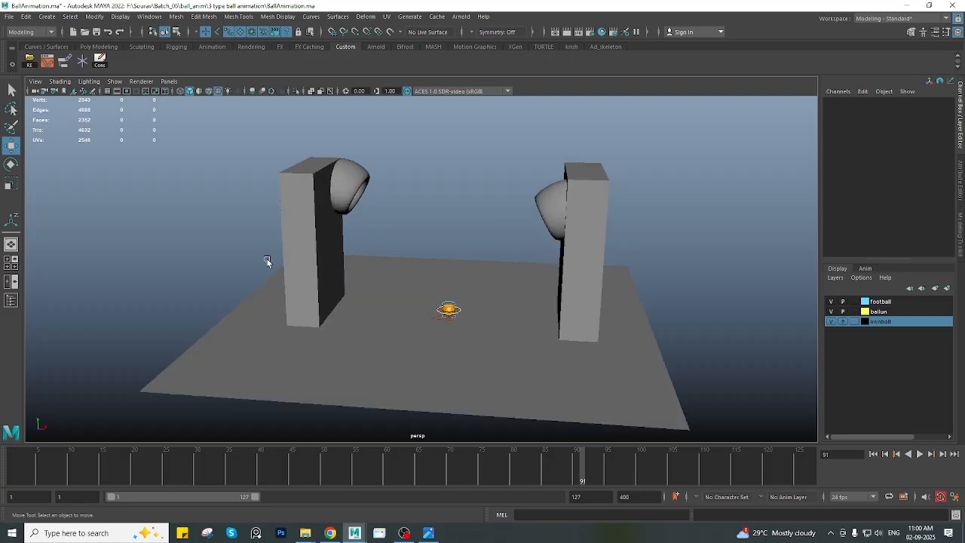
alt+drag(267, 258, 190, 218)
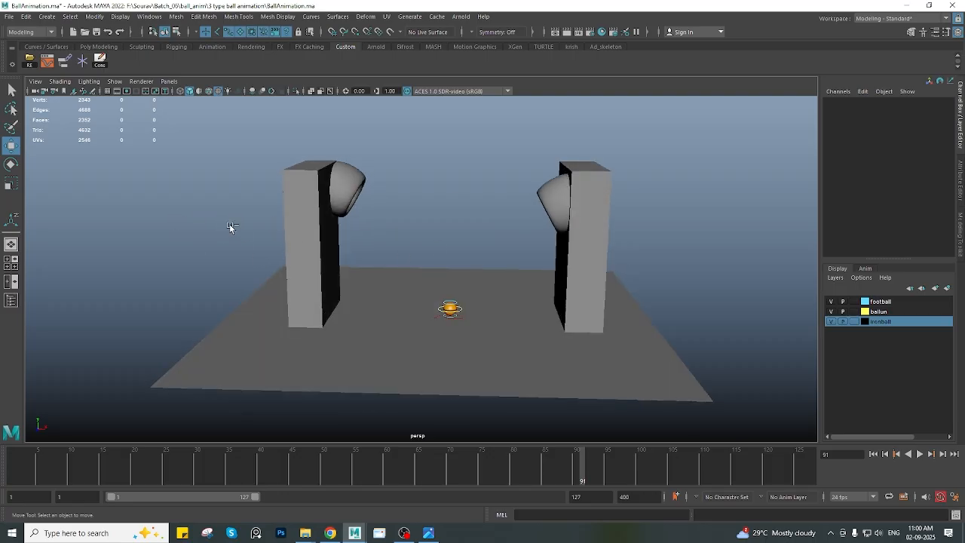
key(ctrl+s)
Switch to File Explorer, check the BallAnimation and Ultimate_Ball_v1.0.1 files in the 3 type ball animation folder, and return to Maya
mouse_move(306, 531)
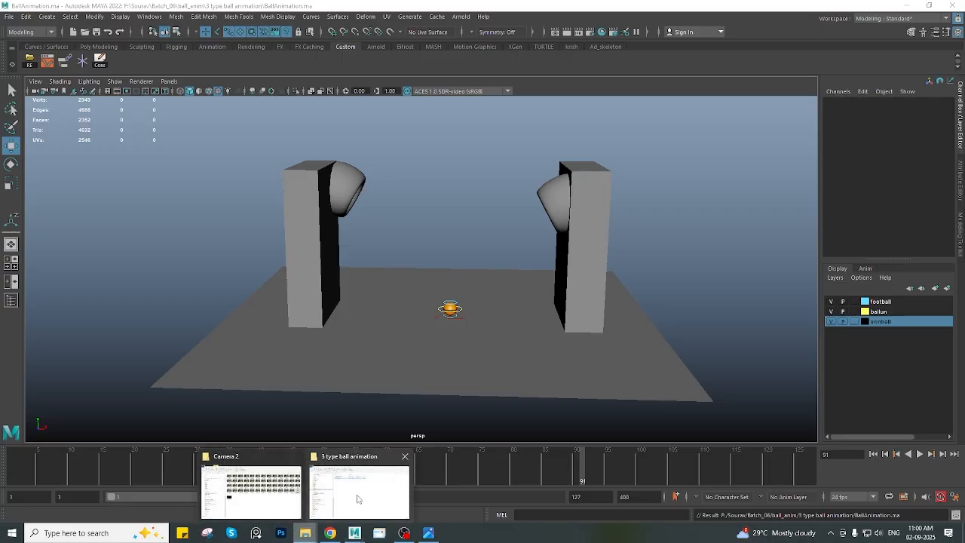
click(360, 488)
click(300, 120)
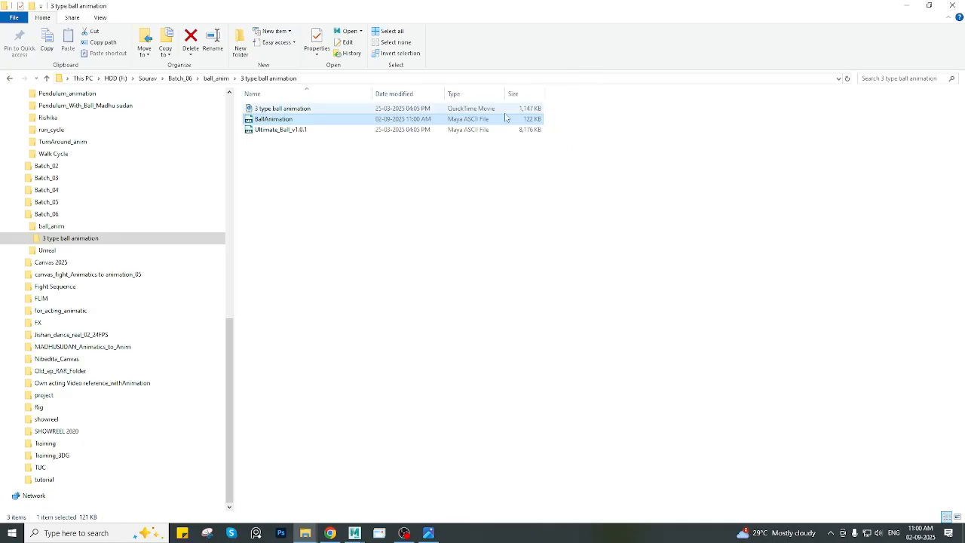
click(276, 194)
click(284, 135)
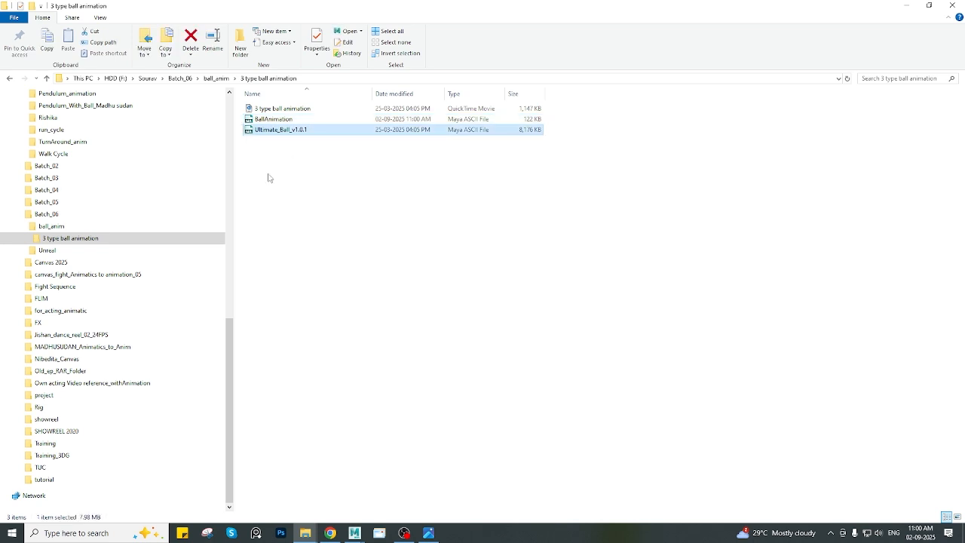
click(905, 5)
Move the ball's main control along the X axis to about -7.39
scroll(461, 258, up, 4)
alt+middle_drag(486, 318, 439, 247)
scroll(424, 232, up, 3)
click(444, 225)
drag(457, 223, 334, 224)
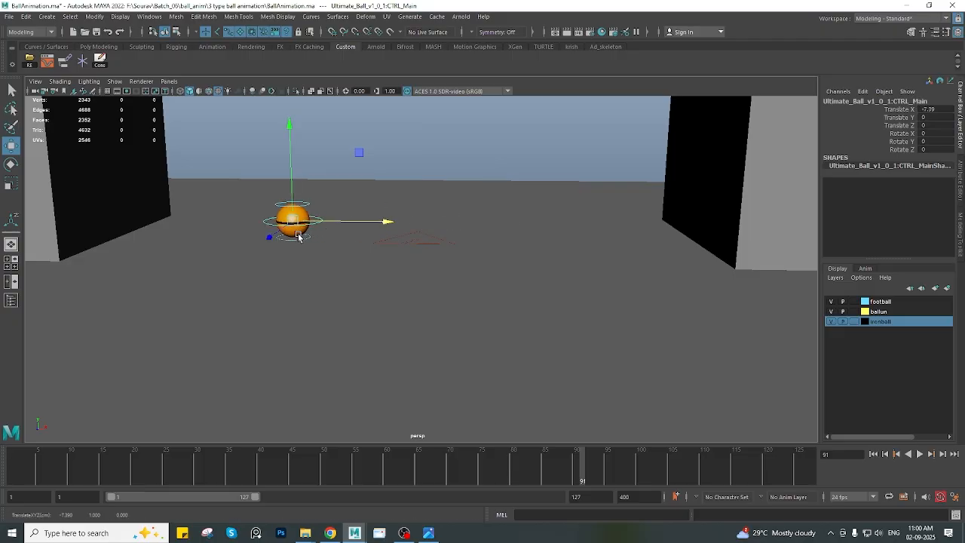
Create a second reference to Ultimate_Ball_v1.0.1.ma through the Reference Editor
click(30, 61)
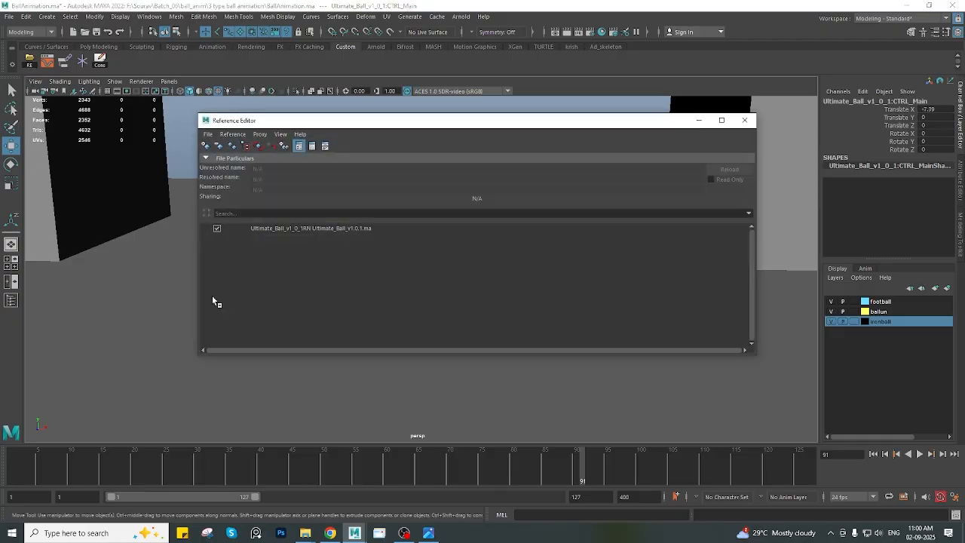
click(206, 146)
click(240, 146)
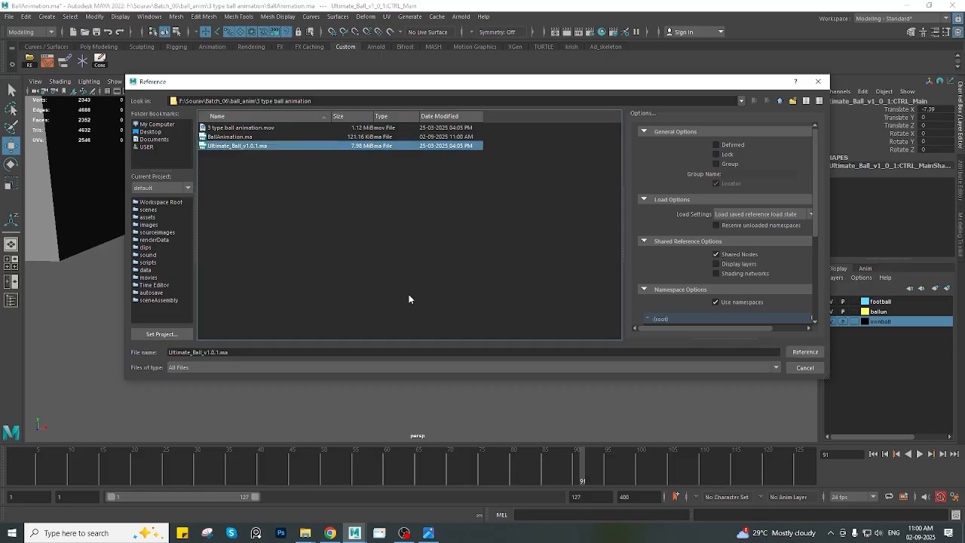
click(804, 352)
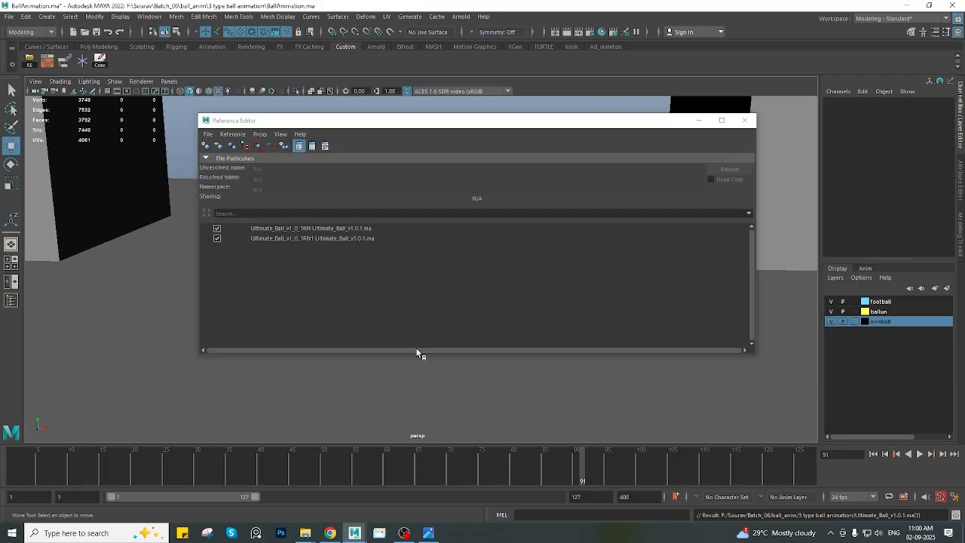
Compare the unresolved file paths of the two ball references and inspect their balls in the scene
click(279, 238)
click(279, 228)
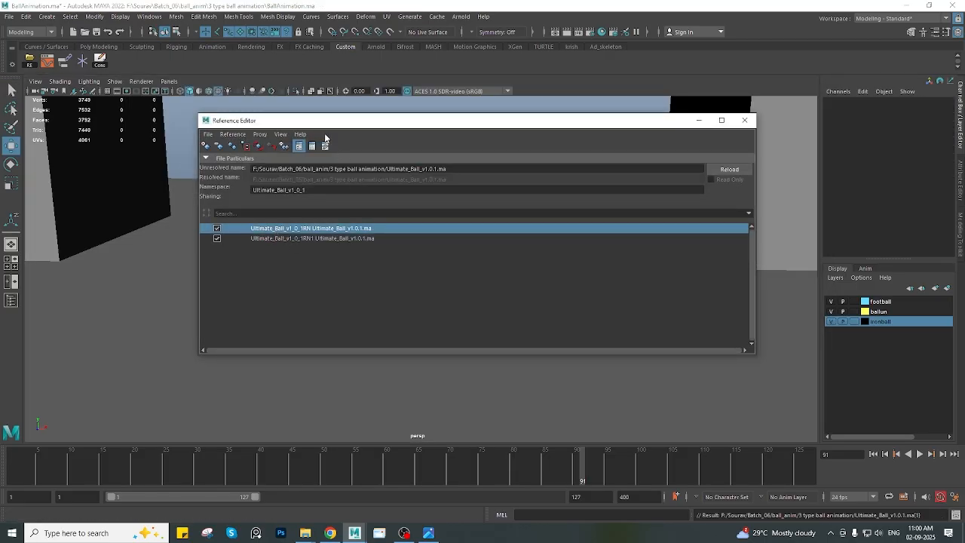
drag(320, 123, 558, 191)
drag(492, 236, 683, 235)
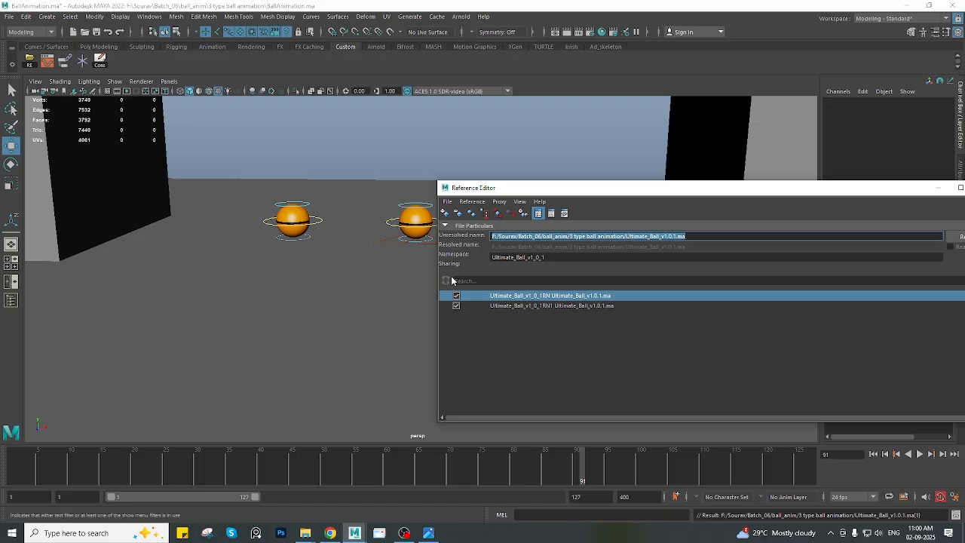
drag(535, 187, 458, 154)
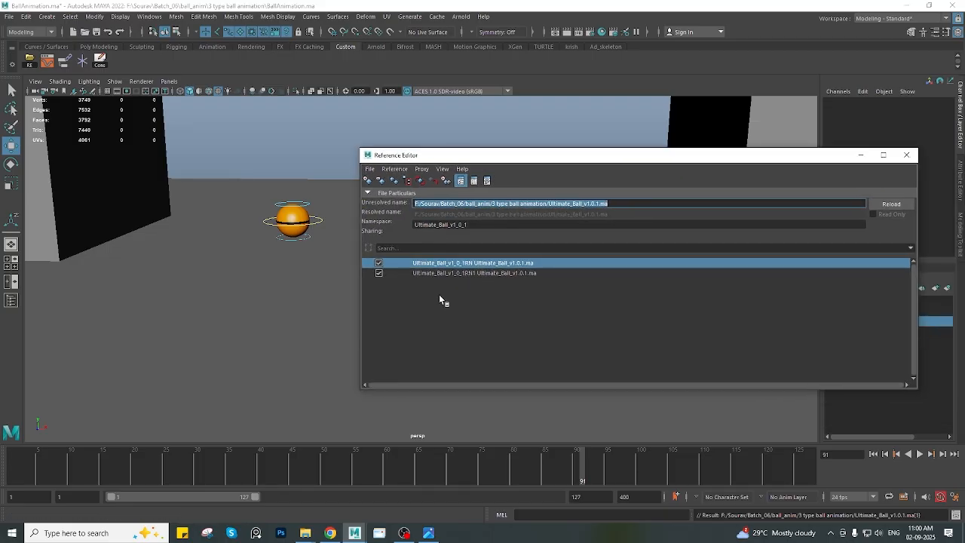
click(431, 272)
drag(415, 203, 609, 204)
click(320, 223)
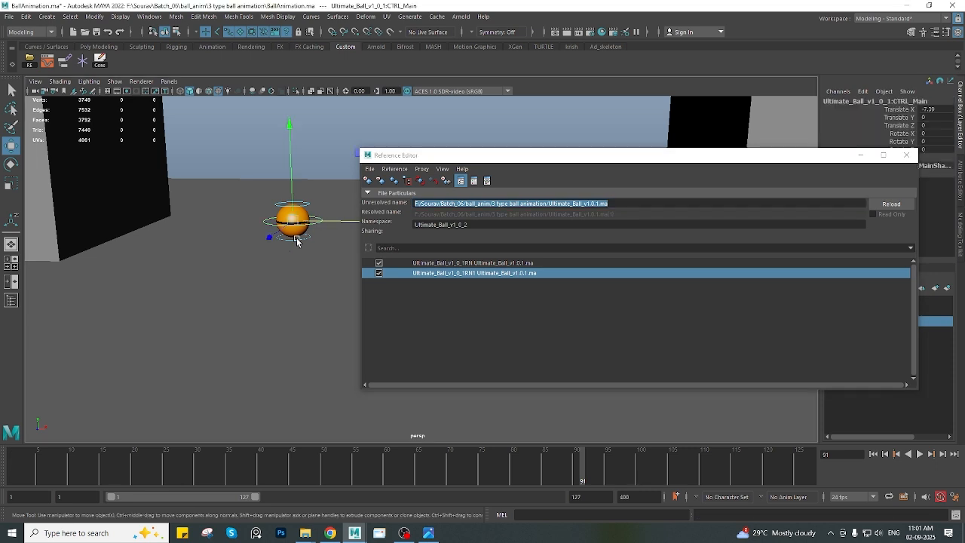
drag(505, 156, 536, 188)
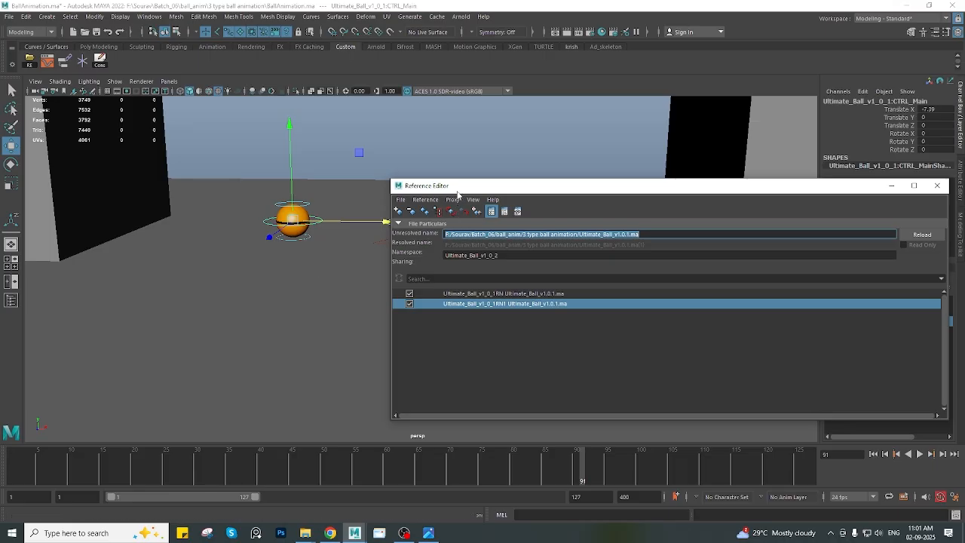
drag(457, 189, 494, 230)
alt+drag(270, 289, 295, 274)
alt+middle_drag(295, 274, 275, 260)
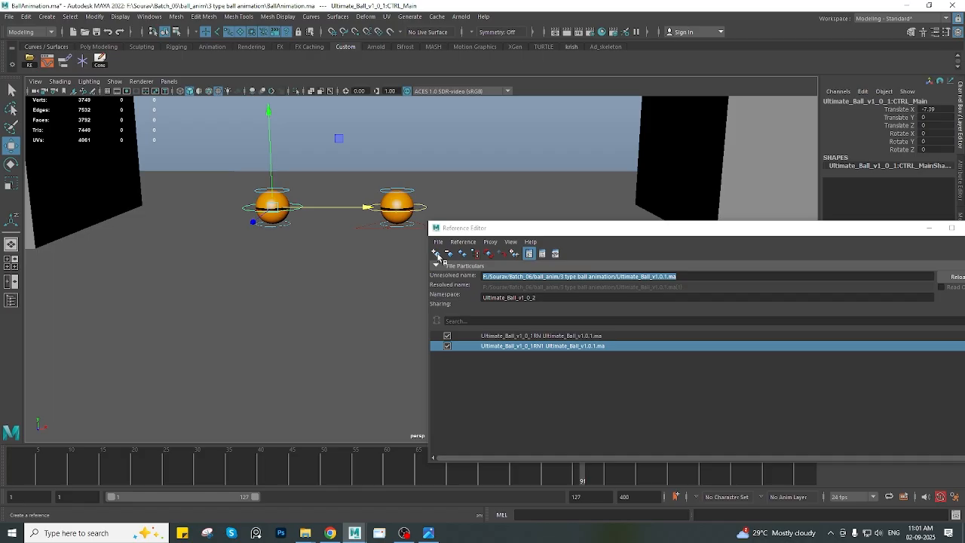
click(8, 16)
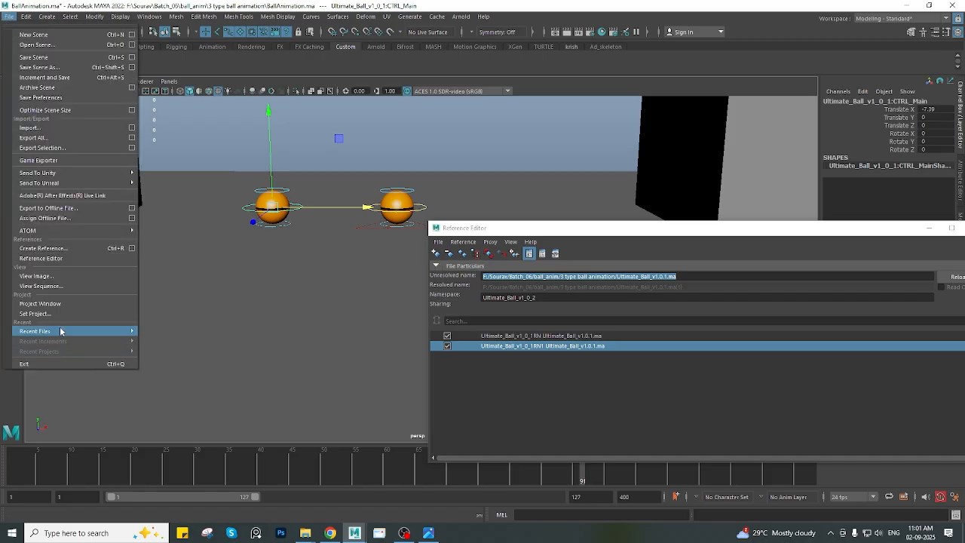
click(43, 248)
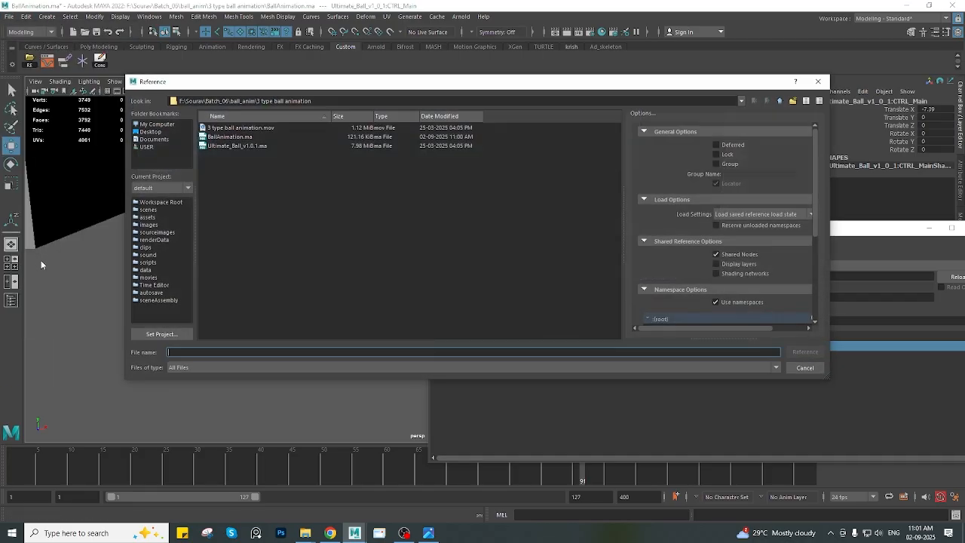
click(818, 80)
Create a third reference to Ultimate_Ball_v1.0.1.ma from the 3 type ball animation folder and close the Reference Editor
click(441, 254)
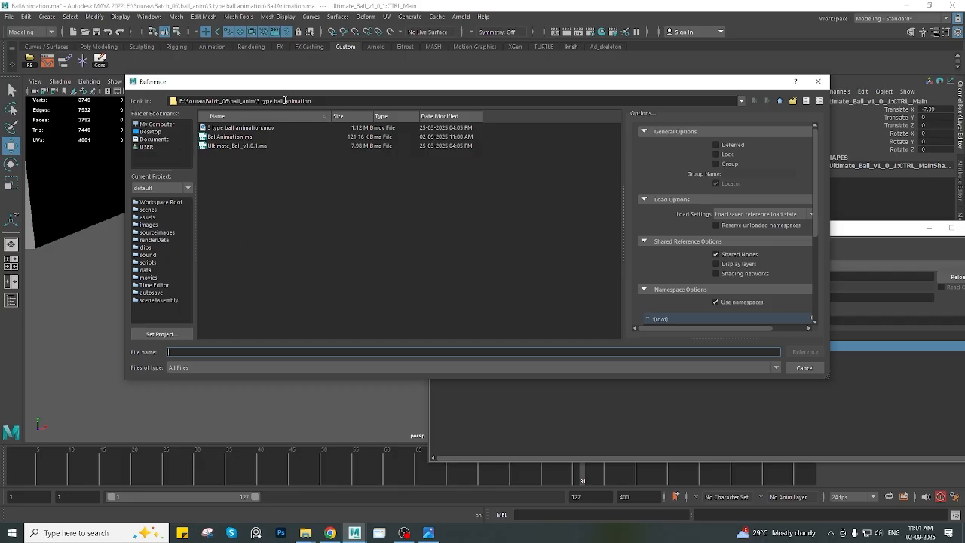
drag(260, 85, 277, 99)
drag(348, 115, 2, 80)
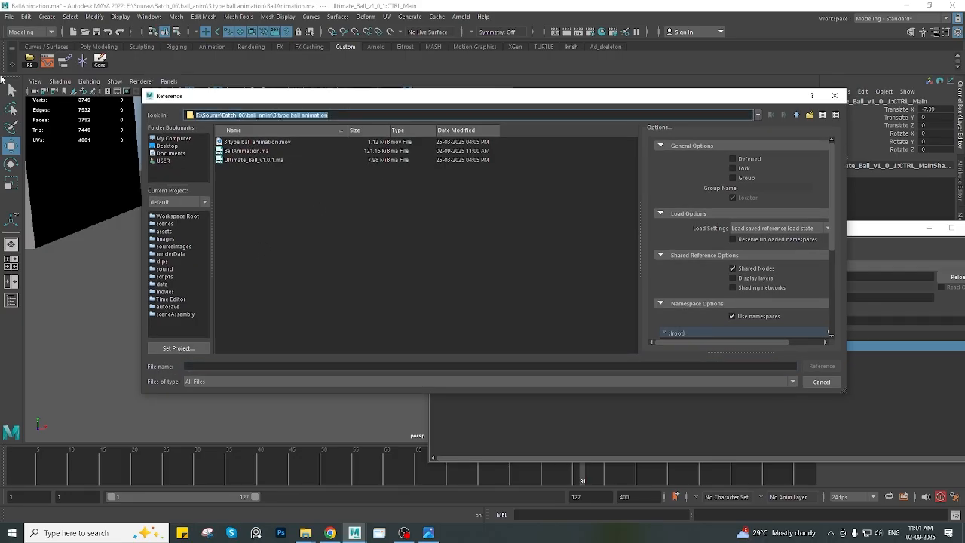
text(F:\Sourav\Batch_06\ball_anim\3 type ball animation)
click(241, 159)
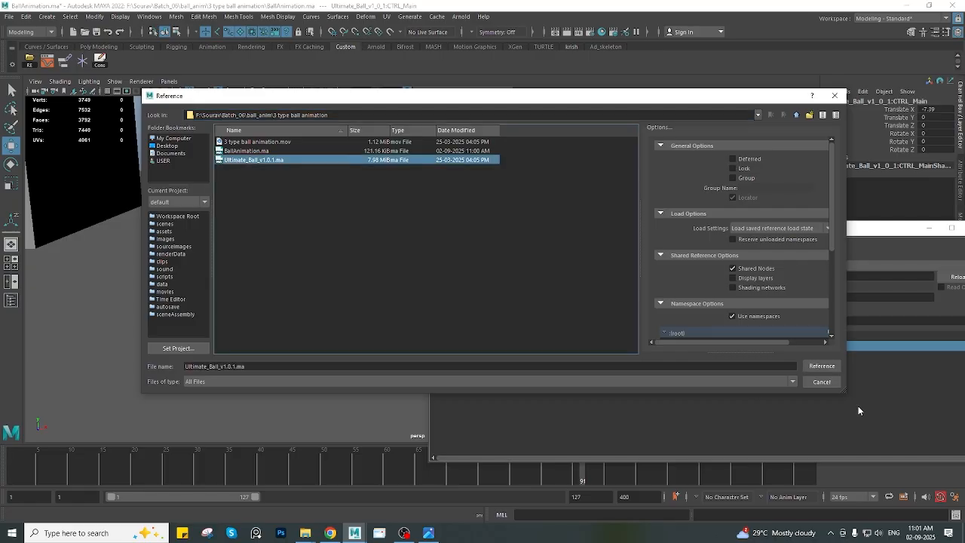
click(822, 366)
drag(566, 231, 306, 145)
click(715, 141)
Turn off surface object selection so the ground plane cannot be picked in the viewport
alt+drag(351, 236, 362, 254)
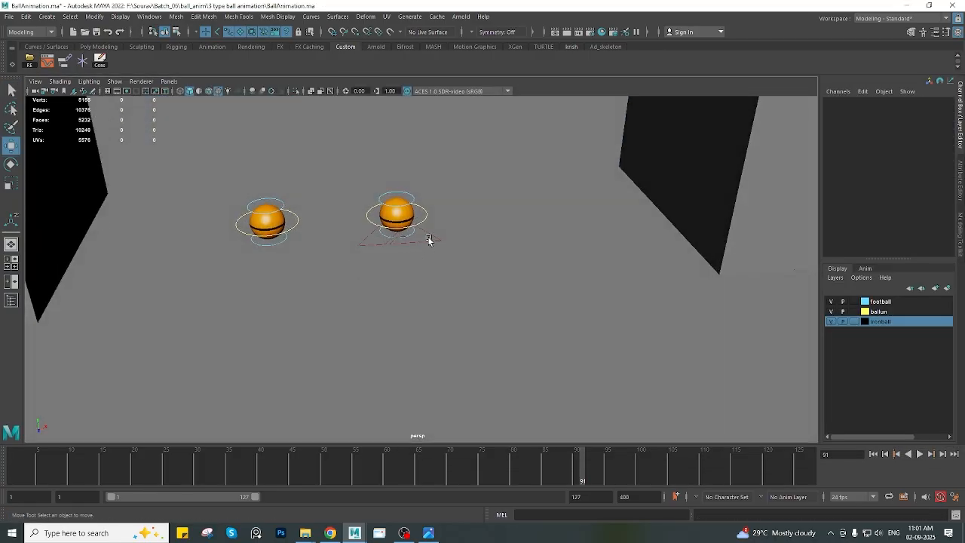
click(434, 243)
click(241, 32)
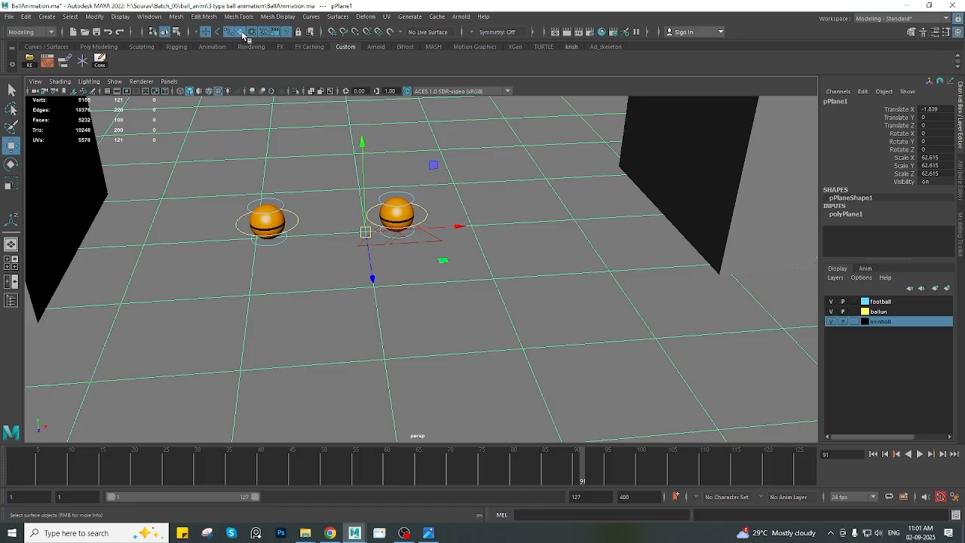
click(468, 302)
Move the root controls of two balls apart along X, the first to about -6.07 and the second to about 5.186
click(416, 243)
alt+drag(424, 283, 332, 224)
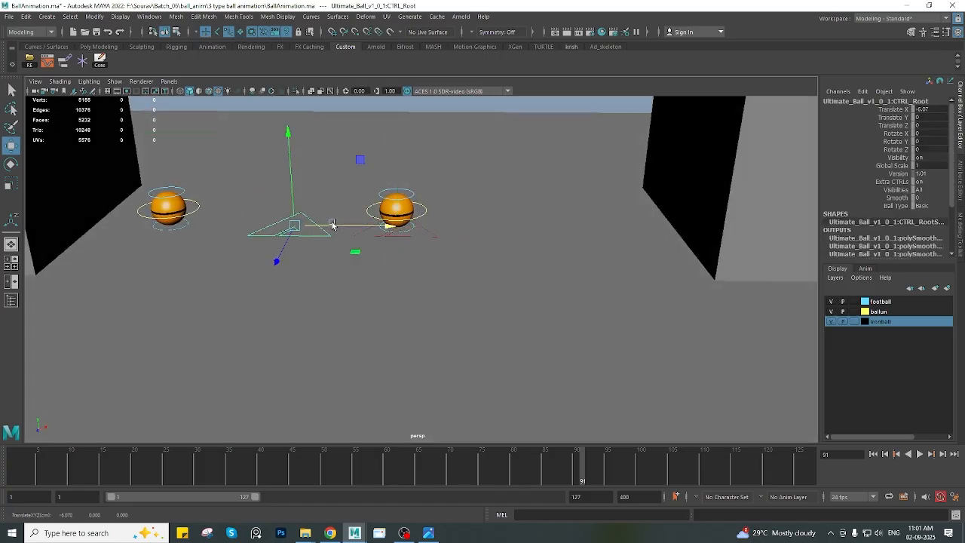
click(392, 240)
drag(392, 238, 471, 233)
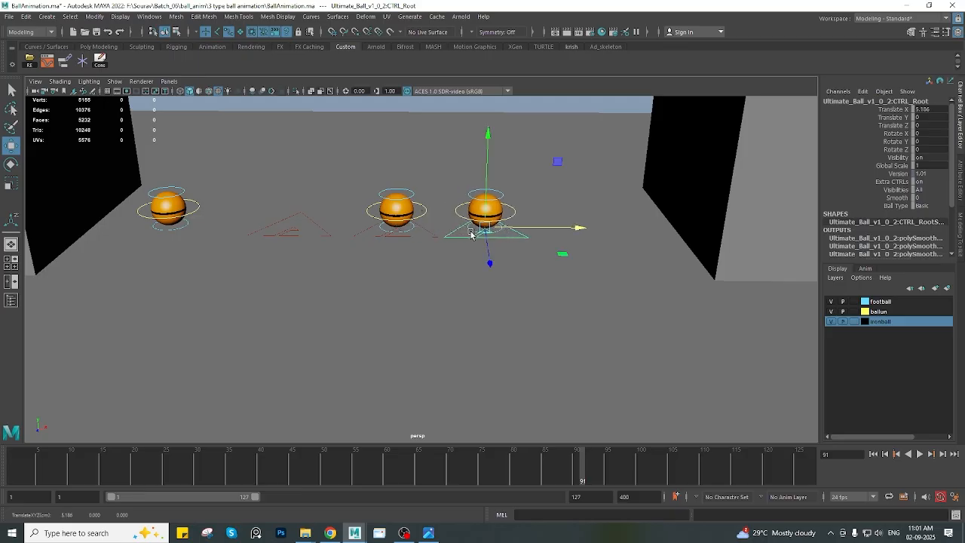
Set Translate X of the first ball's main control to 0
click(190, 211)
double_click(940, 108)
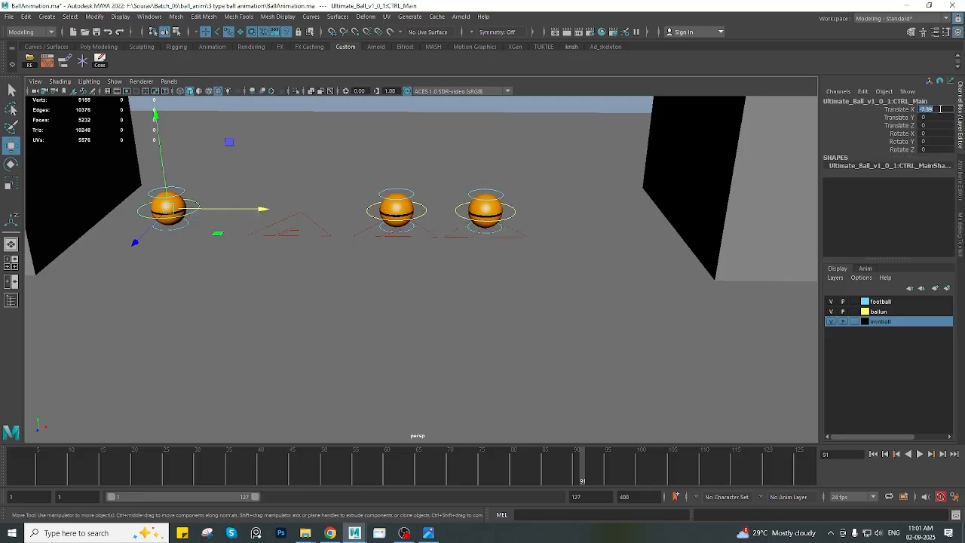
text(0)
key(Return)
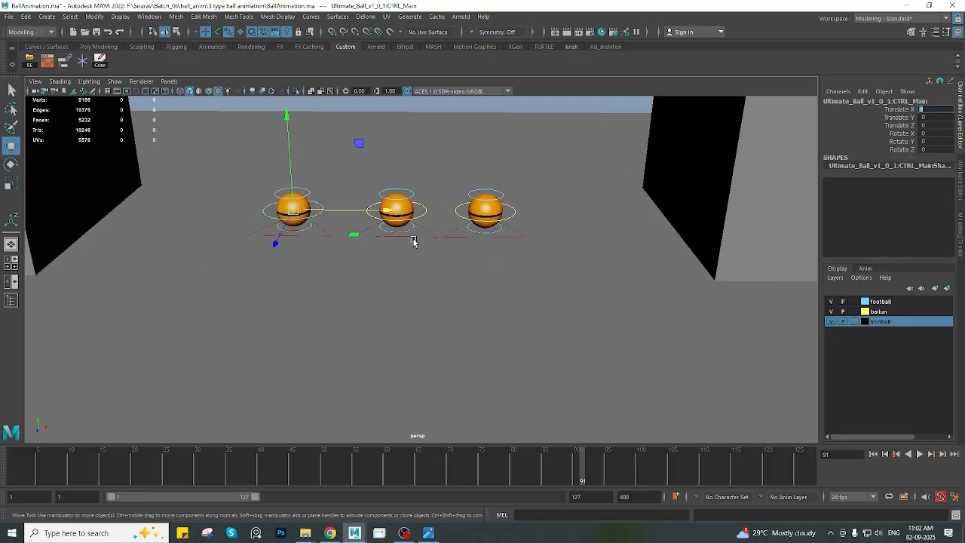
Reopen the Reference Editor and select the file contents of each of the three references to identify its ball
click(30, 60)
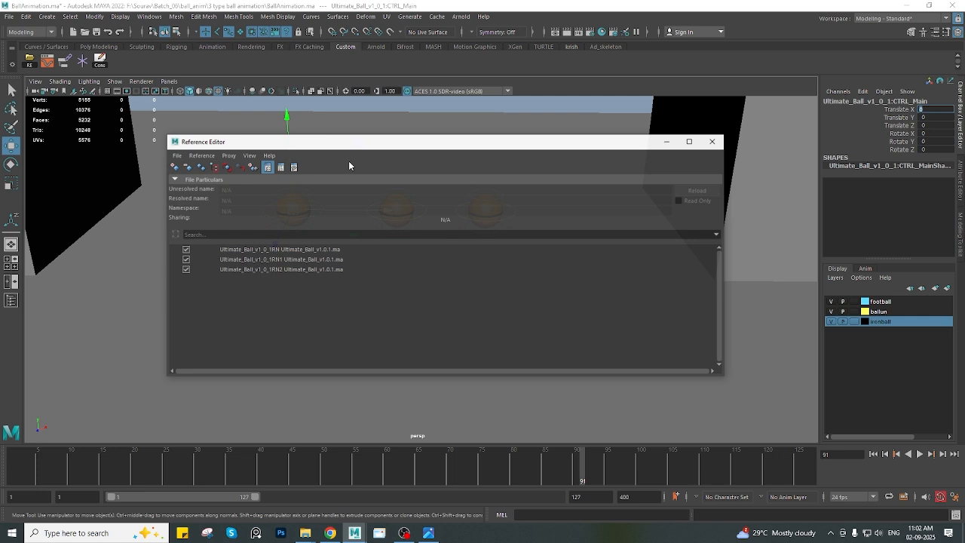
click(277, 259)
click(279, 269)
drag(298, 144, 667, 141)
click(712, 250)
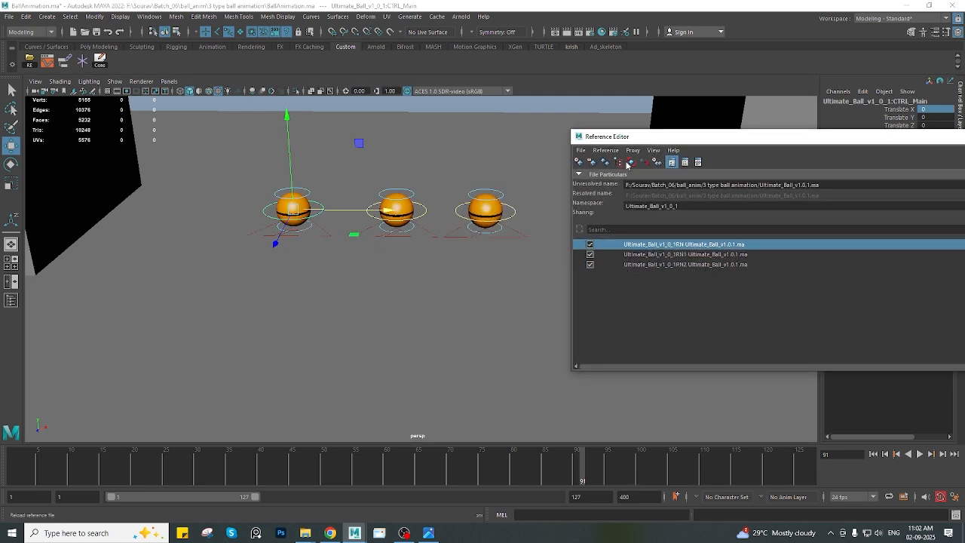
click(618, 162)
click(634, 258)
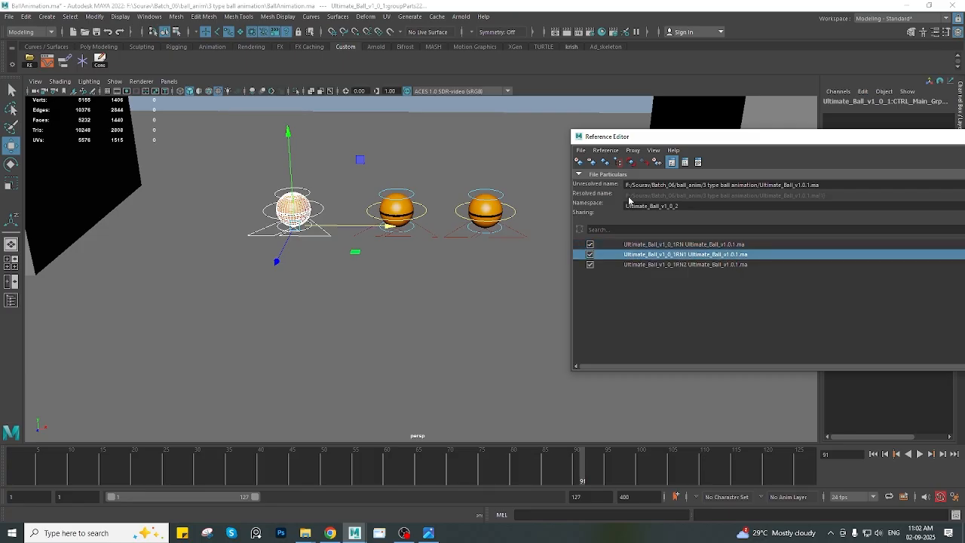
click(618, 162)
click(643, 263)
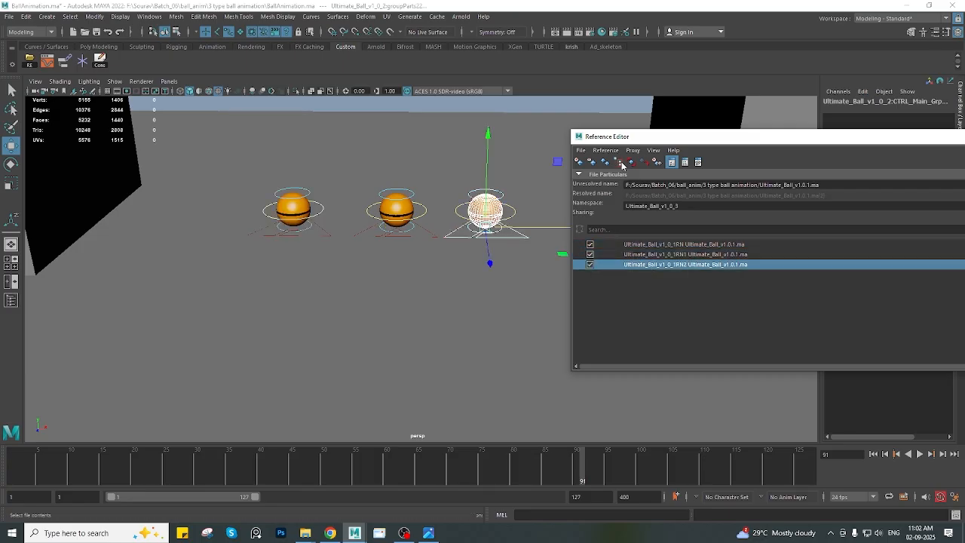
click(618, 162)
click(642, 255)
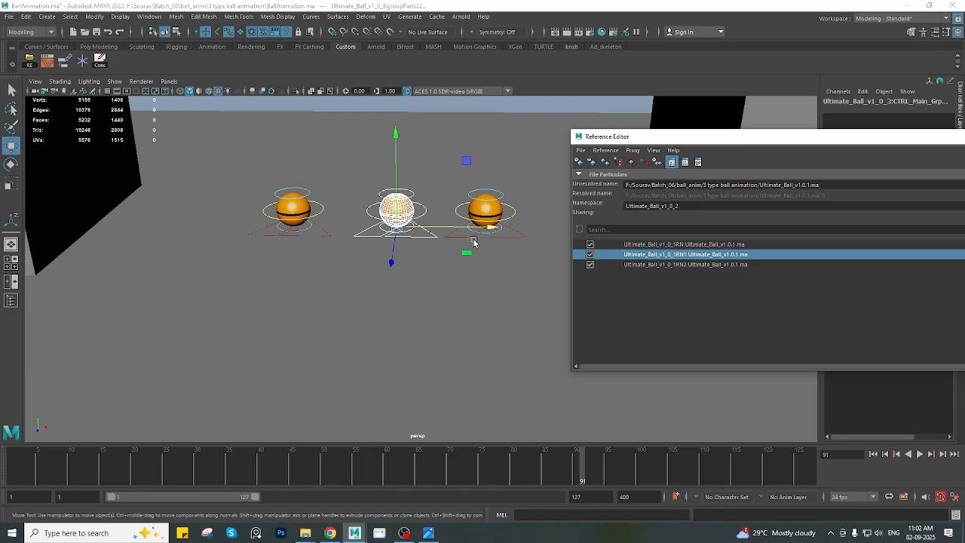
alt+middle_drag(411, 332, 556, 296)
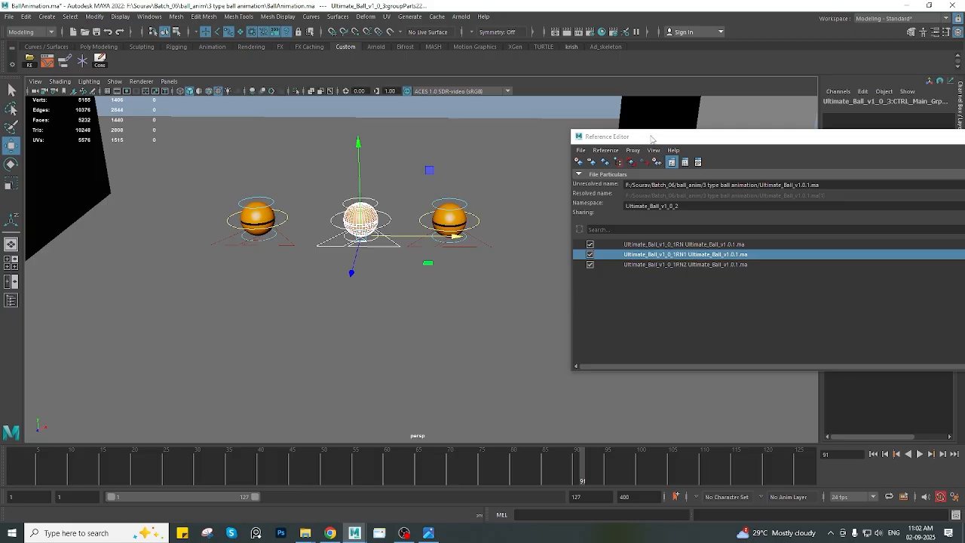
drag(651, 137, 593, 112)
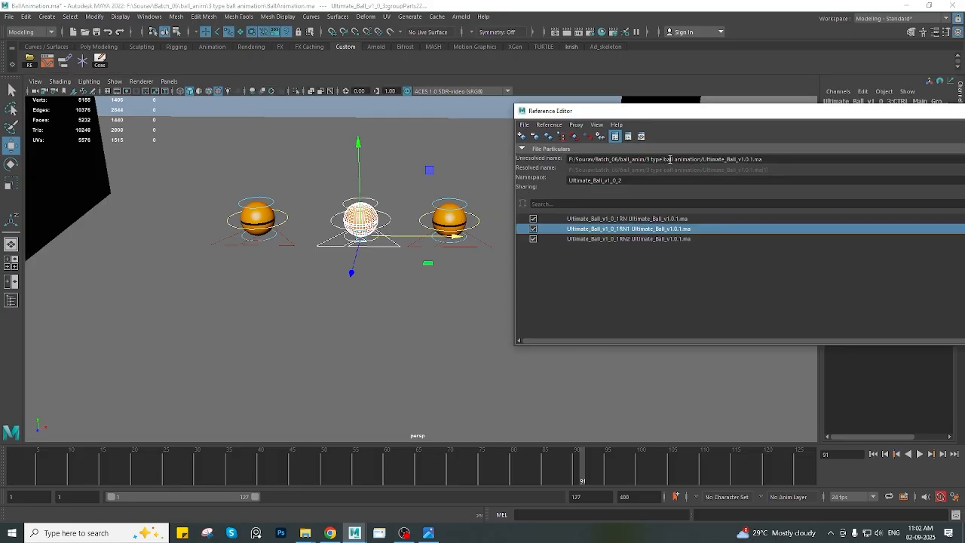
Compare the first reference's file path in the Reference Editor with the 3 type ball animation folder path in File Explorer
mouse_move(305, 532)
click(358, 487)
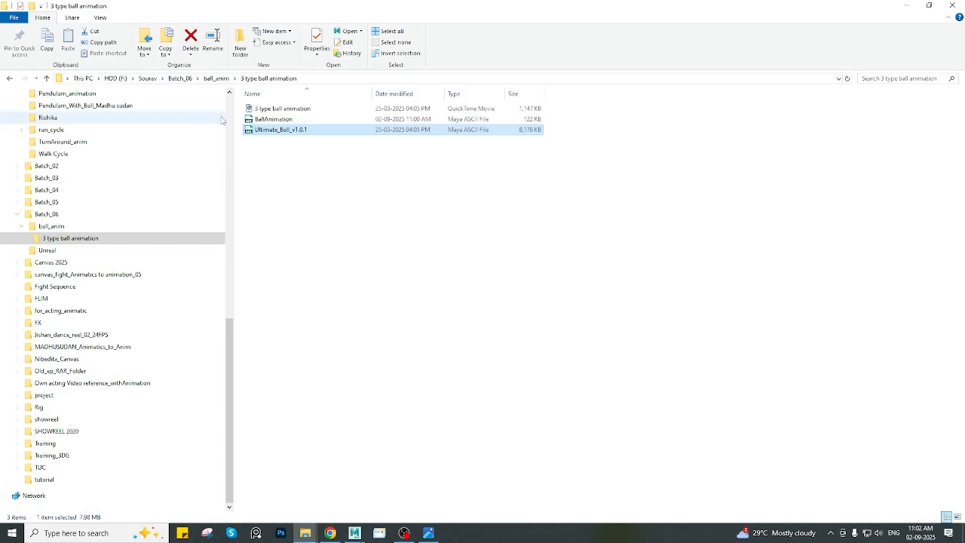
click(98, 78)
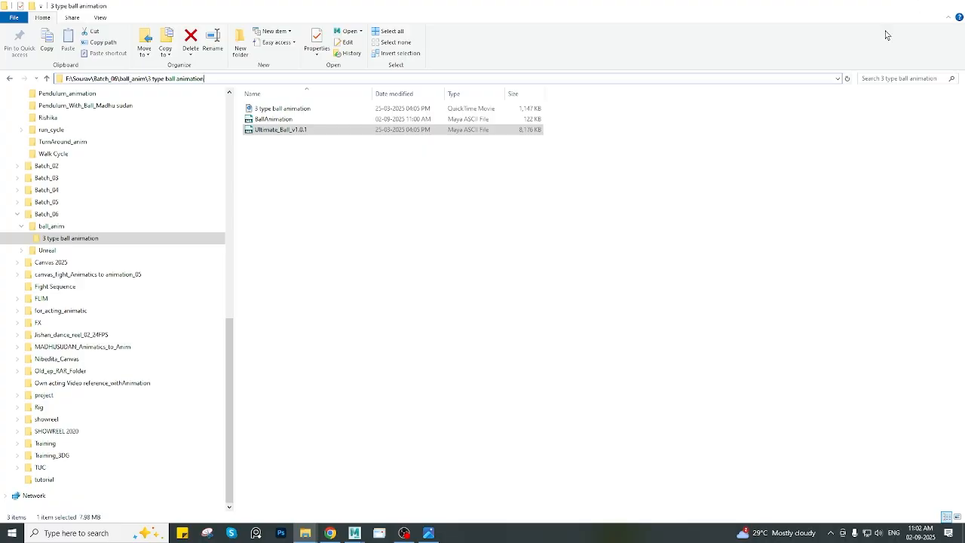
key(alt+Tab)
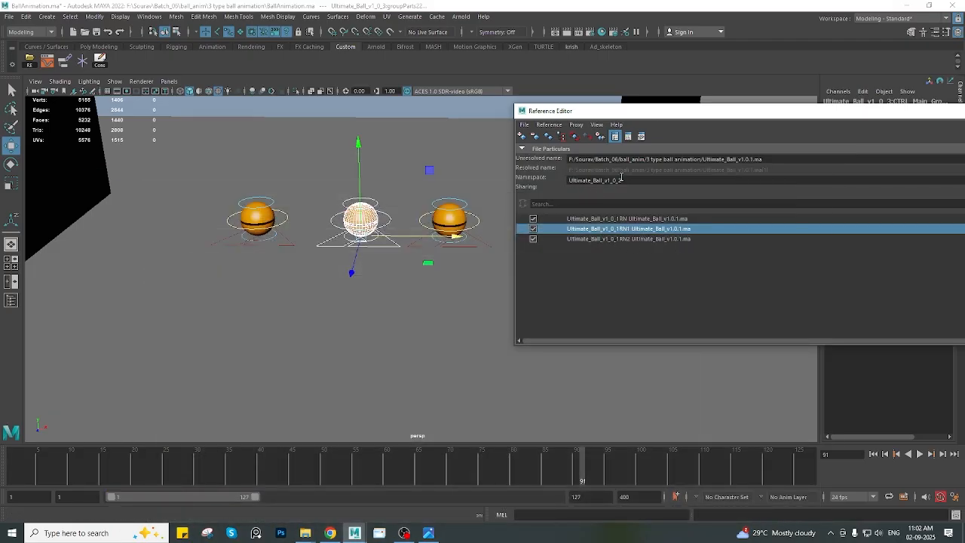
click(592, 218)
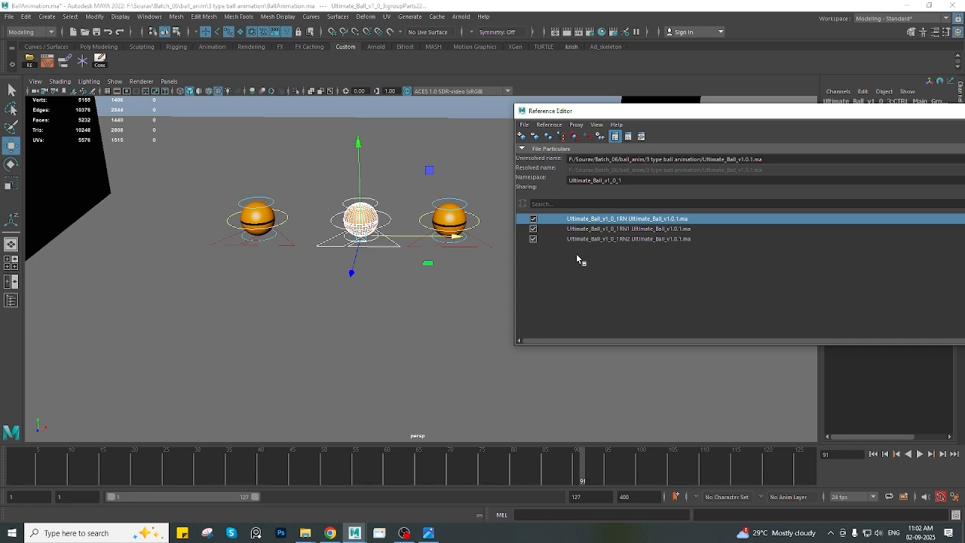
mouse_move(306, 533)
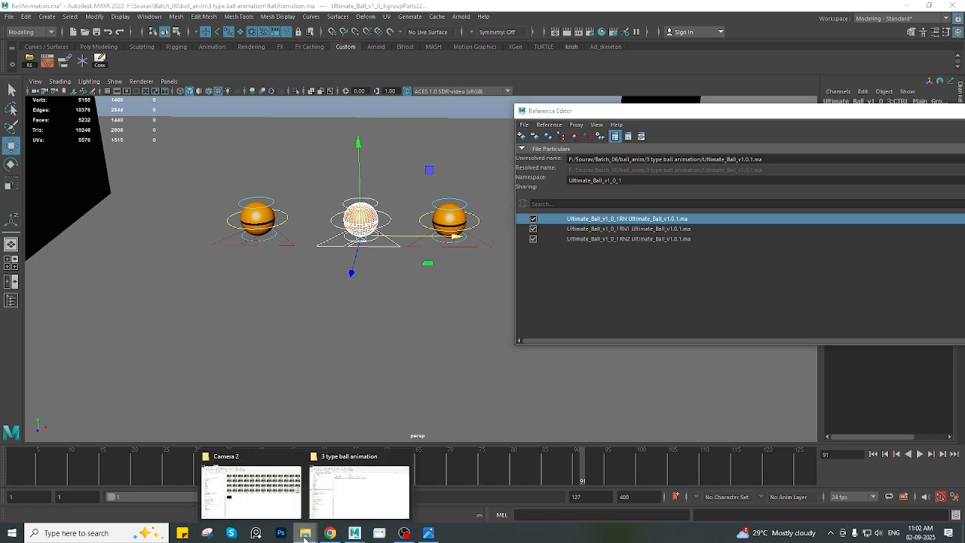
click(355, 490)
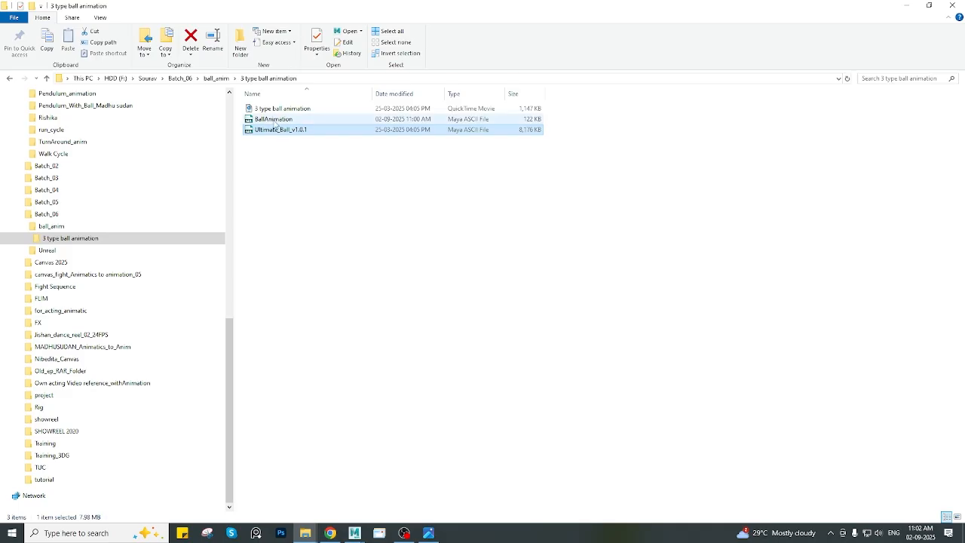
click(275, 121)
click(272, 132)
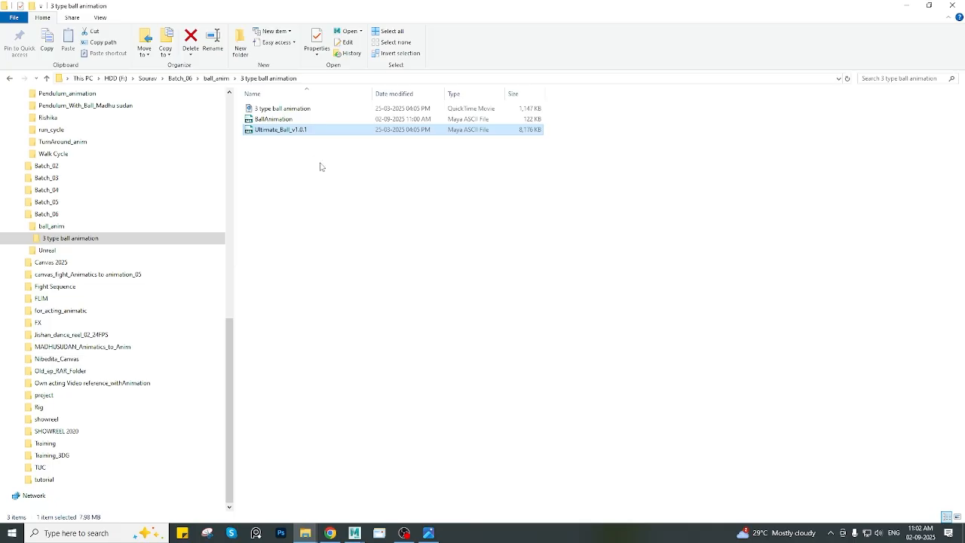
click(347, 78)
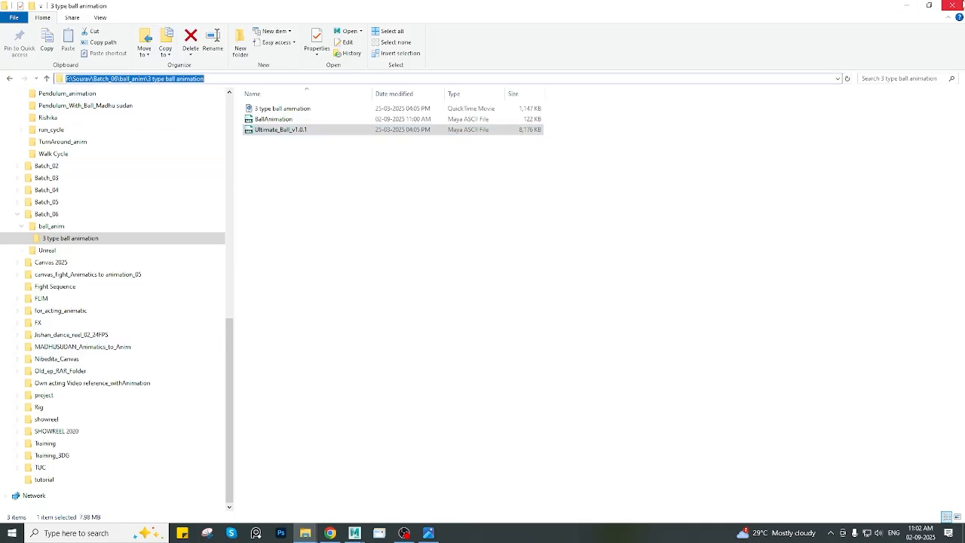
click(907, 5)
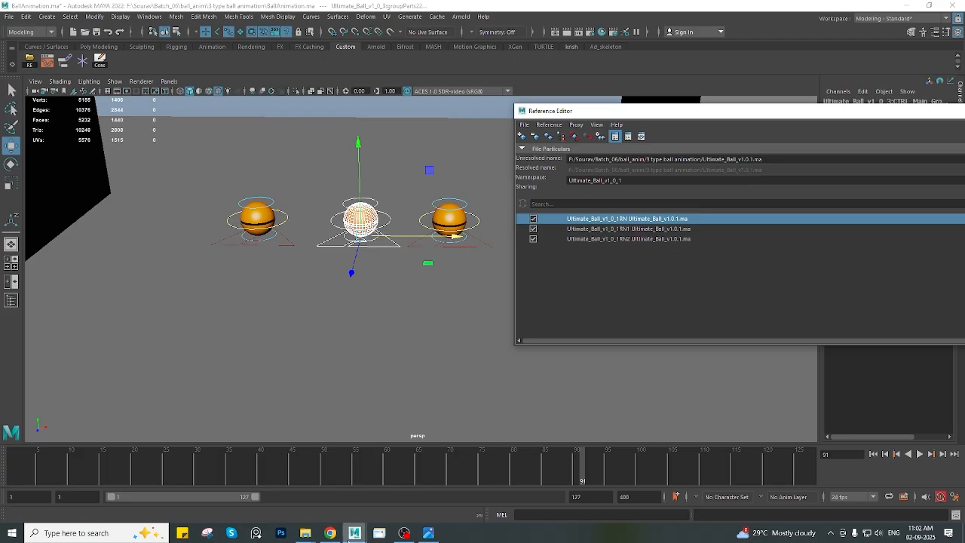
Switch to File Explorer and examine the BallAnimation and Ultimate_Ball_v1.0.1 files and where their folder sits in the drive tree
mouse_move(305, 533)
click(370, 484)
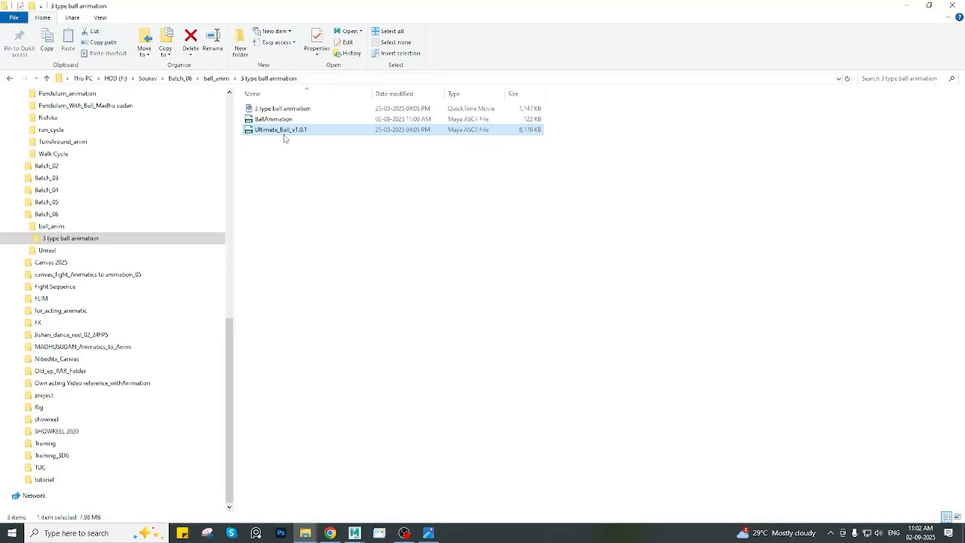
click(280, 120)
click(278, 132)
click(909, 5)
right_click(305, 533)
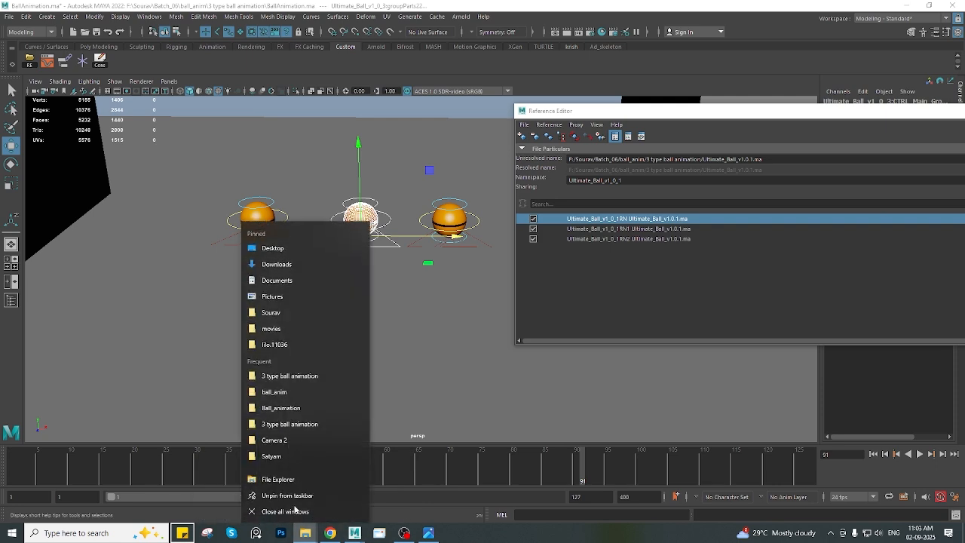
click(302, 539)
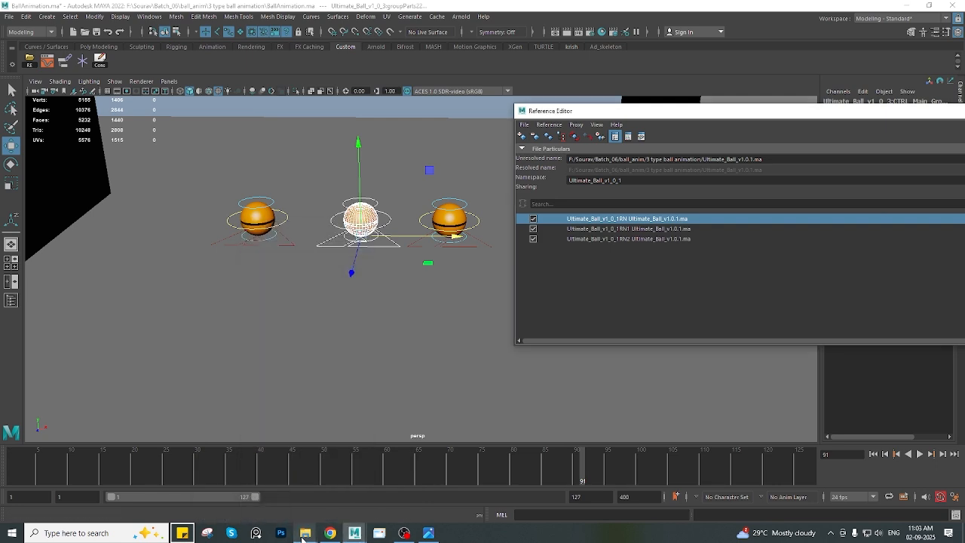
mouse_move(302, 537)
click(349, 490)
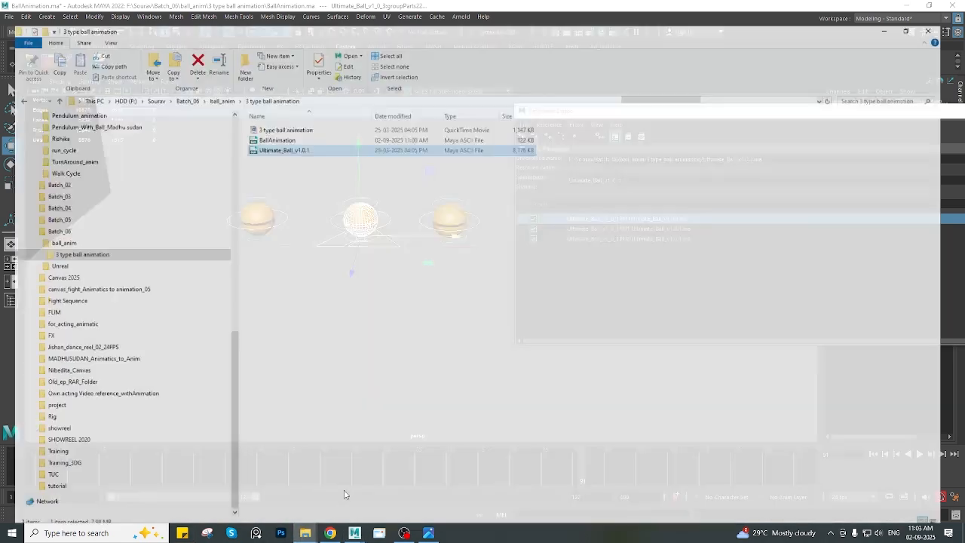
click(286, 132)
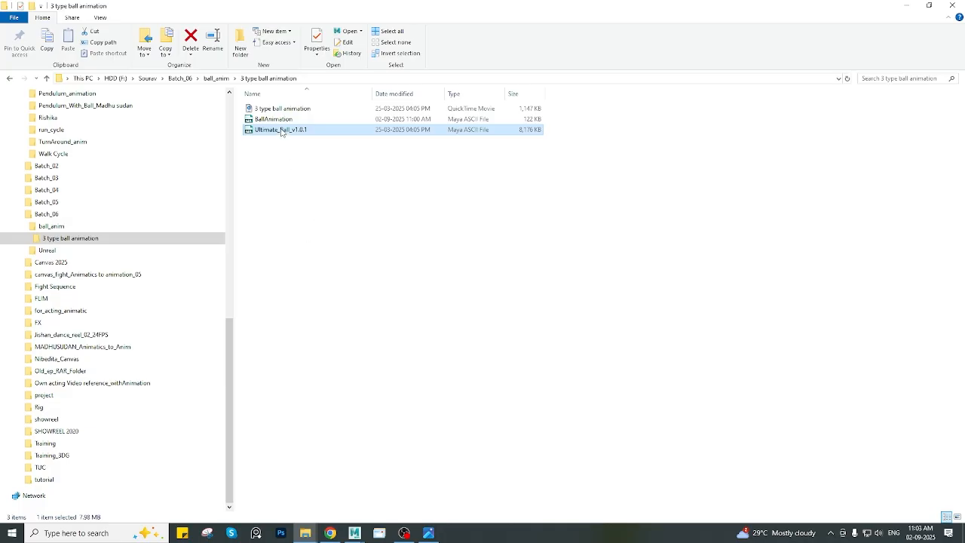
scroll(77, 181, up, 6)
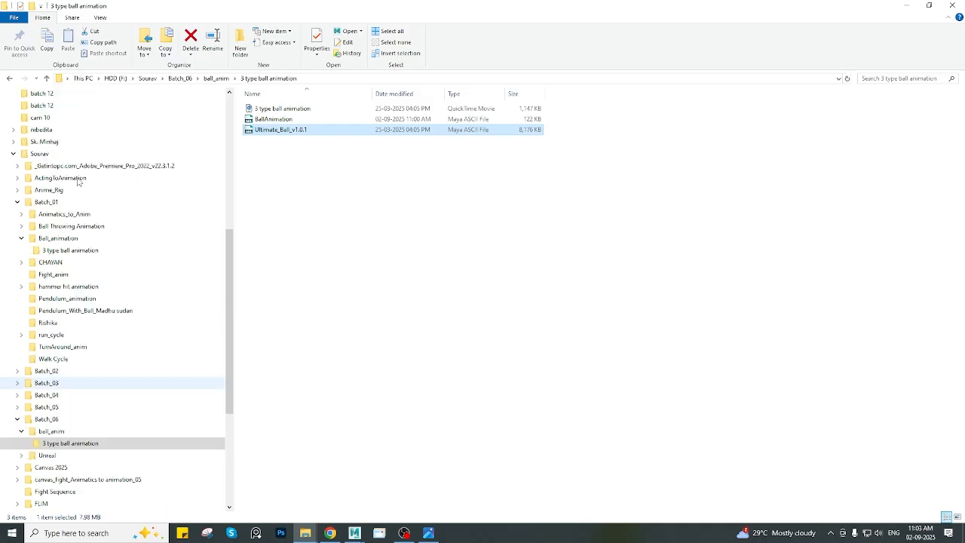
scroll(78, 181, up, 3)
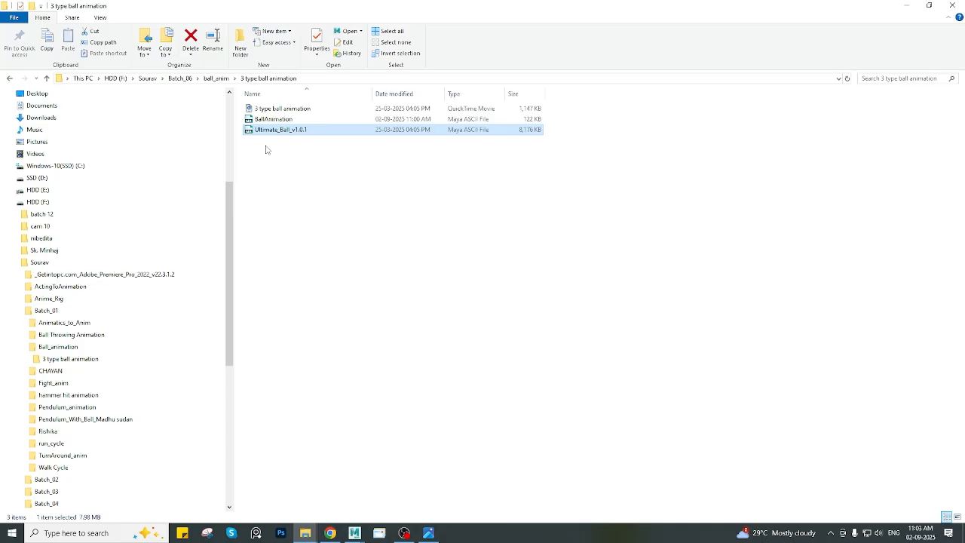
click(906, 5)
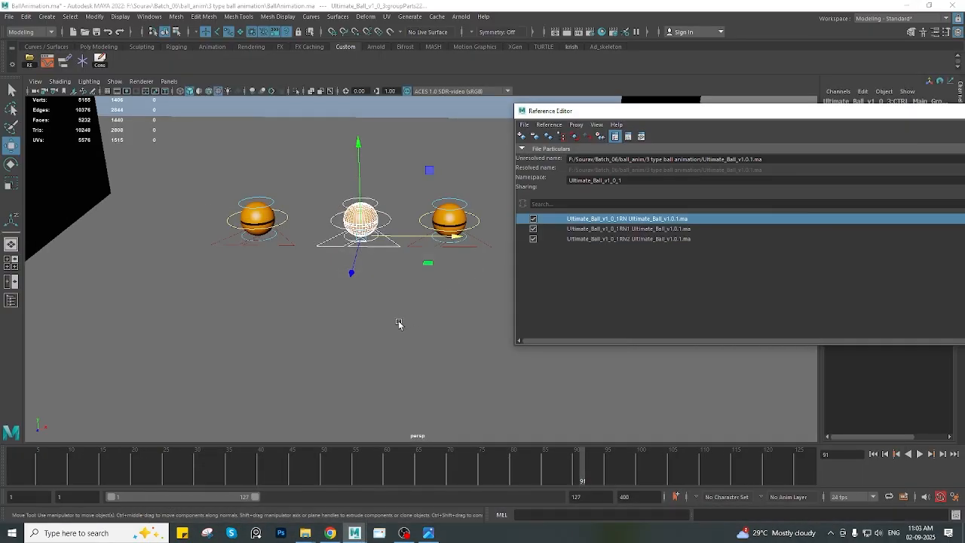
Return to the Maya scene and close the Reference Editor
alt+drag(398, 321, 398, 299)
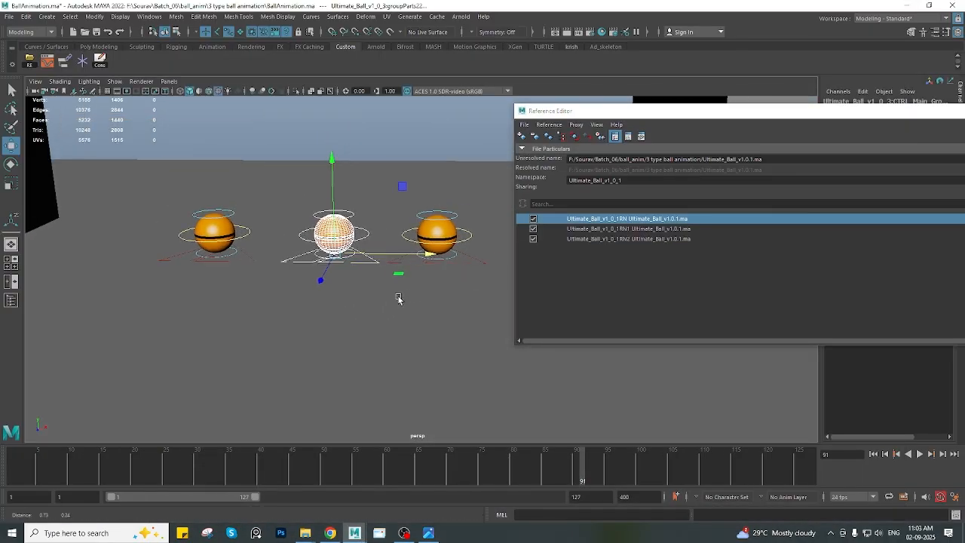
drag(647, 111, 523, 111)
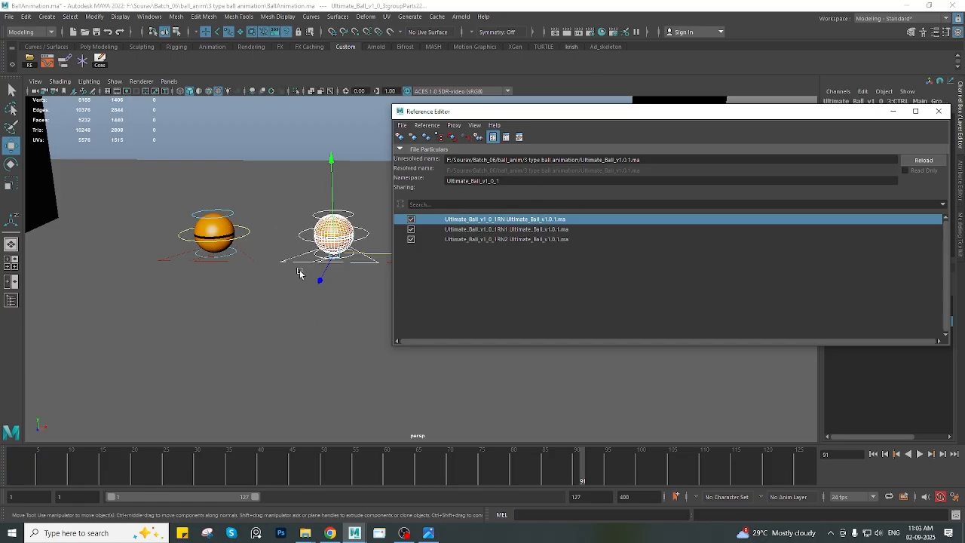
click(939, 112)
Clear the selection and inspect the placement of the three balls between the two pillars from several angles
alt+drag(367, 334, 123, 107)
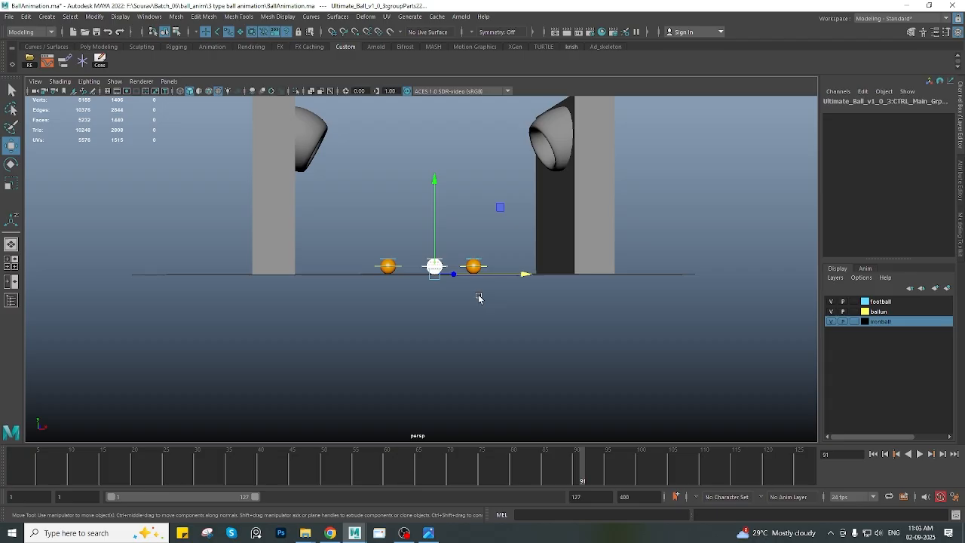
alt+drag(578, 334, 447, 208)
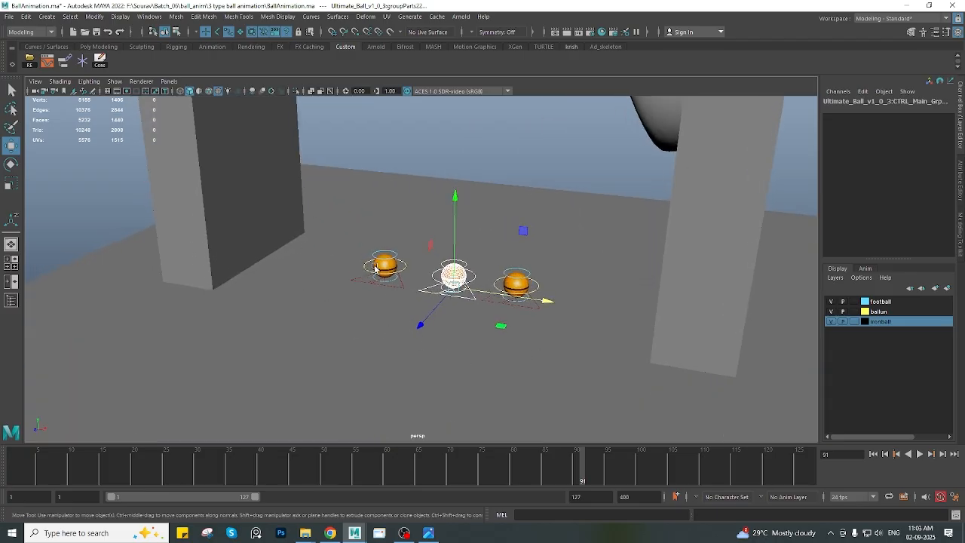
key(a)
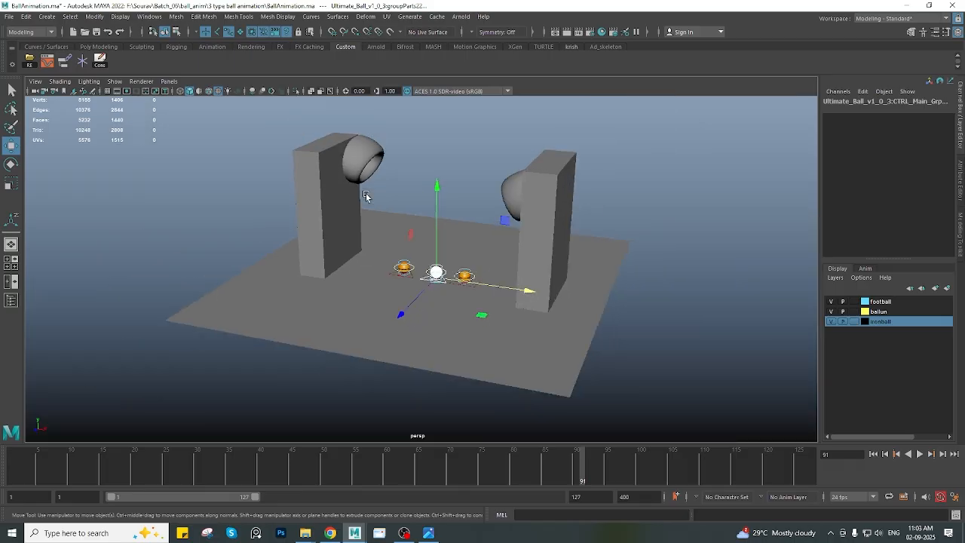
alt+drag(347, 257, 391, 195)
click(401, 168)
alt+drag(416, 238, 401, 224)
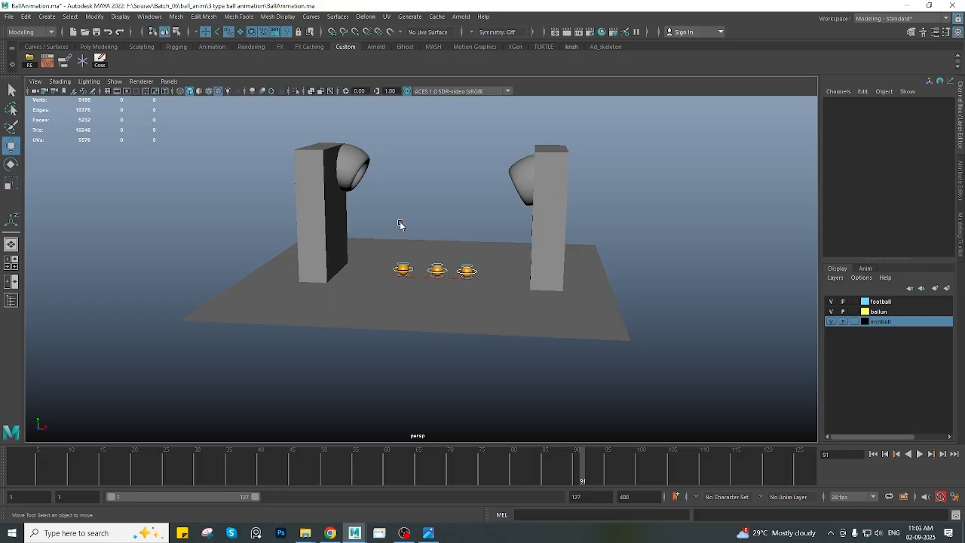
alt+drag(510, 231, 486, 244)
scroll(467, 268, up, 5)
alt+drag(450, 289, 357, 293)
scroll(450, 281, down, 4)
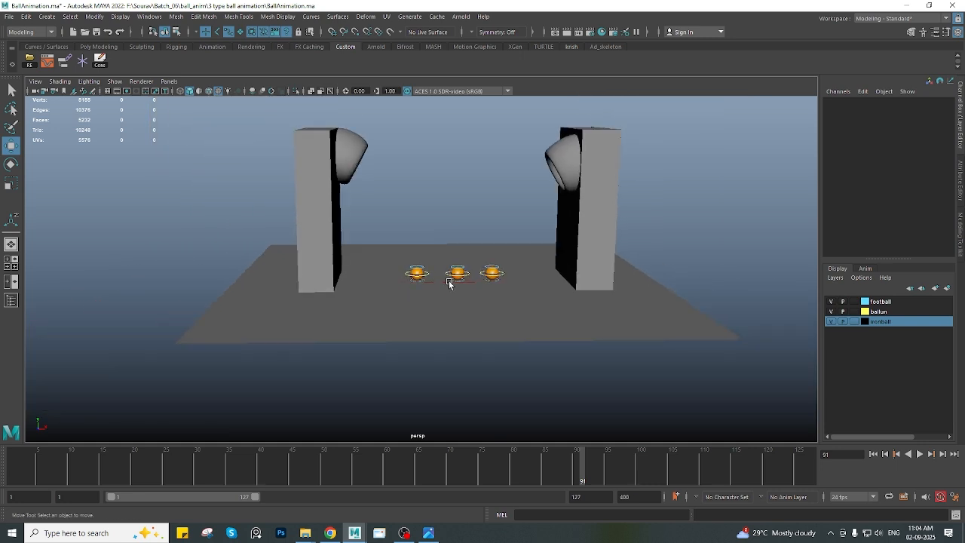
alt+drag(450, 281, 432, 279)
scroll(432, 279, up, 3)
alt+middle_drag(432, 279, 466, 309)
click(305, 532)
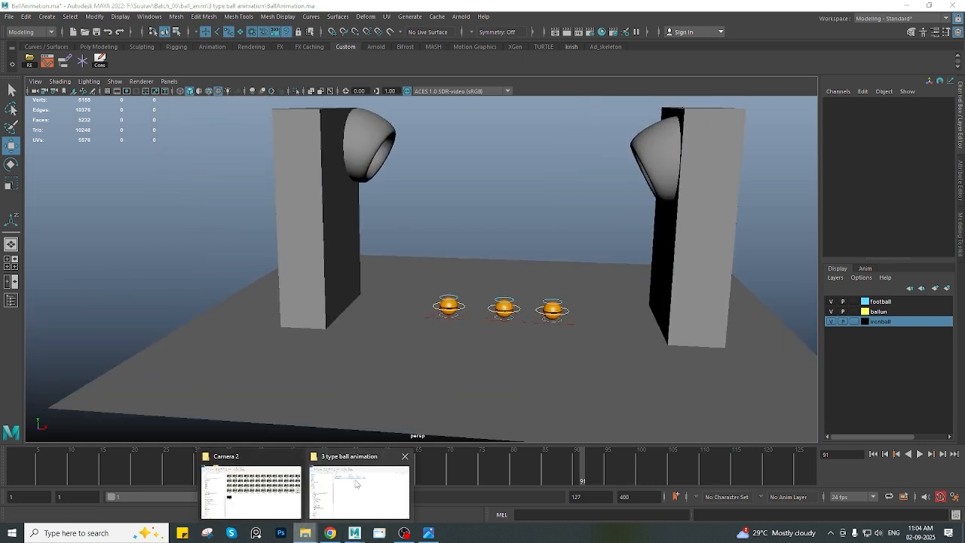
click(358, 487)
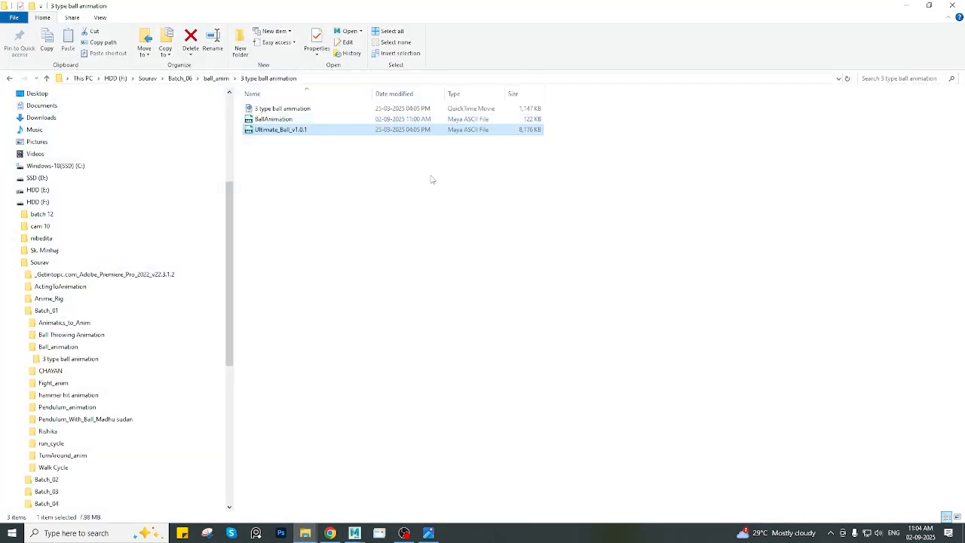
click(906, 6)
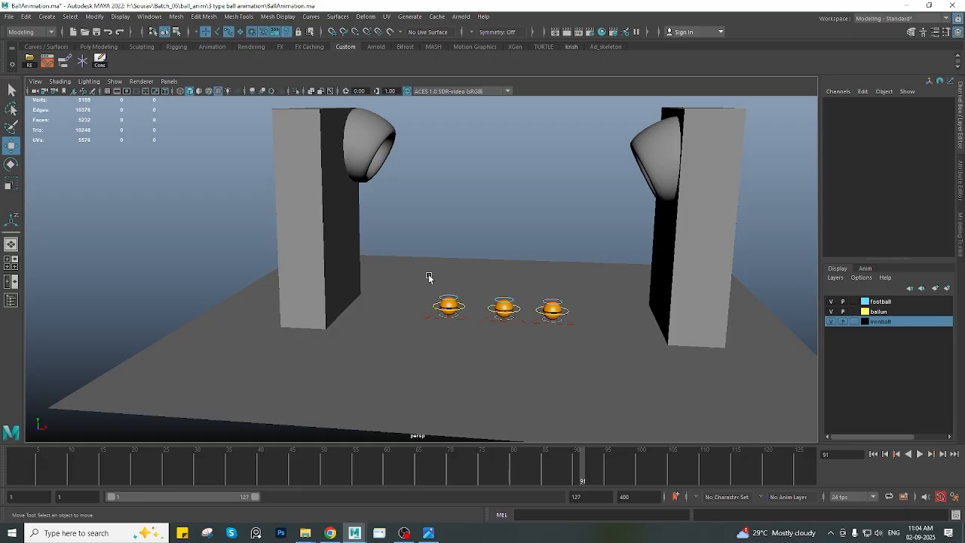
Set the Ball Type on the root control of the first ball, the one at Translate X -6.07, to Football1
scroll(436, 289, up, 4)
alt+middle_drag(436, 286, 415, 241)
scroll(415, 241, down, 4)
alt+drag(369, 237, 403, 232)
alt+middle_drag(437, 237, 450, 270)
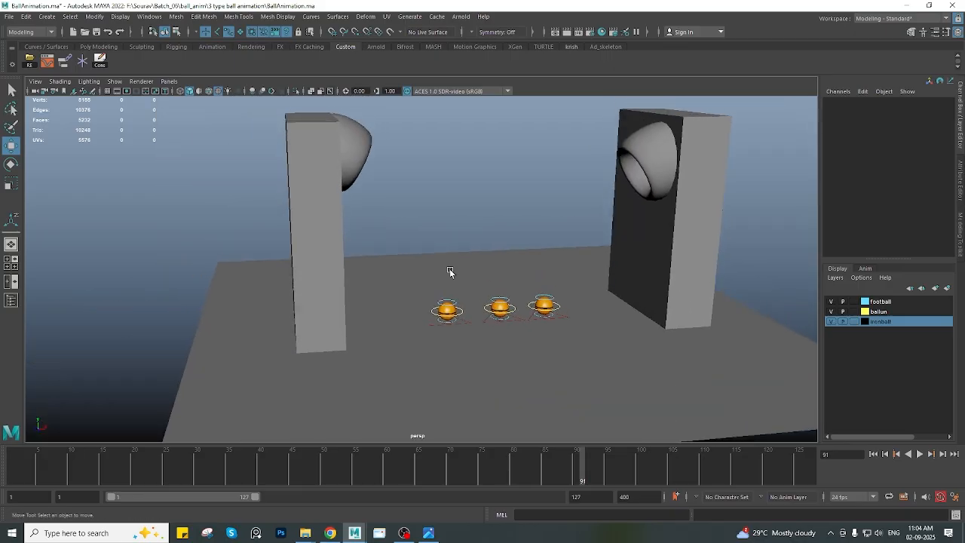
alt+drag(450, 269, 426, 262)
scroll(426, 263, up, 3)
alt+middle_drag(426, 263, 384, 200)
alt+drag(409, 284, 415, 297)
scroll(416, 297, up, 3)
scroll(415, 297, up, 3)
mouse_move(399, 296)
alt+middle_down()
mouse_move(364, 304)
mouse_move(394, 310)
alt+middle_up()
scroll(364, 304, up, 3)
alt+drag(416, 320, 426, 301)
alt+middle_drag(426, 302, 372, 290)
scroll(432, 276, up, 3)
alt+drag(372, 289, 339, 308)
click(323, 326)
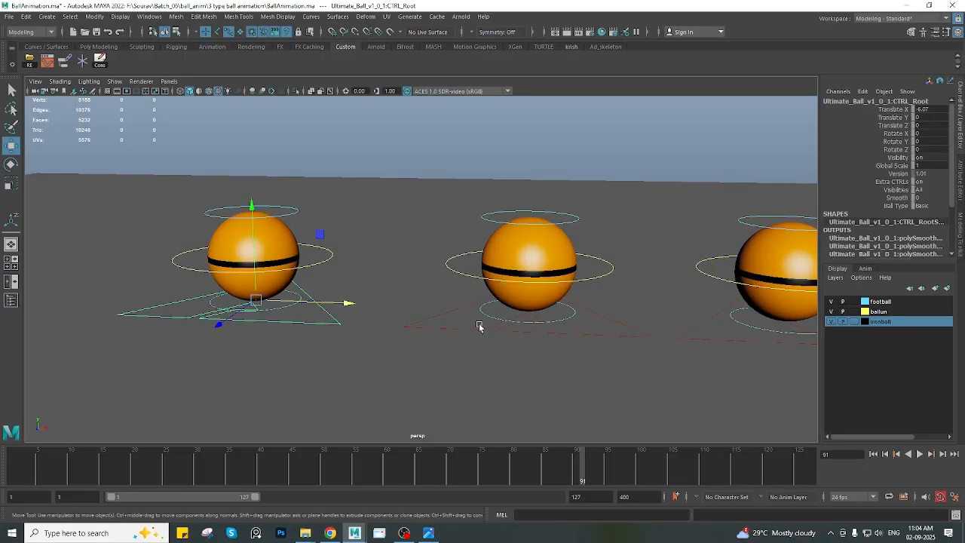
click(934, 206)
click(926, 233)
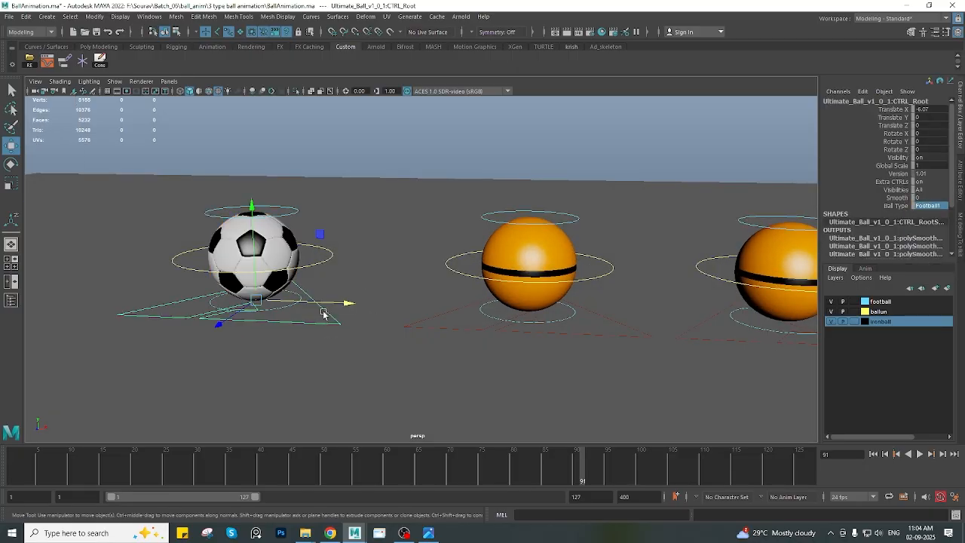
Set the Ball Type on the middle ball's root control to Beachball
alt+middle_drag(324, 313, 347, 307)
alt+middle_drag(471, 315, 336, 308)
click(455, 318)
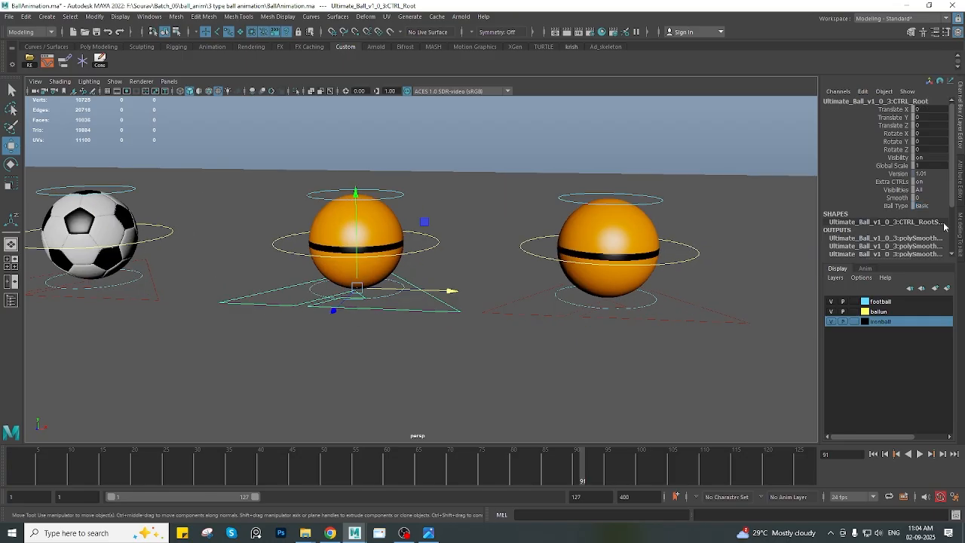
click(932, 208)
click(931, 208)
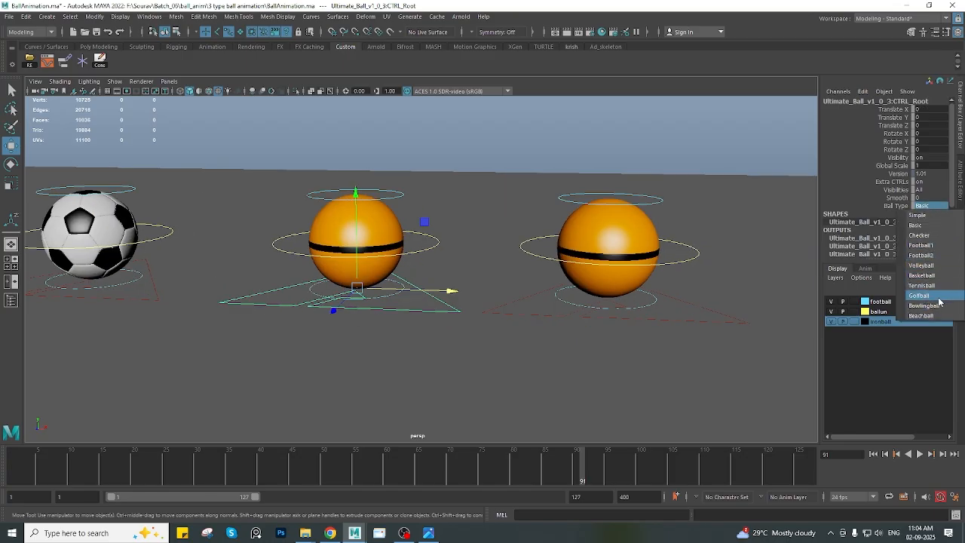
click(921, 315)
Set the Ball Type on the root control of the third ball, the one at Translate X 5.186, to Bowlingball
scroll(424, 271, down, 3)
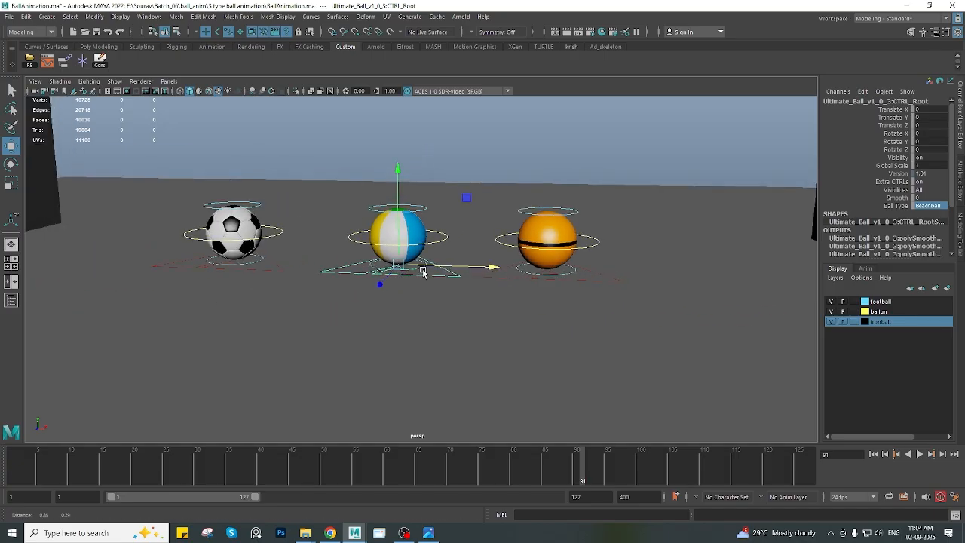
click(593, 285)
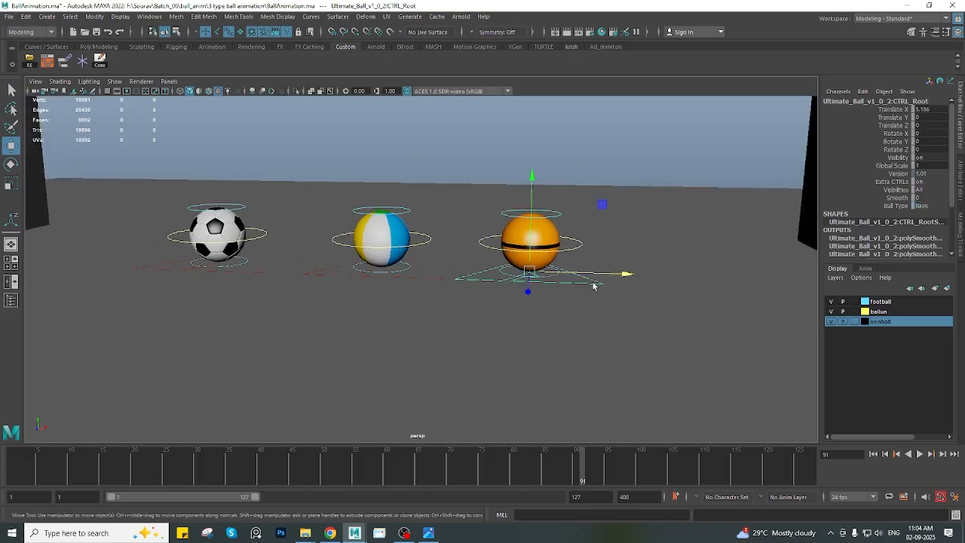
click(927, 206)
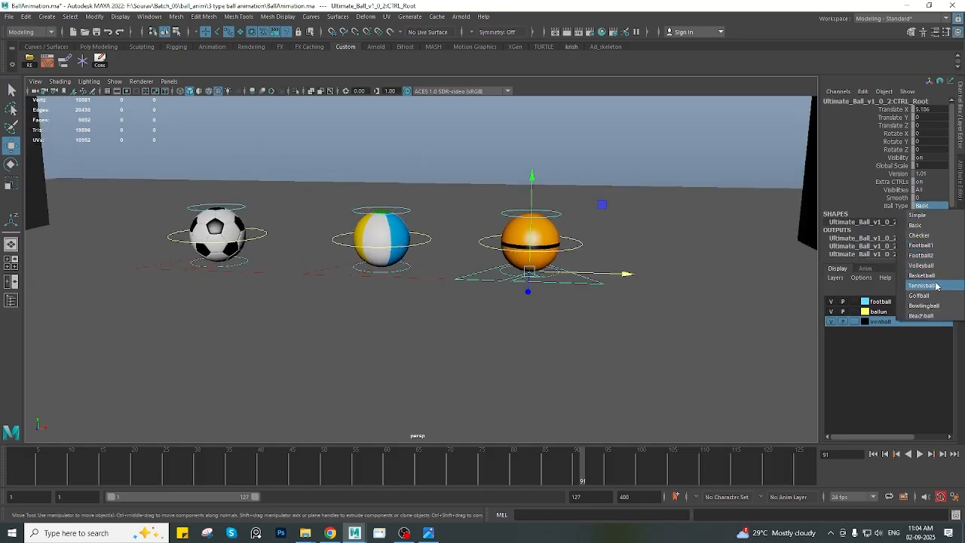
click(933, 306)
alt+drag(492, 295, 450, 265)
alt+middle_drag(439, 263, 350, 249)
Enlarge the middle beach ball by setting the Global Scale on its root control to 1.3
click(383, 237)
scroll(339, 276, up, 3)
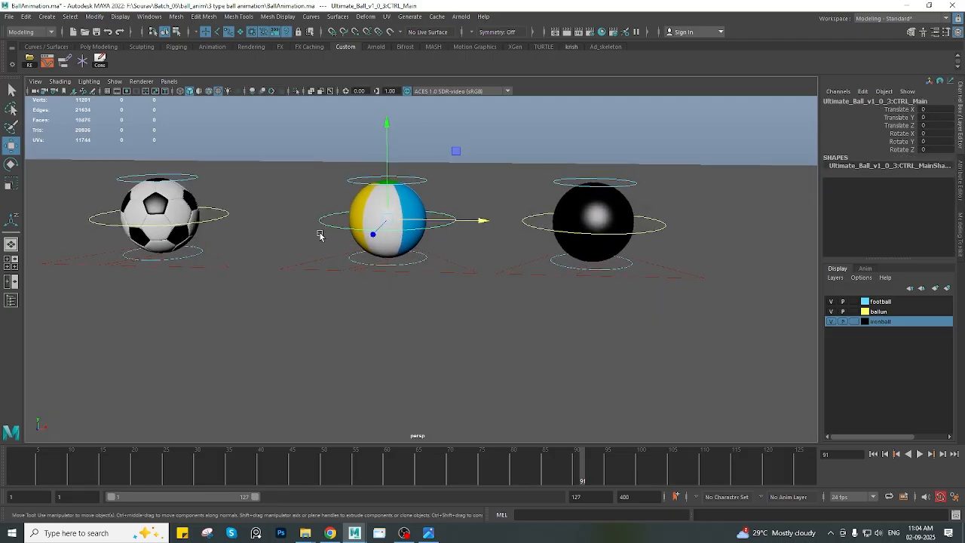
click(343, 277)
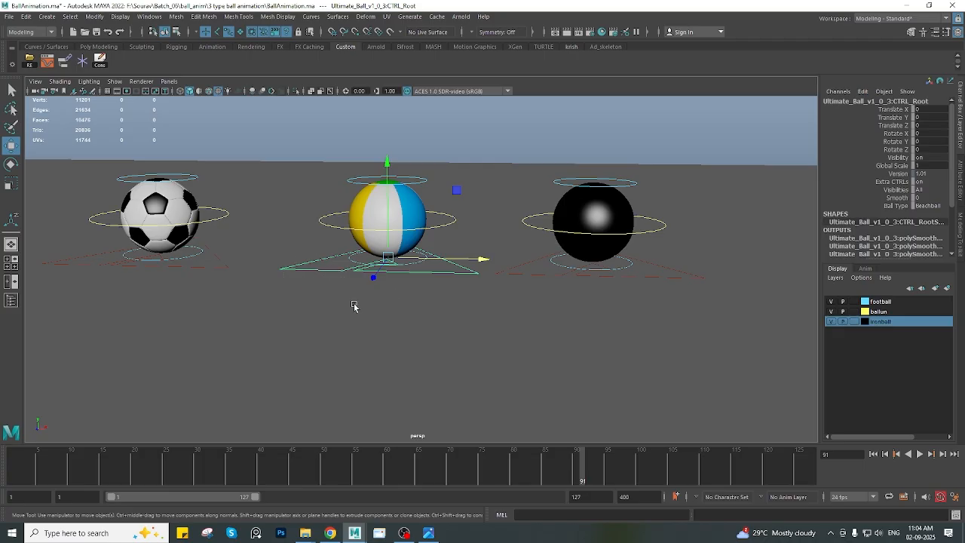
scroll(354, 302, down, 5)
scroll(357, 299, up, 3)
scroll(346, 296, up, 2)
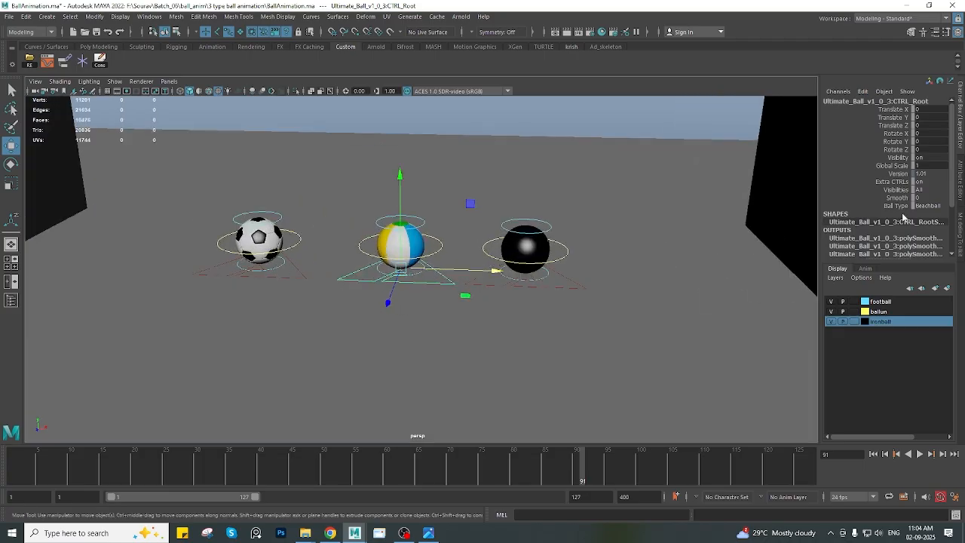
click(893, 165)
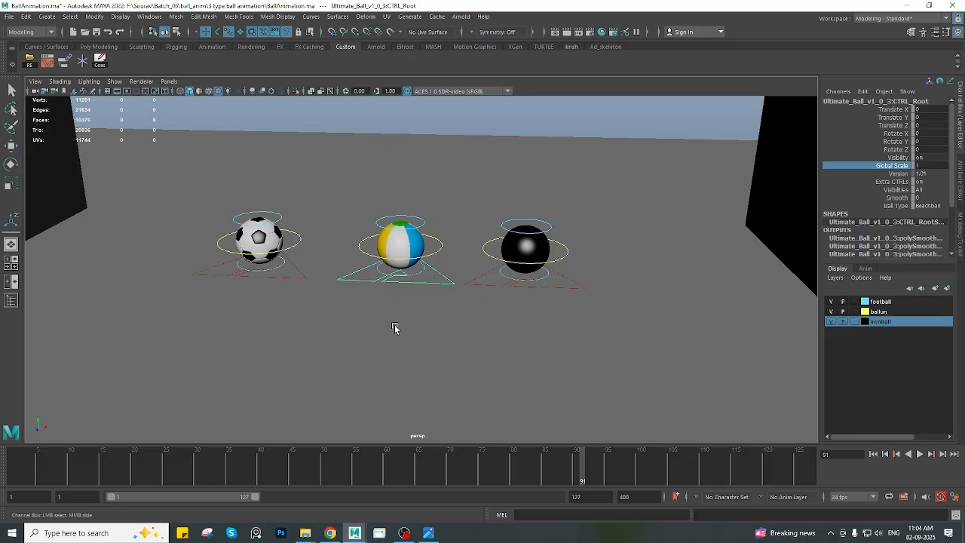
alt+drag(398, 321, 407, 318)
double_click(933, 166)
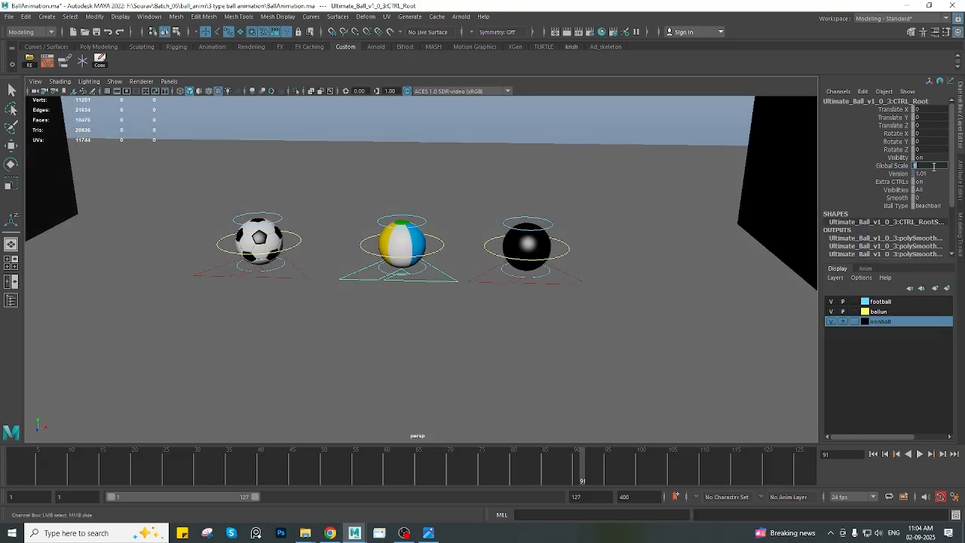
text(.2)
key(Return)
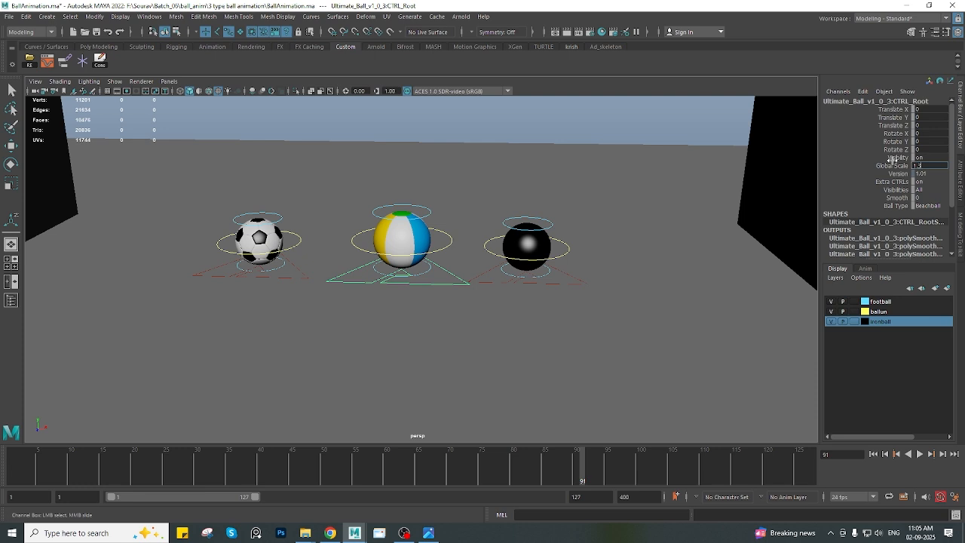
key(Return)
Shrink the bowling ball by setting the Global Scale on its root control to 0.7
alt+drag(294, 280, 307, 275)
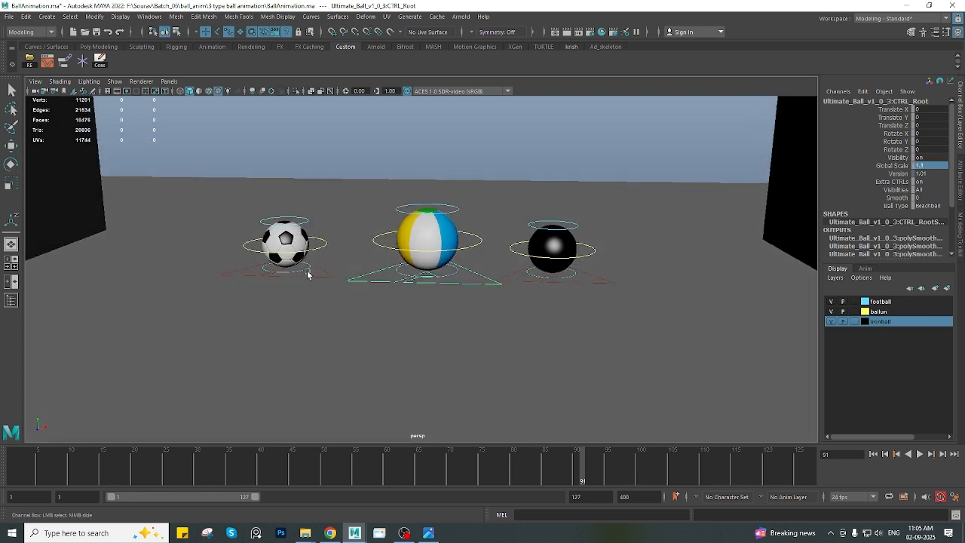
click(311, 253)
key(w)
alt+drag(451, 290, 405, 295)
click(478, 284)
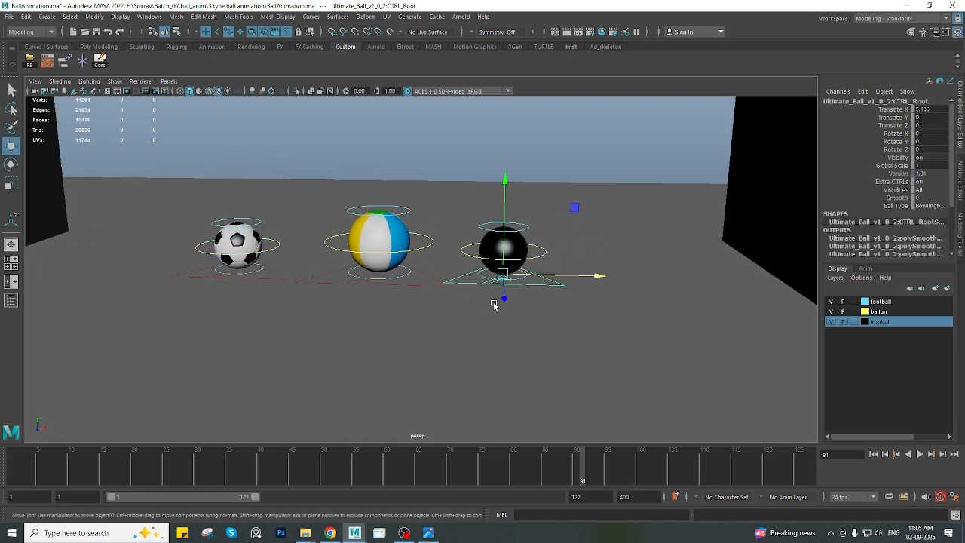
alt+drag(494, 305, 462, 318)
alt+middle_drag(462, 319, 435, 323)
click(933, 173)
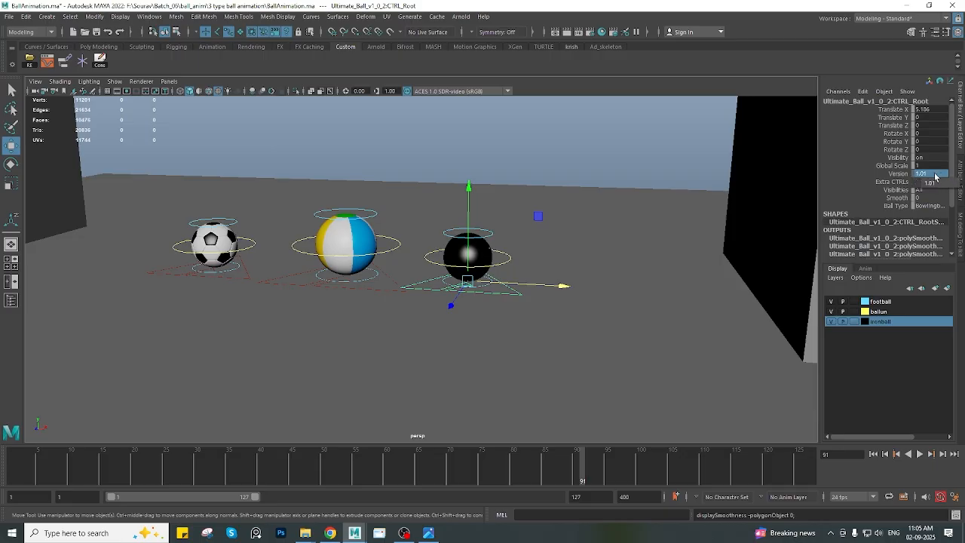
click(935, 179)
double_click(933, 164)
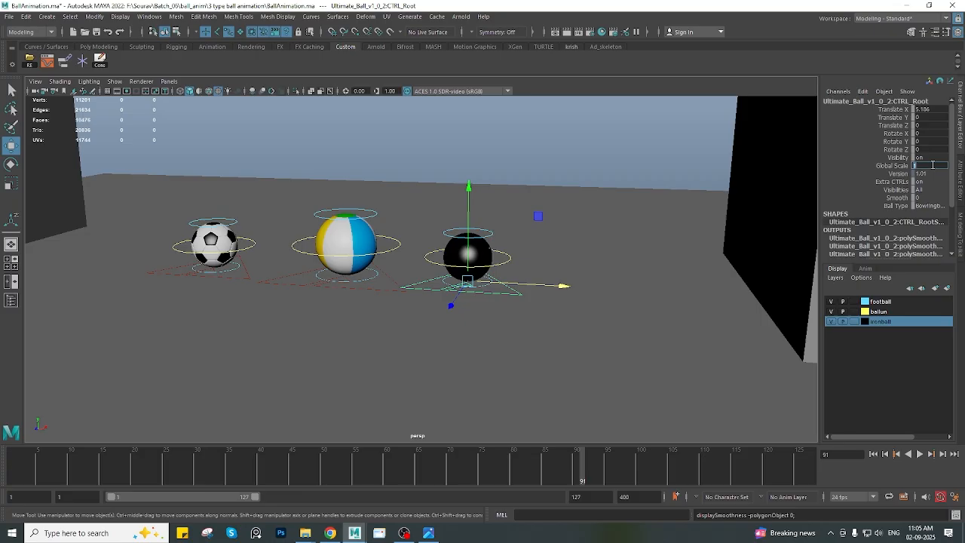
key(Return)
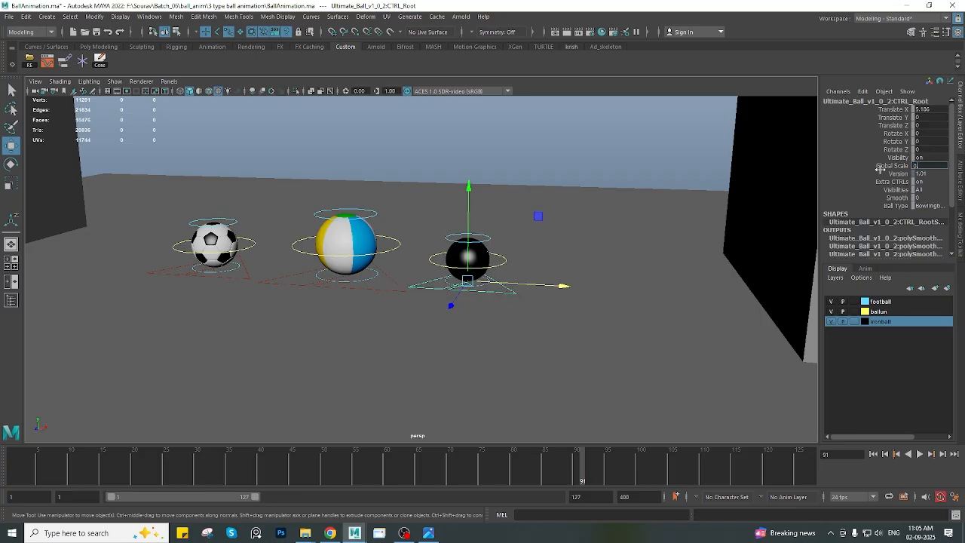
text(0.7)
key(Return)
alt+drag(442, 329, 302, 257)
alt+right_drag(302, 257, 329, 267)
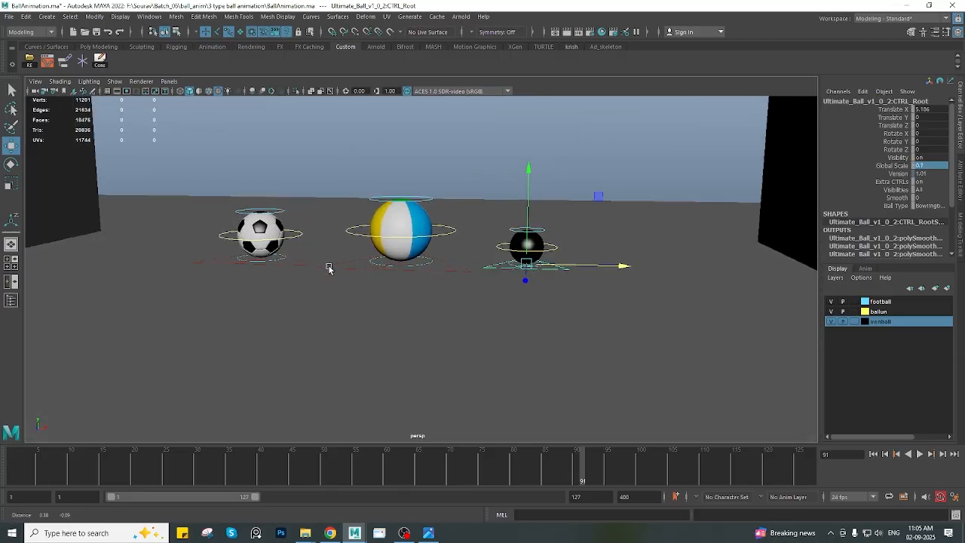
Set the Global Scale on the beach ball's root control to 1.4
click(433, 271)
double_click(934, 165)
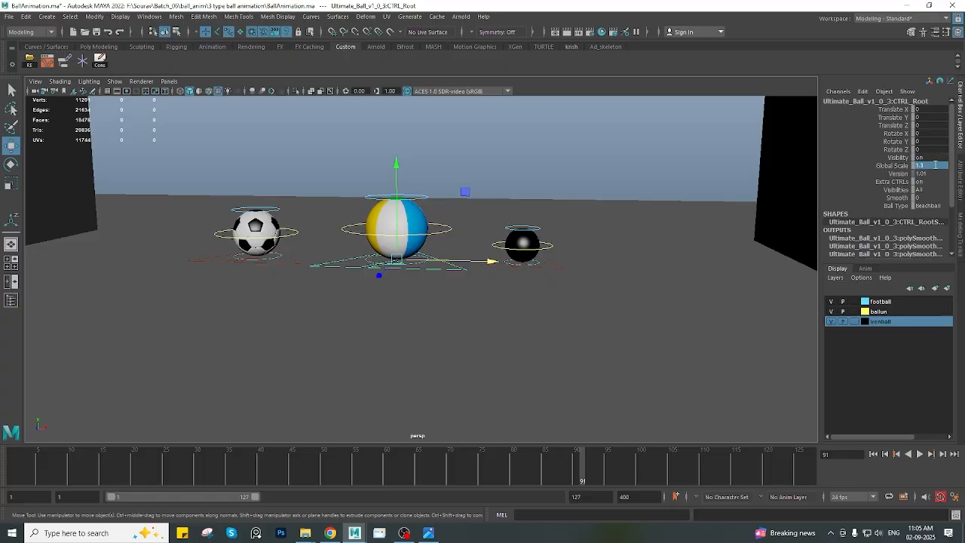
key(Return)
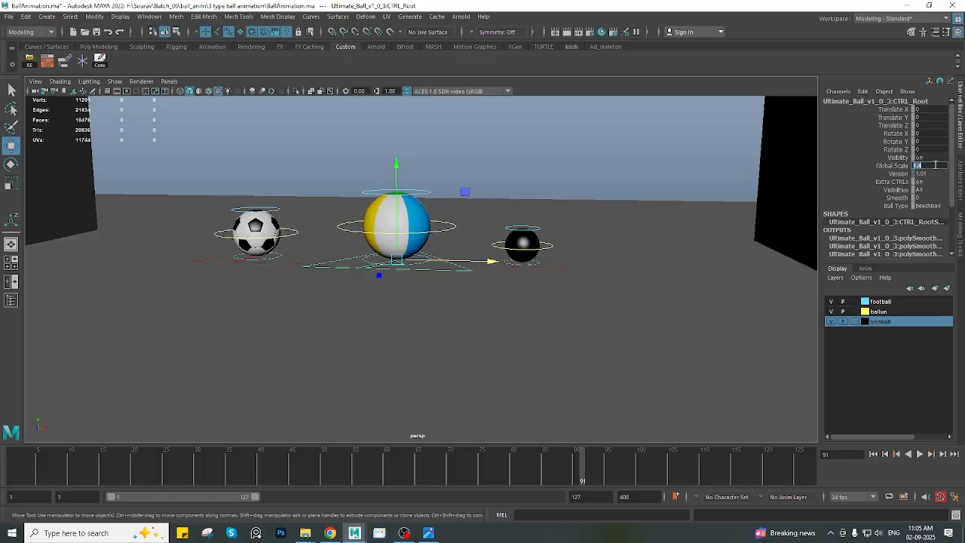
alt+drag(437, 341, 425, 260)
key(e)
key(r)
alt+drag(451, 290, 429, 287)
scroll(387, 281, up, 3)
click(893, 167)
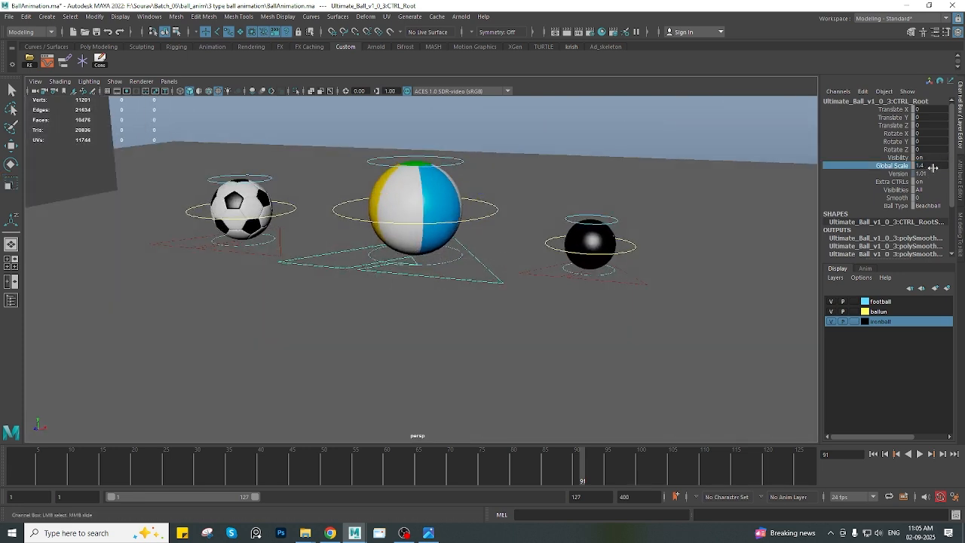
double_click(933, 165)
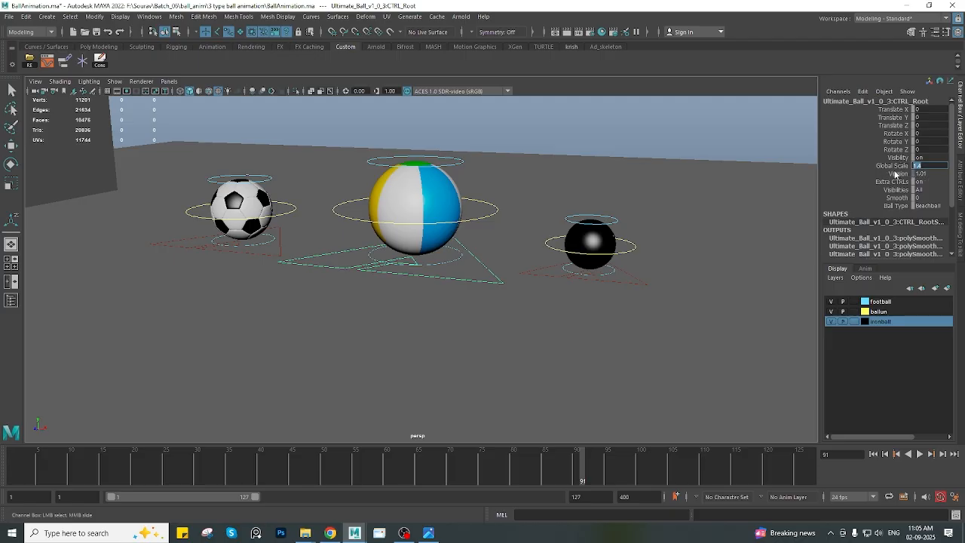
key(Return)
click(929, 165)
Lift the football by its main control to the left pillar's ring, at about X -9.2, Y 14.7, Z -2.1
scroll(205, 289, down, 4)
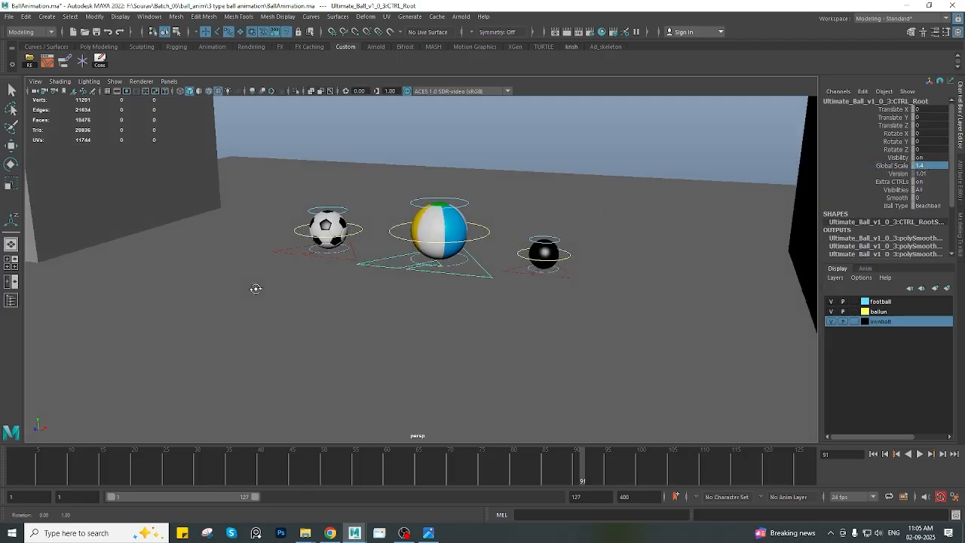
alt+drag(400, 291, 334, 250)
alt+middle_drag(334, 249, 307, 280)
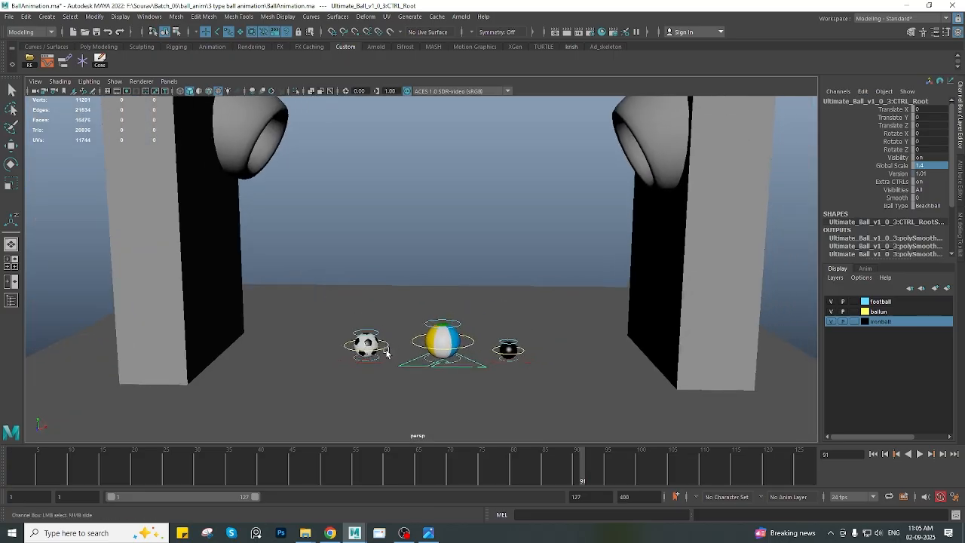
click(385, 348)
key(r)
key(w)
alt+drag(383, 351, 358, 357)
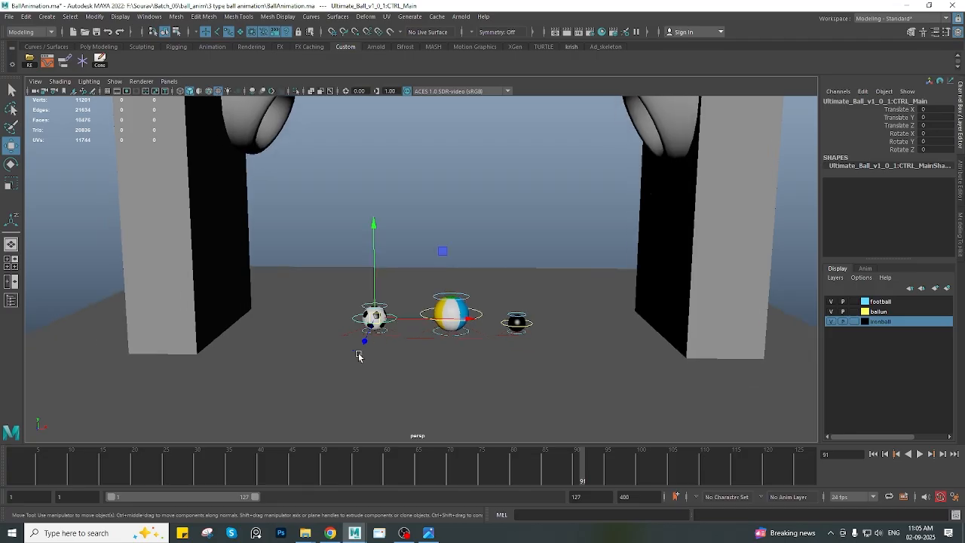
drag(375, 317, 262, 130)
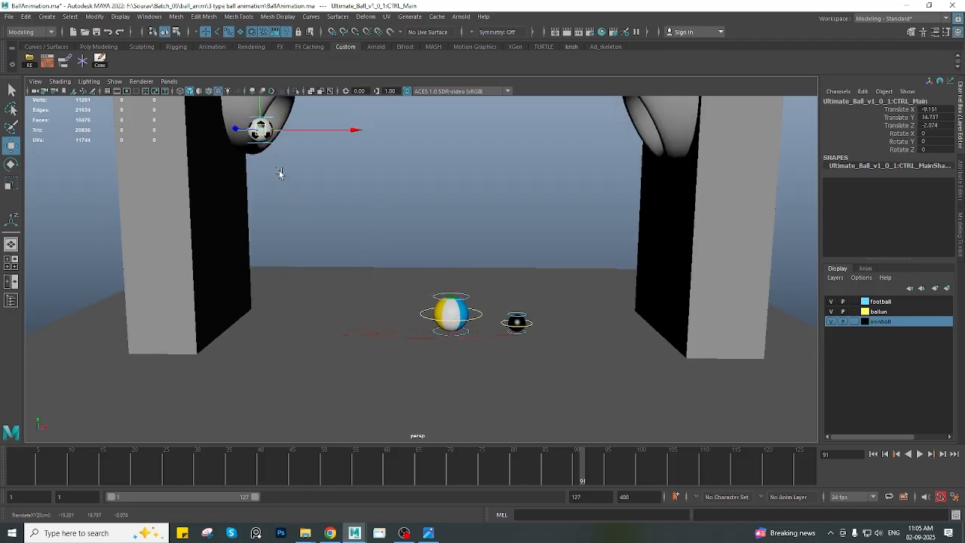
Position the football inside the left pillar's ring opening, at about X -10.6, Y 15.7, Z -5.2
alt+middle_drag(329, 192, 346, 235)
alt+drag(346, 235, 308, 201)
alt+middle_drag(308, 200, 333, 263)
alt+right_drag(333, 264, 400, 267)
alt+drag(400, 267, 349, 271)
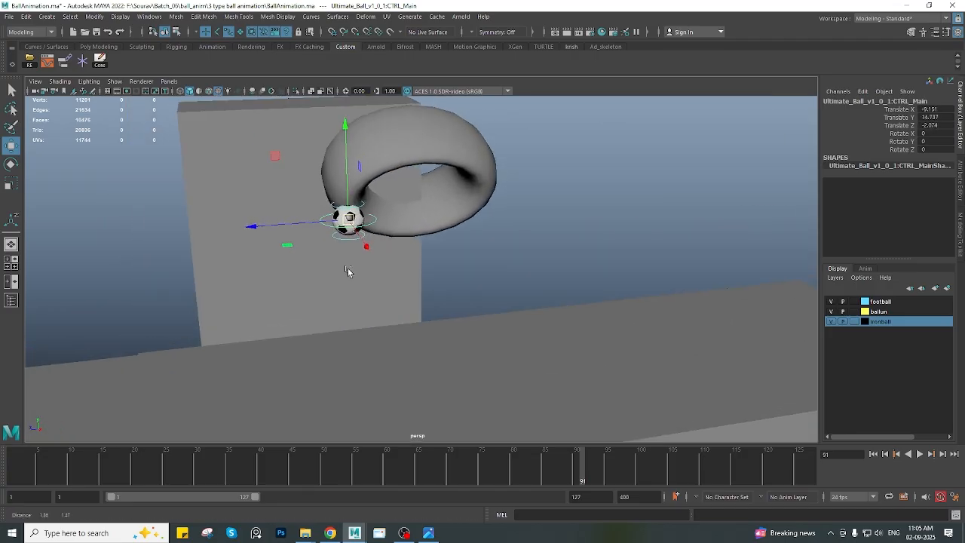
drag(349, 219, 405, 235)
alt+right_drag(241, 245, 275, 258)
alt+middle_drag(275, 258, 344, 267)
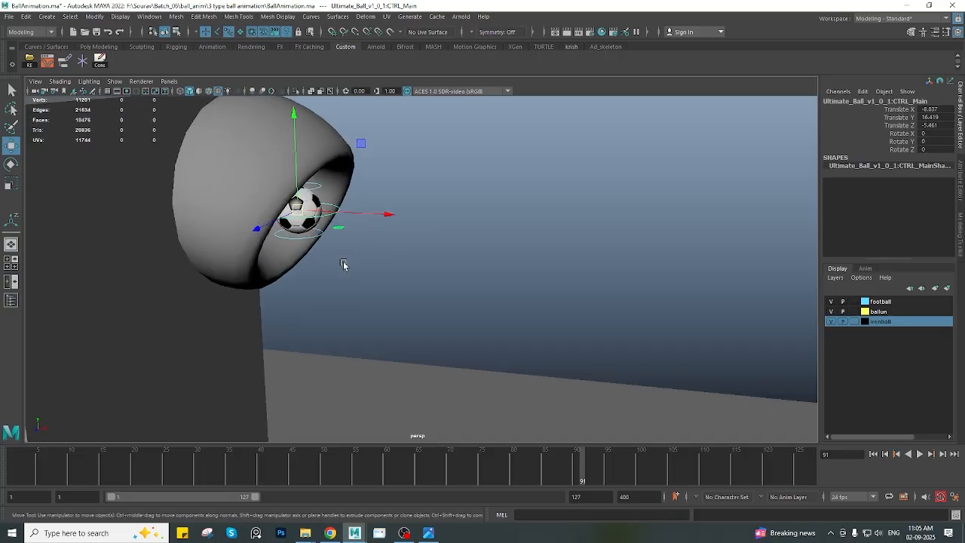
alt+drag(344, 267, 385, 249)
drag(290, 229, 246, 248)
alt+drag(302, 267, 275, 284)
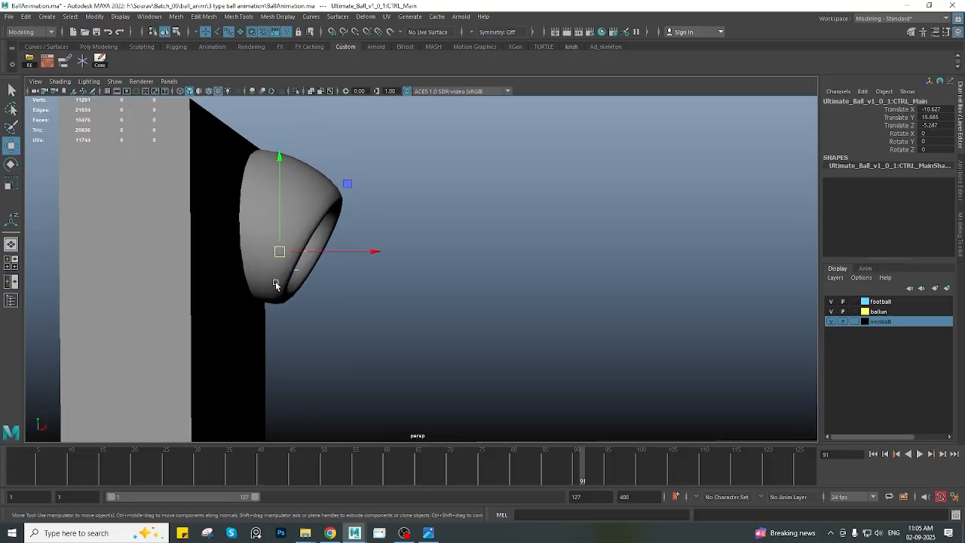
Move the beach ball by its main control into the right pillar's ring opening, around X 10.3, Y 10.4, Z 1.7
key(space)
key(space)
alt+middle_drag(443, 324, 198, 229)
alt+right_drag(199, 228, 309, 269)
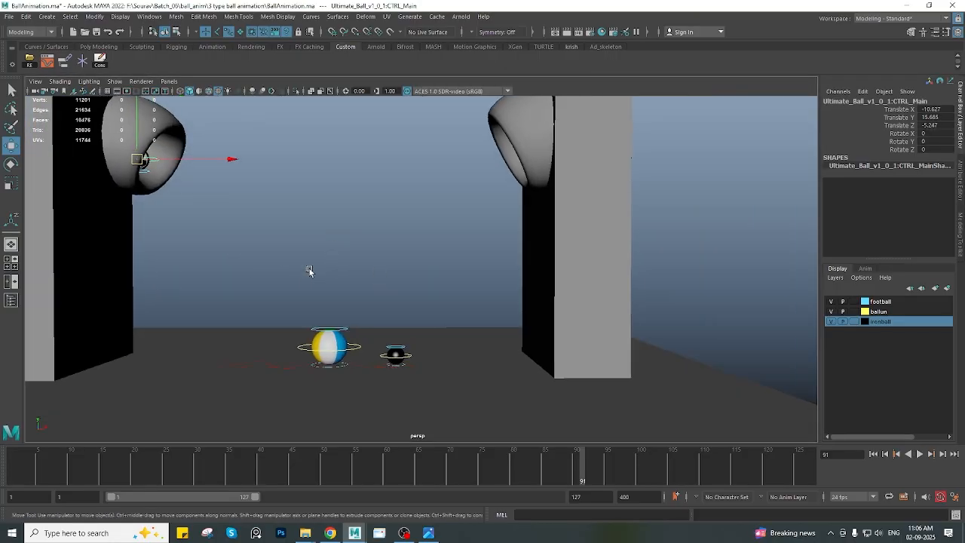
alt+drag(309, 269, 355, 343)
click(324, 390)
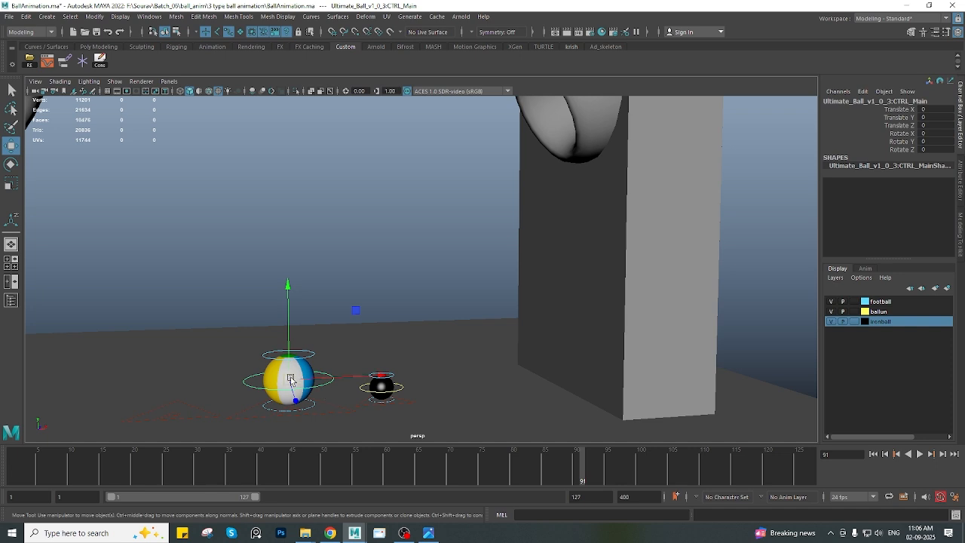
drag(289, 379, 558, 114)
alt+drag(558, 121, 599, 166)
alt+middle_drag(600, 166, 521, 232)
alt+right_drag(520, 233, 520, 204)
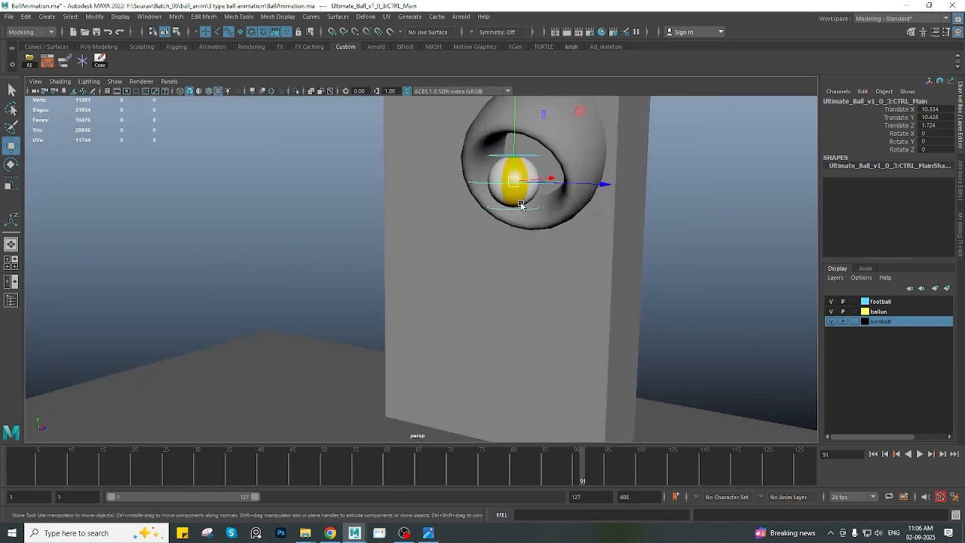
alt+drag(521, 204, 603, 217)
Lift the bowling ball by its main control to the mouth of the right pillar's ring, at about X 11.0, Y 21.7, Z 5.4
alt+middle_drag(413, 383, 399, 292)
scroll(398, 292, down, 4)
click(386, 328)
alt+drag(395, 330, 467, 131)
click(382, 328)
alt+middle_drag(467, 132, 427, 296)
scroll(428, 295, up, 6)
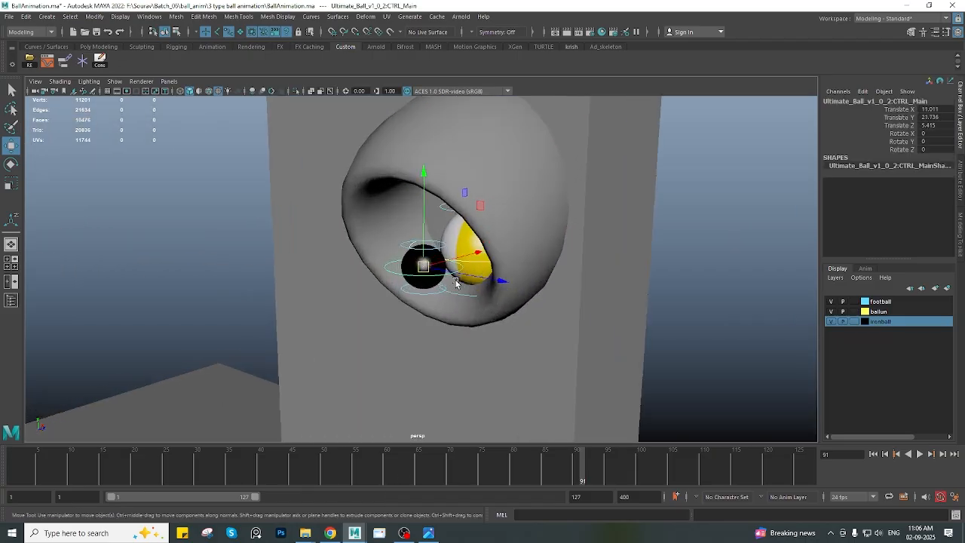
Place the bowling ball beside the beach ball inside the right pillar's ring, at about X 15.4 and Z 2.3
drag(455, 255, 508, 234)
alt+drag(422, 271, 458, 278)
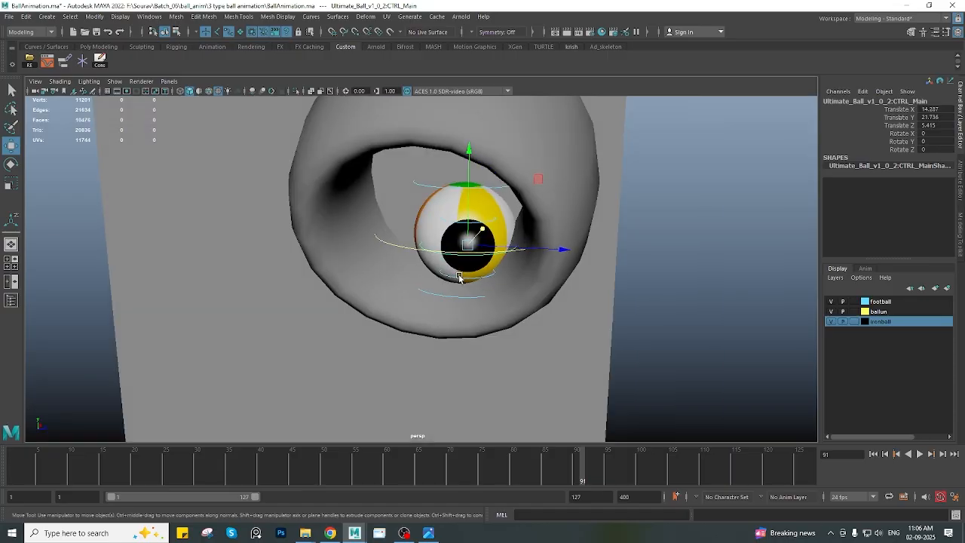
scroll(461, 277, up, 3)
drag(565, 258, 492, 258)
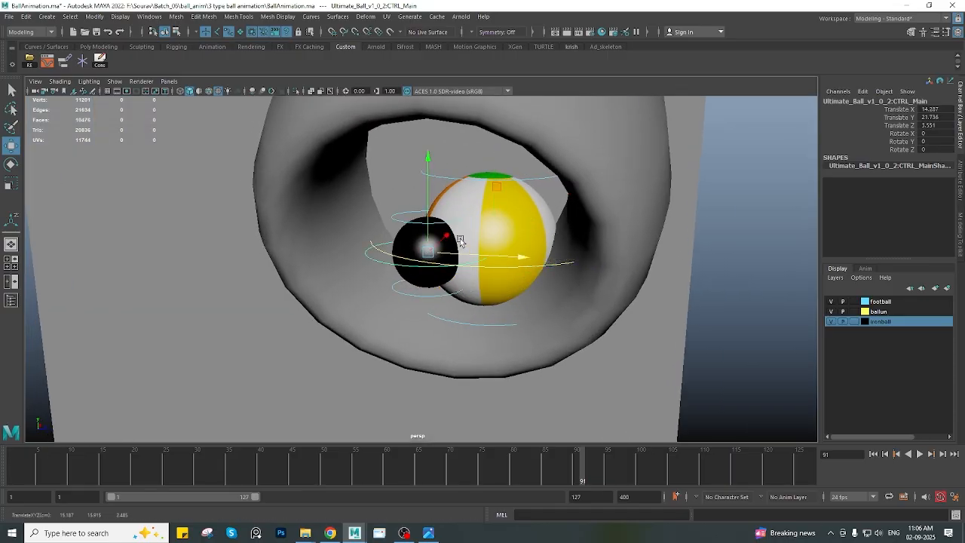
drag(442, 235, 416, 241)
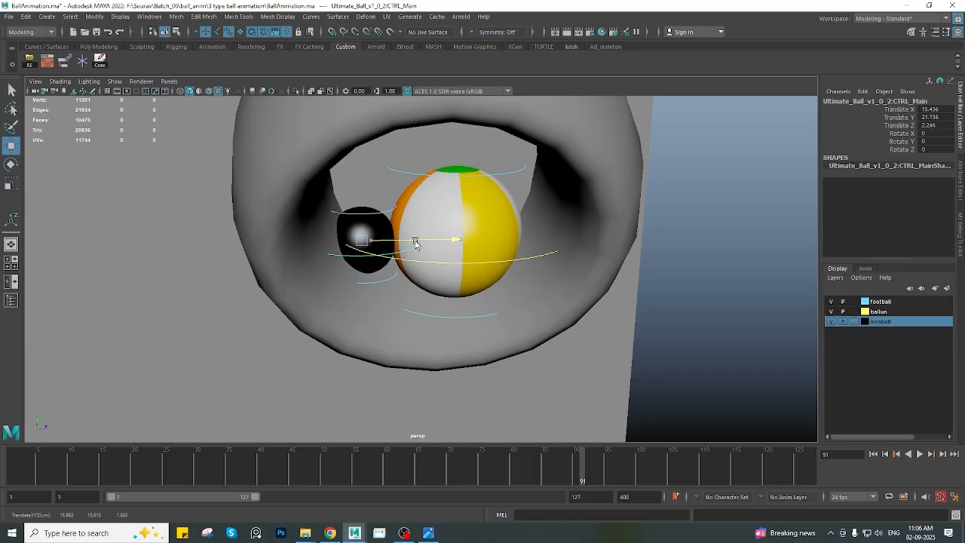
scroll(514, 281, down, 4)
alt+drag(514, 281, 474, 285)
key(space)
key(space)
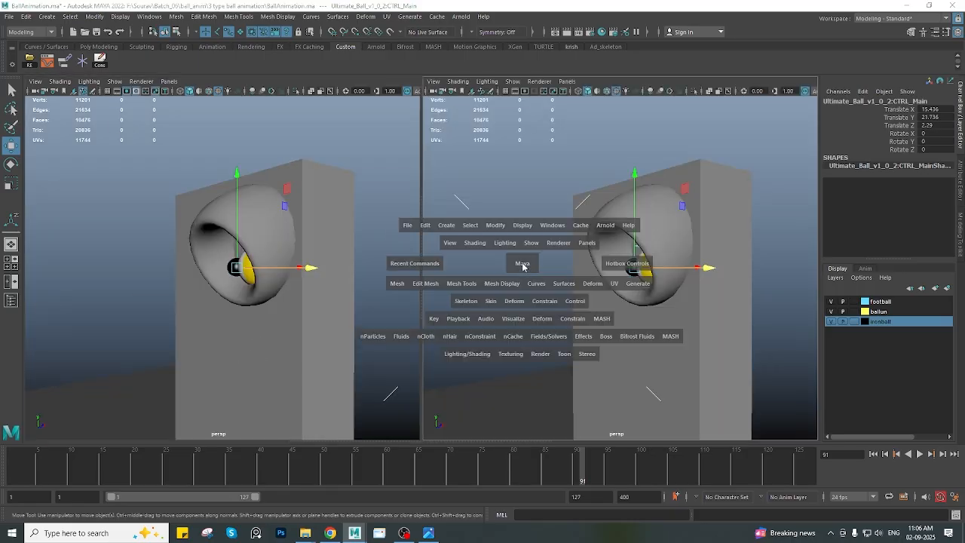
scroll(336, 321, down, 5)
alt+drag(342, 319, 309, 332)
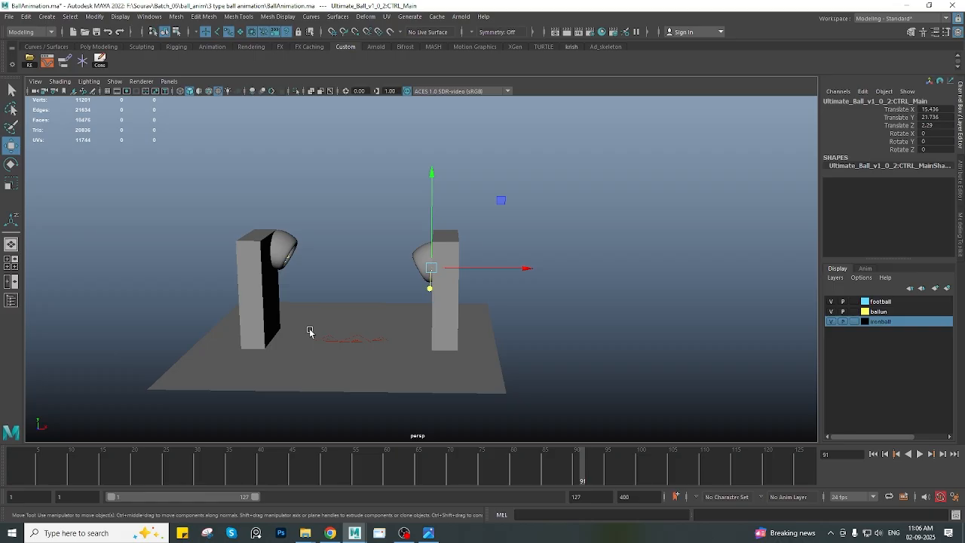
click(365, 206)
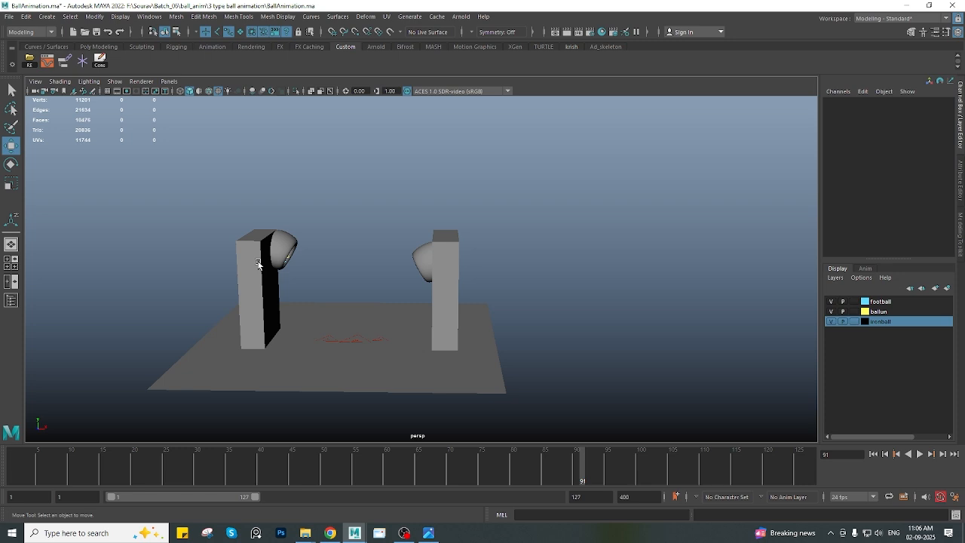
alt+drag(369, 277, 398, 280)
scroll(410, 268, up, 3)
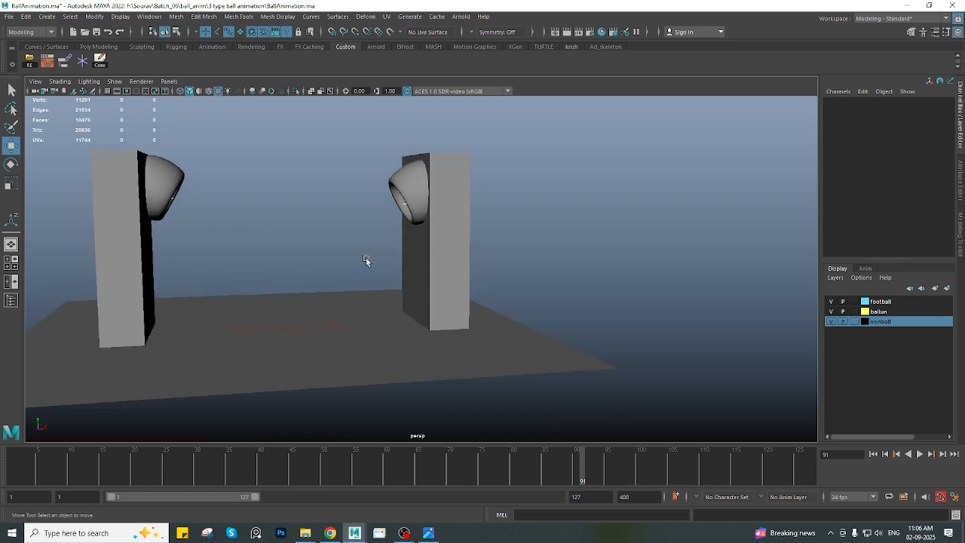
alt+drag(366, 257, 271, 257)
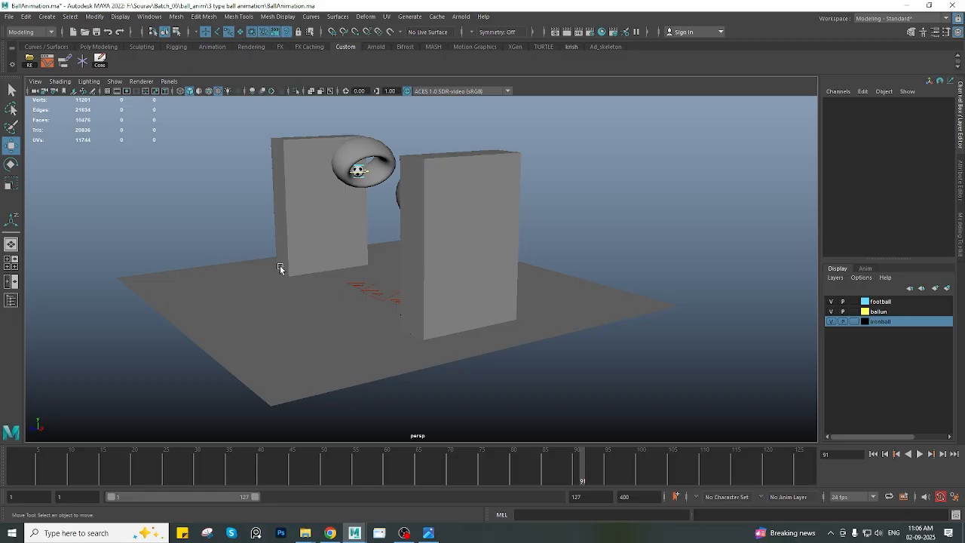
Switch to Chrome, skim the "Ball Animation in maya_Class_03" video to the Graph Editor bounce curves at 3:31, and return to Maya
click(329, 532)
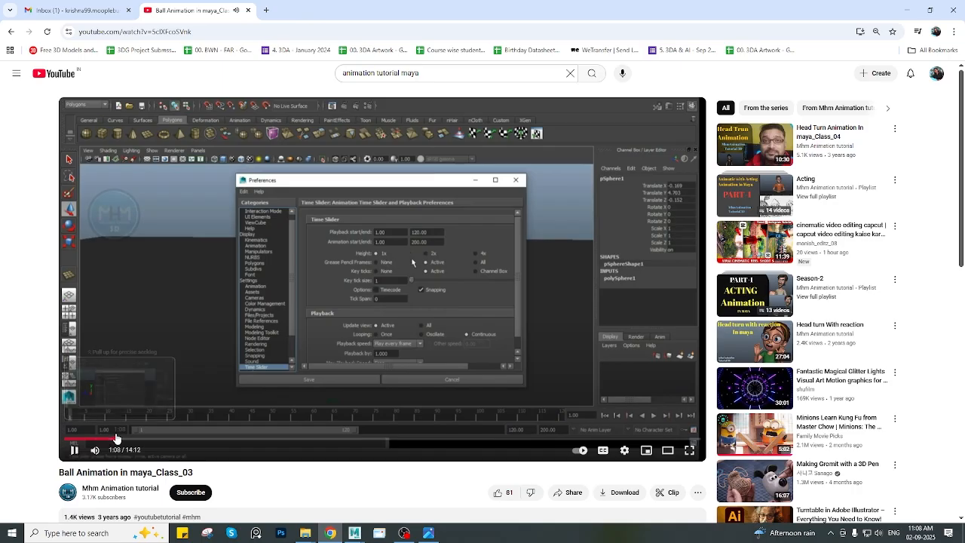
drag(127, 441, 135, 440)
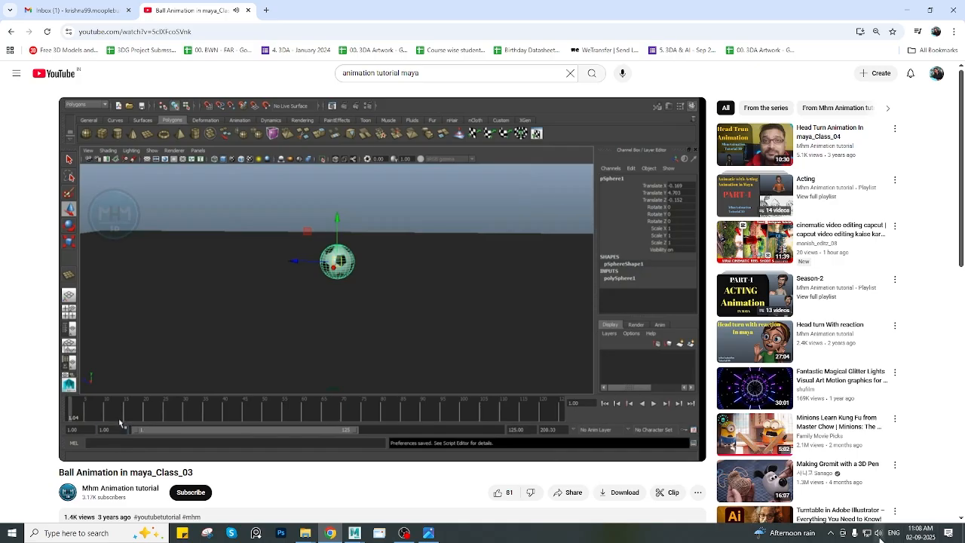
click(878, 533)
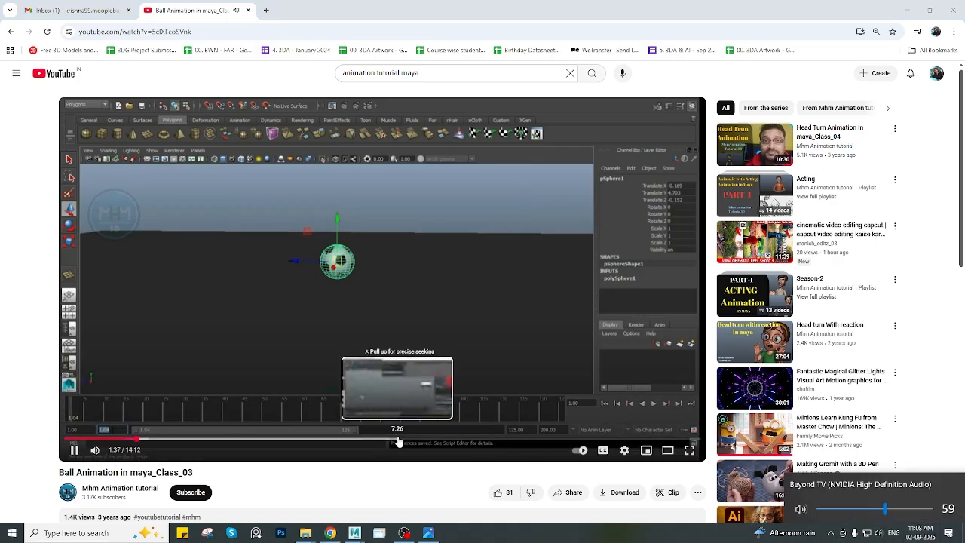
click(668, 439)
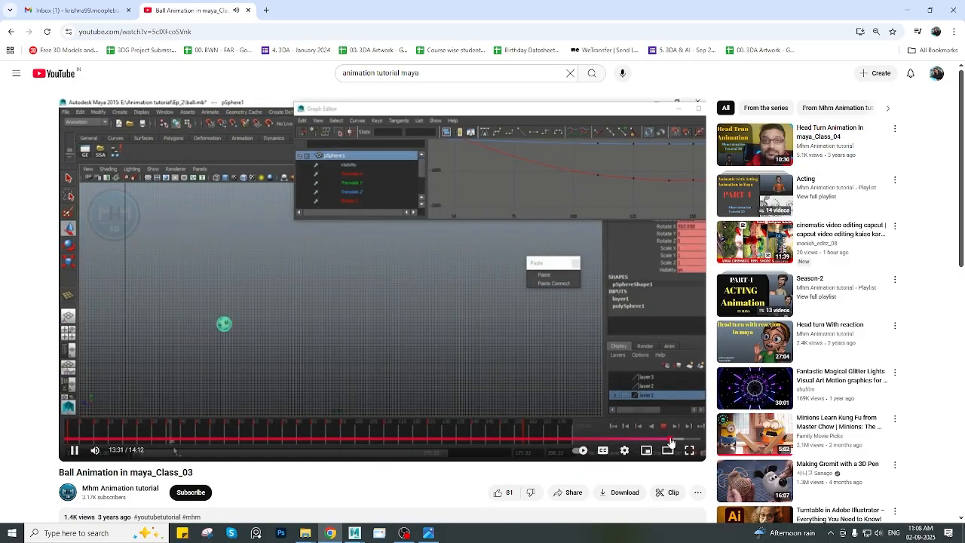
drag(670, 442, 655, 443)
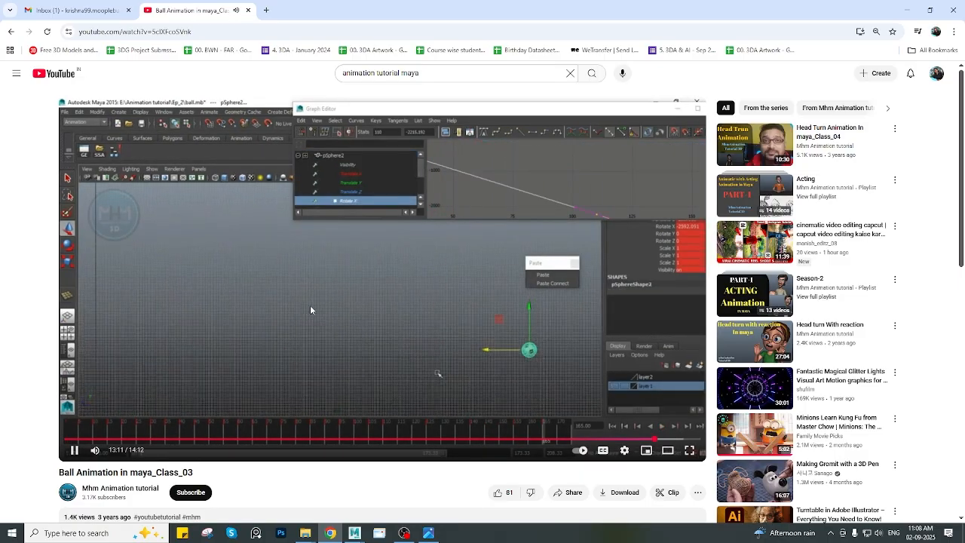
click(488, 441)
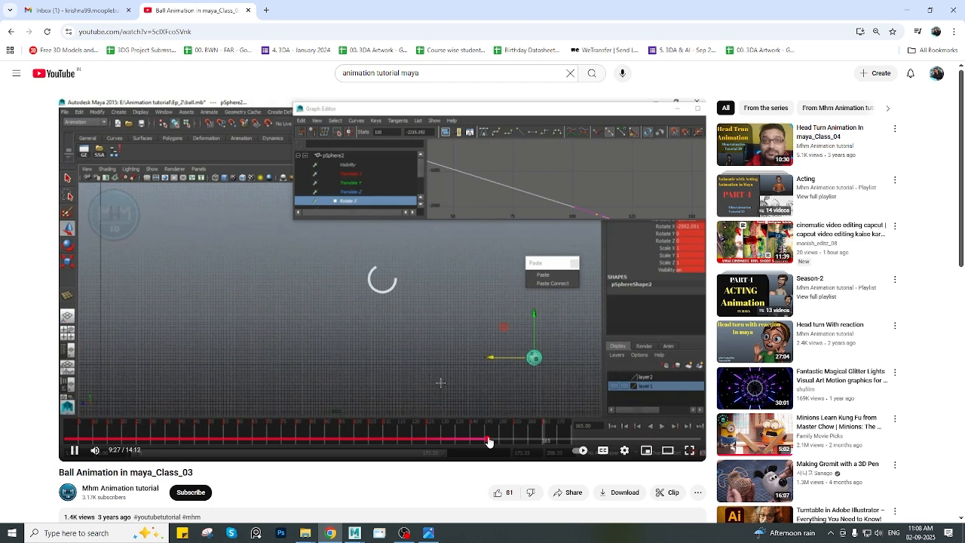
drag(486, 441, 222, 444)
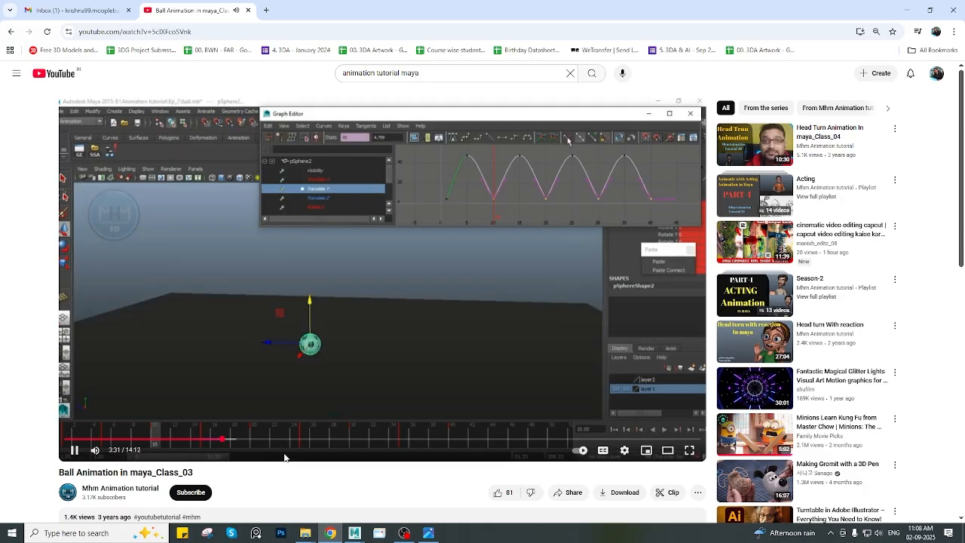
click(350, 399)
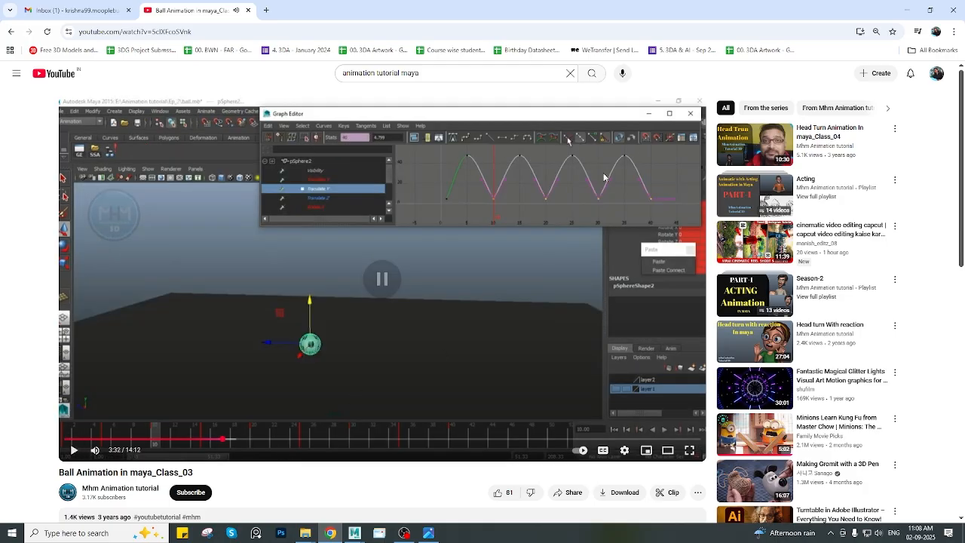
click(248, 10)
click(907, 10)
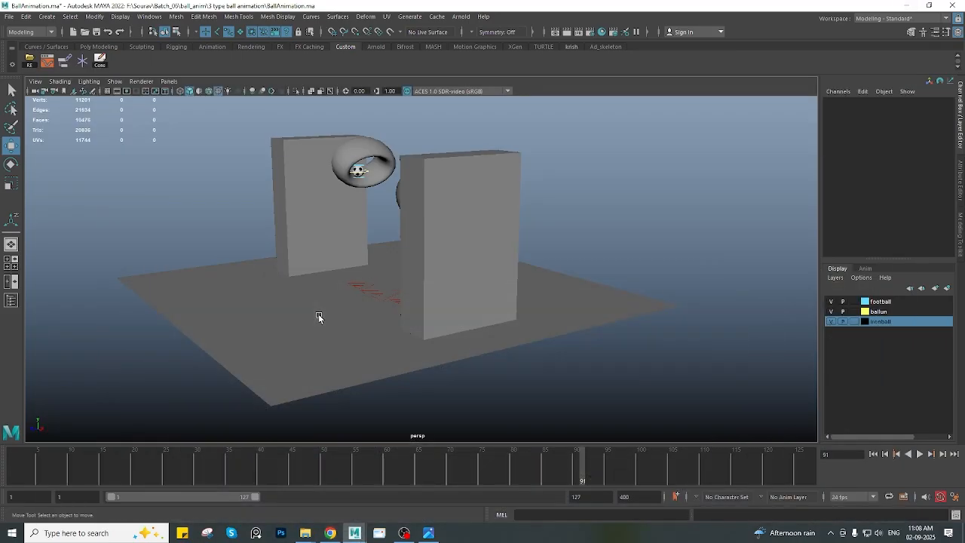
Create a standard camera and turn on the display of cameras in the perspective view
alt+drag(335, 242, 386, 247)
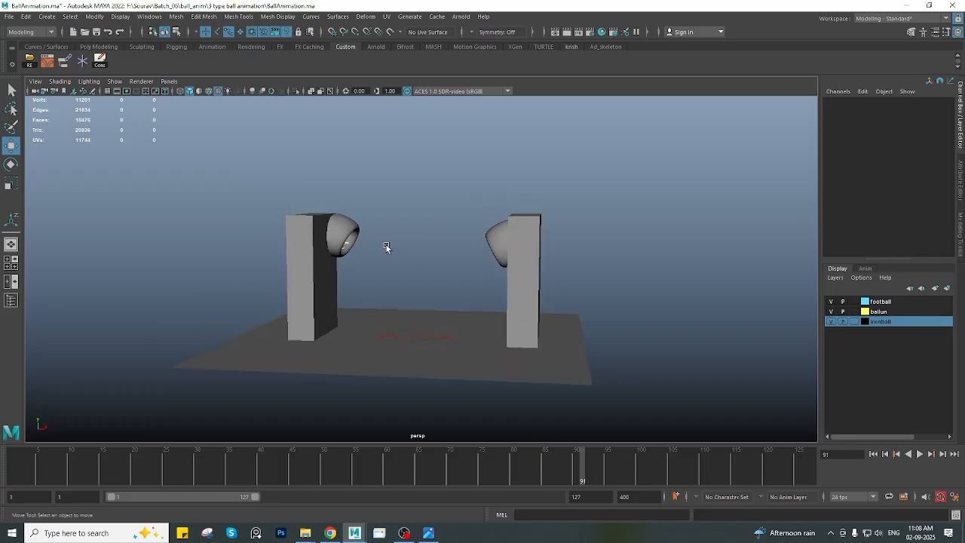
click(47, 16)
mouse_move(72, 83)
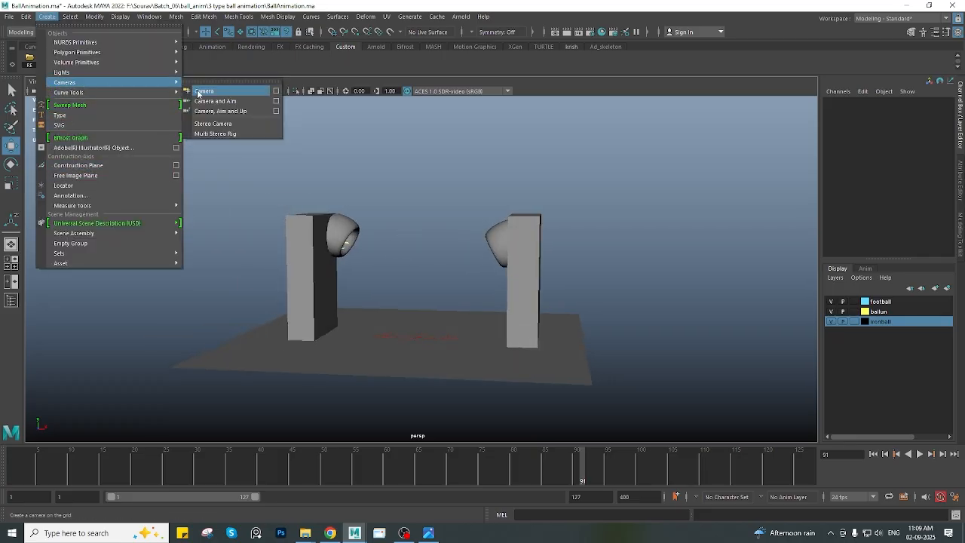
click(202, 92)
click(114, 81)
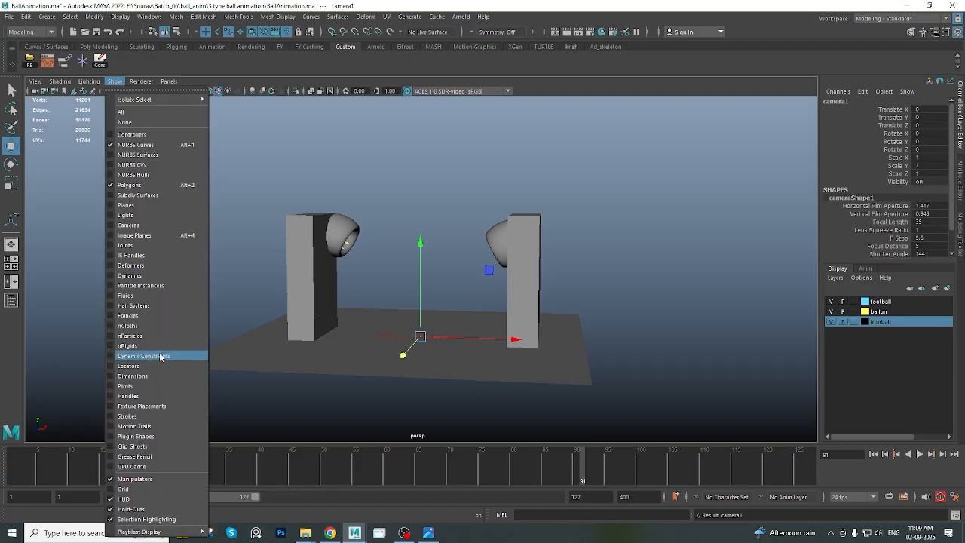
click(133, 226)
alt+drag(172, 280, 226, 307)
click(166, 260)
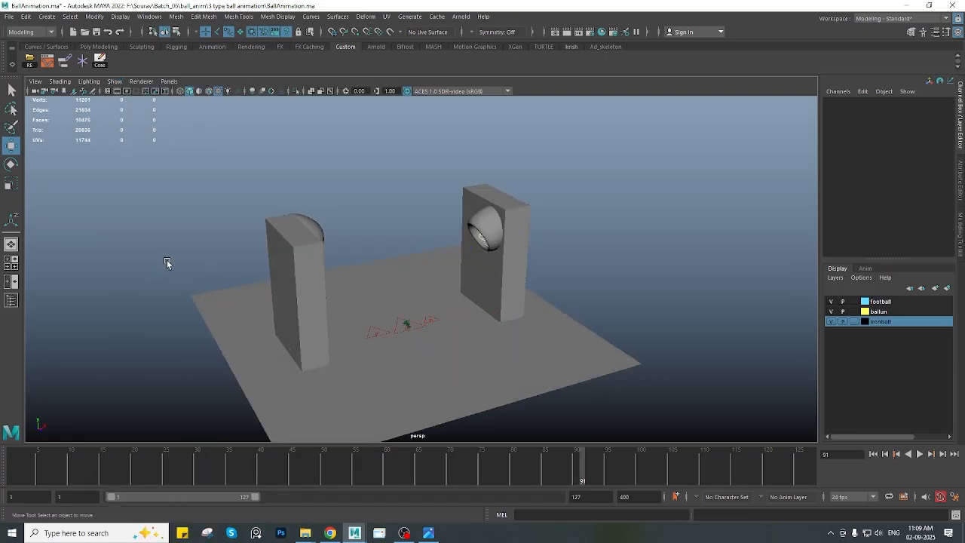
Select the new camera and set up two side-by-side views, one looking through camera1 and the other in perspective
scroll(407, 332, up, 4)
alt+middle_drag(426, 339, 432, 266)
scroll(410, 283, up, 4)
click(410, 284)
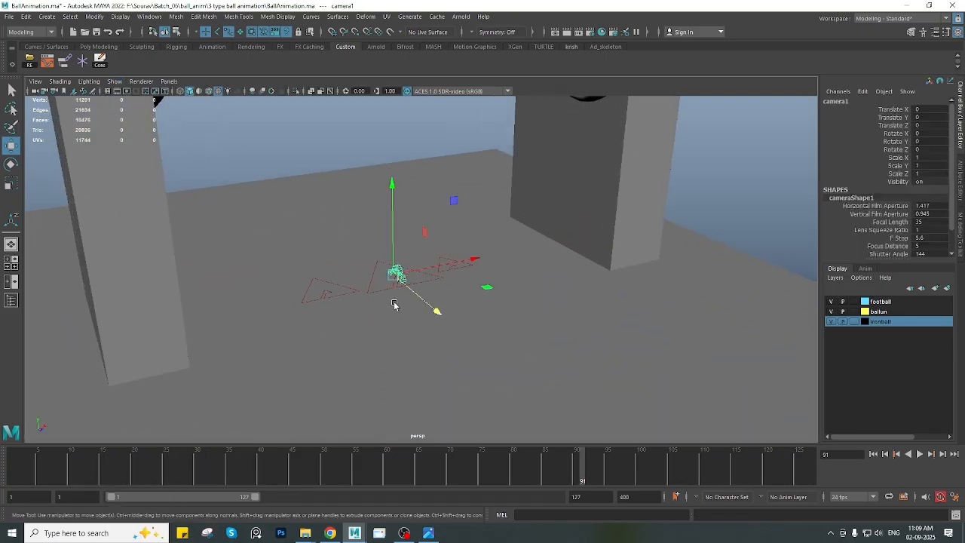
click(12, 281)
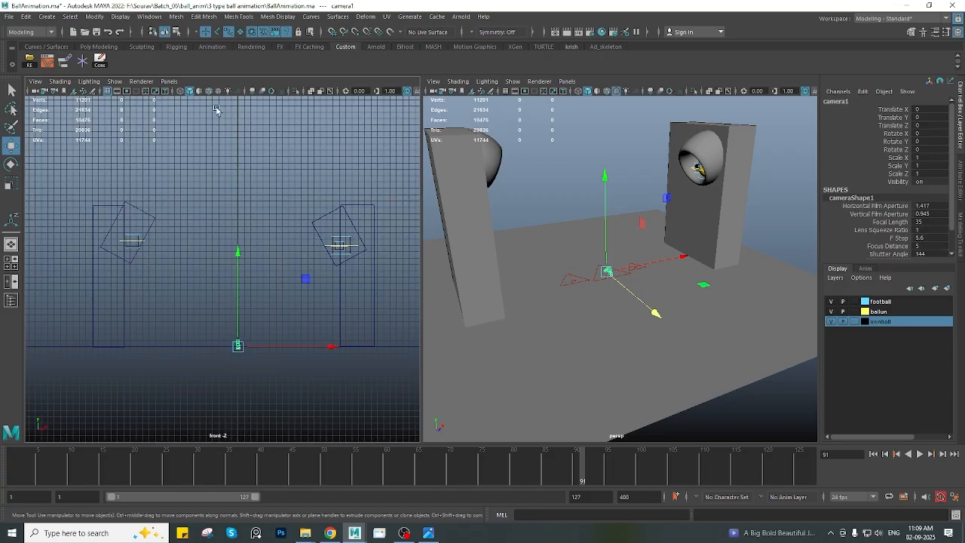
click(170, 81)
mouse_move(199, 93)
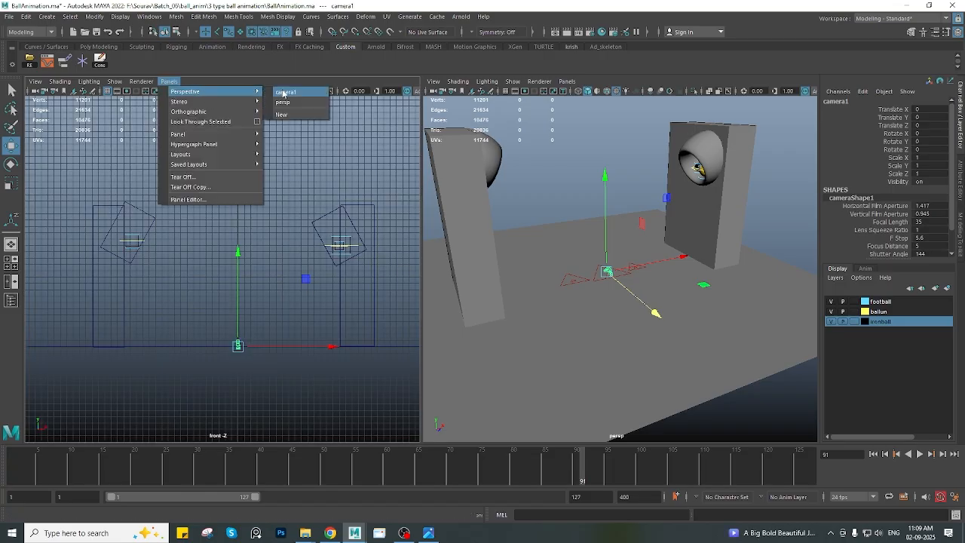
click(283, 93)
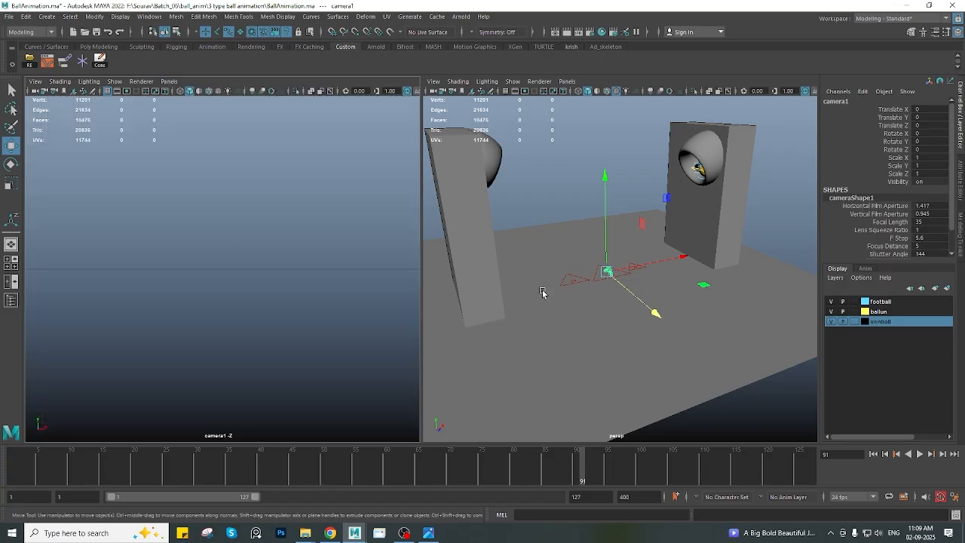
Pull camera1 back to frame both pillars, at about X -2.0, Y 18.9, Z 97.2, rotated about -5.4 in X and 3.6 in Y
alt+right_drag(337, 279, 226, 258)
alt+middle_drag(221, 226, 215, 293)
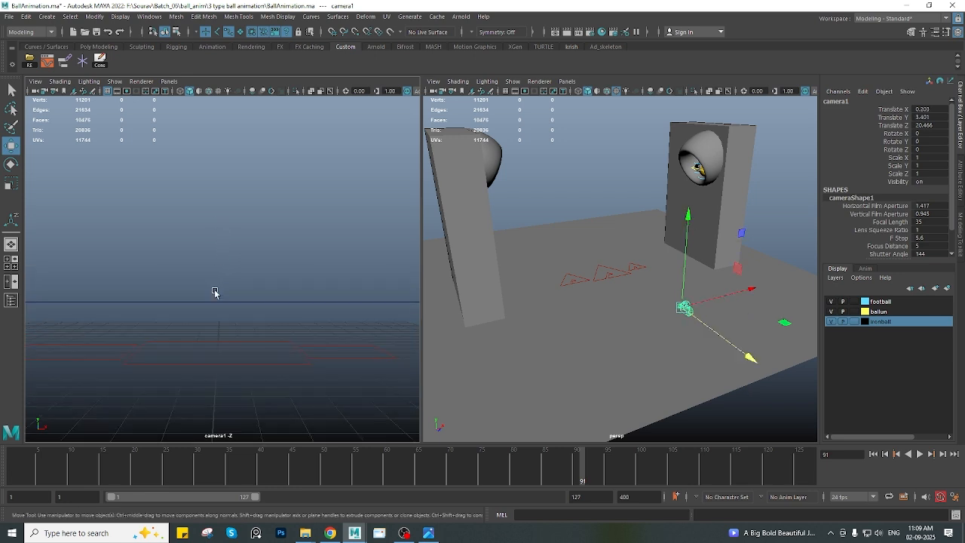
alt+right_drag(324, 281, 269, 269)
alt+drag(269, 269, 252, 278)
alt+right_drag(251, 278, 198, 264)
alt+drag(240, 261, 267, 209)
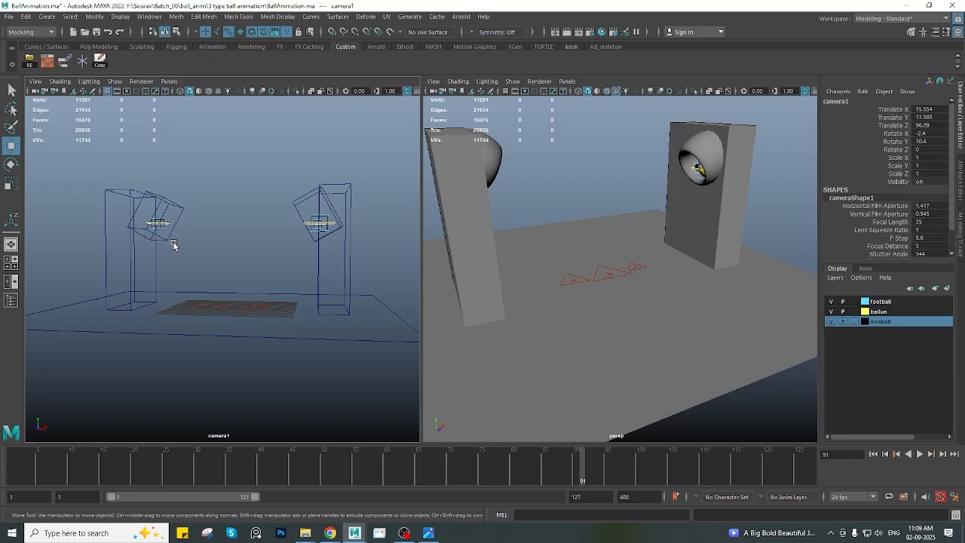
alt+right_drag(197, 243, 192, 225)
alt+middle_drag(191, 225, 181, 230)
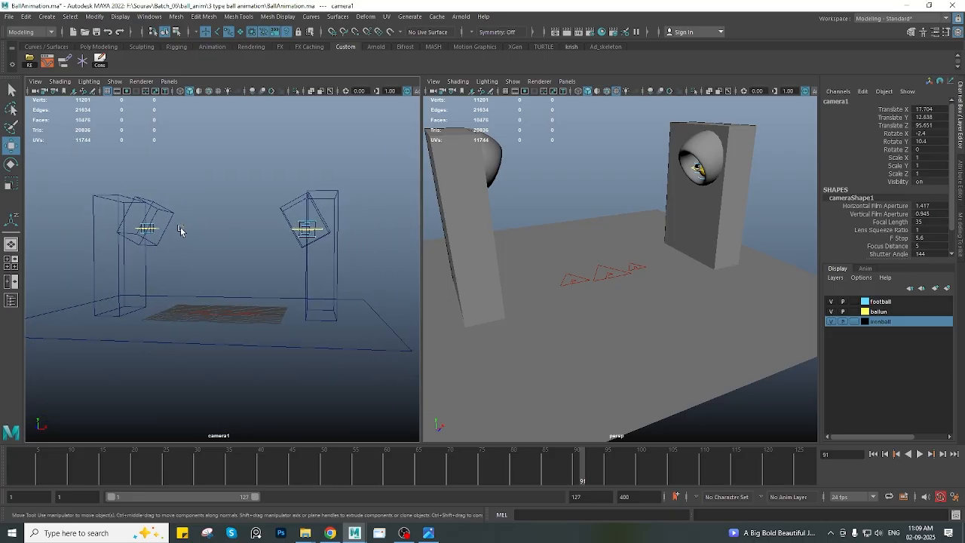
alt+drag(160, 233, 194, 246)
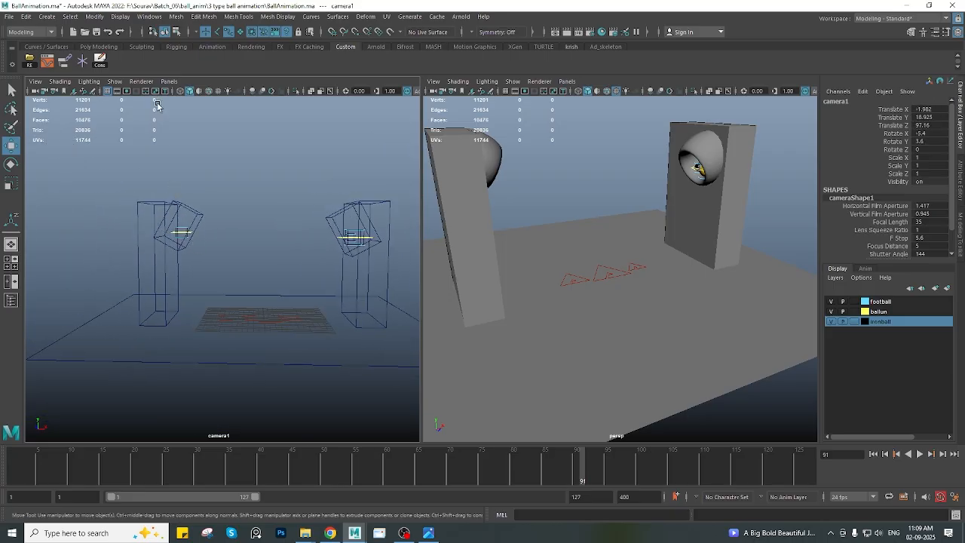
Display the camera1 view with textured shading and shift the camera to about X 3.8, Y 19.7, Z 96.7
click(170, 81)
mouse_move(230, 91)
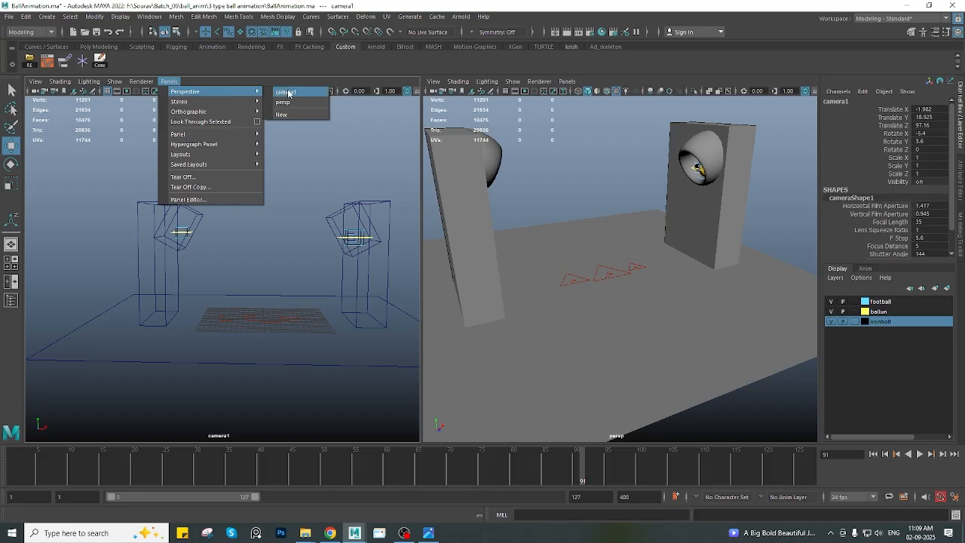
click(287, 93)
key(6)
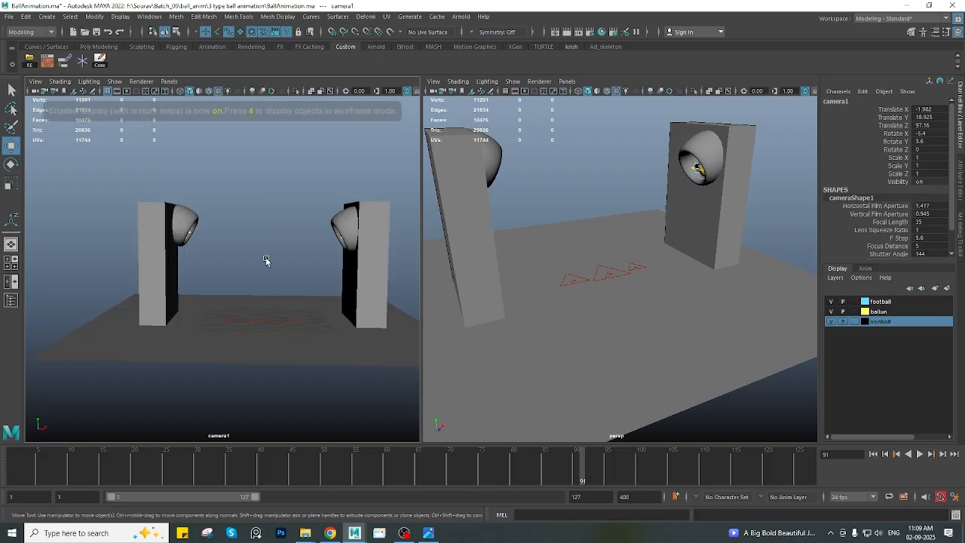
alt+middle_drag(277, 261, 244, 266)
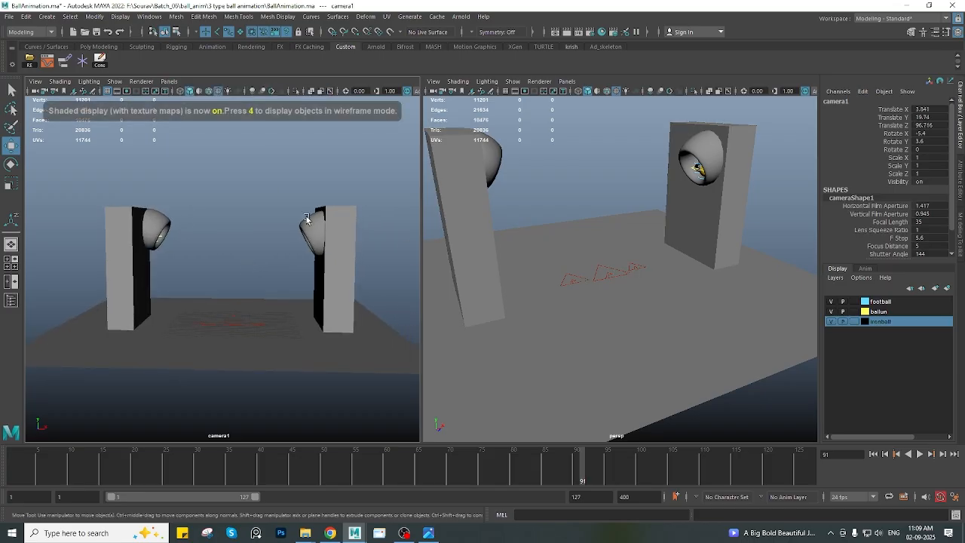
Turn on the resolution gate and safe action guides in the camera1 view and widen that view
click(118, 92)
click(127, 92)
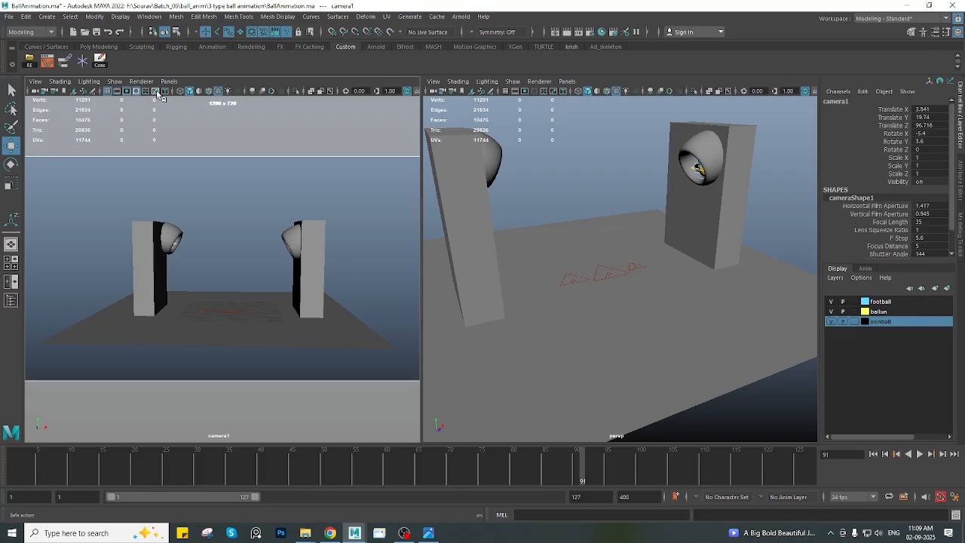
click(155, 91)
drag(419, 260, 518, 260)
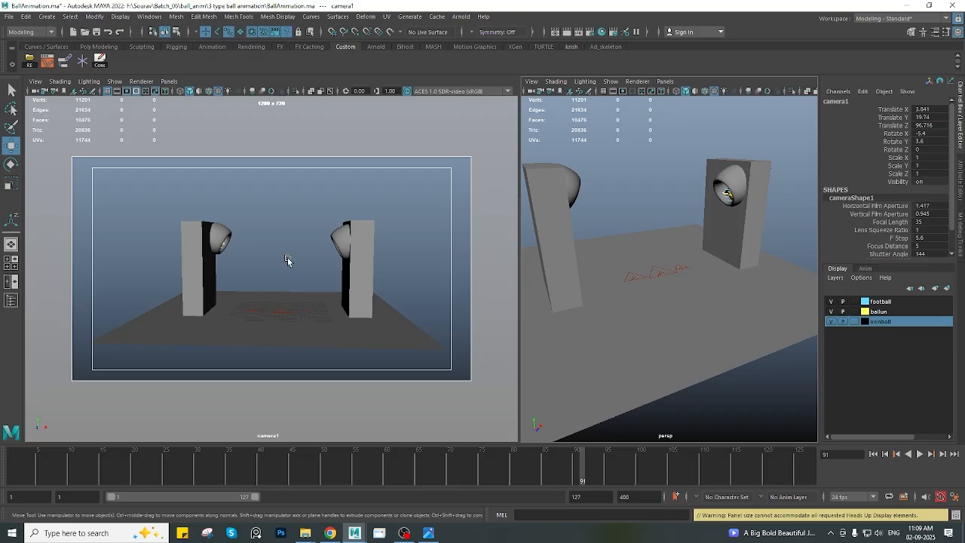
Move camera1 closer to the pillars, to about X 2.6, Y 17.2, Z 64.1, rotated about -4.8 in X and 2.8 in Y
mouse_move(285, 270)
alt+right_down()
mouse_move(271, 215)
mouse_move(291, 278)
mouse_move(297, 272)
alt+right_up()
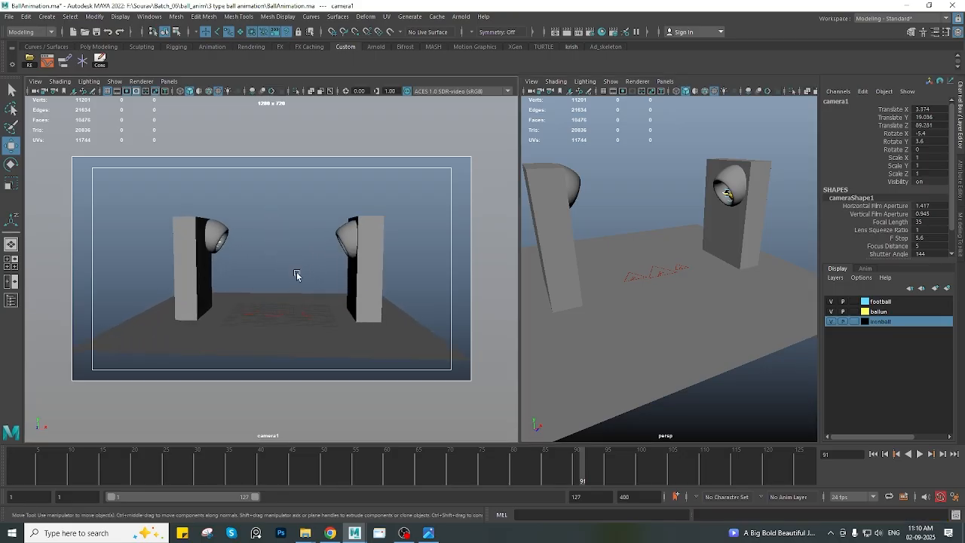
alt+drag(296, 272, 301, 264)
alt+right_drag(285, 242, 279, 261)
alt+drag(279, 261, 275, 266)
alt+right_drag(278, 247, 277, 254)
alt+drag(281, 249, 269, 257)
alt+right_drag(268, 242, 269, 264)
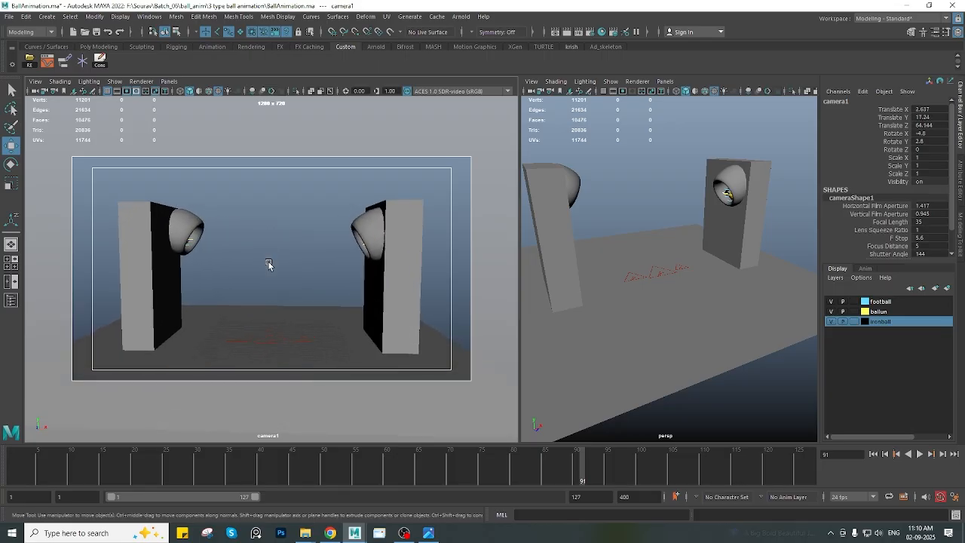
Tighten camera1's framing to about X 2.3, Y 13.8, Z 51.9, rotated -3.6 in X and 3.6 in Y, and go to frame 1
alt+middle_drag(269, 264, 269, 245)
alt+right_drag(269, 245, 272, 276)
scroll(273, 276, up, 5)
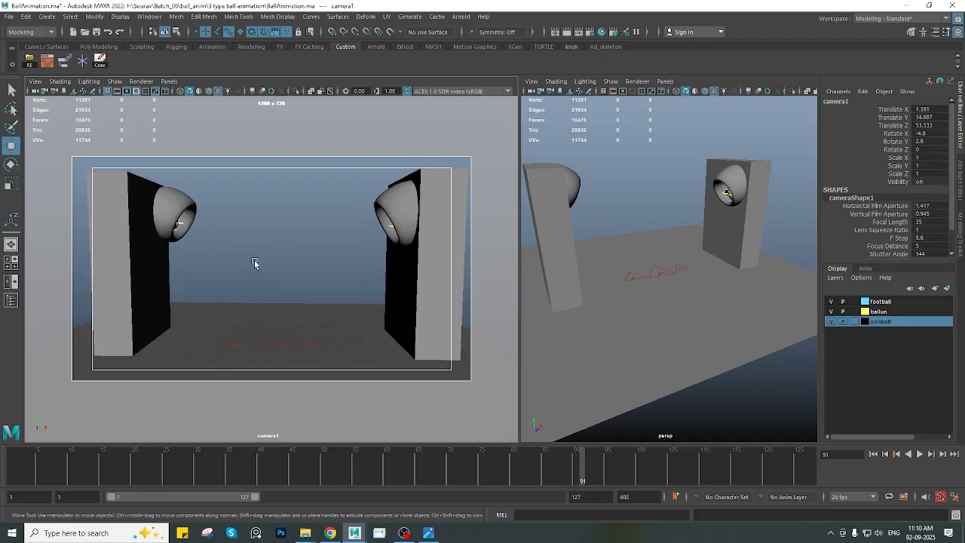
alt+drag(258, 266, 248, 263)
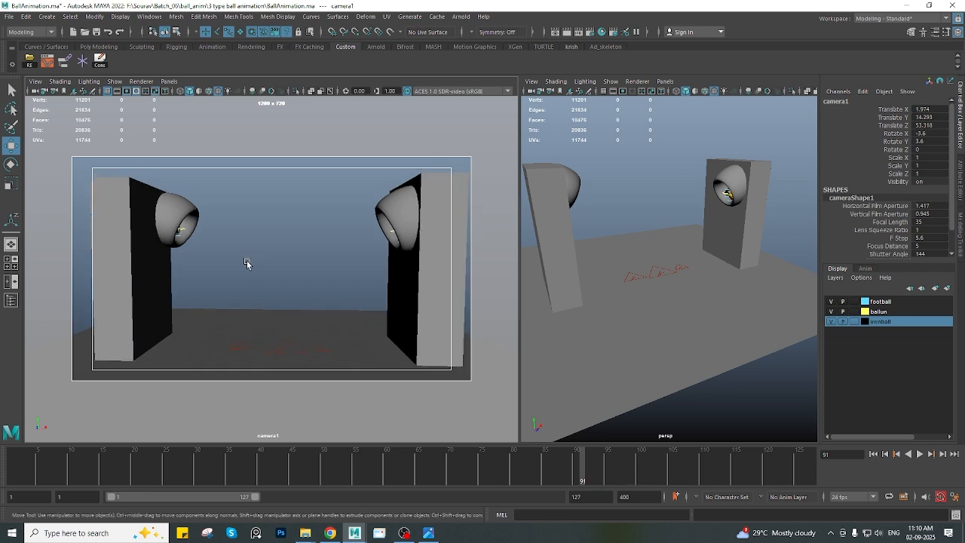
scroll(247, 266, up, 1)
alt+right_drag(246, 265, 248, 265)
alt+middle_drag(248, 265, 246, 263)
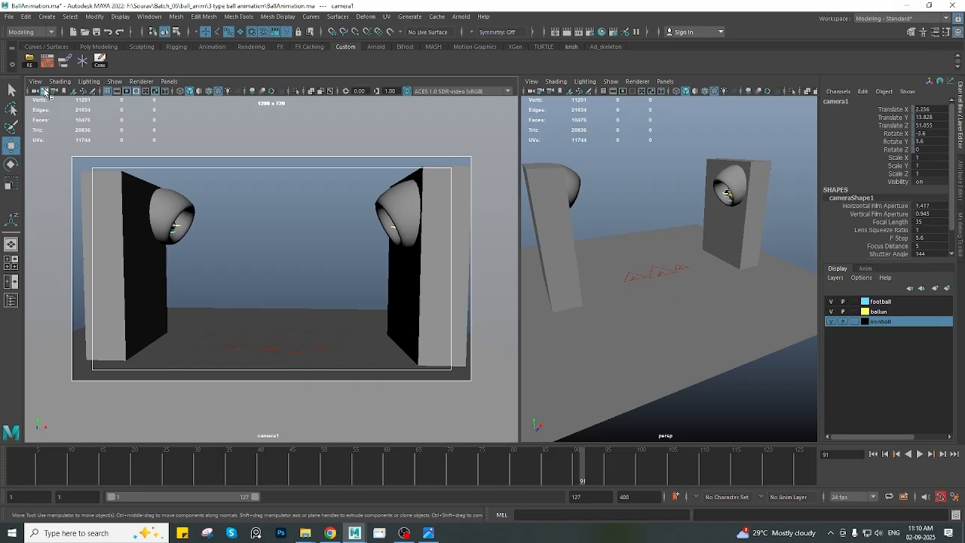
key(alt+shift+v)
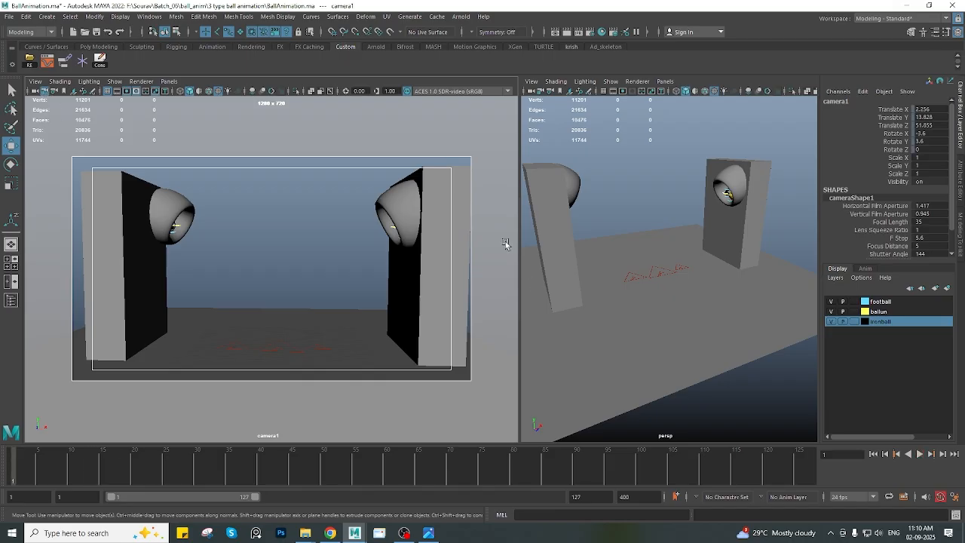
Widen the perspective view beside camera1 and frame both pillars in it from the front
drag(520, 262, 420, 265)
scroll(609, 275, down, 5)
alt+drag(625, 276, 530, 258)
scroll(582, 281, up, 5)
click(596, 181)
click(510, 82)
click(529, 227)
scroll(608, 207, up, 5)
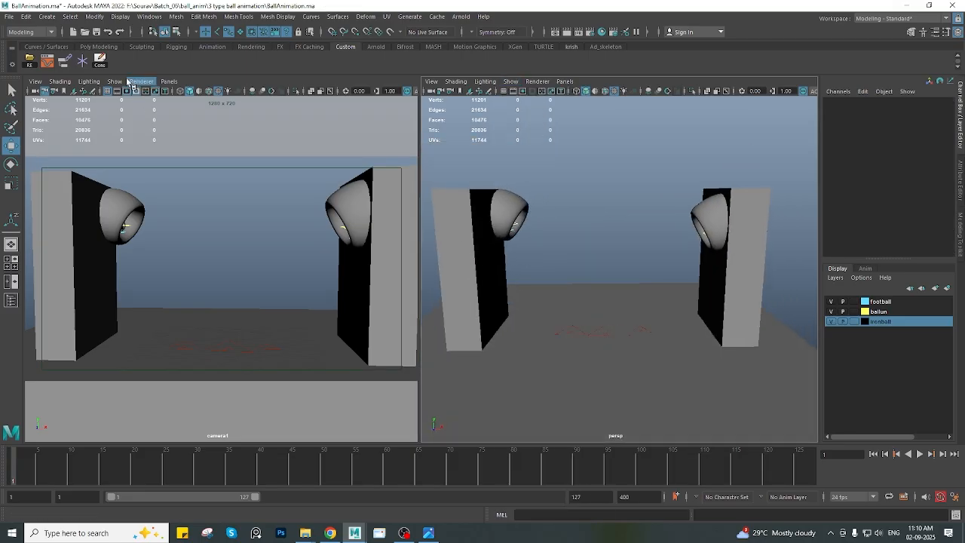
Hide every object type in the camera1 view and show only polygons again
click(114, 82)
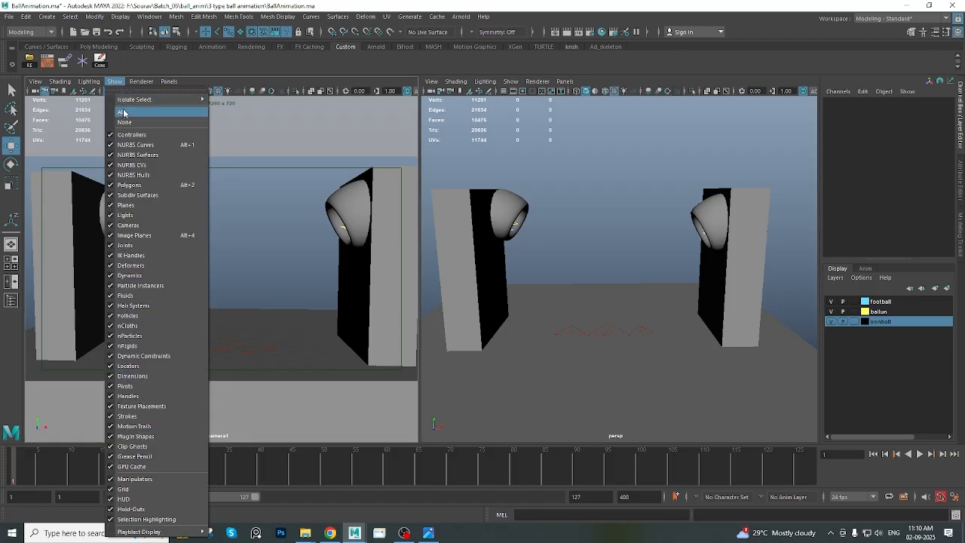
click(124, 123)
click(114, 82)
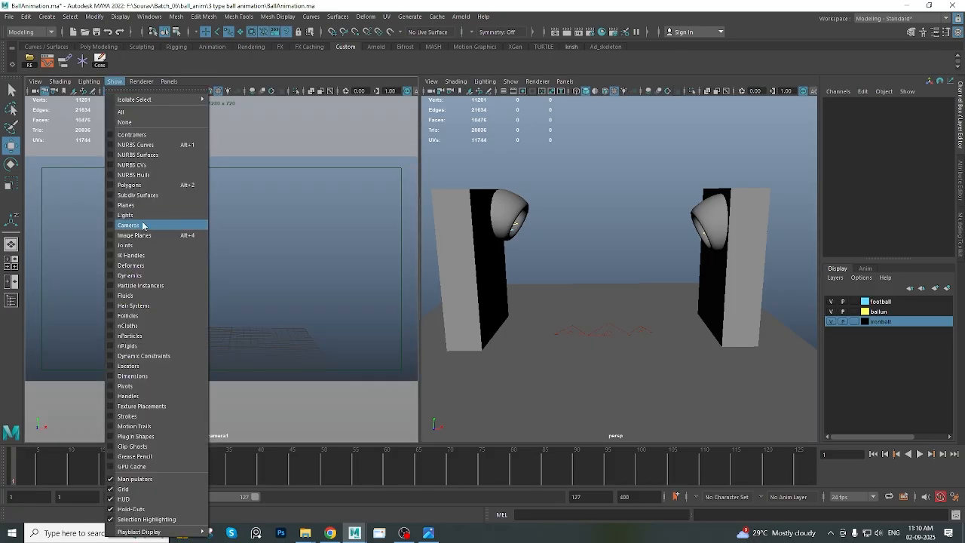
click(127, 184)
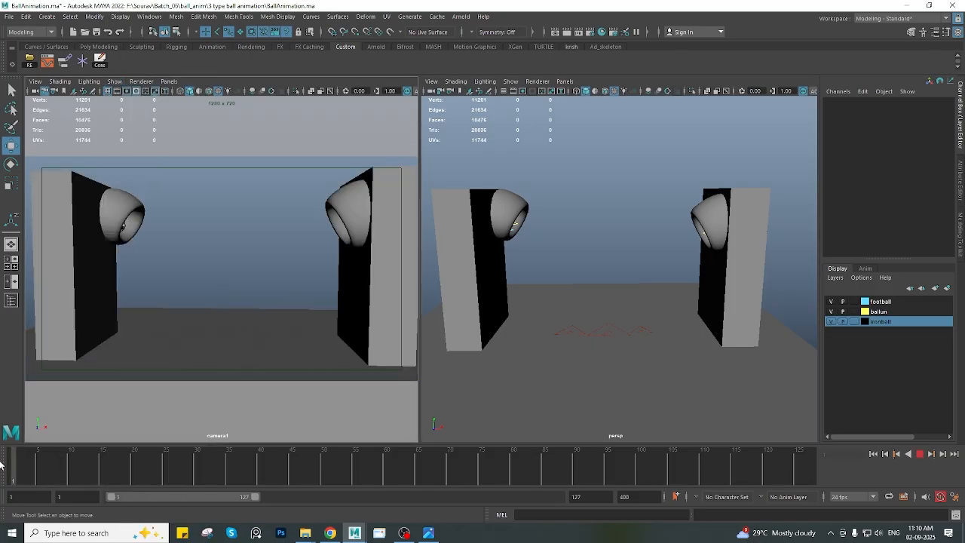
Zoom in on the football inside the ring and select its top group, AniM_ball_Main, by way of its controller
scroll(557, 259, up, 5)
alt+middle_drag(558, 259, 713, 316)
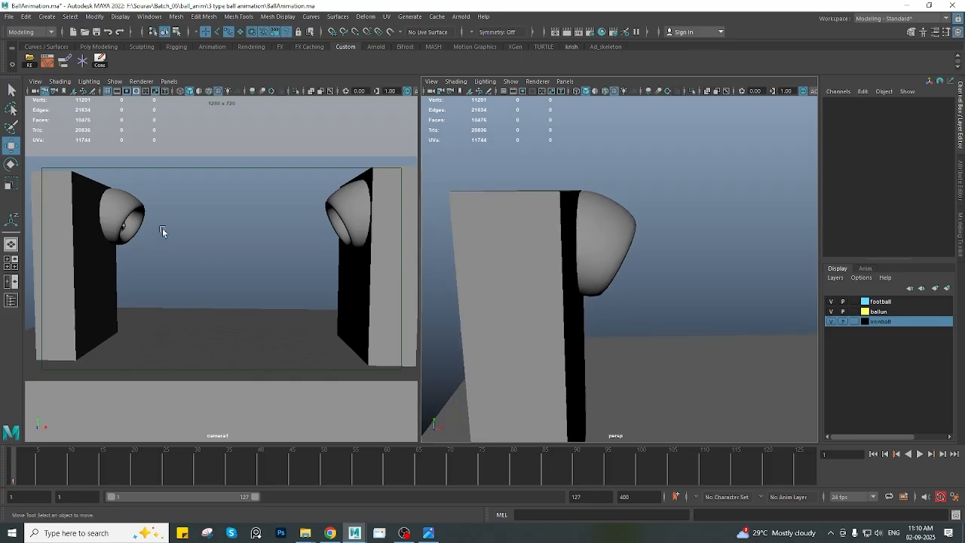
alt+drag(746, 260, 710, 284)
click(696, 284)
alt+drag(686, 315, 569, 254)
key(f)
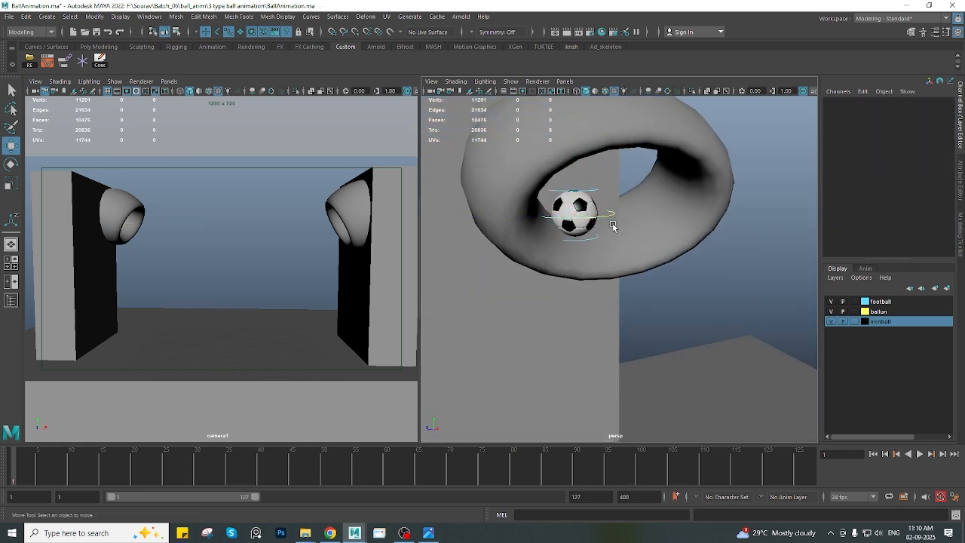
key(Down)
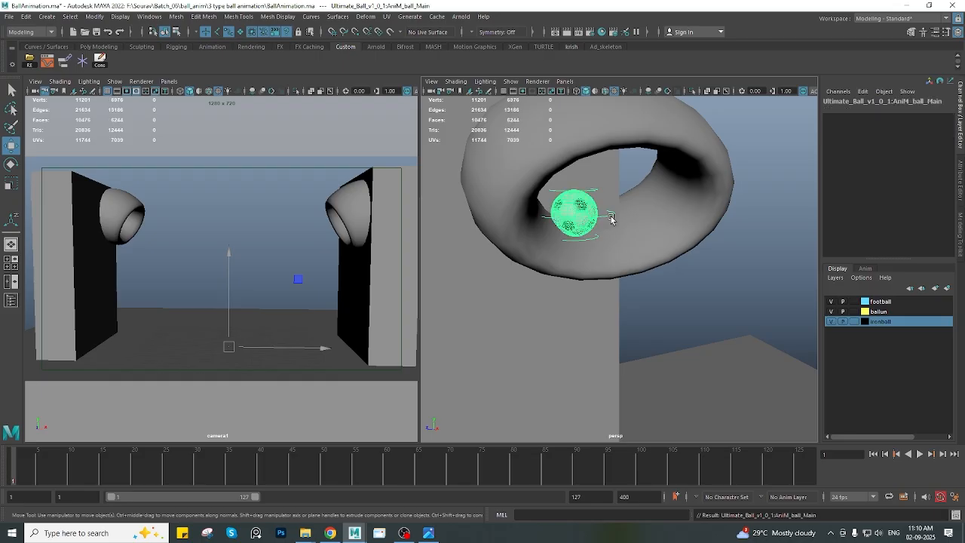
click(691, 325)
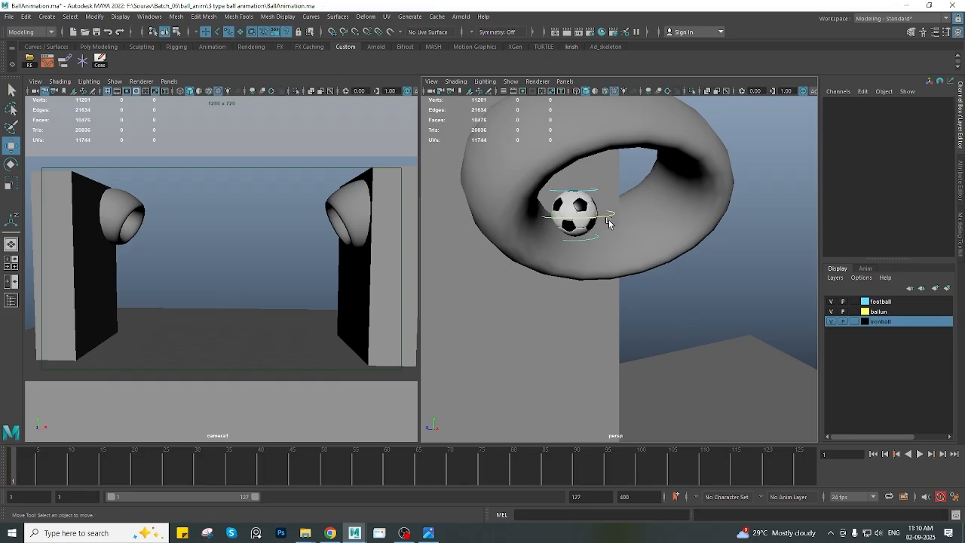
click(604, 220)
key(Down)
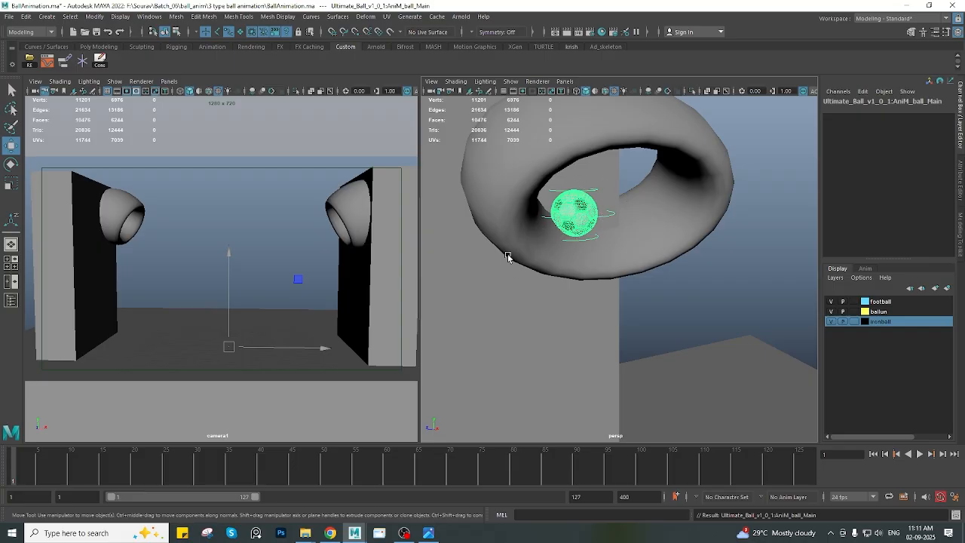
Open the Outliner and select the AniM_ball_Main groups in turn to identify which ball each one holds
click(11, 301)
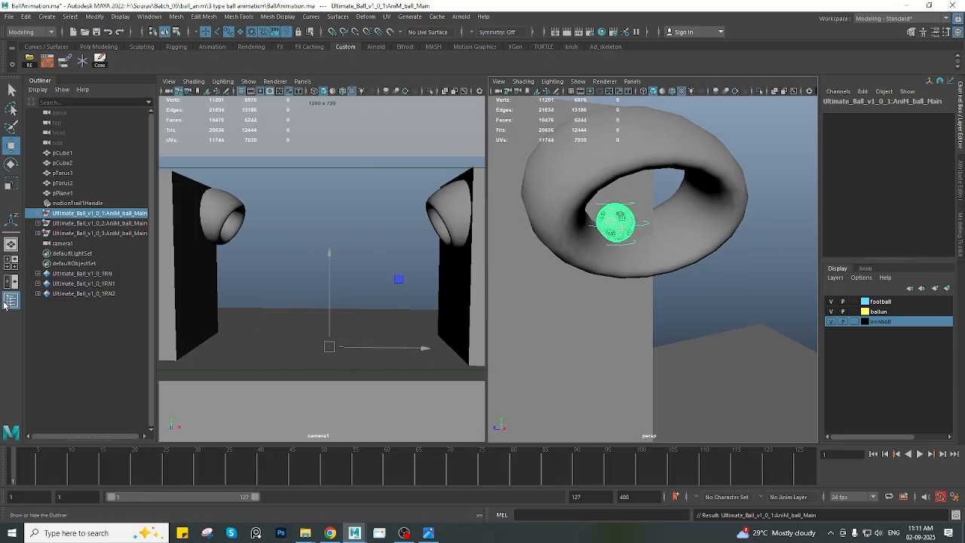
click(98, 224)
click(97, 215)
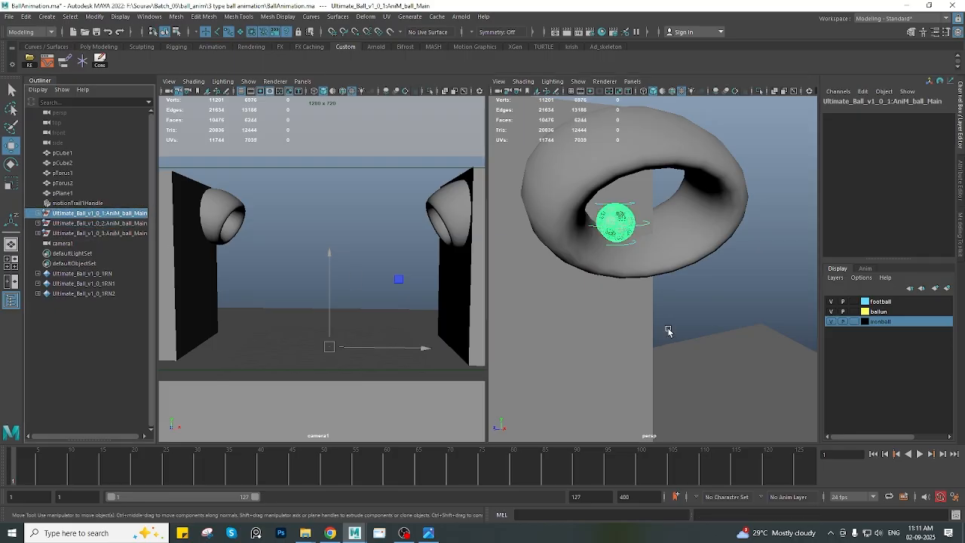
scroll(668, 331, down, 5)
alt+drag(621, 336, 710, 303)
alt+middle_drag(710, 303, 658, 270)
click(117, 224)
click(113, 235)
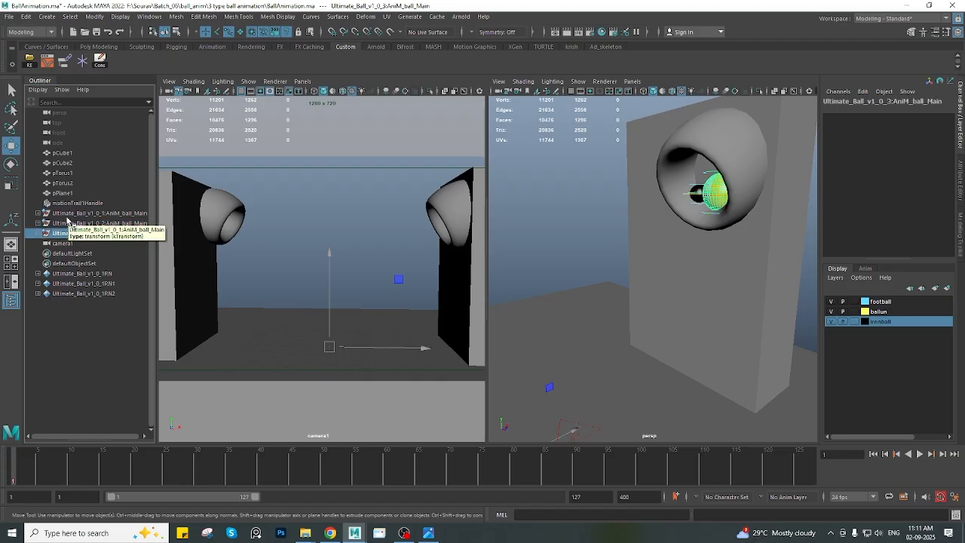
Select the football's top group, Ultimate_Ball_v1_0_1:AniM_ball_Main, and add it to the football display layer
alt+drag(638, 248, 637, 218)
click(632, 149)
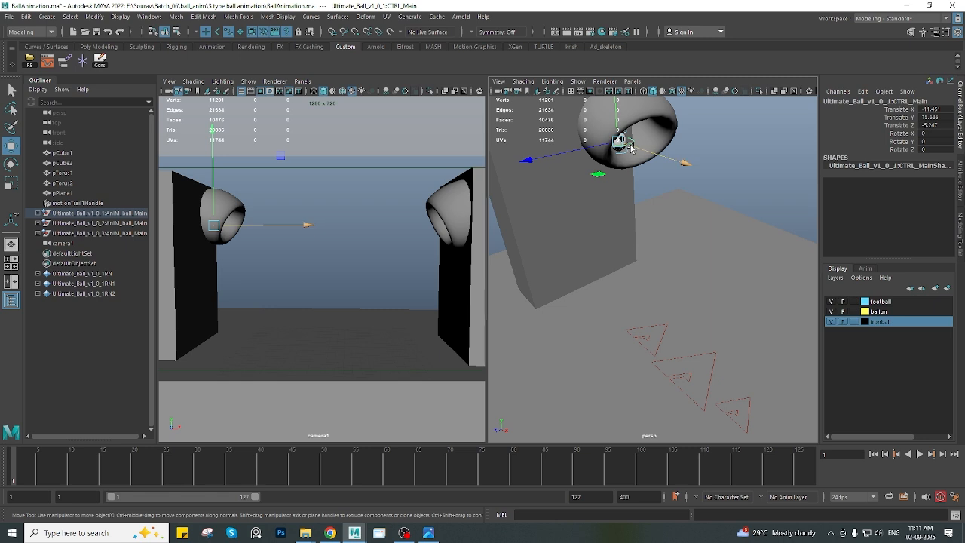
key(Up)
key(Up)
key(Up)
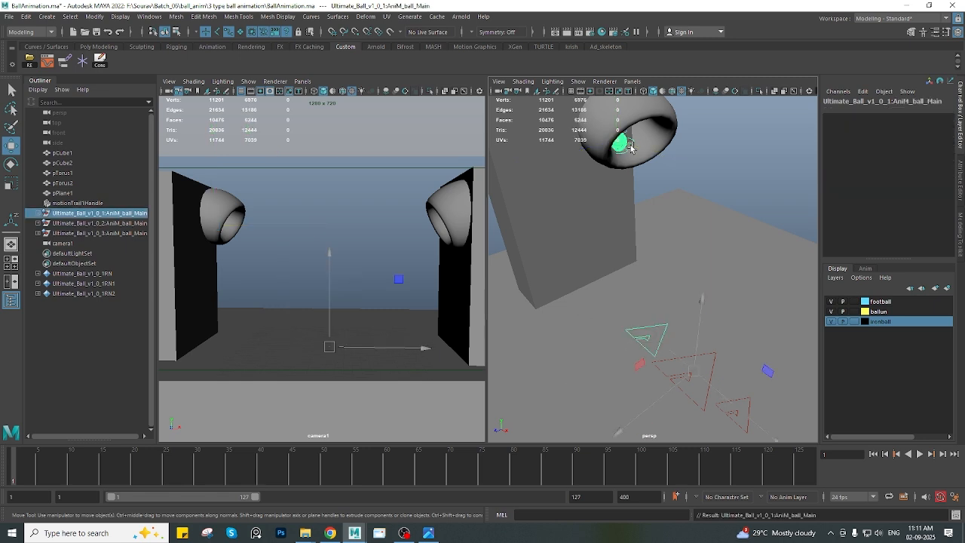
click(888, 303)
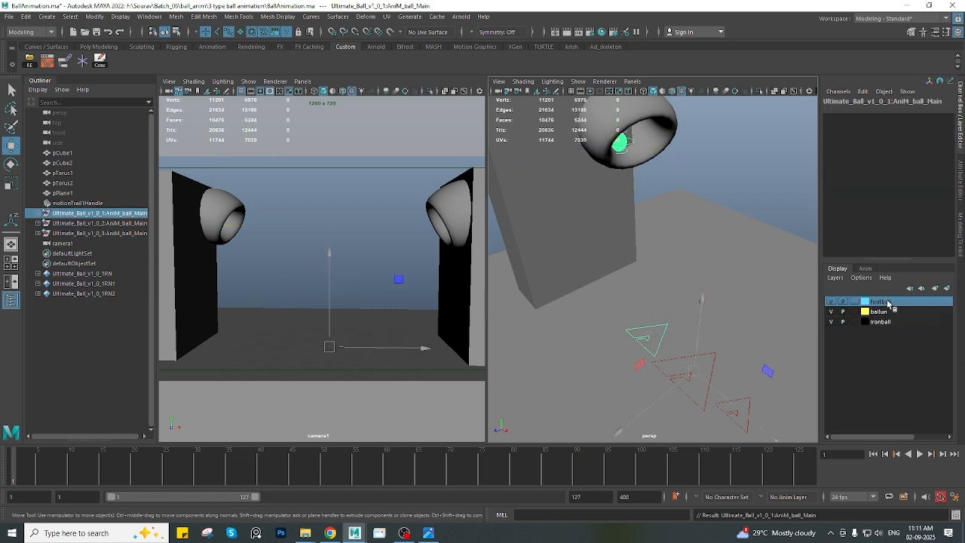
right_click(886, 303)
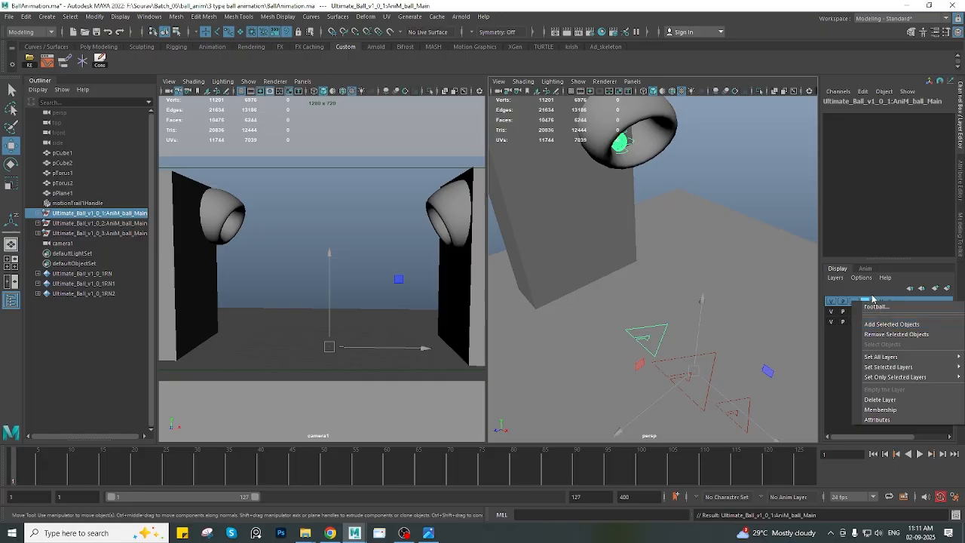
click(889, 325)
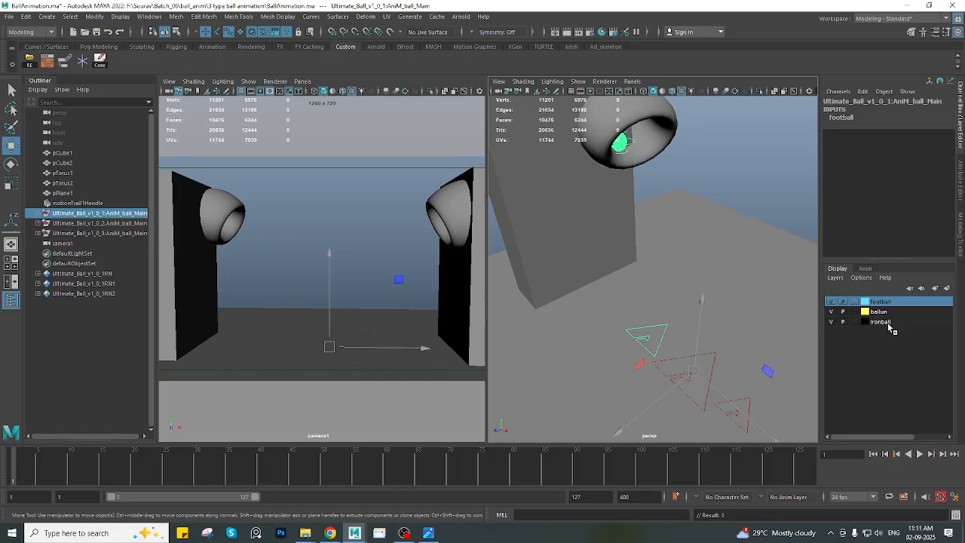
Toggle the football layer's visibility off and on to check that it controls the ball
click(830, 301)
click(831, 301)
click(830, 301)
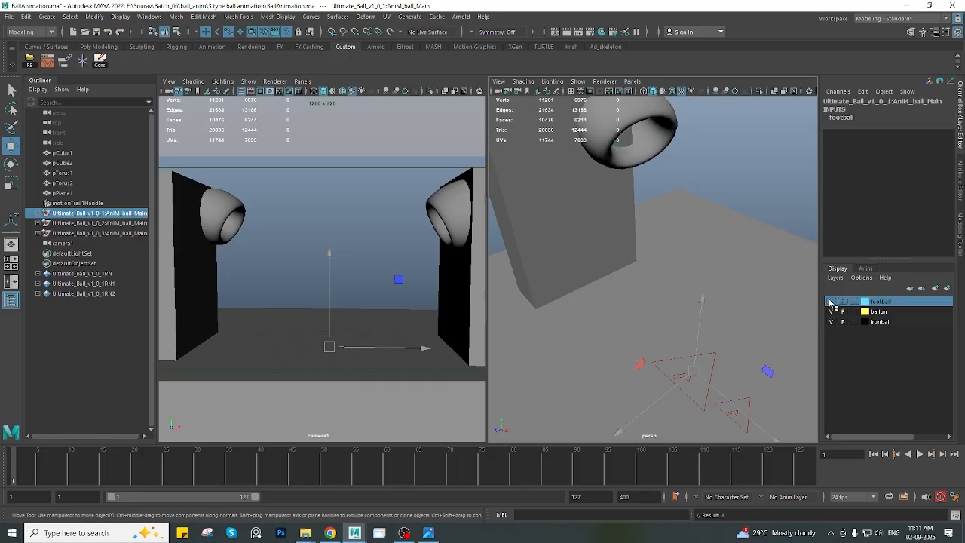
click(830, 301)
click(831, 302)
click(830, 301)
Add the yellow and white ball's top group, AniM_ball_Main, to the ballun layer and test that layer's visibility
alt+drag(582, 239, 710, 284)
alt+middle_drag(711, 284, 570, 239)
alt+drag(570, 238, 646, 243)
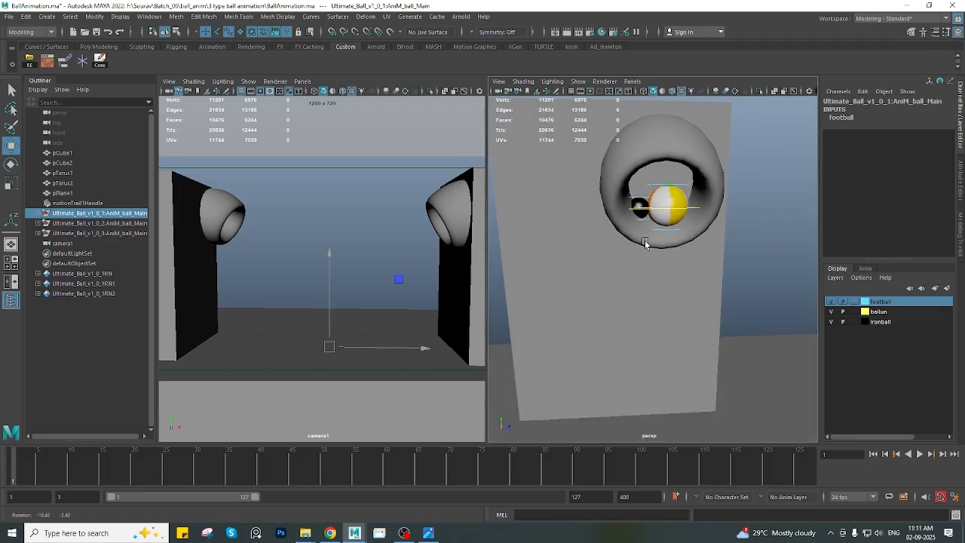
scroll(645, 243, up, 3)
alt+middle_drag(646, 243, 593, 253)
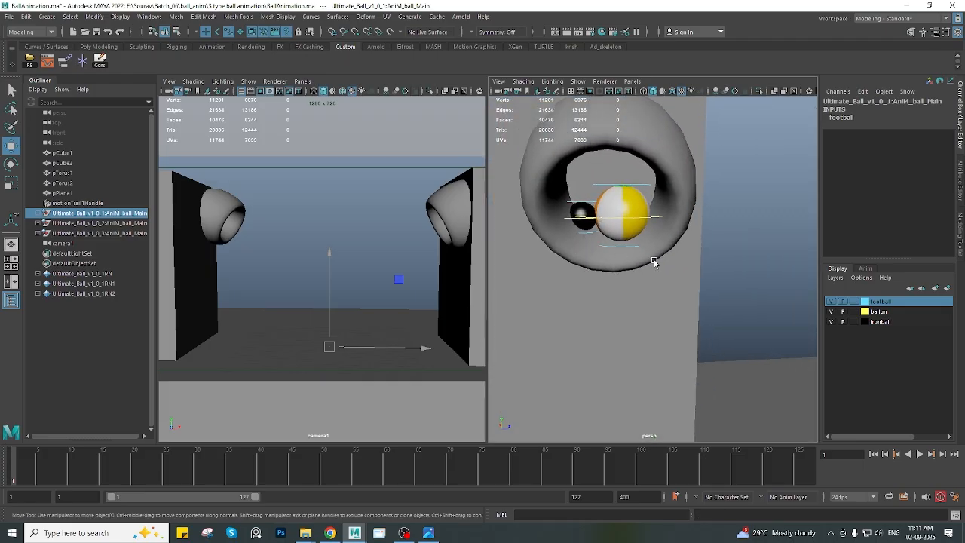
alt+drag(654, 261, 656, 216)
click(657, 213)
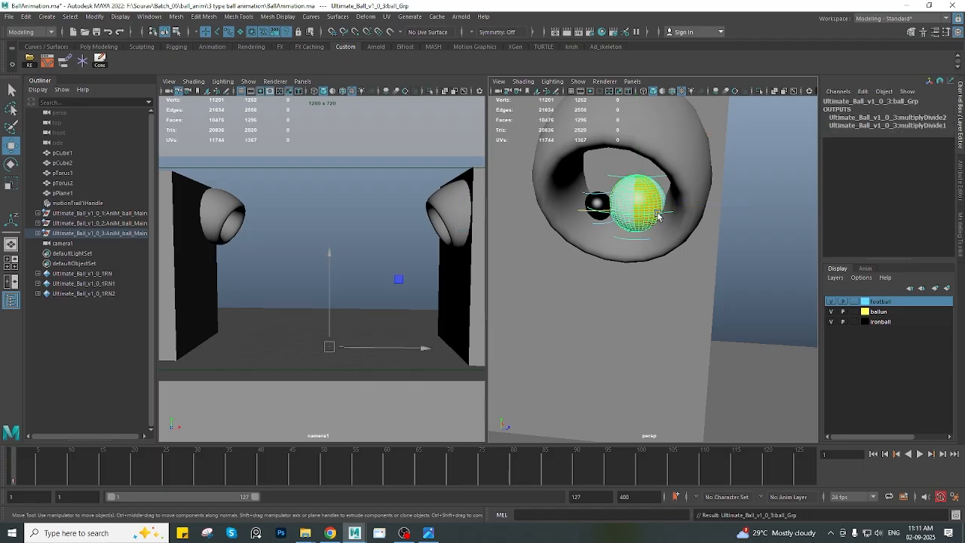
key(Up)
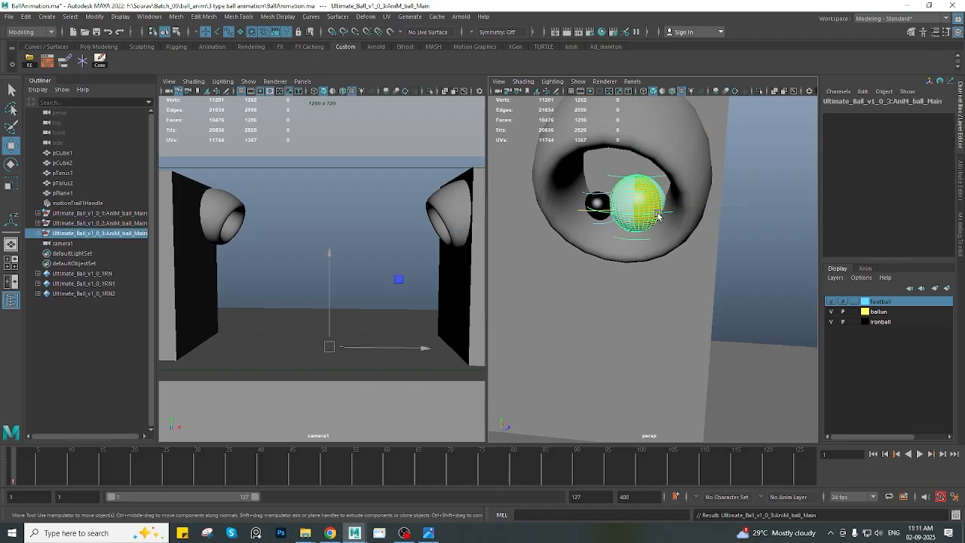
right_click(887, 312)
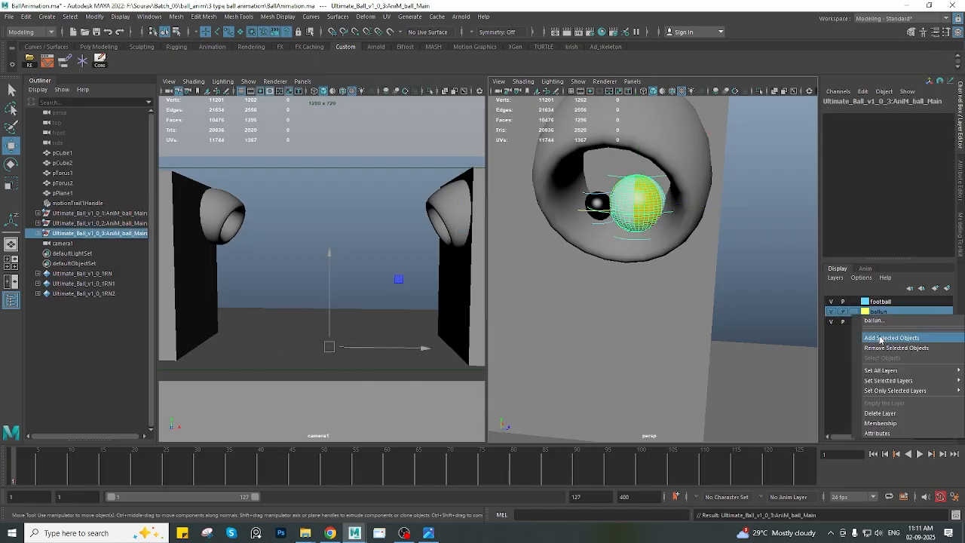
click(879, 339)
click(829, 311)
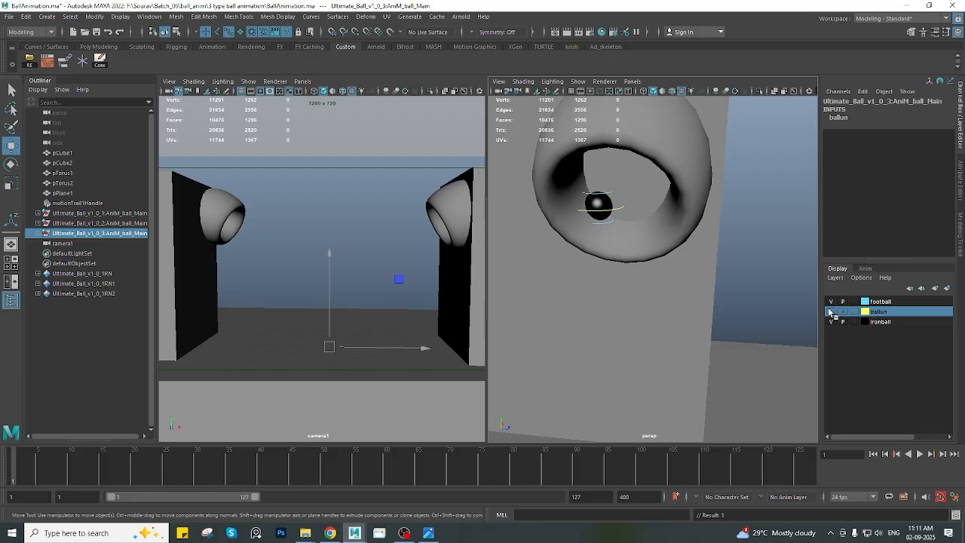
click(830, 312)
Select the black ball's top group, Ultimate_Ball_v1_0_2:AniM_ball_Main, and add it to the ironball layer
click(579, 212)
key(Up)
key(Up)
key(Up)
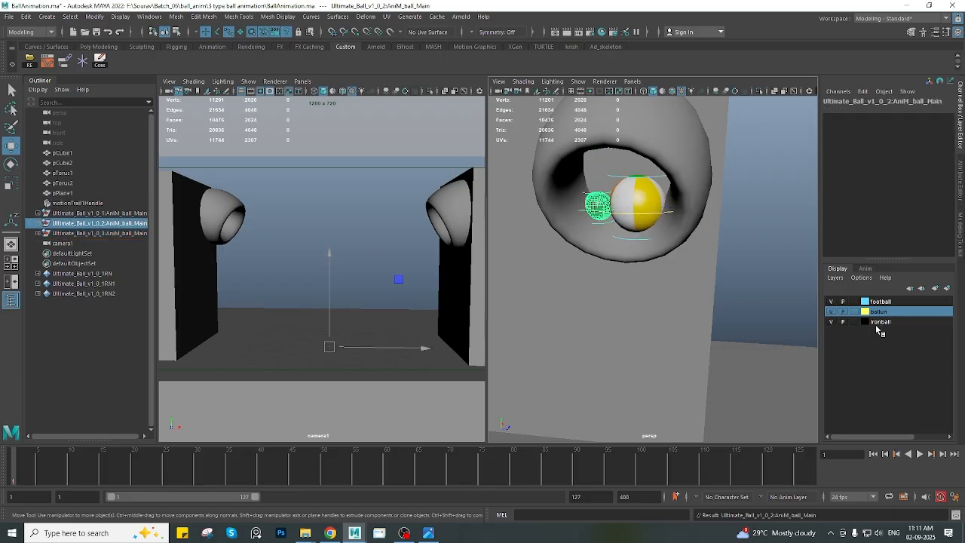
click(875, 324)
right_click(875, 324)
click(880, 347)
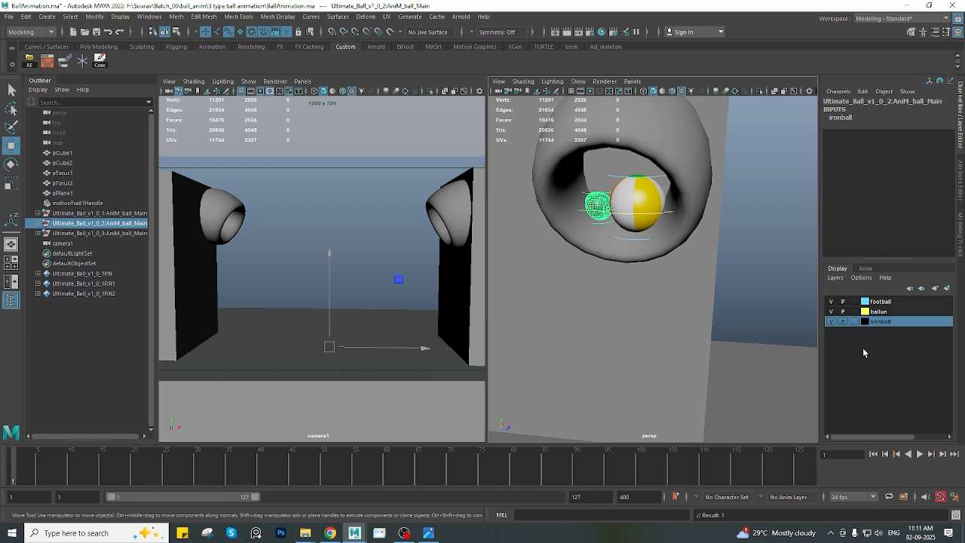
Hide the ironball and ballun layers and close the Outliner
click(830, 322)
click(829, 312)
alt+drag(615, 266, 584, 225)
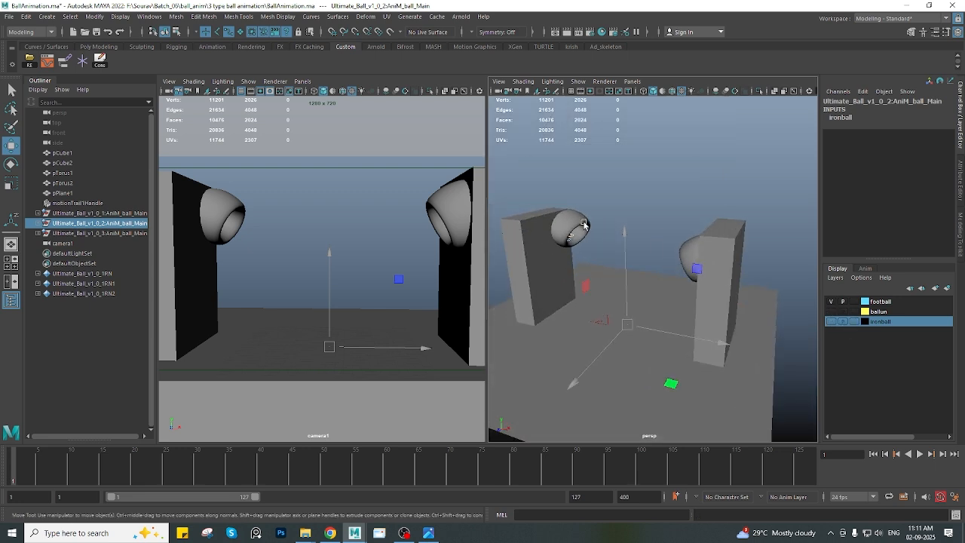
click(11, 300)
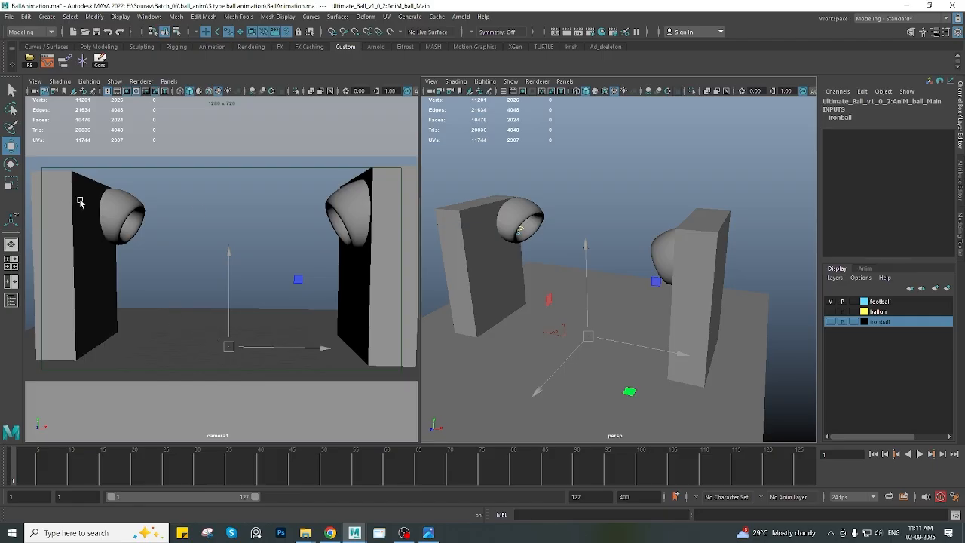
Shorten the playback range to end at frame 99 and key the football's CTRL_Main controller at frame 1
click(562, 215)
scroll(566, 234, up, 4)
alt+drag(564, 231, 564, 276)
scroll(635, 227, up, 2)
click(609, 202)
drag(255, 495, 224, 496)
alt+drag(588, 290, 550, 289)
scroll(543, 283, up, 5)
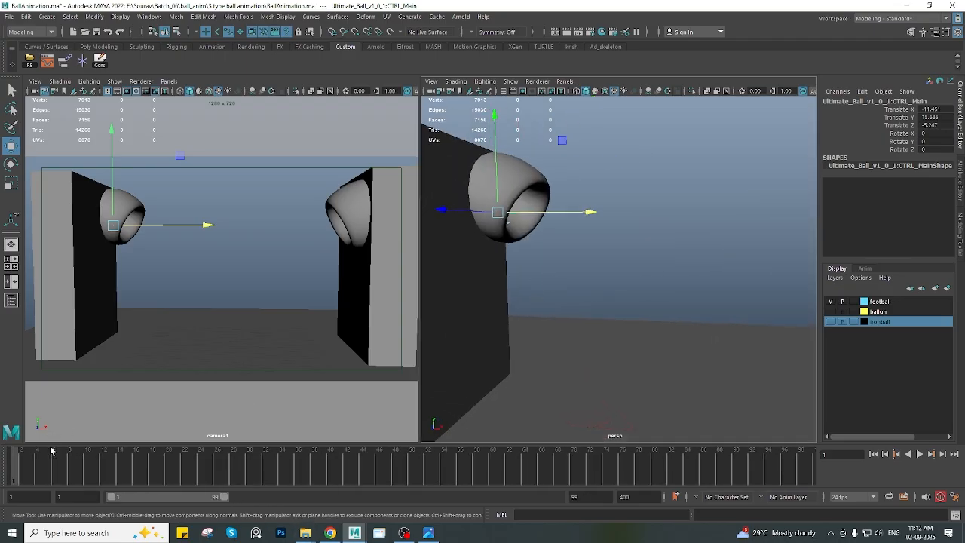
key(s)
Reselect the football's CTRL_Main controller and shorten the playback range to end at frame 52
alt+drag(546, 266, 577, 268)
click(556, 215)
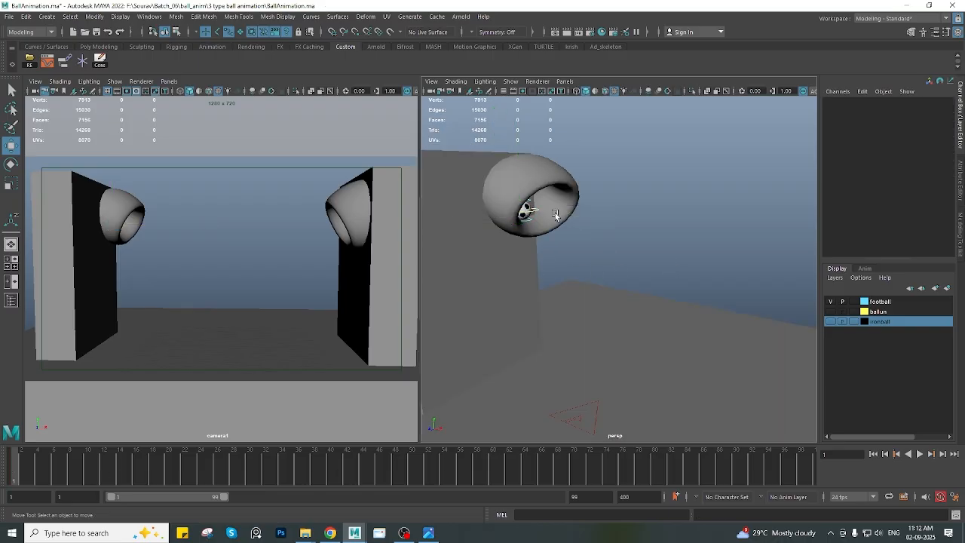
click(531, 213)
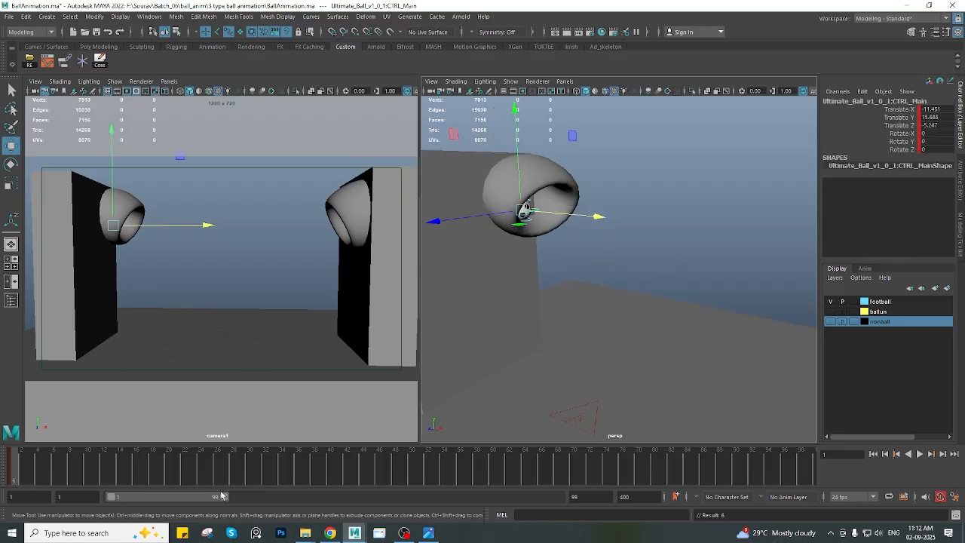
drag(220, 495, 171, 496)
At frame 12, move the football down to the floor, to about X -4.9, Y 0.8, Z -4.7
mouse_move(116, 469)
mouse_down()
mouse_move(188, 480)
mouse_move(16, 480)
mouse_move(184, 479)
mouse_up()
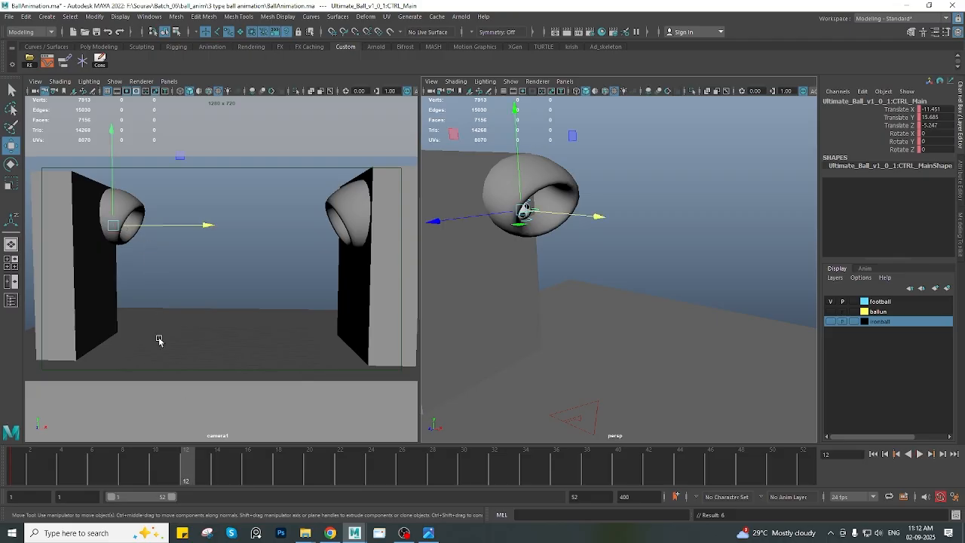
click(15, 474)
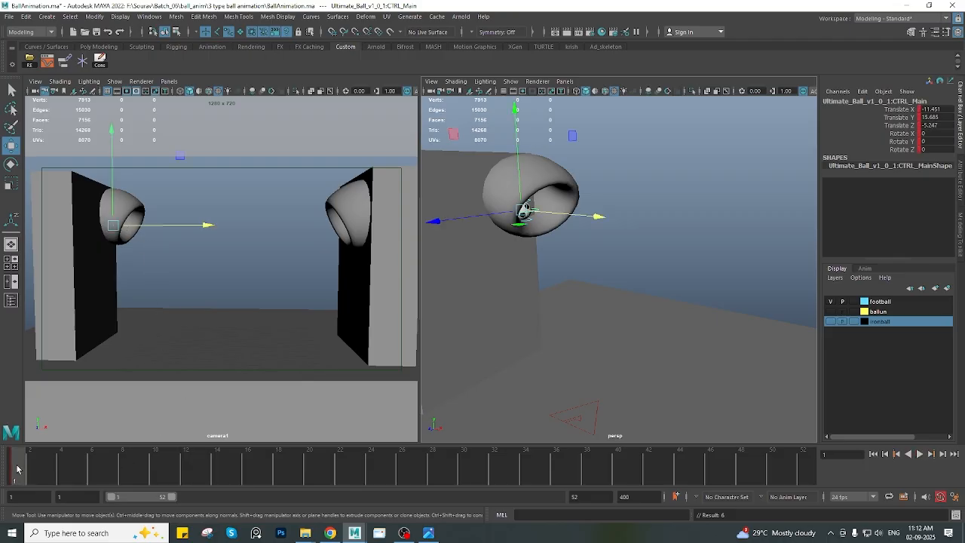
mouse_move(17, 469)
mouse_down()
mouse_move(170, 469)
mouse_move(181, 457)
mouse_up()
drag(113, 224, 162, 330)
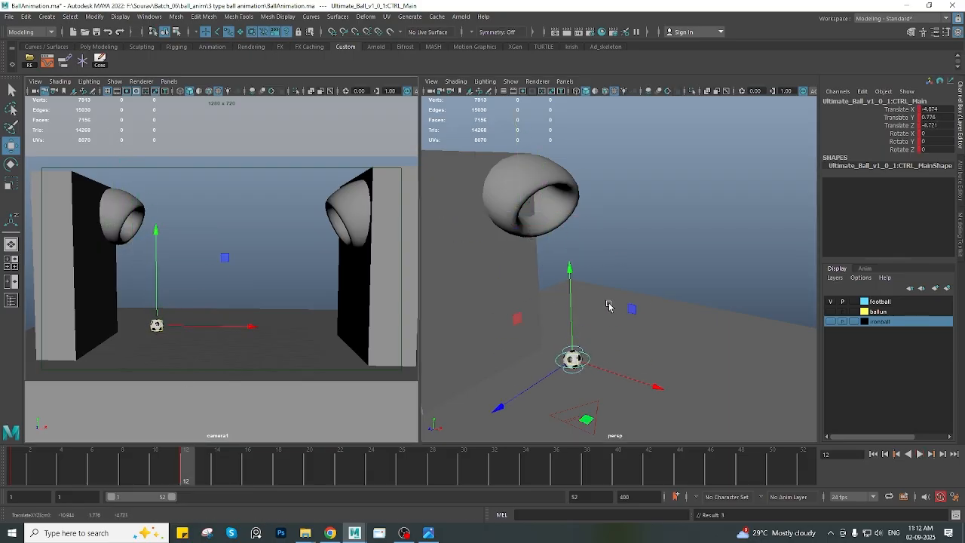
At frame 12, set the football's Translate Y to 0 and move it along X to about -4.2
alt+drag(609, 305, 593, 289)
click(938, 118)
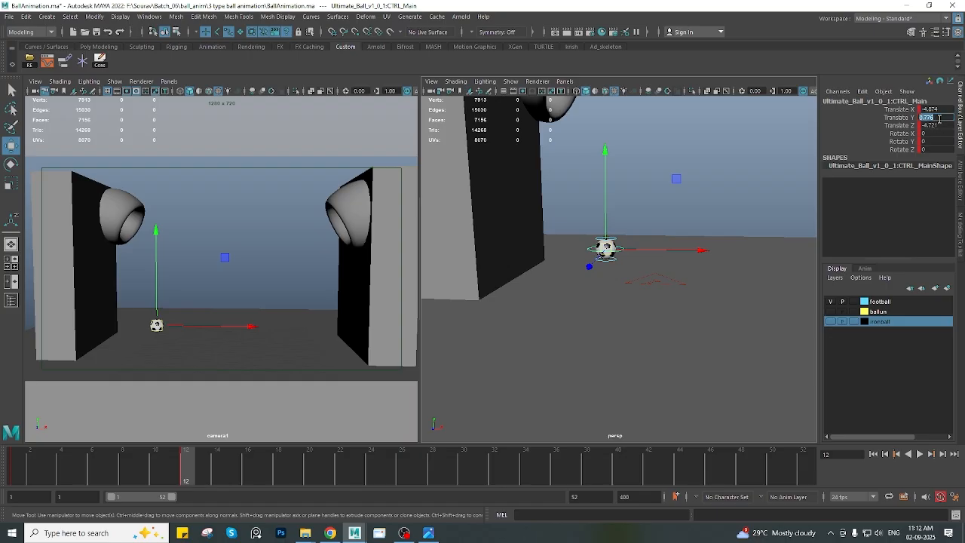
text(0)
key(Return)
drag(641, 261, 648, 261)
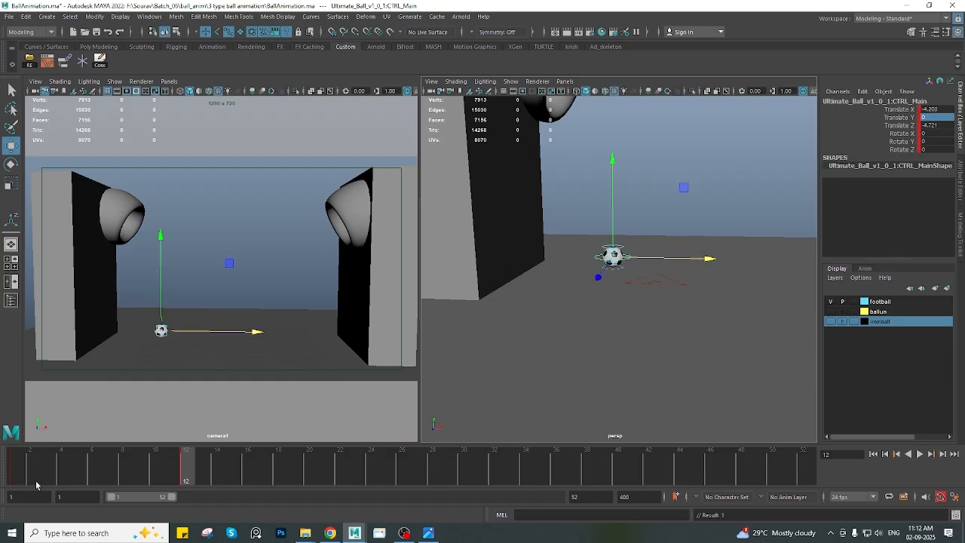
drag(37, 485, 110, 463)
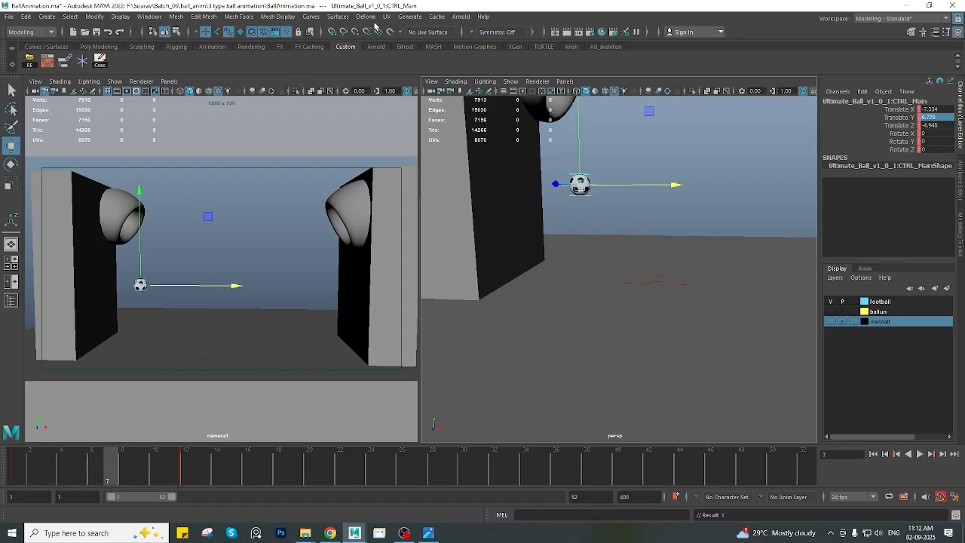
Show motion trails in the camera1 view and create an editable motion trail for the football's CTRL_Main controller
click(114, 81)
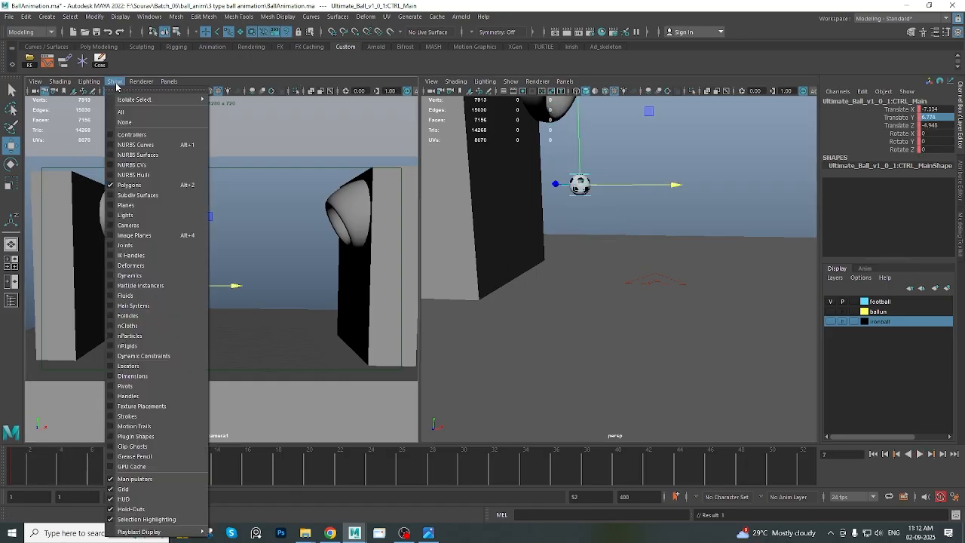
click(134, 426)
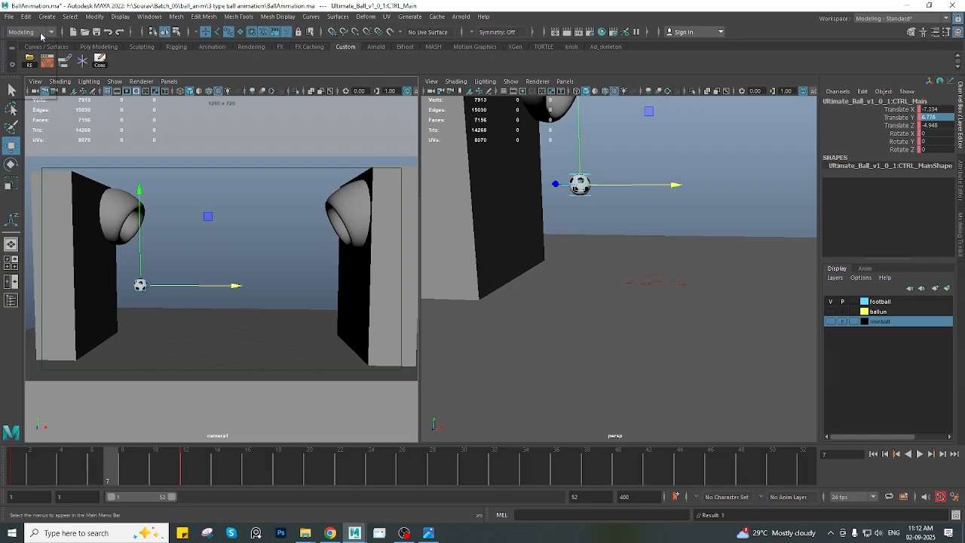
click(41, 32)
click(26, 62)
click(249, 16)
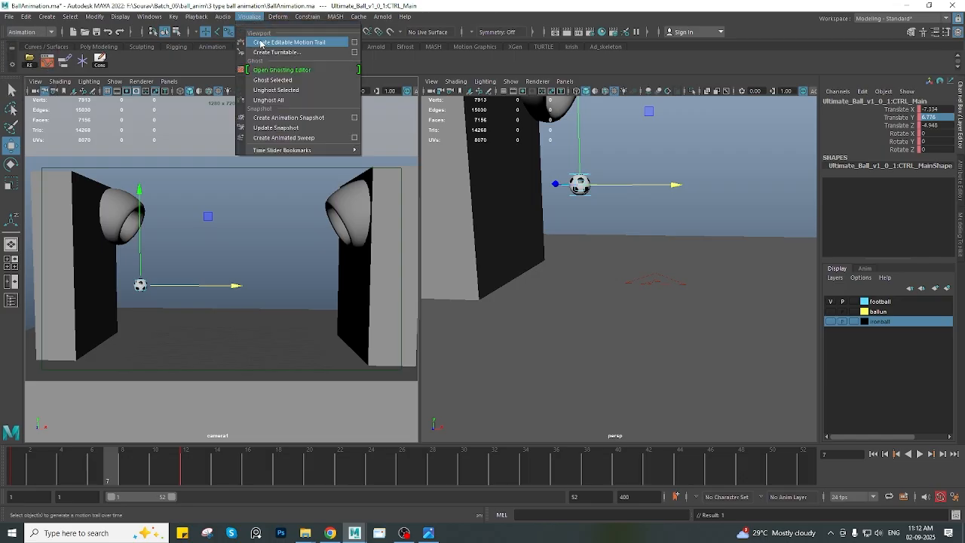
click(265, 44)
drag(48, 472, 185, 469)
key(w)
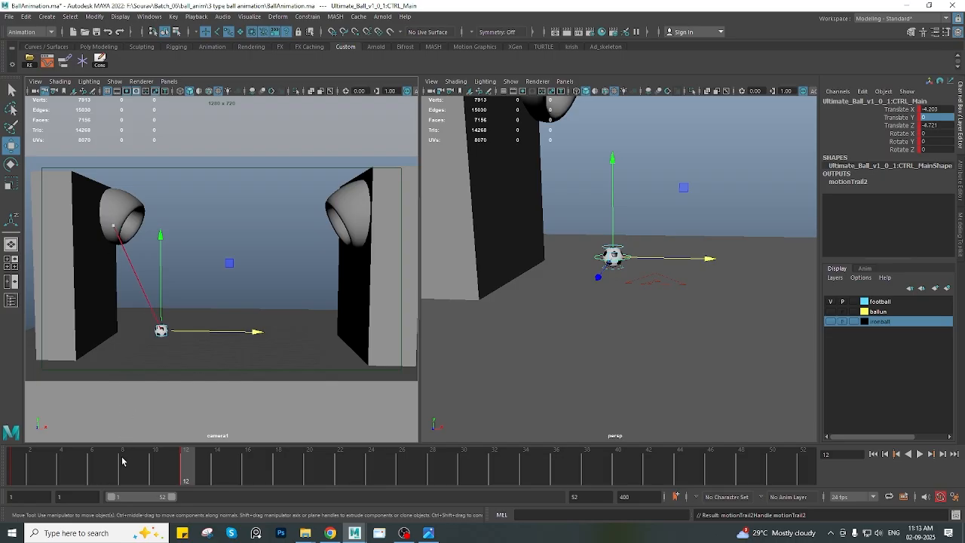
drag(122, 460, 92, 463)
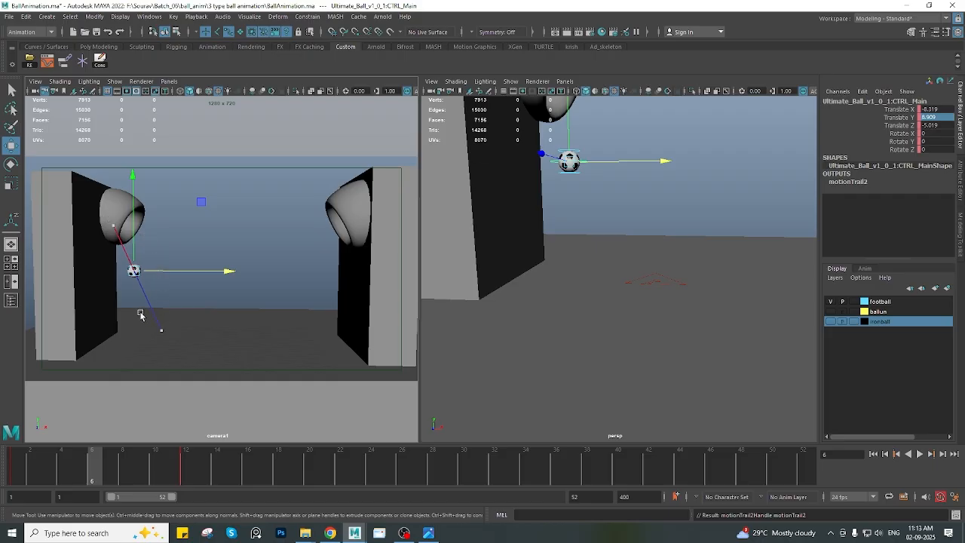
At frame 32, key the football and move it across the floor to the opposite pillar, to about X 21.7
drag(17, 467, 188, 466)
key(s)
drag(218, 467, 429, 476)
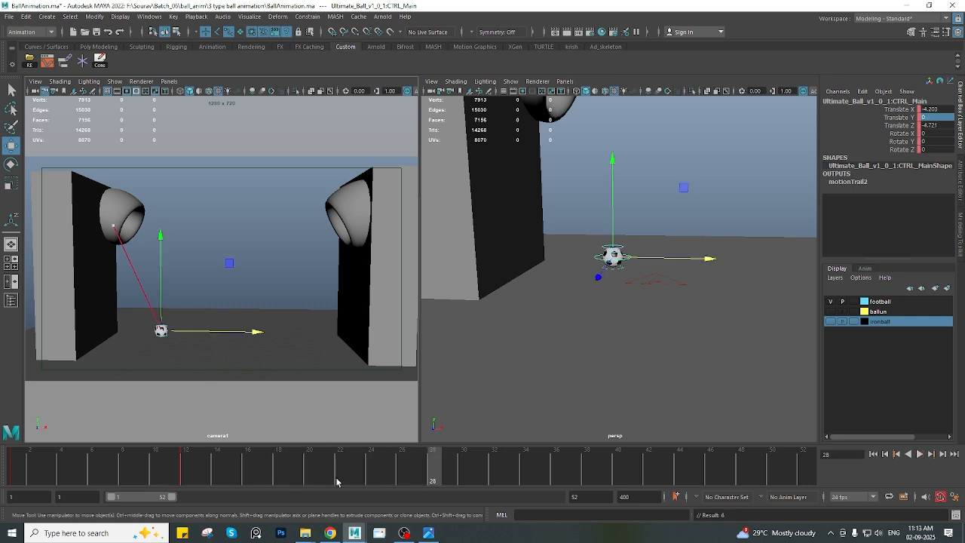
drag(201, 466, 494, 475)
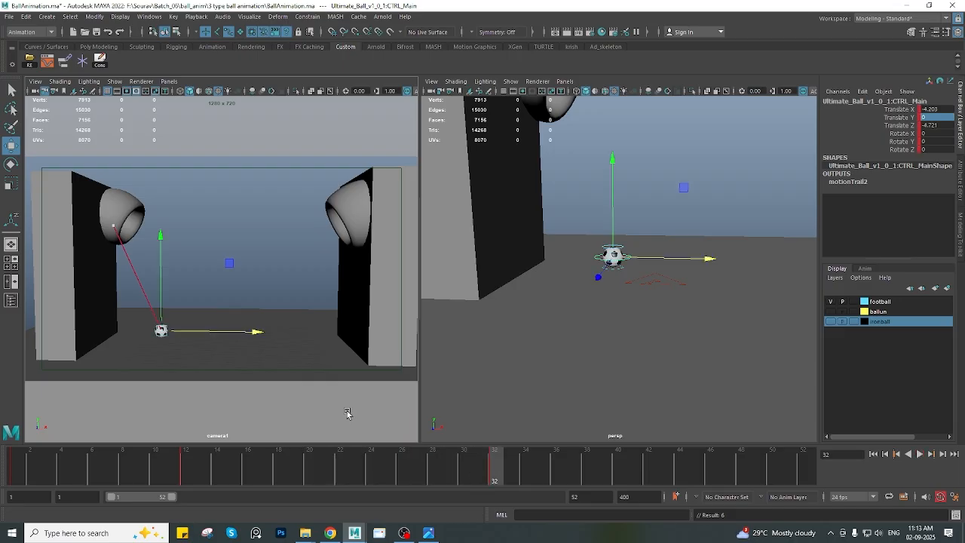
drag(226, 332, 383, 334)
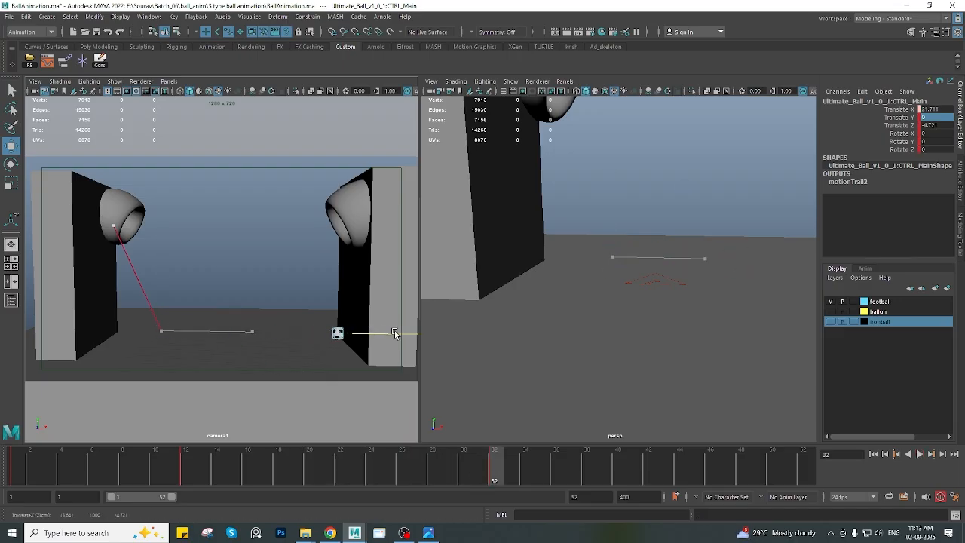
Fine-tune the football's contact with the opposite pillar at frame 32, moving it to about X 21.3
key(f)
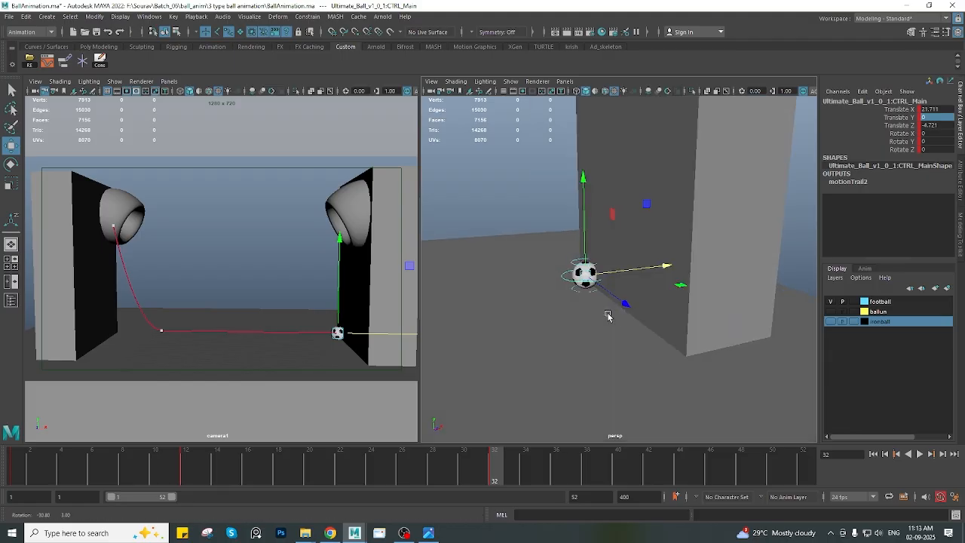
alt+drag(634, 312, 616, 305)
alt+middle_drag(615, 305, 653, 291)
drag(653, 290, 621, 313)
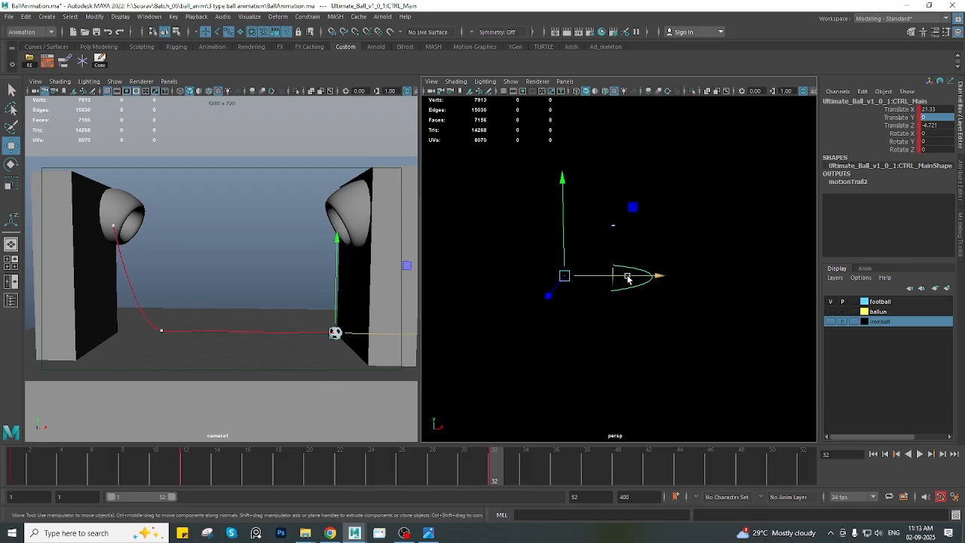
drag(626, 277, 626, 278)
alt+drag(610, 296, 621, 312)
scroll(629, 331, down, 5)
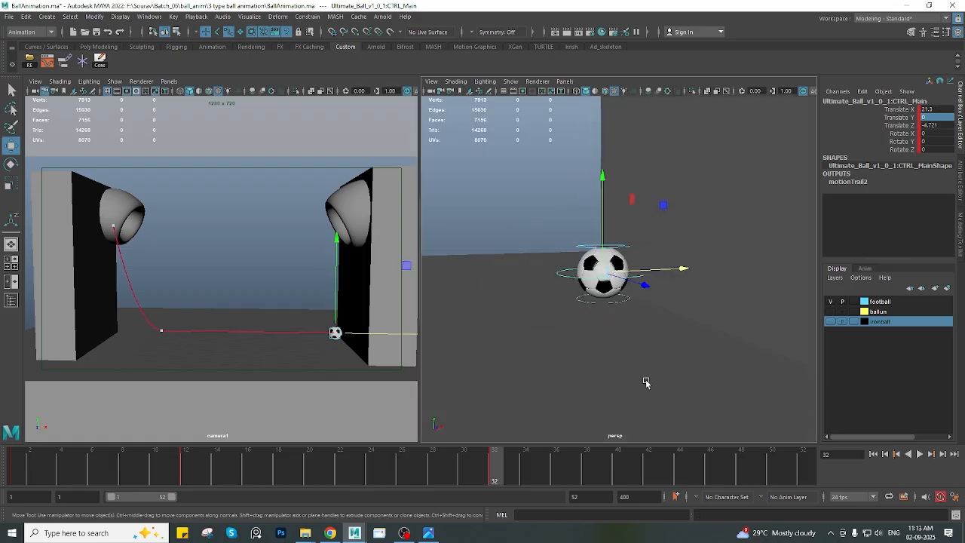
Play back the football's drop and its roll to the opposite pillar
drag(330, 465, 2, 457)
key(alt+v)
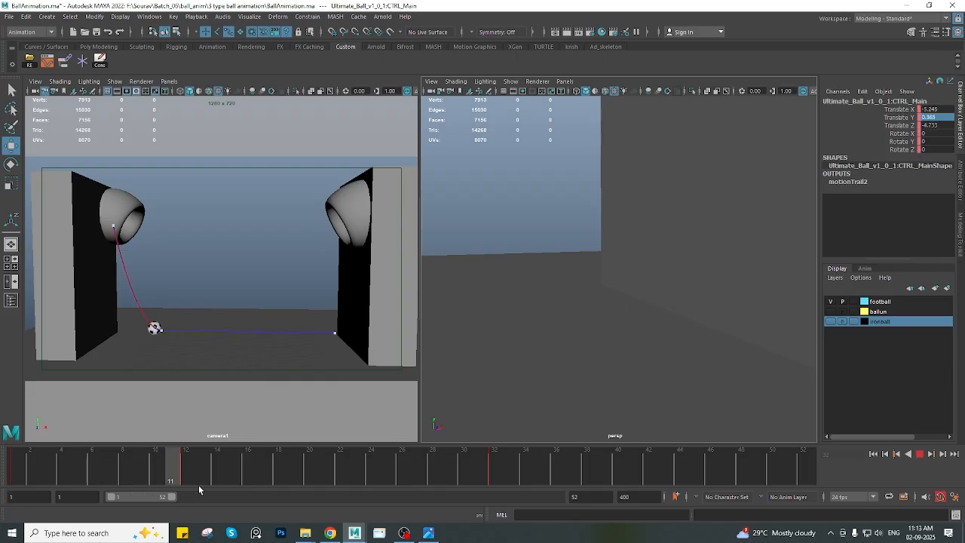
mouse_move(502, 484)
mouse_down()
mouse_move(0, 467)
mouse_move(493, 476)
mouse_up()
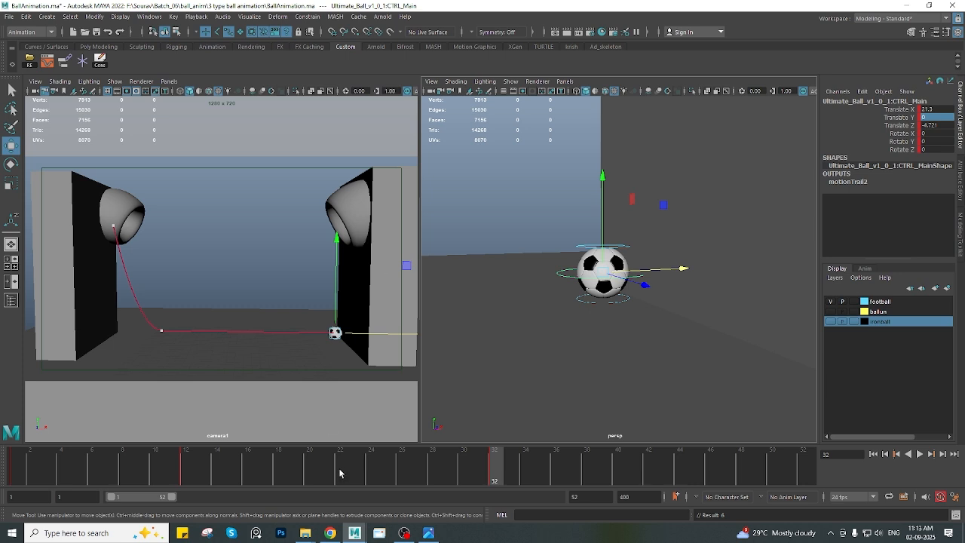
Extend the playback range to frame 94 and, at frame 48, move the football back from the pillar to about X 9
drag(172, 497, 219, 497)
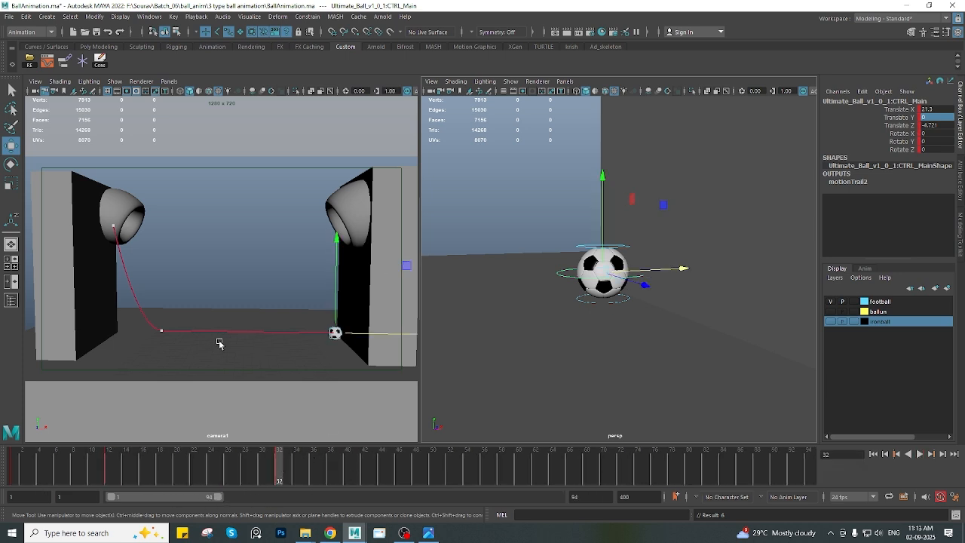
key(alt+v)
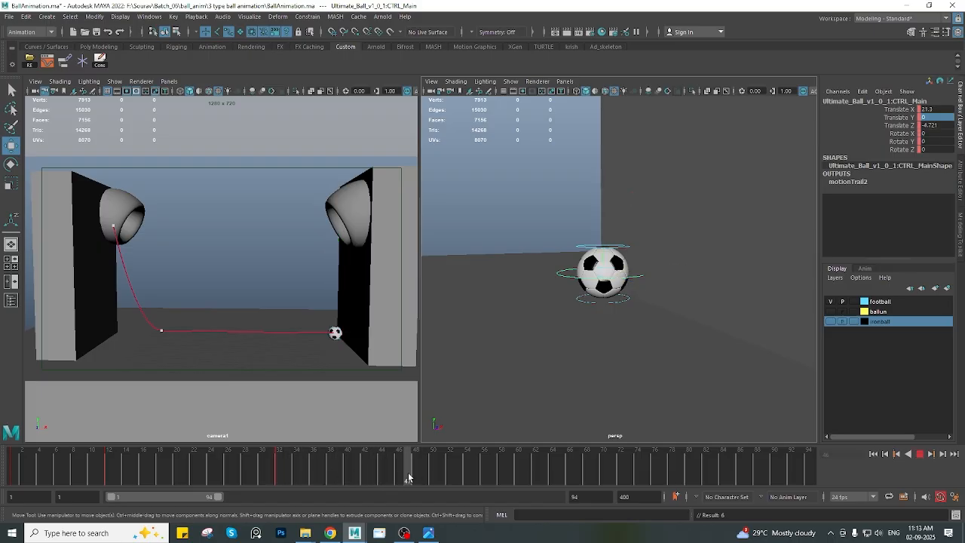
key(alt+v)
drag(676, 267, 397, 305)
drag(305, 313, 297, 313)
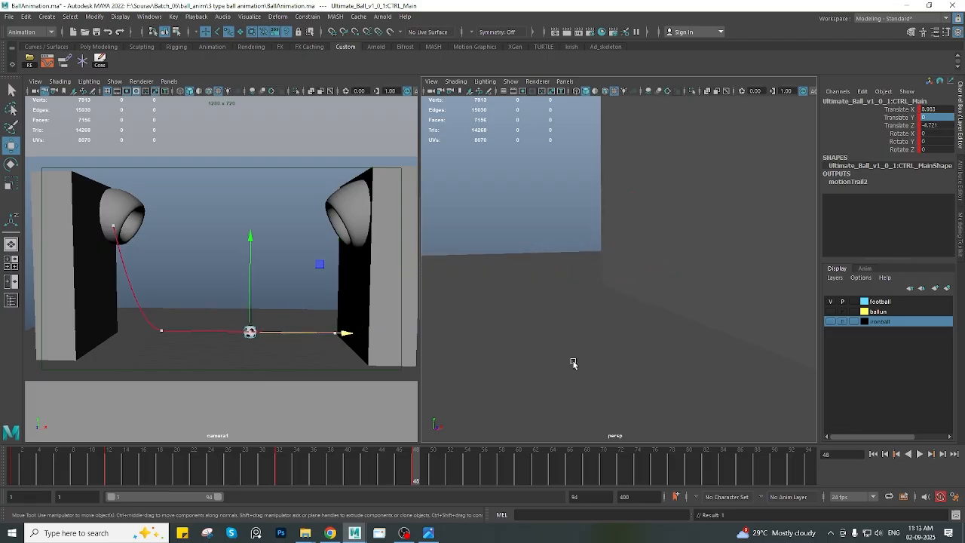
scroll(641, 343, down, 5)
alt+drag(601, 305, 583, 311)
alt+middle_drag(525, 301, 572, 307)
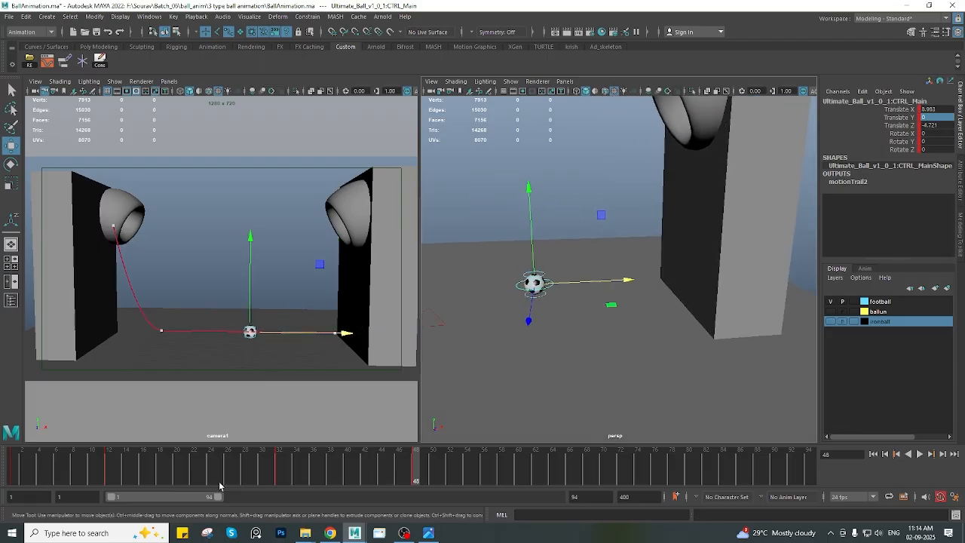
Play the animation from frame 1 to check the timing of the football's rebound from the pillar
key(alt+v)
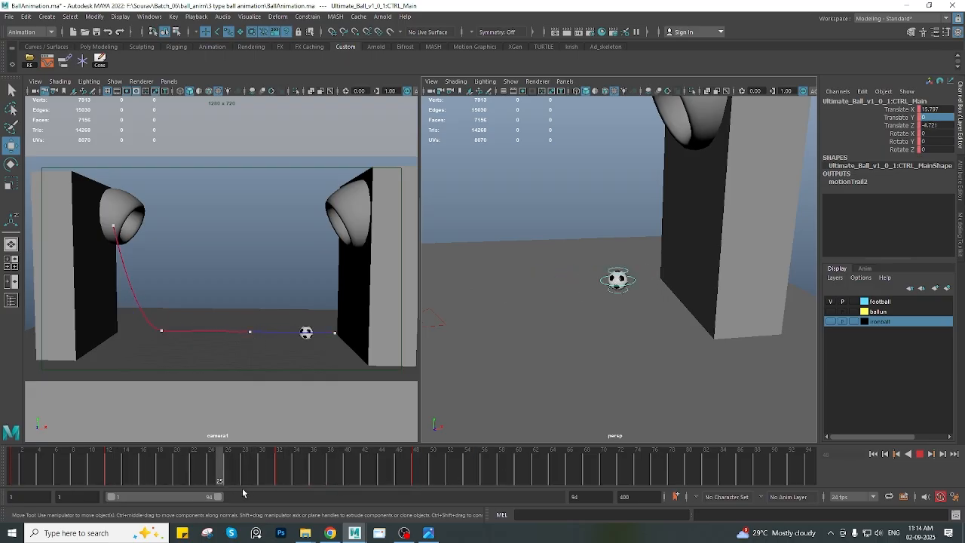
drag(239, 481, 0, 494)
click(920, 454)
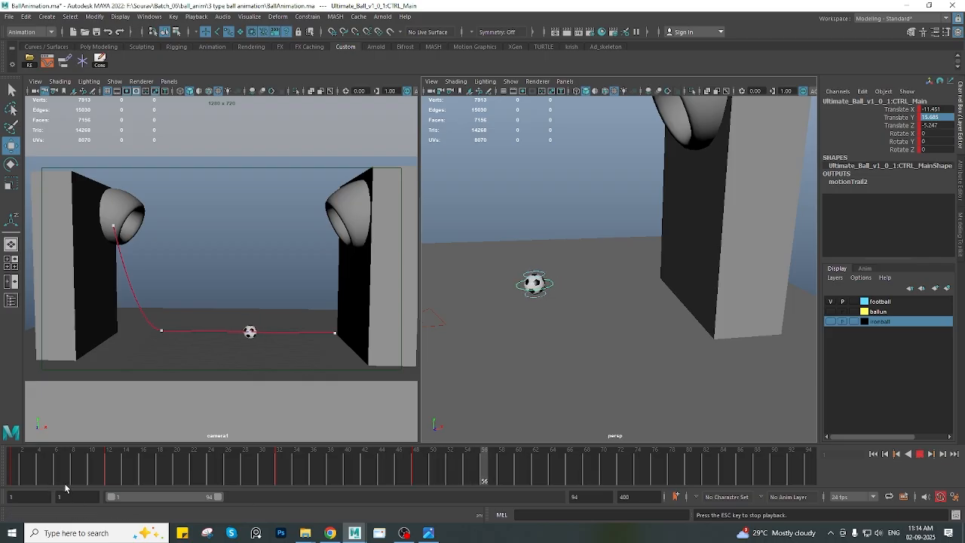
click(17, 477)
drag(150, 478, 1, 464)
click(12, 458)
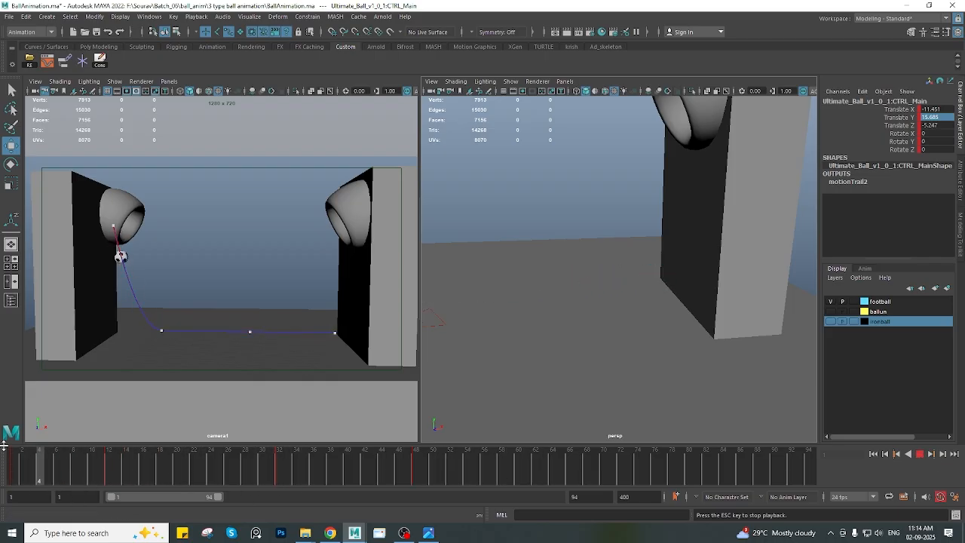
Shift the football's last two keys together to frames 40 and 56
click(110, 460)
drag(190, 460, 493, 467)
key(Escape)
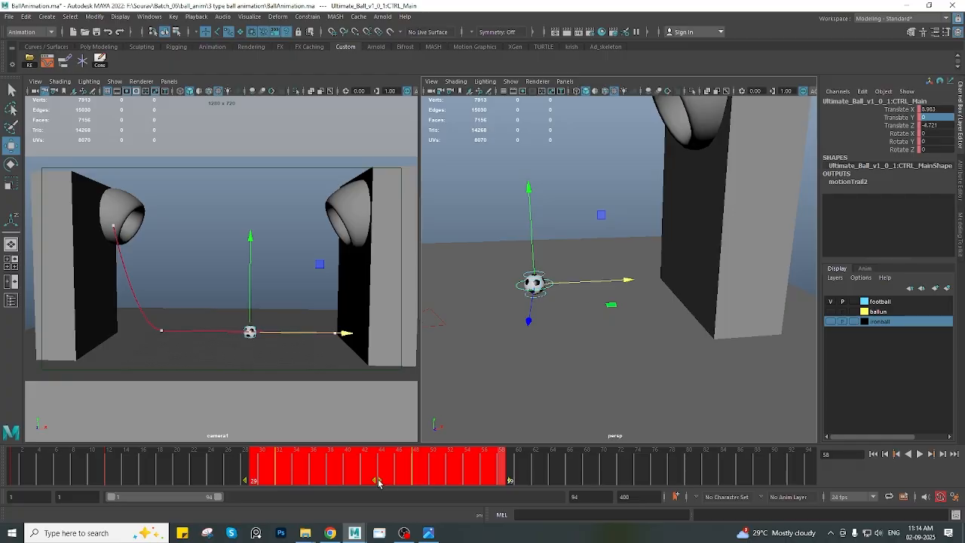
key(alt+v)
drag(378, 482, 450, 488)
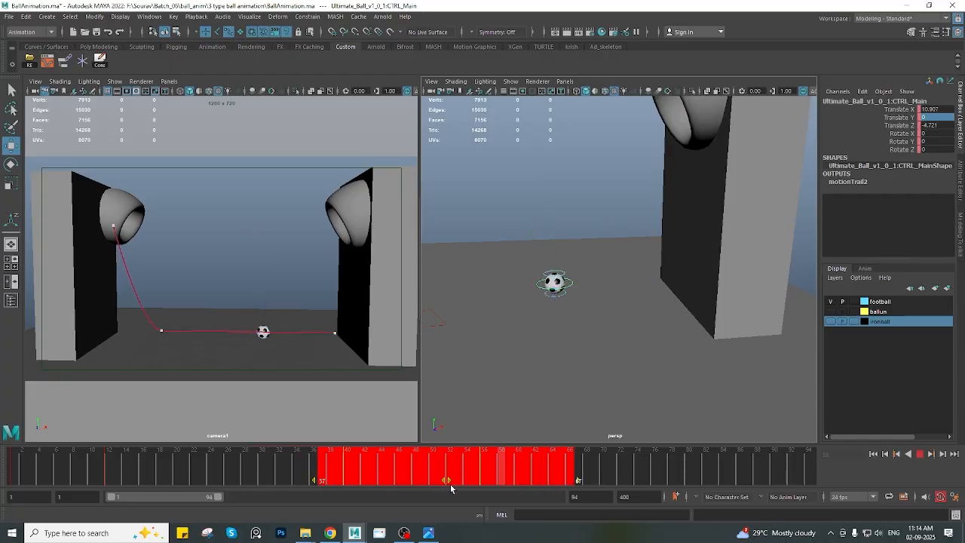
Play back the retimed animation from frame 1 and review the football's pillar hit and rebound
key(alt+v)
drag(134, 475, 12, 465)
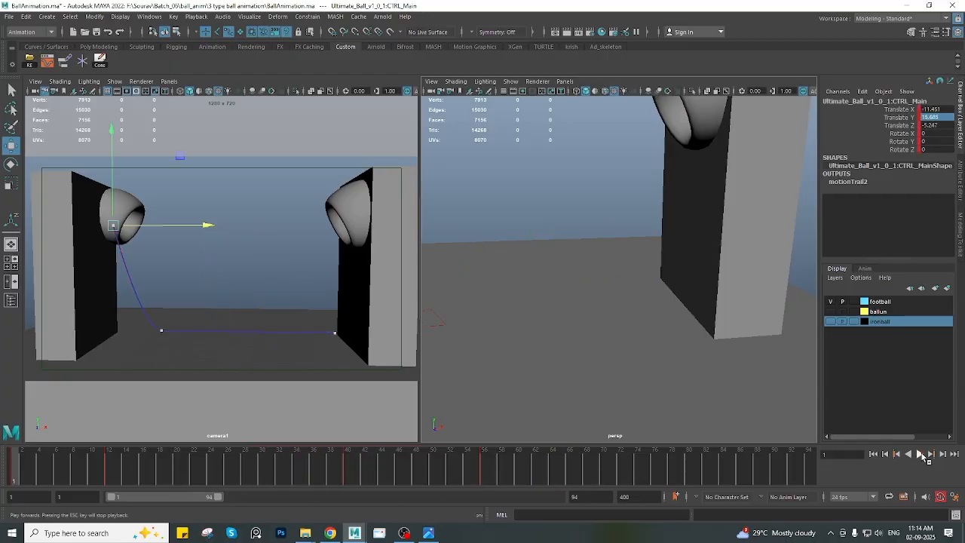
click(921, 454)
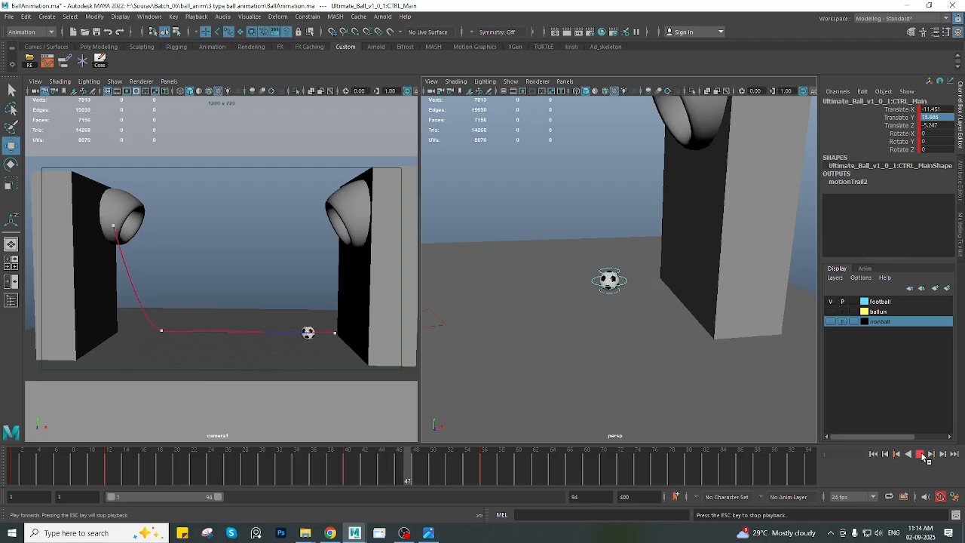
click(346, 473)
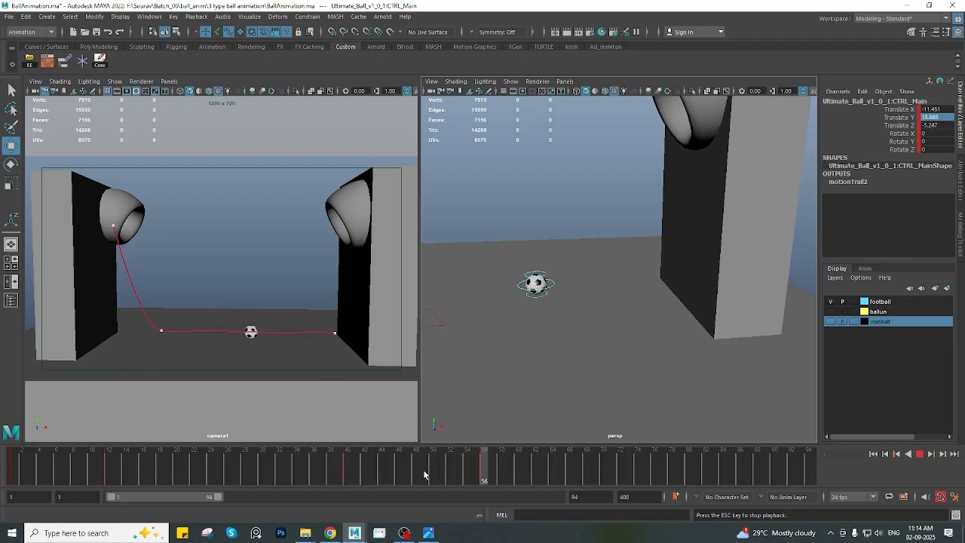
click(381, 473)
click(382, 473)
click(382, 473)
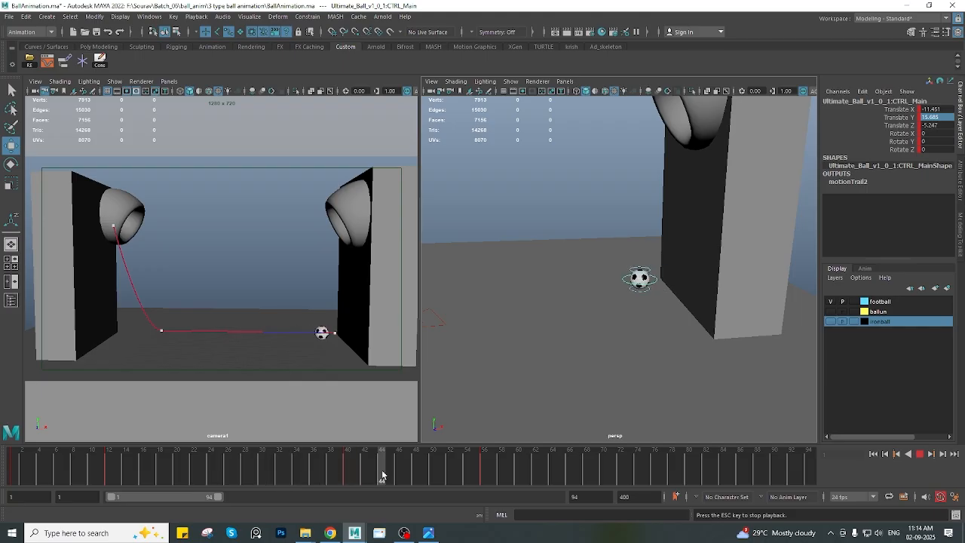
Move the football's final key to frame 76 to slow its rebound from the pillar
drag(382, 472, 489, 478)
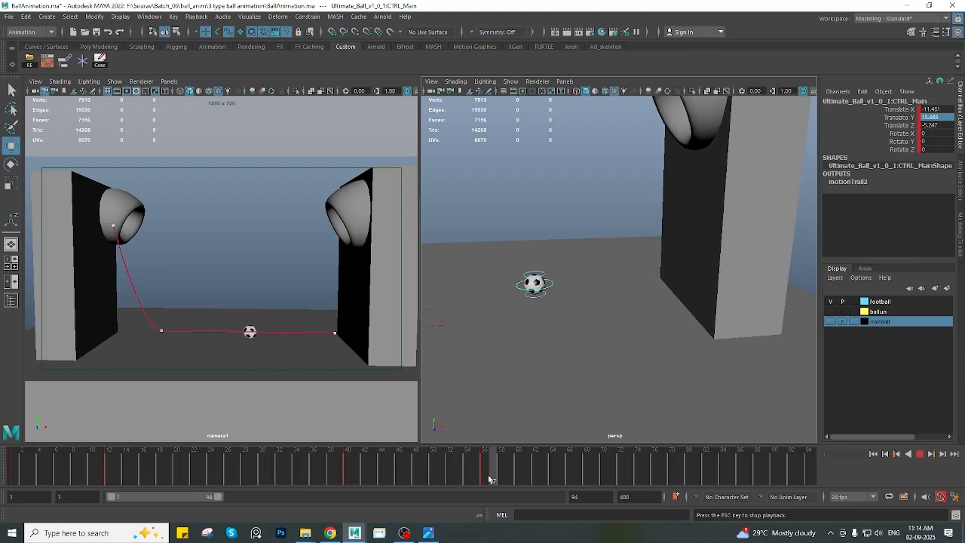
shift+click(485, 468)
drag(485, 458, 654, 469)
Replay the animation from frame 1 to check the slowed rebound and the overall timing of the football's travel
drag(508, 466, 0, 463)
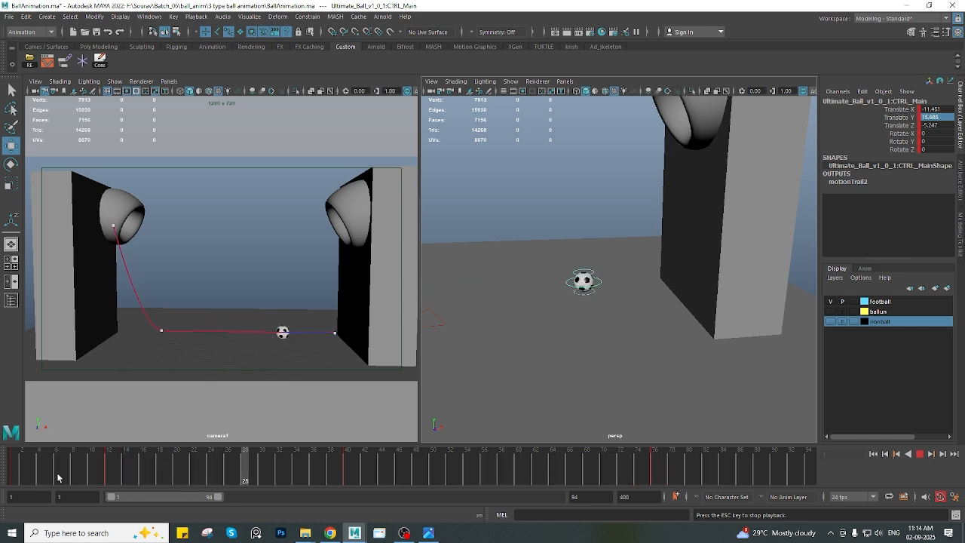
drag(125, 460, 11, 459)
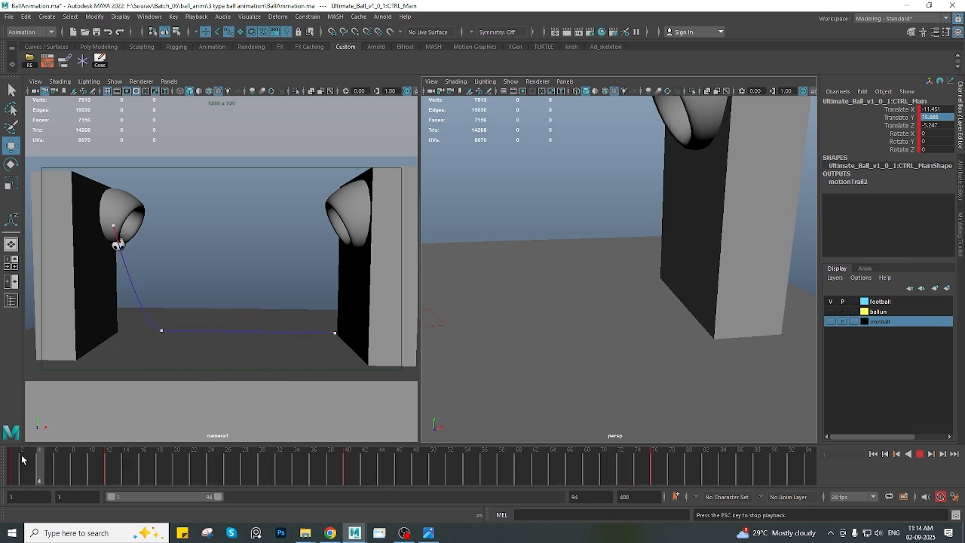
drag(74, 456, 1, 466)
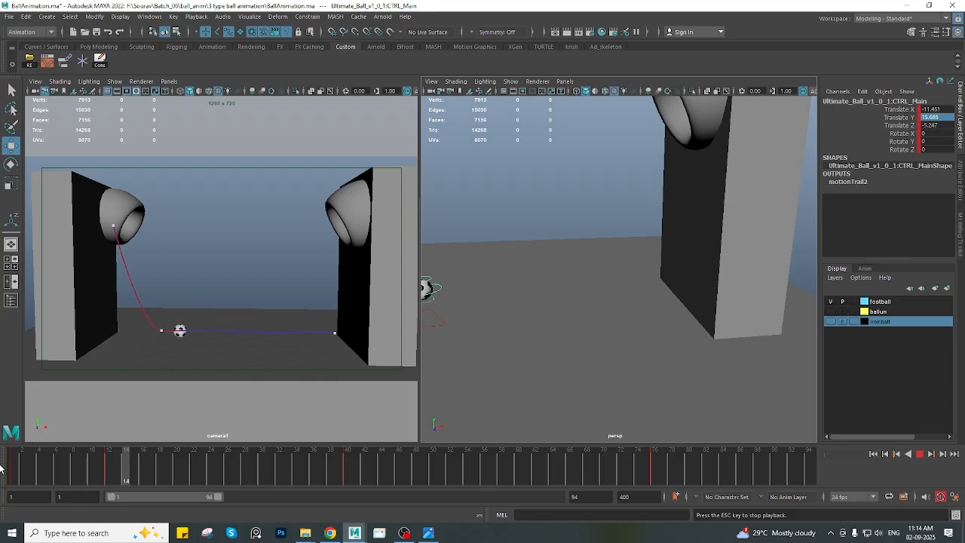
drag(83, 468, 2, 461)
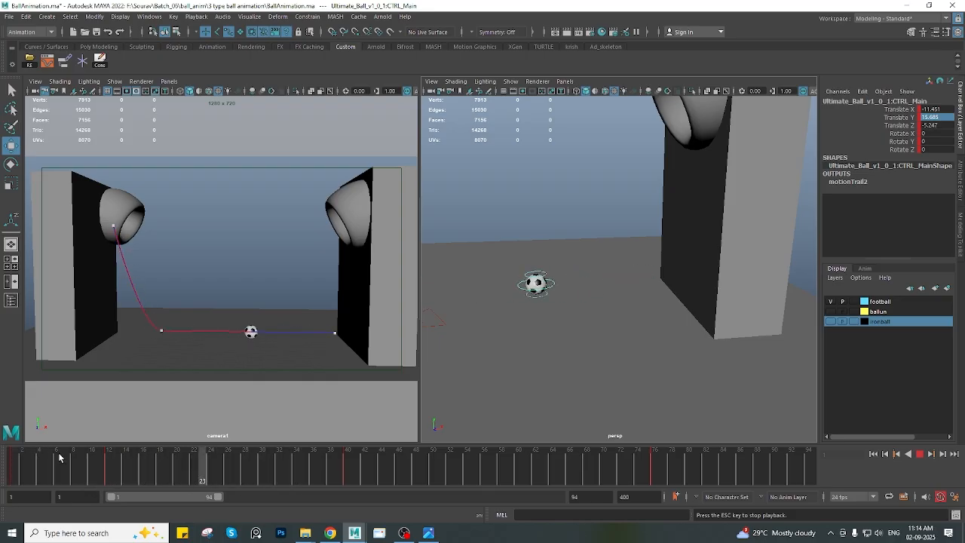
drag(60, 457, 652, 482)
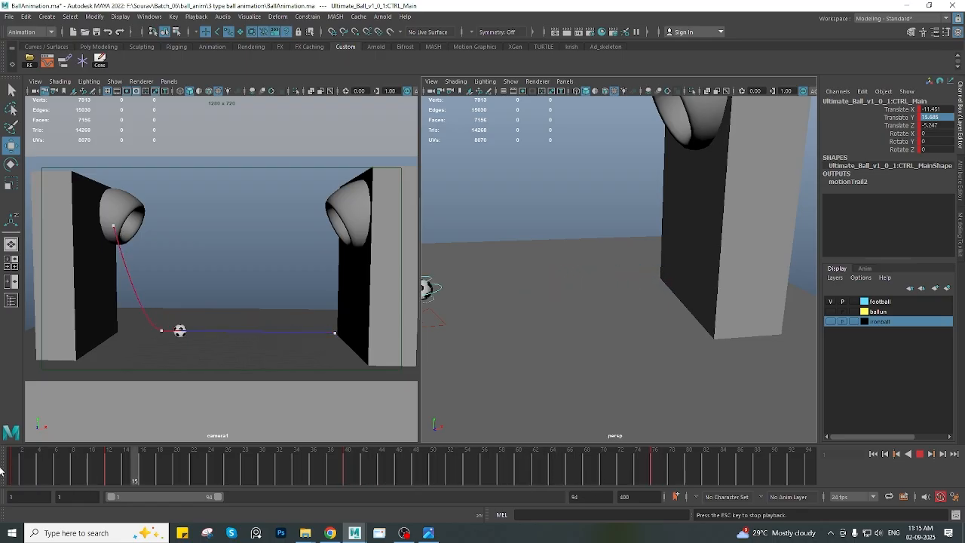
Play back and scrub the football's drop from frame 1 to frame 6 to check its path, with the control deselected
click(920, 455)
drag(157, 482, 1, 450)
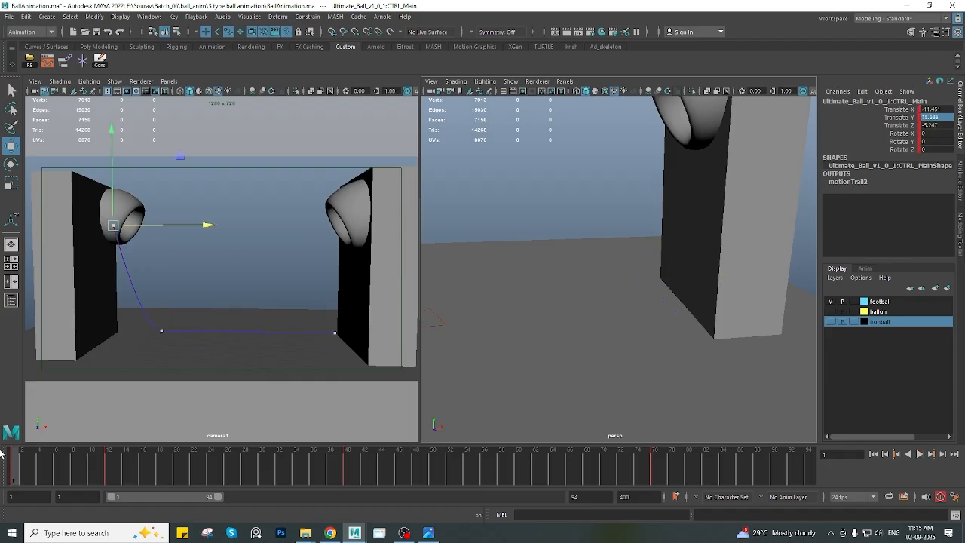
key(alt+v)
drag(8, 474, 56, 481)
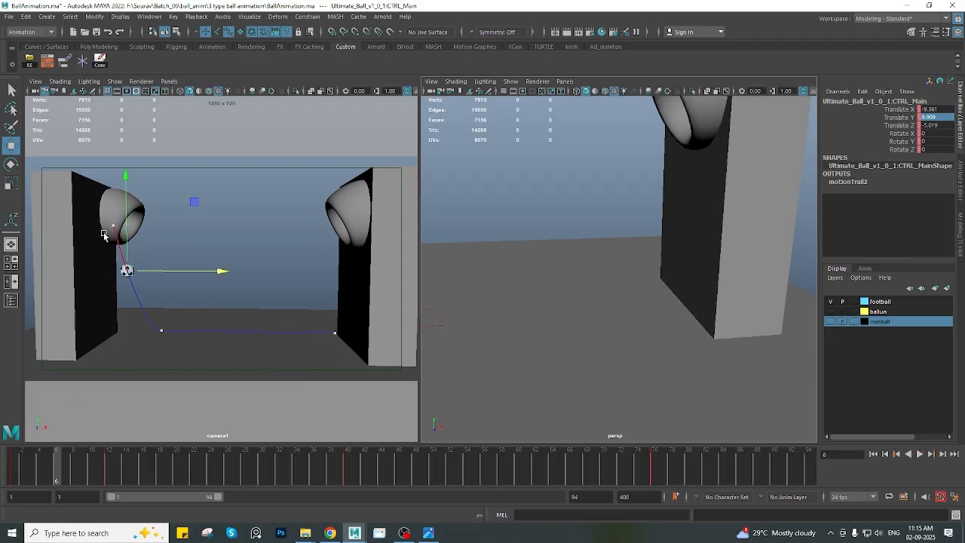
click(288, 219)
click(2, 471)
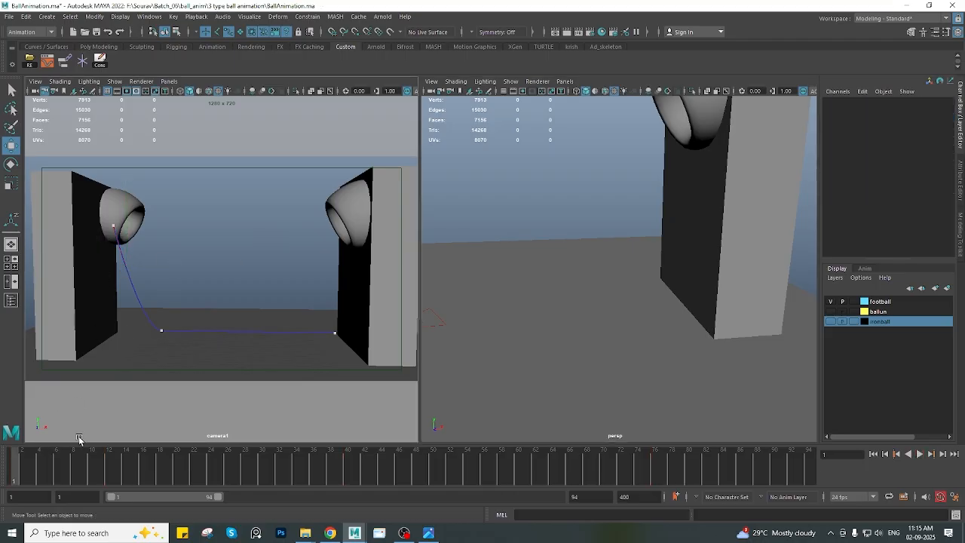
Switch to Snipping Tool, capture the camera view, sketch the football's bouncing path and pillar rebound in red, and discard the snip
click(206, 533)
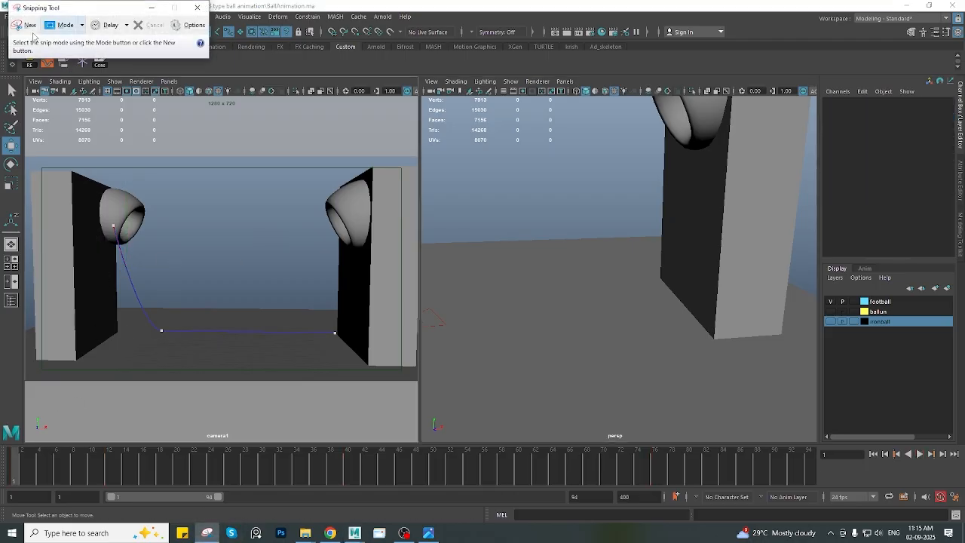
click(33, 35)
drag(37, 150, 418, 414)
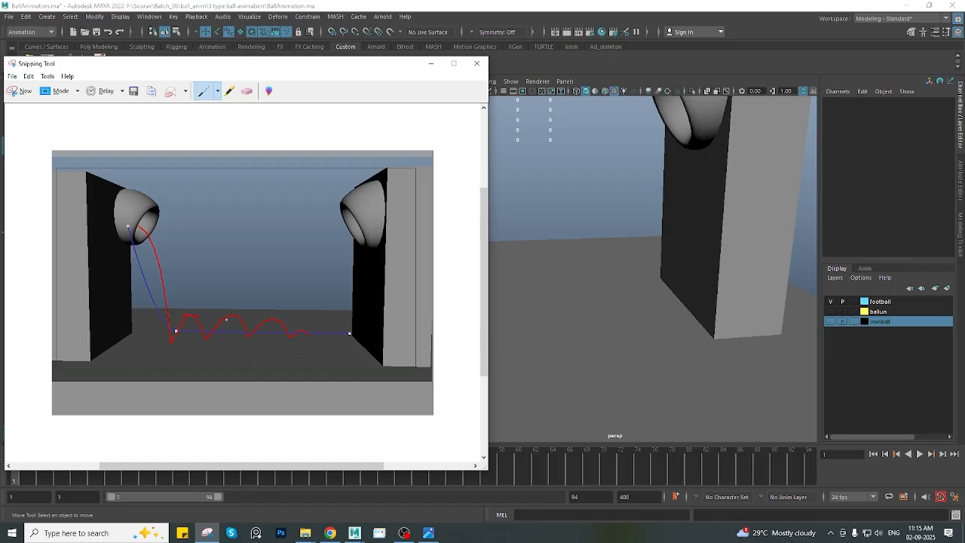
click(247, 92)
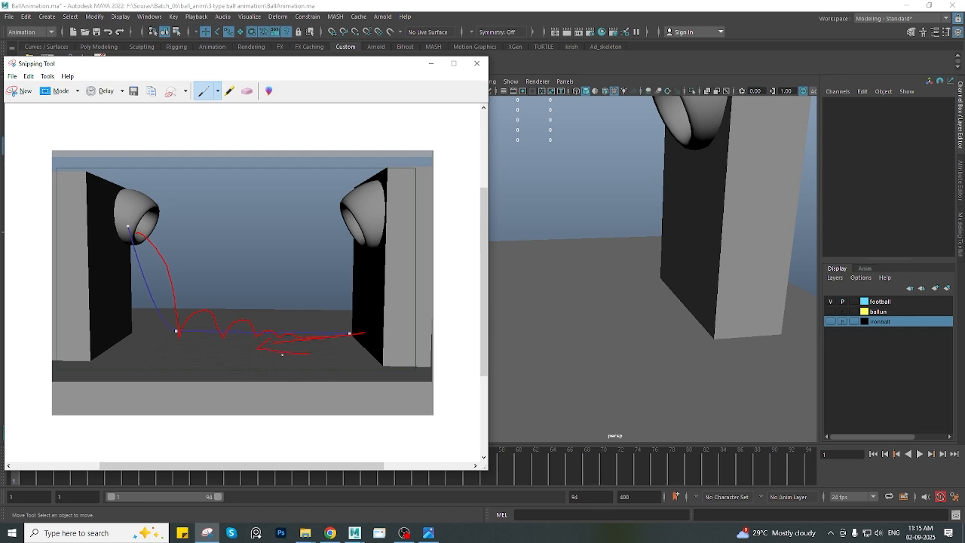
click(476, 63)
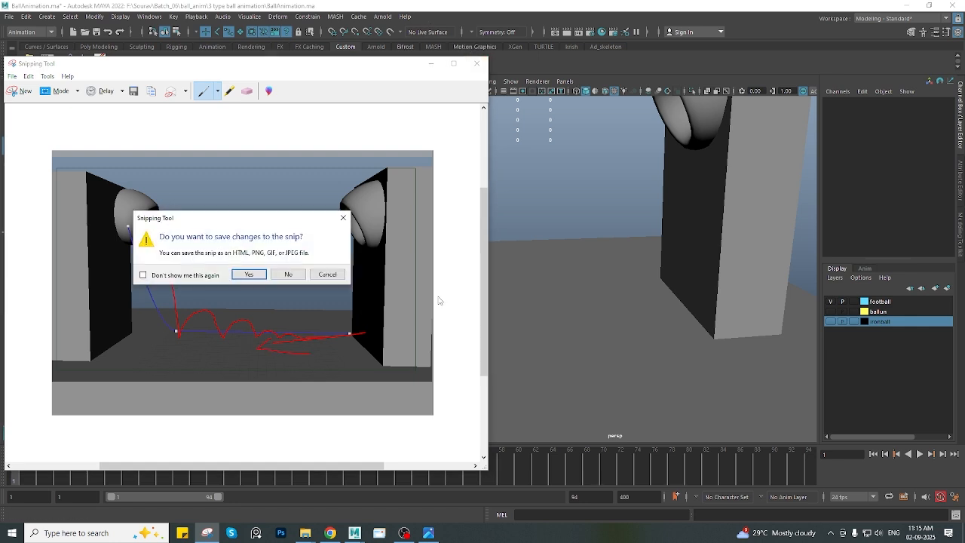
click(290, 275)
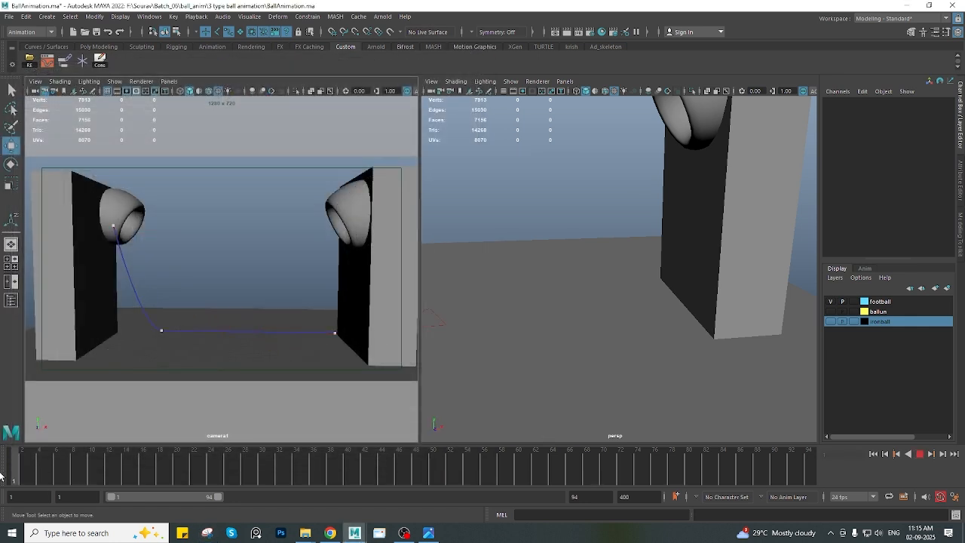
Select the football's main control and key it at frame 6 with Translate X about -6.79 to arc the drop outward
scroll(592, 297, down, 6)
scroll(551, 274, up, 3)
alt+drag(551, 274, 605, 278)
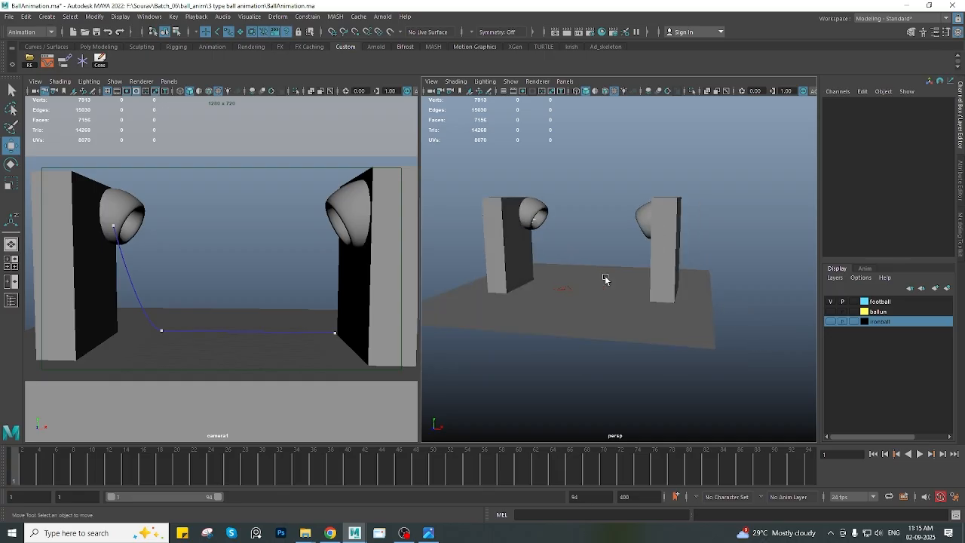
scroll(586, 255, up, 5)
click(510, 81)
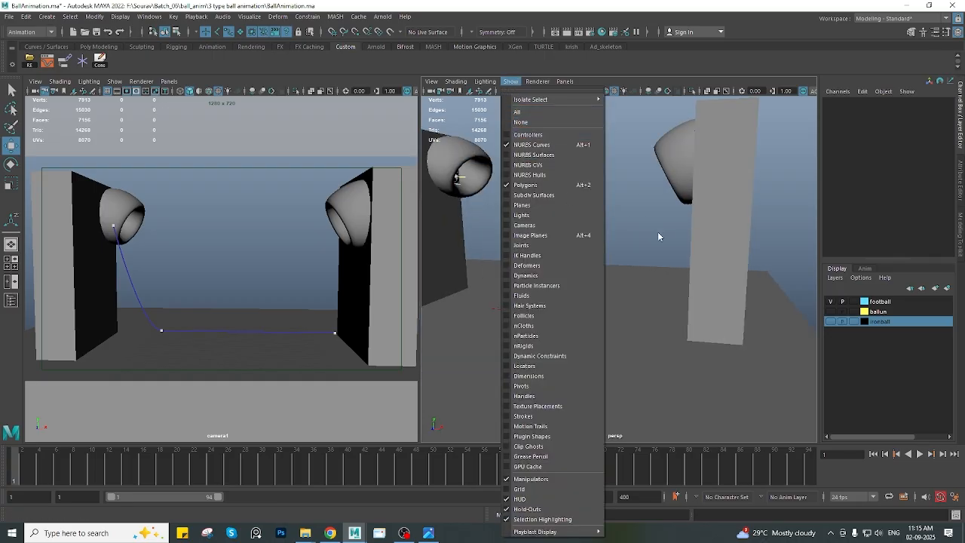
click(524, 200)
click(463, 178)
key(alt+v)
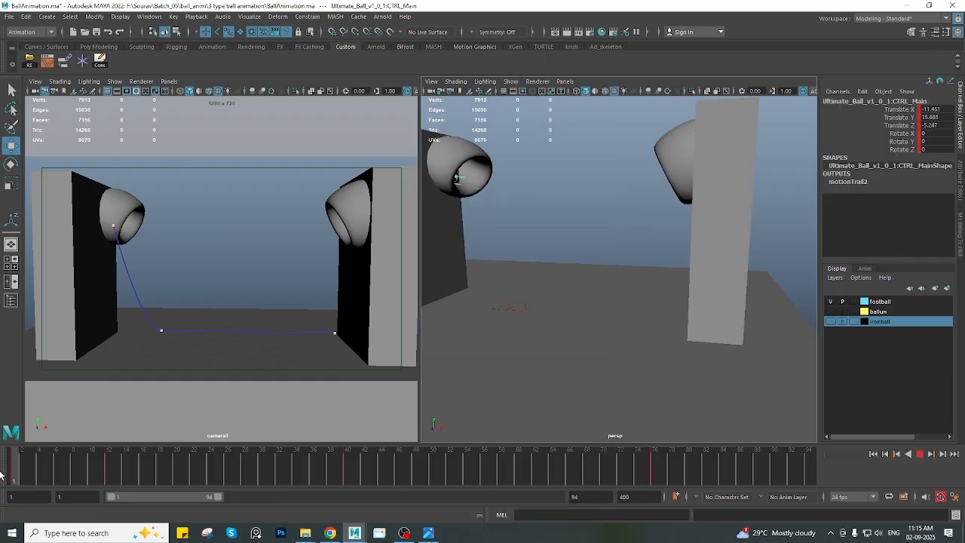
click(61, 475)
click(58, 469)
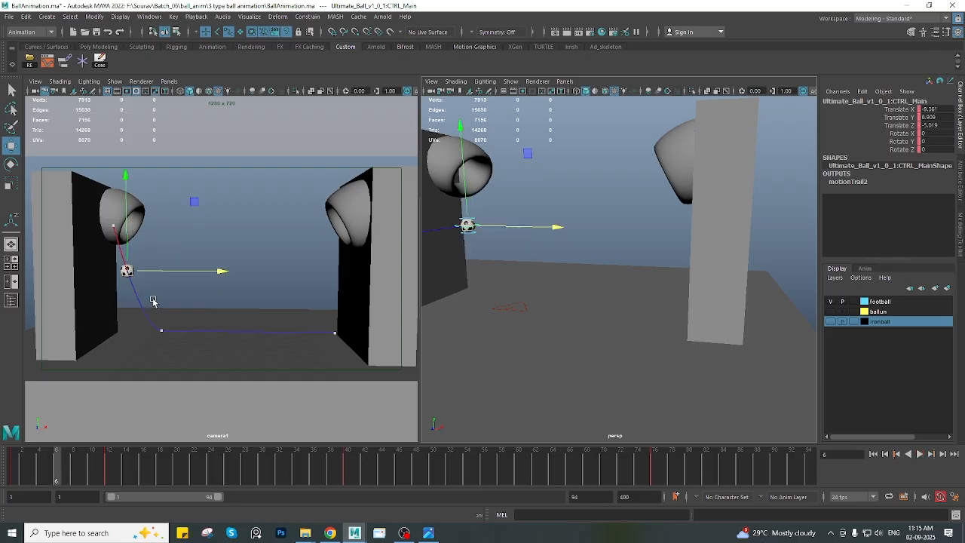
key(w)
mouse_move(153, 272)
mouse_down()
mouse_move(178, 272)
mouse_move(167, 274)
mouse_up()
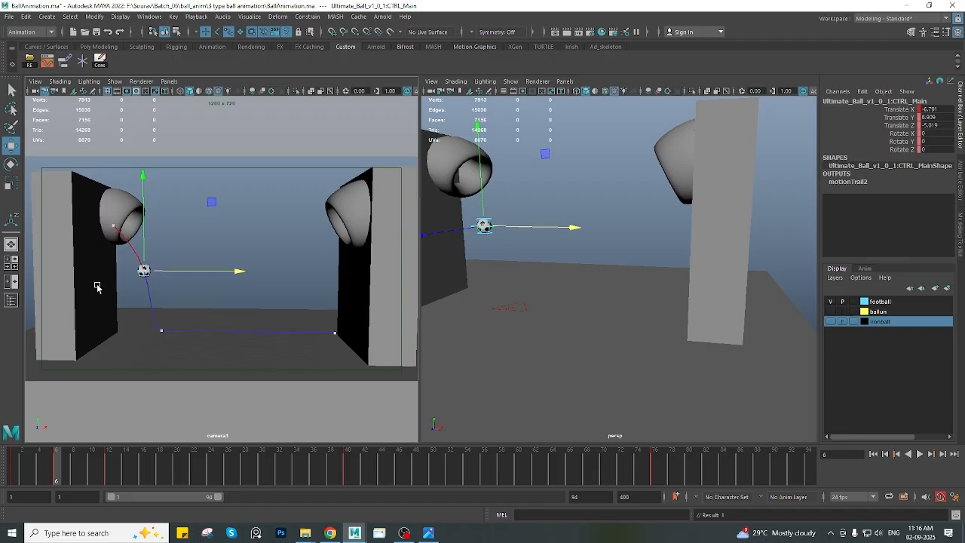
Adjust the football's ground contact at frame 12 to Translate X about -4.35 and play back the drop
key(space)
drag(63, 463, 106, 475)
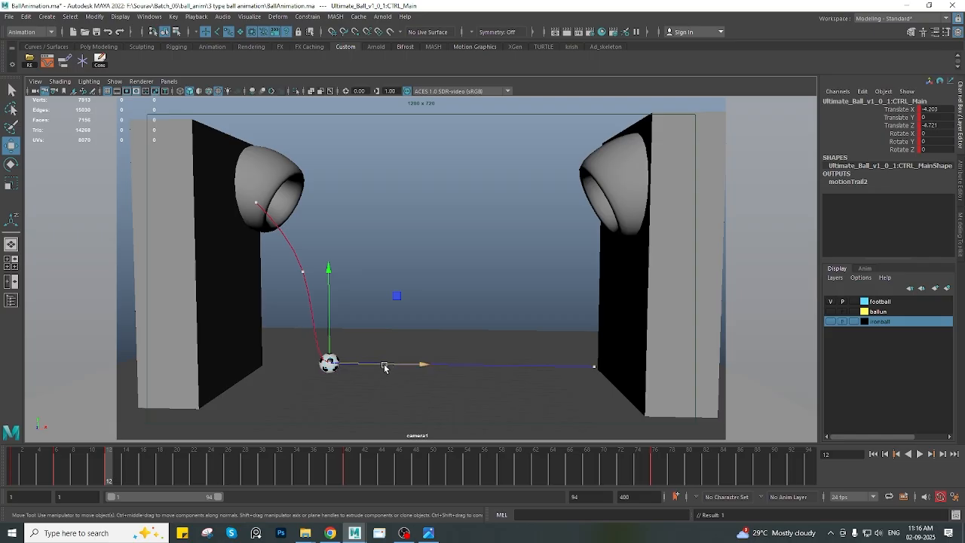
drag(385, 367, 381, 368)
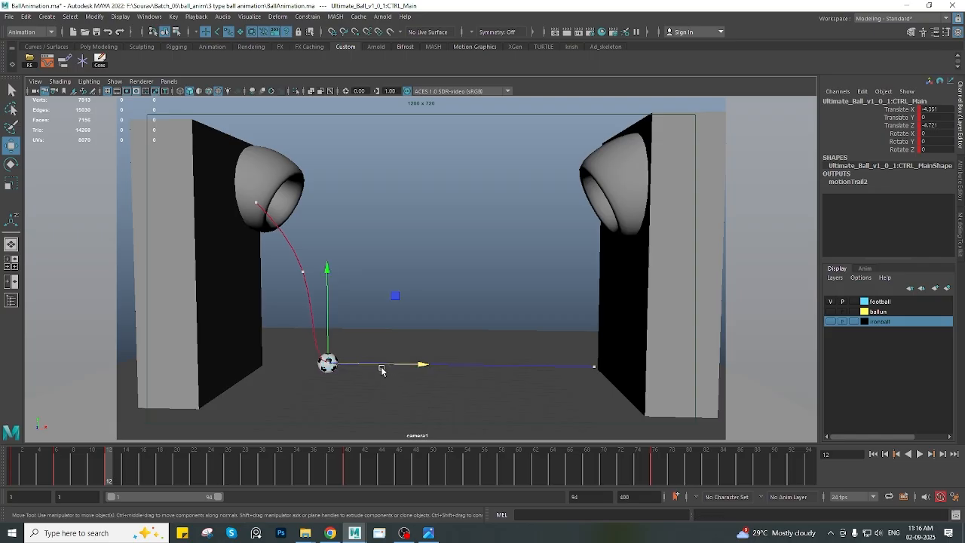
click(382, 368)
key(alt+v)
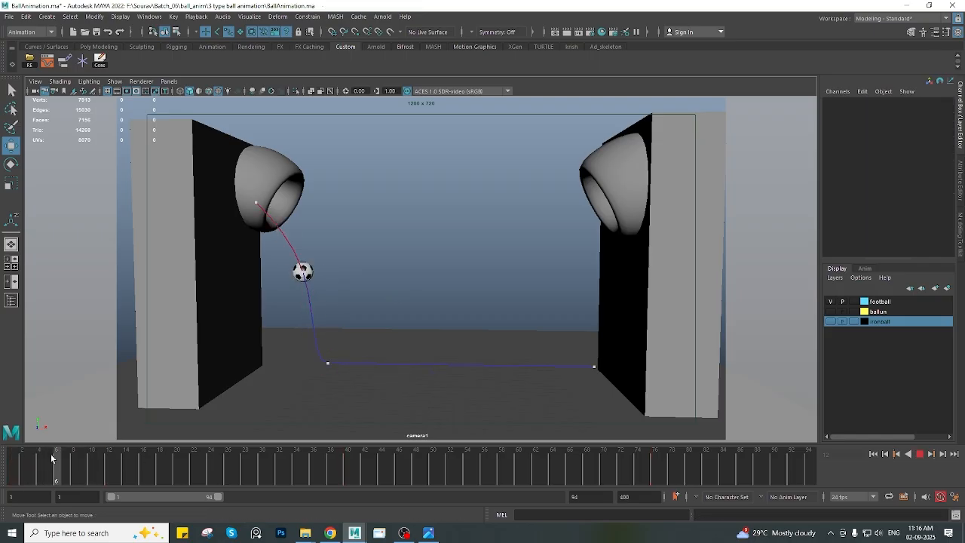
Key the football at frame 3 with Translate X about -9.38 to round the drop's start, and replay it
drag(51, 458, 31, 453)
key(space)
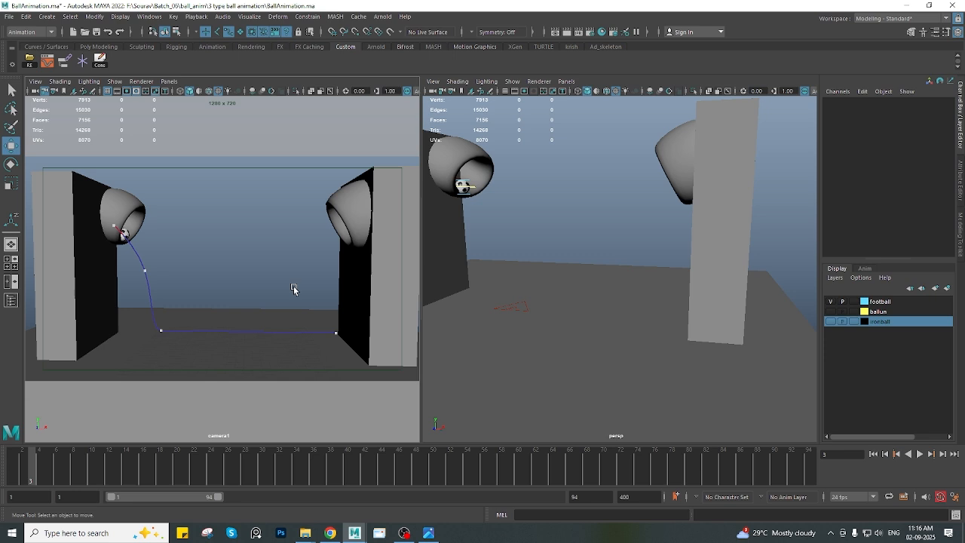
click(469, 191)
key(space)
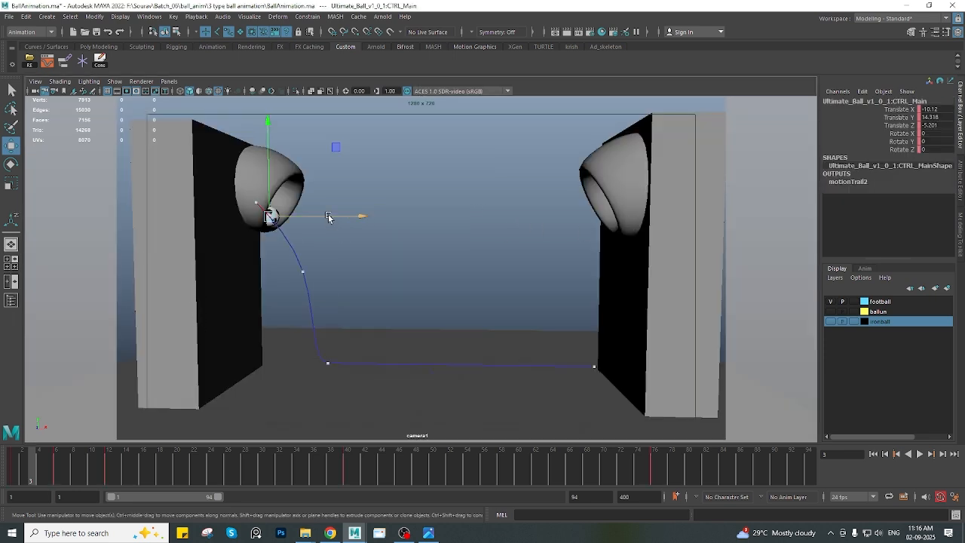
drag(328, 218, 336, 218)
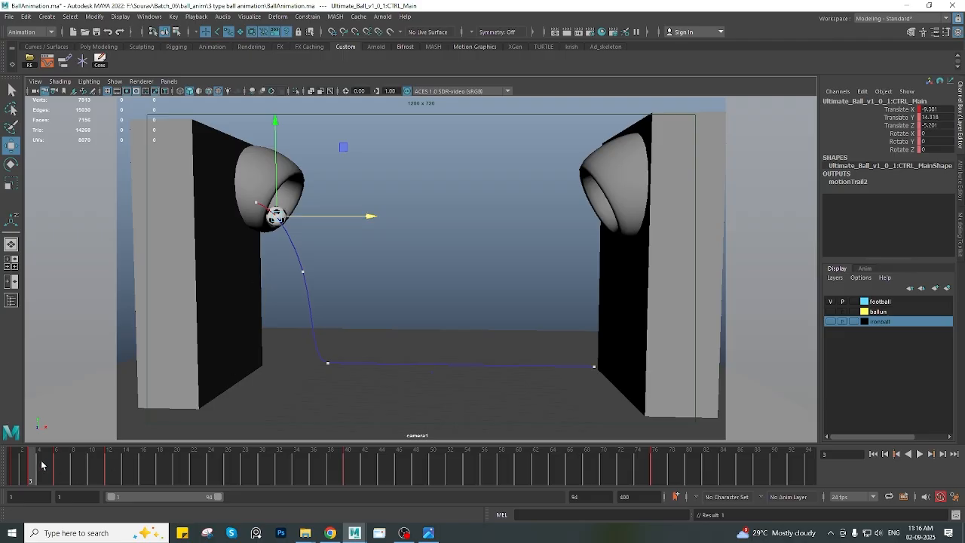
key(alt+v)
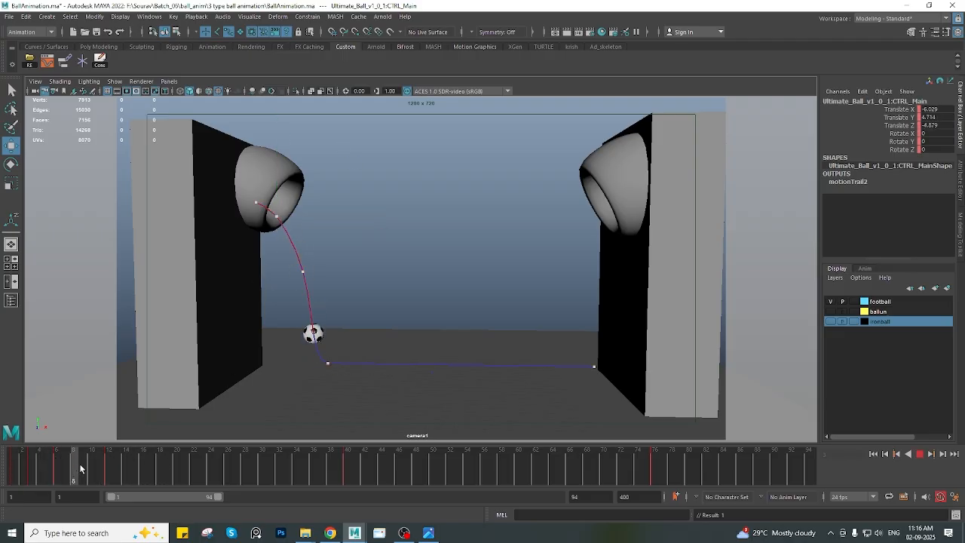
key(alt+v)
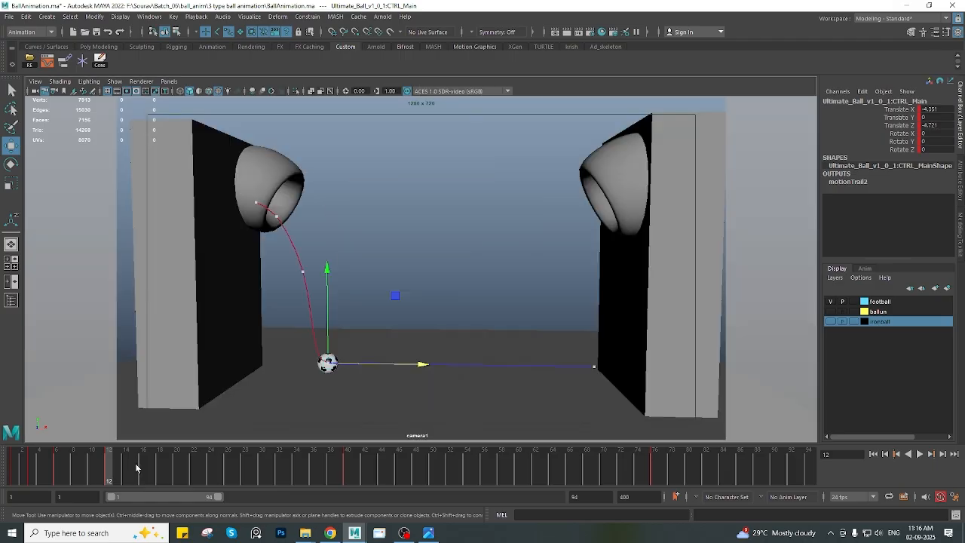
Try a first bounce by keying the football at frames 18 and 24 and raising Translate Y to about 3.56 at frame 18
drag(110, 467, 208, 469)
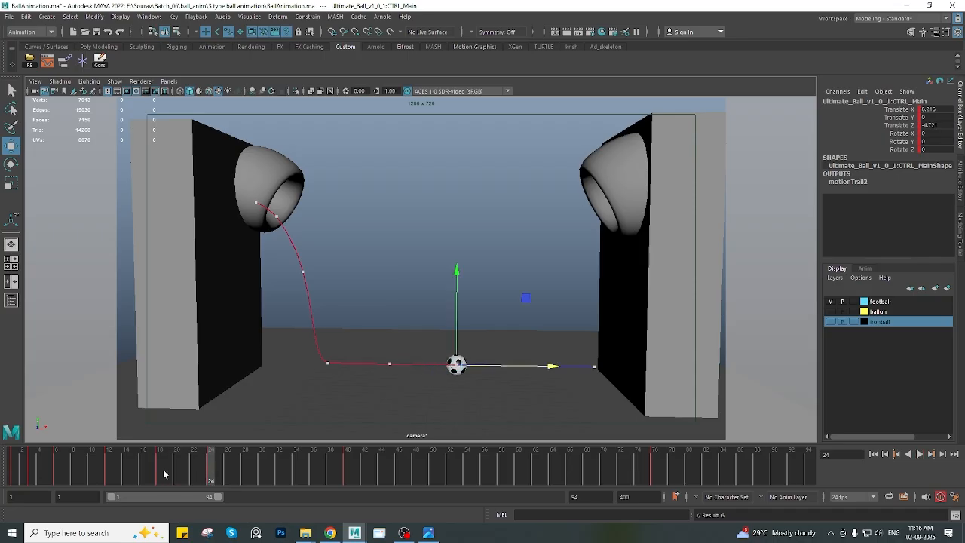
key(alt+v)
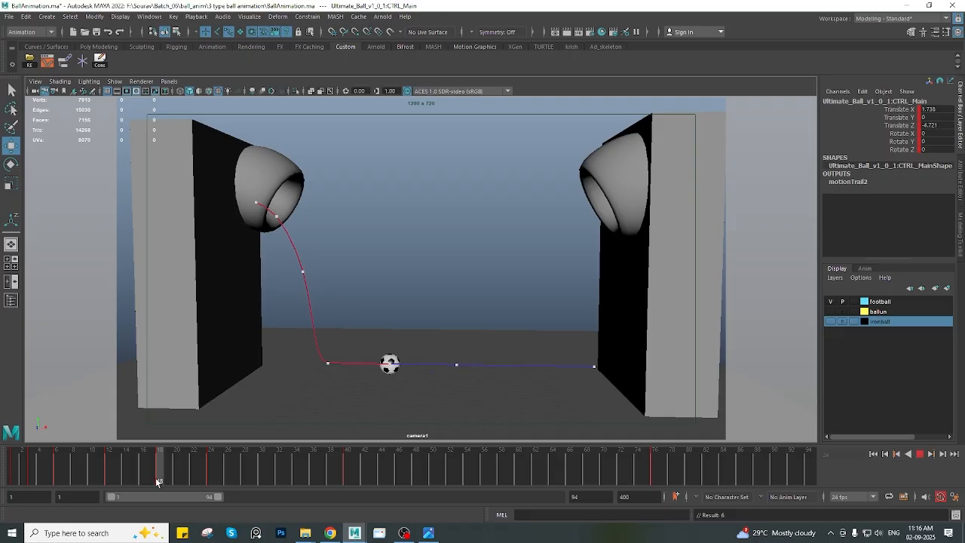
drag(157, 482, 159, 473)
drag(390, 325, 373, 296)
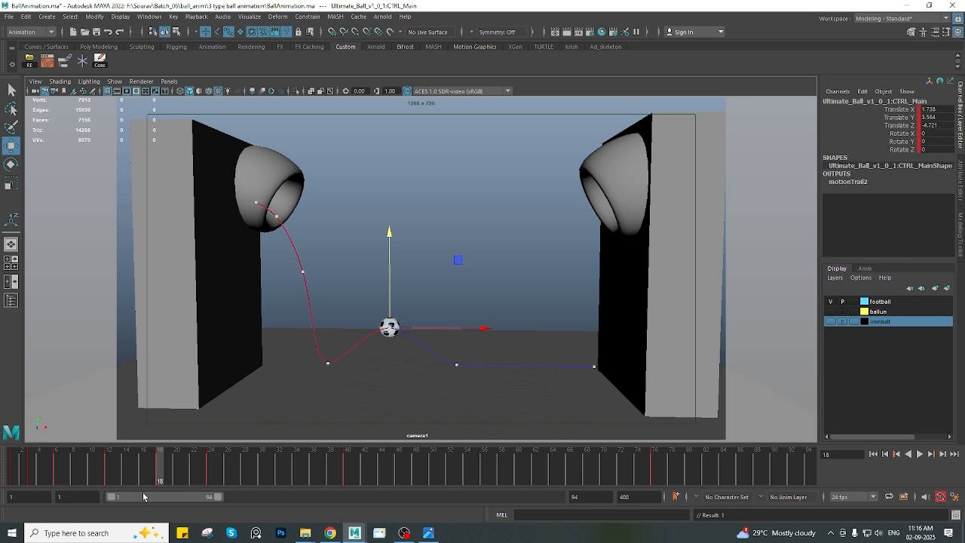
mouse_move(149, 470)
mouse_down()
mouse_move(140, 461)
mouse_move(159, 473)
mouse_up()
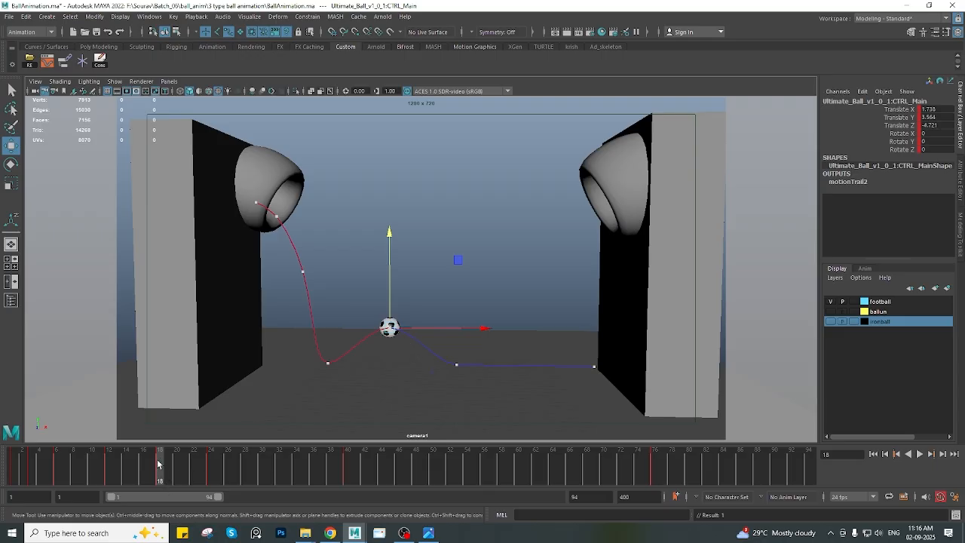
Undo the football's raise at frame 18 and delete its keys at frames 18 and 24
key(ctrl+z)
key(ctrl+z)
key(ctrl+z)
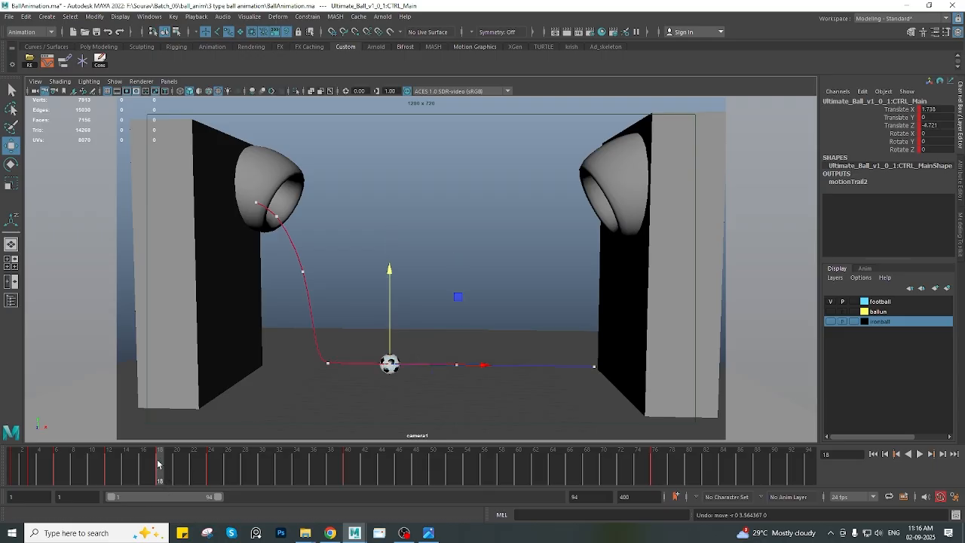
shift+drag(151, 466, 227, 465)
right_click(227, 465)
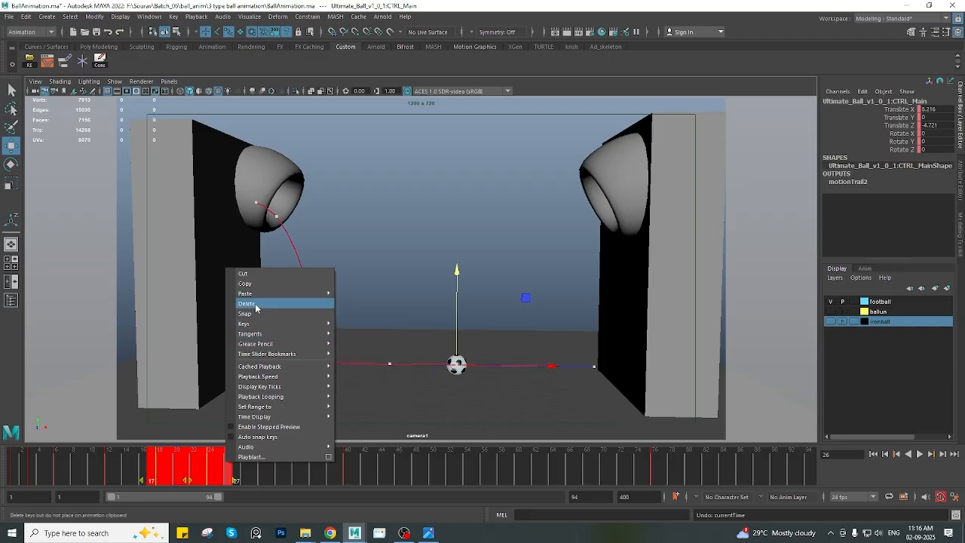
click(253, 306)
Capture the camera view in Snipping Tool, sketch successive bounce arcs in red along the football's path, and discard the snip
click(208, 533)
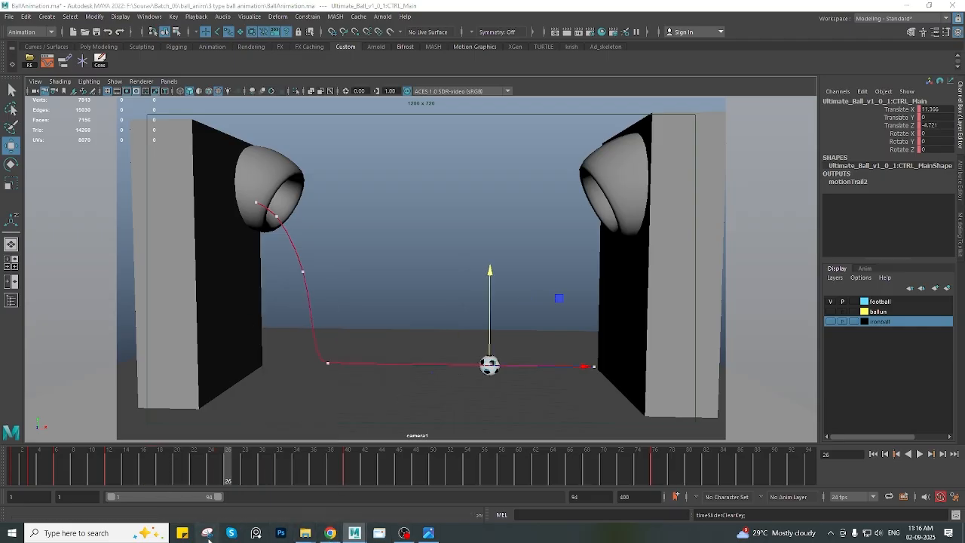
click(23, 28)
drag(227, 187, 719, 475)
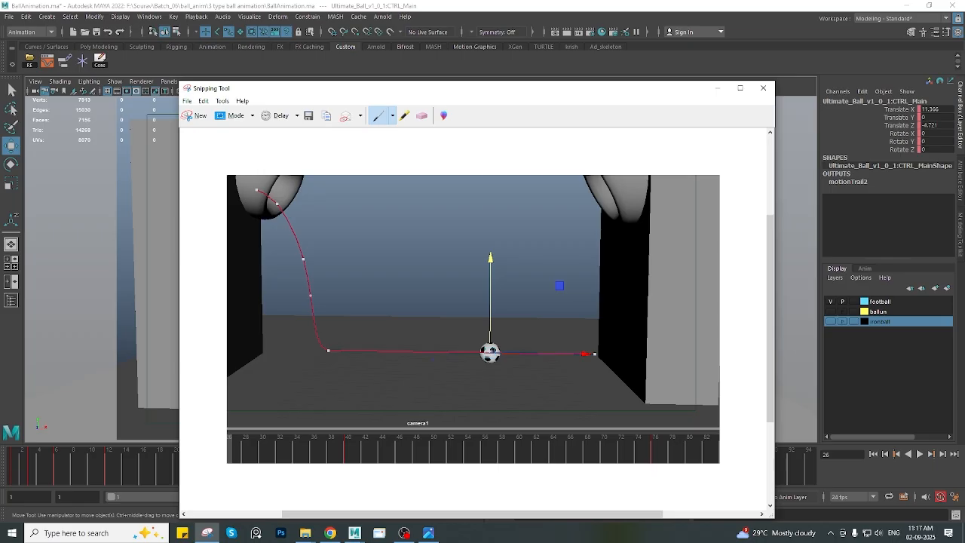
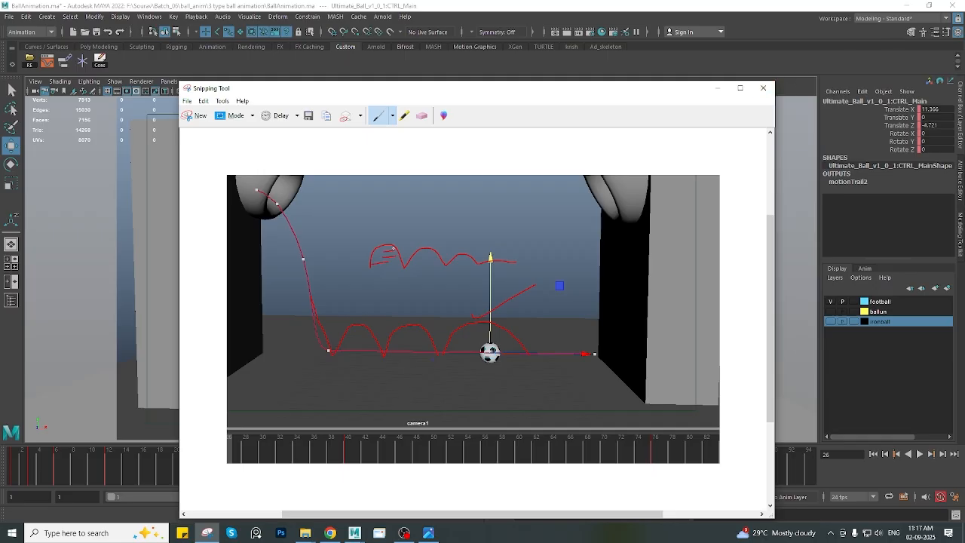
click(763, 88)
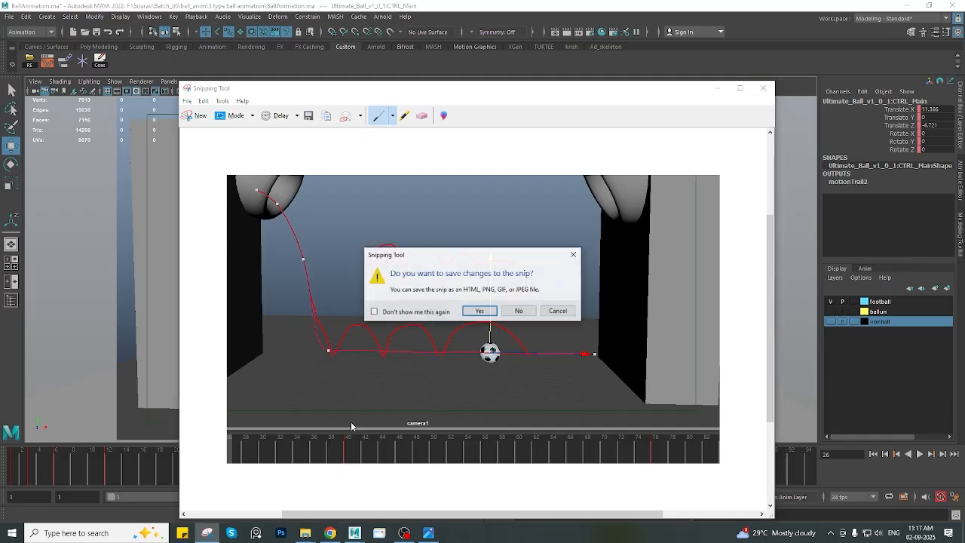
click(517, 309)
Key the football at frames 17 and 22, raise Translate Y to about 3.14 at frame 17 for the first bounce, and play it back
drag(57, 461, 192, 463)
key(space)
key(s)
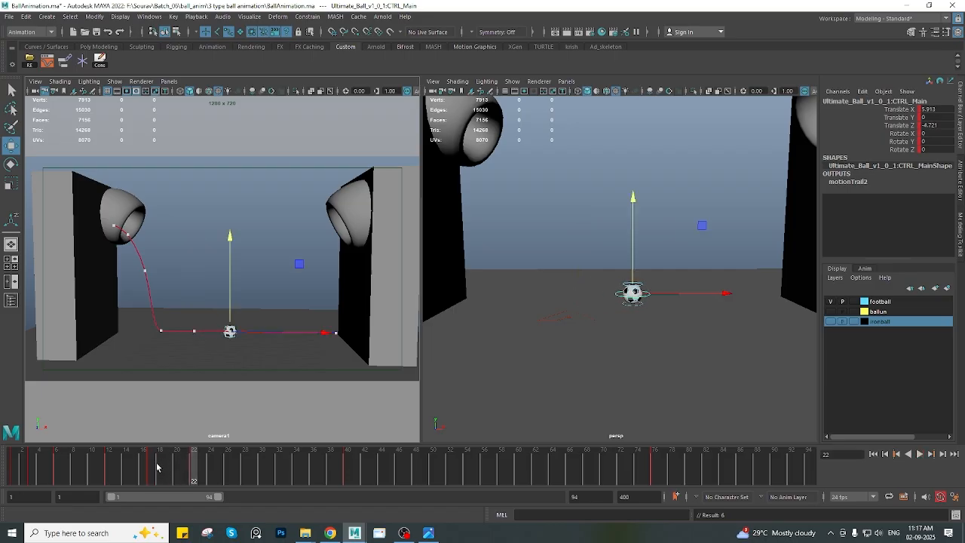
click(154, 465)
drag(198, 310, 192, 285)
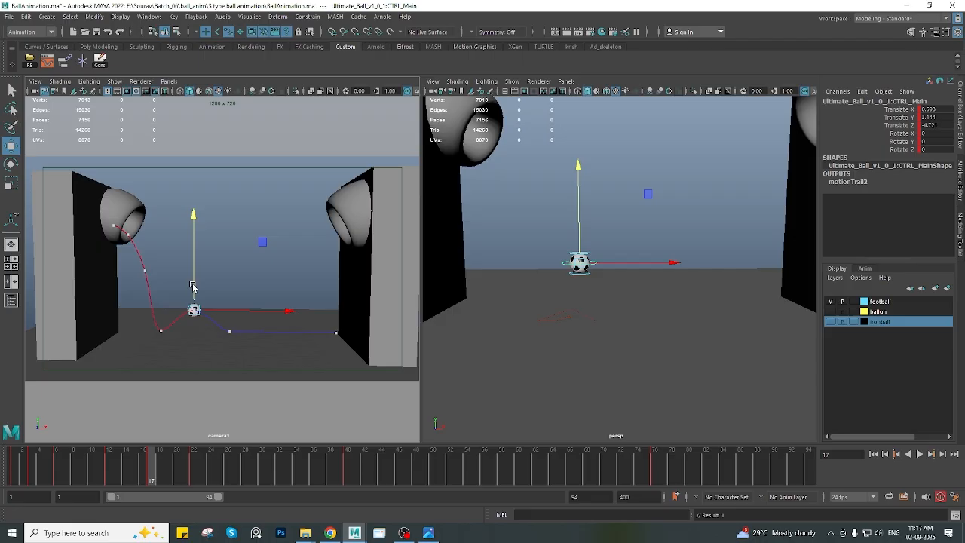
key(space)
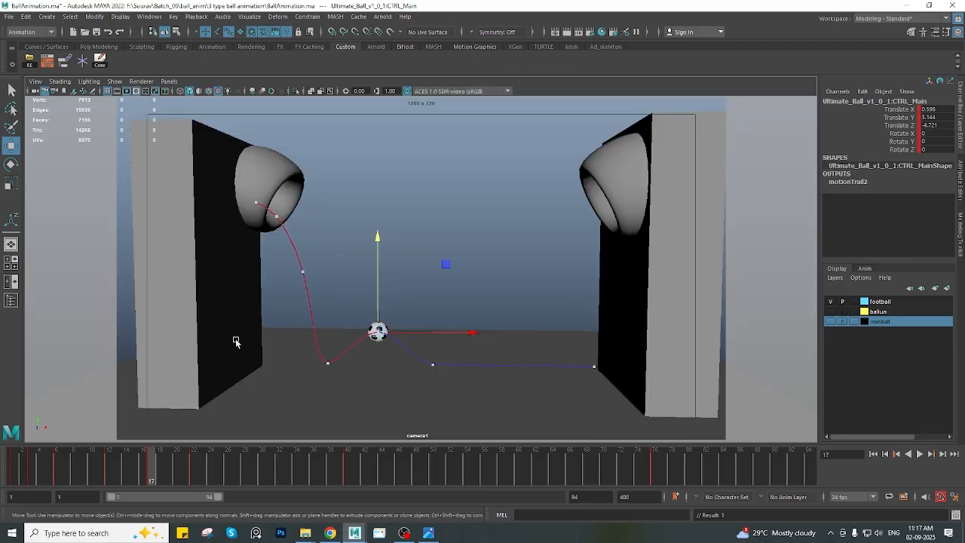
key(alt+v)
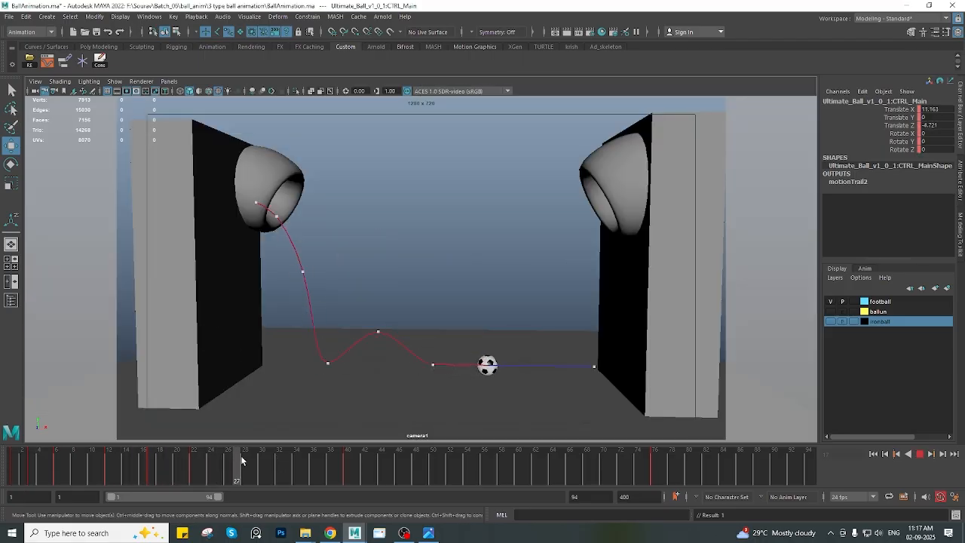
Key the football at frames 26 and 30 and raise Translate Y to about 1.4 at frame 26 for the second bounce
click(191, 475)
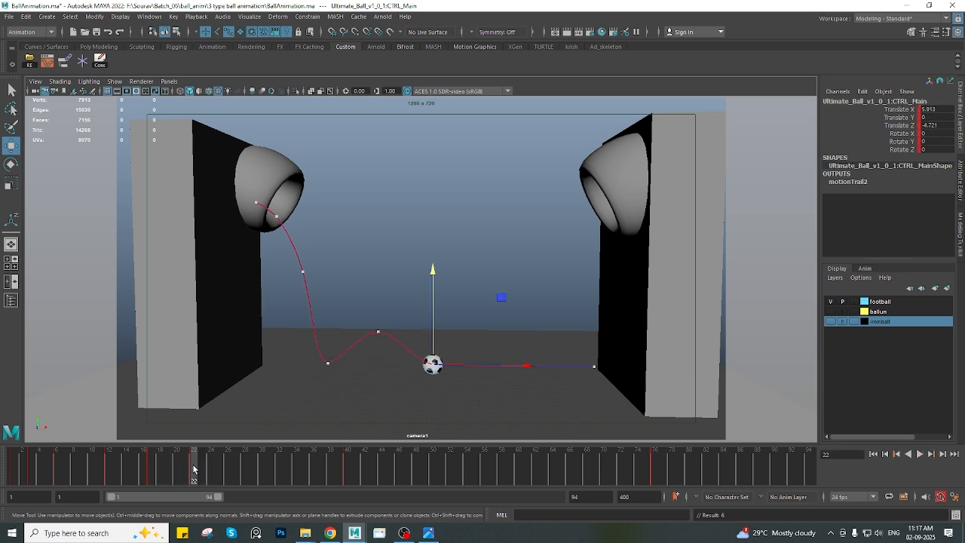
drag(193, 469, 240, 472)
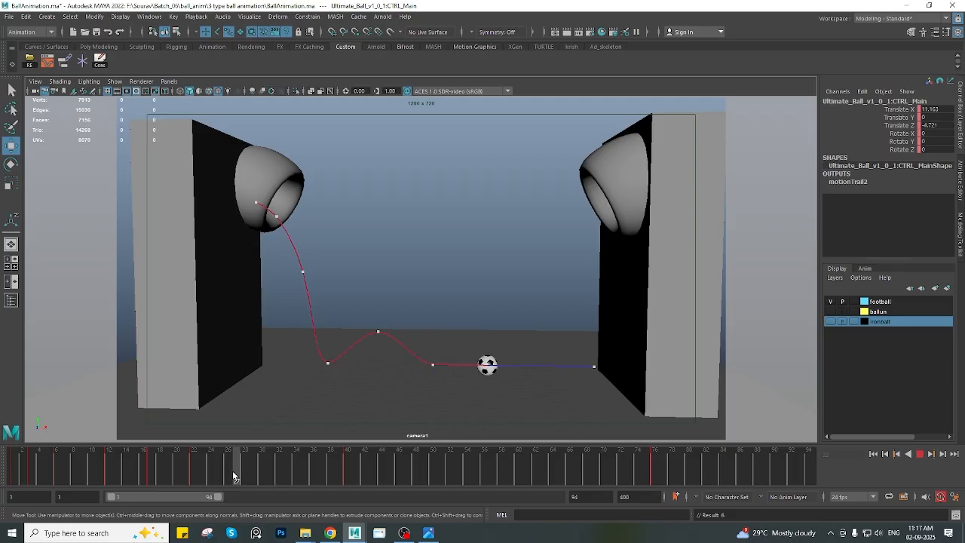
drag(232, 471, 258, 473)
key(s)
key(s)
click(229, 466)
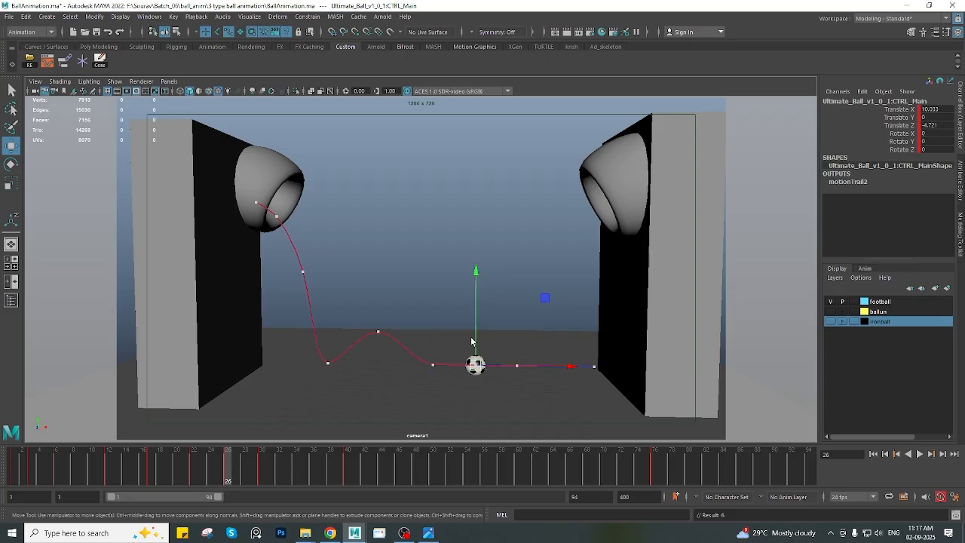
drag(471, 341, 474, 311)
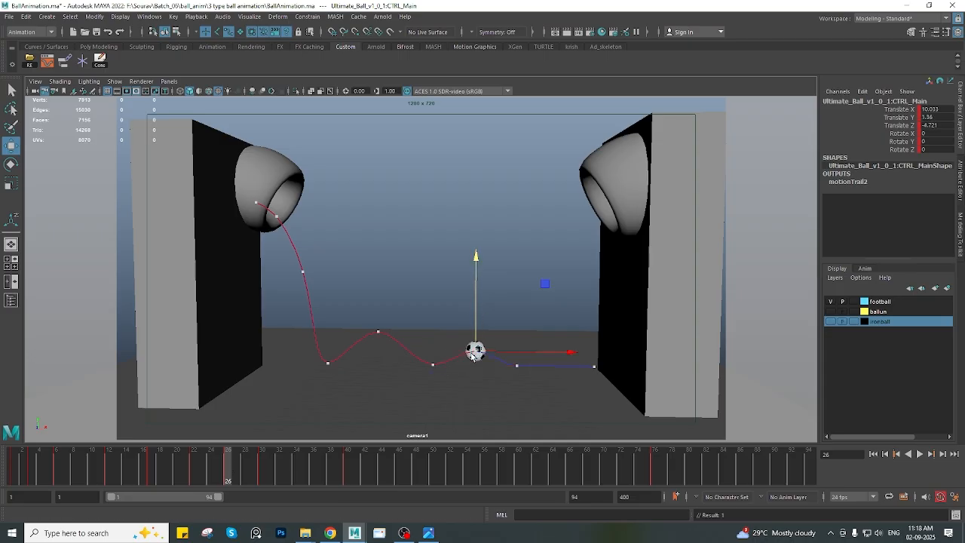
drag(474, 354, 474, 350)
Key the football at frames 33 and 37, raise Translate Y to about 0.97 at frame 33 for the third bounce, and review the motion
key(alt+v)
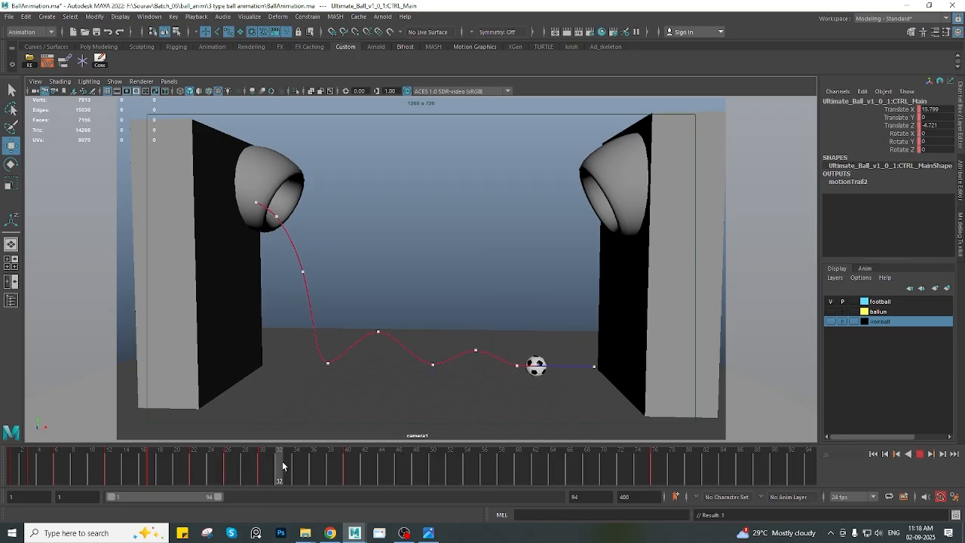
key(alt+v)
key(alt+v)
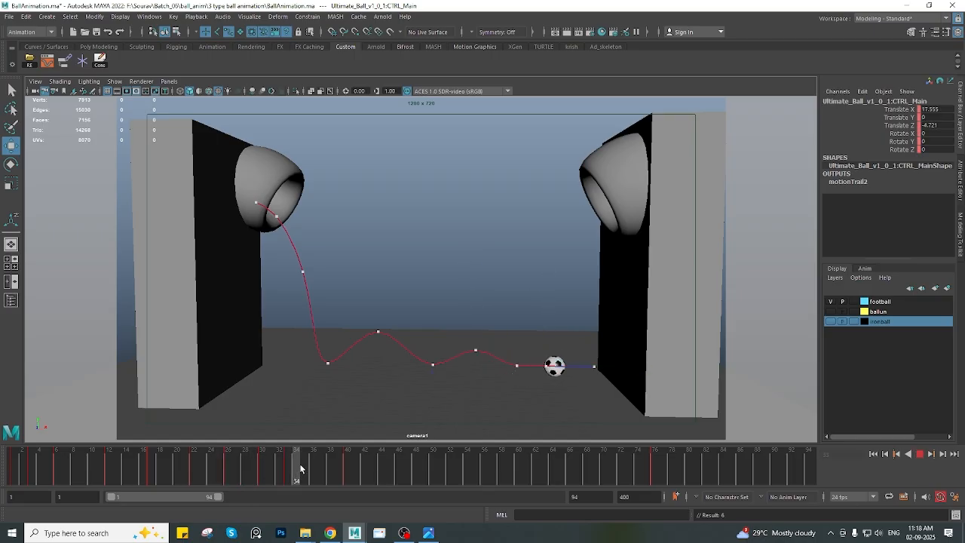
key(alt+v)
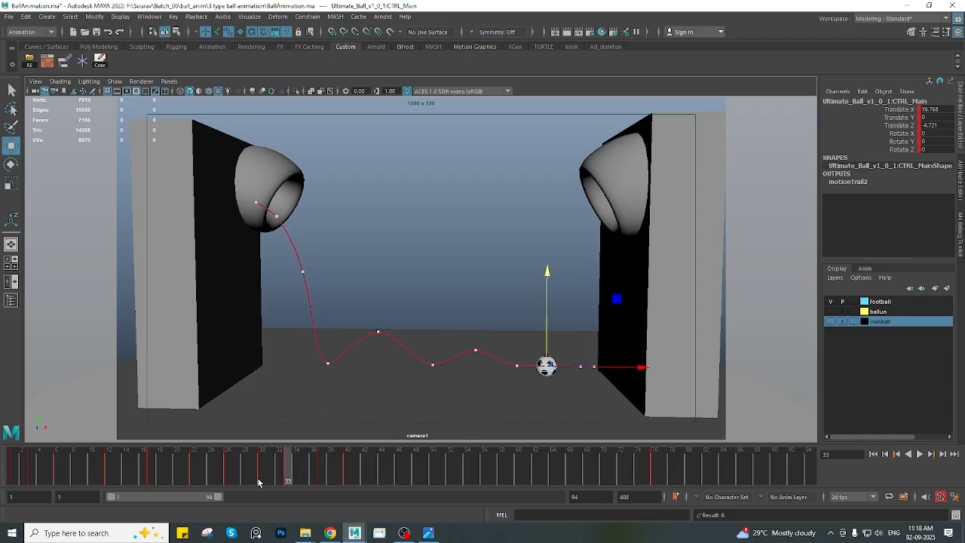
drag(548, 336, 547, 324)
key(alt+v)
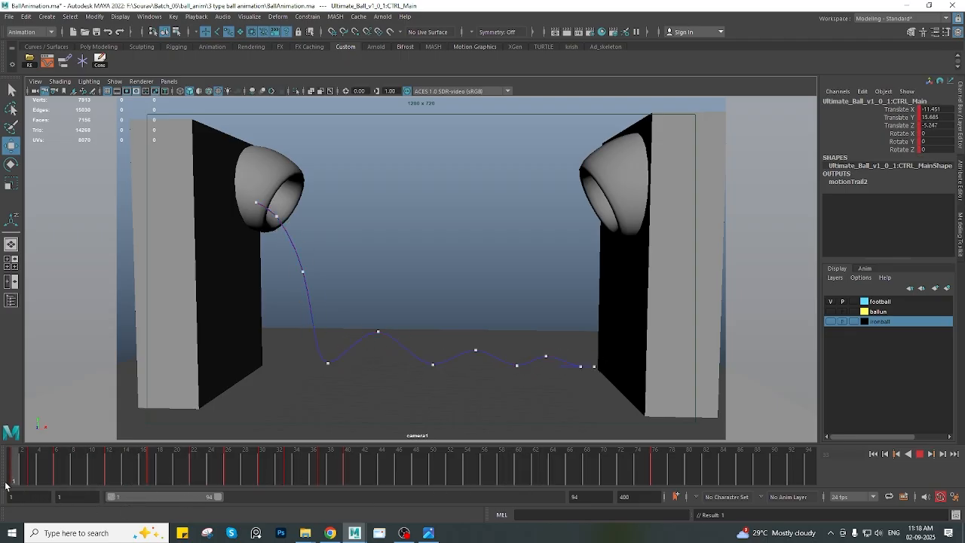
key(Escape)
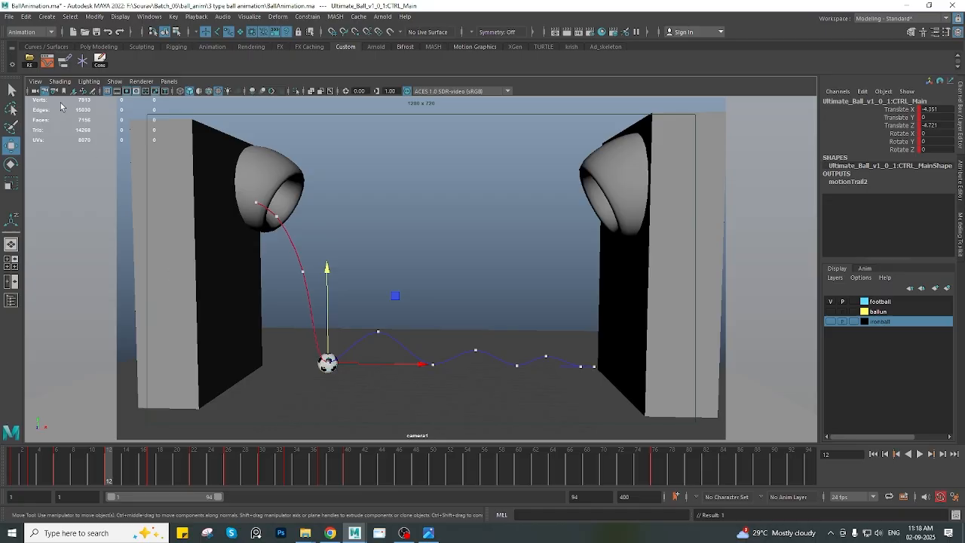
In the Graph Editor, give the football's Translate Y ground-contact keys at frames 12, 22 and 30 linear tangents
click(47, 60)
click(174, 102)
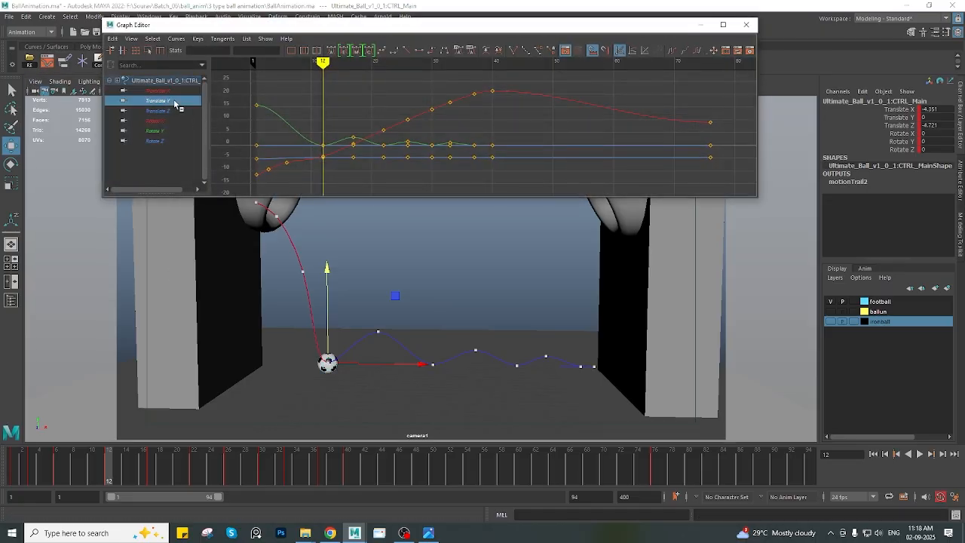
alt+middle_drag(400, 117, 413, 82)
mouse_move(326, 131)
mouse_down()
mouse_move(343, 144)
mouse_move(332, 138)
mouse_up()
scroll(394, 156, up, 3)
shift+drag(415, 145, 413, 137)
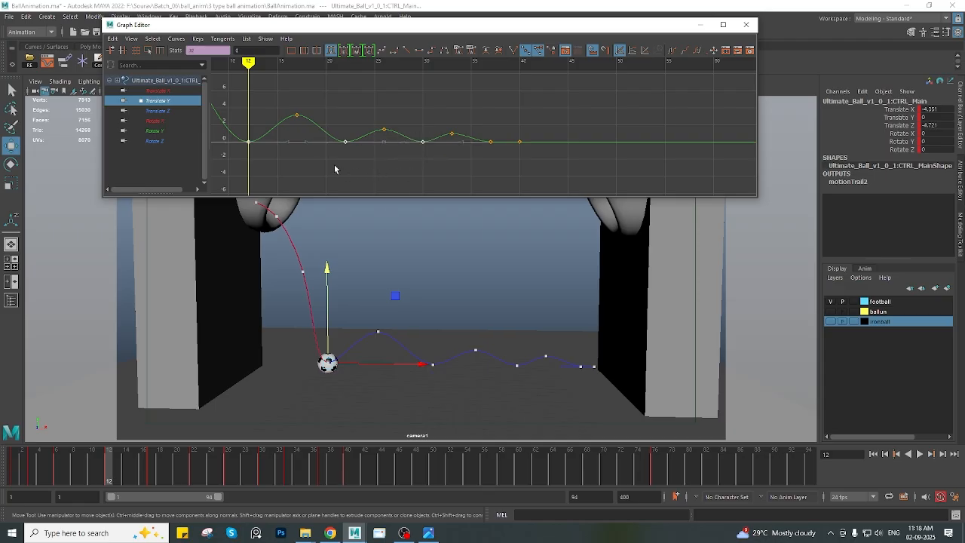
alt+middle_drag(334, 169, 404, 152)
click(406, 51)
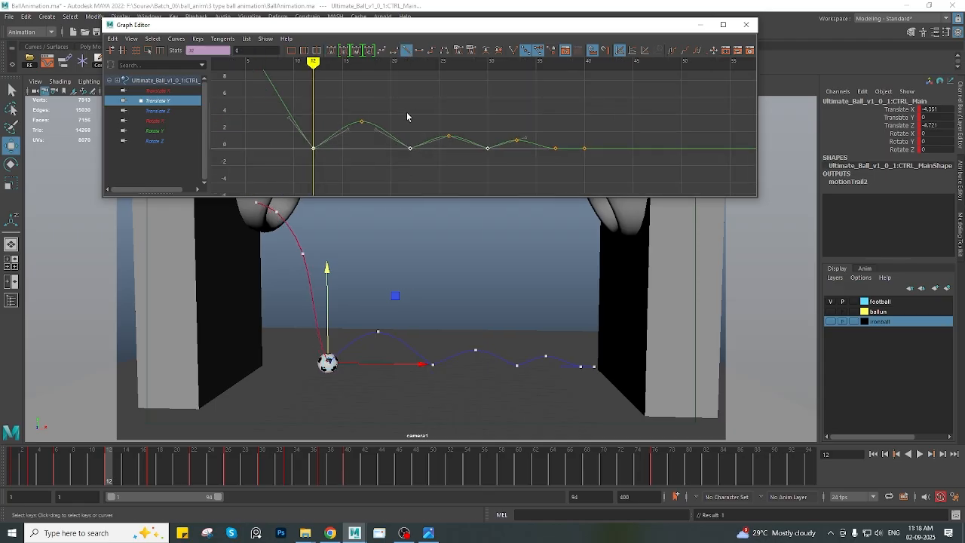
Convert the Translate Y curve to weighted tangents with the bounce-peak keys at frames 17, 26 and 33 selected
alt+middle_drag(404, 114, 390, 103)
key(alt+v)
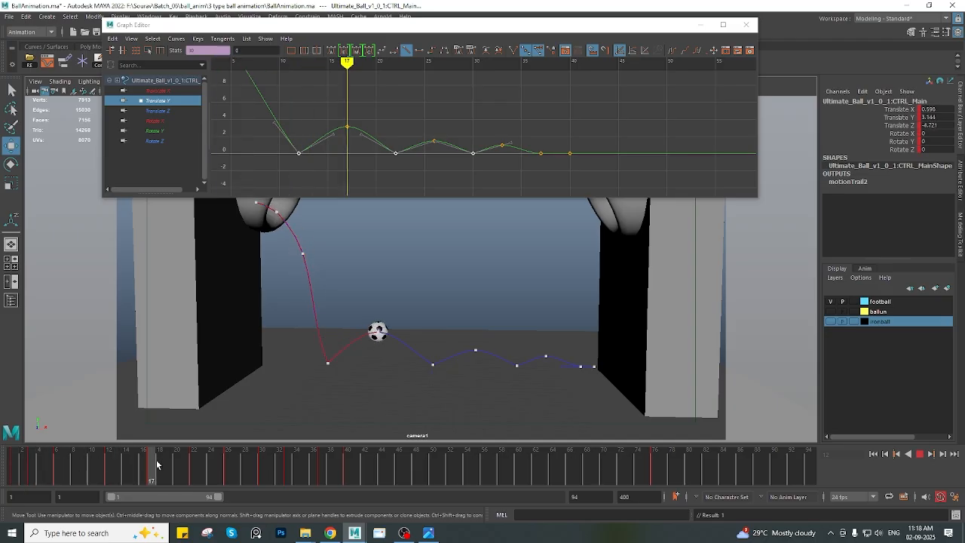
drag(118, 456, 152, 458)
drag(335, 109, 353, 133)
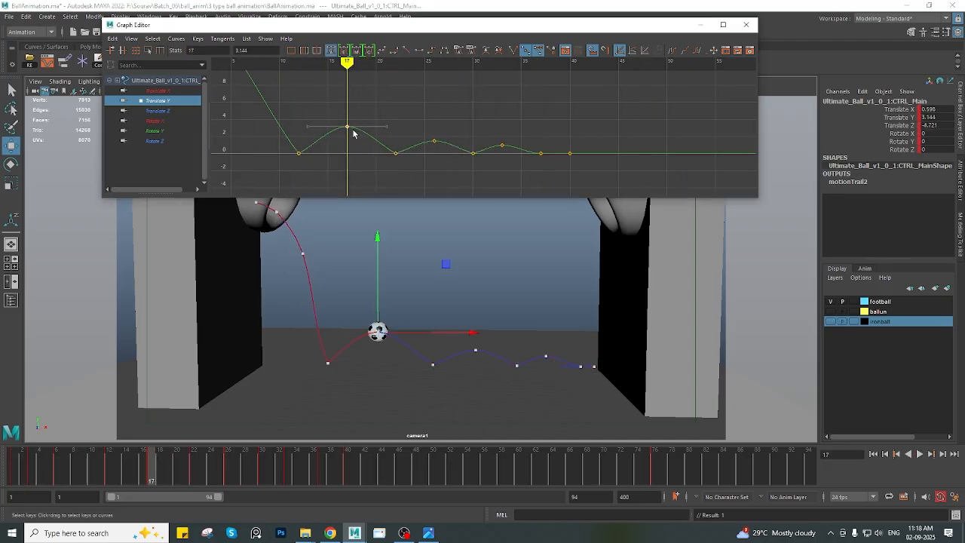
shift+click(434, 140)
shift+click(502, 144)
right_click(444, 100)
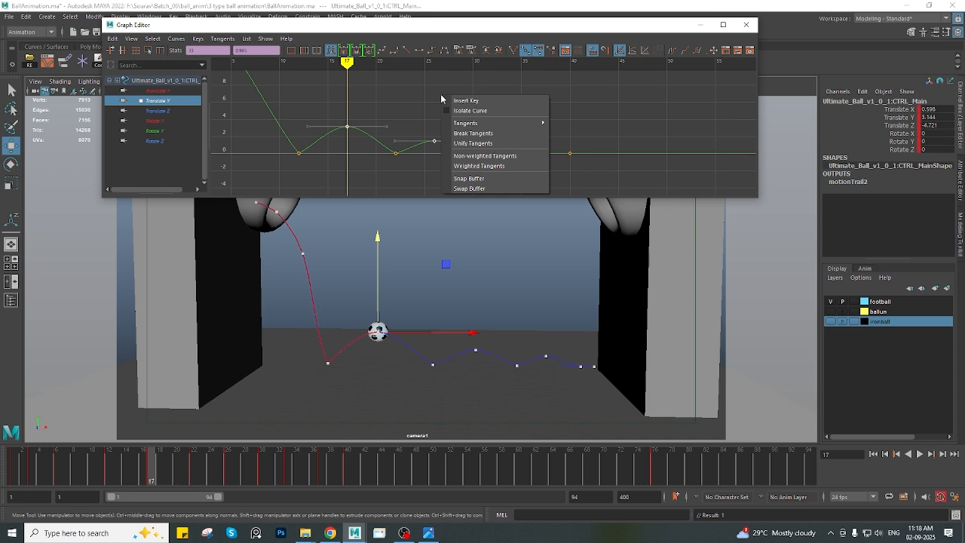
click(477, 166)
Lengthen the tangent handles of the Translate Y peak keys at frames 17, 26 and 33 to round the bounces
scroll(367, 139, up, 3)
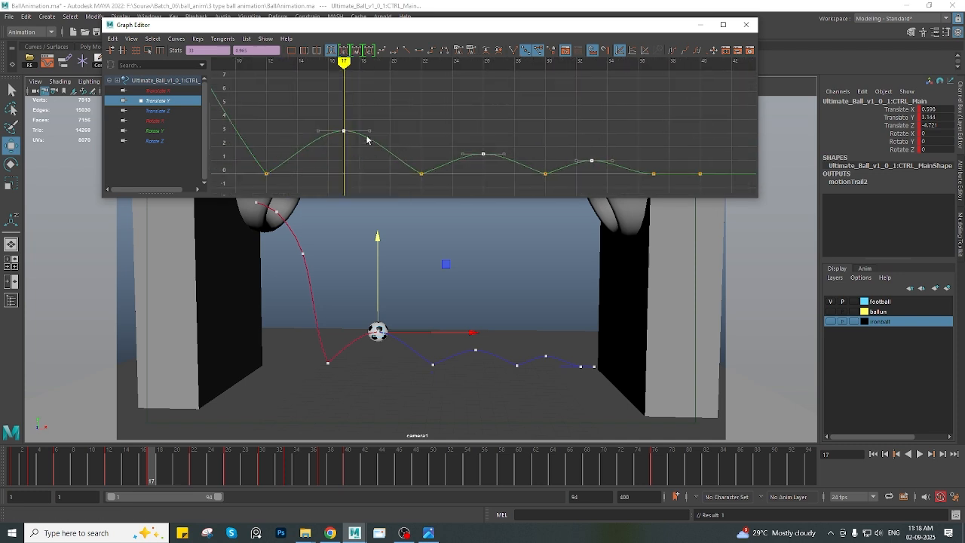
drag(365, 124, 370, 146)
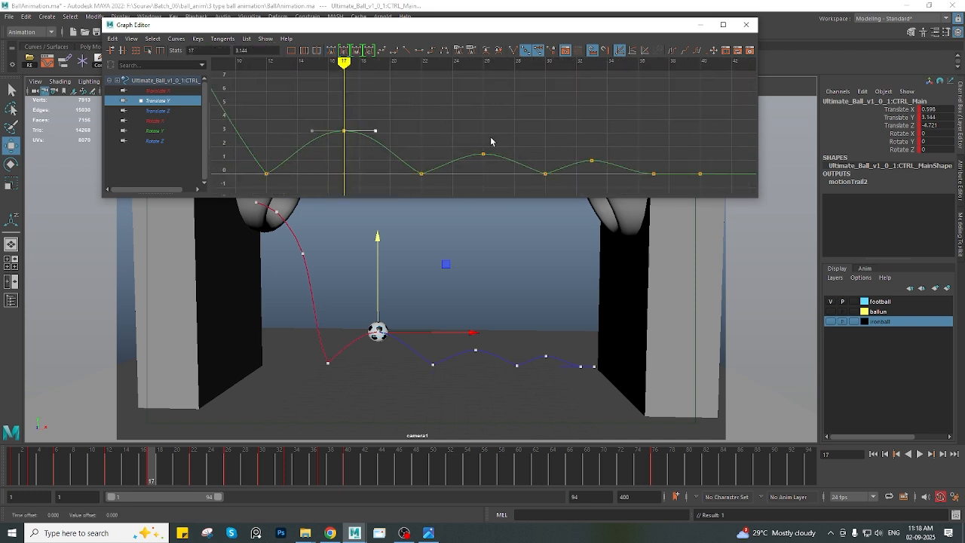
drag(494, 137, 476, 167)
middle_drag(506, 175, 435, 144)
drag(495, 126, 541, 157)
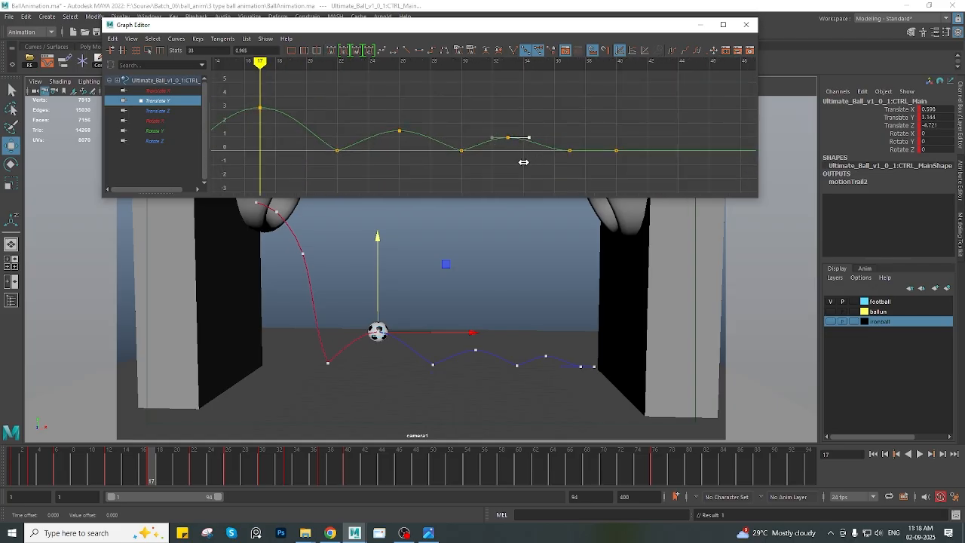
Scrub the bounces to the pillar hit at frame 40 and display the football's Translate X curve in a shorter Graph Editor window
mouse_move(162, 469)
mouse_down()
mouse_move(1, 467)
mouse_move(336, 465)
mouse_move(6, 467)
mouse_move(120, 466)
mouse_move(494, 418)
mouse_up()
mouse_move(267, 452)
mouse_down()
mouse_move(1, 453)
mouse_move(206, 452)
mouse_move(452, 367)
mouse_move(528, 411)
mouse_up()
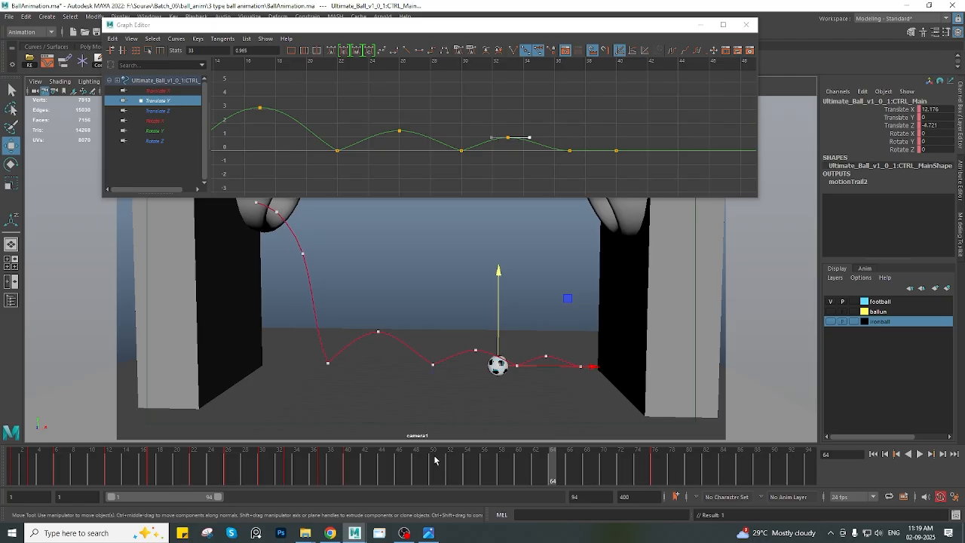
mouse_move(313, 475)
mouse_down()
mouse_move(271, 462)
mouse_move(341, 465)
mouse_move(212, 461)
mouse_move(334, 450)
mouse_move(394, 457)
mouse_move(348, 459)
mouse_move(372, 461)
mouse_move(652, 471)
mouse_move(19, 463)
mouse_move(373, 479)
mouse_up()
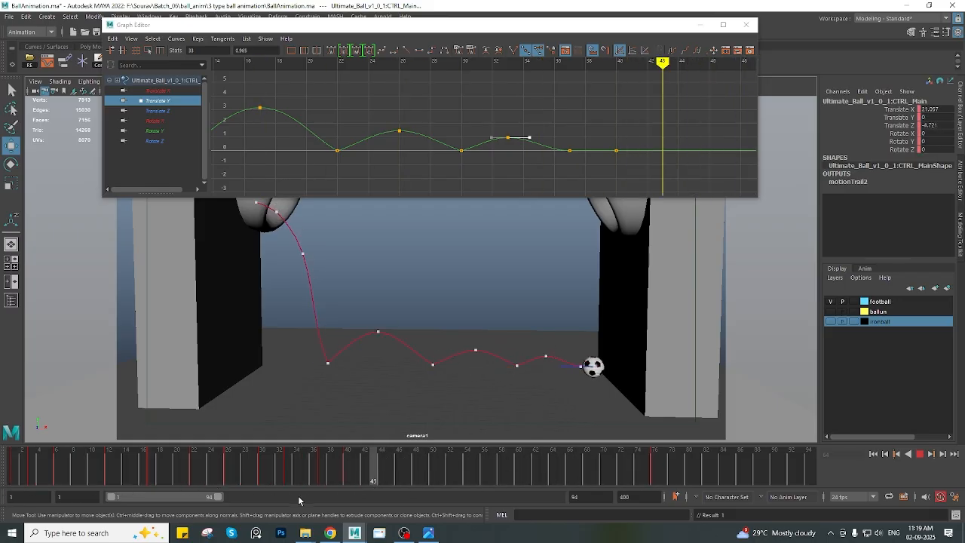
mouse_move(298, 501)
mouse_down()
mouse_move(16, 463)
mouse_move(353, 483)
mouse_move(83, 464)
mouse_move(391, 458)
mouse_move(312, 459)
mouse_move(347, 466)
mouse_up()
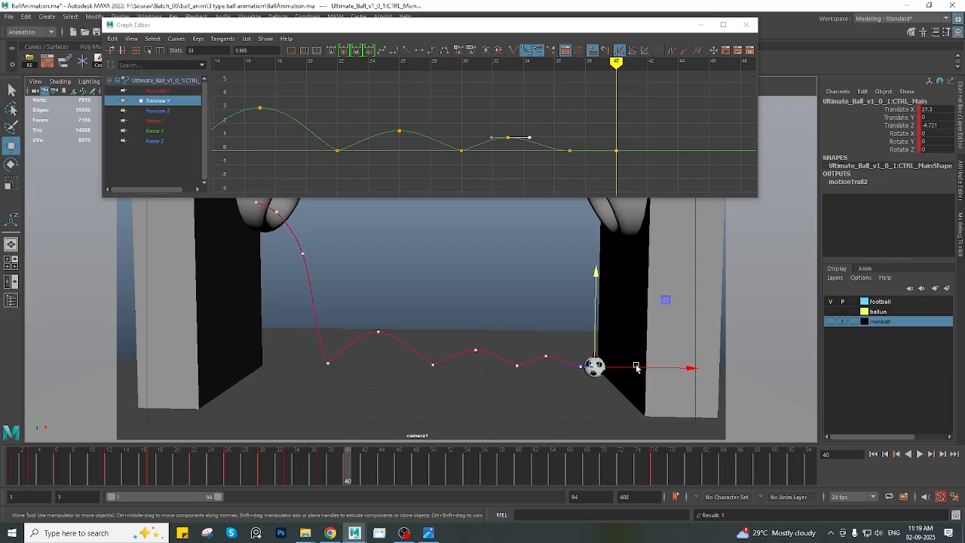
click(897, 110)
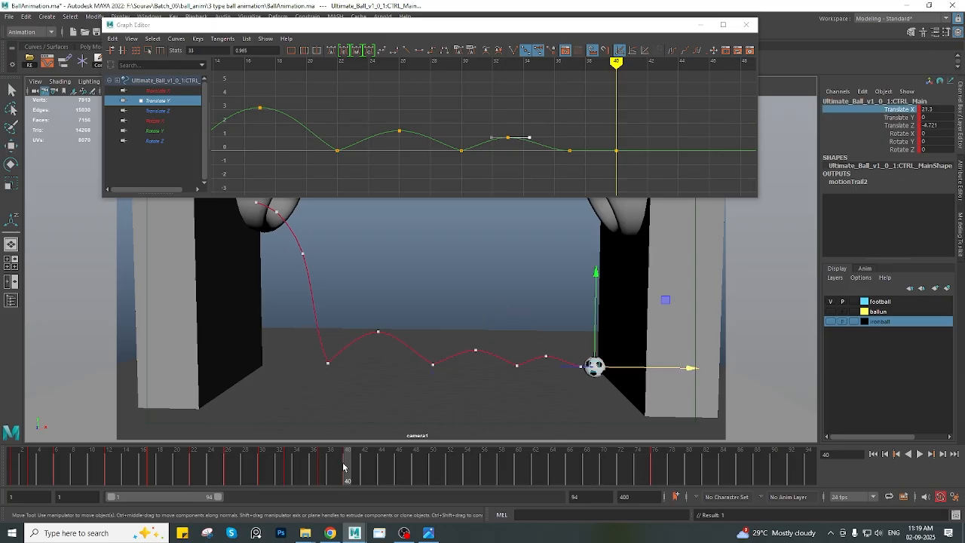
click(179, 91)
alt+middle_drag(515, 146, 465, 148)
scroll(465, 148, down, 4)
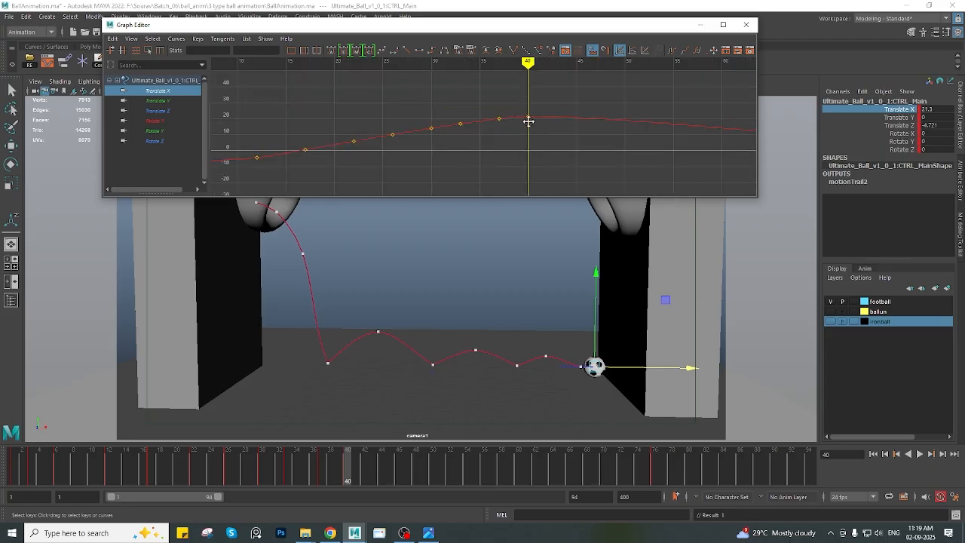
alt+middle_drag(528, 122, 504, 128)
alt+middle_drag(409, 151, 488, 138)
scroll(488, 138, down, 3)
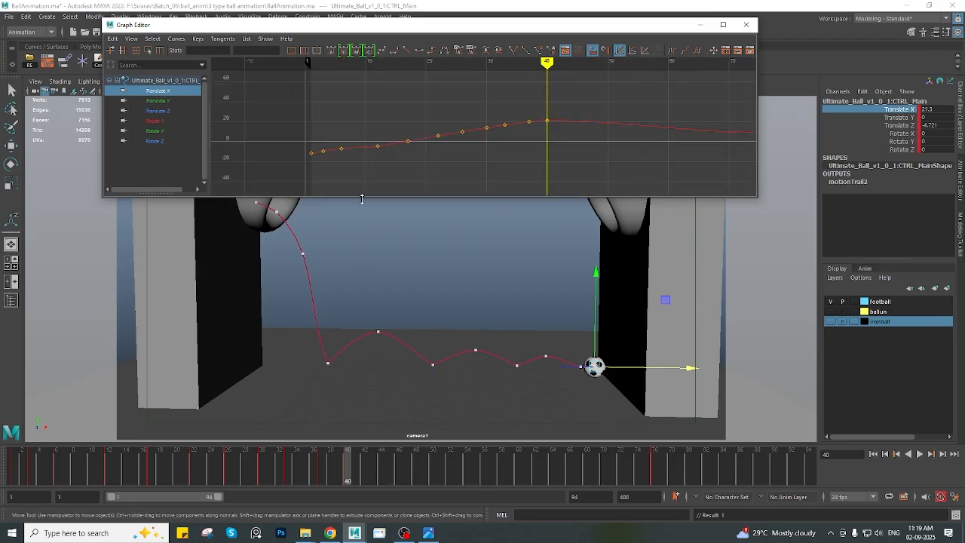
drag(361, 198, 361, 149)
Check the football's travel from frame 12 to 40 and delete the Translate X keys between those two frames
key(alt+shift+v)
key(alt+v)
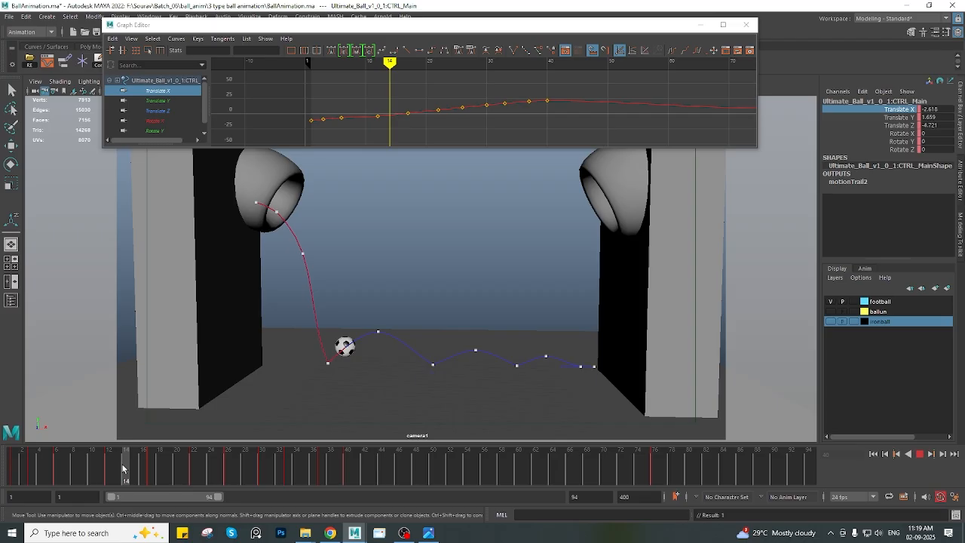
mouse_move(123, 468)
mouse_down()
mouse_move(92, 469)
mouse_move(110, 468)
mouse_up()
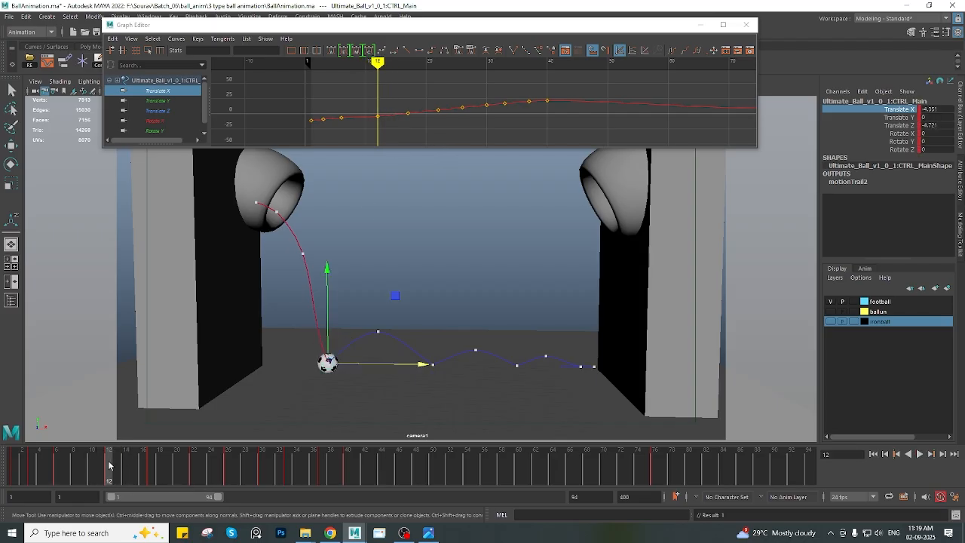
drag(136, 479, 347, 469)
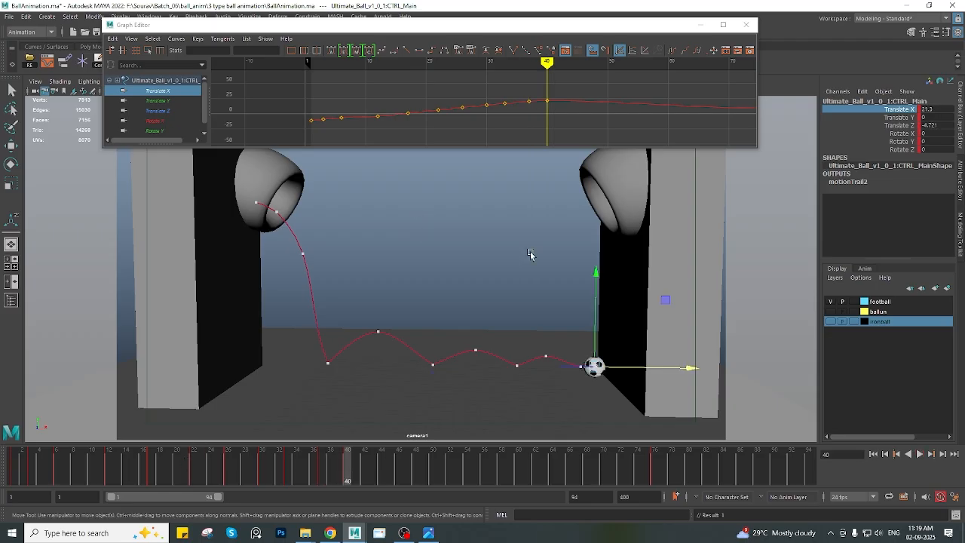
click(547, 100)
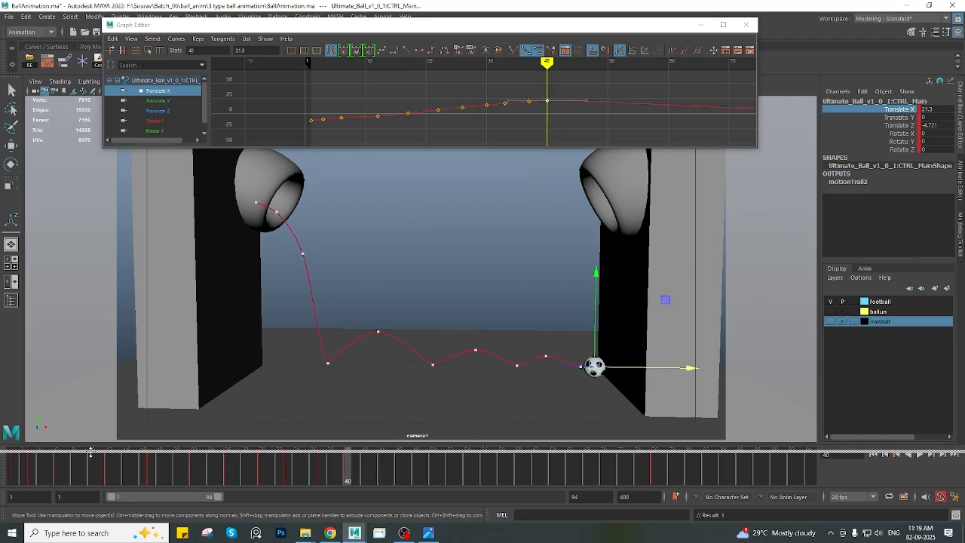
drag(91, 453, 107, 471)
click(377, 115)
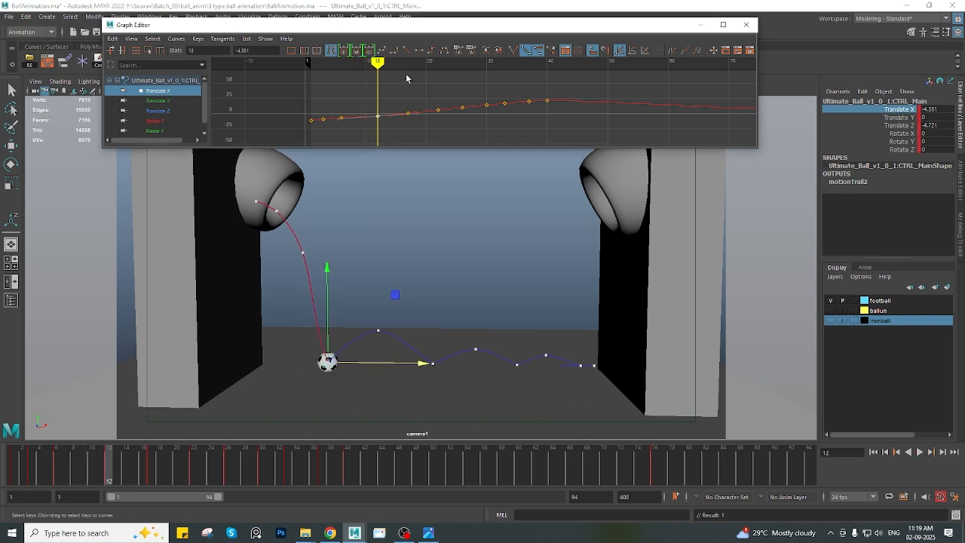
drag(398, 77, 533, 130)
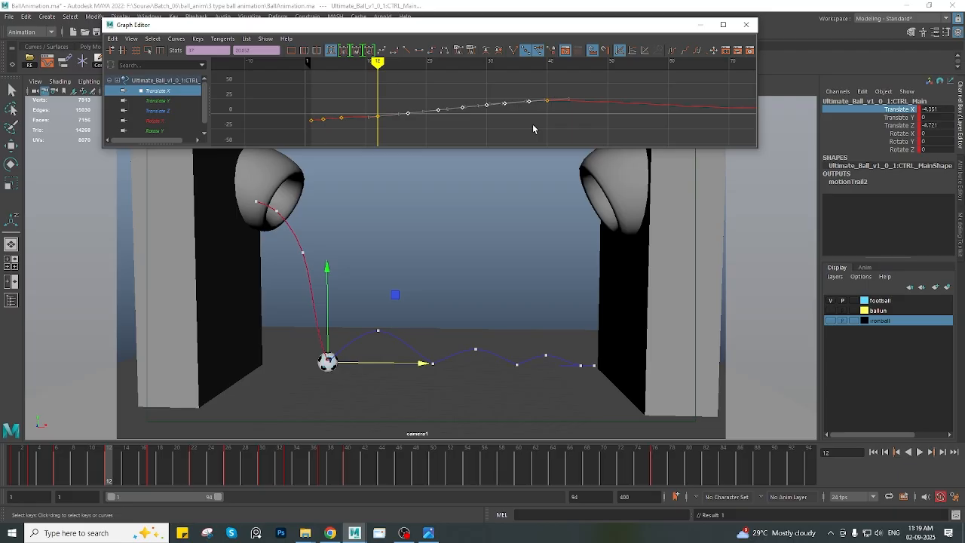
key(Delete)
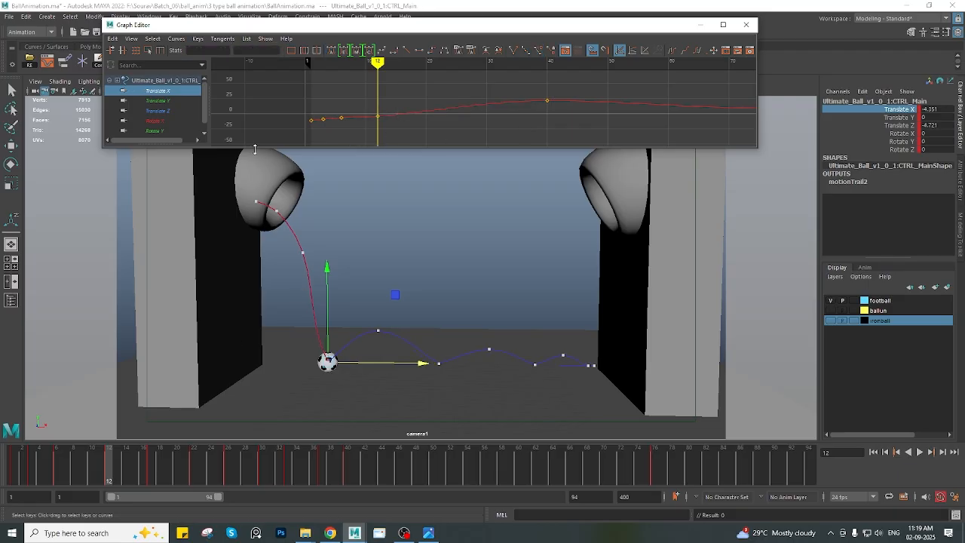
drag(376, 363, 410, 363)
key(ctrl+z)
key(ctrl+z)
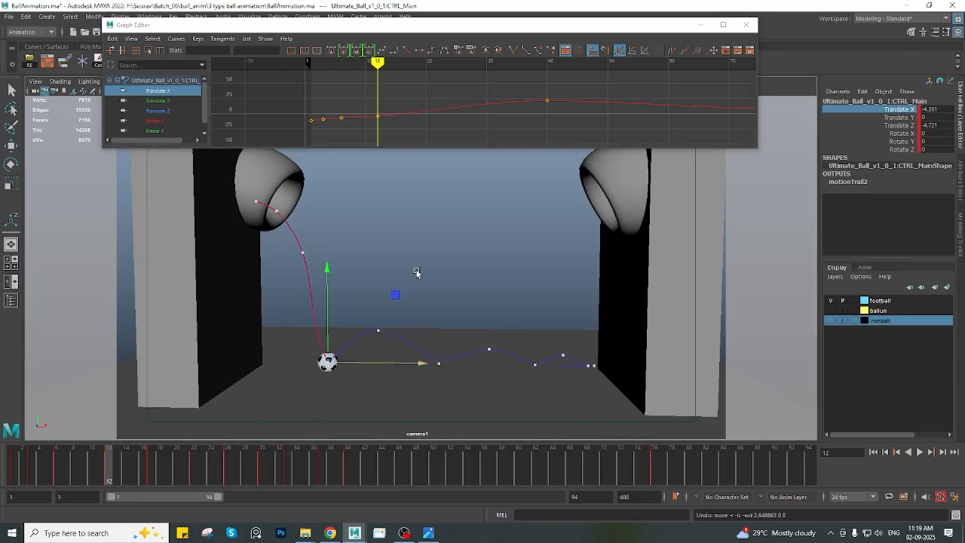
Scrub the football to the pillar hit at frame 40 and select its Translate X key there
drag(395, 84, 454, 121)
drag(525, 133, 520, 132)
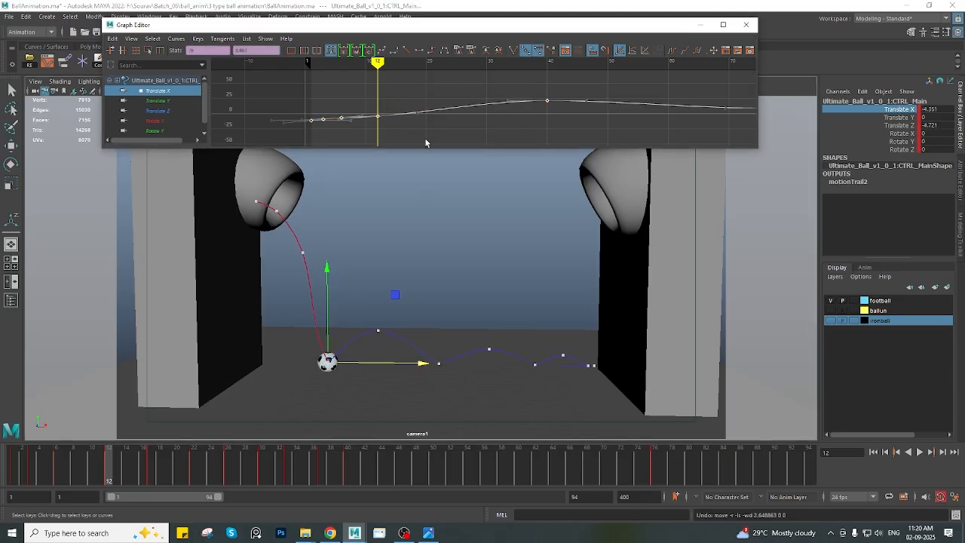
mouse_move(233, 474)
mouse_down()
mouse_move(397, 463)
mouse_move(254, 477)
mouse_move(352, 459)
mouse_move(365, 463)
mouse_move(280, 474)
mouse_move(595, 474)
mouse_move(10, 480)
mouse_move(234, 481)
mouse_move(345, 468)
mouse_up()
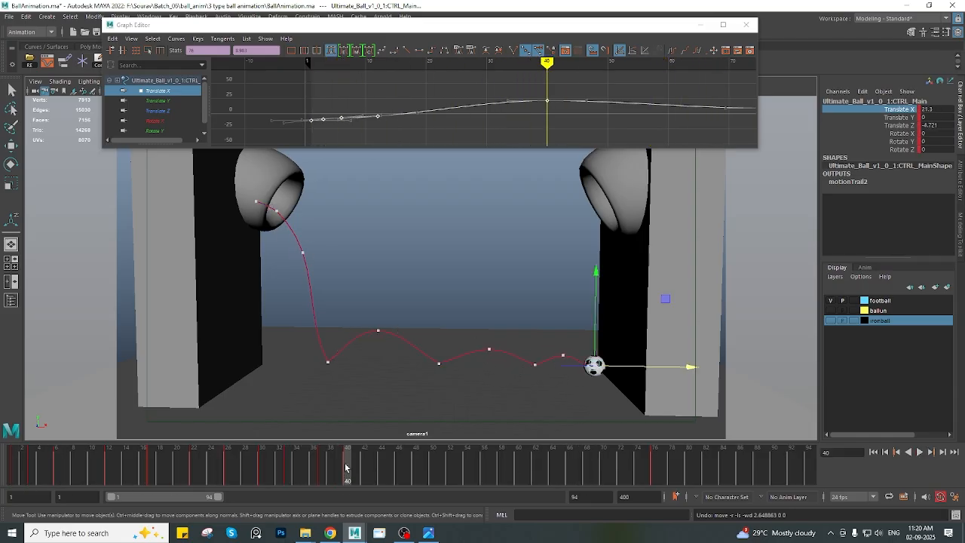
drag(539, 91, 590, 121)
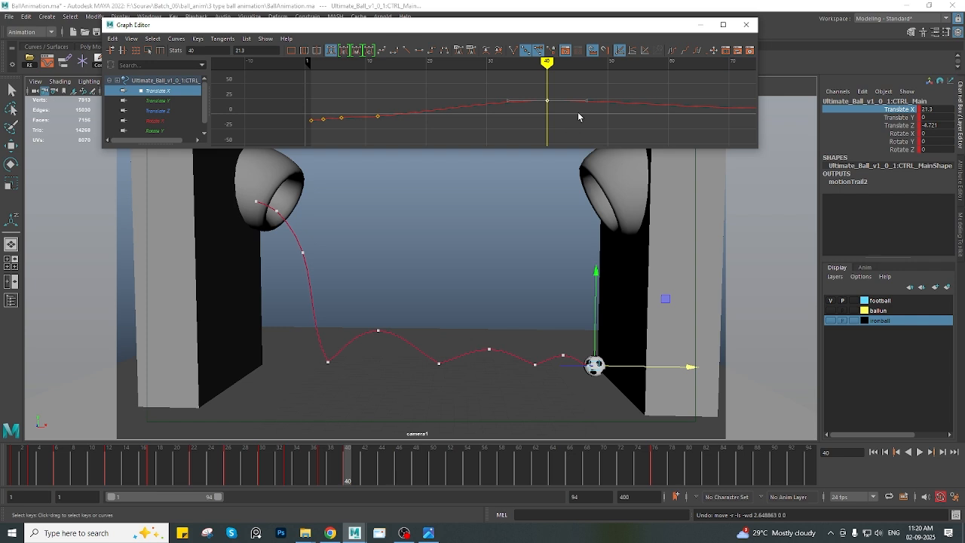
key(a)
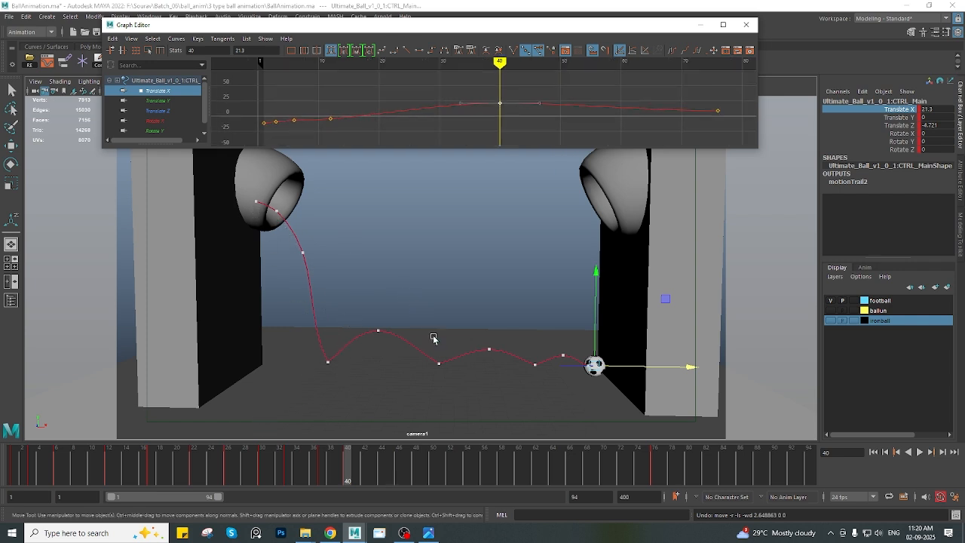
Inspect the football's ground contact at frame 22 on the motion trail and Translate Y curve, then clear the selection
click(438, 363)
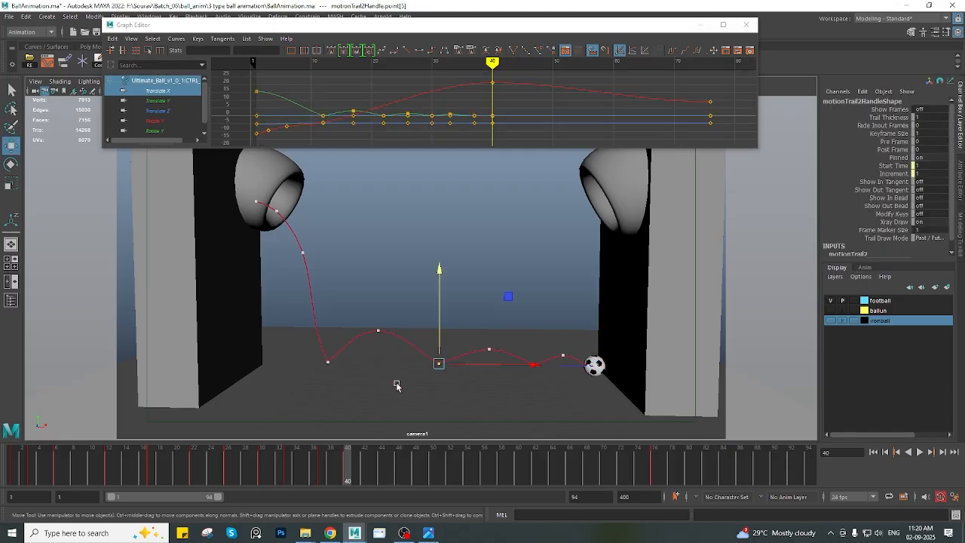
click(179, 111)
click(174, 100)
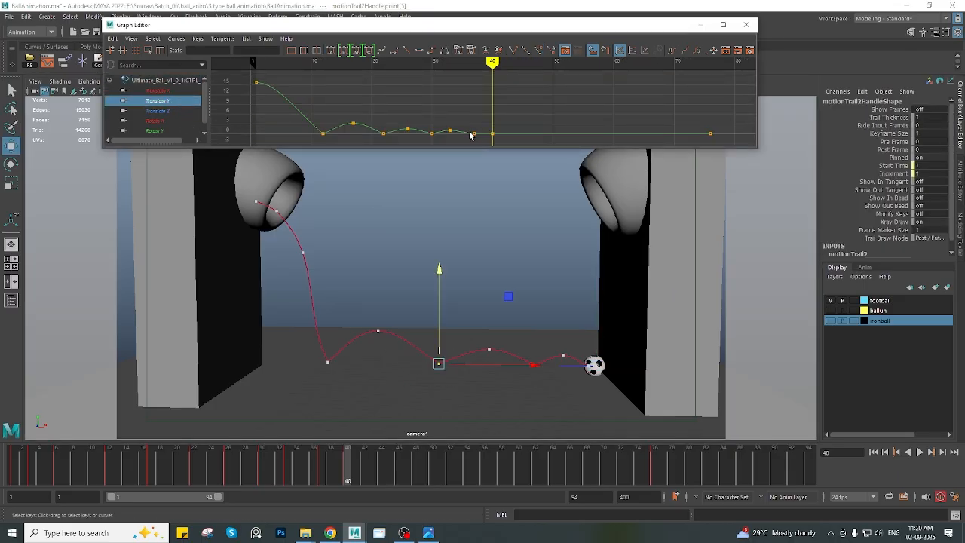
click(384, 134)
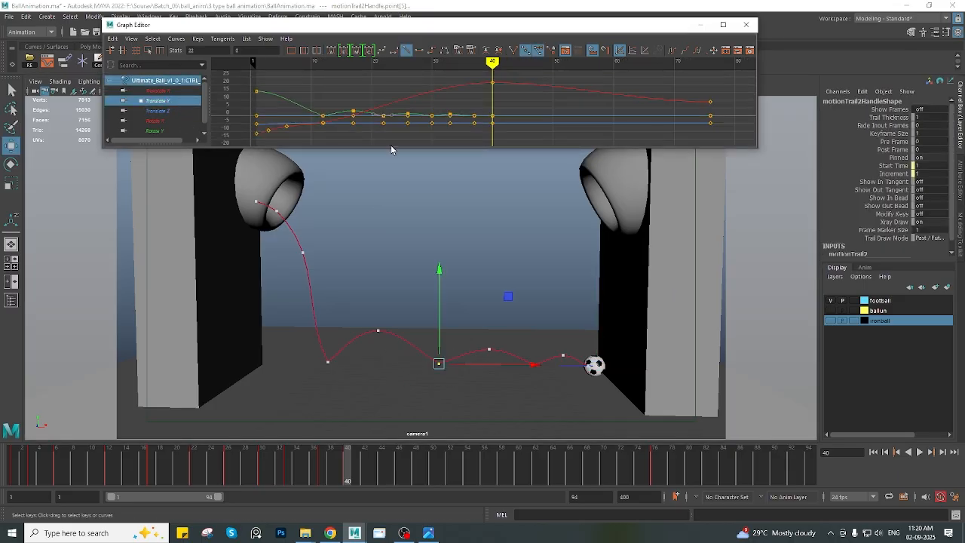
click(174, 102)
click(422, 281)
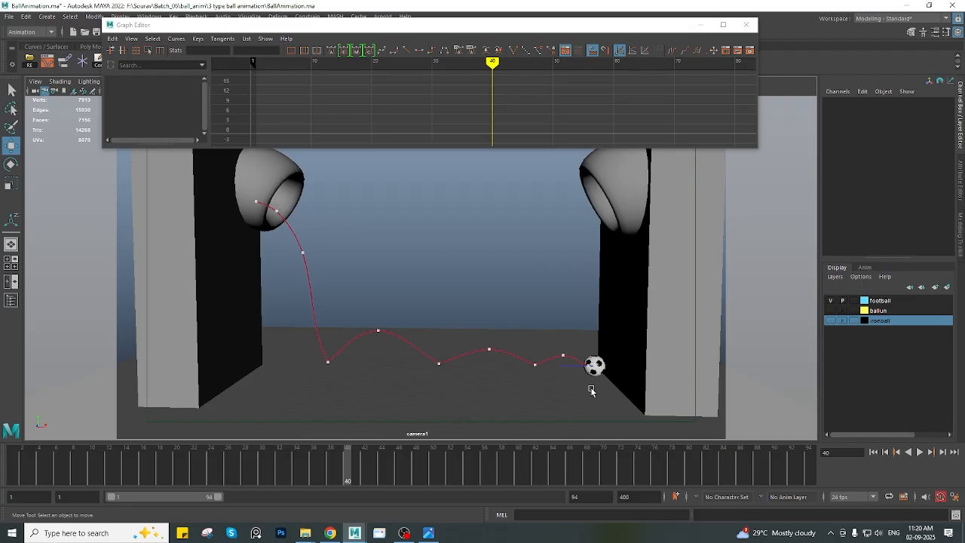
Switch to the side-by-side camera and perspective views, select the football's main control and show its Translate Y curve with the pillar in sight
key(space)
click(776, 293)
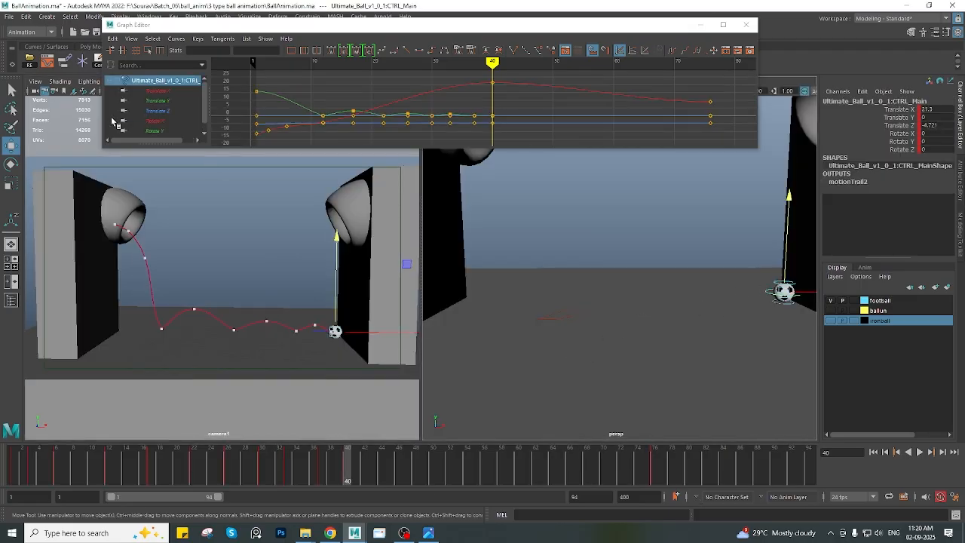
click(157, 100)
alt+middle_drag(418, 129, 380, 104)
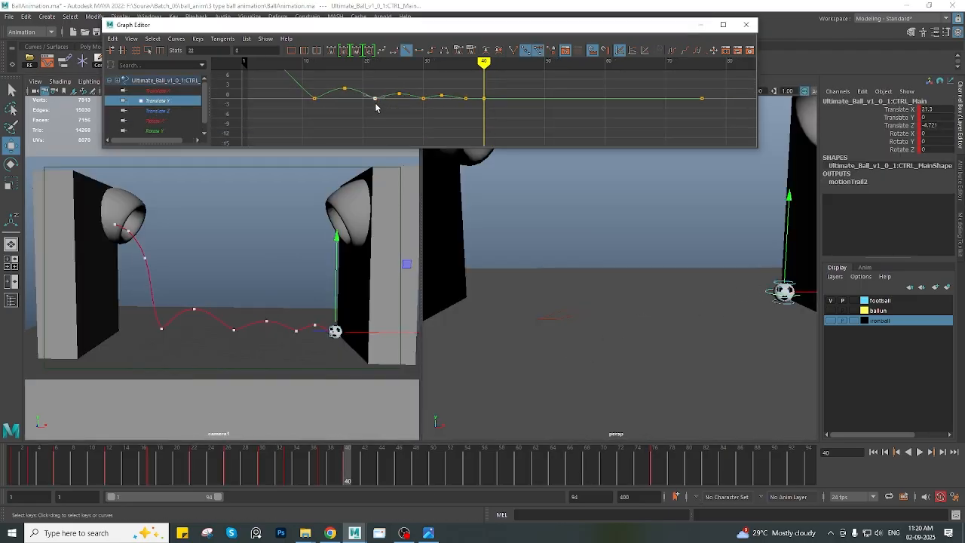
alt+right_drag(375, 107, 419, 109)
alt+middle_drag(419, 121, 386, 129)
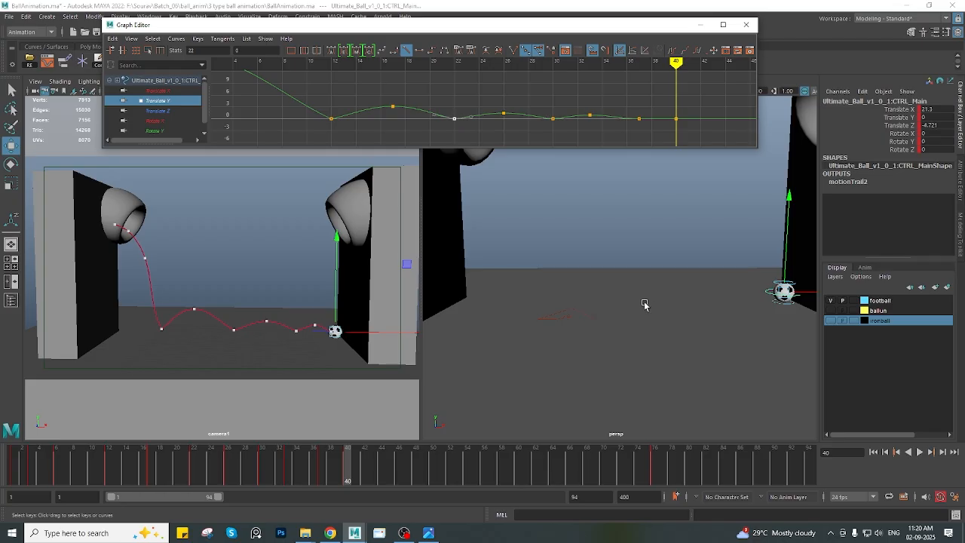
alt+drag(644, 304, 546, 253)
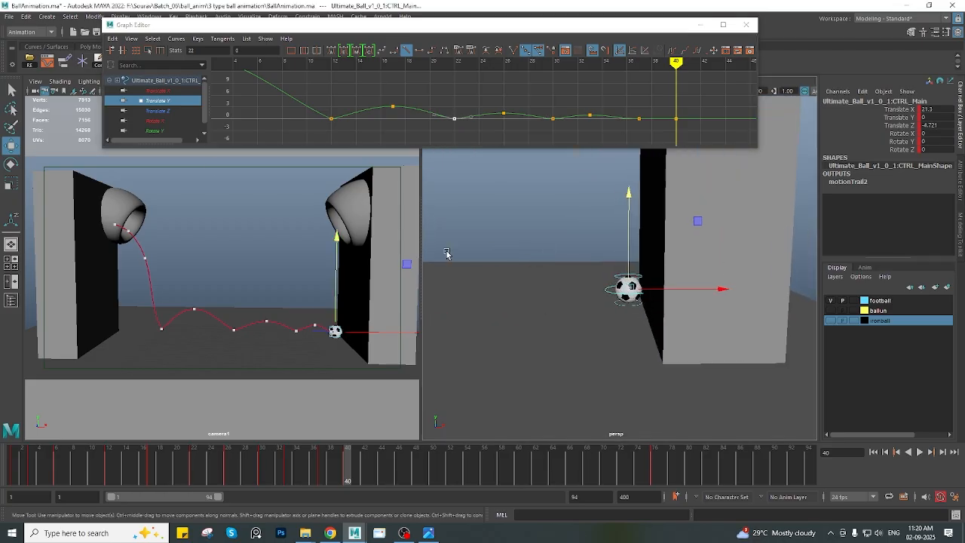
Display the Translate X curve, undo the last key edit and scrub around the pillar hit at frame 40
click(175, 91)
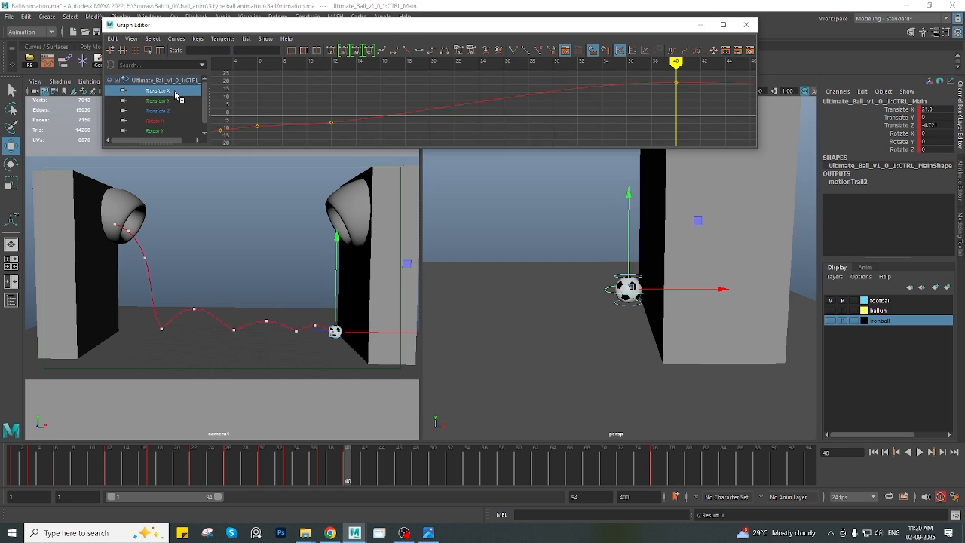
scroll(586, 111, down, 3)
alt+middle_drag(585, 110, 533, 118)
key(ctrl+z)
mouse_move(310, 480)
mouse_down()
mouse_move(266, 460)
mouse_move(355, 467)
mouse_move(306, 472)
mouse_move(346, 467)
mouse_up()
scroll(576, 116, down, 3)
alt+middle_drag(568, 114, 517, 111)
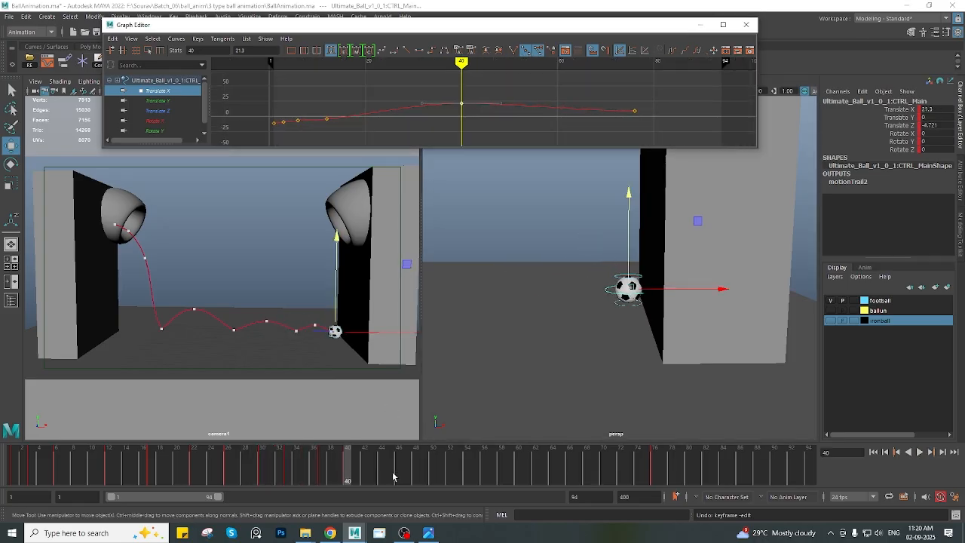
mouse_move(396, 475)
mouse_down()
mouse_move(405, 475)
mouse_move(348, 474)
mouse_up()
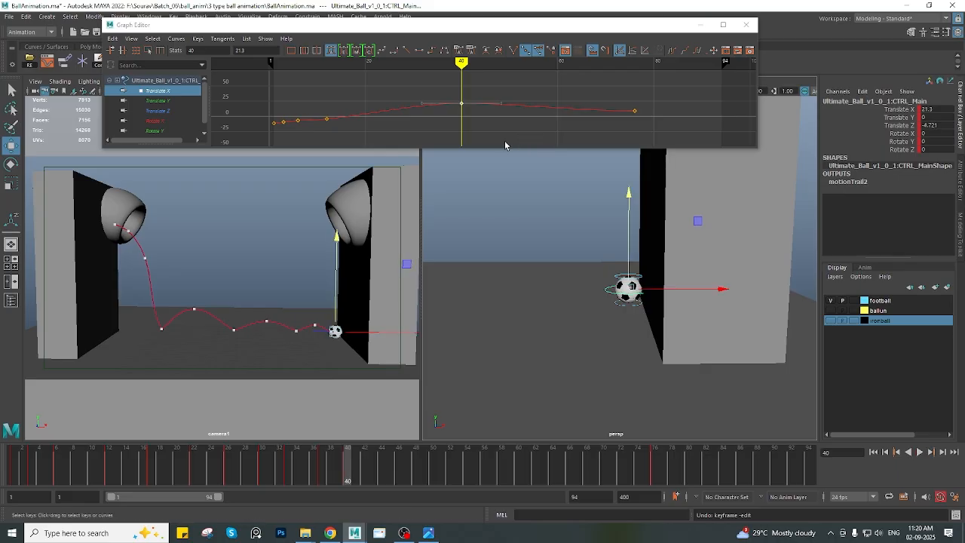
Try linear tangents on the Translate X key at frame 40 and play back the football's pillar hit and rebound
drag(414, 85, 510, 130)
click(405, 51)
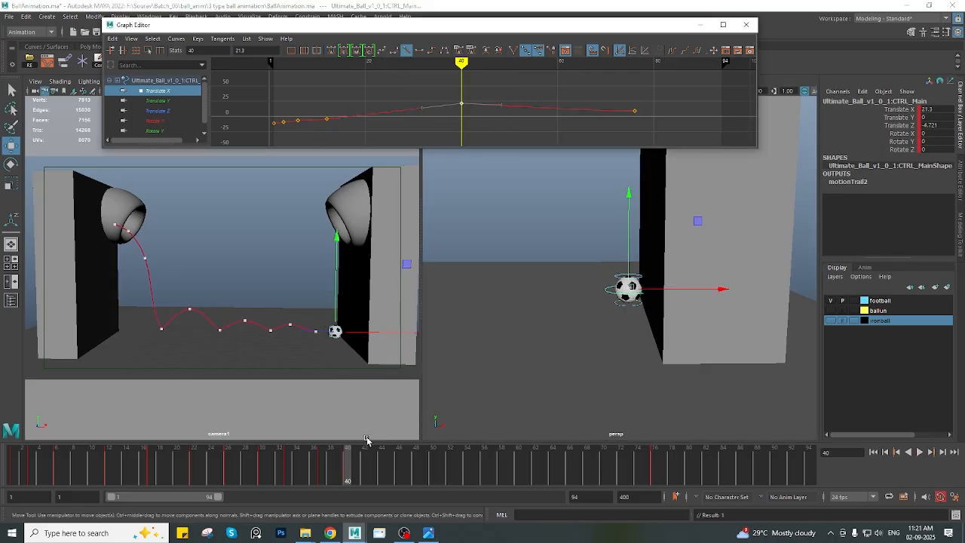
drag(332, 471, 195, 510)
click(921, 454)
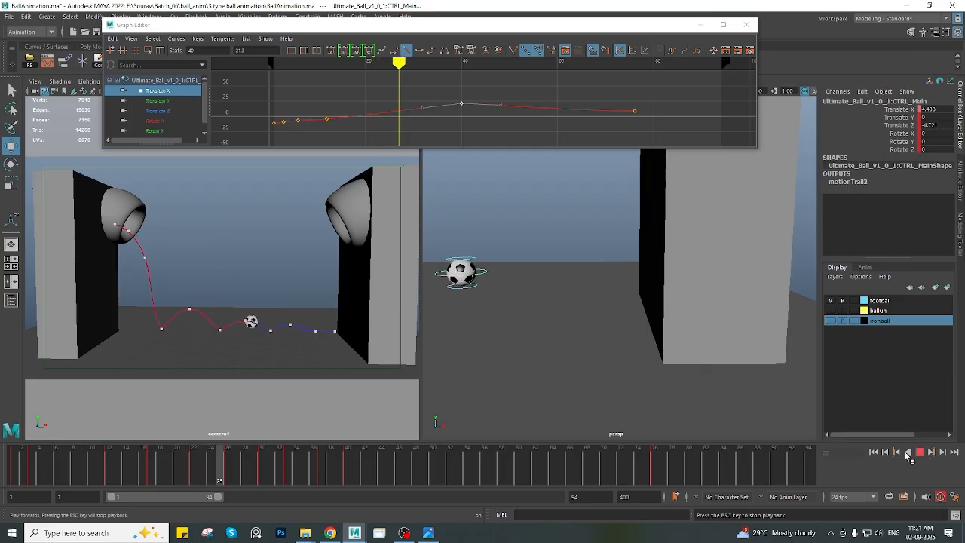
click(56, 483)
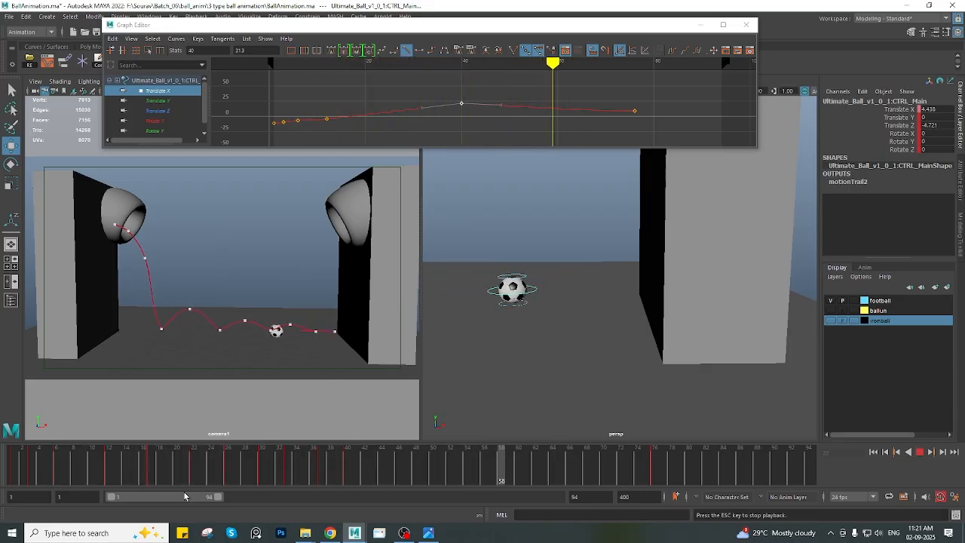
drag(330, 464, 179, 460)
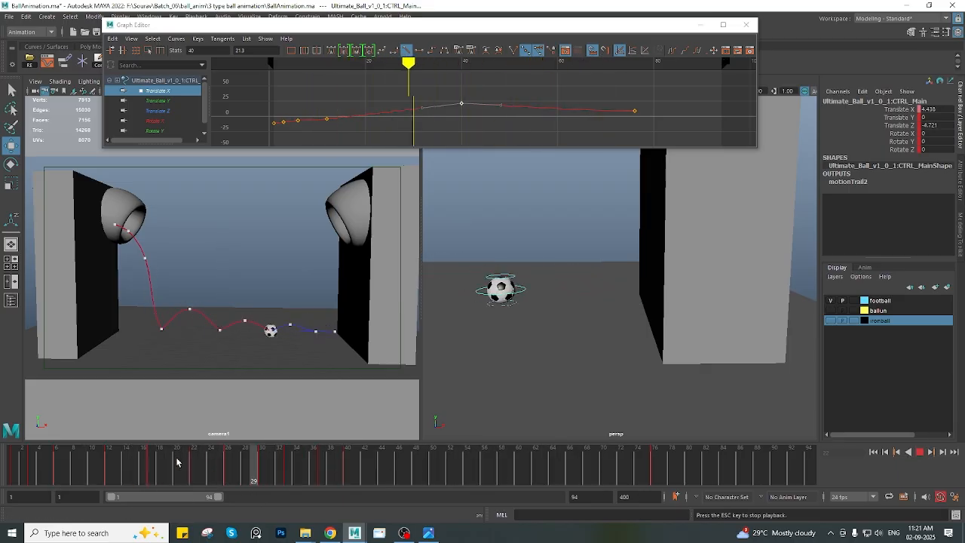
click(333, 458)
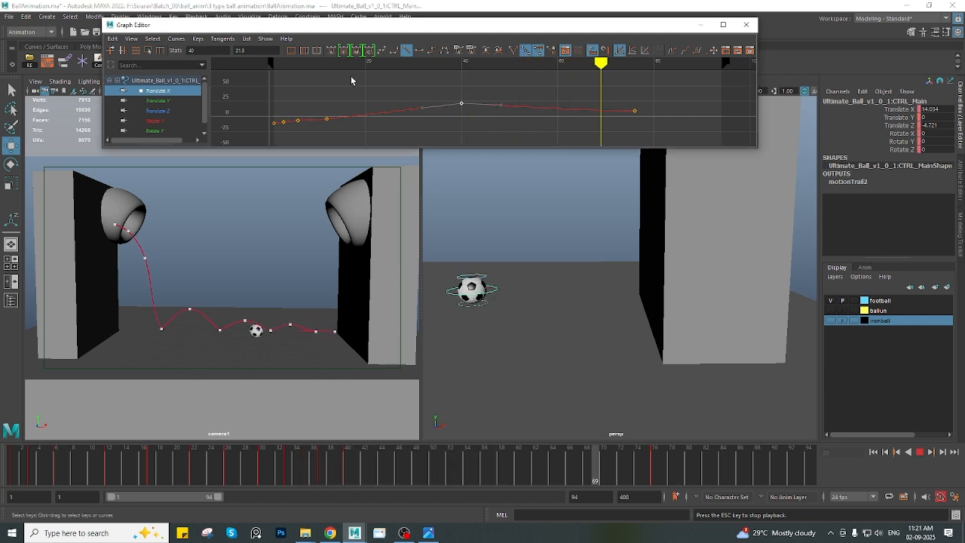
Return the Translate X key at frame 40 to auto tangents and compare the pillar hit during playback
click(331, 50)
click(151, 461)
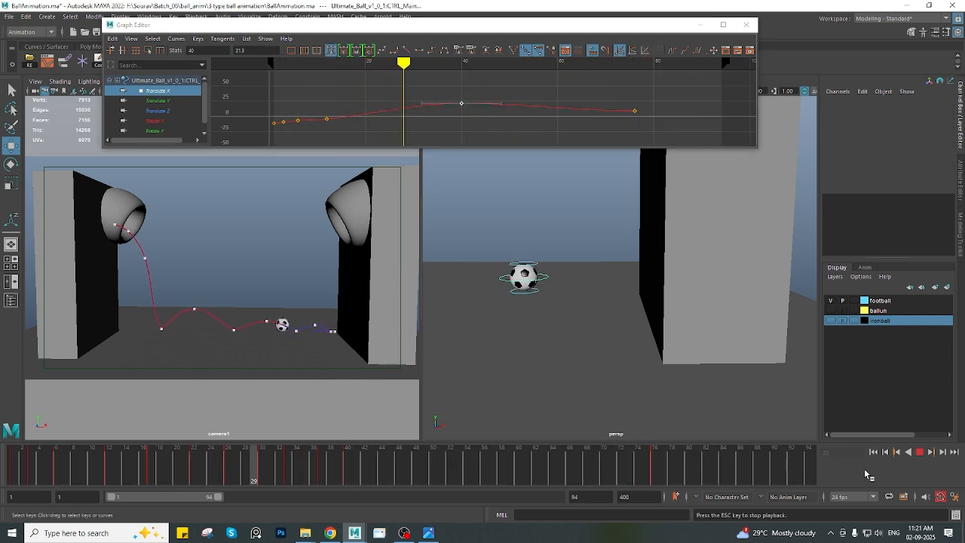
click(325, 455)
click(202, 452)
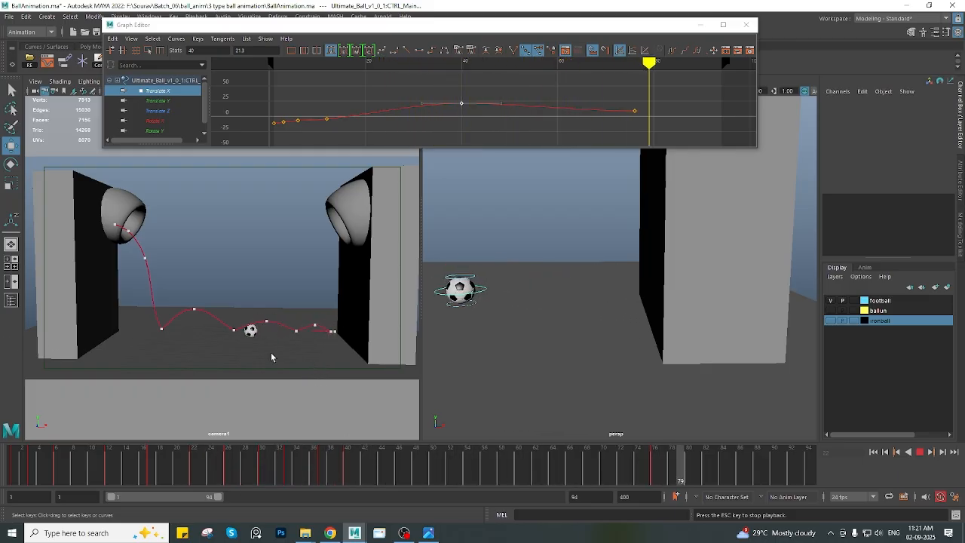
click(243, 458)
click(240, 459)
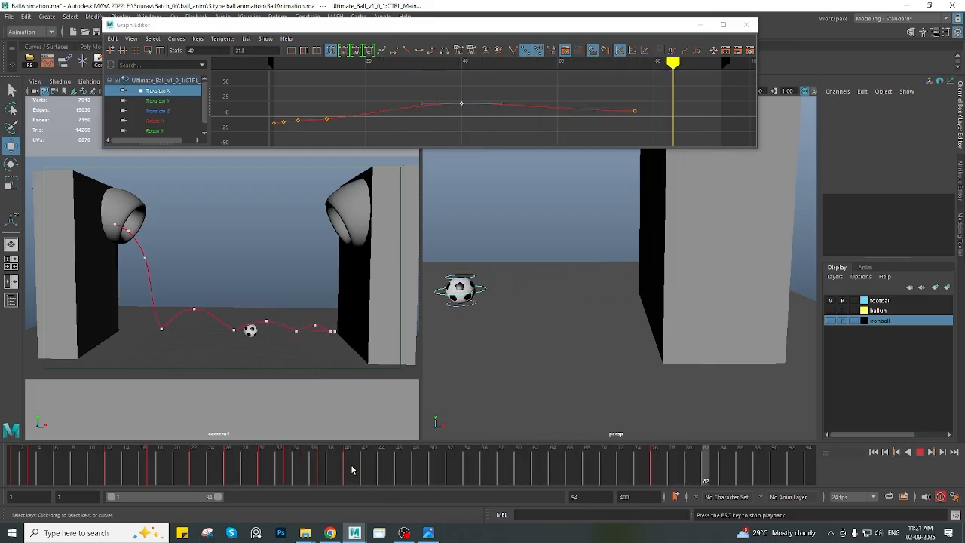
mouse_move(351, 466)
mouse_down()
mouse_move(289, 465)
mouse_move(382, 478)
mouse_move(356, 476)
mouse_up()
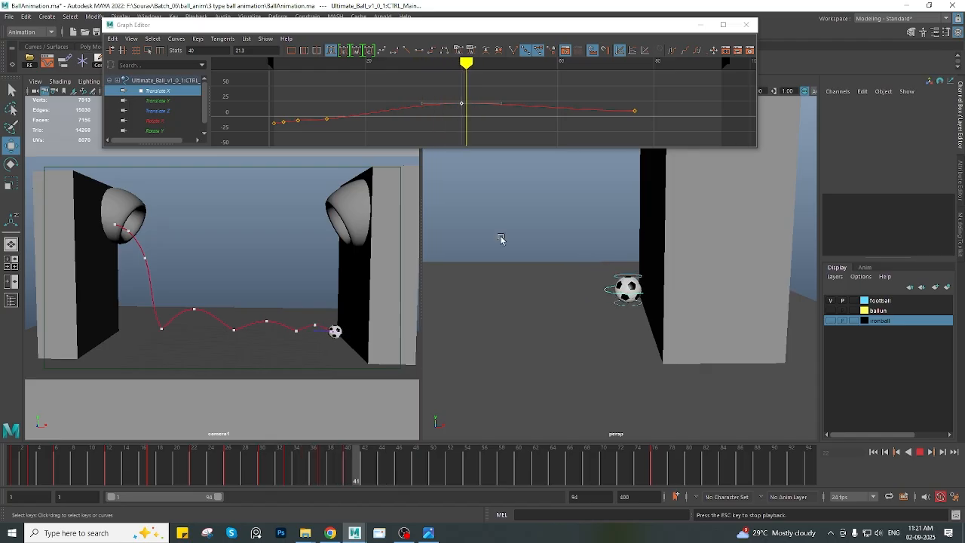
Apply linear tangents to the Translate X key at frame 40, review the hit in playback and stop it
click(465, 121)
click(406, 51)
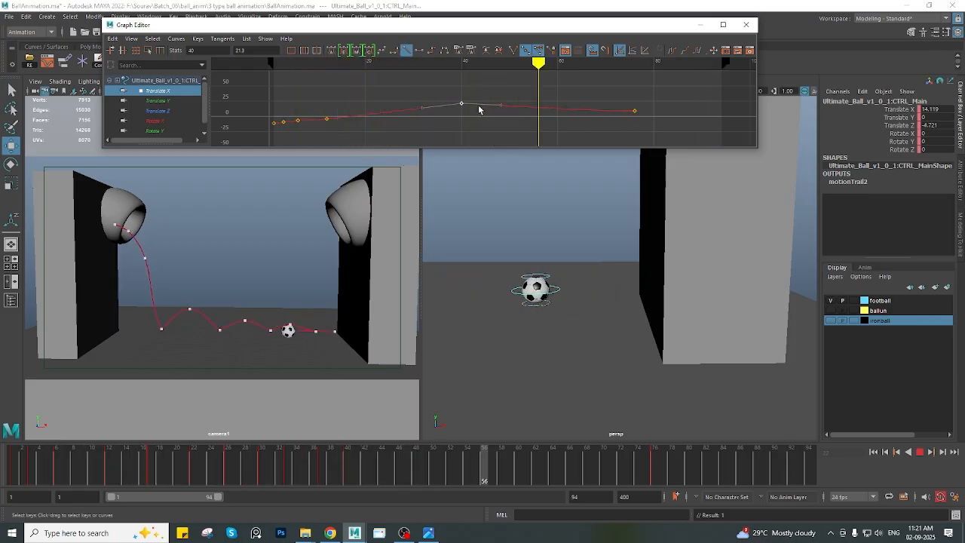
click(448, 93)
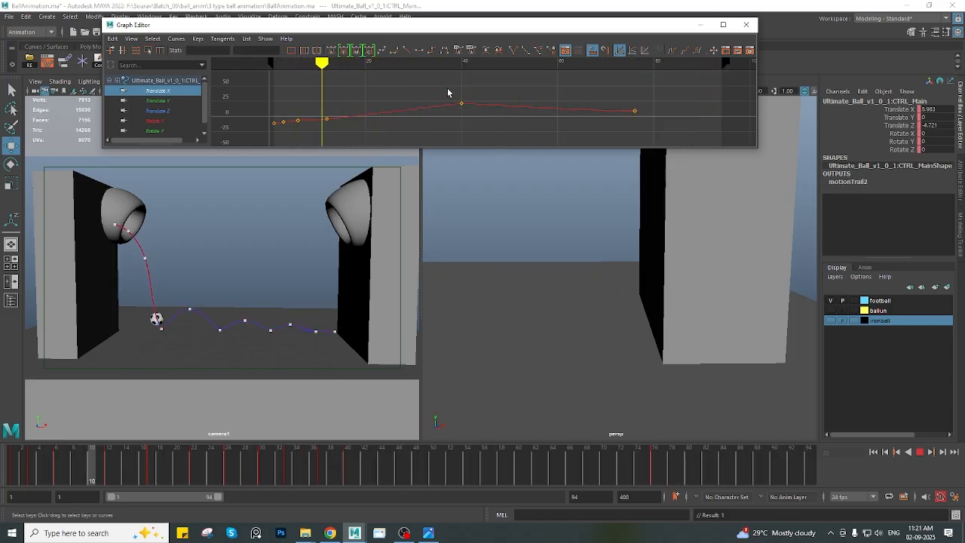
click(461, 103)
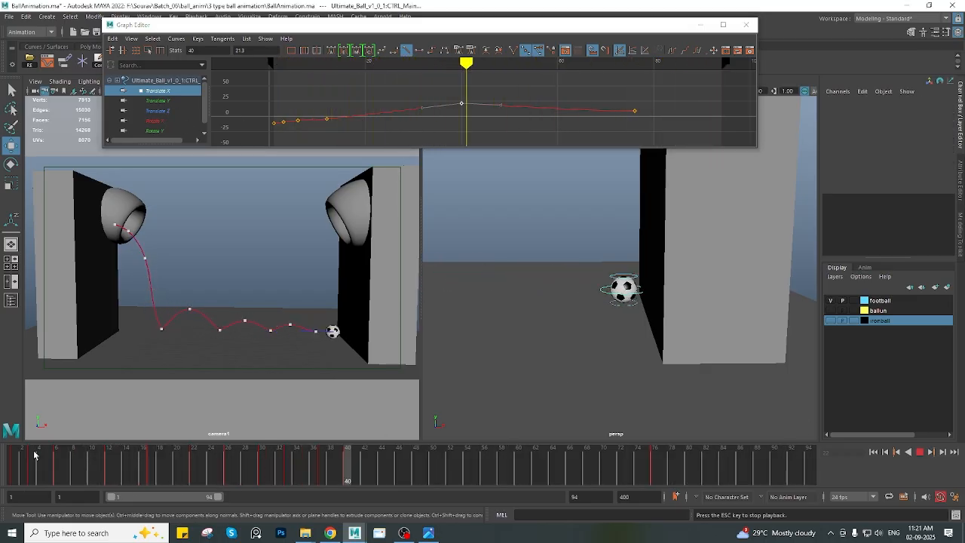
key(Escape)
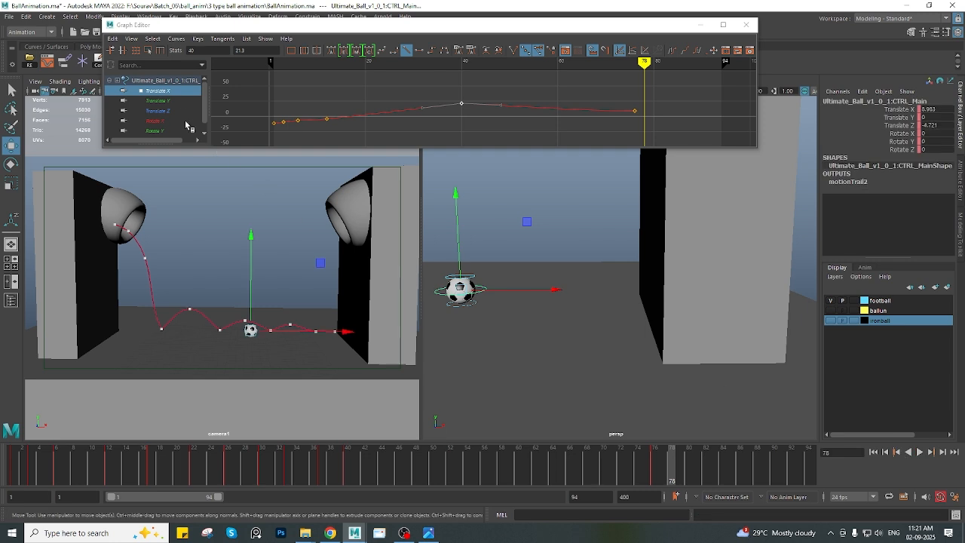
Display the Translate Y curve and select the ground-contact keys at frames 12, 22 and 30
click(159, 100)
alt+middle_drag(279, 130, 325, 111)
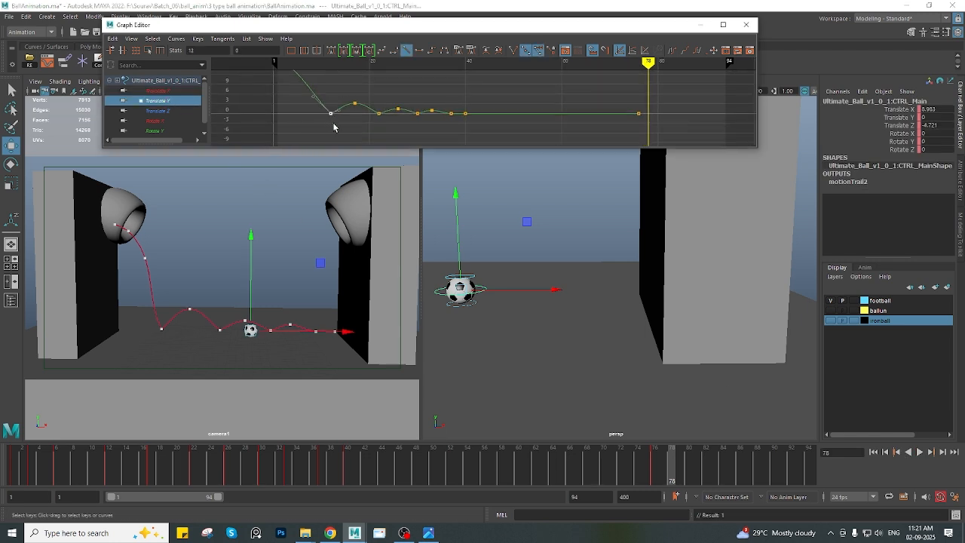
alt+right_drag(334, 127, 478, 119)
alt+middle_drag(484, 104, 402, 139)
shift+drag(411, 100, 422, 116)
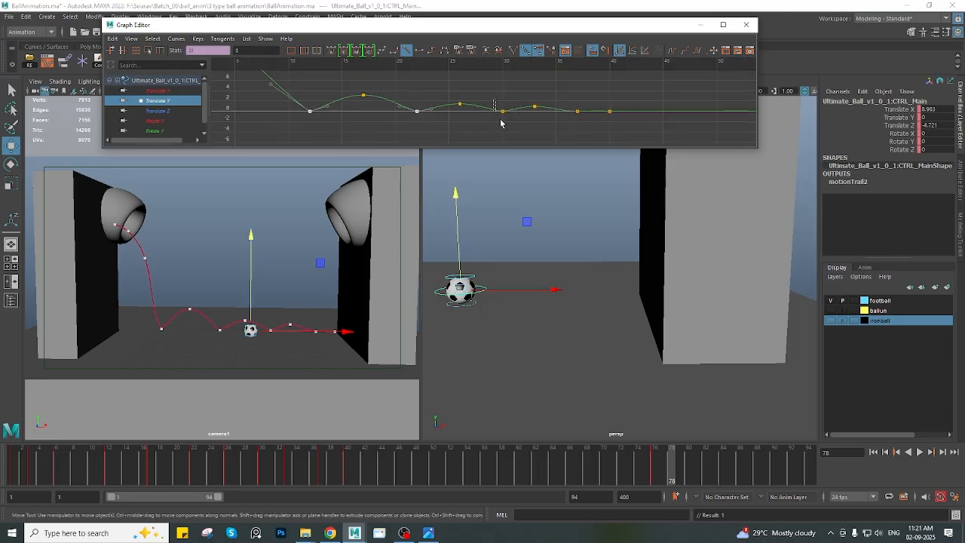
key(f)
scroll(482, 130, down, 3)
key(f)
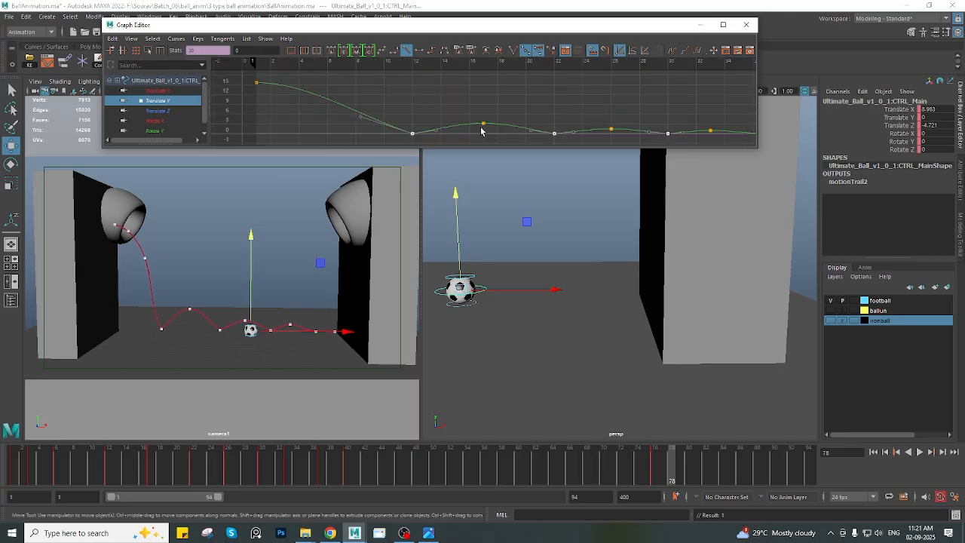
alt+shift+right_drag(495, 141, 403, 143)
scroll(524, 122, up, 5)
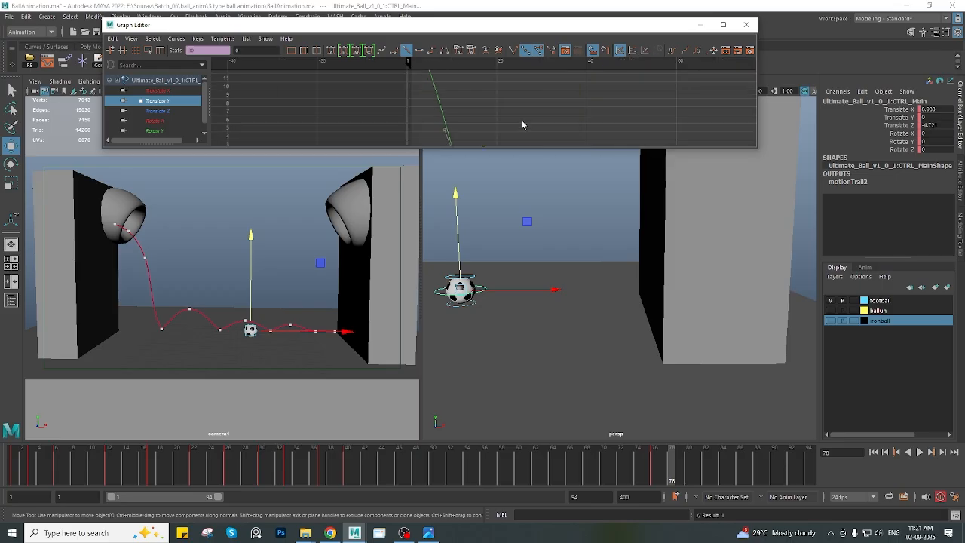
Reshape the incoming and outgoing tangent handles of the Translate Y key at frame 12 for a sharper ground contact
alt+middle_drag(523, 125, 487, 63)
scroll(450, 125, up, 6)
alt+middle_drag(378, 115, 453, 112)
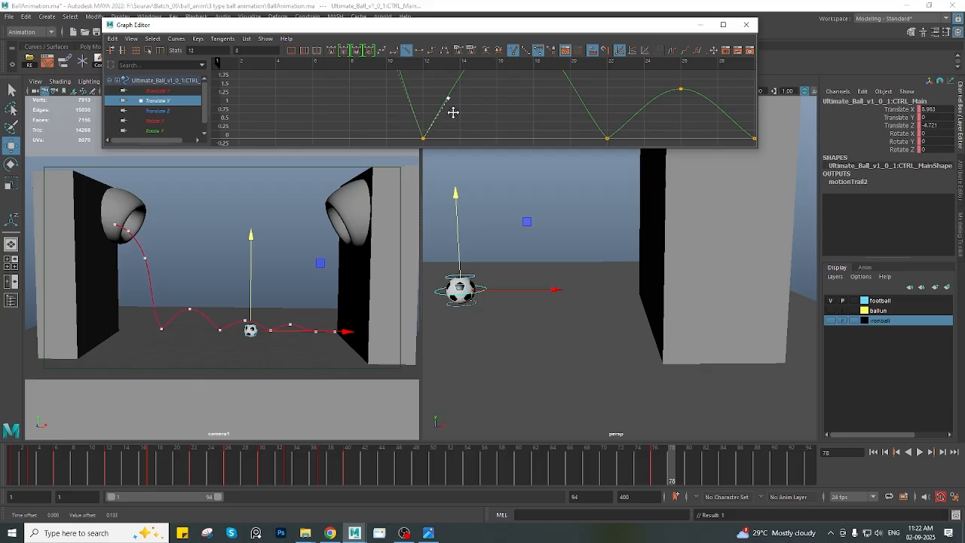
scroll(416, 99, down, 6)
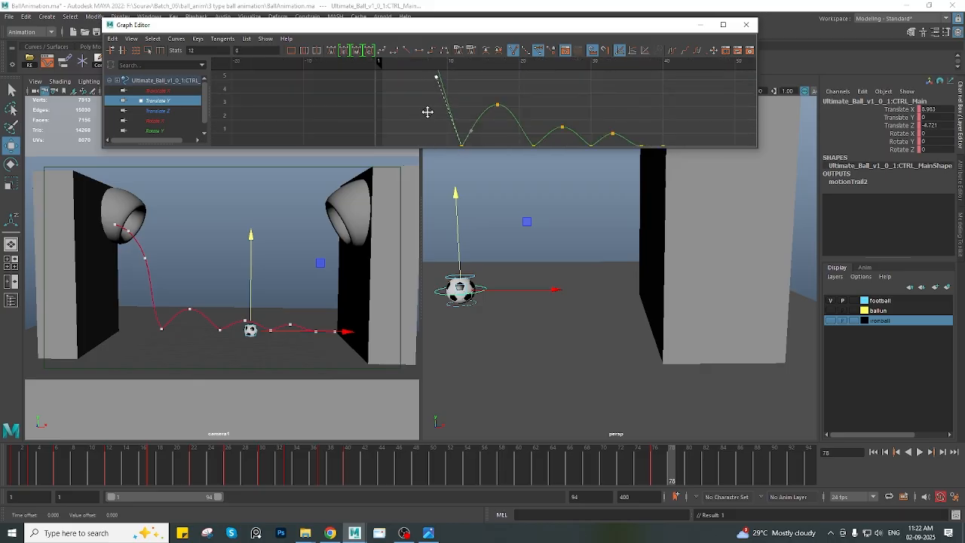
alt+middle_drag(433, 110, 371, 83)
Adjust the tangent handles of the Translate Y ground-contact keys from frame 22 through frame 37
drag(459, 107, 483, 130)
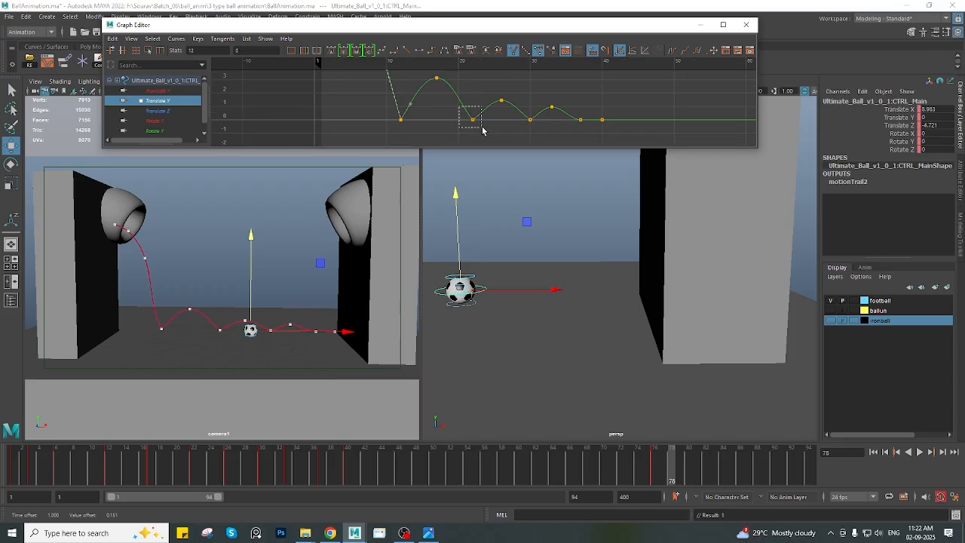
scroll(450, 107, up, 4)
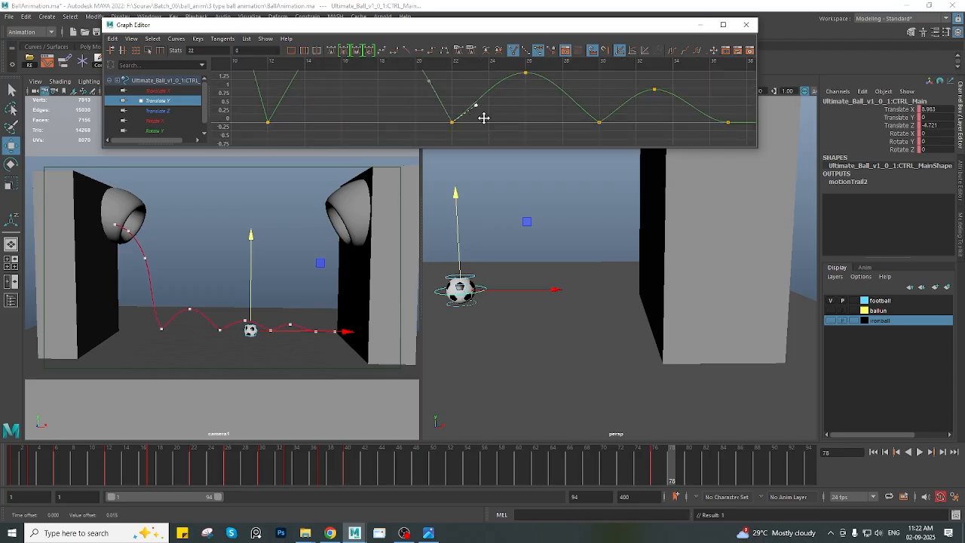
alt+middle_drag(481, 114, 465, 96)
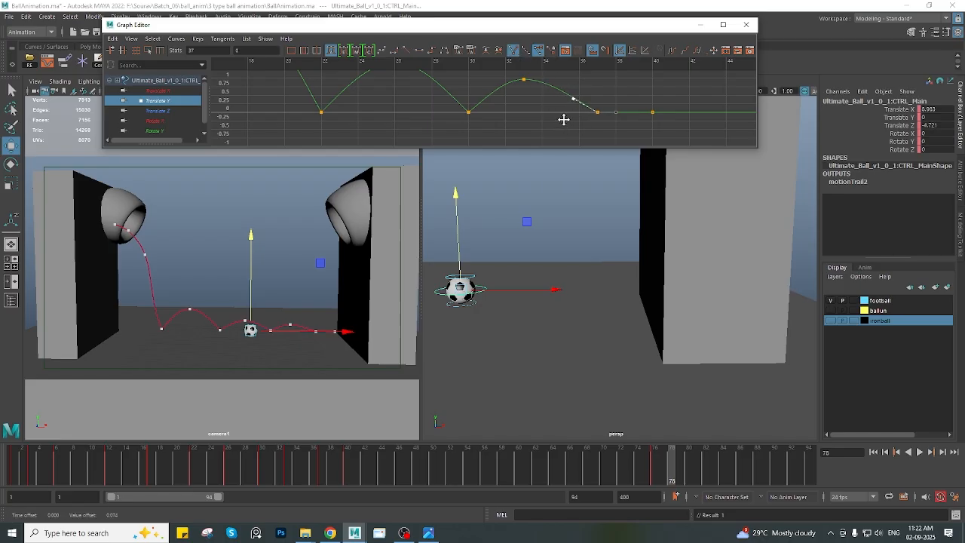
Play the animation, go to frame 33 and lower the Translate Y bounce peak there to about 0.61
alt+right_drag(558, 122, 450, 119)
key(alt+v)
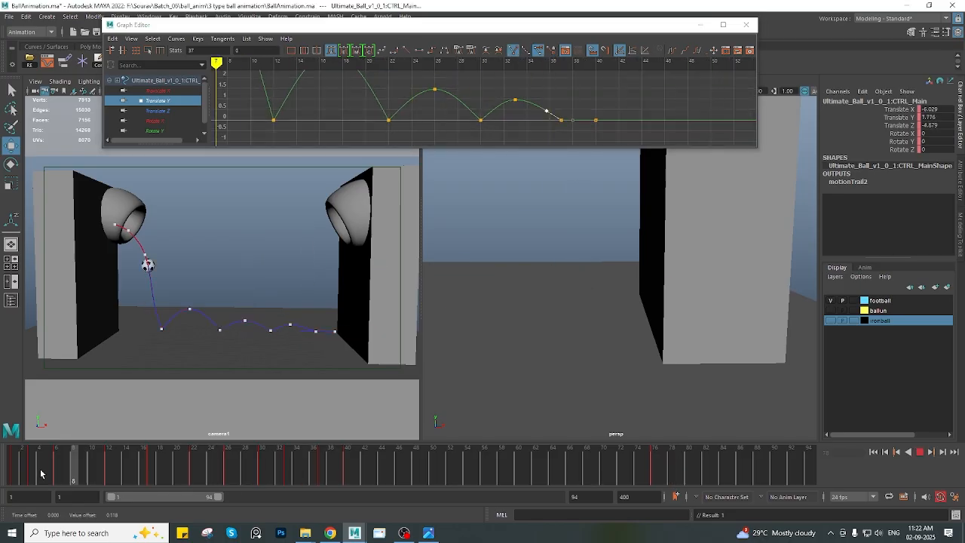
mouse_move(295, 470)
mouse_down()
mouse_move(318, 470)
mouse_move(289, 472)
mouse_up()
drag(500, 95, 515, 115)
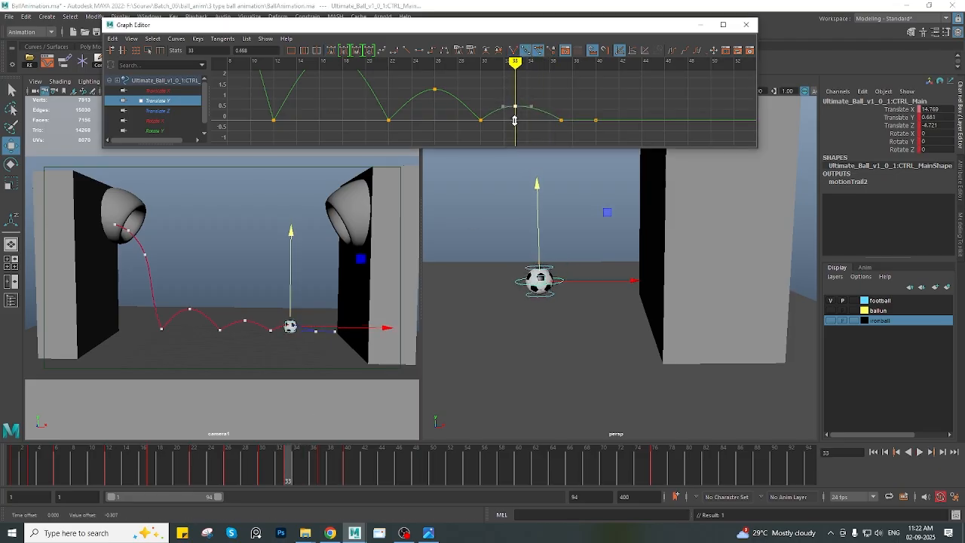
Play back and scrub the football's diminishing bounces and pillar rebound to check the timing
key(alt+v)
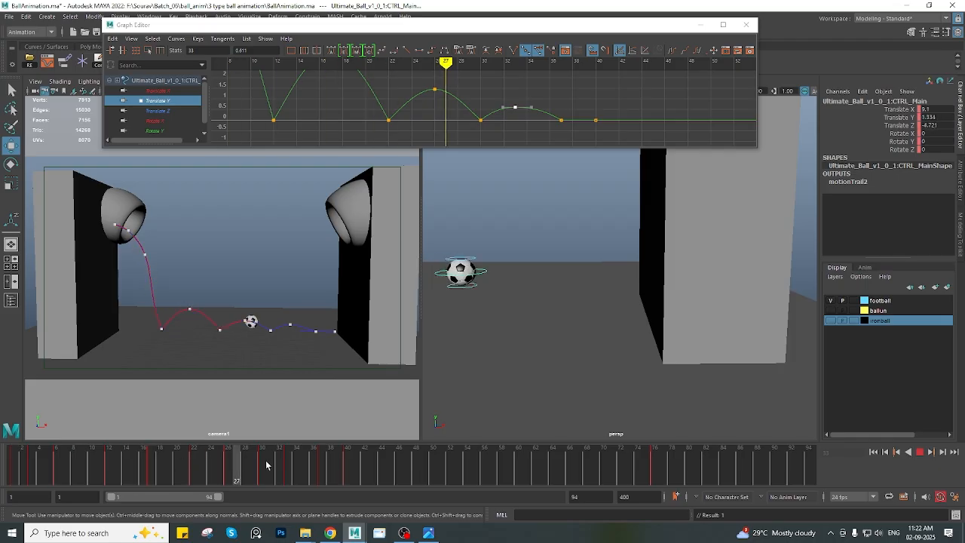
mouse_move(467, 465)
mouse_down()
mouse_move(160, 490)
mouse_move(333, 489)
mouse_move(474, 467)
mouse_move(76, 467)
mouse_move(398, 468)
mouse_move(118, 475)
mouse_up()
click(920, 451)
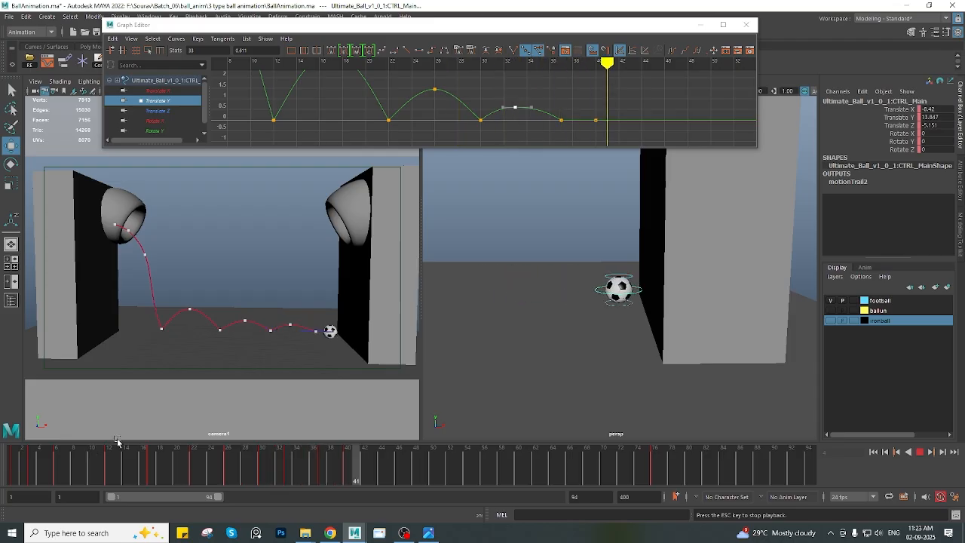
key(Escape)
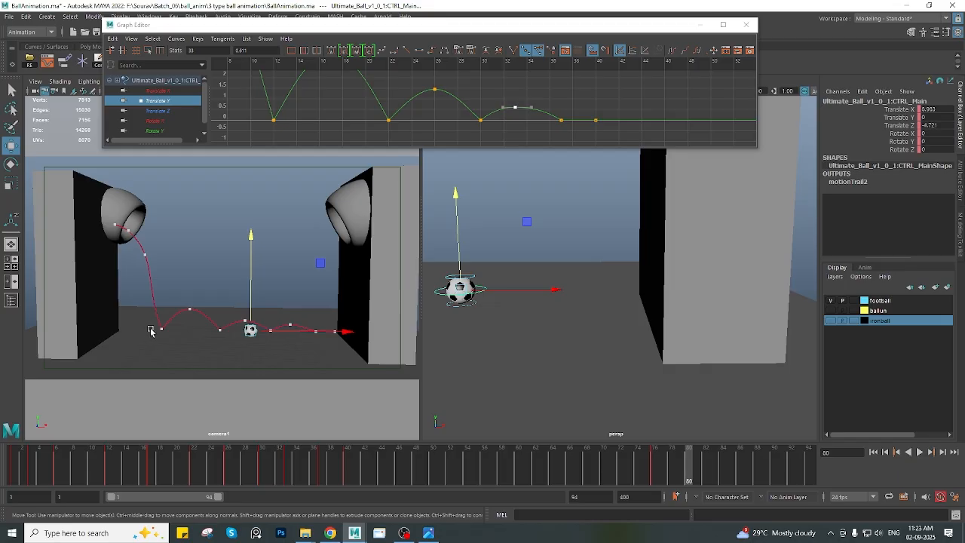
key(alt+v)
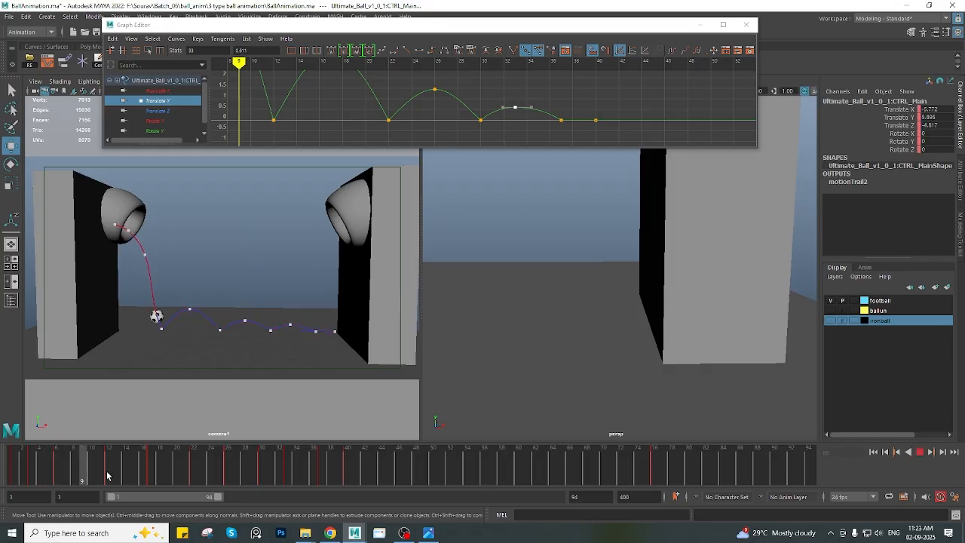
key(Escape)
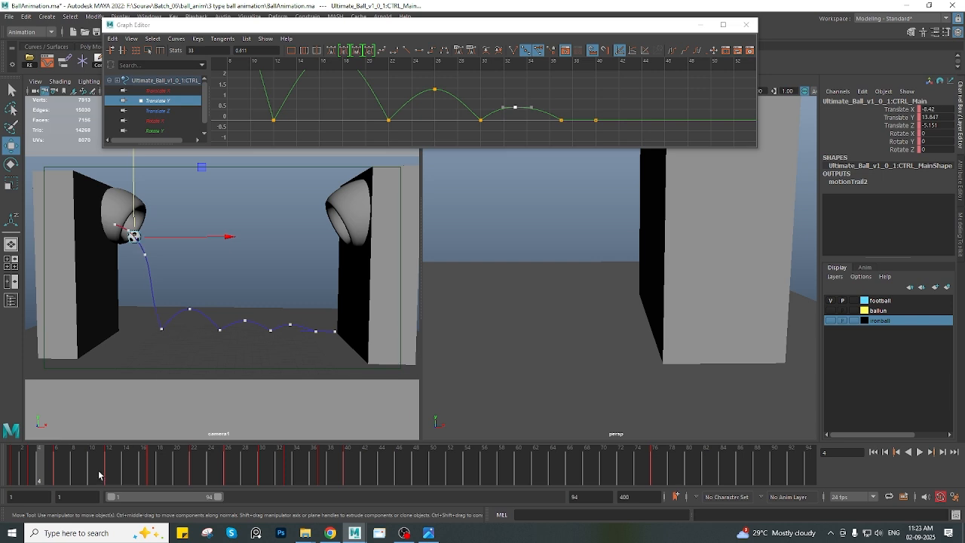
Nudge the football slightly forward along X at frame 9 of its first fall and play back the result
key(alt+v)
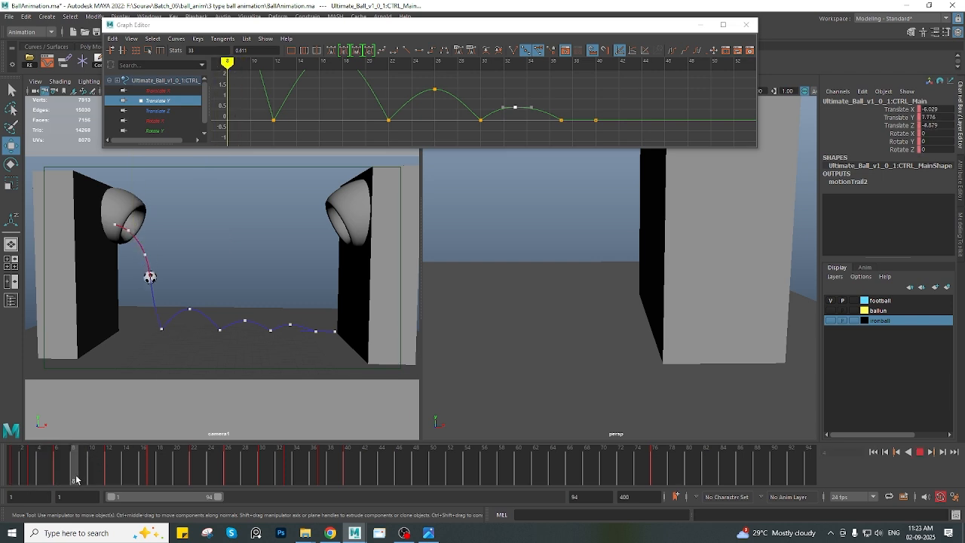
key(alt+v)
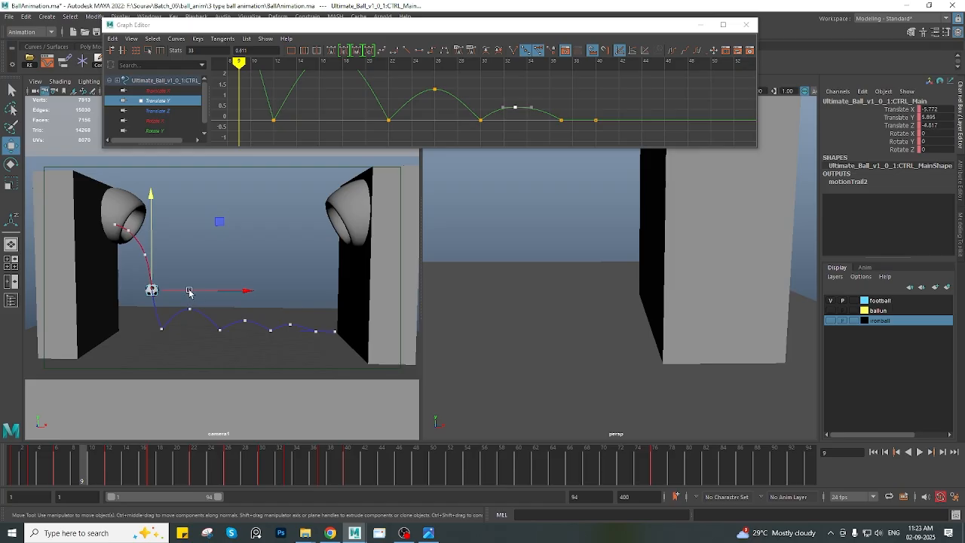
drag(188, 292, 195, 304)
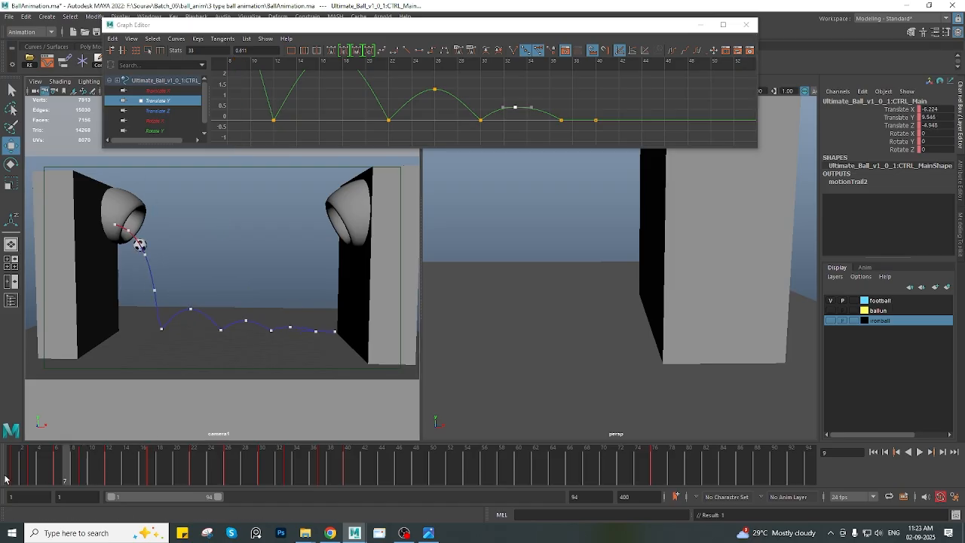
key(alt+v)
Minimize the Graph Editor and inspect the football's contact with the pillar at frame 40 up close in the perspective view
drag(505, 454, 348, 463)
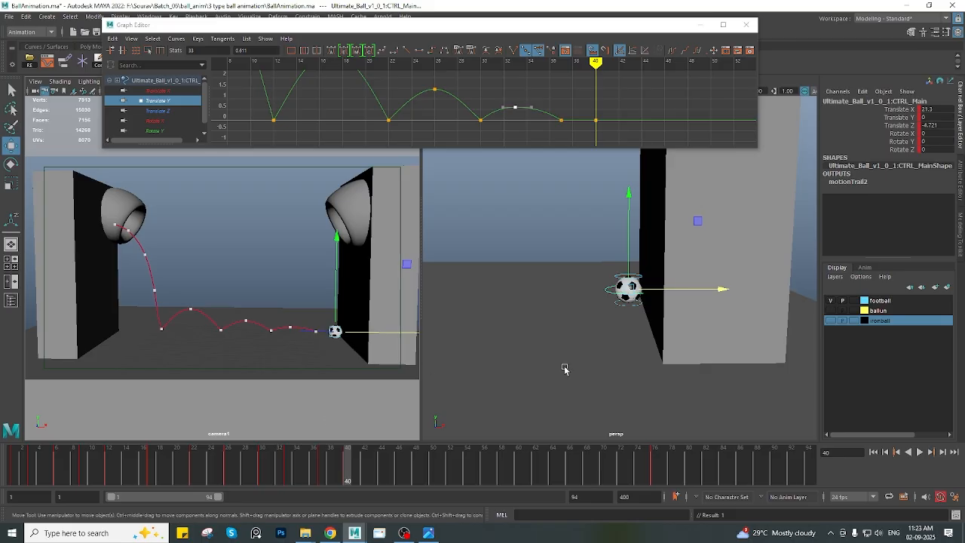
alt+middle_drag(625, 350, 593, 349)
scroll(590, 349, up, 3)
click(700, 25)
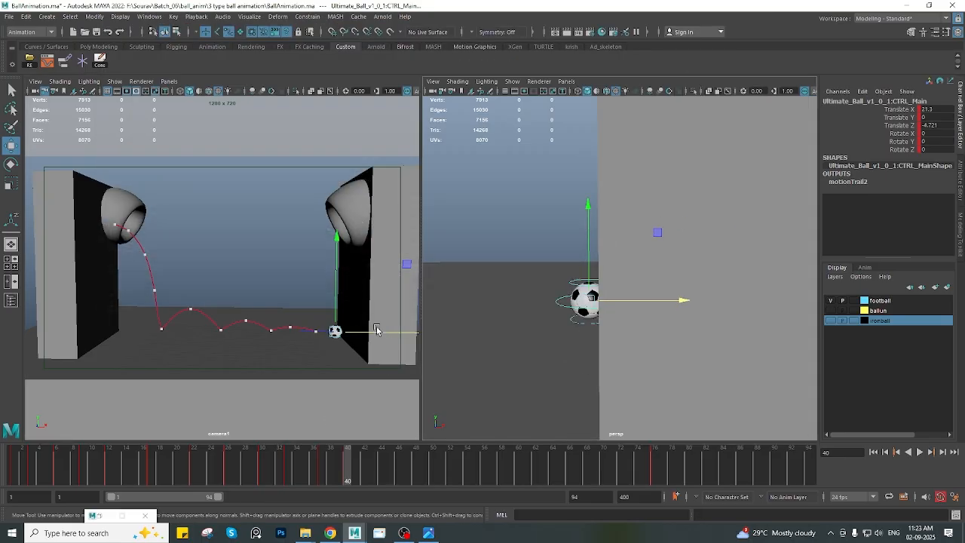
key(space)
key(space)
key(space)
alt+drag(559, 324, 378, 321)
Try a rebound hop in the camera view with a ground key at frame 48 and a height of about 0.59 at frame 44
drag(349, 463, 415, 467)
key(space)
key(space)
click(384, 469)
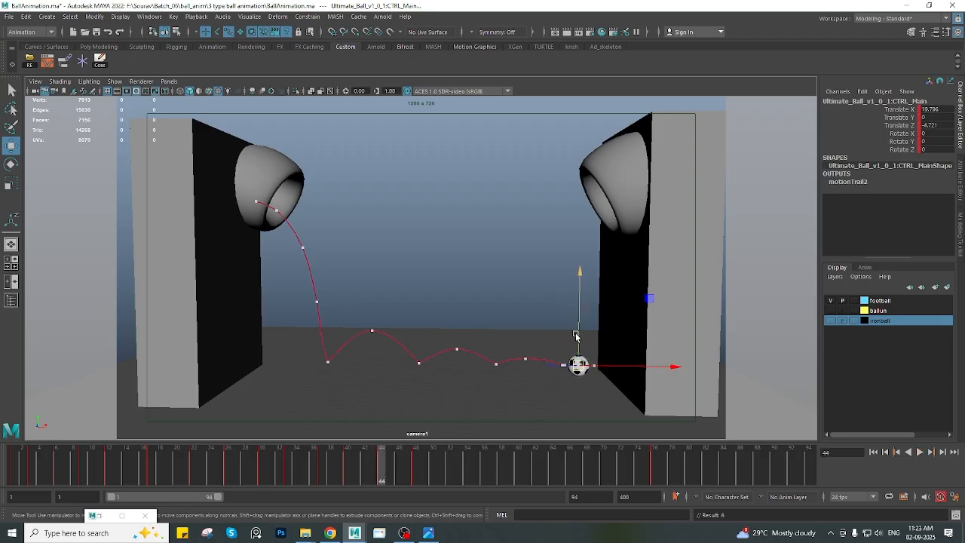
drag(575, 336, 578, 333)
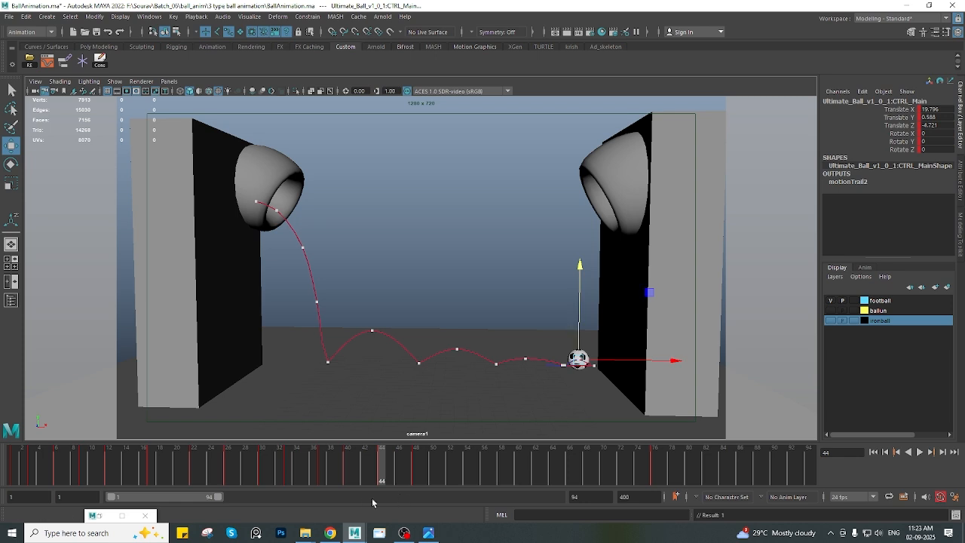
key(alt+v)
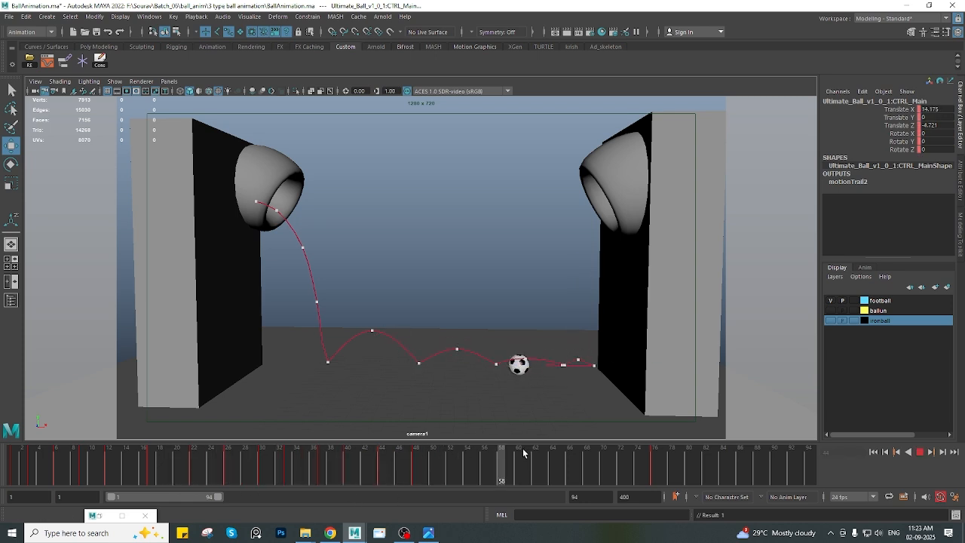
mouse_move(523, 452)
mouse_down()
mouse_move(228, 466)
mouse_move(437, 467)
mouse_move(382, 469)
mouse_up()
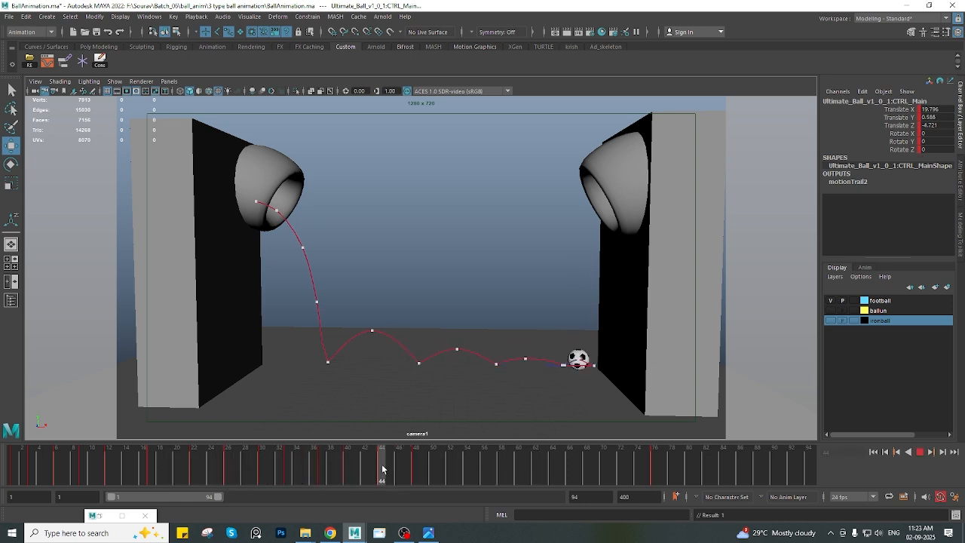
key(period)
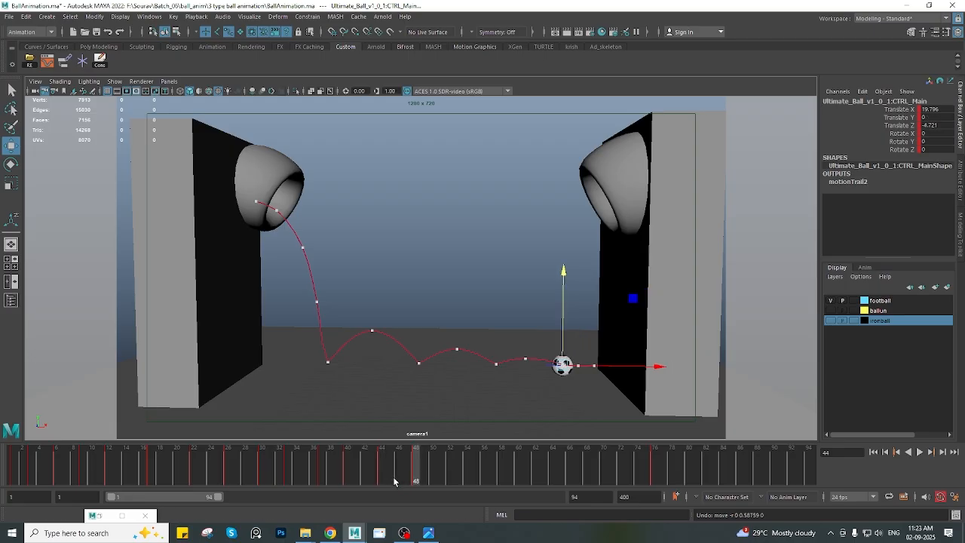
key(comma)
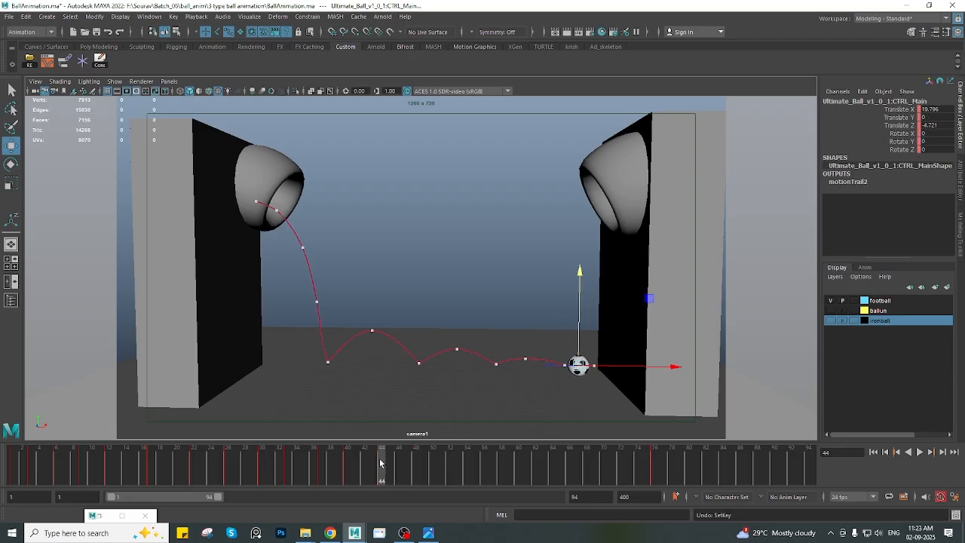
Key the football on the ground at frame 50 and raise it to a Translate Y of about 0.245 at frame 45
drag(381, 463, 429, 466)
click(390, 470)
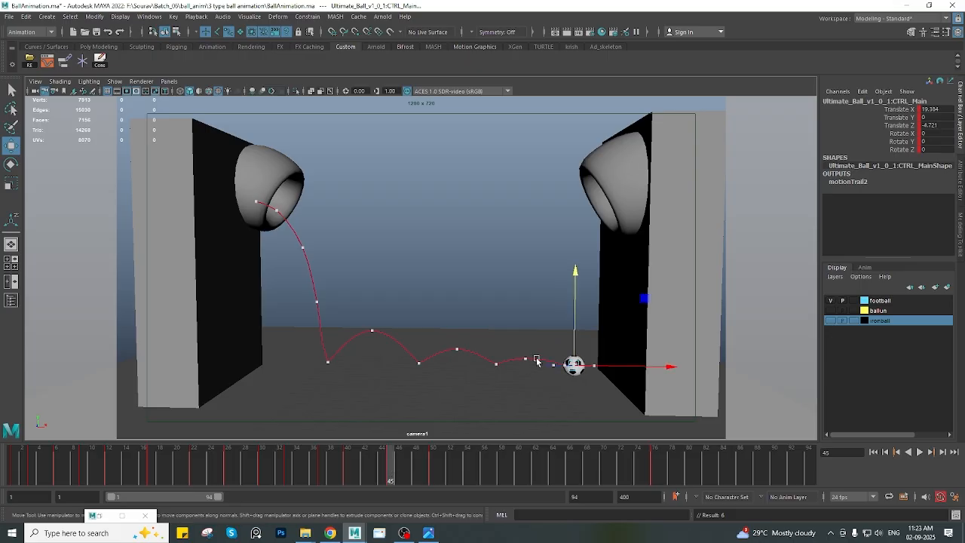
drag(571, 340, 573, 338)
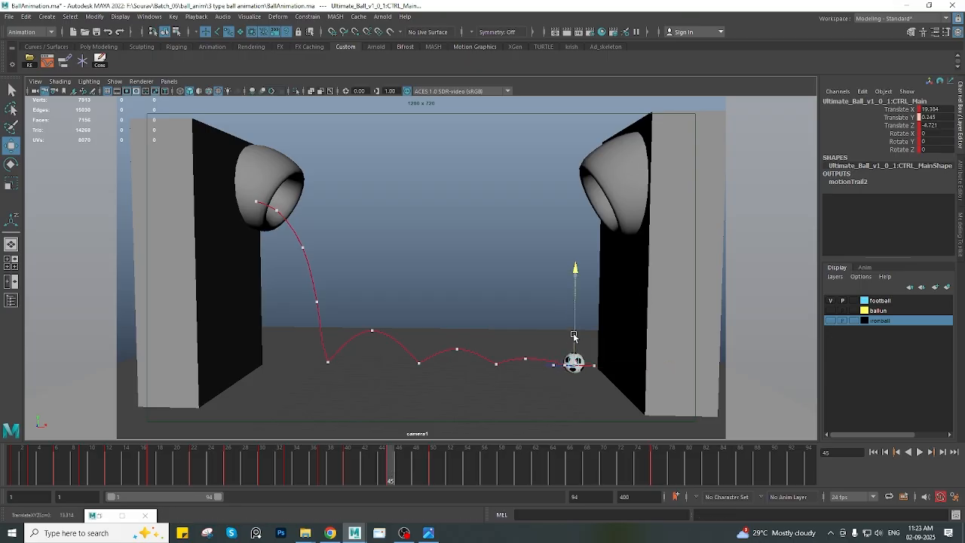
Restore the Graph Editor and examine the Translate Y curve of the rebound hop, selecting the key at frame 40
click(43, 63)
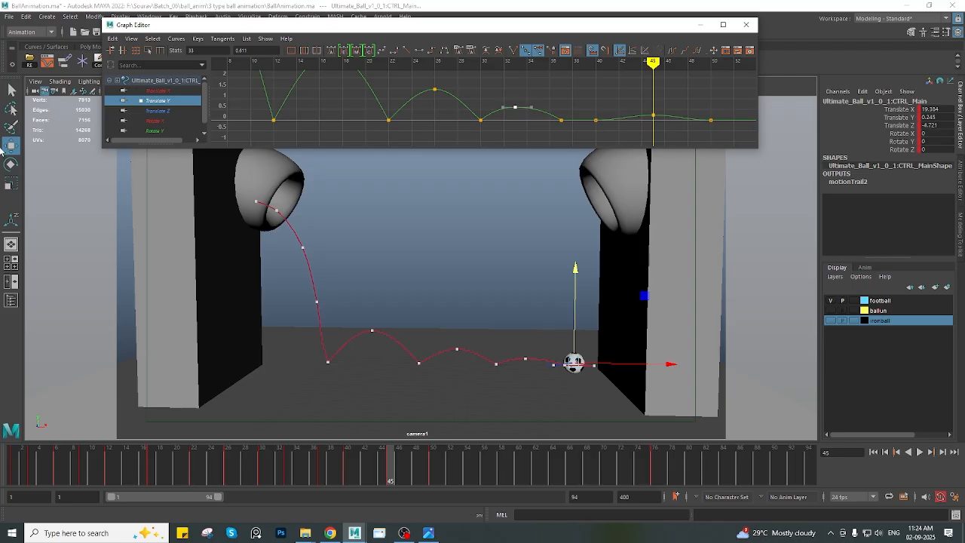
alt+middle_drag(679, 134, 551, 122)
scroll(504, 122, up, 5)
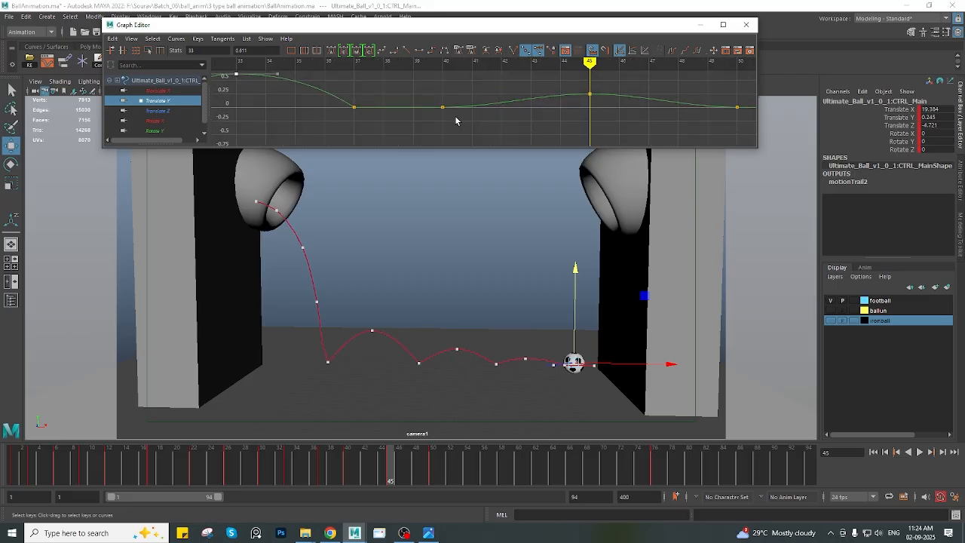
mouse_move(444, 121)
alt+middle_down()
mouse_move(416, 128)
mouse_move(449, 135)
alt+middle_up()
scroll(457, 122, down, 4)
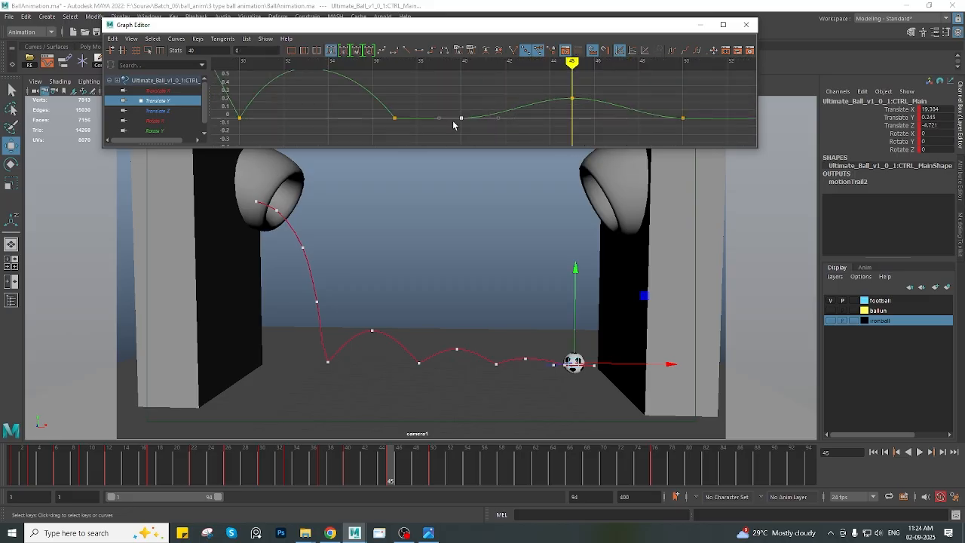
scroll(440, 136, down, 4)
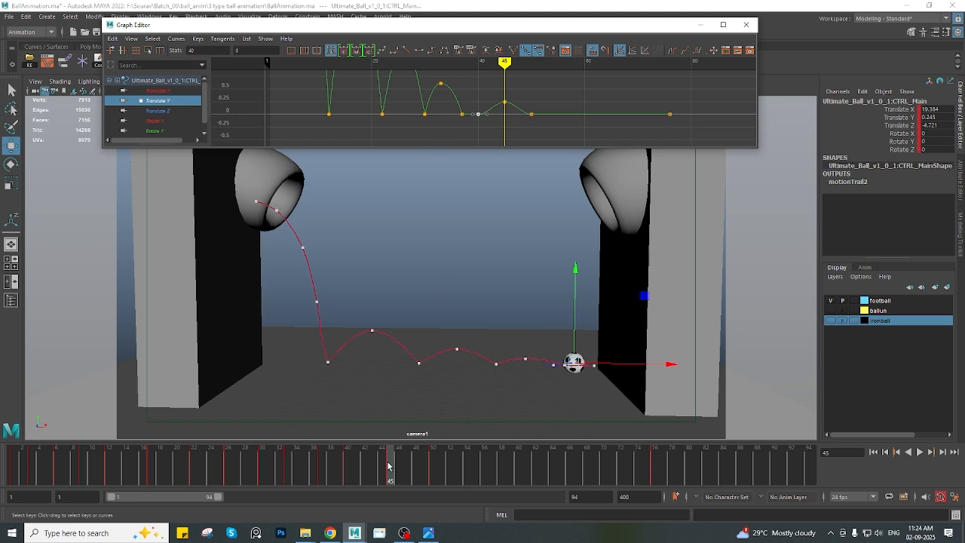
Add a second rebound hop with a ground key at frame 59 and a Translate Y of about 0.29 at frame 55
mouse_move(387, 463)
mouse_down()
mouse_move(193, 466)
mouse_move(503, 451)
mouse_move(377, 469)
mouse_move(509, 467)
mouse_up()
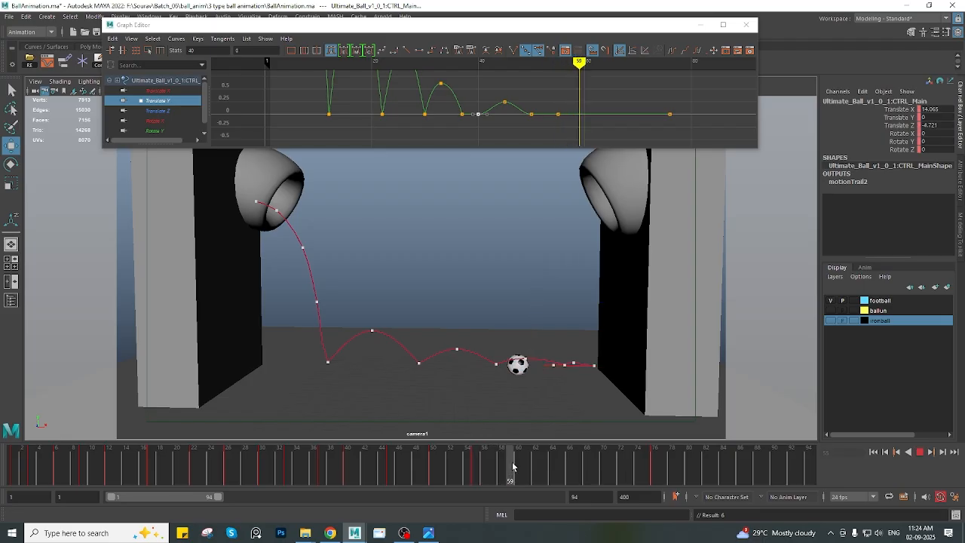
click(476, 472)
click(532, 344)
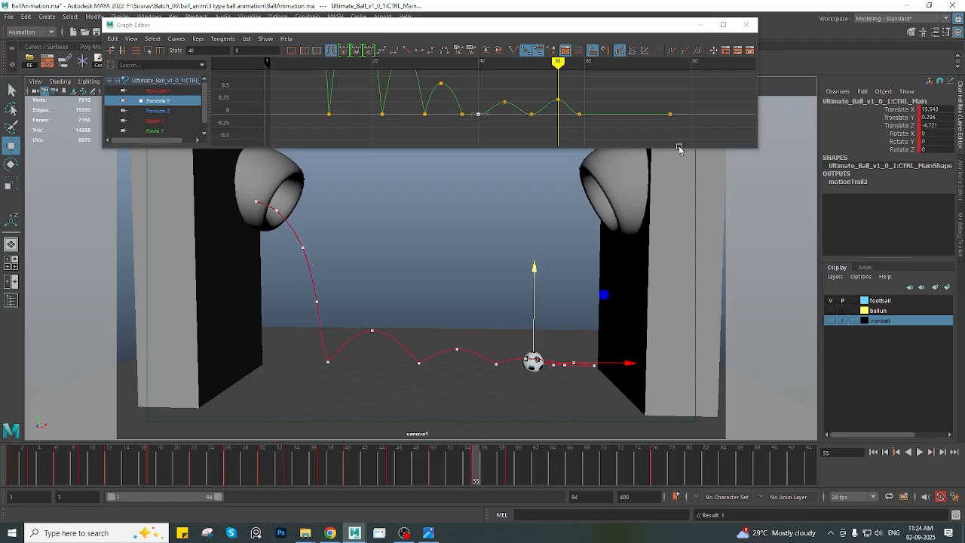
Minimize the Graph Editor, create a new editable motion trail for the football, and play back and scrub its full path
click(700, 25)
click(249, 16)
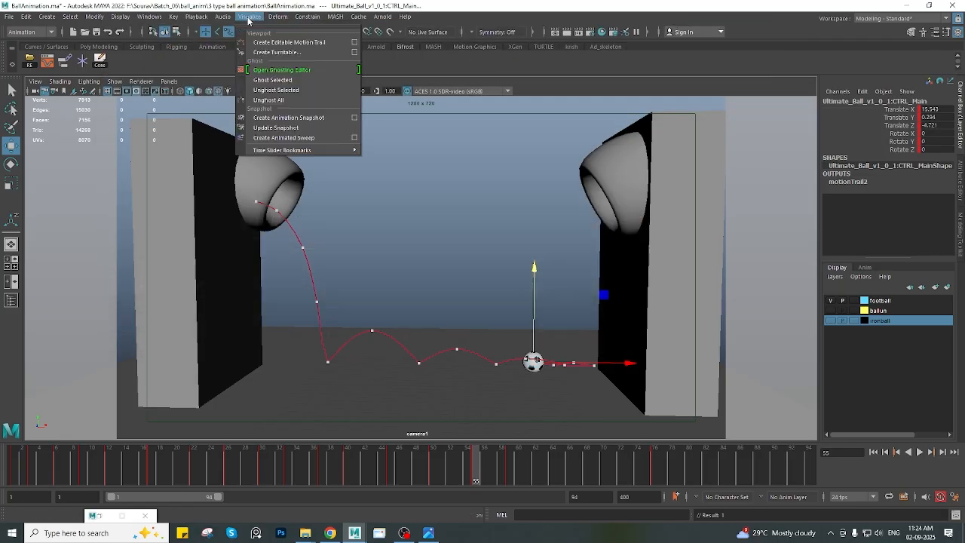
click(260, 43)
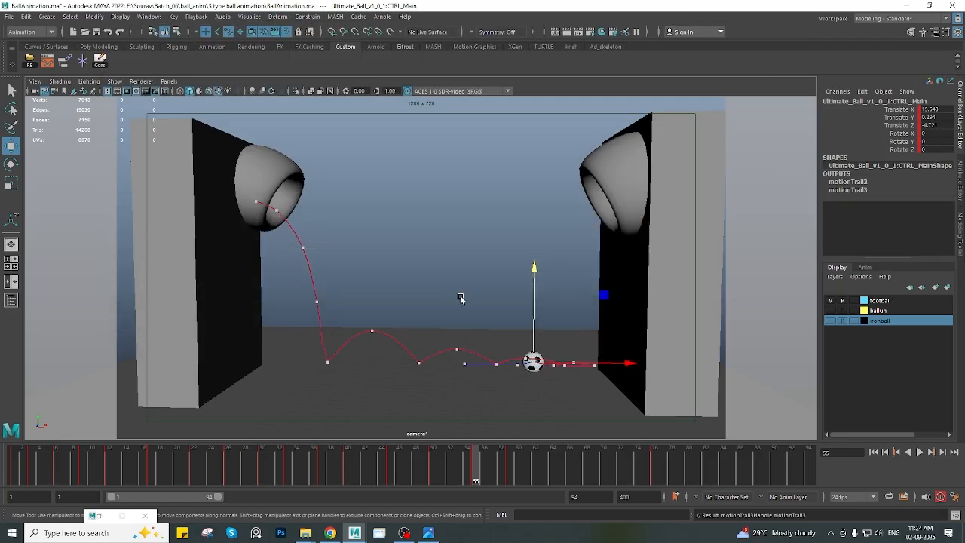
key(alt+v)
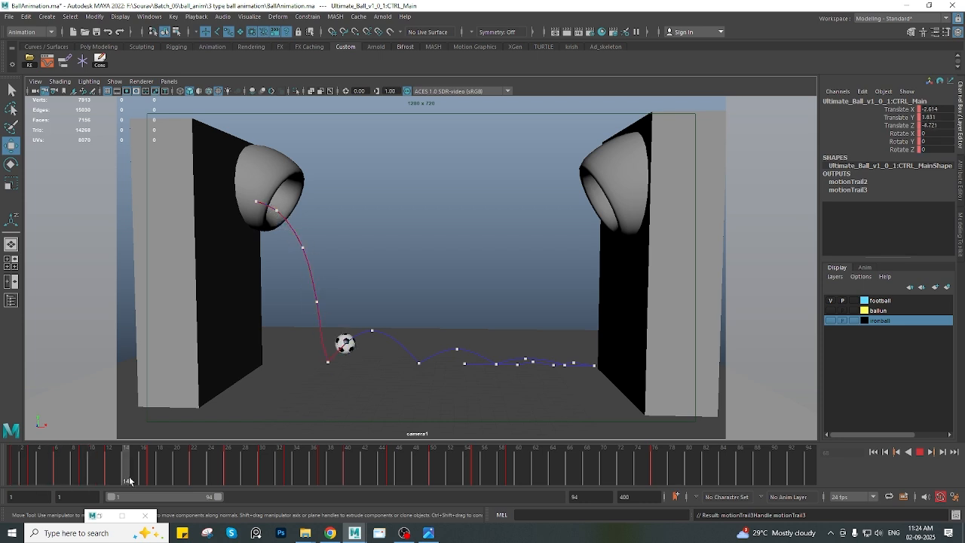
click(99, 478)
drag(99, 478, 179, 486)
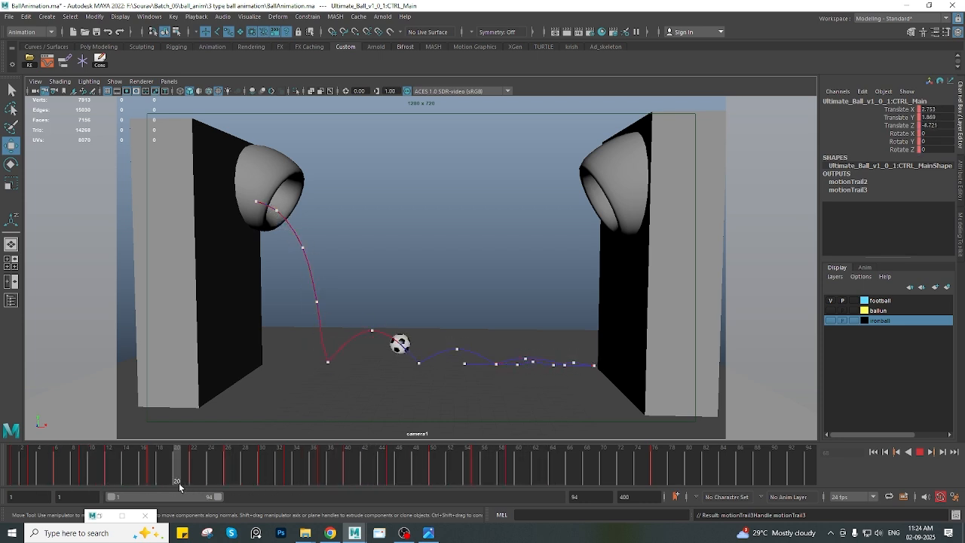
Lower the football's Translate Y key at frame 55 to about 0.152 in the Graph Editor
drag(316, 487, 345, 484)
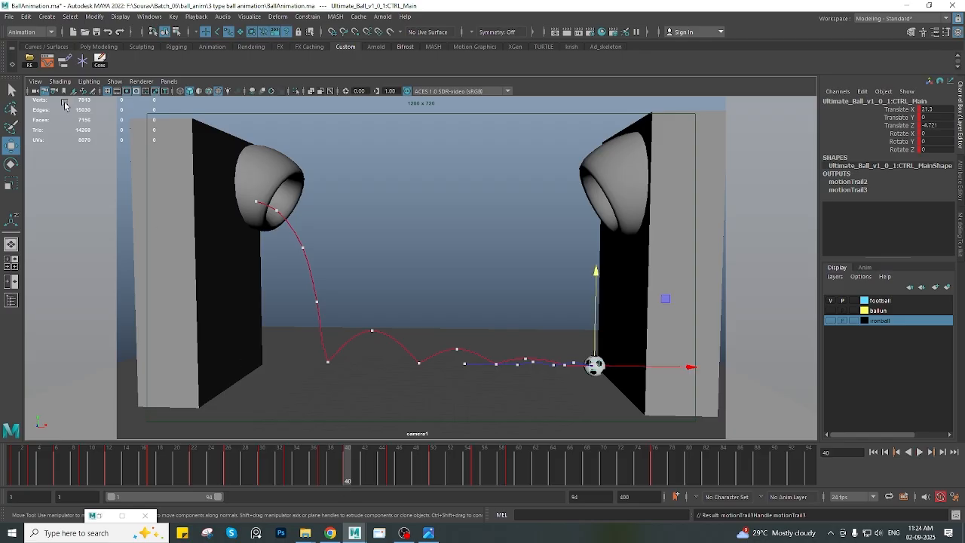
click(50, 64)
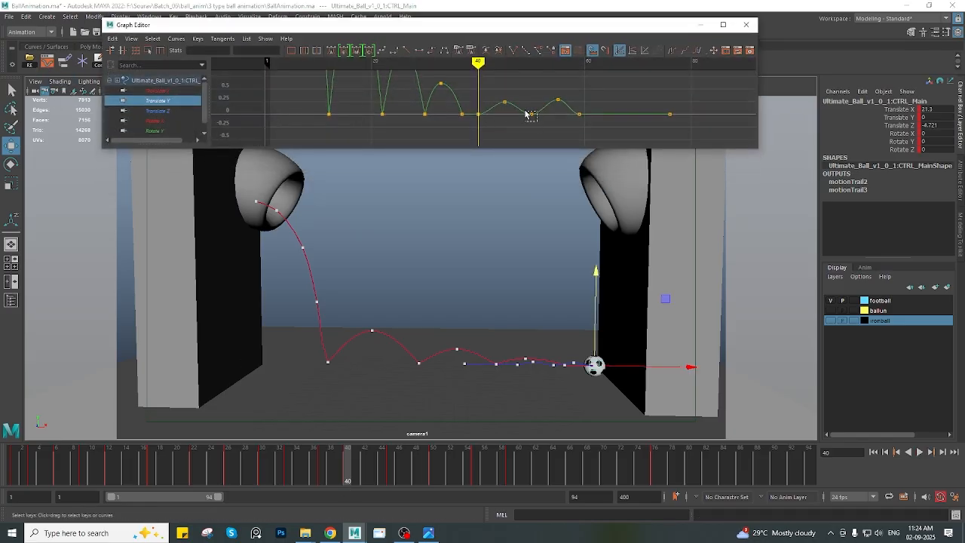
scroll(520, 119, up, 3)
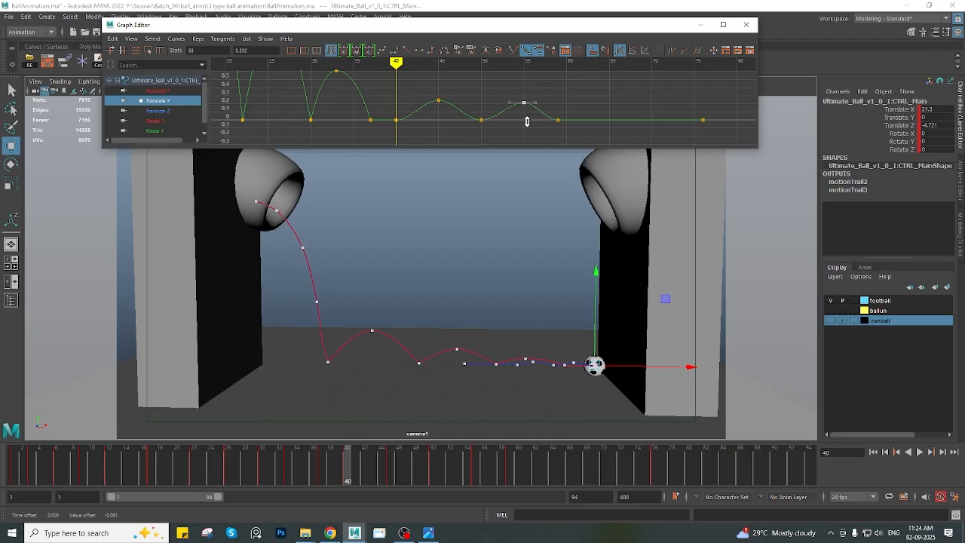
alt+middle_drag(526, 125, 498, 117)
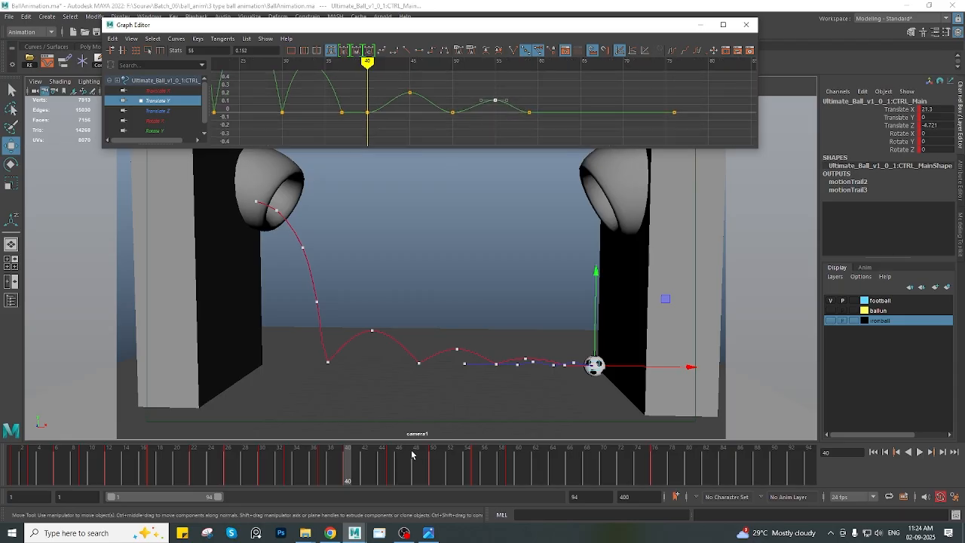
Show motion trails in the perspective view and zoom in on the football near the wall at frame 45
drag(326, 464, 394, 466)
scroll(351, 107, down, 3)
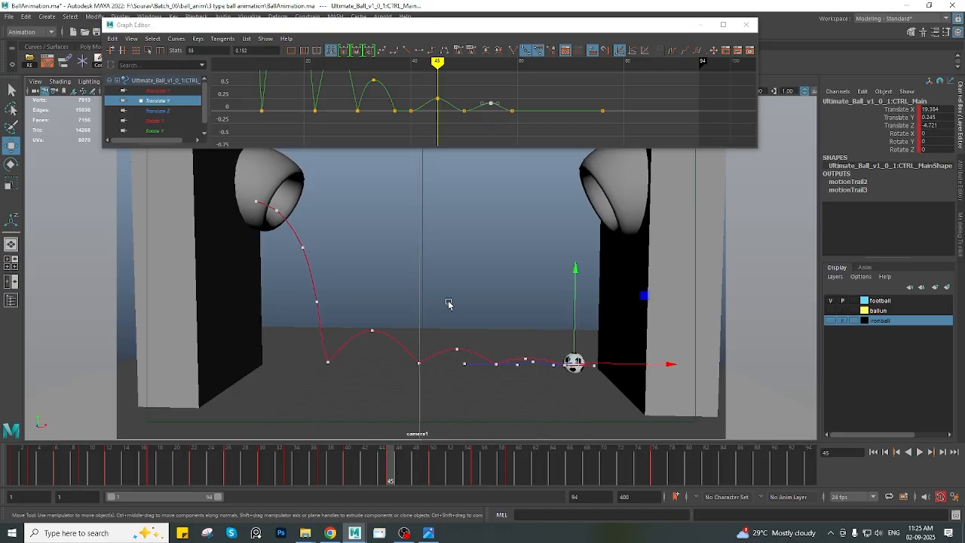
key(space)
key(space)
click(701, 25)
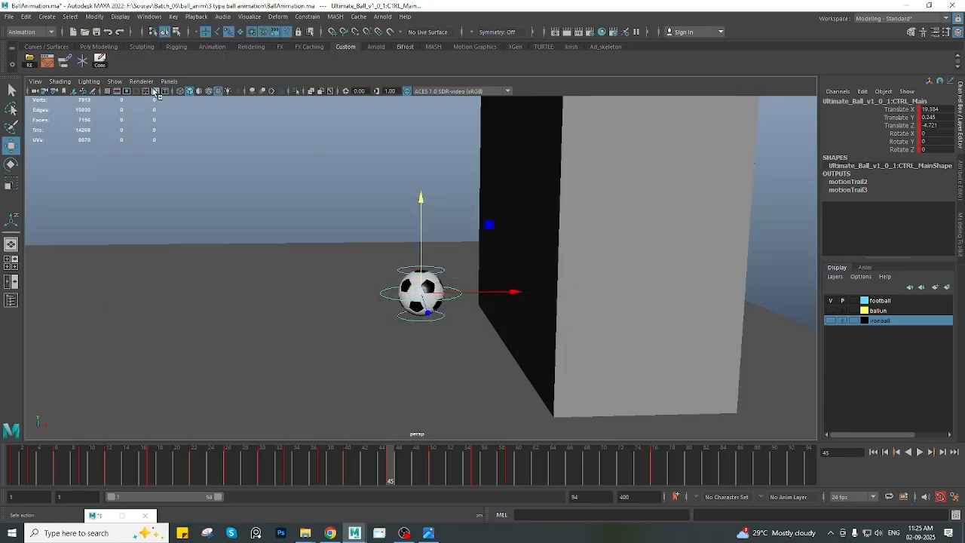
click(115, 80)
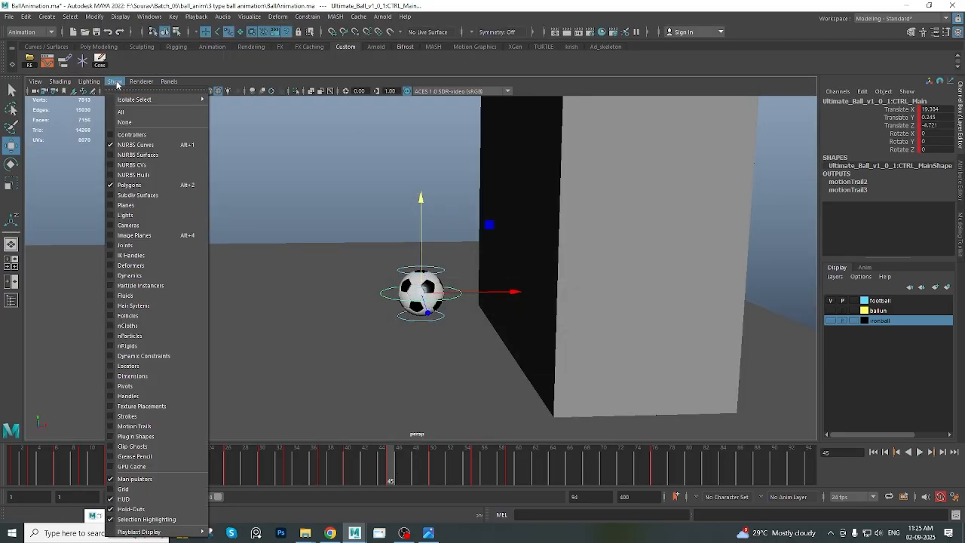
click(143, 426)
scroll(434, 332, up, 5)
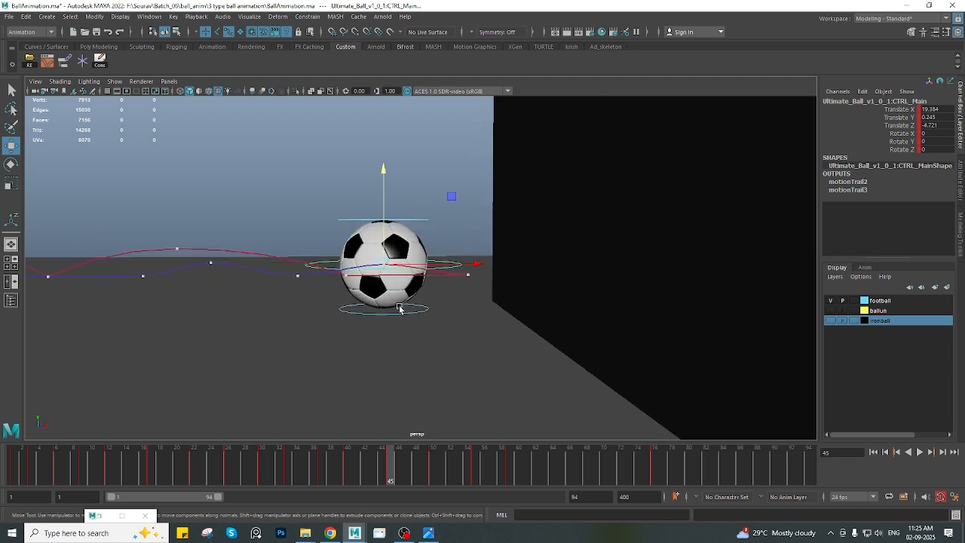
Scrub frames 45 to 60 in the perspective view to examine the football's small bounces away from the wall
alt+drag(400, 308, 399, 284)
scroll(399, 284, up, 2)
drag(353, 465, 427, 473)
scroll(396, 315, down, 1)
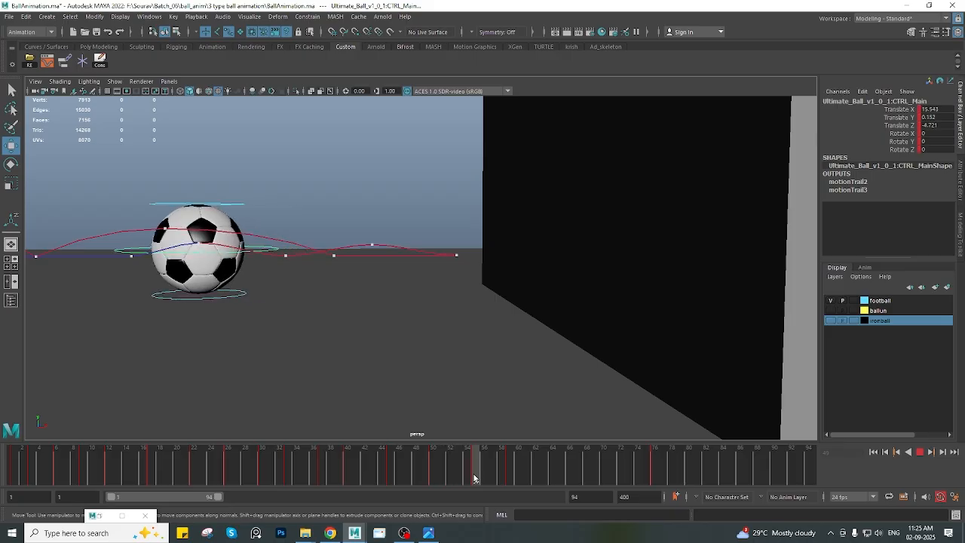
key(Escape)
alt+middle_drag(242, 358, 313, 276)
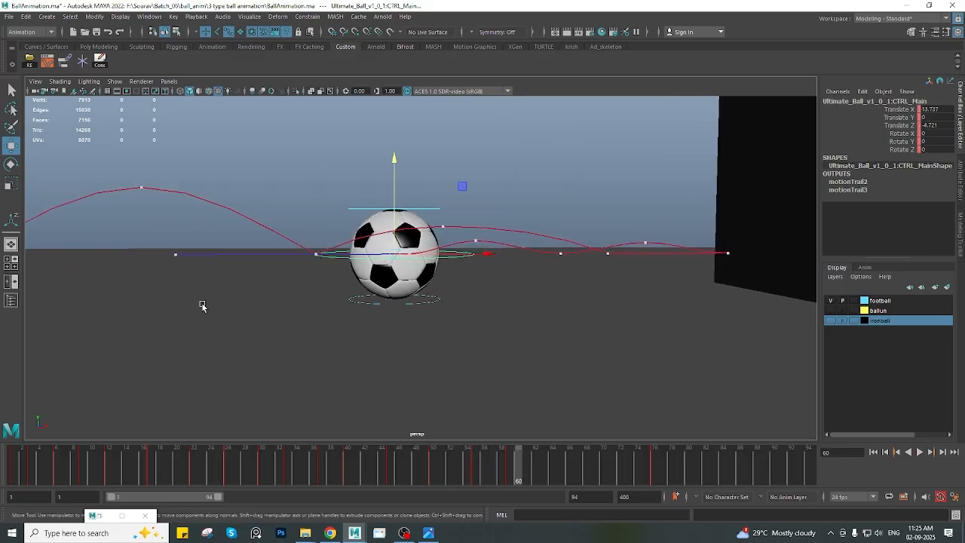
drag(515, 460, 432, 472)
alt+middle_drag(538, 306, 474, 302)
Set linear tangents on the football's Translate Y ground-contact keys at frames 40, 50 and 59
click(49, 63)
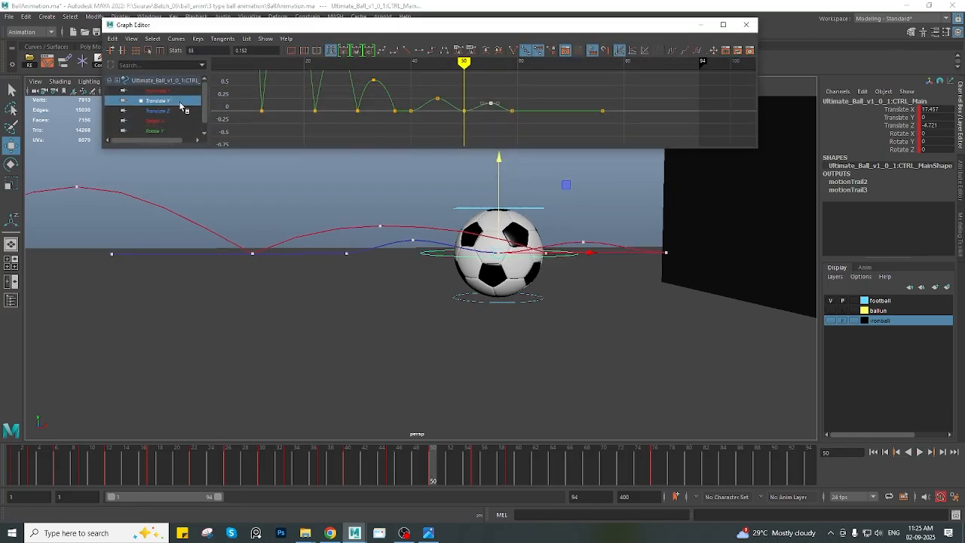
scroll(434, 122, up, 5)
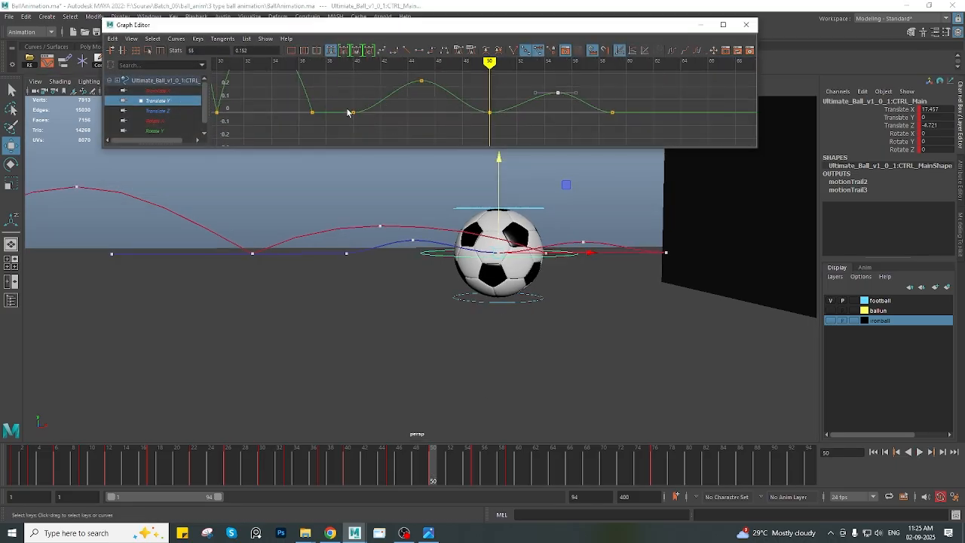
click(405, 50)
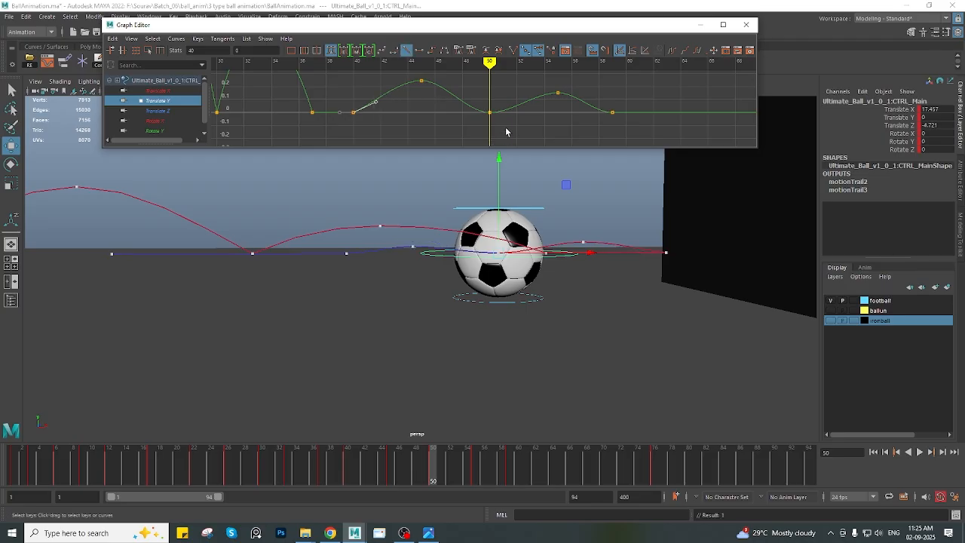
click(407, 51)
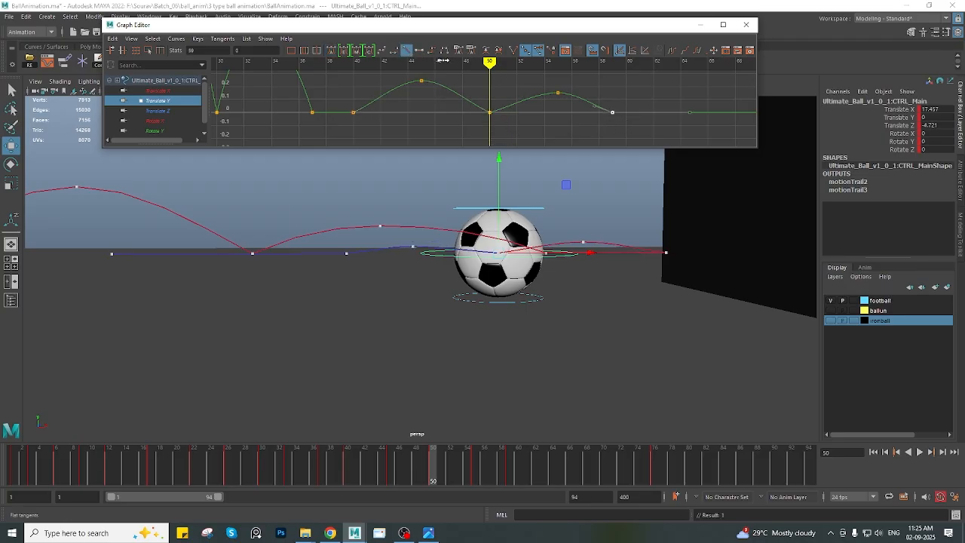
Break the tangents of the Translate Y ground-contact keys at frames 40, 50 and 59
alt+middle_drag(534, 103, 526, 110)
alt+middle_drag(406, 125, 421, 127)
drag(383, 127, 383, 128)
alt+middle_drag(376, 129, 388, 128)
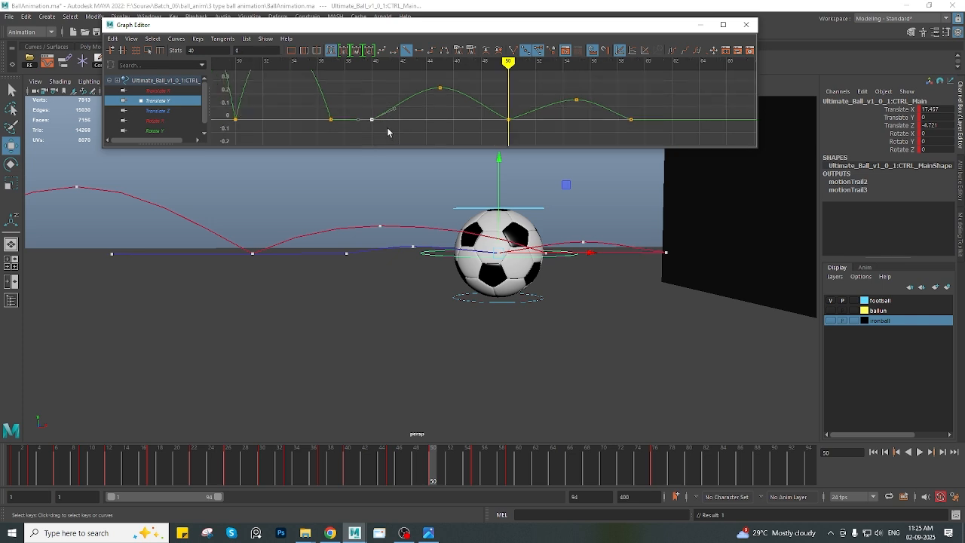
shift+drag(489, 115, 523, 129)
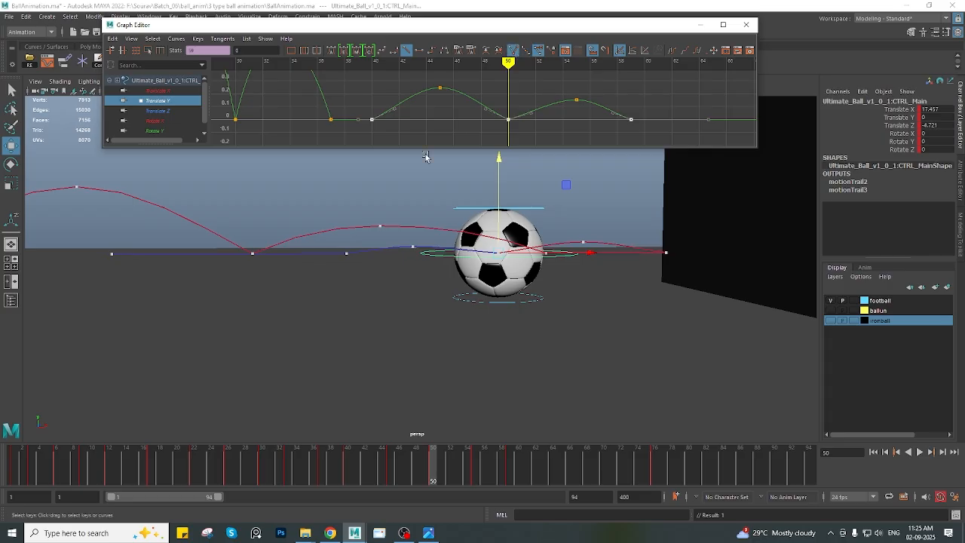
Adjust the tangent handles at frames 40, 50 and 59 to round the last two Translate Y bounces, and close the Graph Editor
drag(388, 104, 401, 125)
scroll(388, 125, up, 3)
alt+middle_drag(372, 121, 393, 102)
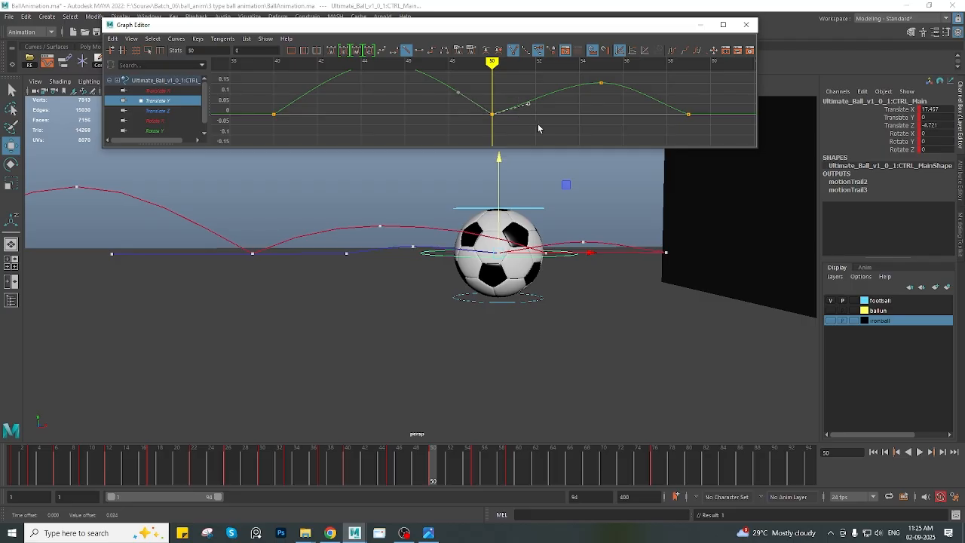
alt+middle_drag(607, 114, 531, 103)
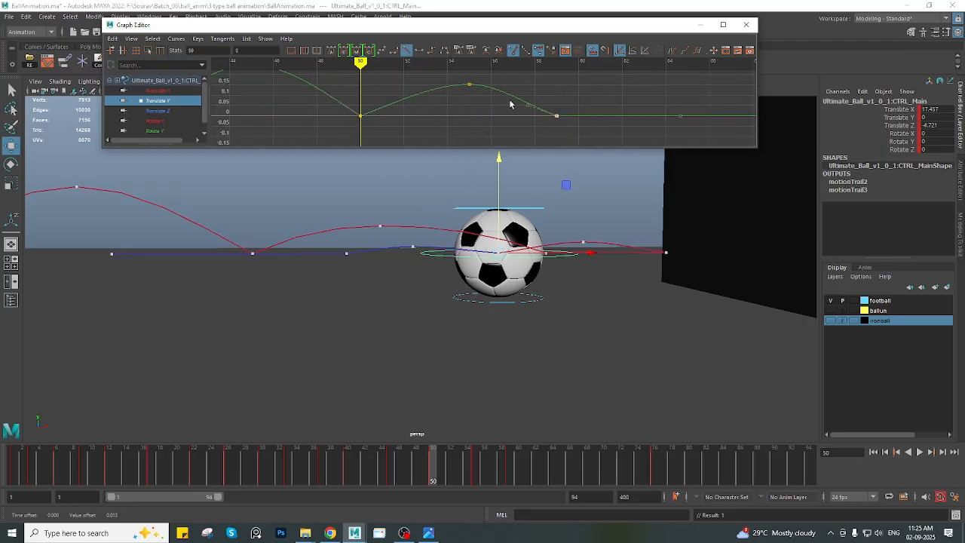
scroll(534, 122, down, 5)
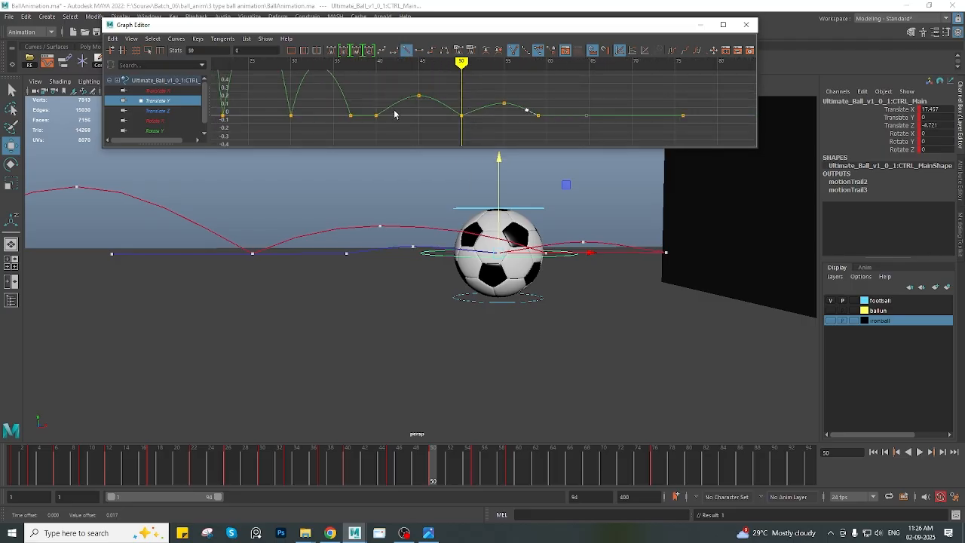
click(745, 25)
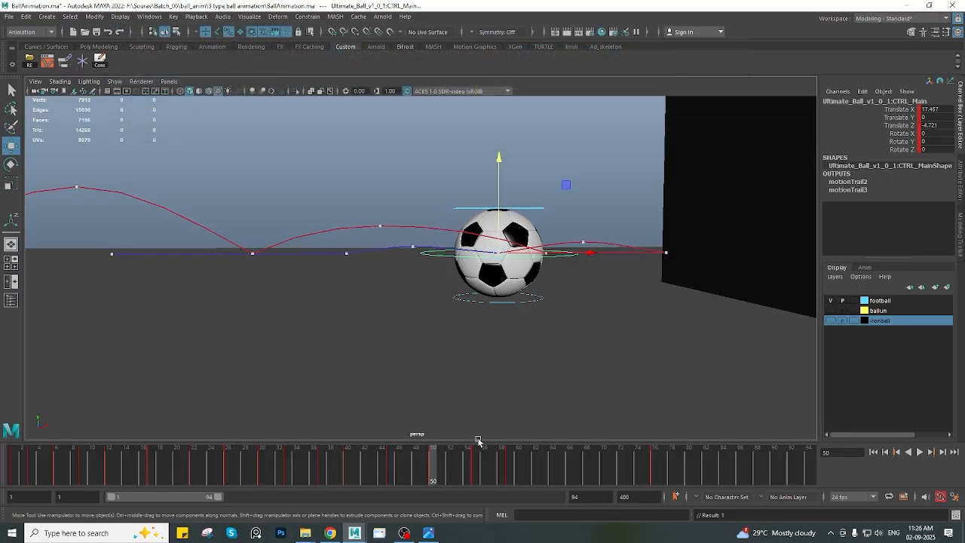
Review the football's full bounce and rebound in the perspective view, framing both walls and playing the animation
drag(65, 462, 654, 459)
scroll(450, 329, down, 6)
alt+drag(450, 329, 333, 340)
alt+middle_drag(333, 341, 426, 342)
scroll(426, 342, down, 4)
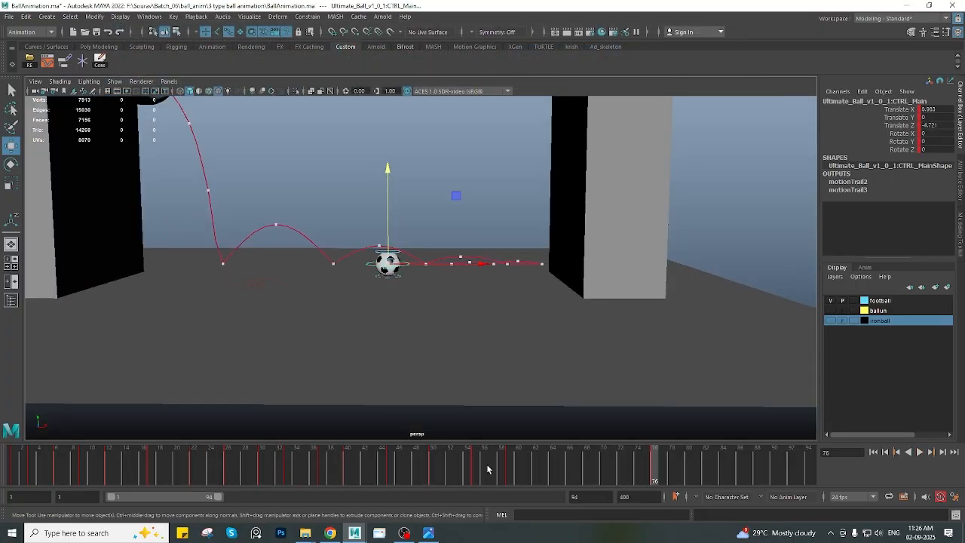
drag(490, 468, 47, 465)
key(alt+v)
key(alt+v)
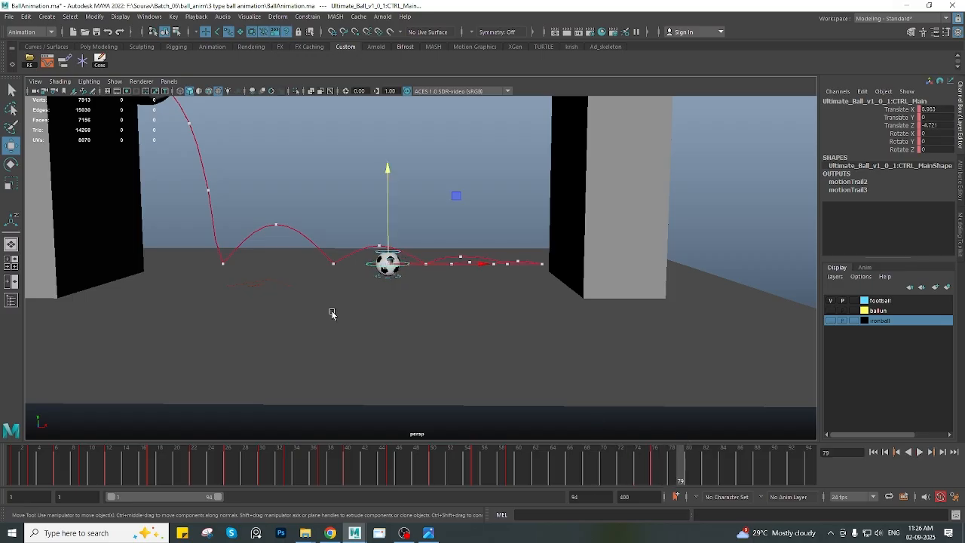
scroll(296, 300, down, 4)
alt+middle_drag(296, 300, 333, 309)
key(alt+v)
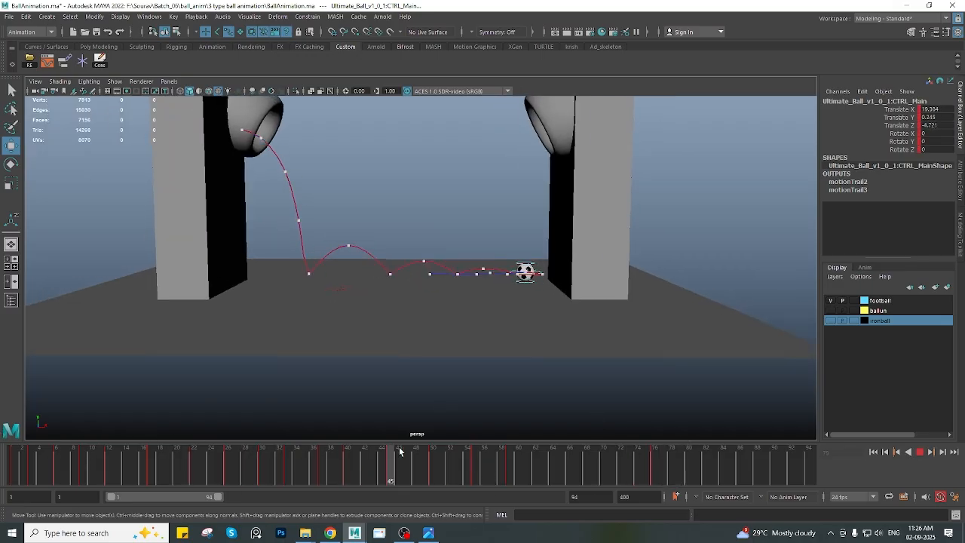
Review the football's rebound through camera1 by scrubbing the frames after the wall hit and playing the animation
drag(664, 450, 670, 451)
key(space)
key(space)
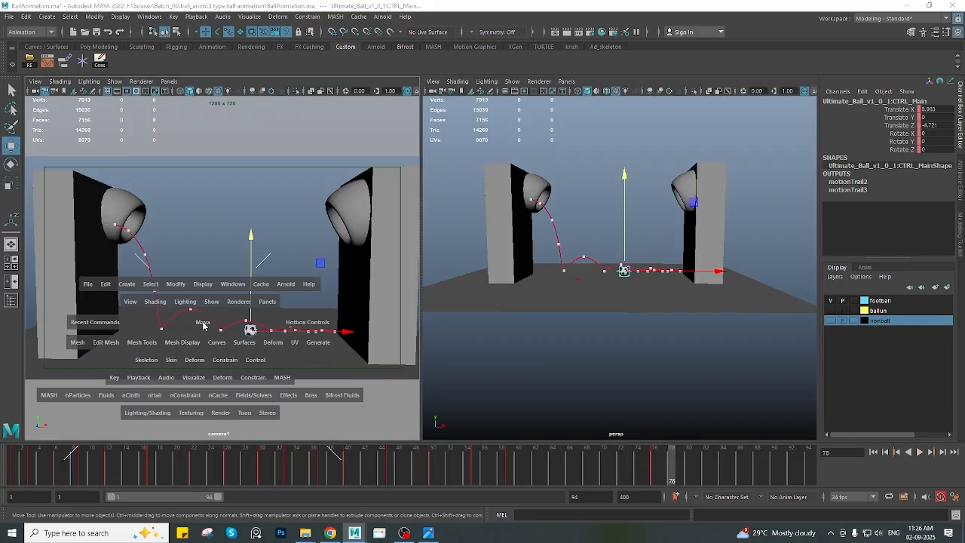
drag(508, 473, 566, 472)
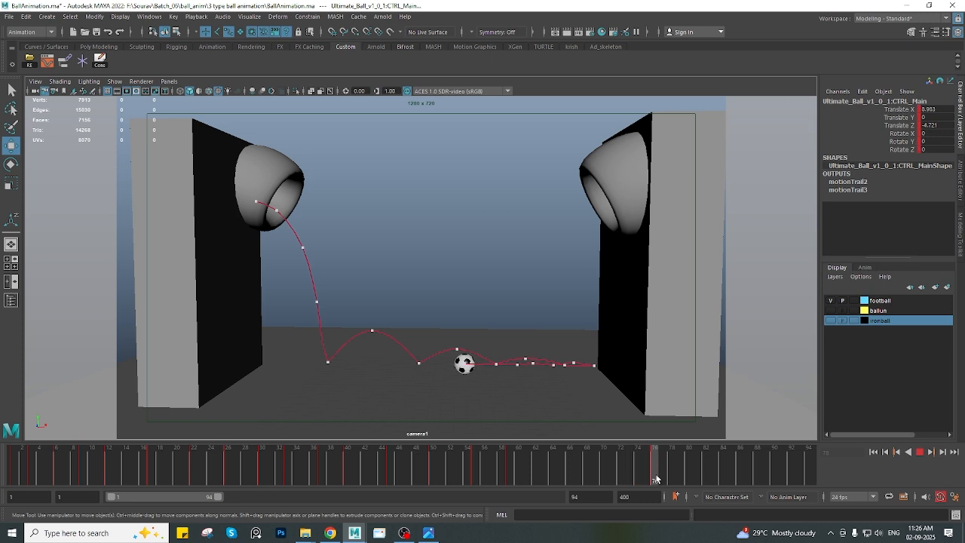
drag(655, 478, 458, 463)
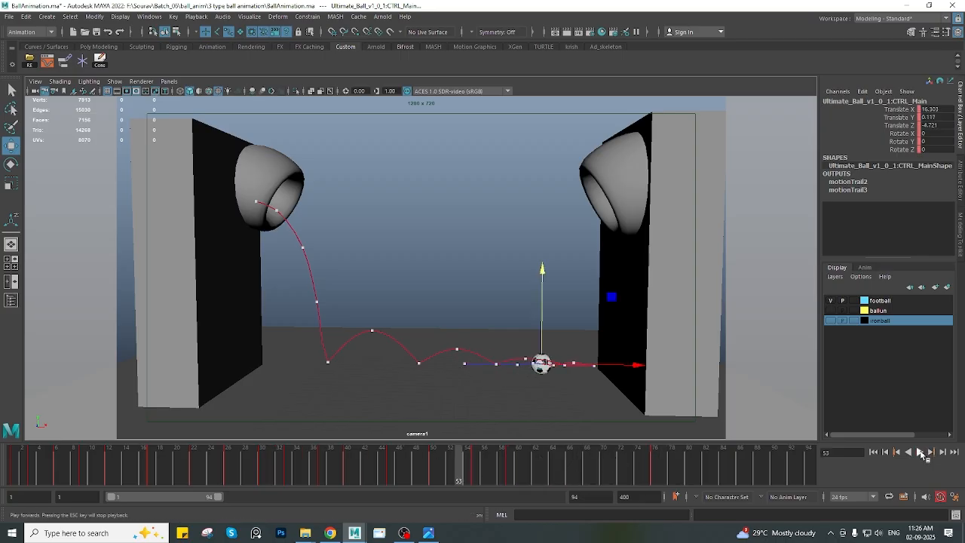
click(919, 452)
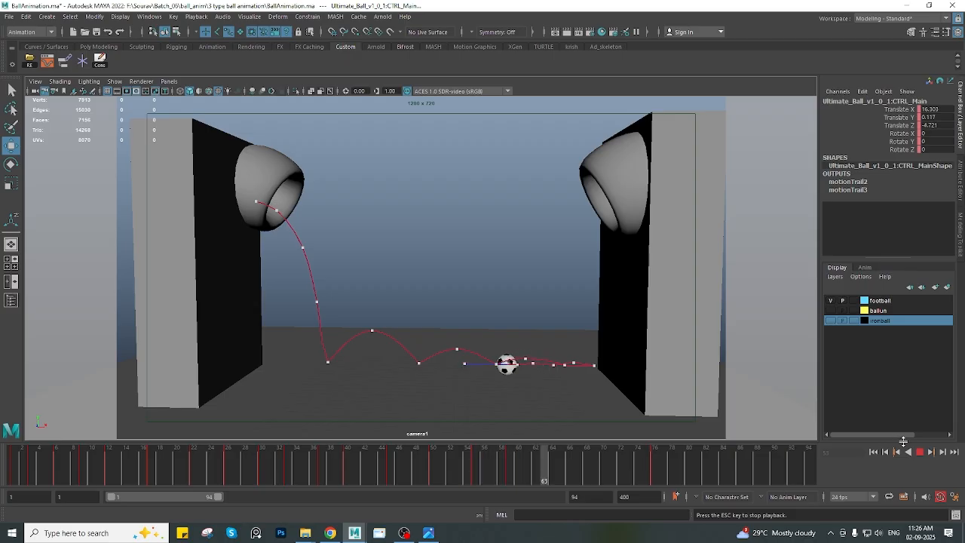
click(919, 452)
Move the football's final keyframe to frame 90 and play back the longer roll through camera1
drag(570, 475, 654, 471)
key(space)
key(f)
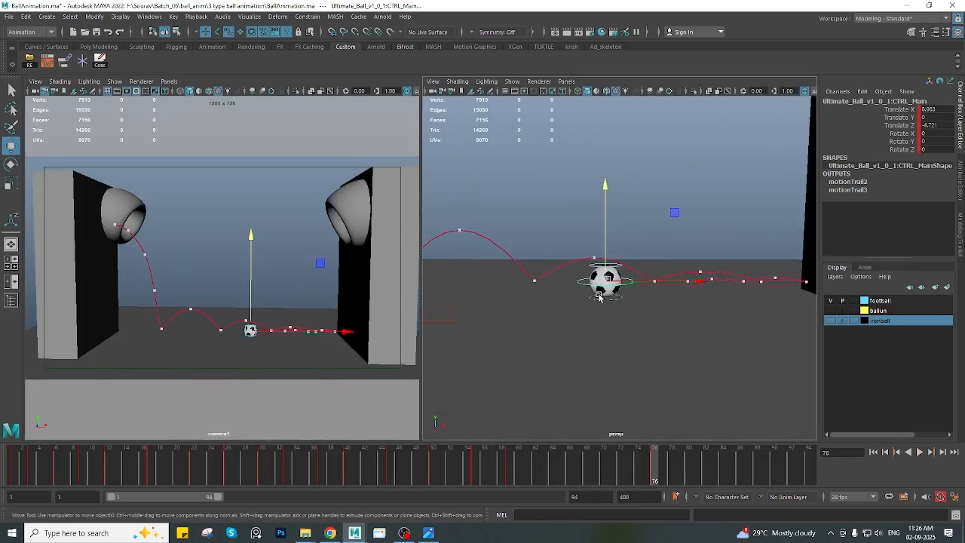
key(space)
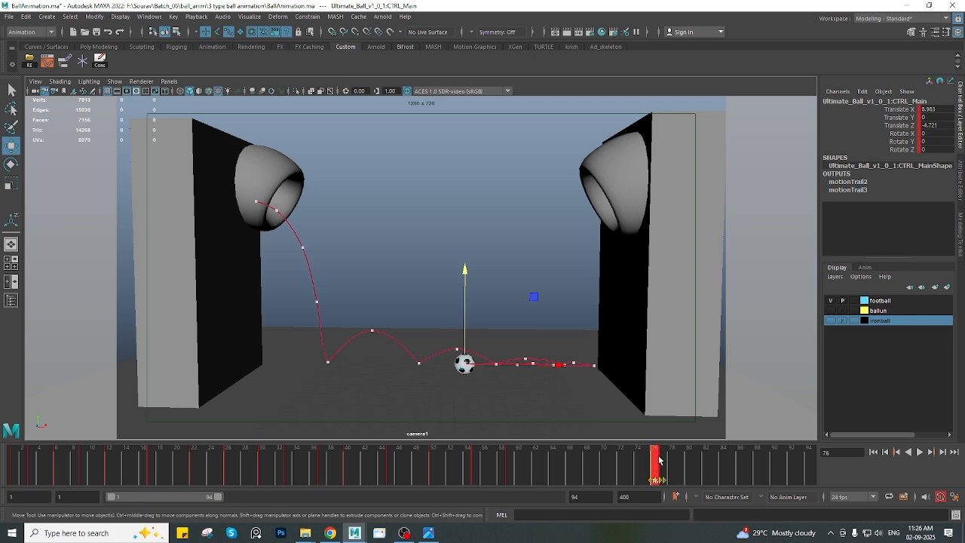
drag(658, 459, 774, 466)
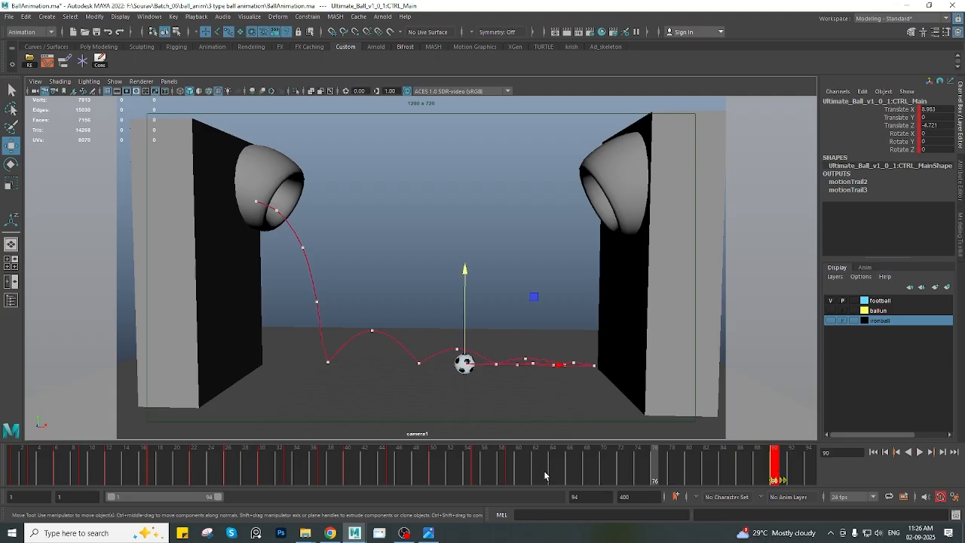
click(544, 475)
key(alt+v)
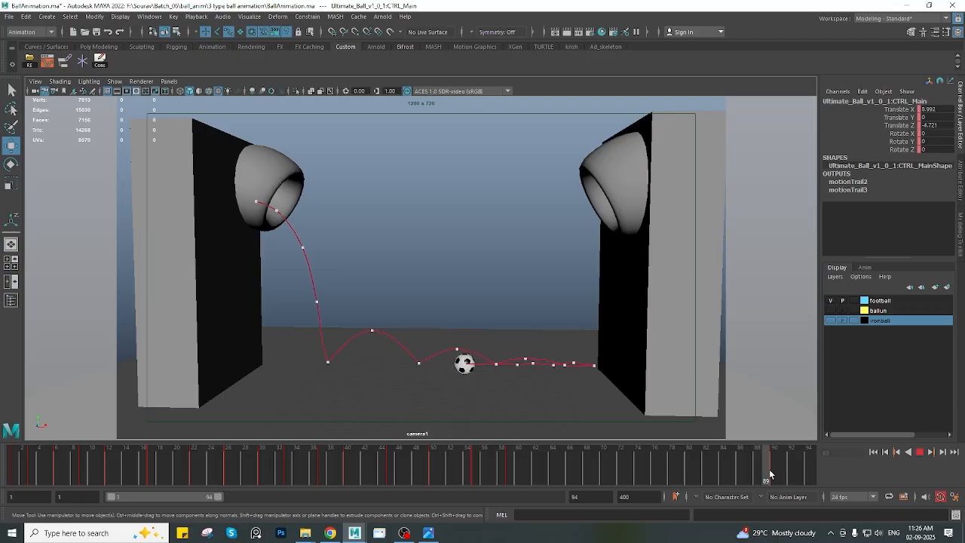
drag(769, 474, 772, 474)
Select all of the football's animation keys at frame 90 in the Graph Editor and apply Auto tangents (Legacy)
click(46, 63)
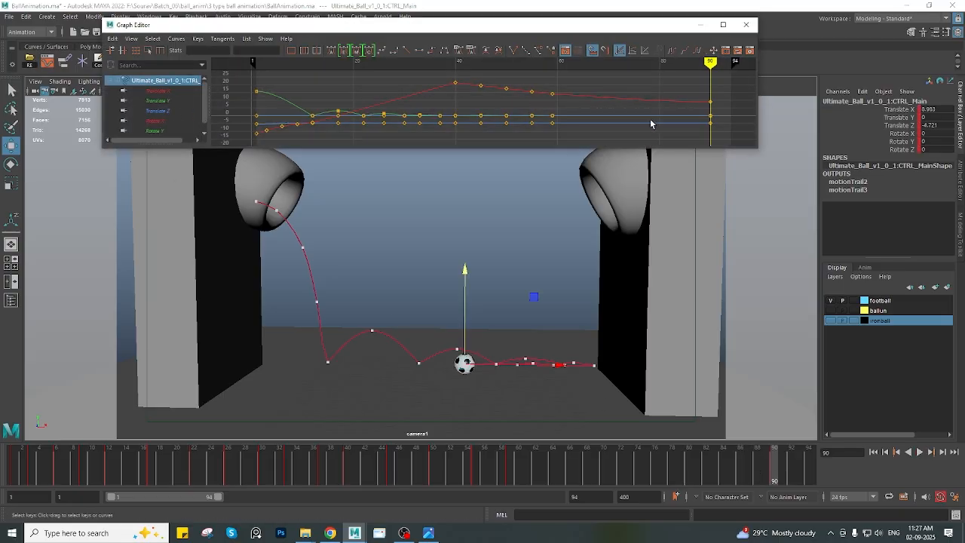
alt+middle_drag(651, 124, 521, 116)
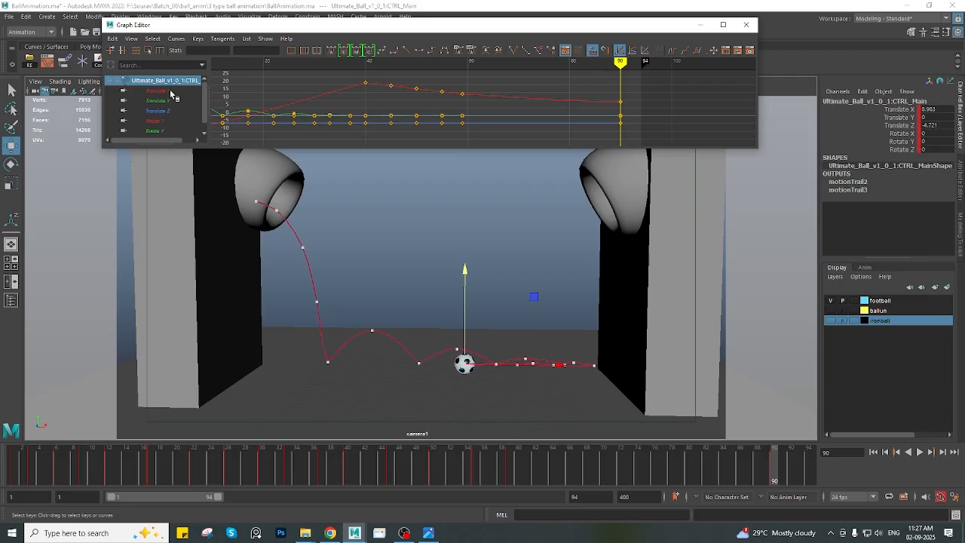
drag(170, 89, 167, 135)
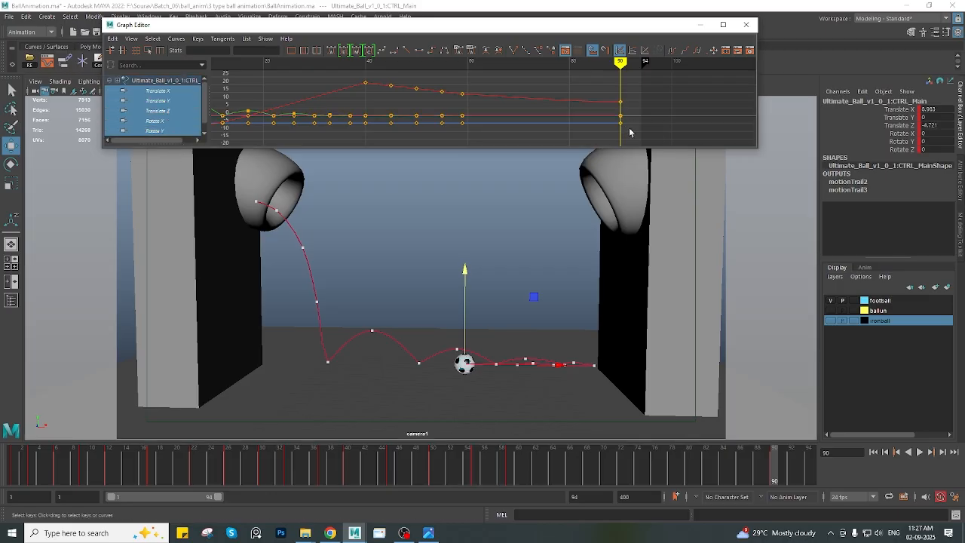
click(137, 83)
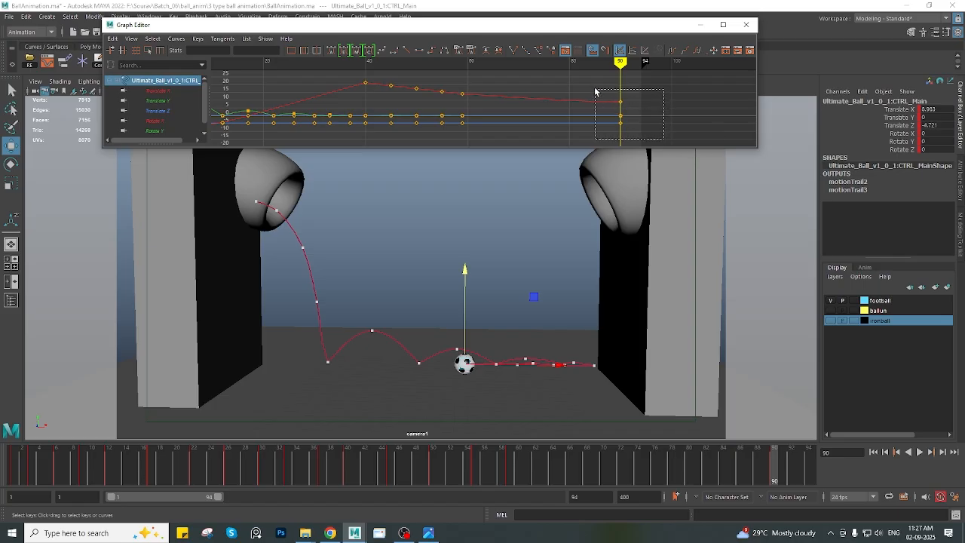
drag(594, 91, 595, 91)
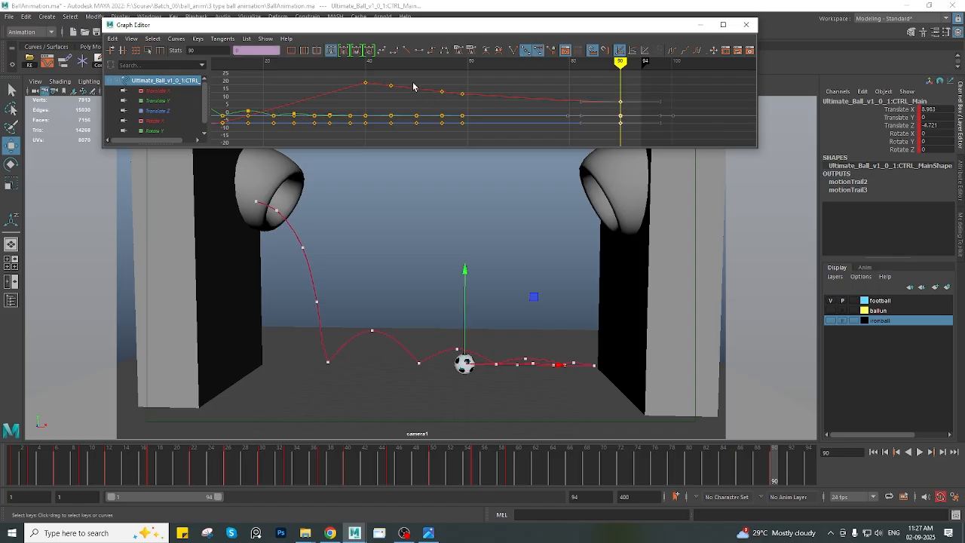
click(332, 52)
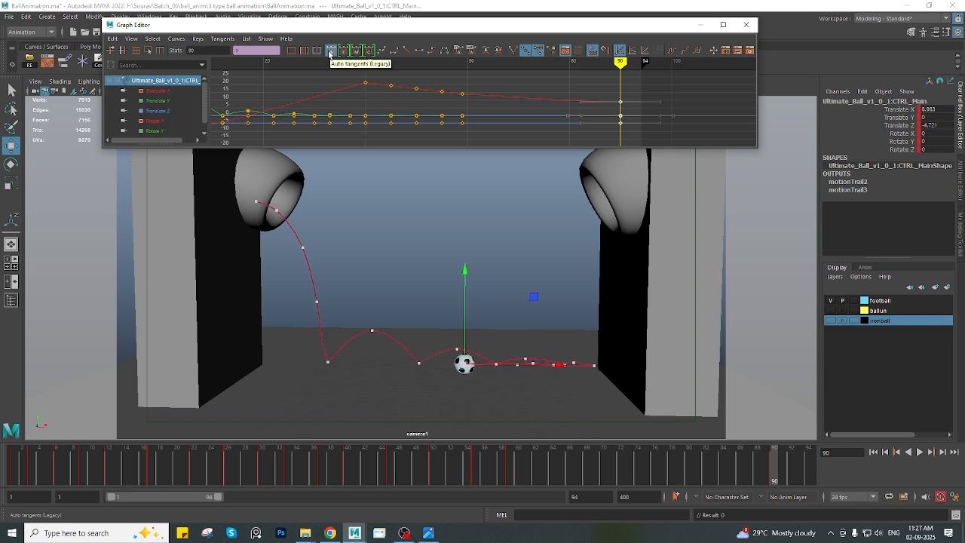
Review the football's rebound and roll by playing the animation and scrubbing the frames after the wall hit at frame 40
mouse_move(573, 457)
mouse_down()
mouse_move(372, 463)
mouse_move(456, 456)
mouse_move(769, 474)
mouse_move(709, 465)
mouse_move(759, 465)
mouse_move(236, 471)
mouse_up()
click(920, 452)
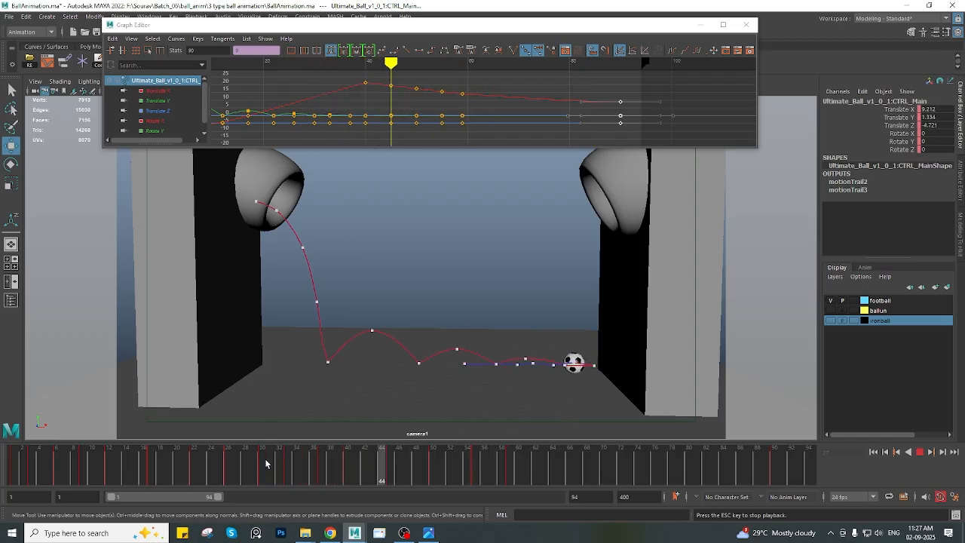
mouse_move(571, 455)
mouse_down()
mouse_move(489, 463)
mouse_move(600, 464)
mouse_move(369, 490)
mouse_move(299, 466)
mouse_up()
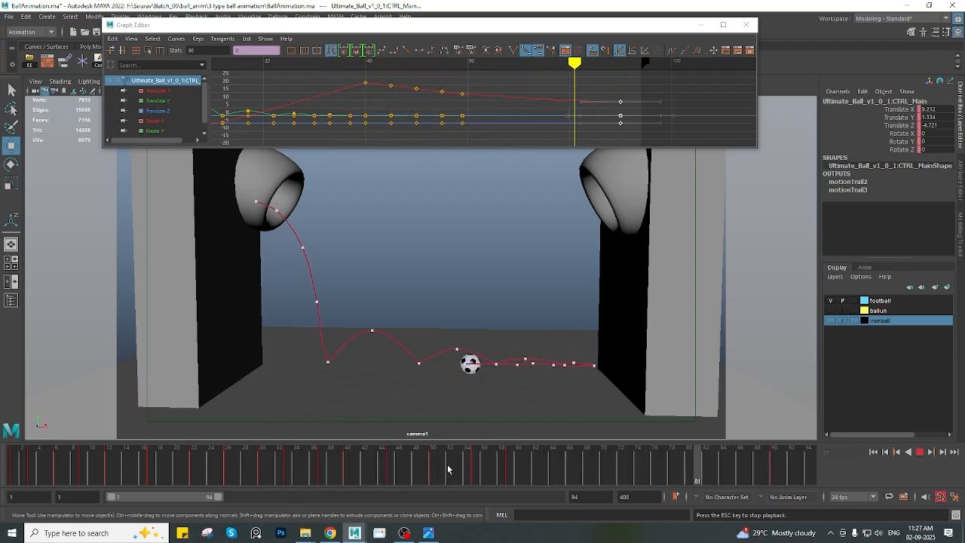
click(921, 453)
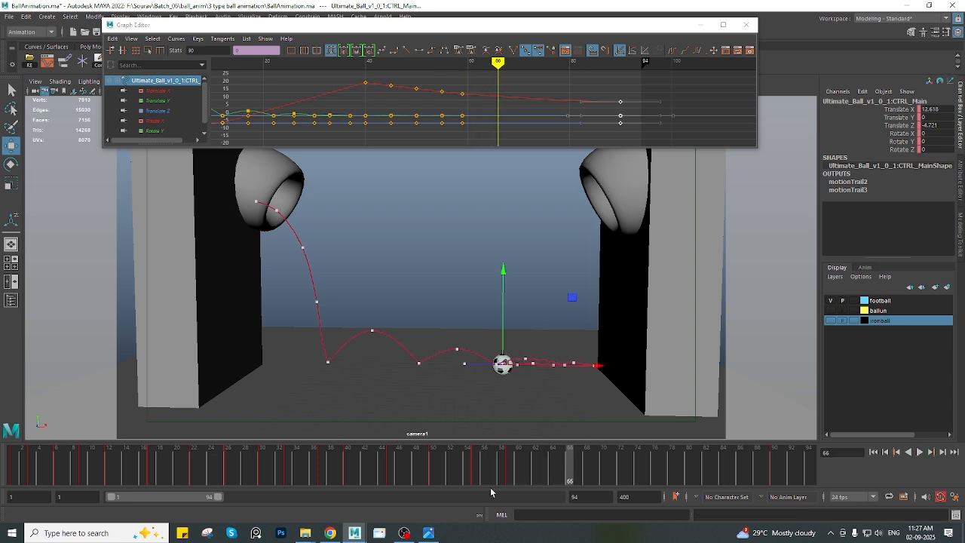
mouse_move(512, 474)
mouse_down()
mouse_move(263, 447)
mouse_move(366, 455)
mouse_move(252, 461)
mouse_move(346, 465)
mouse_up()
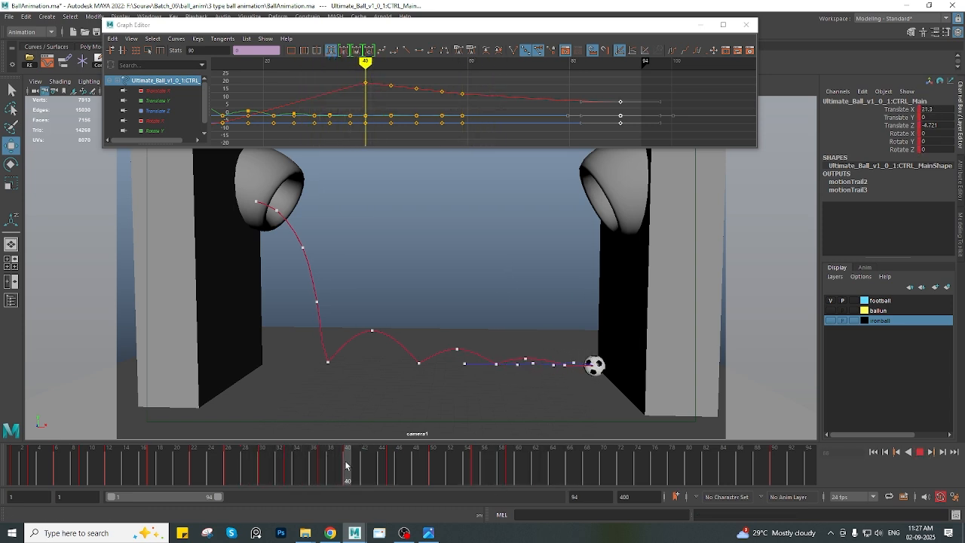
click(389, 464)
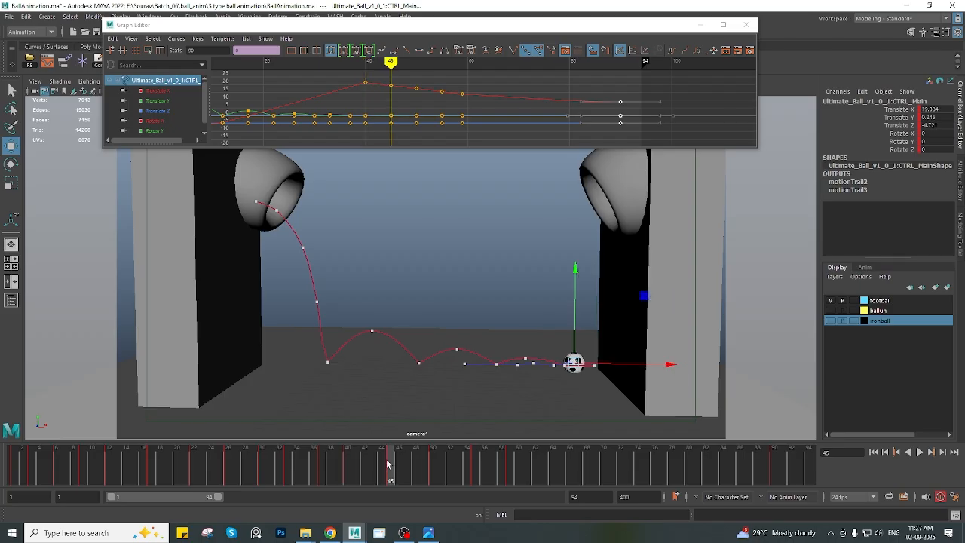
shift+drag(389, 459, 515, 472)
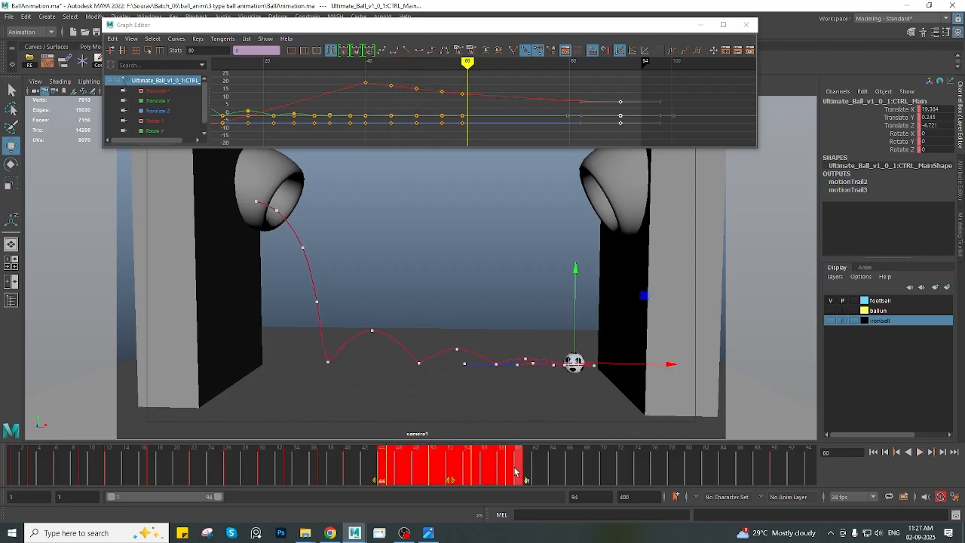
click(593, 466)
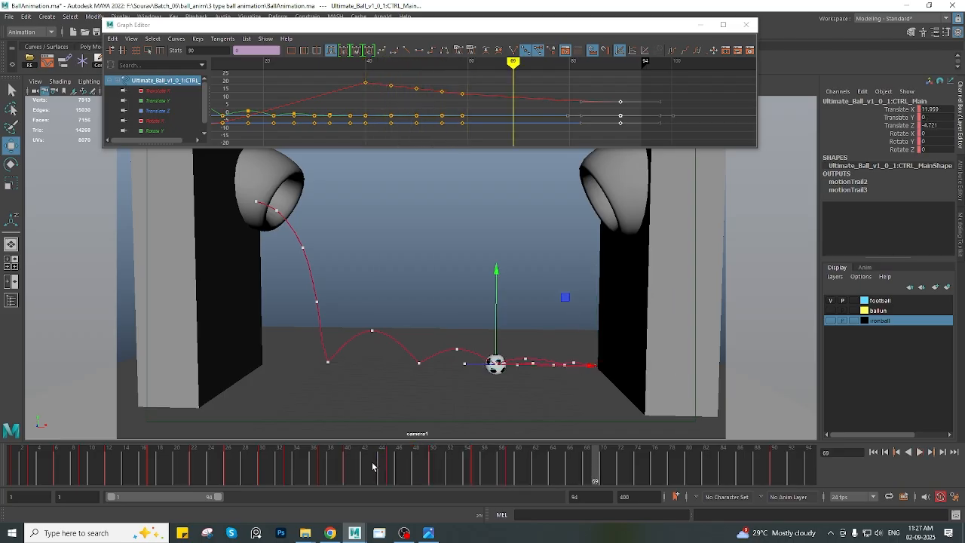
Slow the football's rebound by stretching its keyframe range from frames 40–60 out to about frame 71
mouse_move(330, 462)
mouse_down()
mouse_move(321, 460)
mouse_move(348, 461)
mouse_up()
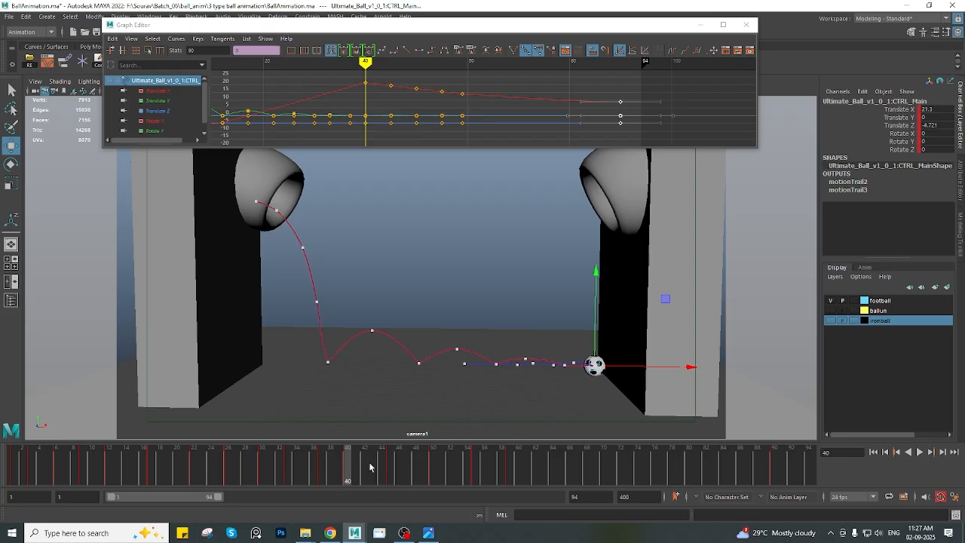
mouse_move(352, 461)
mouse_down()
mouse_move(586, 461)
mouse_move(505, 470)
mouse_move(349, 463)
mouse_move(509, 474)
mouse_up()
key(alt+v)
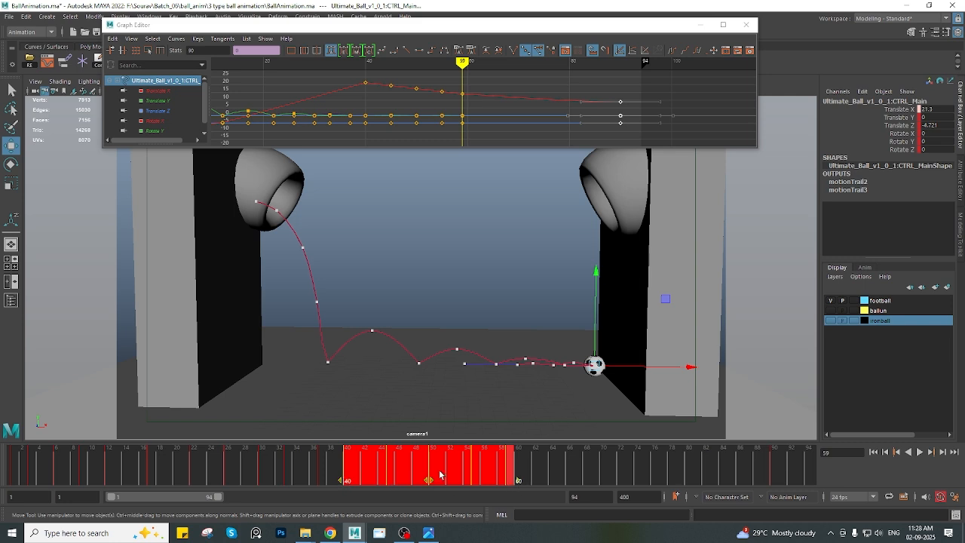
mouse_move(439, 474)
mouse_down()
mouse_move(558, 461)
mouse_move(349, 463)
mouse_move(507, 459)
mouse_up()
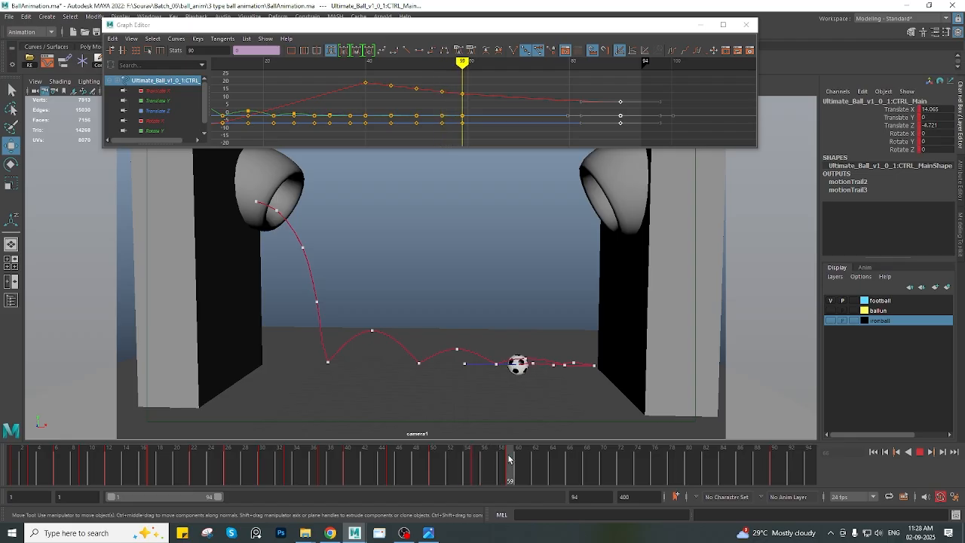
mouse_move(509, 458)
mouse_down()
mouse_move(603, 465)
mouse_move(349, 465)
mouse_move(500, 465)
mouse_move(521, 481)
mouse_move(612, 483)
mouse_up()
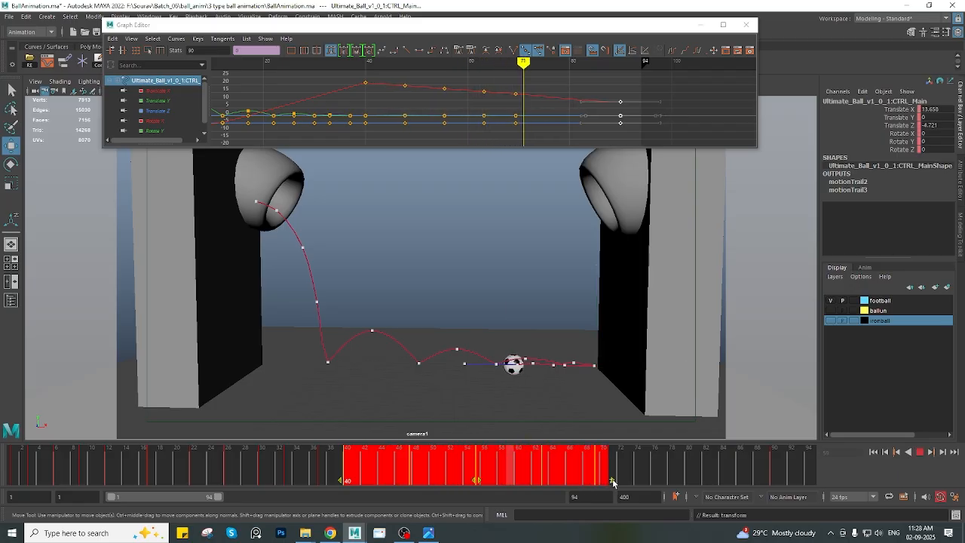
shift+drag(612, 482, 610, 481)
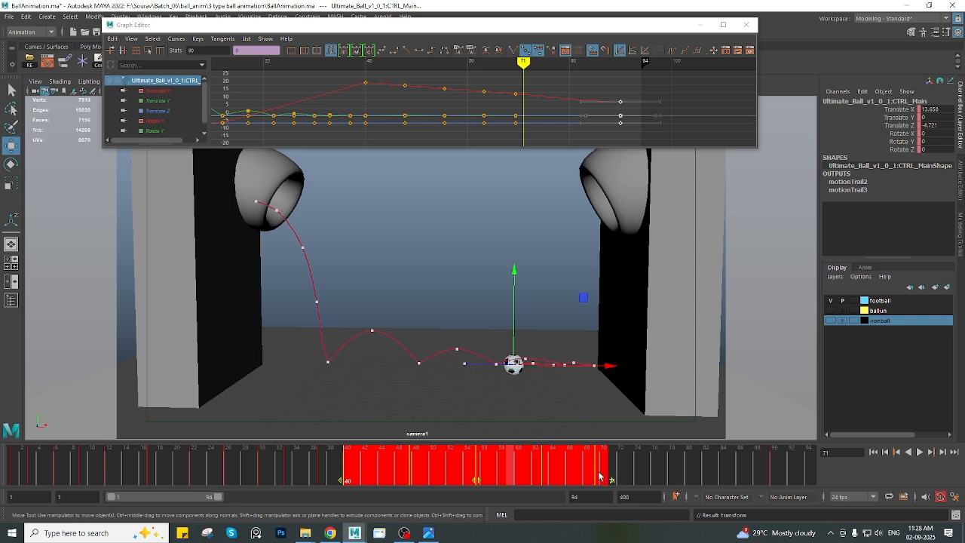
Snap the football's keyframes between frames 34 and 74 to whole frames
right_click(499, 469)
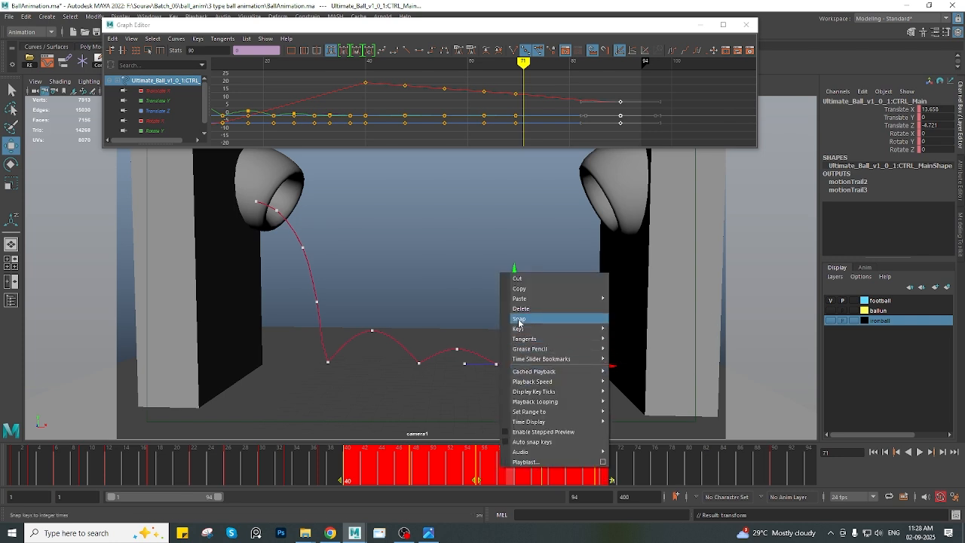
click(442, 463)
click(475, 468)
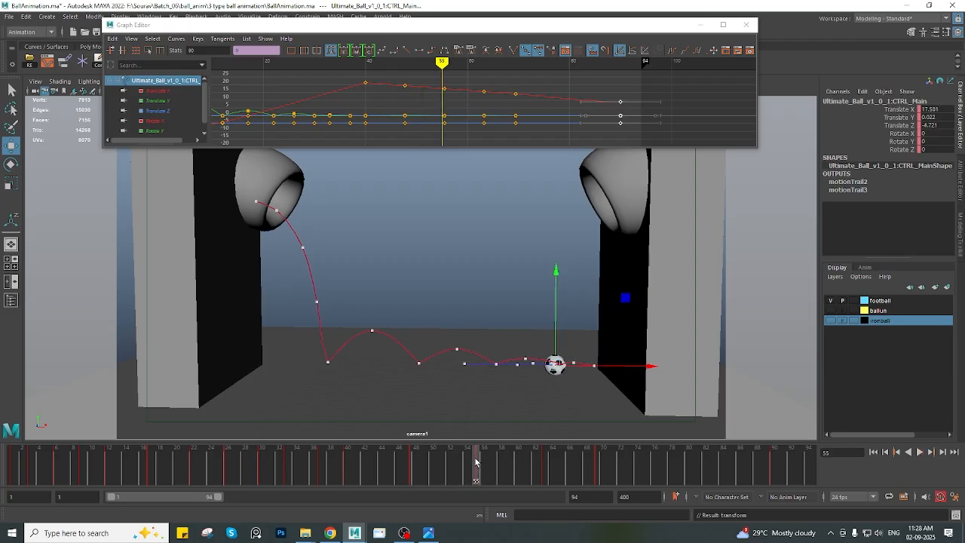
click(483, 463)
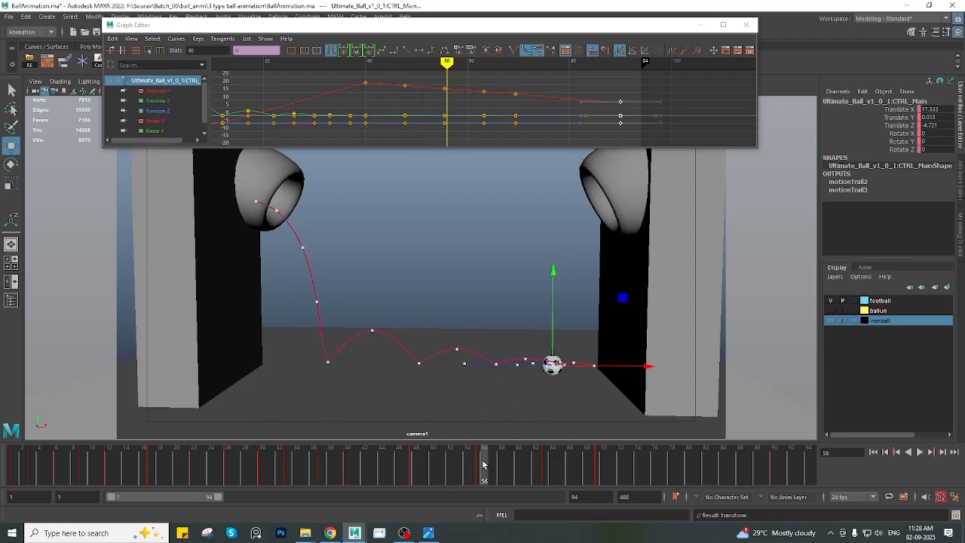
click(477, 471)
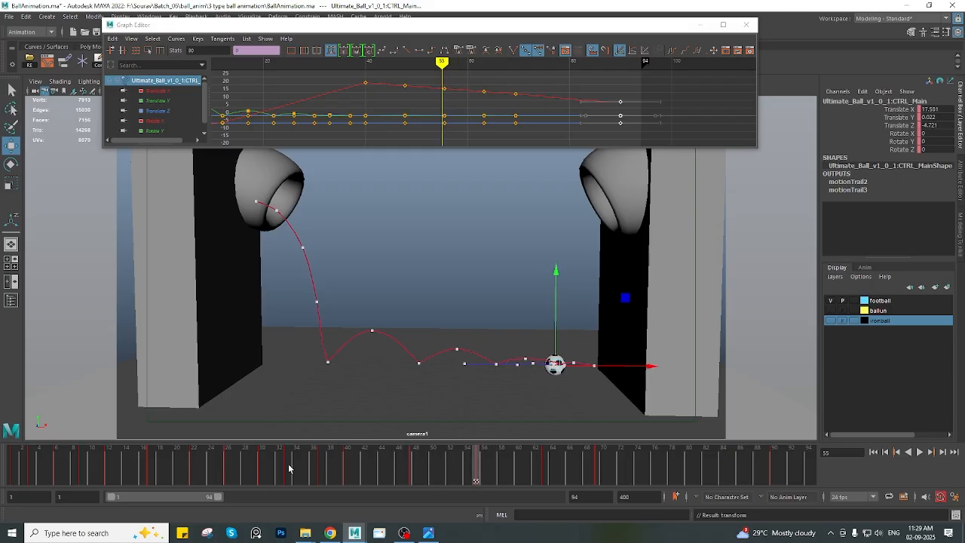
shift+drag(289, 469, 641, 470)
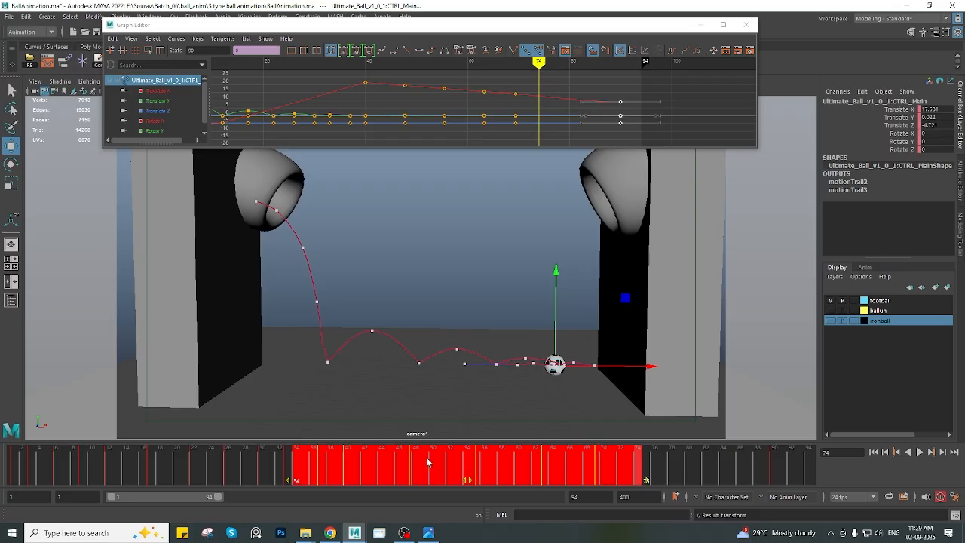
right_click(519, 466)
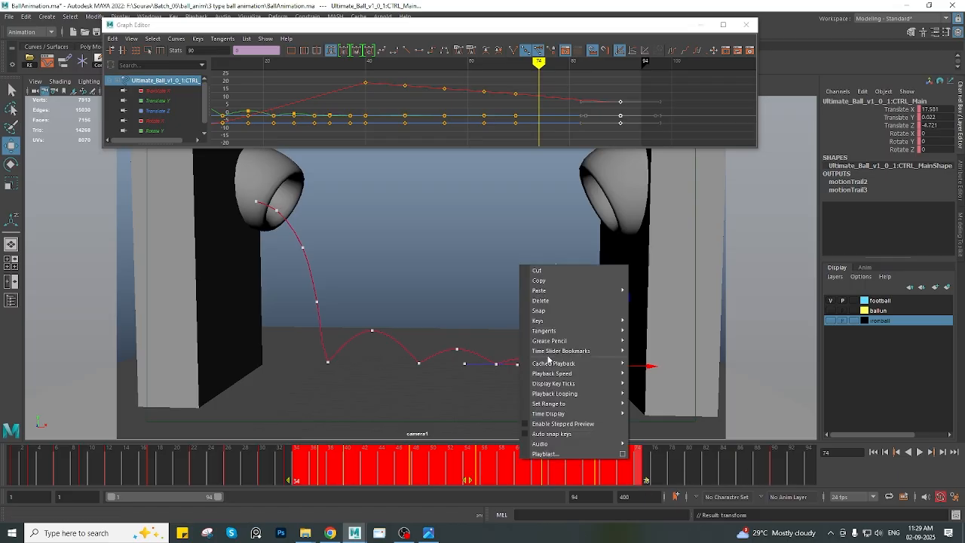
click(540, 310)
Review the retimed football bounce and roll by playing the animation and scrubbing from the first floor contact to the wall hit
drag(468, 464, 579, 470)
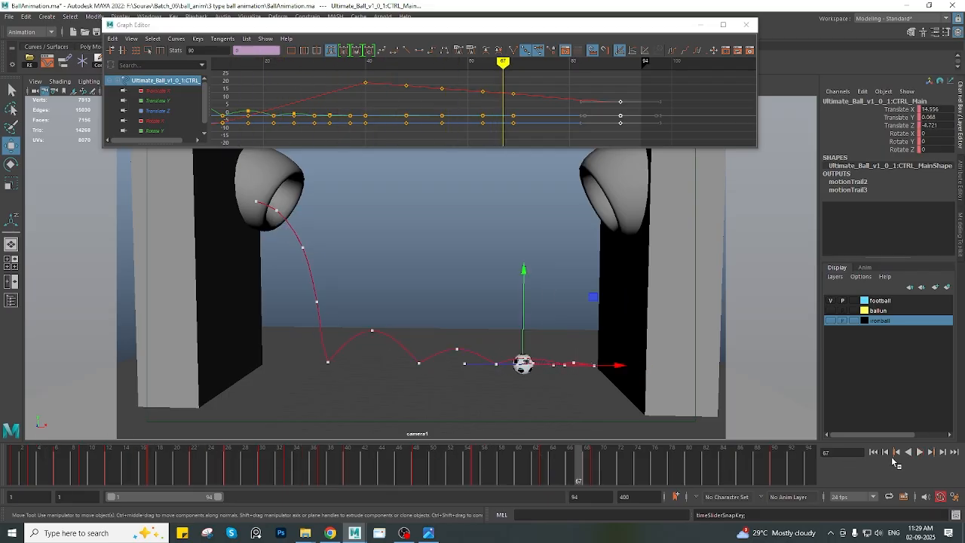
click(919, 451)
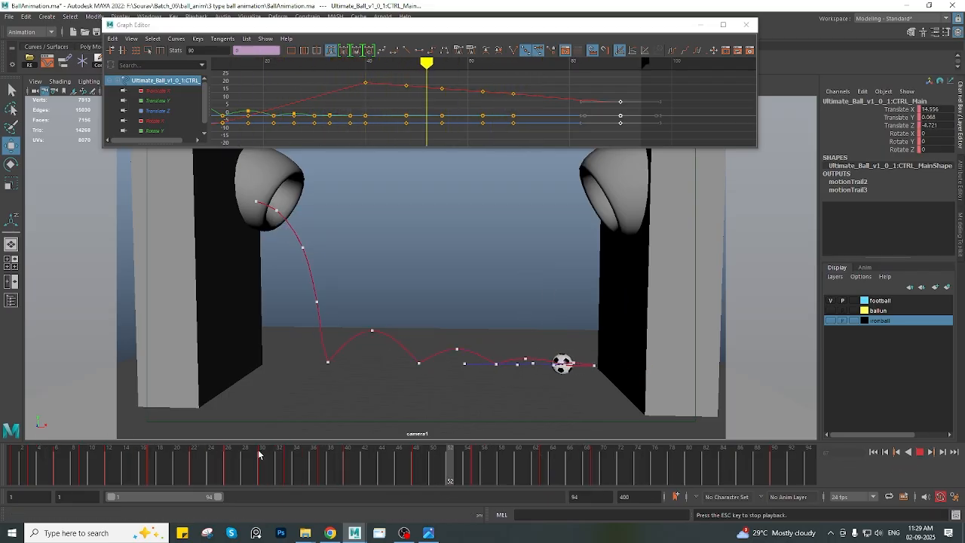
click(181, 457)
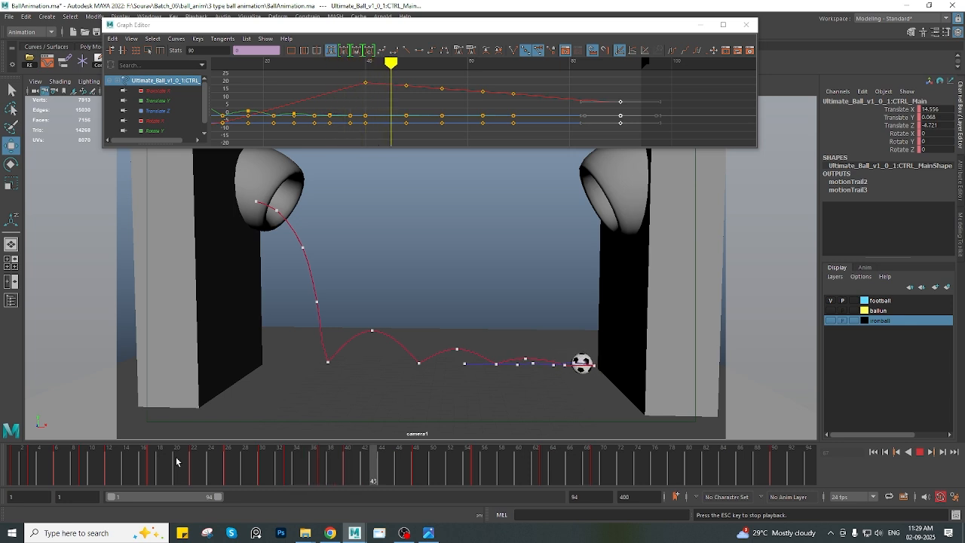
click(179, 467)
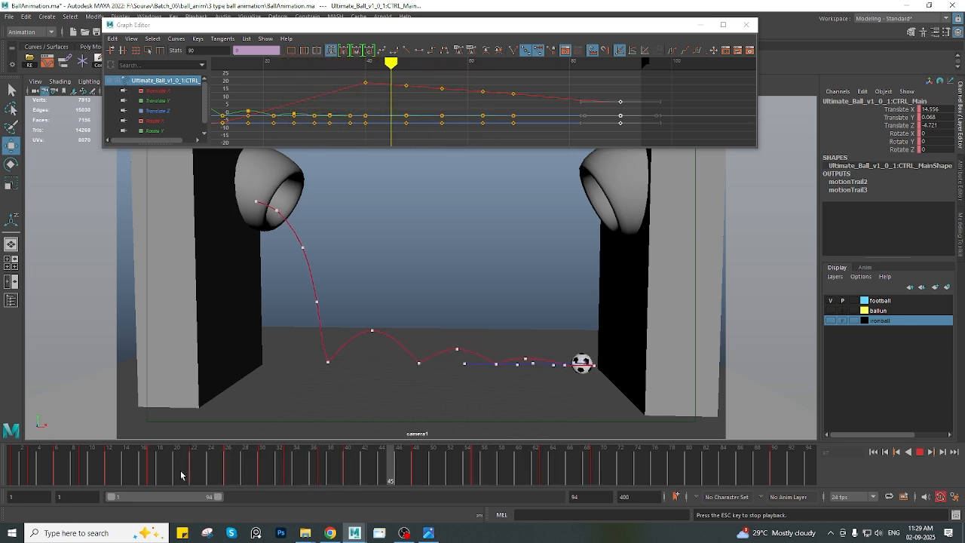
click(188, 452)
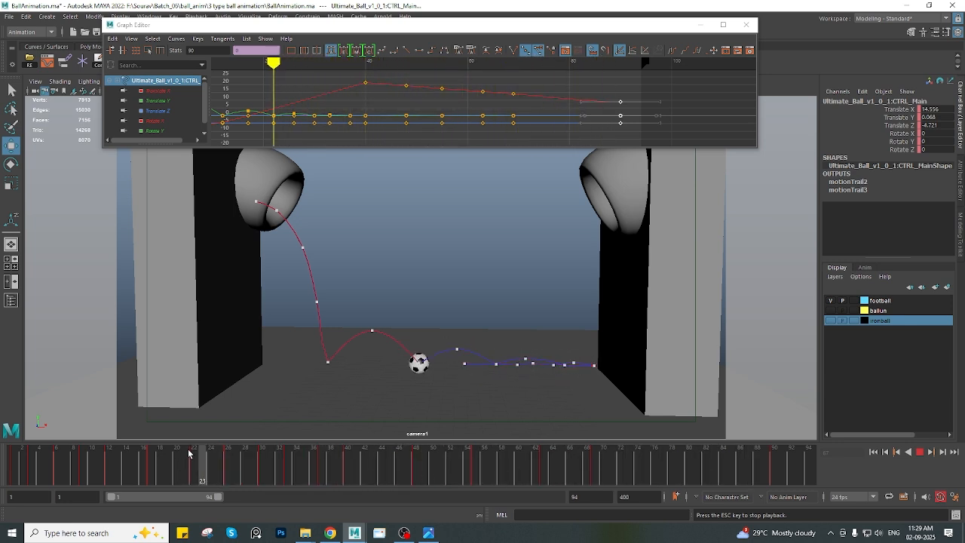
click(115, 469)
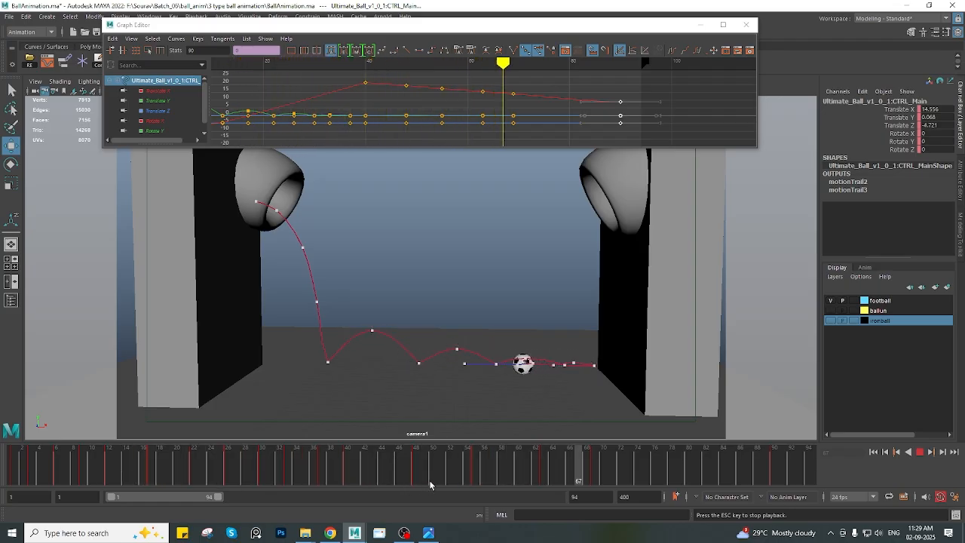
click(273, 464)
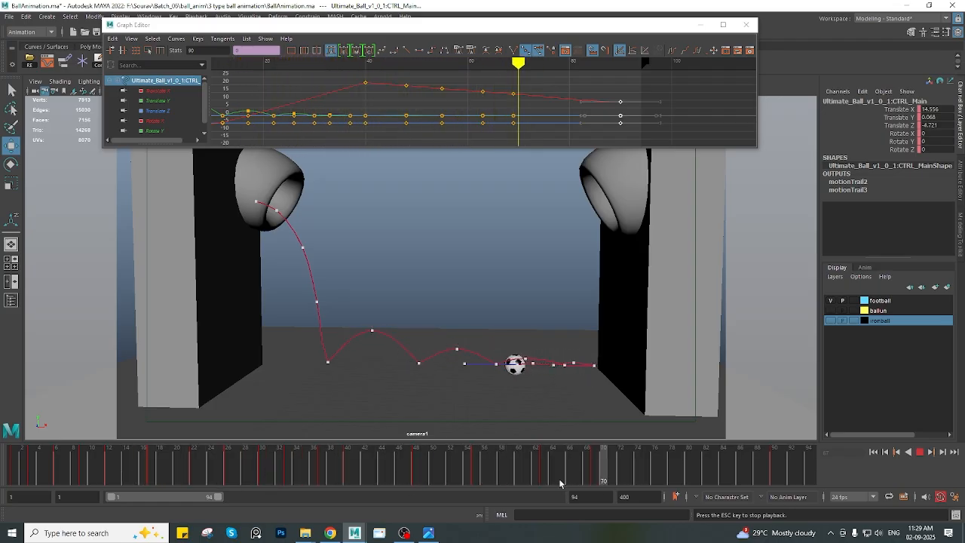
click(920, 453)
click(115, 457)
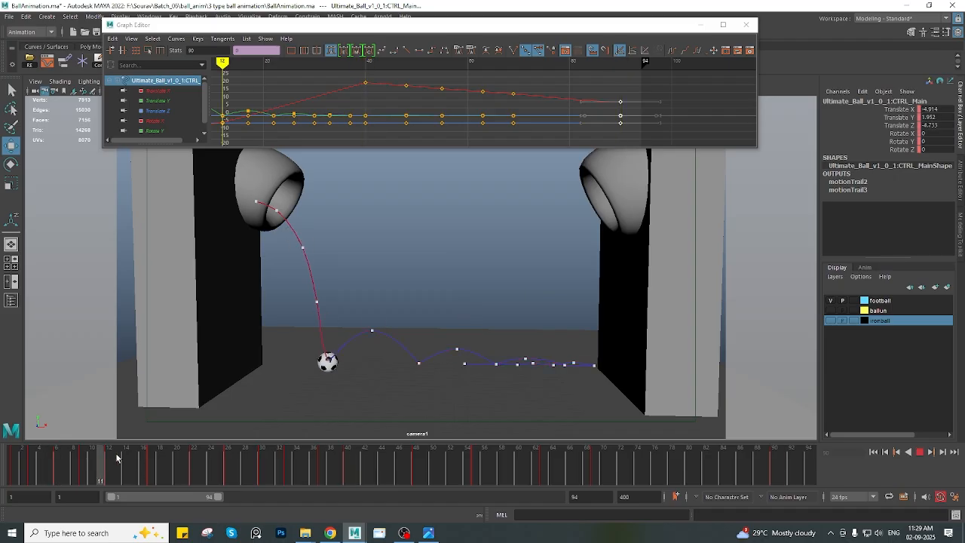
drag(116, 456, 345, 470)
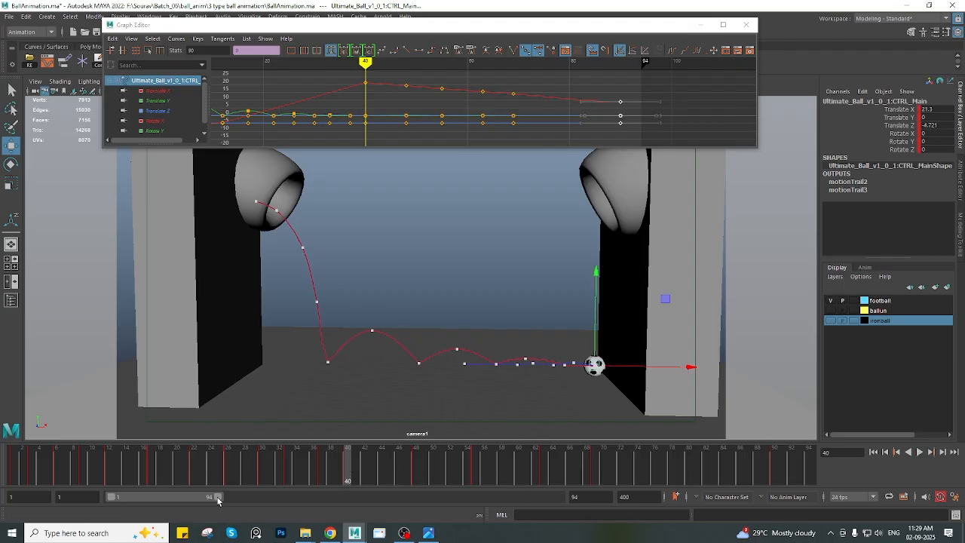
Extend the playback range to frame 141 and undo the last time change to return to frame 40
mouse_move(217, 497)
mouse_down()
mouse_move(271, 497)
mouse_move(93, 462)
mouse_move(454, 464)
mouse_move(136, 467)
mouse_move(268, 474)
mouse_move(282, 463)
mouse_move(162, 464)
mouse_move(280, 465)
mouse_up()
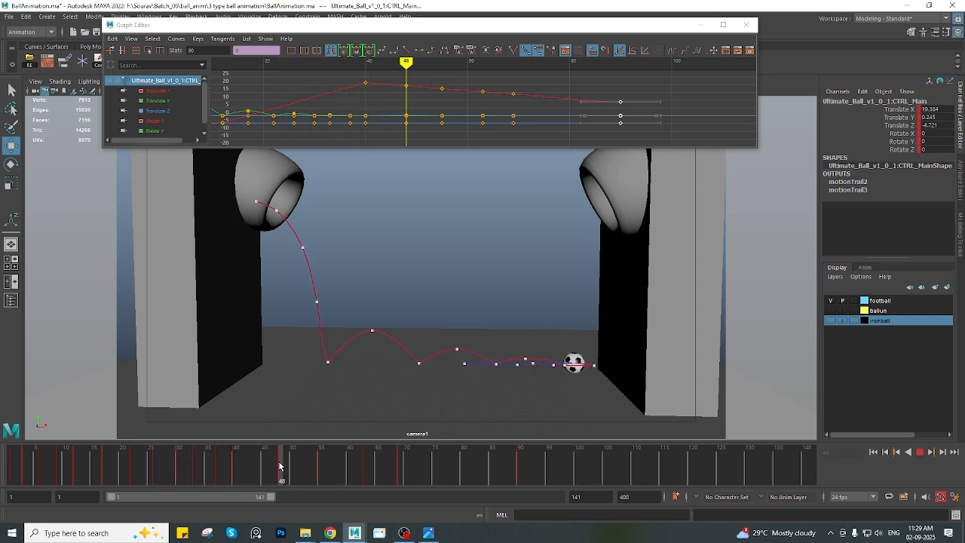
key(ctrl+z)
key(ctrl+z)
key(ctrl+z)
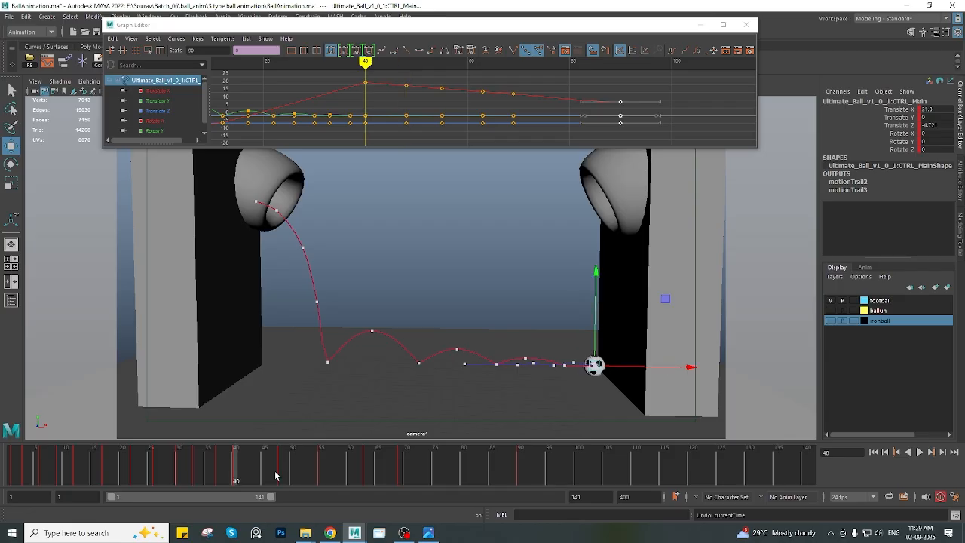
Undo the playback range extension, compress the football's rebound keyframes after frame 40 to end at about frame 59, and replay the motion
key(ctrl+z)
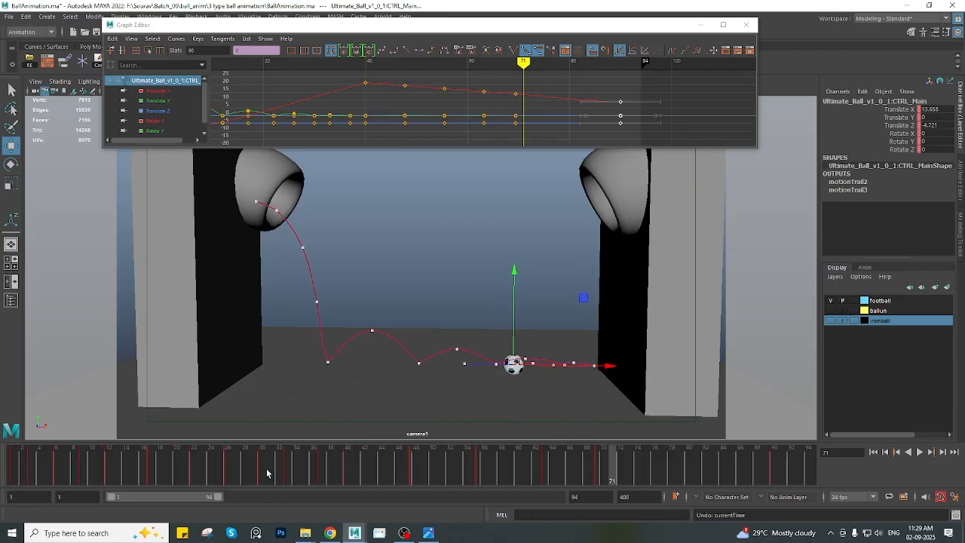
mouse_move(290, 464)
mouse_down()
mouse_move(426, 467)
mouse_move(245, 467)
mouse_up()
click(920, 452)
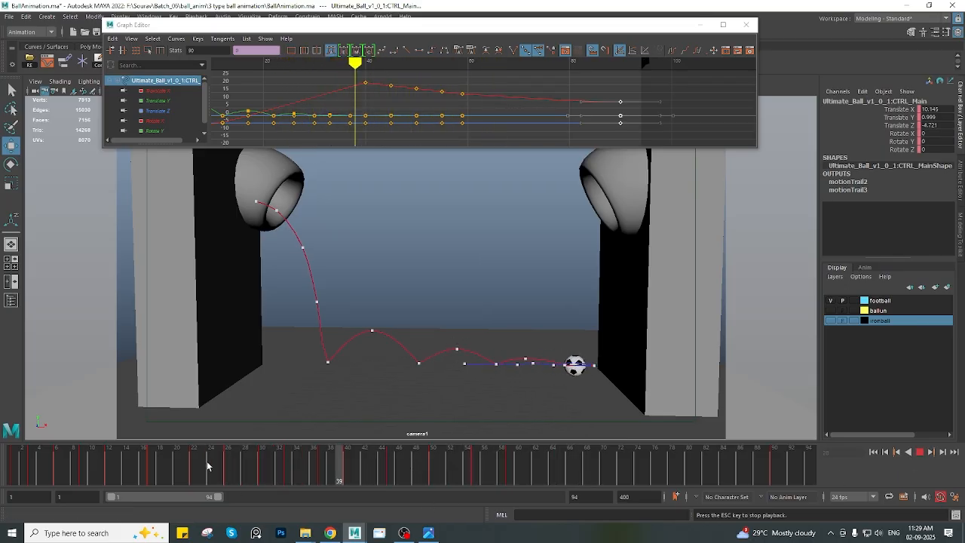
click(318, 466)
drag(318, 465, 391, 465)
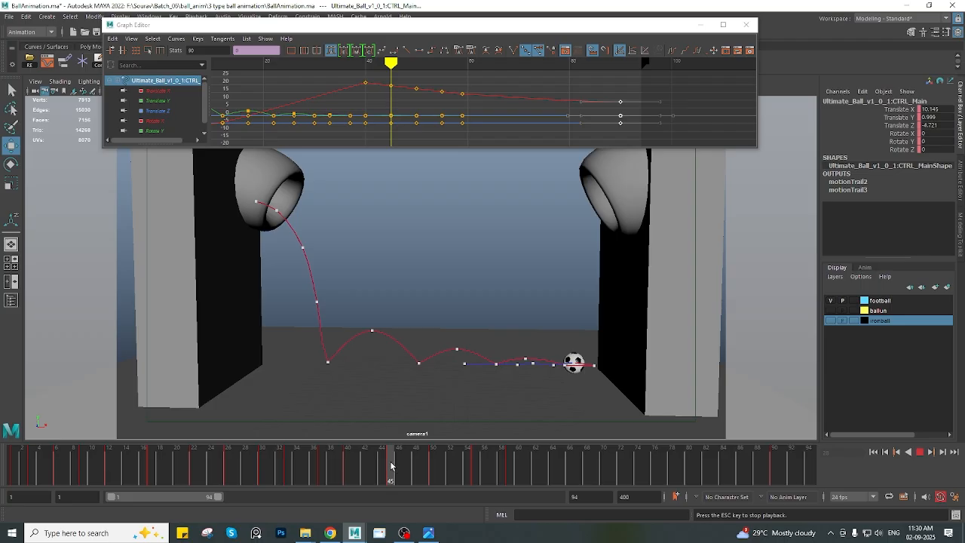
key(Escape)
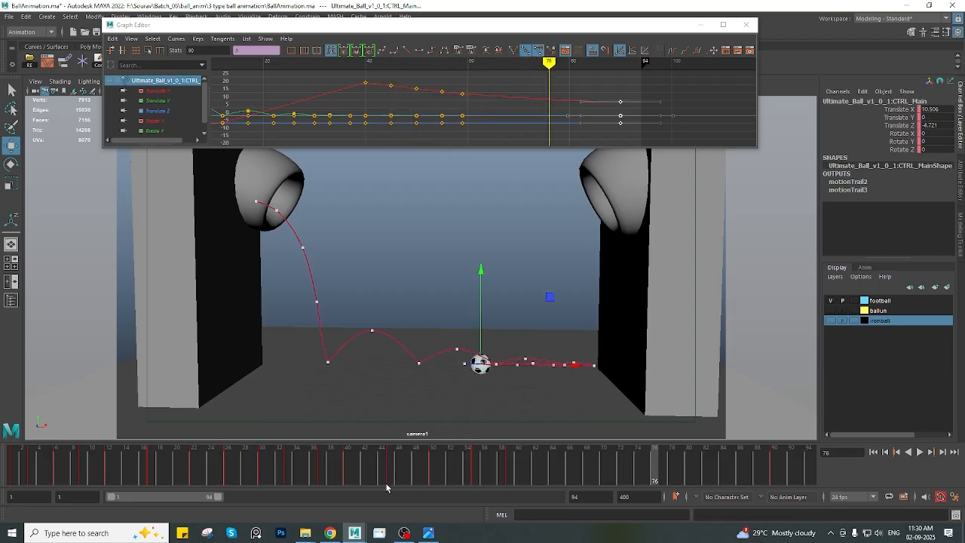
Stretch the football's rebound keyframes in two passes, frames 40–64 and frames 57–71, snapping each range to whole frames
drag(358, 466, 551, 477)
right_click(500, 468)
click(518, 321)
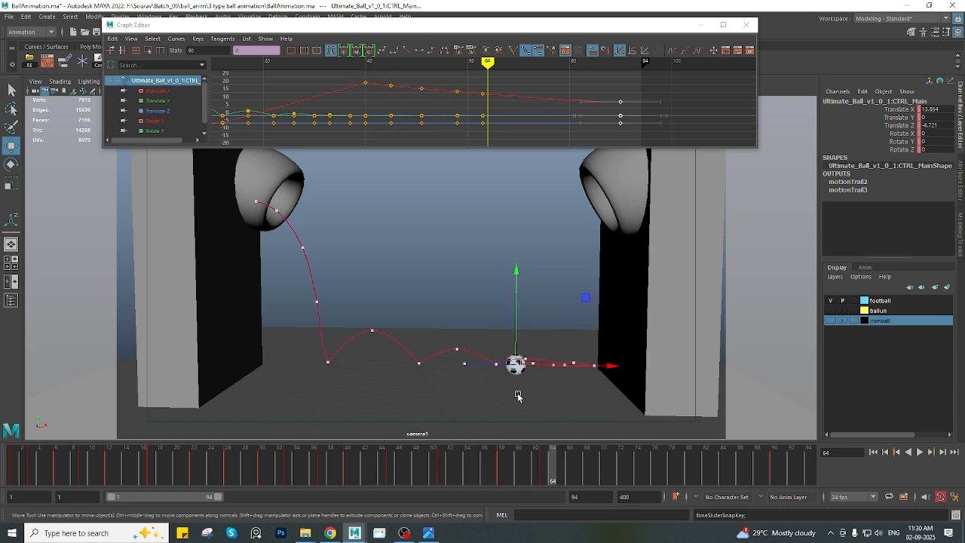
shift+drag(496, 454, 611, 481)
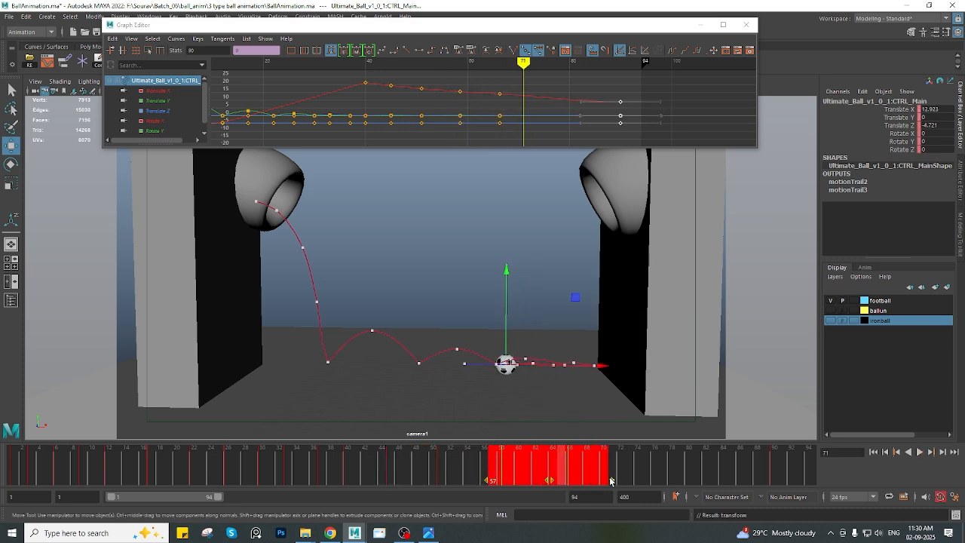
right_click(611, 480)
click(610, 330)
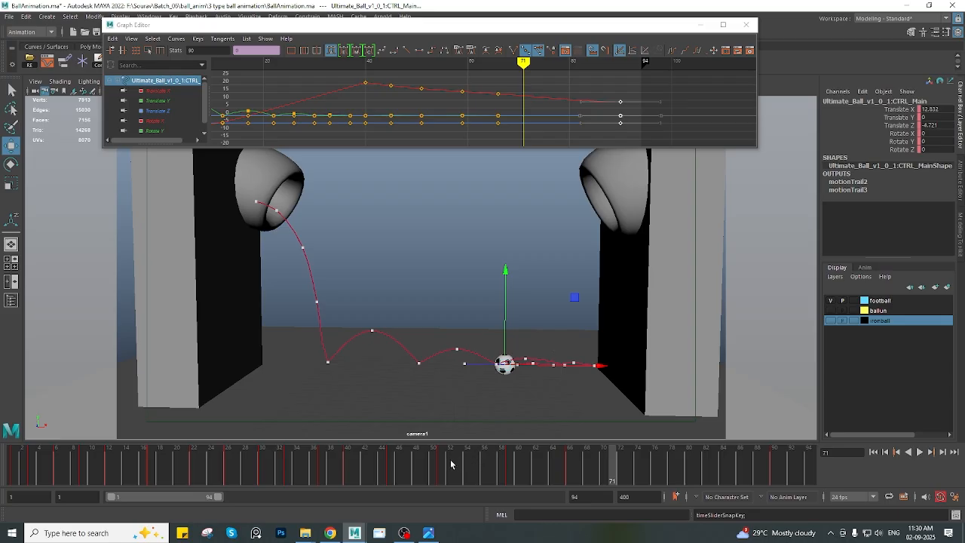
Play back the animation to check the timing of the stretched football rebound
click(208, 462)
key(alt+v)
click(920, 451)
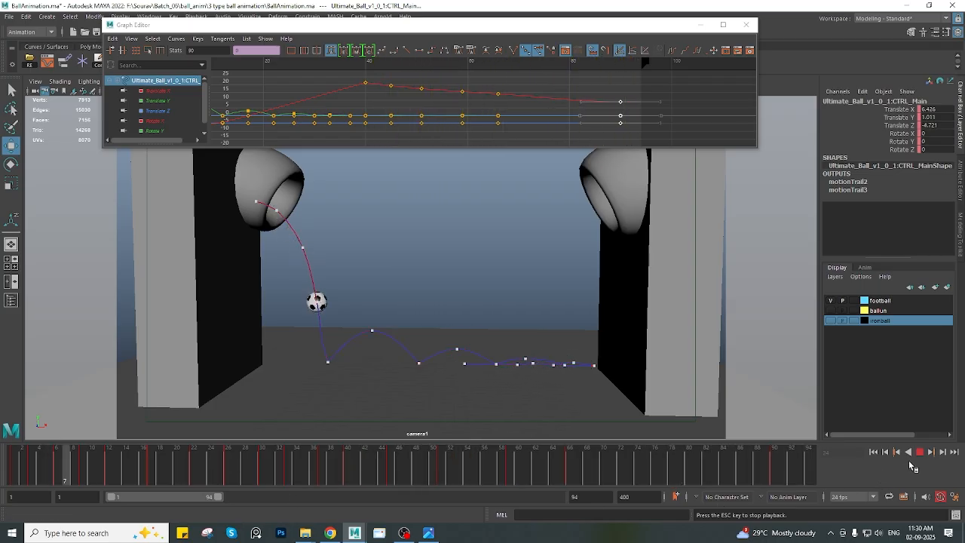
key(Escape)
Extend the playback range to frame 202 and shift the football's final keyframe to frame 110, placing the ball slightly farther from the wall
mouse_move(218, 496)
mouse_down()
mouse_move(339, 496)
mouse_move(339, 470)
mouse_move(448, 473)
mouse_up()
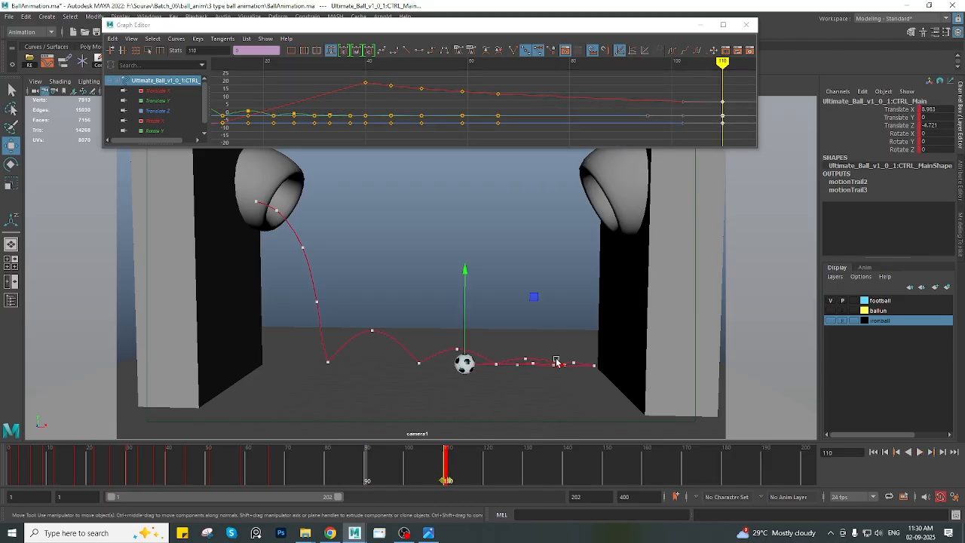
drag(557, 366, 533, 367)
drag(364, 468, 10, 458)
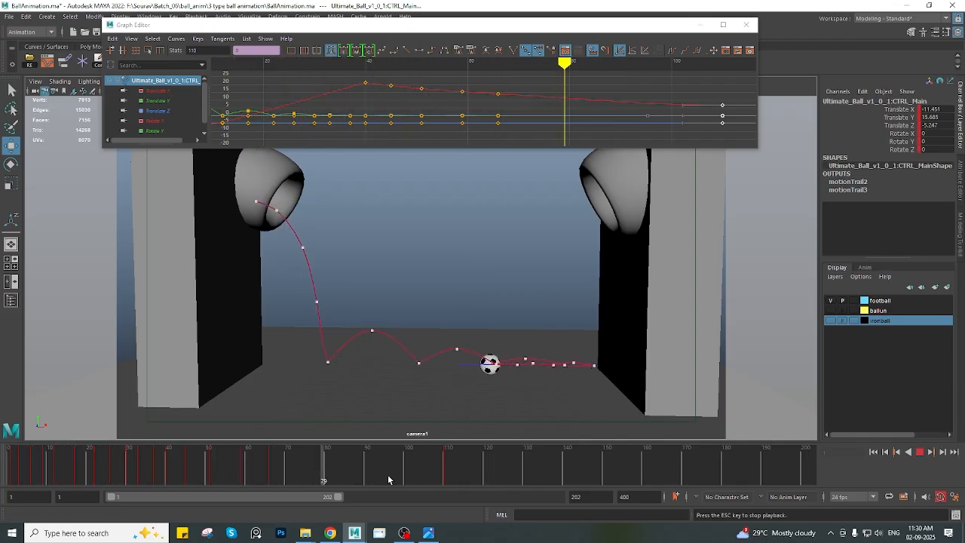
click(54, 463)
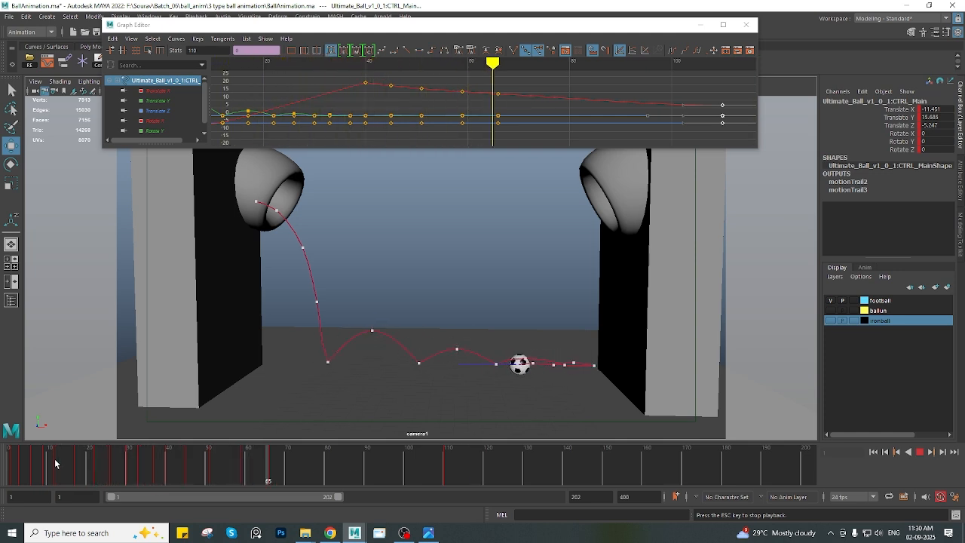
click(182, 459)
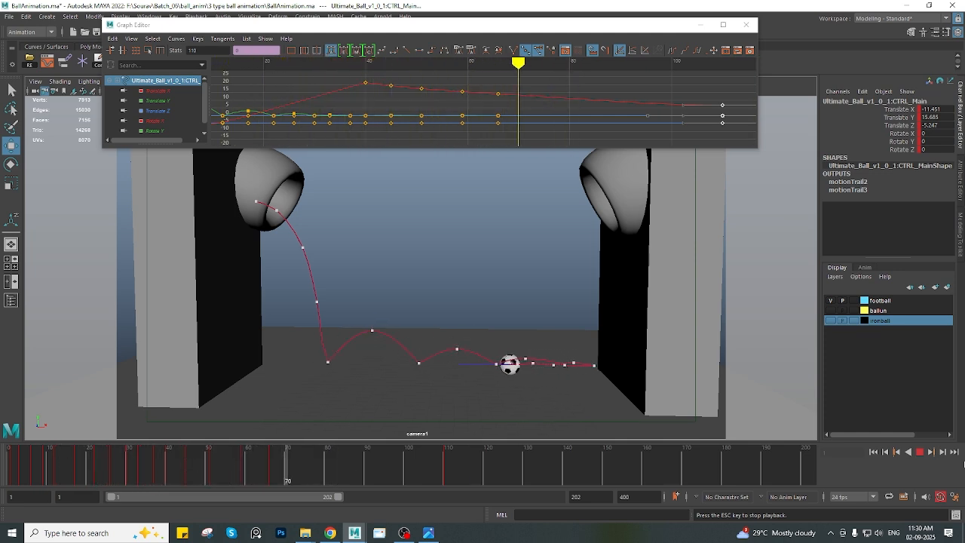
key(Escape)
Inspect the football's Translate Y curve and delete the keyframe at the peak of its last small bounce at frame 59
mouse_move(253, 476)
mouse_down()
mouse_move(168, 469)
mouse_move(245, 471)
mouse_up()
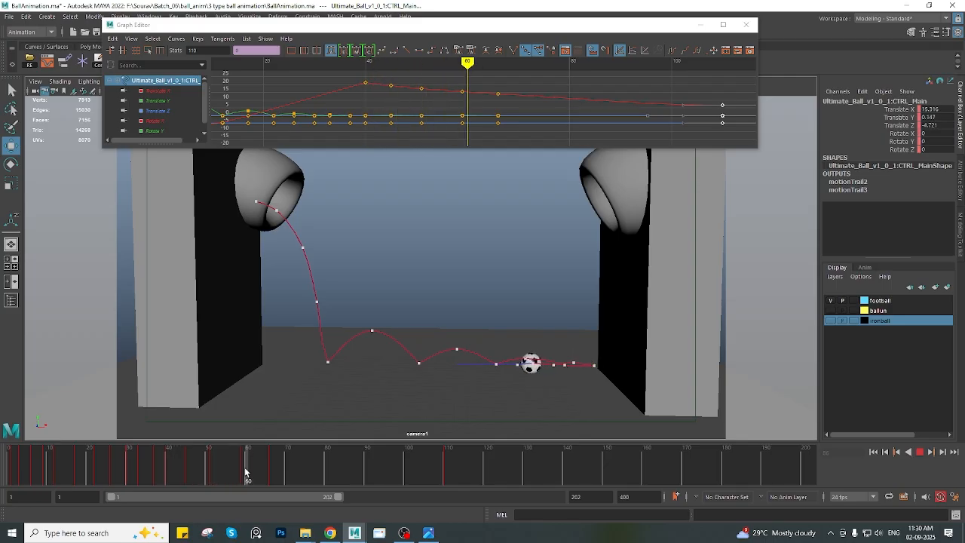
click(169, 100)
key(f)
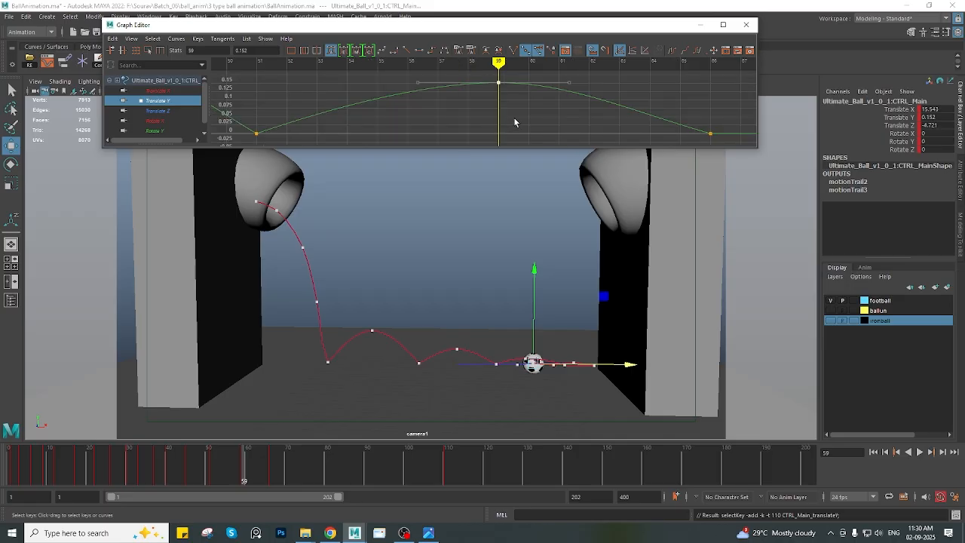
scroll(499, 118, down, 3)
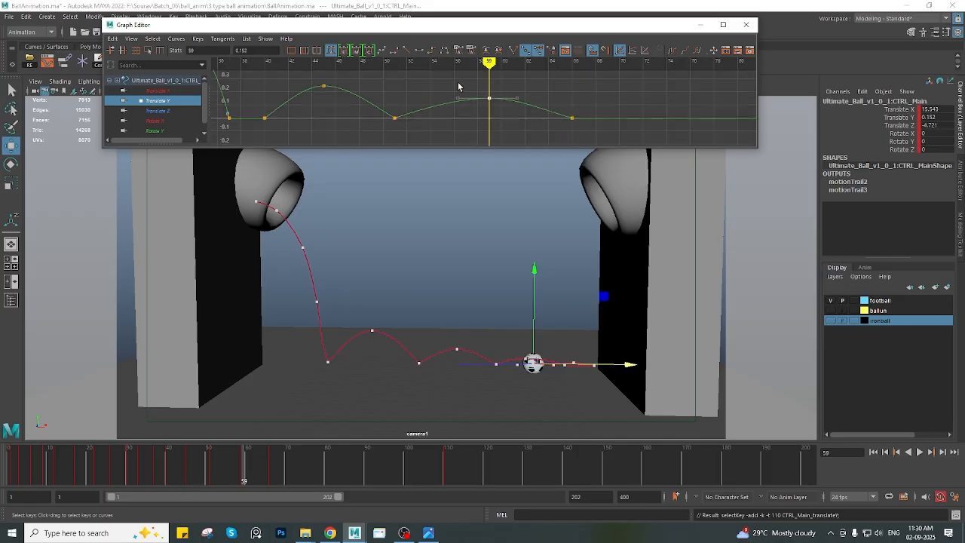
mouse_move(218, 482)
mouse_down()
mouse_move(96, 461)
mouse_move(243, 468)
mouse_up()
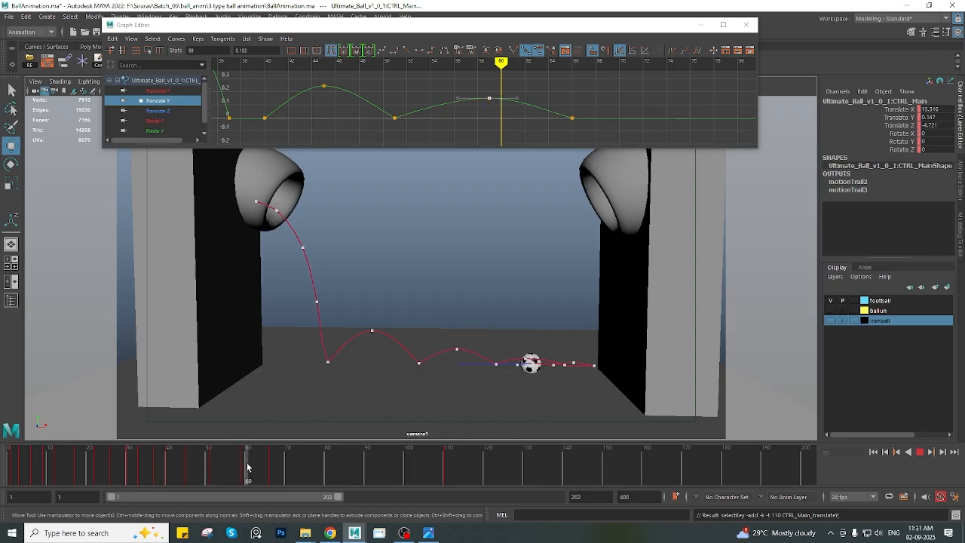
right_click(243, 468)
click(254, 324)
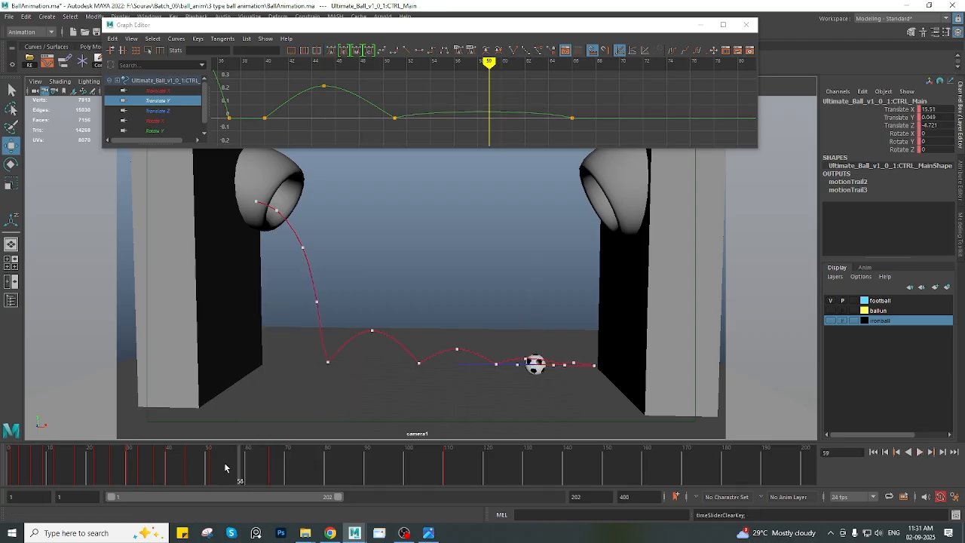
Flatten the Translate Y curve between frames 51 and 66 by levelling the outgoing tangent at frame 51
key(alt+v)
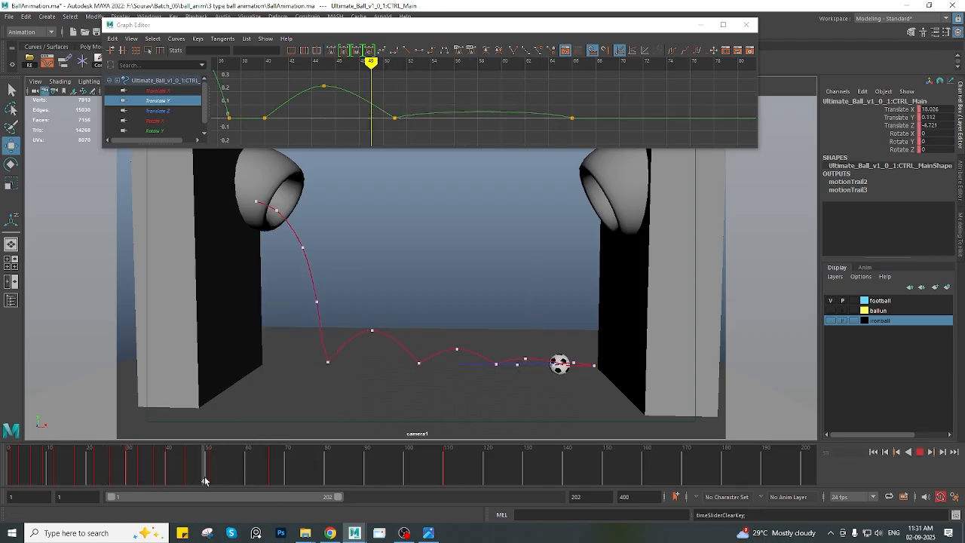
drag(205, 481, 219, 477)
click(187, 104)
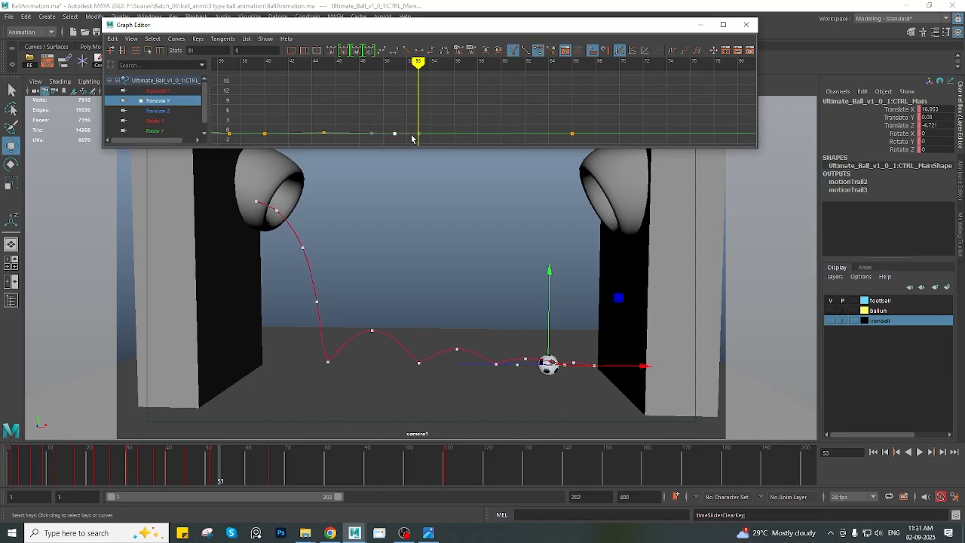
key(f)
scroll(515, 121, down, 3)
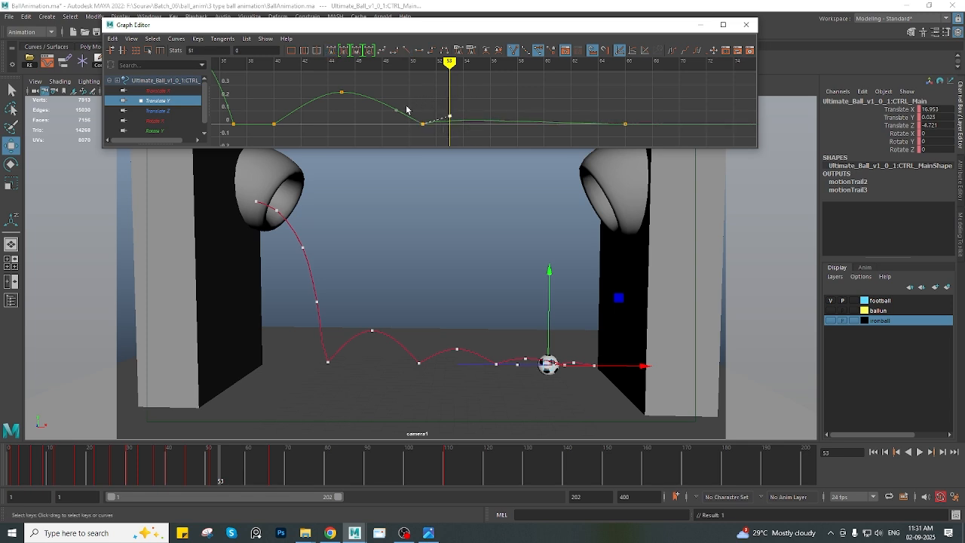
key(alt+v)
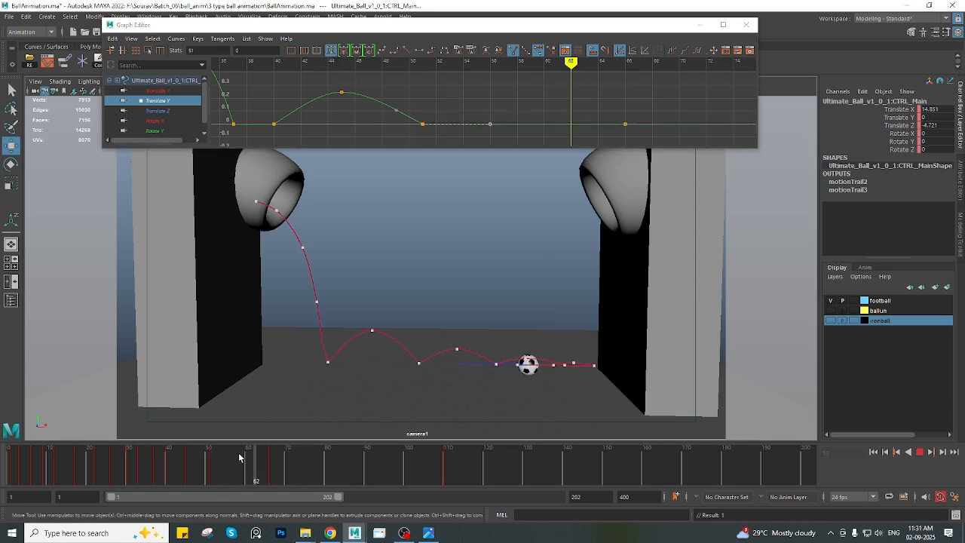
key(alt+v)
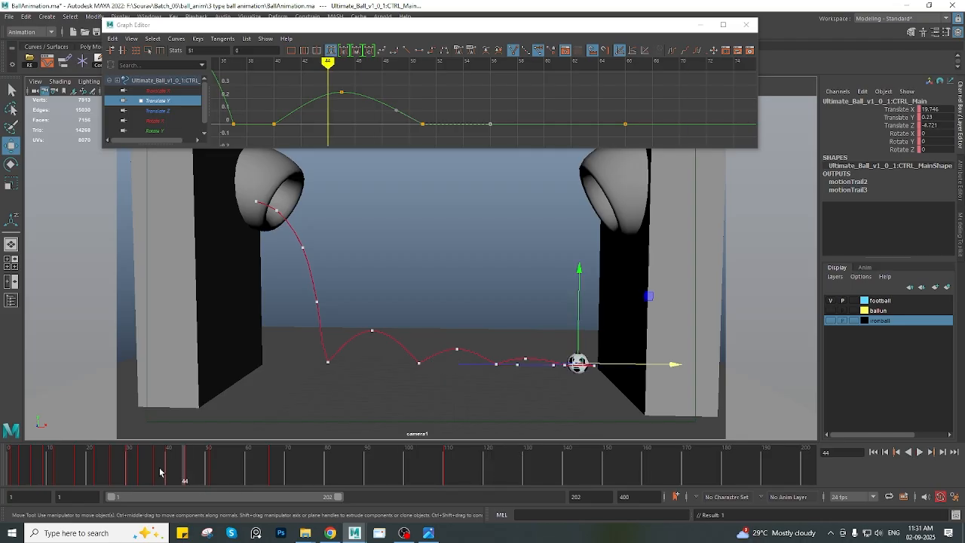
Play and scrub the animation to check how the football settles from its last bounce into the roll
click(919, 452)
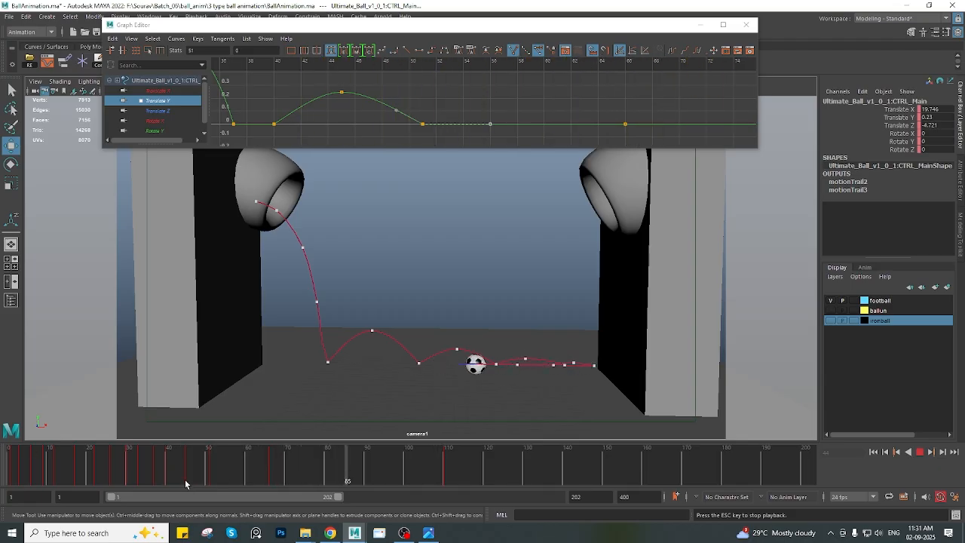
click(85, 467)
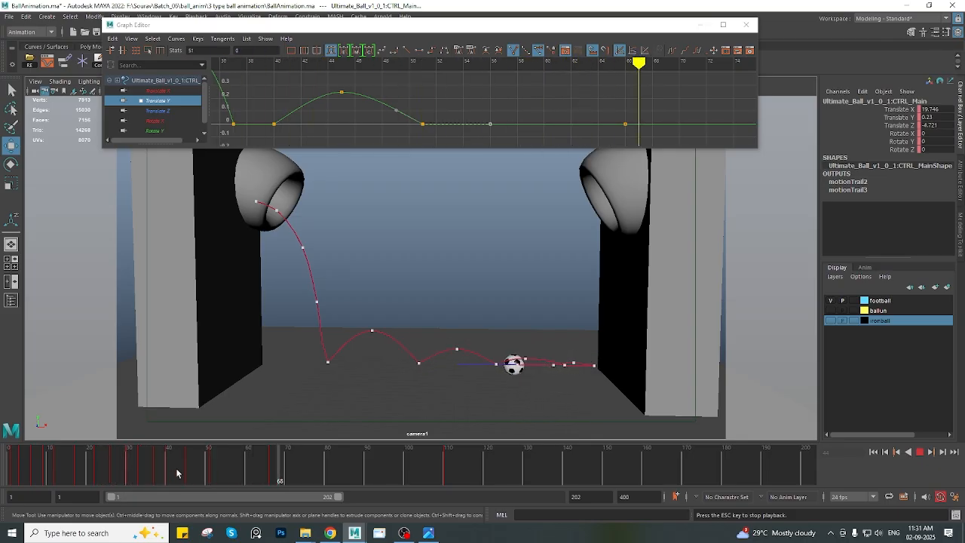
click(144, 458)
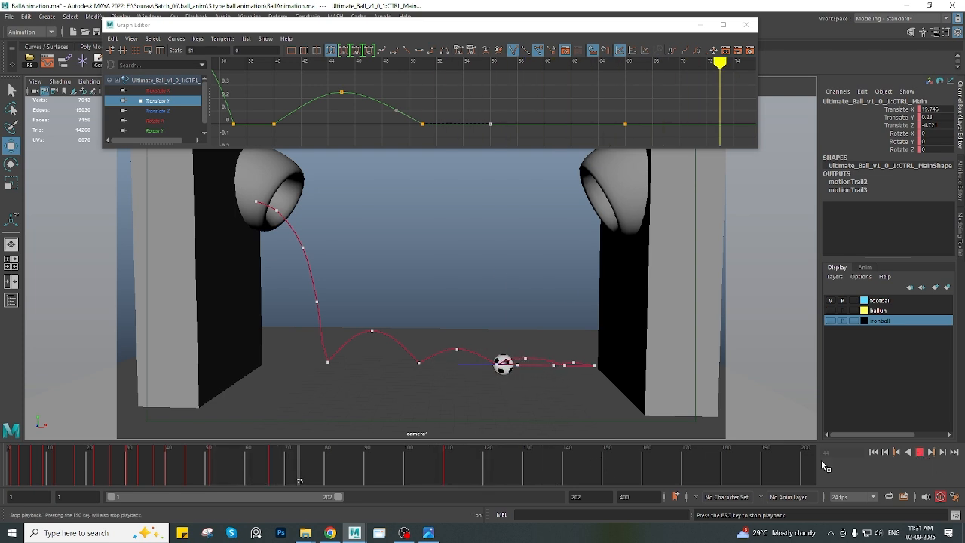
key(Escape)
mouse_move(392, 480)
mouse_down()
mouse_move(125, 448)
mouse_move(309, 445)
mouse_up()
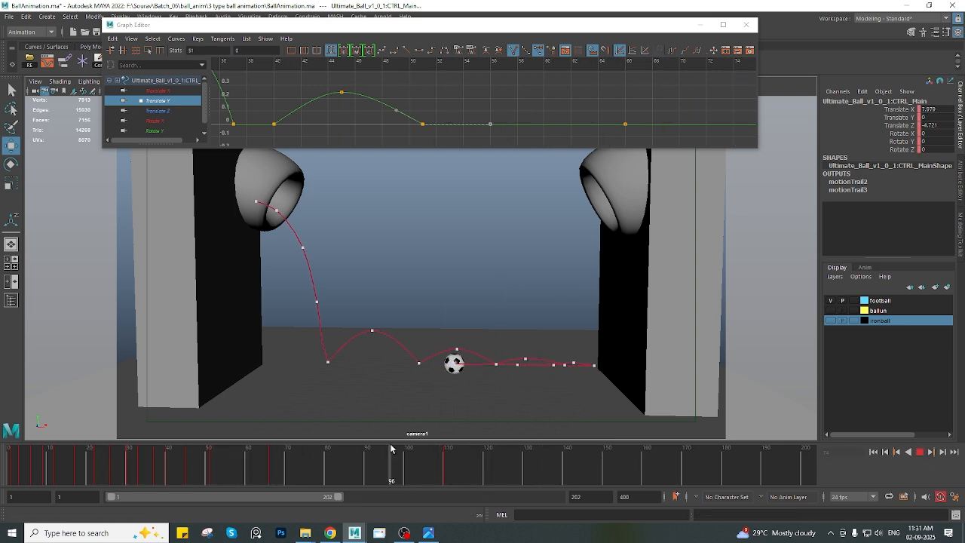
drag(391, 449, 312, 459)
Reselect the football's main control, key its roll at frame 88, and move the final keyframe to about frame 117
key(space)
click(727, 311)
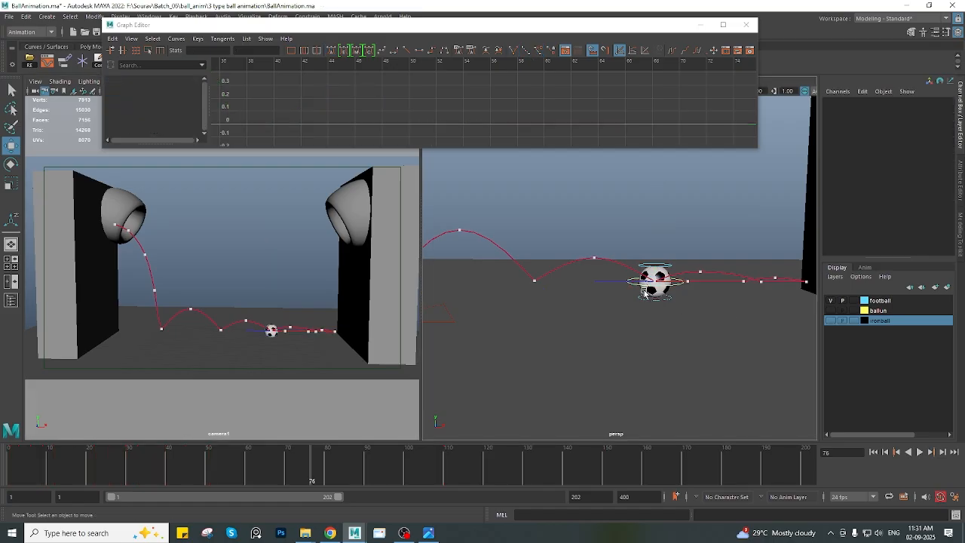
click(638, 286)
key(space)
mouse_move(413, 463)
mouse_down()
mouse_move(166, 458)
mouse_move(359, 470)
mouse_up()
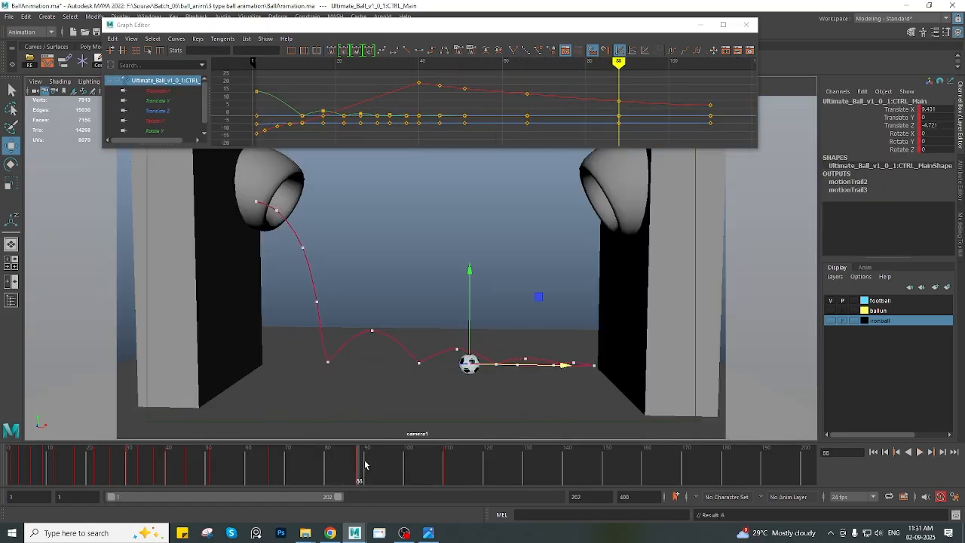
drag(431, 466, 598, 464)
Review the football's drop, wall rebound and slowing roll by playing the animation and scrubbing back to about frame 6
drag(204, 463, 192, 463)
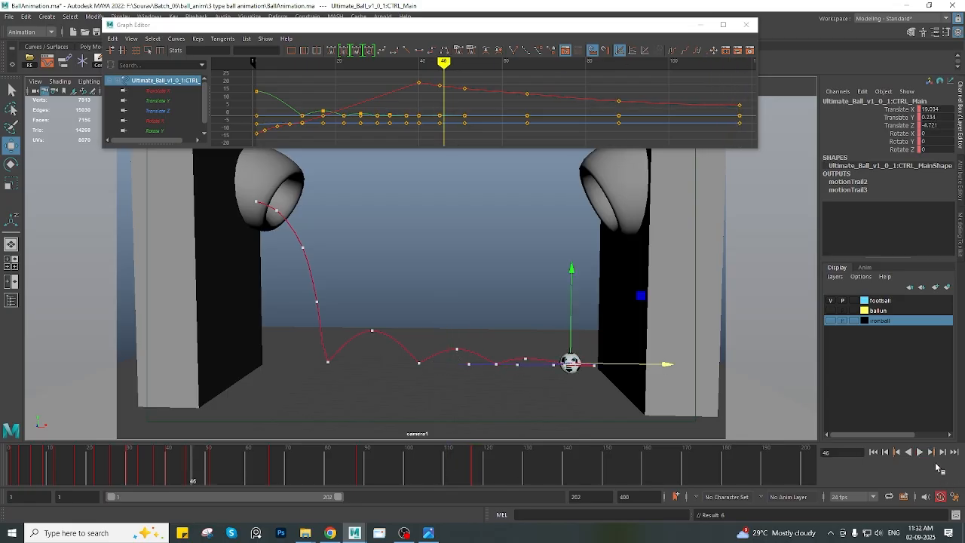
click(919, 452)
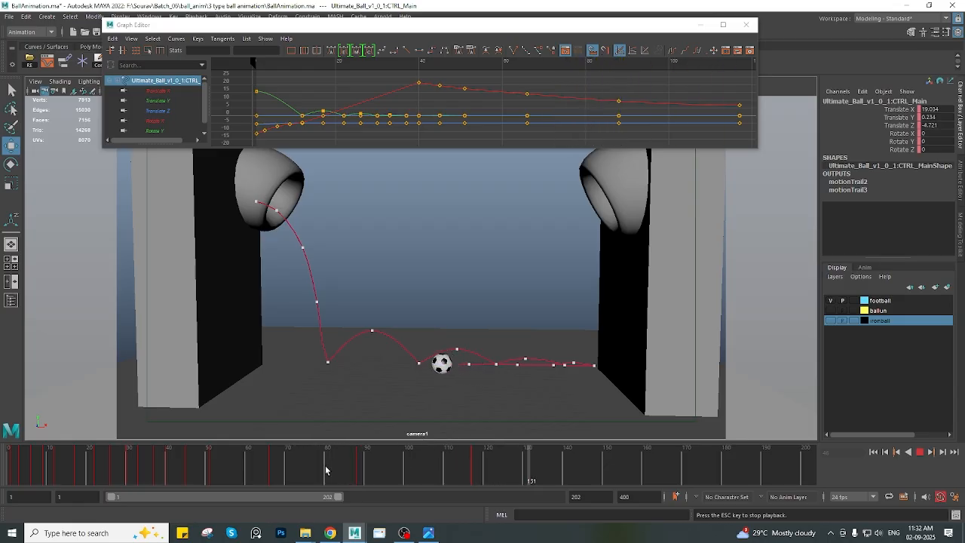
click(130, 469)
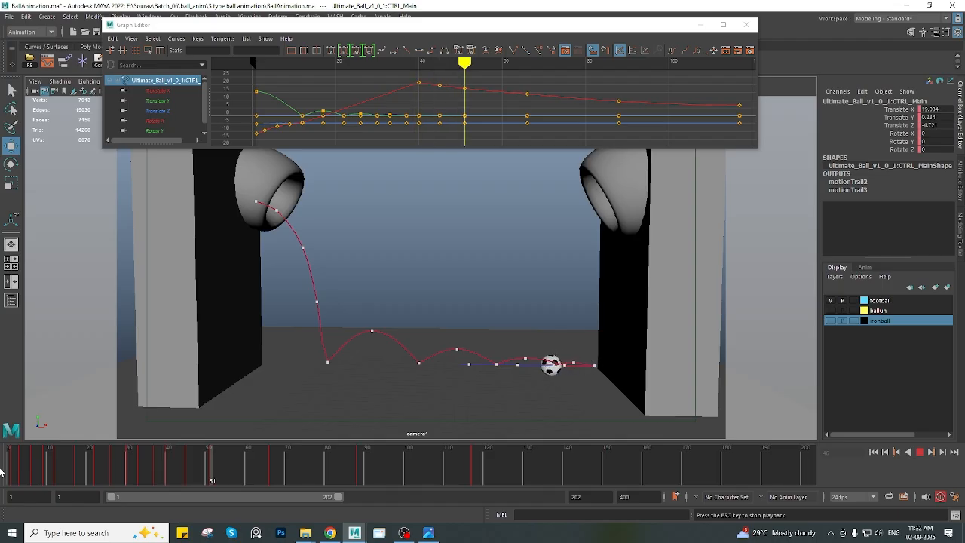
click(105, 465)
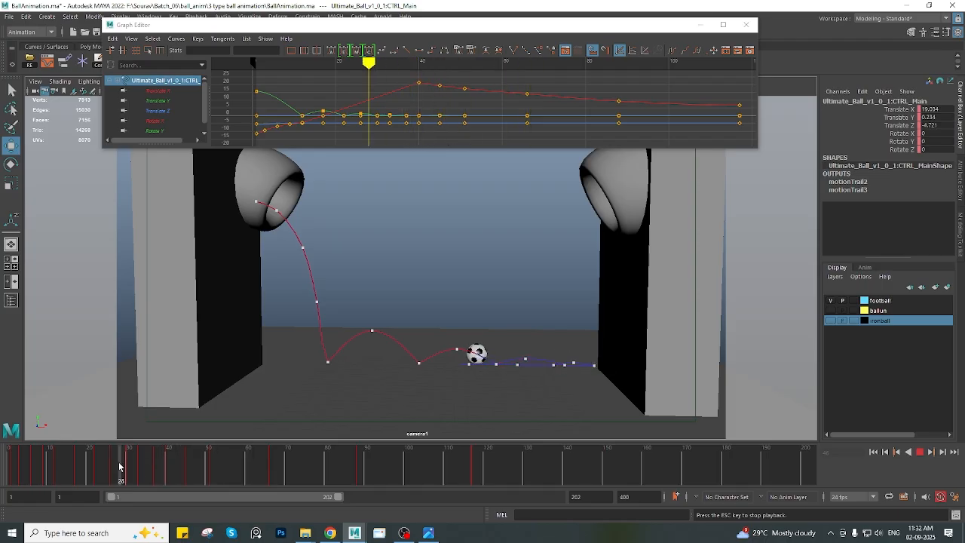
drag(176, 469, 166, 469)
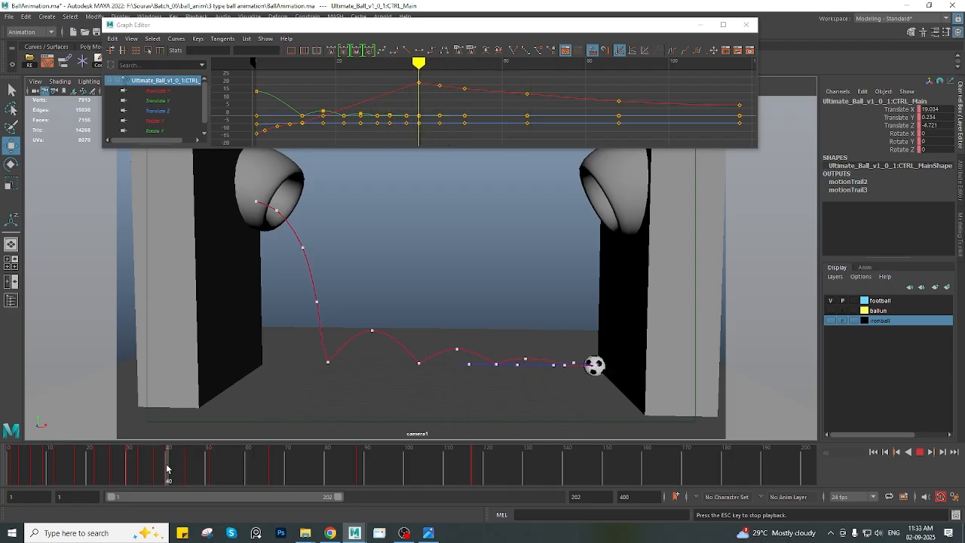
key(Escape)
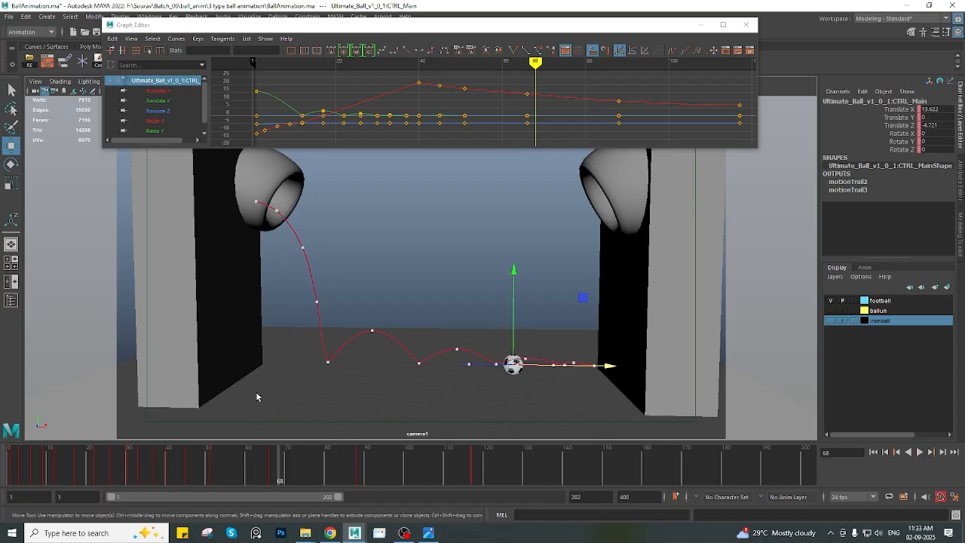
drag(215, 459, 29, 484)
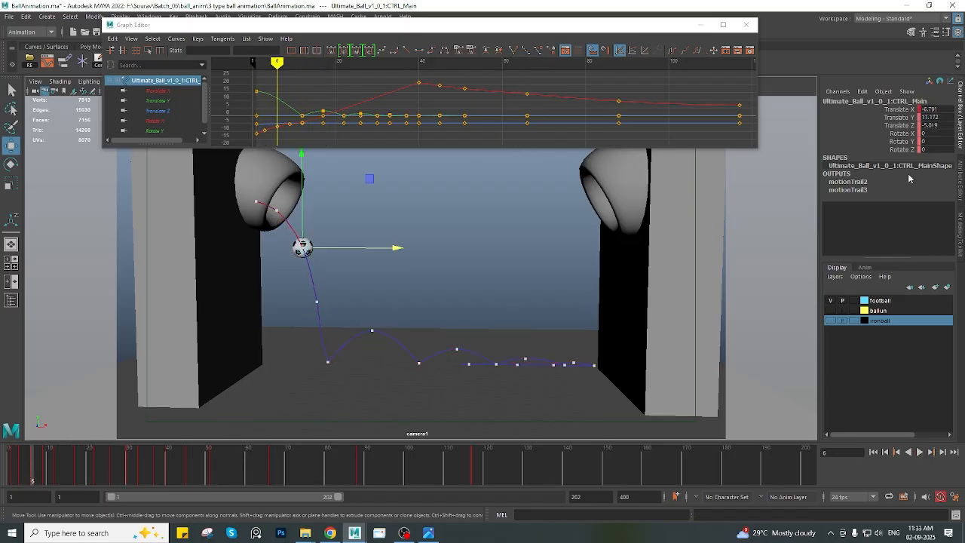
click(902, 150)
middle_drag(407, 350, 400, 350)
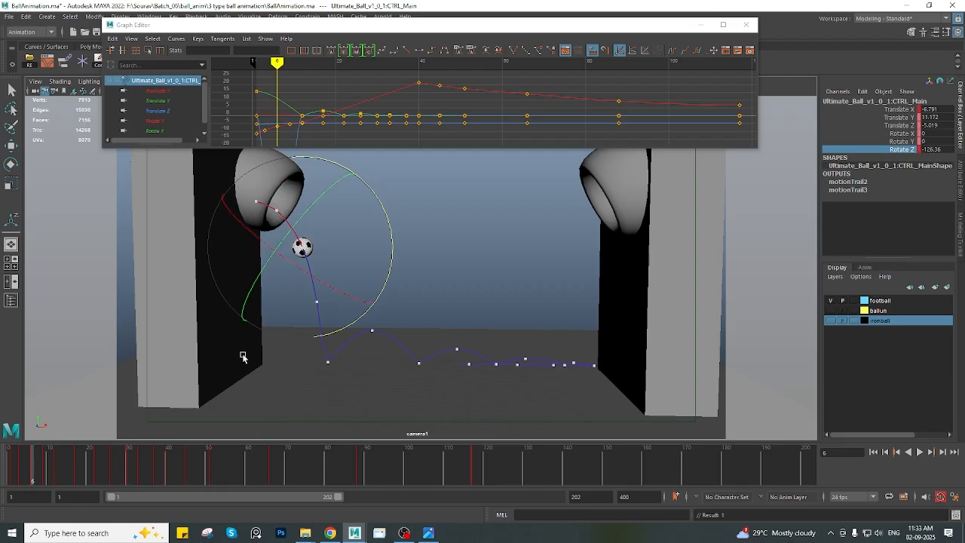
click(12, 465)
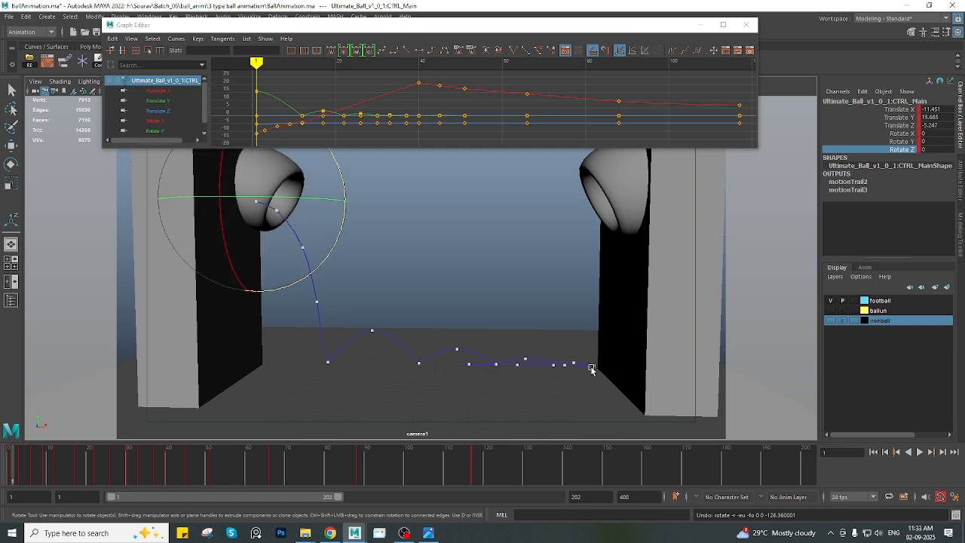
drag(181, 473, 216, 471)
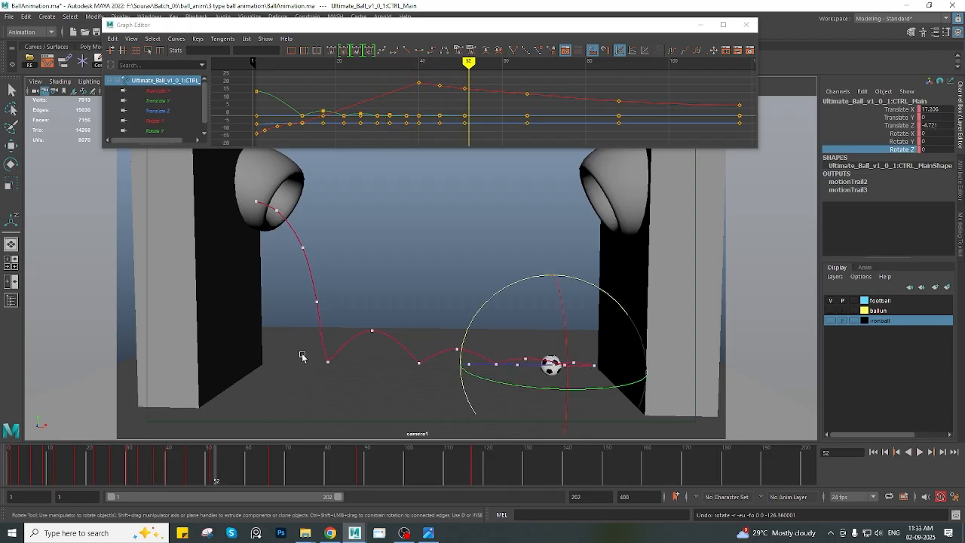
middle_drag(301, 356, 0, 363)
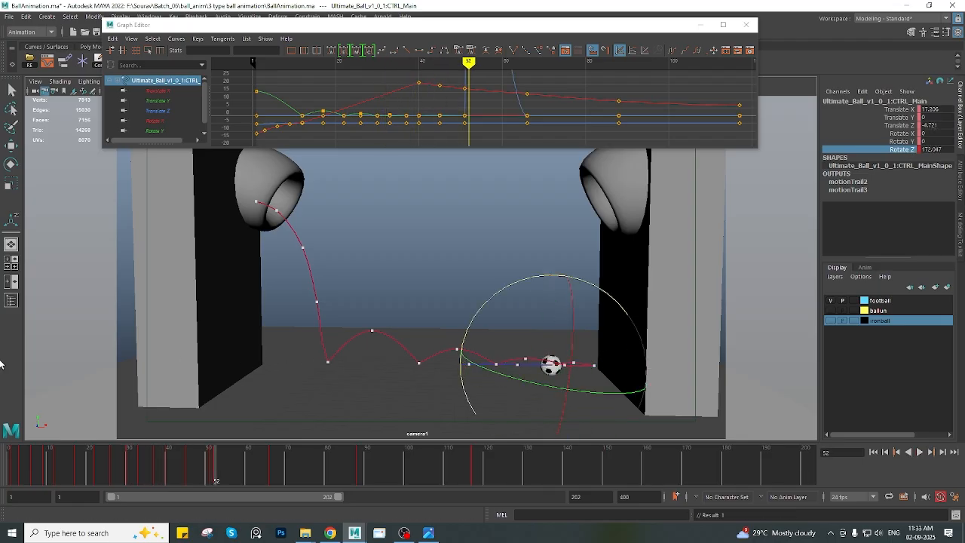
key(ctrl+z)
Isolate the football's Rotate Z curve in the Graph Editor and scrub from frame 1 to the wall hit near frame 41
drag(359, 147, 359, 184)
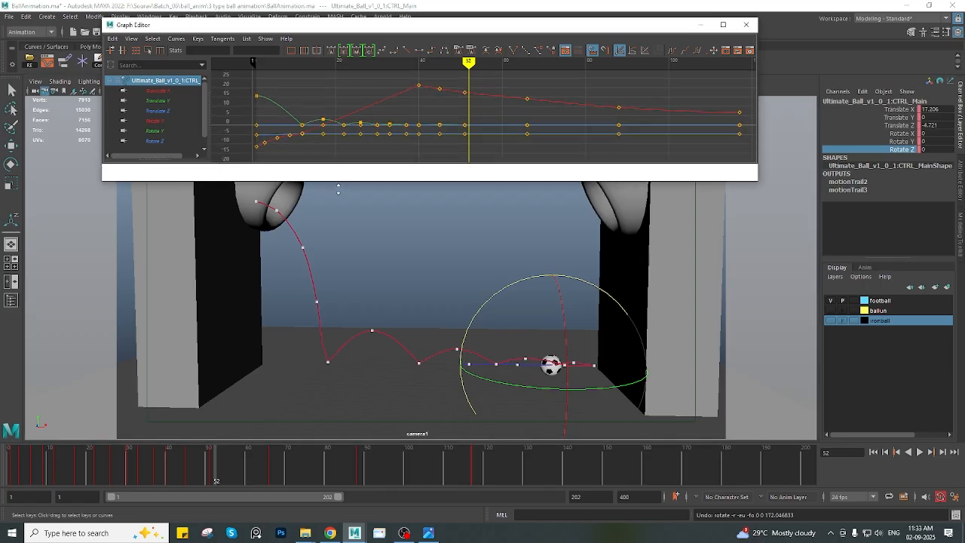
click(165, 141)
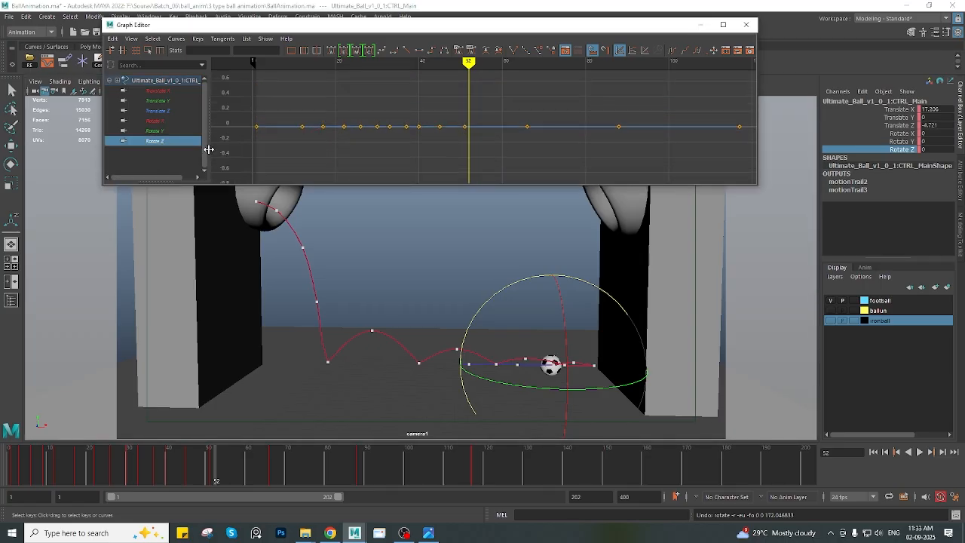
drag(80, 464, 11, 464)
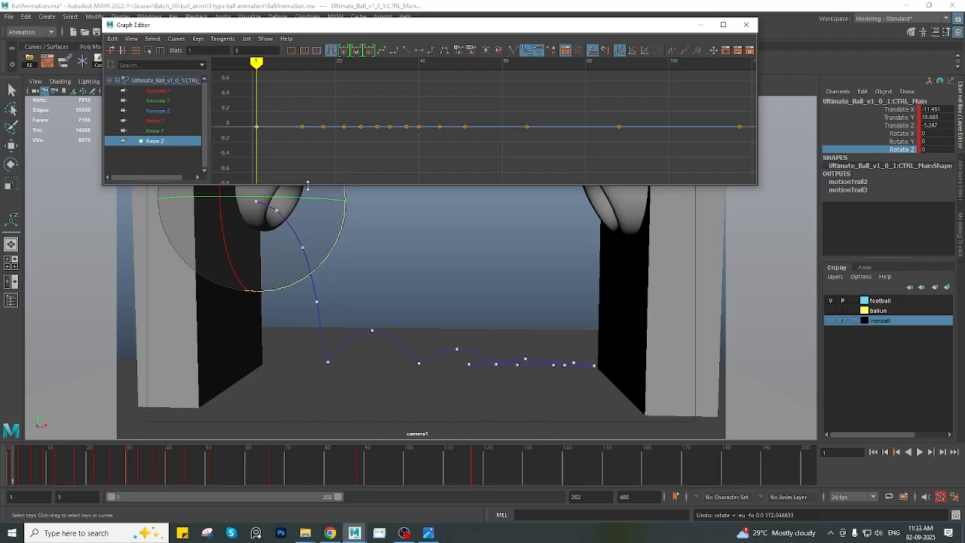
drag(308, 184, 308, 159)
drag(168, 461, 171, 464)
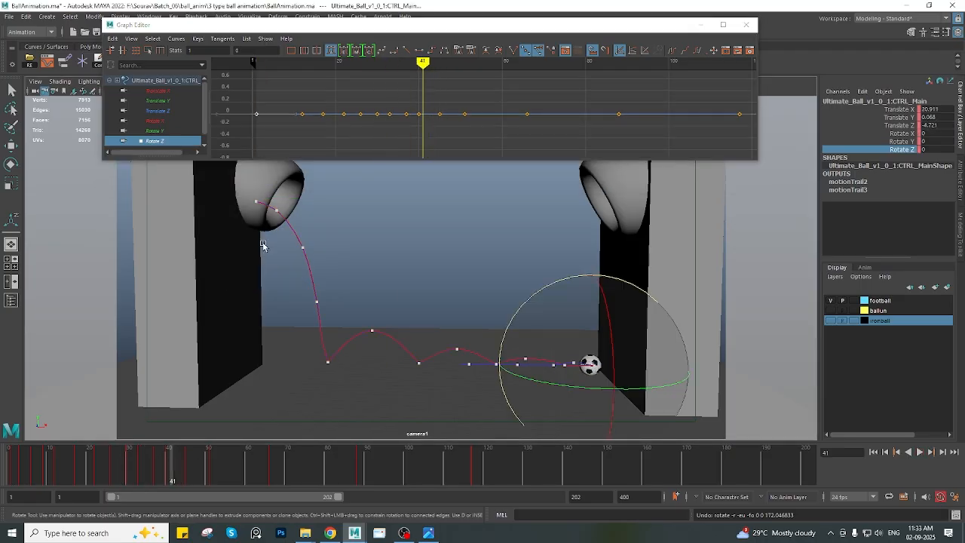
Delete the Translate X keys at frames 45 and 51 after the wall hit and play the animation to check the rebound
click(897, 110)
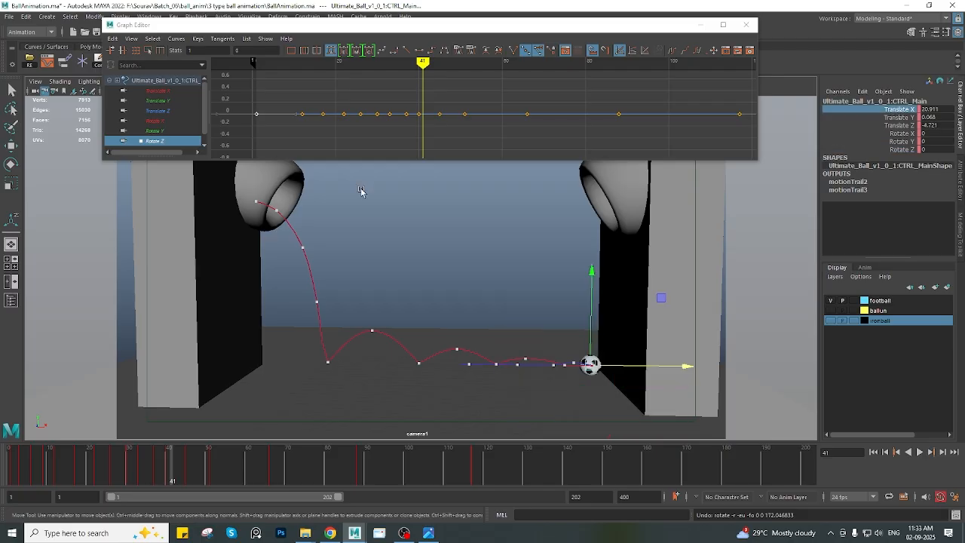
click(176, 92)
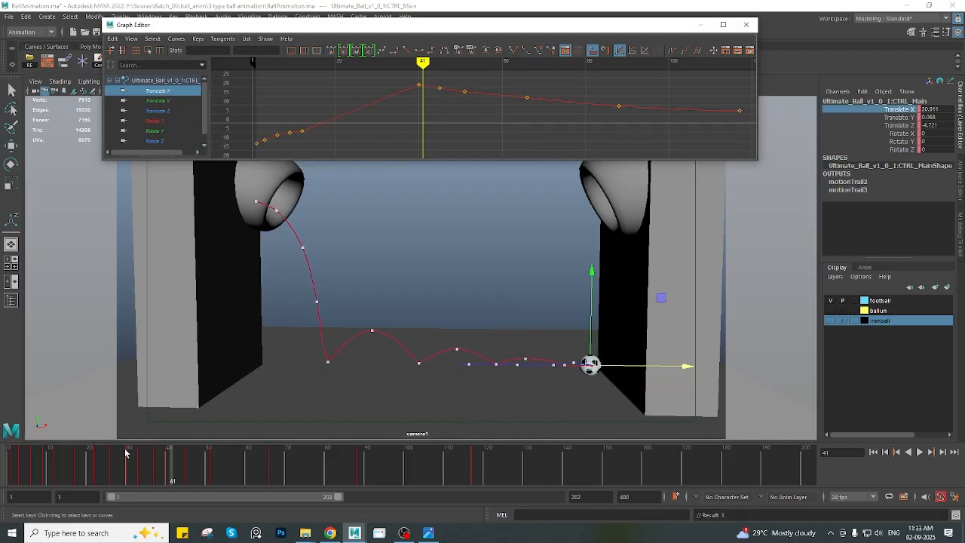
drag(126, 452, 168, 454)
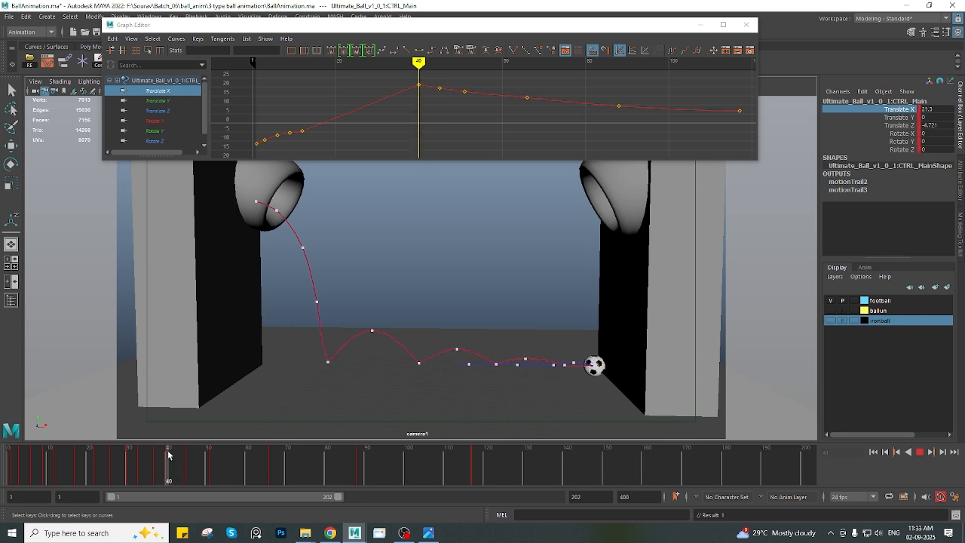
drag(406, 78, 425, 99)
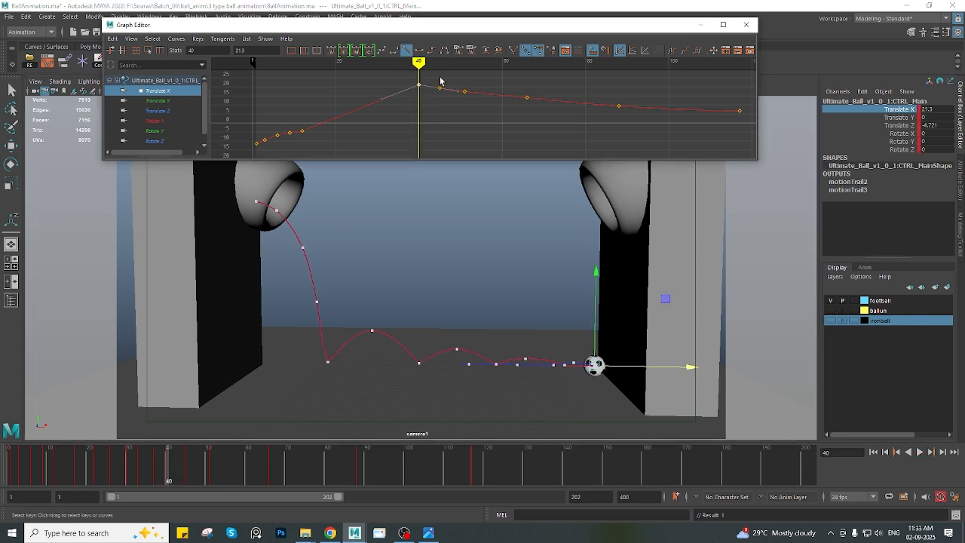
key(alt+v)
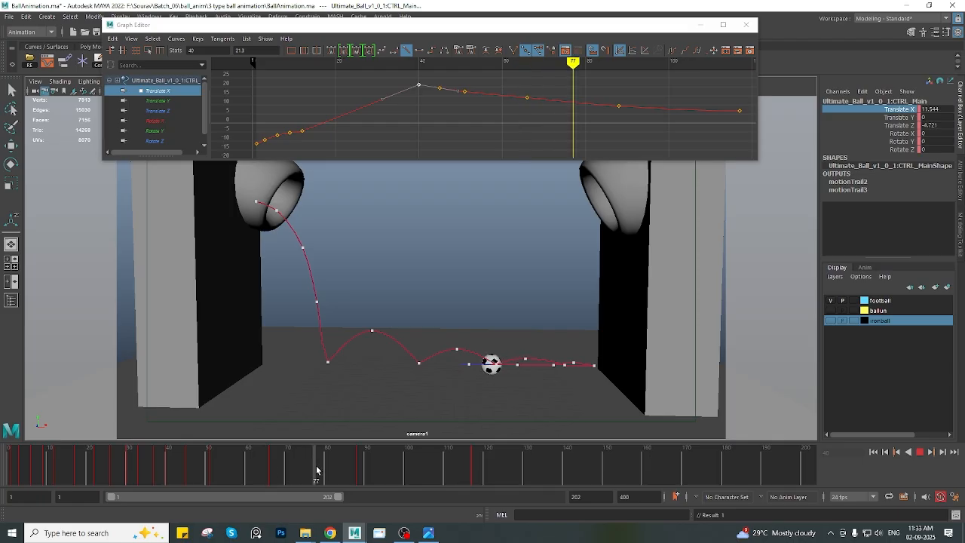
mouse_move(349, 468)
mouse_down()
mouse_move(422, 471)
mouse_move(355, 476)
mouse_move(453, 473)
mouse_move(234, 475)
mouse_move(476, 476)
mouse_move(128, 475)
mouse_move(188, 481)
mouse_up()
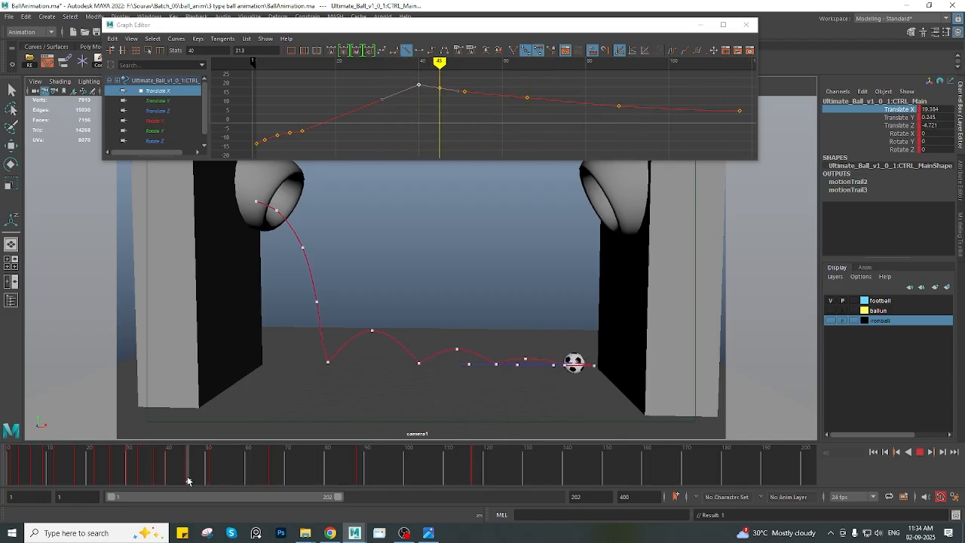
click(464, 114)
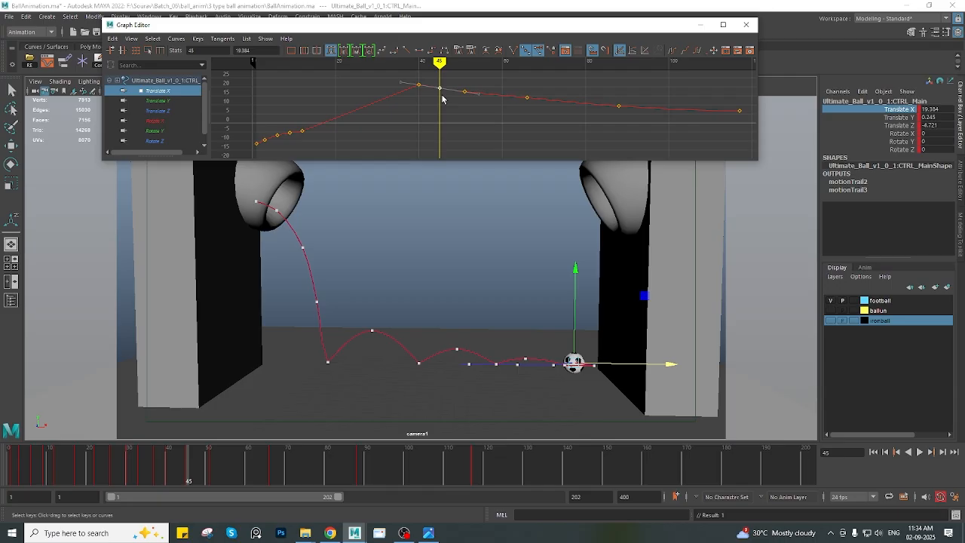
key(Delete)
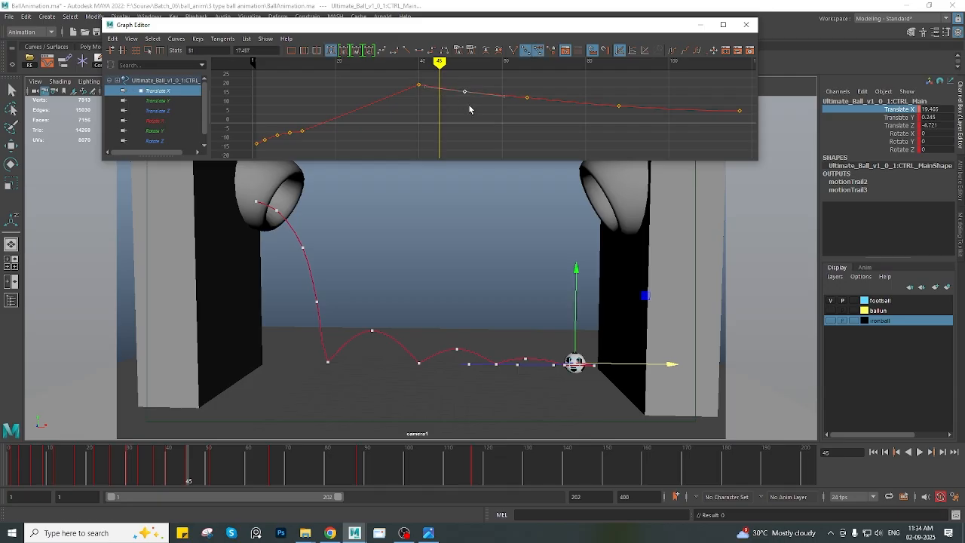
key(alt+v)
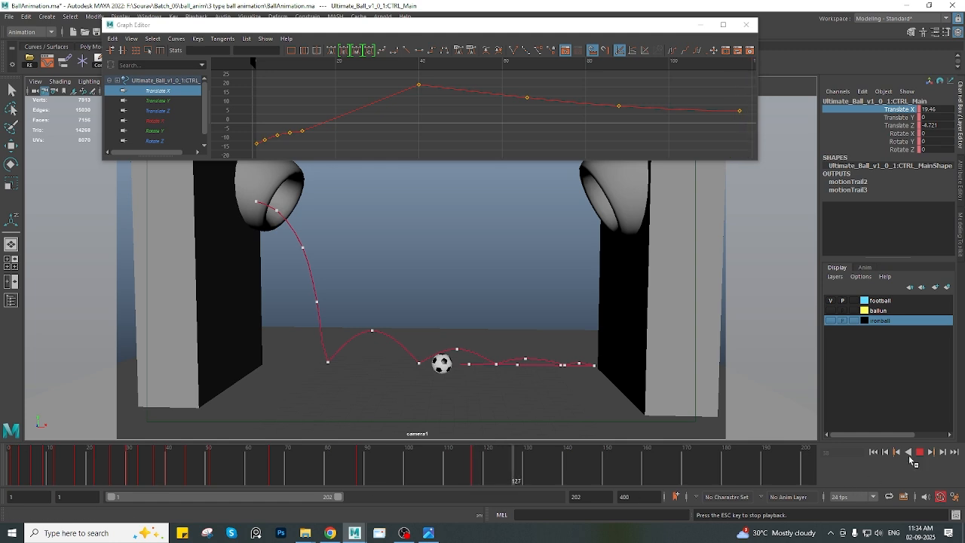
click(921, 452)
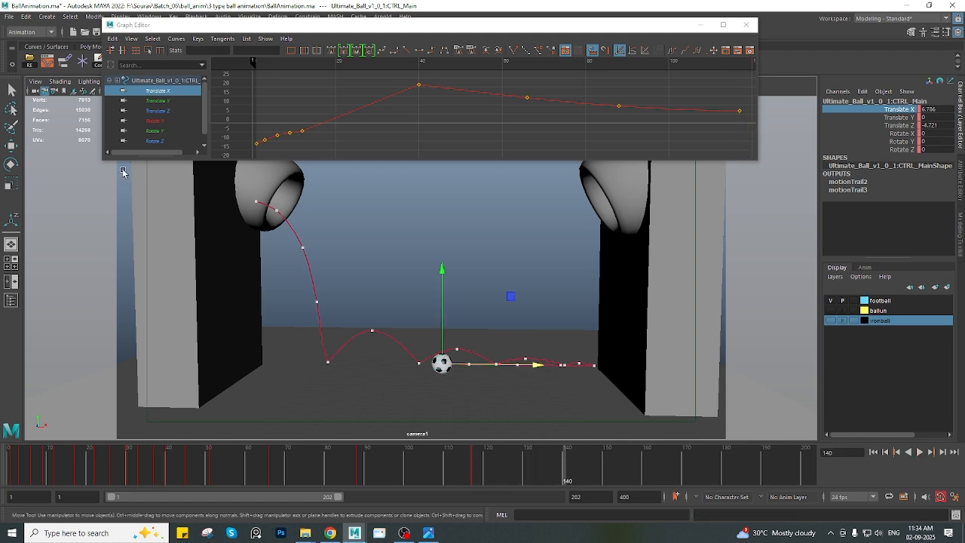
Delete the Rotate Z keys between frames 1 and 40 and between 40 and 117, keeping only those three
click(164, 142)
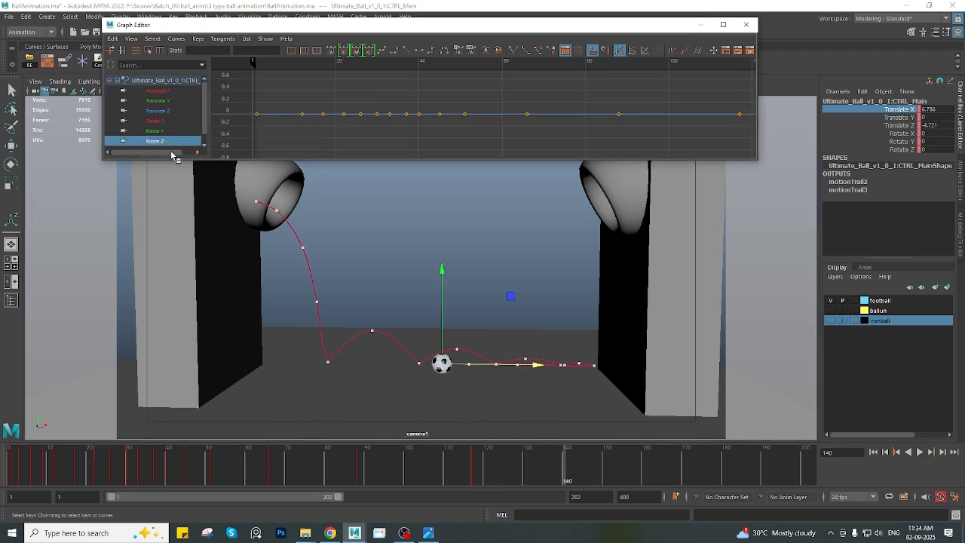
drag(162, 162, 162, 177)
mouse_move(85, 454)
mouse_down()
mouse_move(3, 464)
mouse_move(18, 453)
mouse_move(248, 453)
mouse_move(7, 463)
mouse_up()
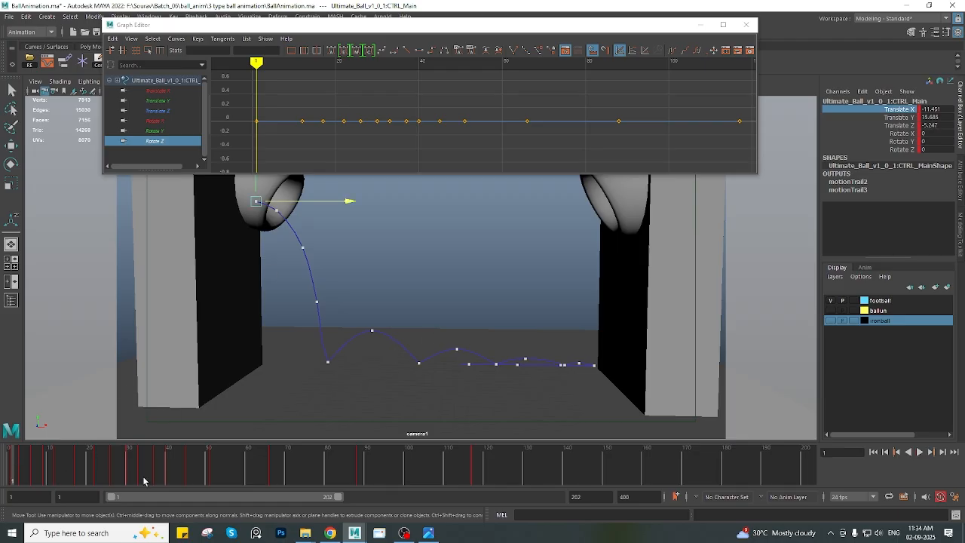
key(alt+v)
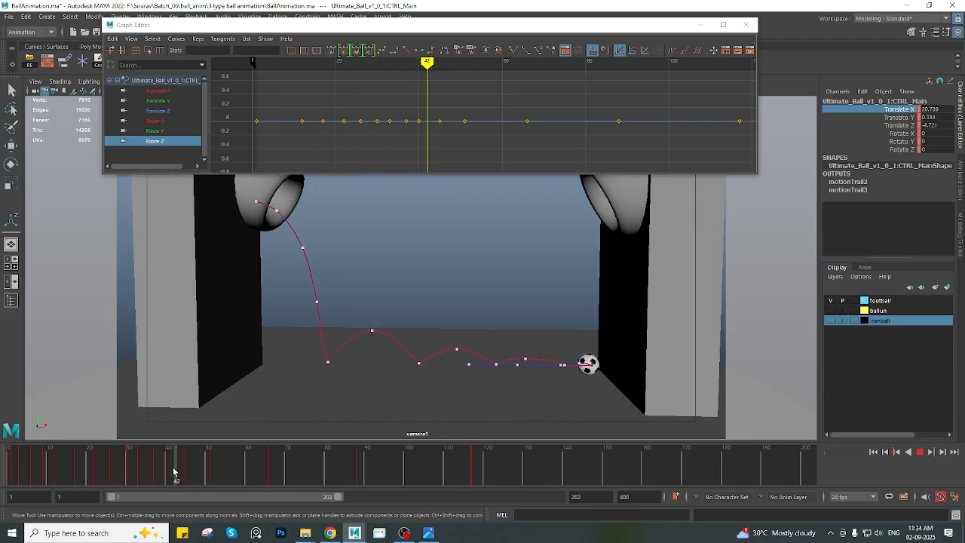
drag(173, 472, 168, 473)
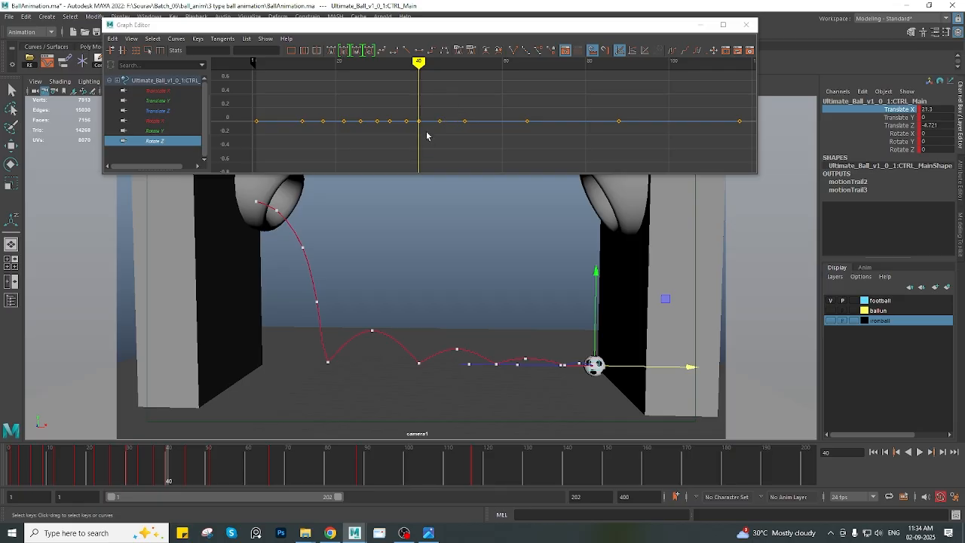
drag(415, 111, 423, 139)
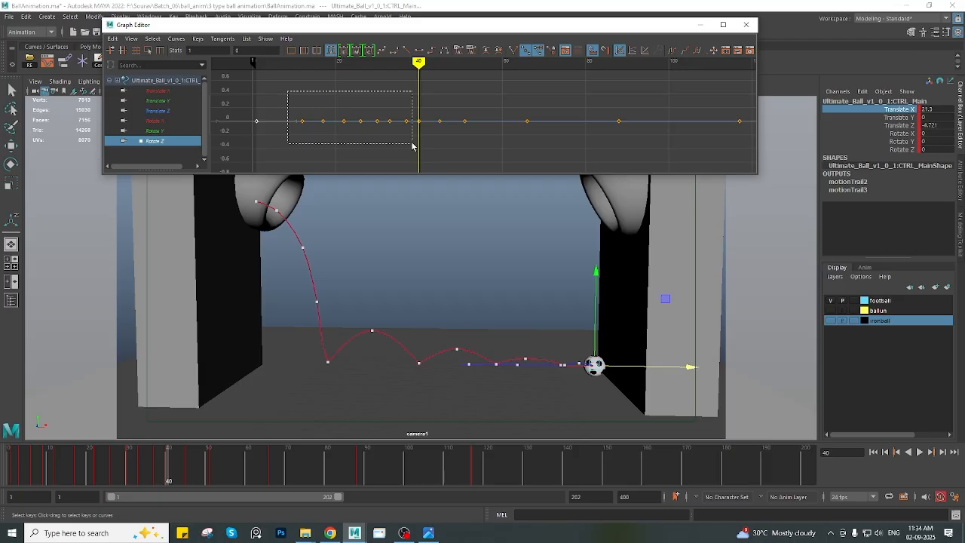
drag(412, 146, 412, 145)
key(Delete)
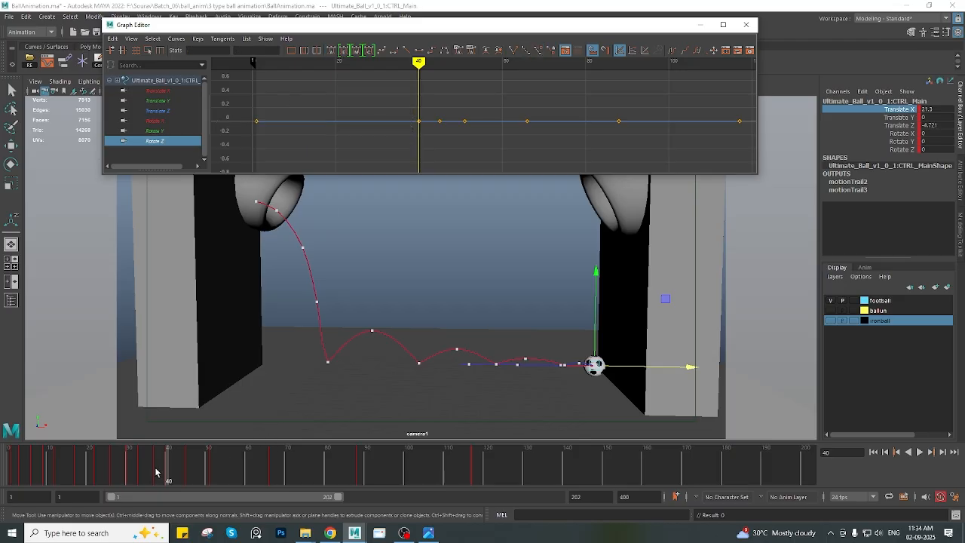
drag(158, 472, 475, 467)
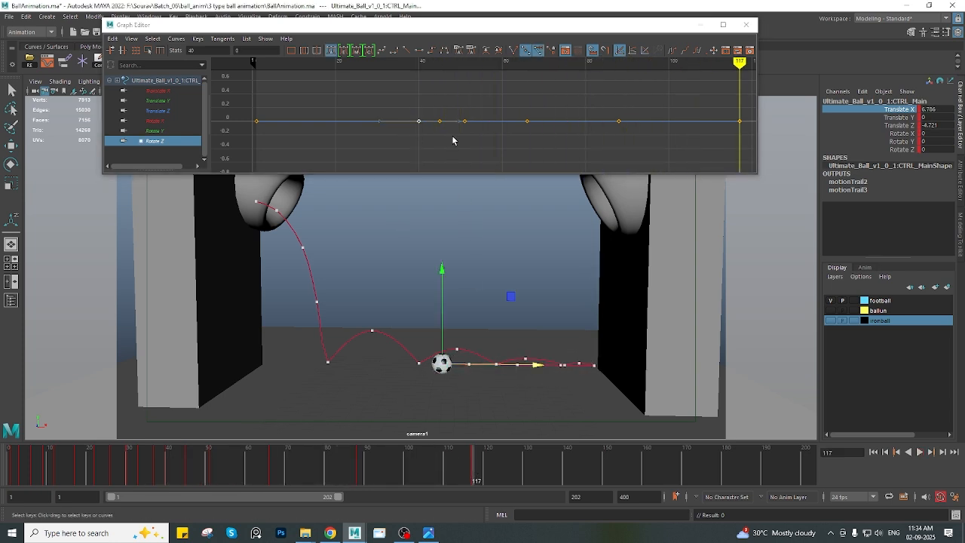
drag(433, 90, 658, 148)
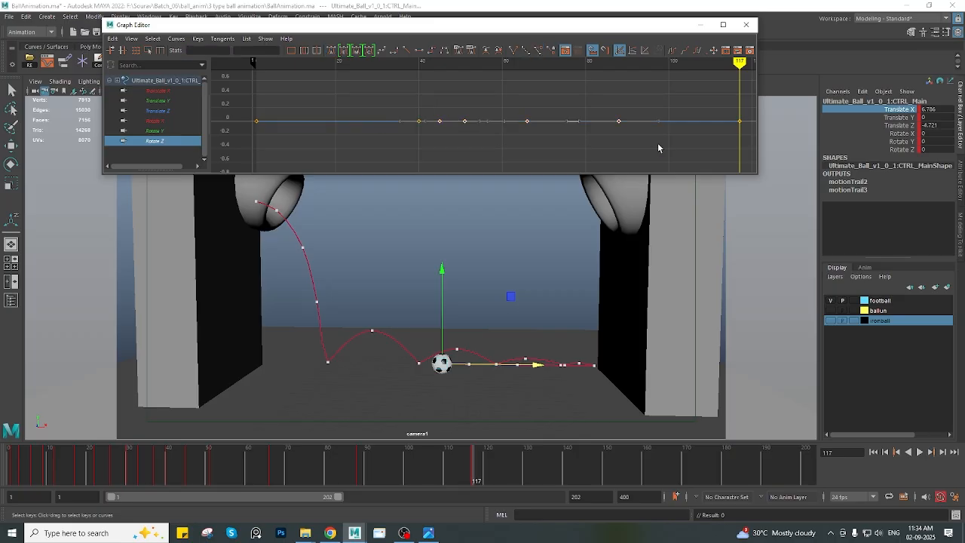
Rotate the football to about -641 on Rotate Z at frame 40, and check the spin by playing from the start
drag(208, 465, 168, 486)
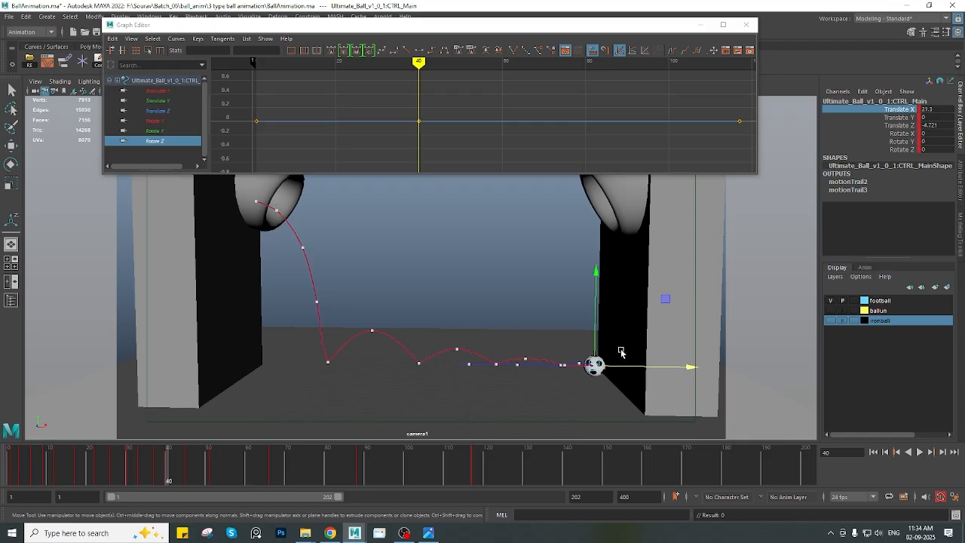
click(907, 149)
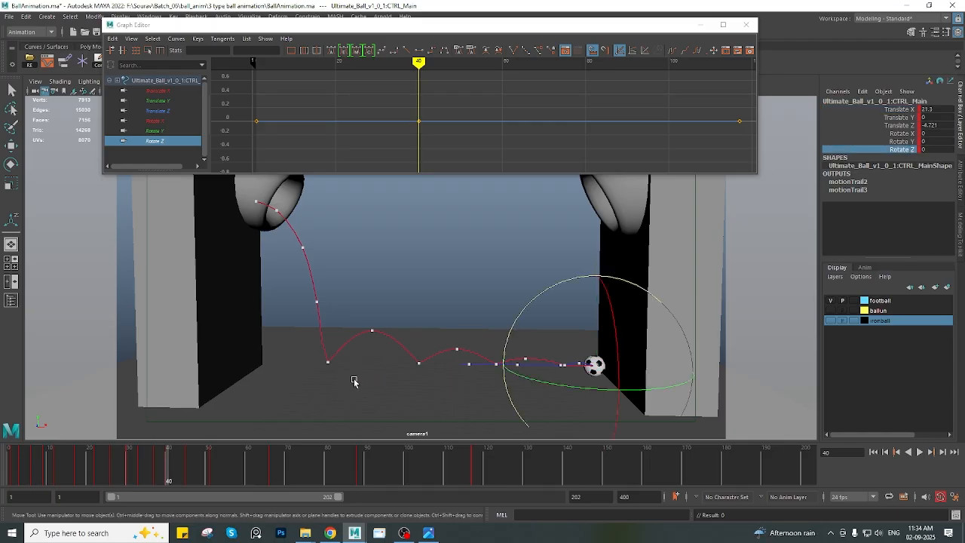
middle_drag(352, 378, 189, 374)
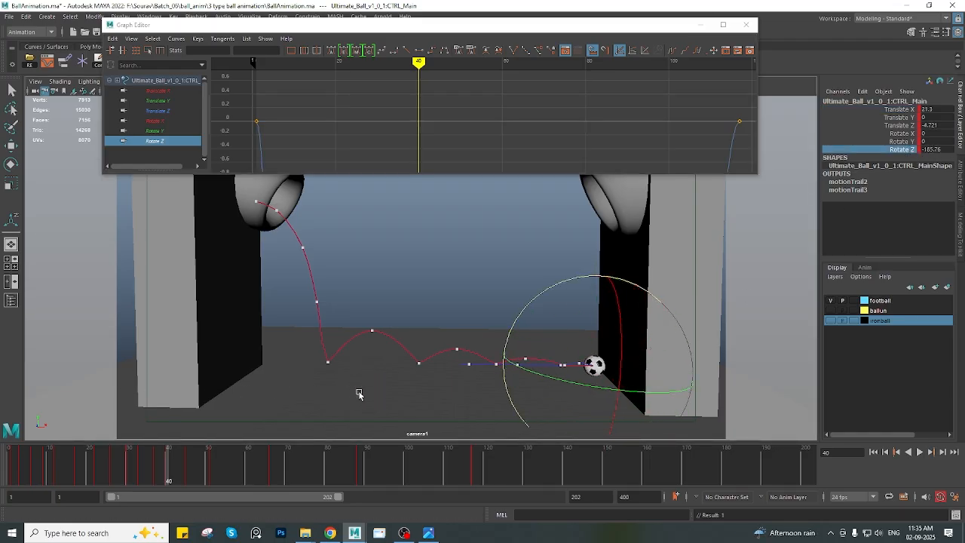
middle_drag(359, 394, 261, 394)
middle_drag(334, 396, 113, 395)
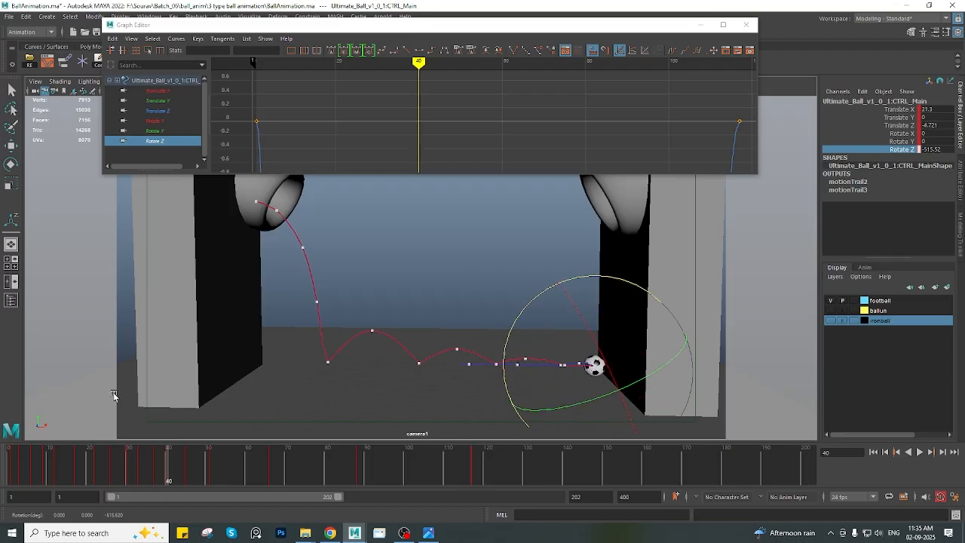
middle_drag(348, 402, 196, 404)
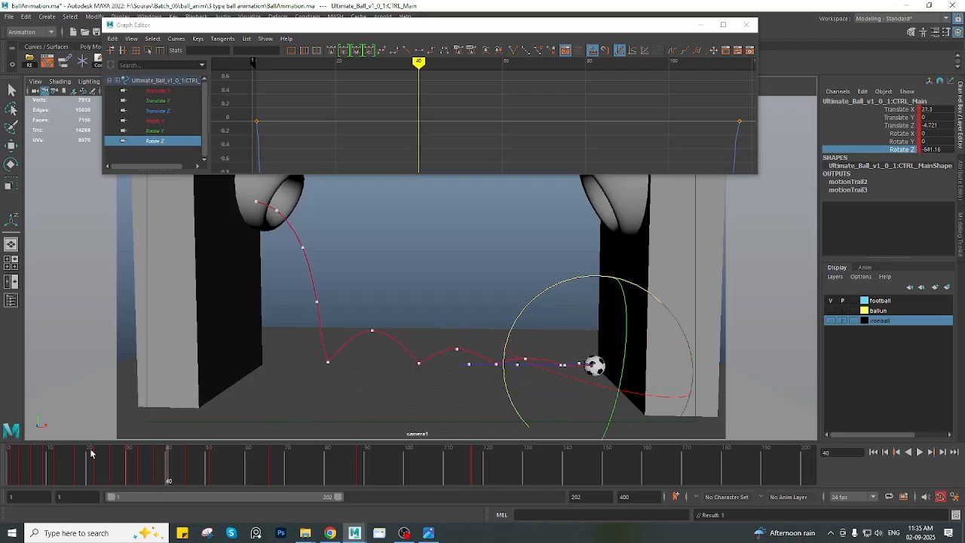
drag(90, 452, 8, 457)
key(alt+v)
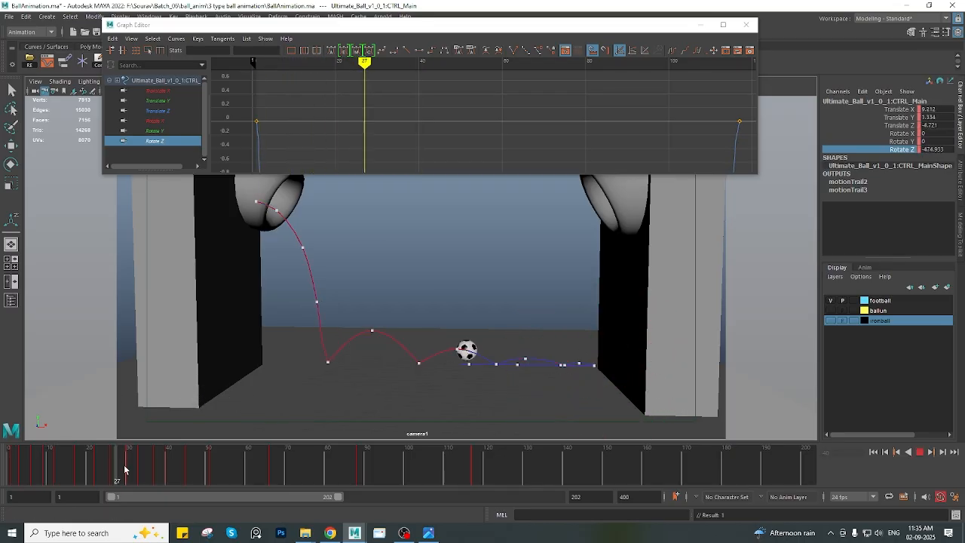
mouse_move(124, 468)
mouse_down()
mouse_move(472, 471)
mouse_move(50, 479)
mouse_move(28, 490)
mouse_move(204, 502)
mouse_move(169, 503)
mouse_up()
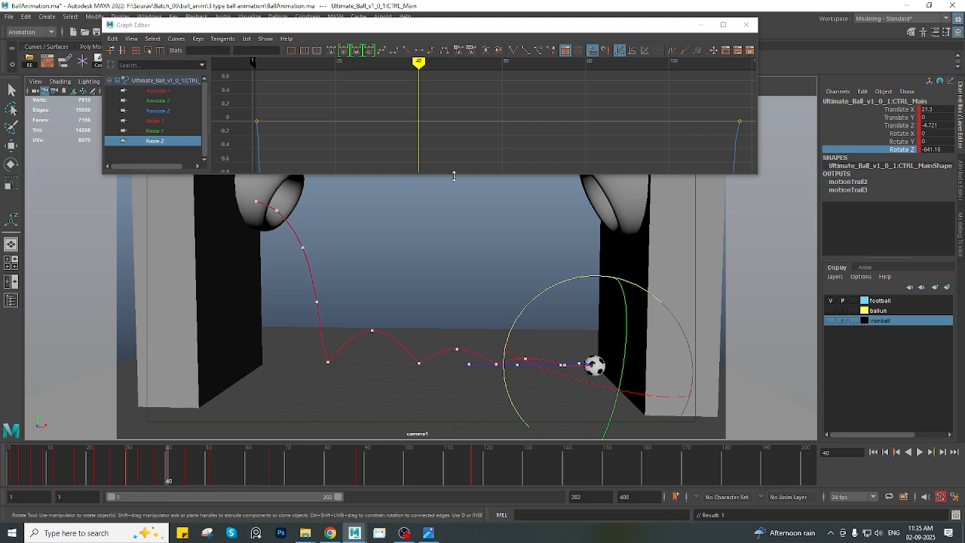
Frame the Rotate Z curve, increase the spin at frame 40 to about -1026, and replay the animation from the start
key(f)
drag(416, 130, 453, 151)
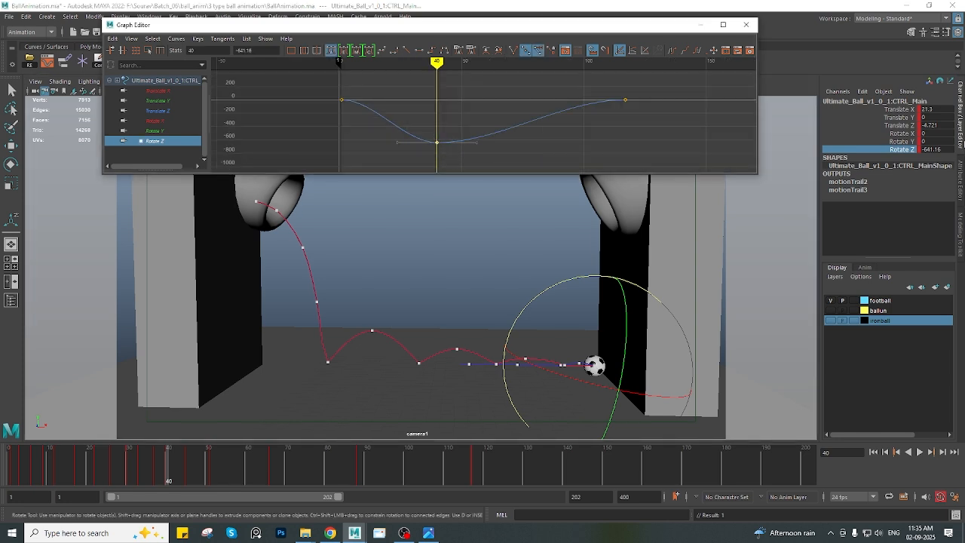
click(908, 152)
middle_drag(371, 349, 929, 310)
drag(187, 481, 6, 448)
key(alt+v)
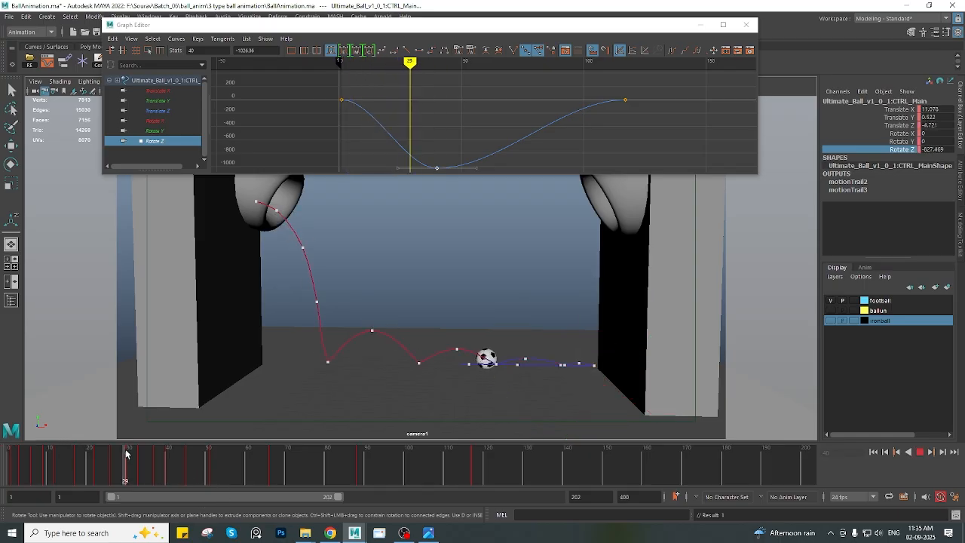
Set the football's Rotate Z at frame 40 to about -1176 and scrub through the spin
mouse_move(165, 454)
mouse_down()
mouse_move(138, 465)
mouse_move(175, 467)
mouse_move(165, 470)
mouse_up()
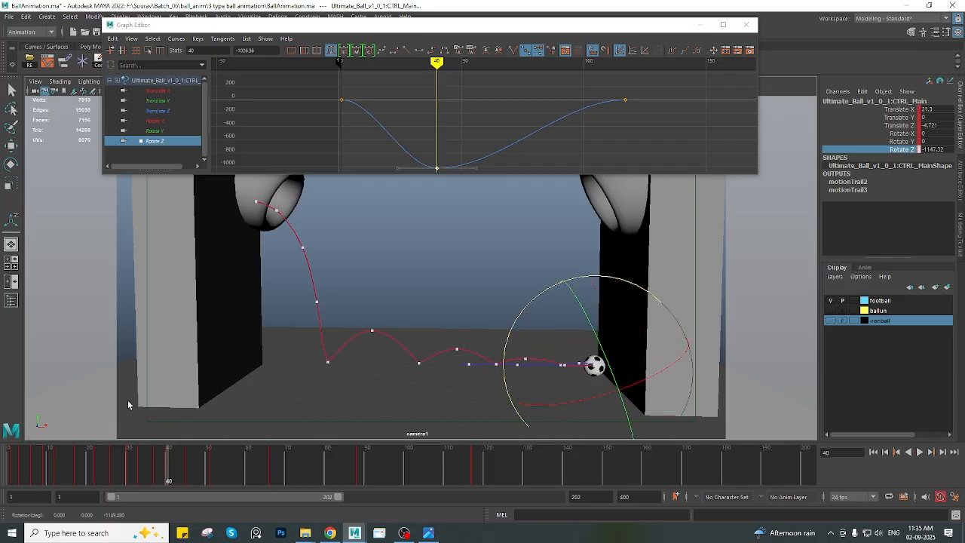
mouse_move(45, 464)
mouse_down()
mouse_move(1, 466)
mouse_move(148, 481)
mouse_move(131, 481)
mouse_up()
Change the Ball Type on the root control to Football2
key(space)
alt+middle_drag(574, 352, 606, 356)
alt+right_drag(606, 356, 528, 346)
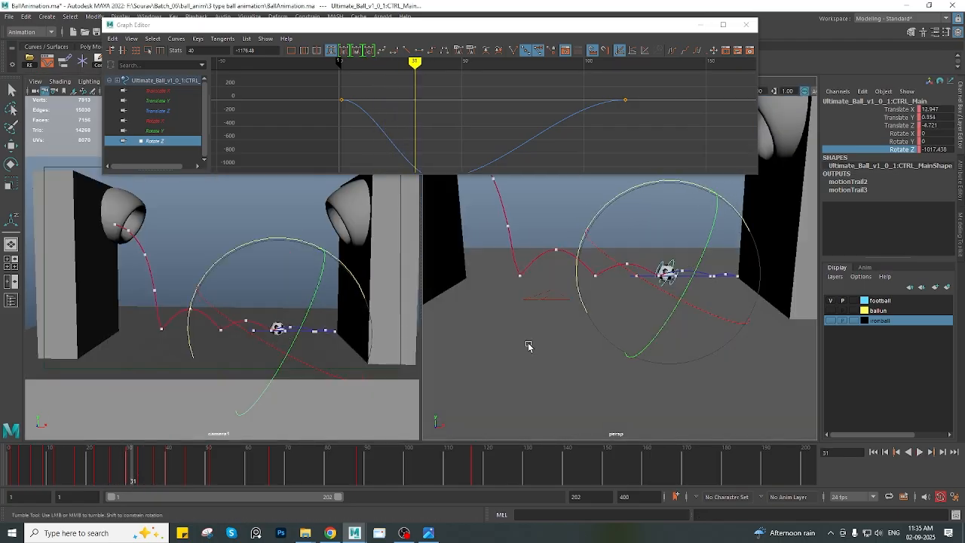
click(546, 302)
click(928, 206)
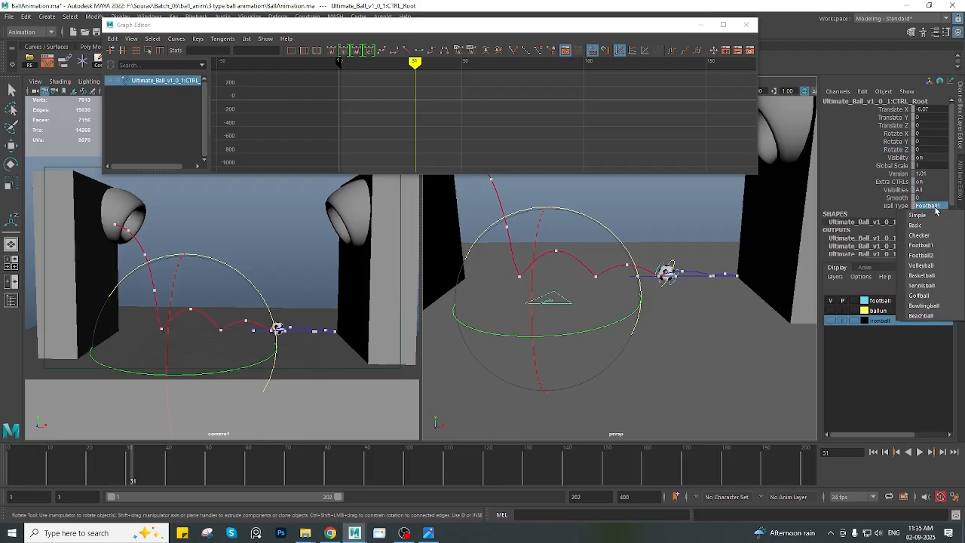
click(926, 256)
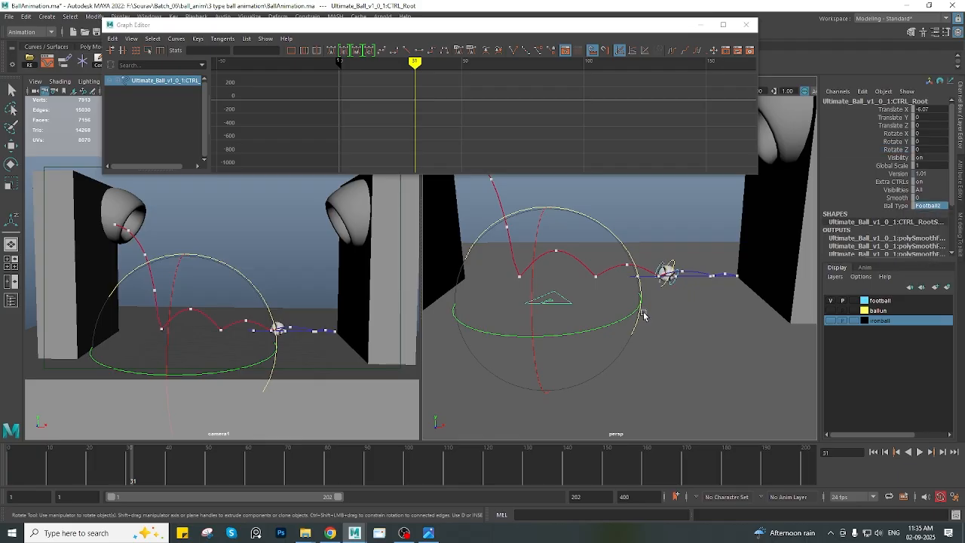
Play and scrub the animation near the wall, with the main control selected and its Rotate Z curve shown
key(alt+v)
drag(83, 463, 189, 441)
alt+middle_drag(711, 291, 640, 293)
alt+right_drag(641, 293, 714, 282)
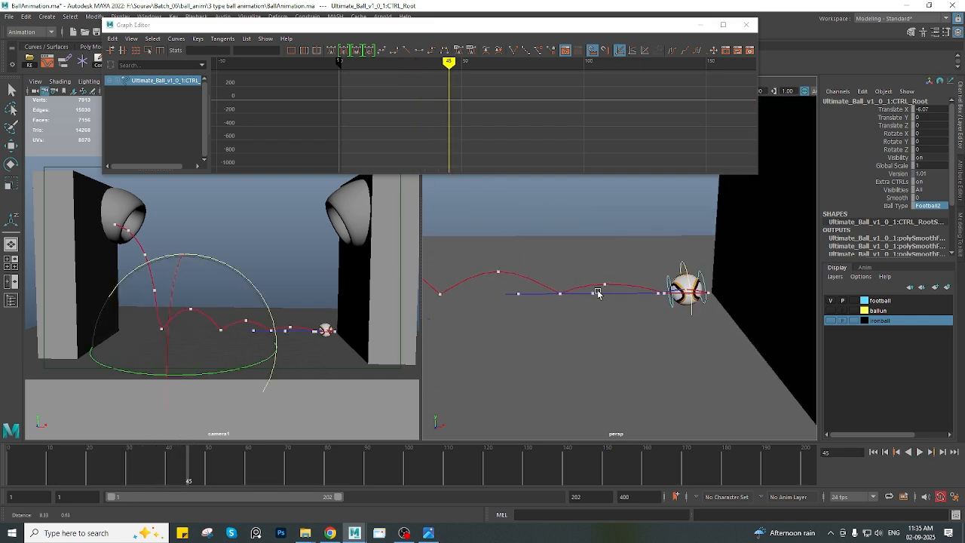
click(680, 265)
key(w)
click(157, 142)
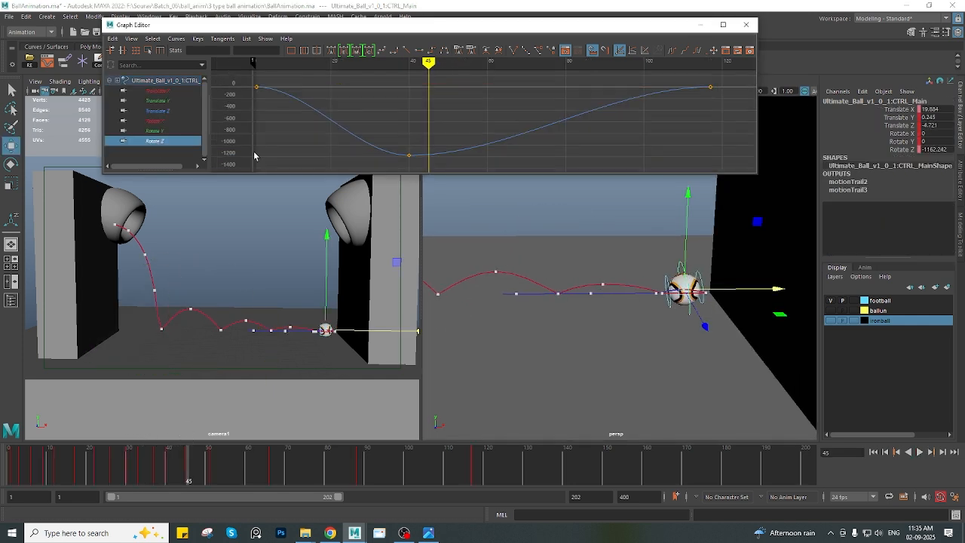
drag(234, 463, 154, 468)
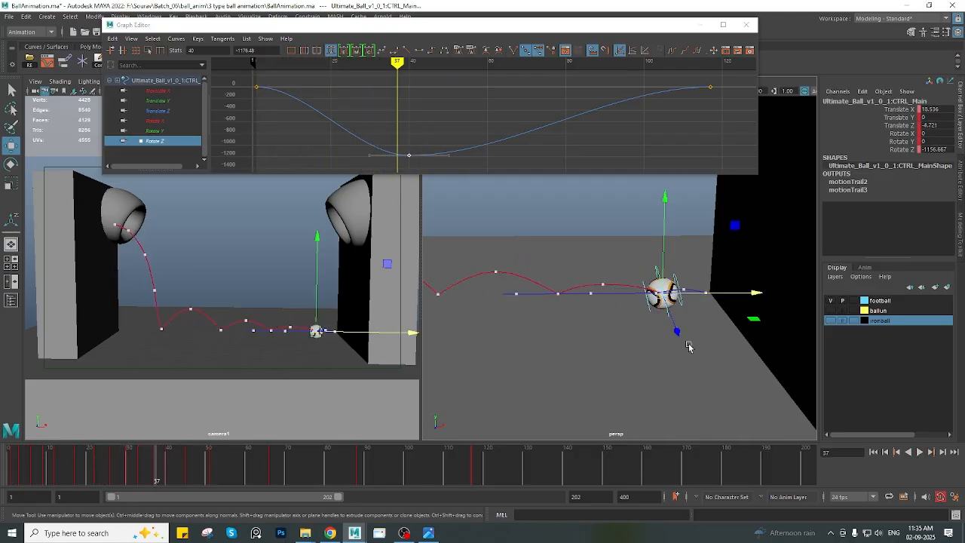
Inspect the ball up close, return to the camera view, and play around frame 40 to check the spin at the wall hit
scroll(675, 347, up, 2)
alt+middle_drag(675, 348, 569, 349)
scroll(558, 351, up, 2)
key(space)
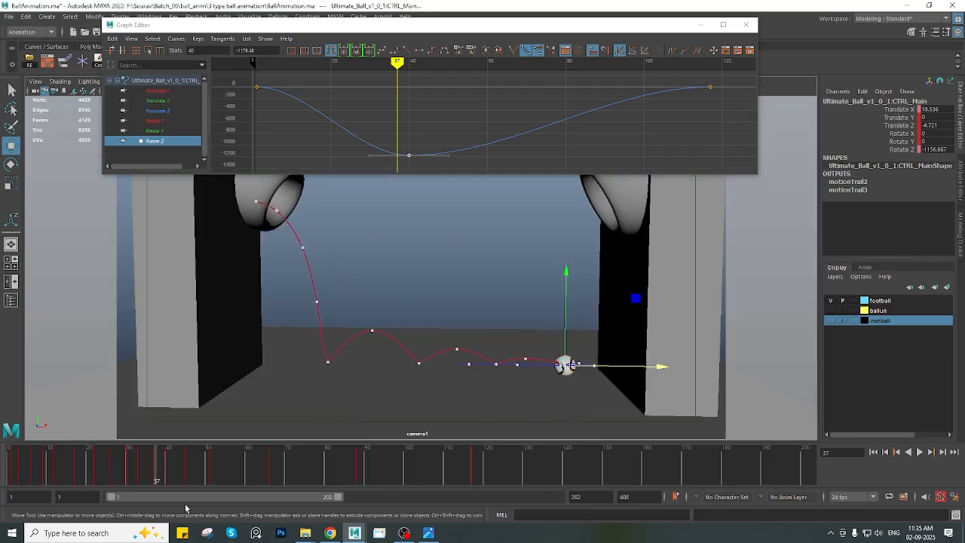
click(149, 471)
drag(149, 471, 167, 471)
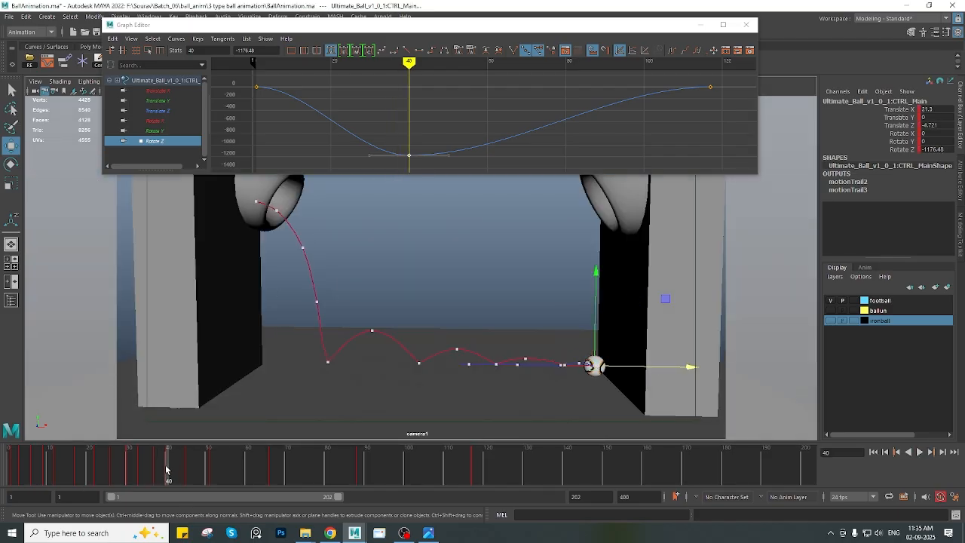
alt+middle_drag(422, 167, 409, 157)
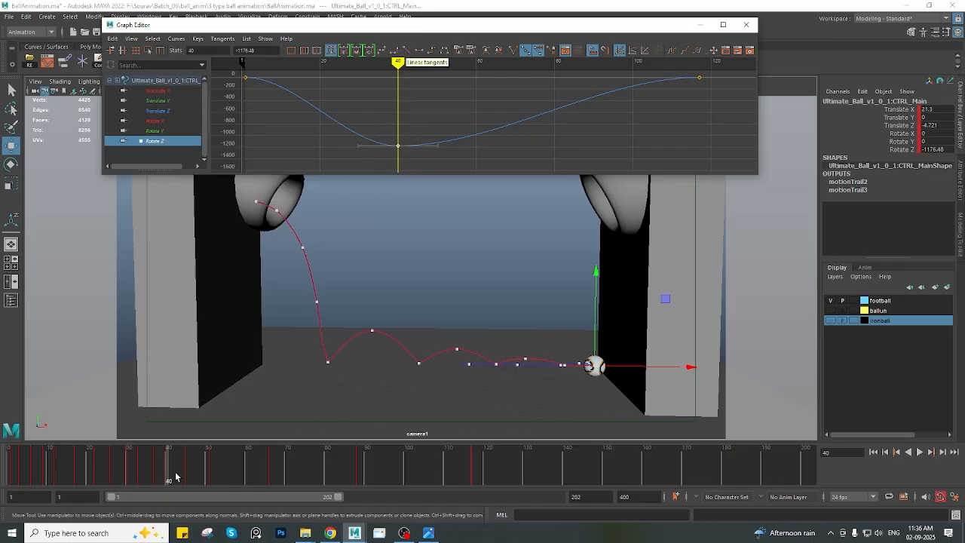
key(alt+v)
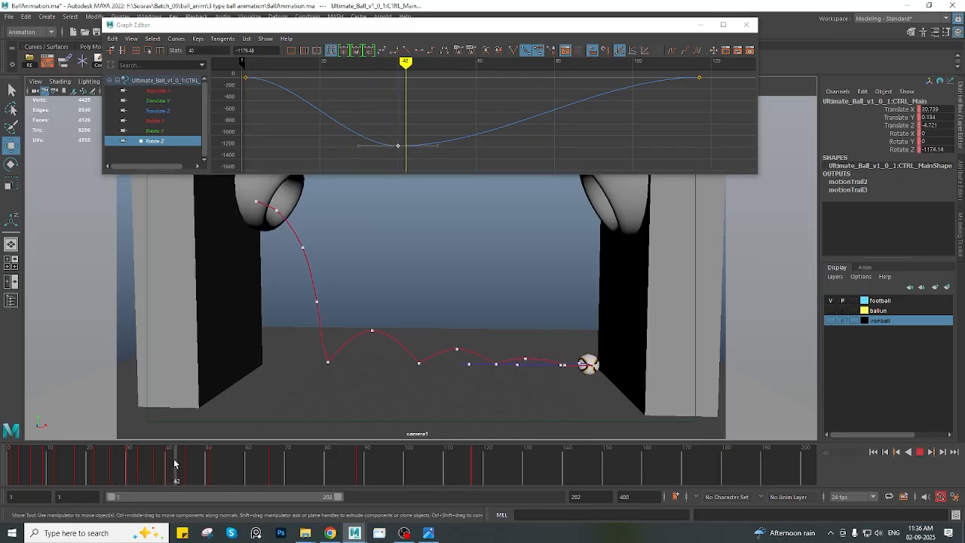
key(alt+v)
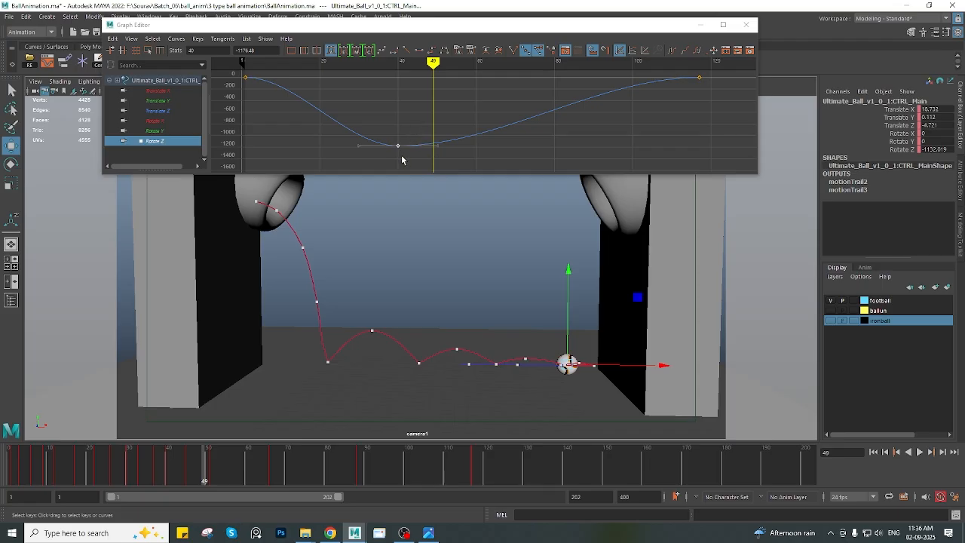
Compare with the Translate X key at frame 40, give the Rotate Z key at frame 40 linear tangents, and play through to frame 117
click(170, 92)
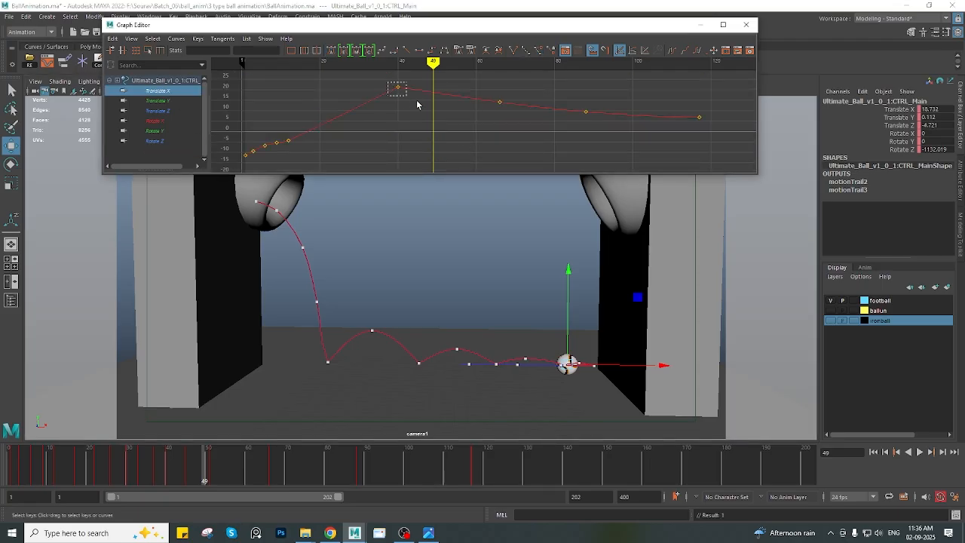
drag(203, 470, 166, 466)
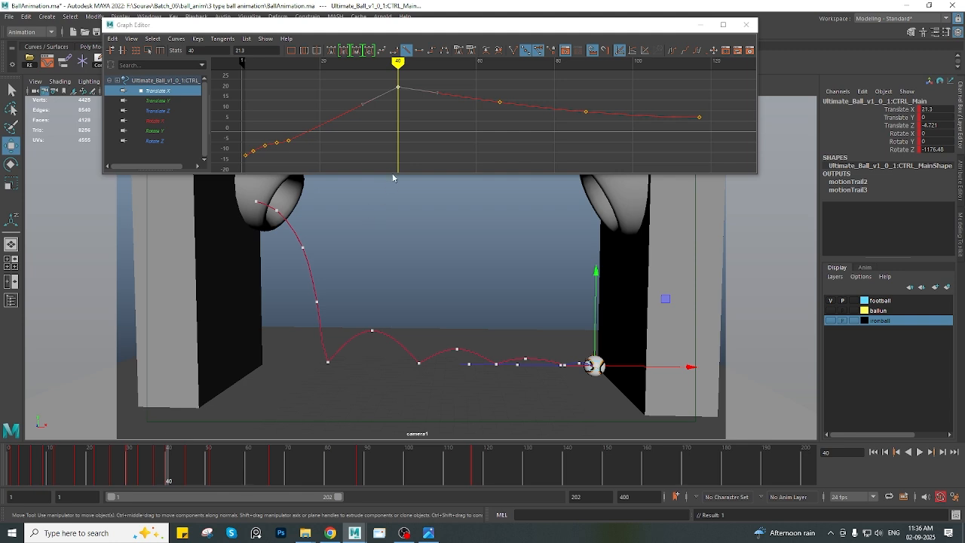
click(162, 142)
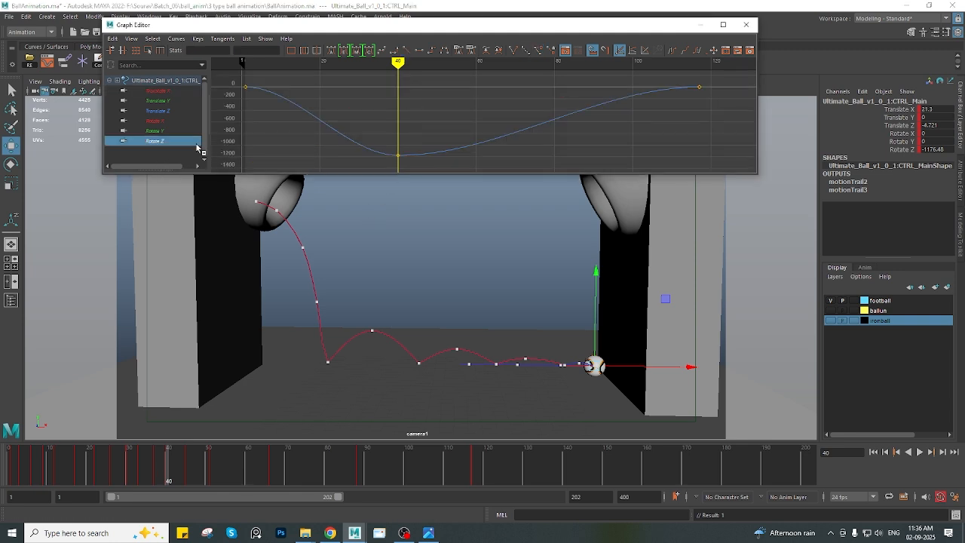
click(405, 51)
key(alt+v)
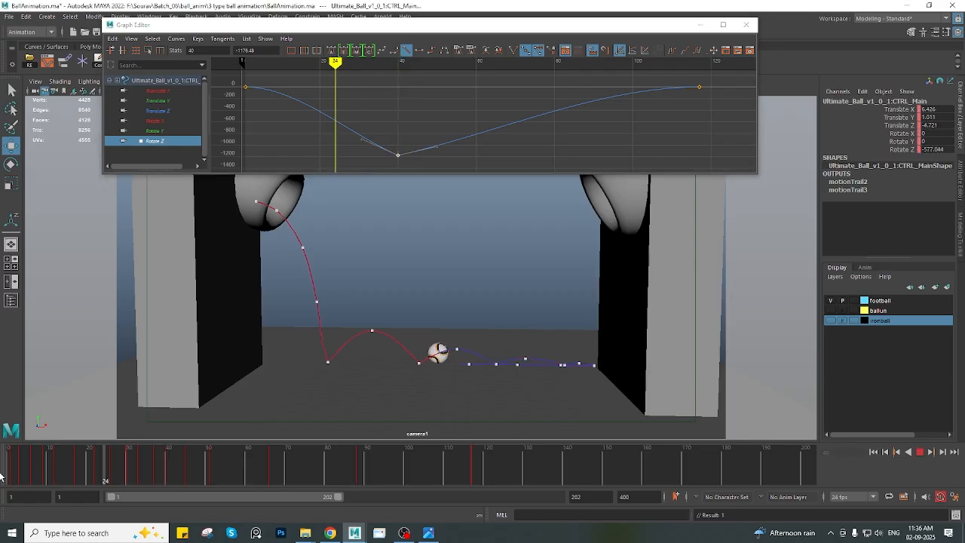
drag(82, 483, 468, 469)
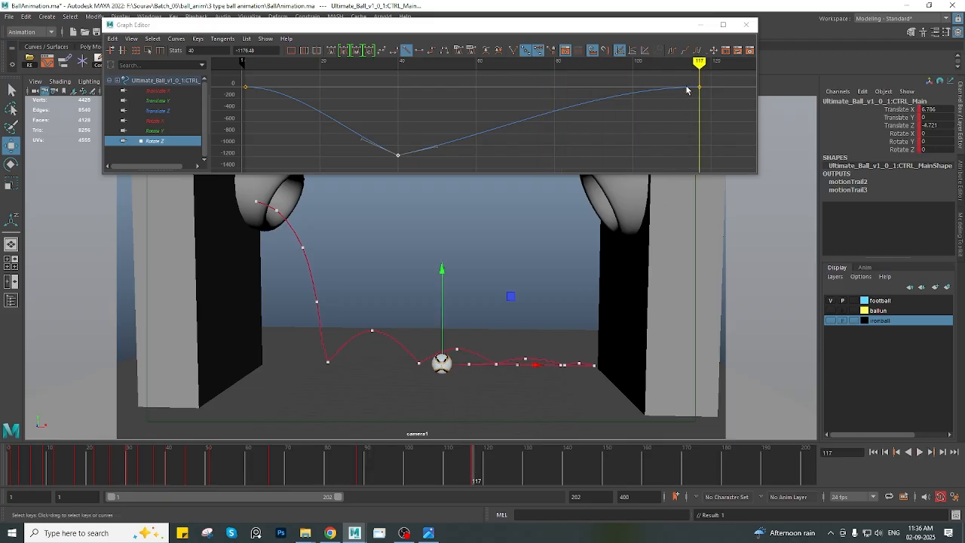
drag(686, 79, 706, 99)
shift+middle_drag(701, 104, 699, 108)
key(ctrl+z)
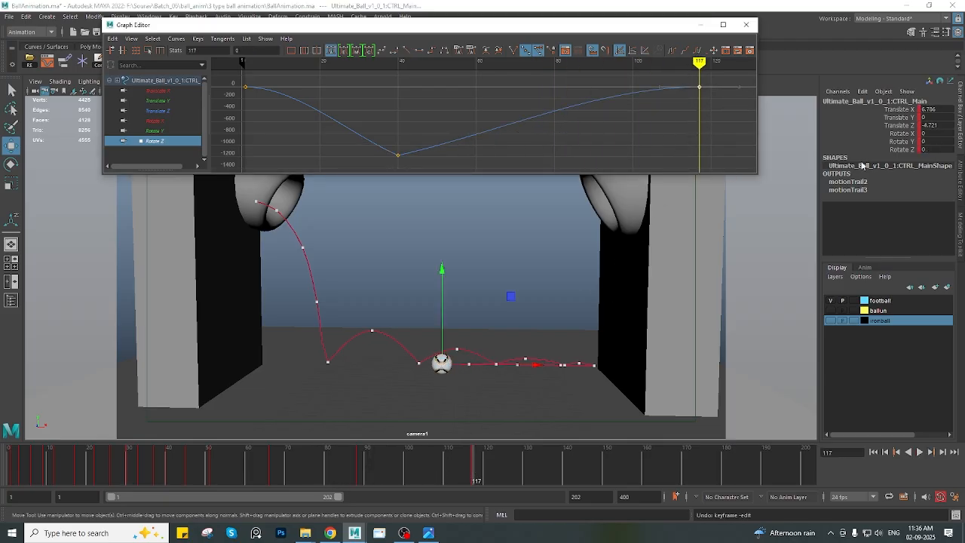
Rotate the football to about -591 on Rotate Z at frame 117 and play the animation to check the rollback spin
click(908, 149)
middle_drag(571, 397, 581, 399)
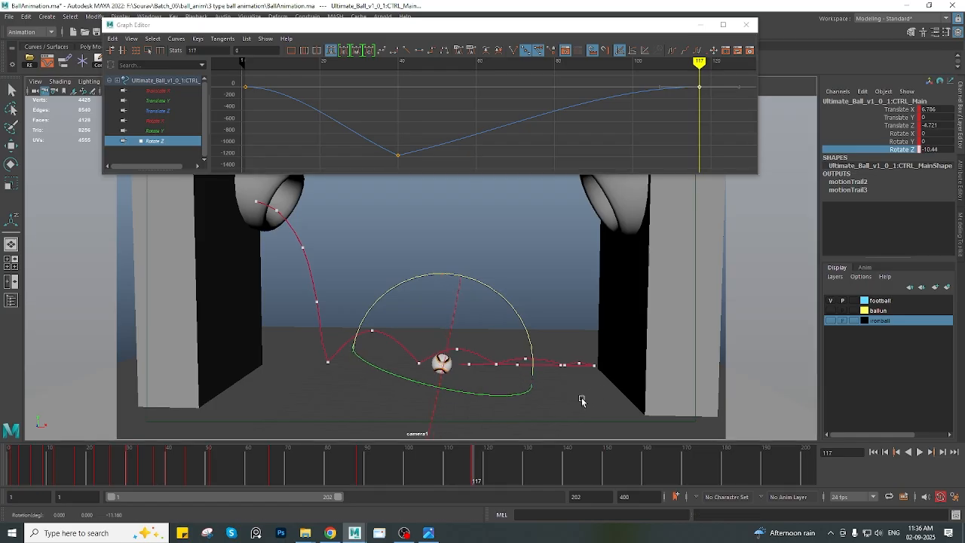
middle_drag(251, 408, 93, 388)
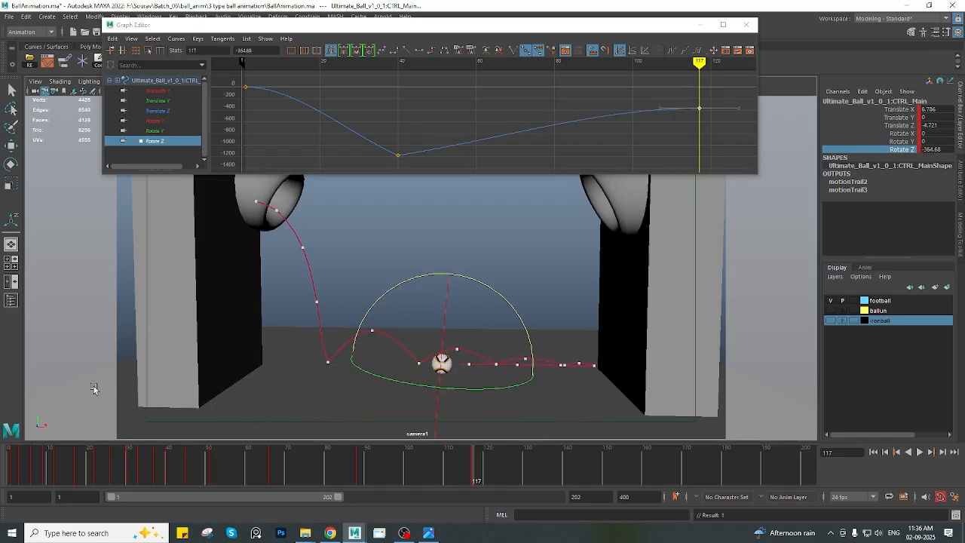
middle_drag(622, 388, 329, 379)
key(alt+v)
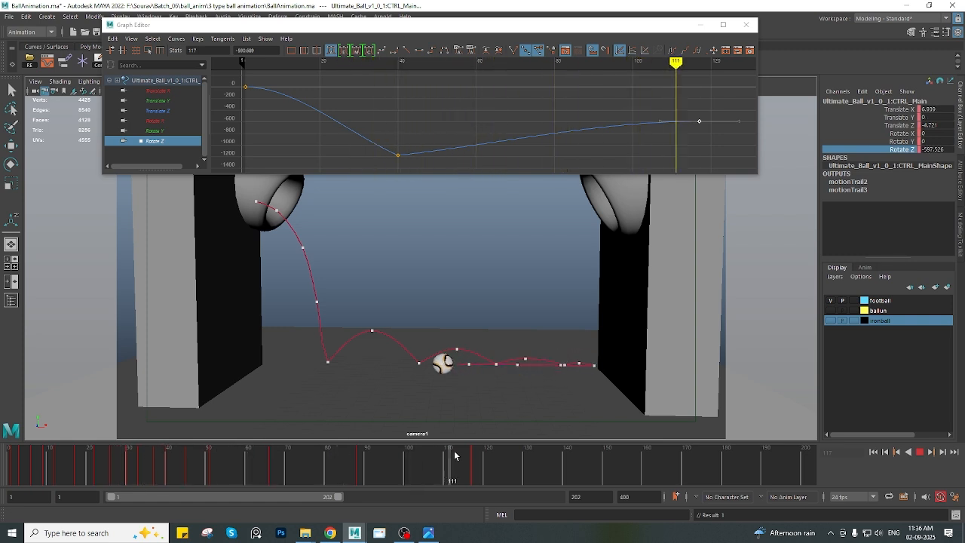
key(alt+v)
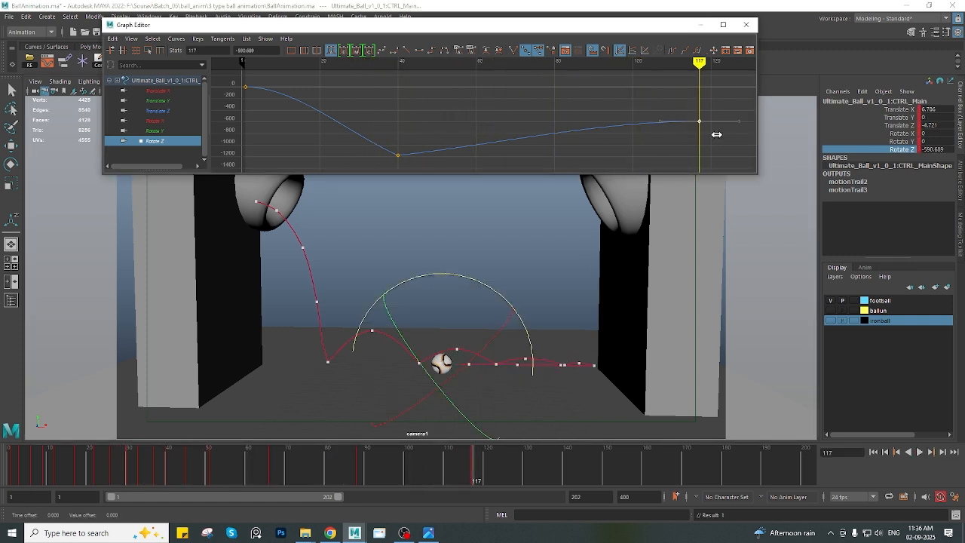
Try lowering the Rotate Z key at frame 117 to about -790, play the animation, and undo the change
shift+middle_drag(716, 133, 710, 143)
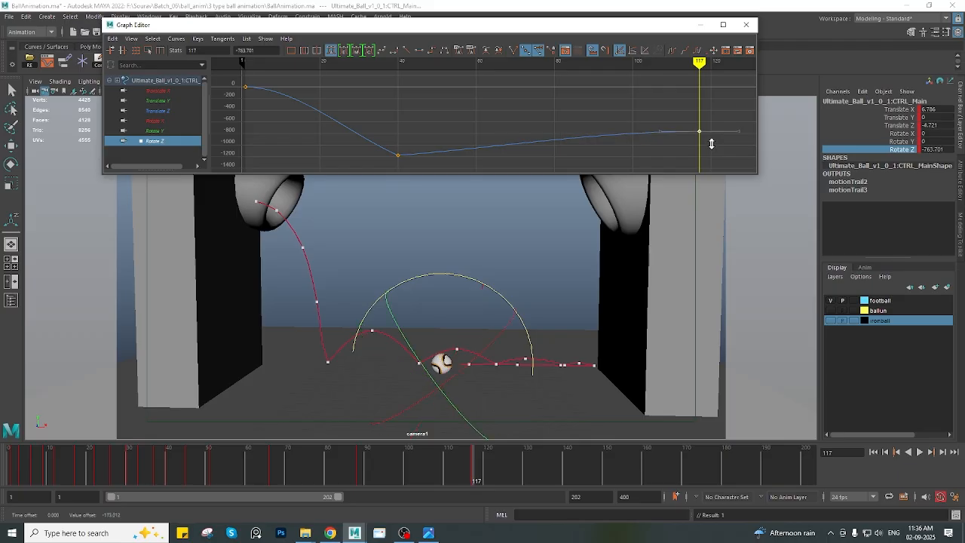
key(alt+v)
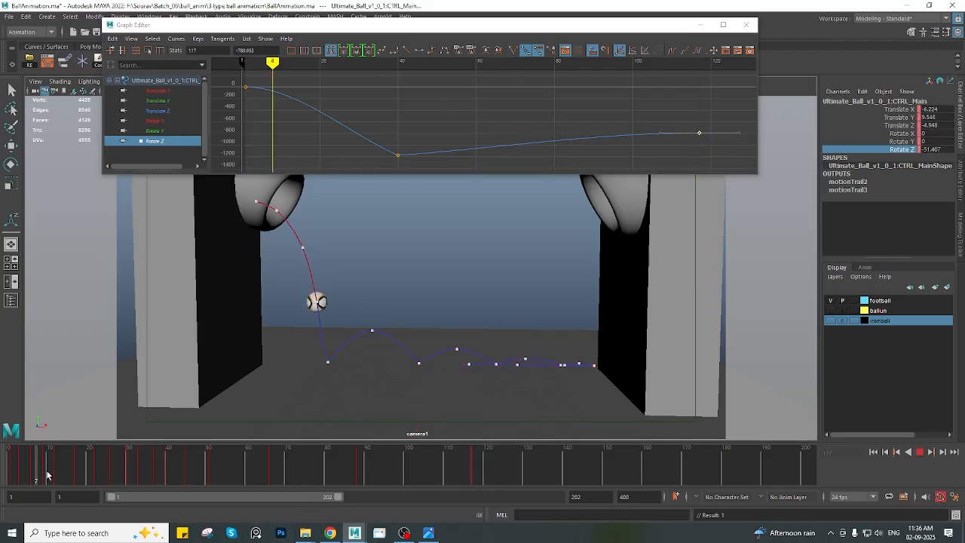
drag(273, 472, 475, 480)
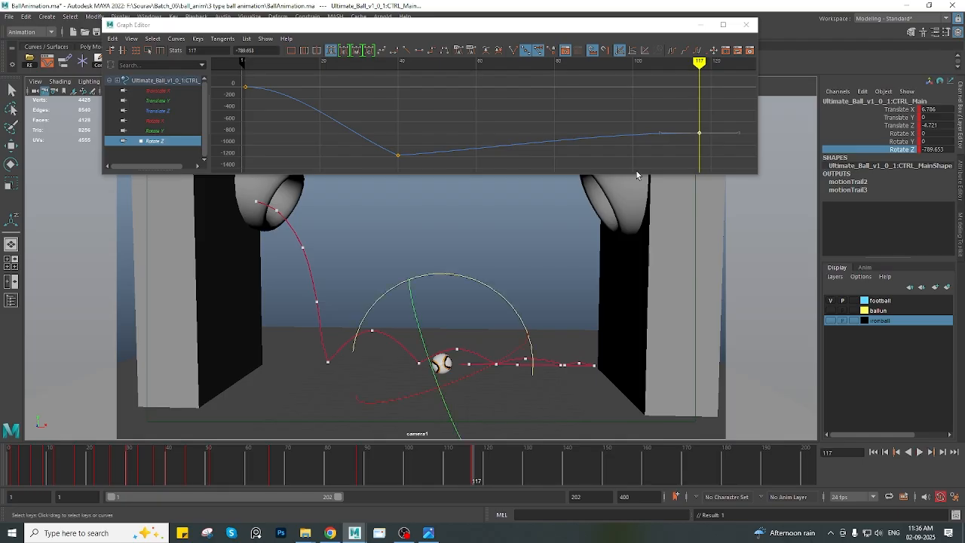
alt+middle_drag(638, 144, 513, 140)
key(ctrl+z)
key(ctrl+z)
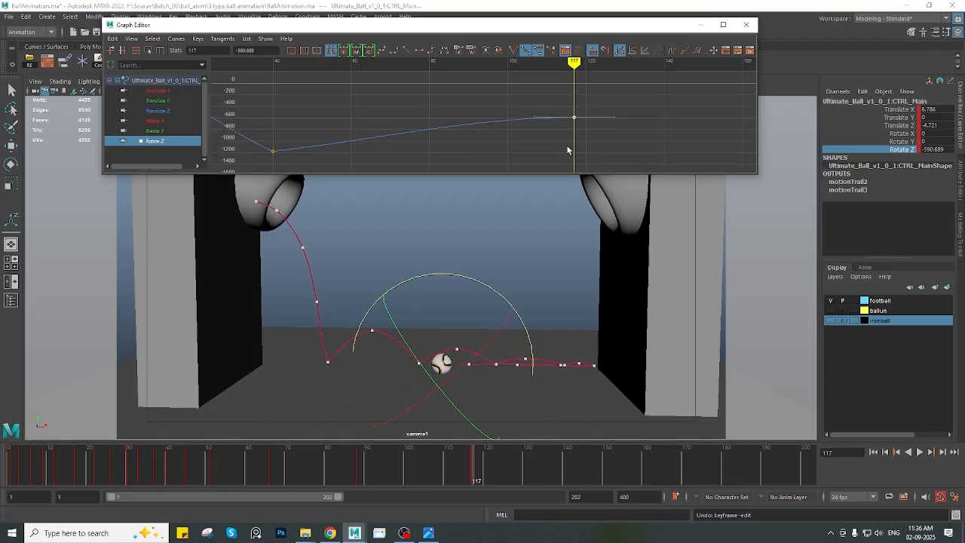
Lower the Rotate Z key at frame 117 to about -703 and replay the animation from the start
shift+middle_drag(573, 138, 573, 145)
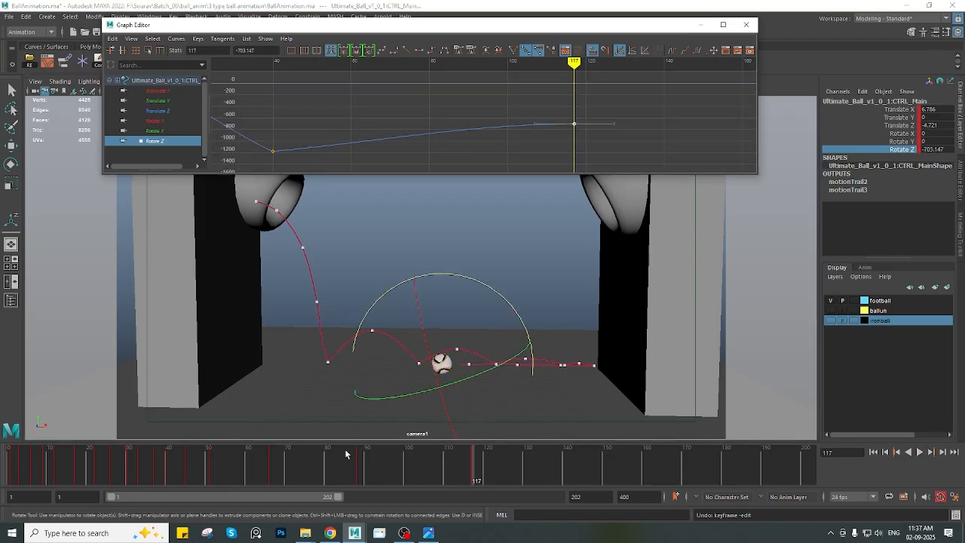
drag(204, 471, 81, 469)
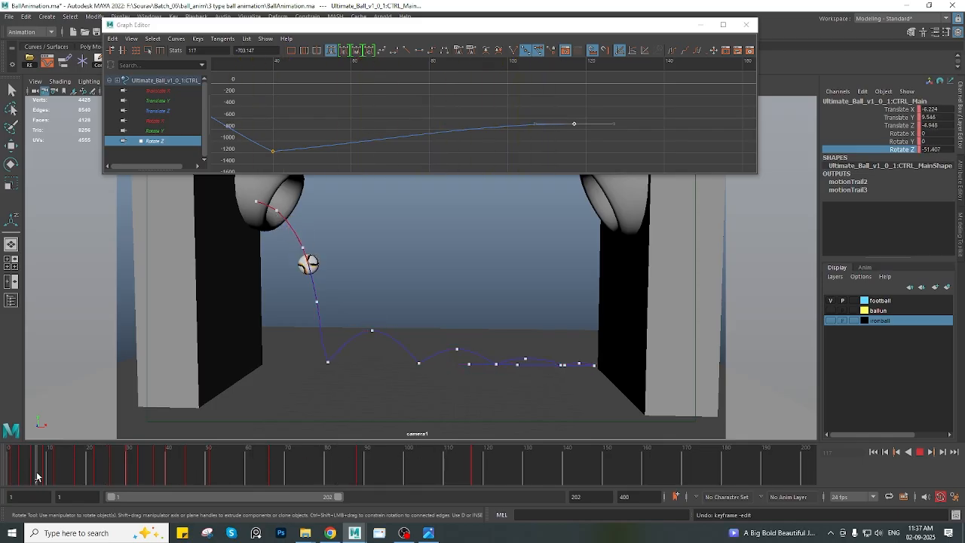
drag(112, 486, 21, 455)
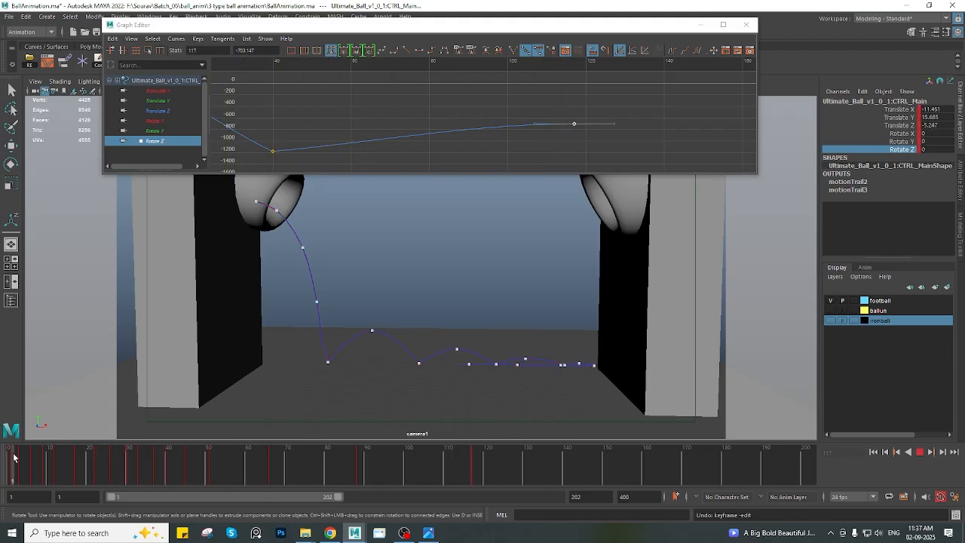
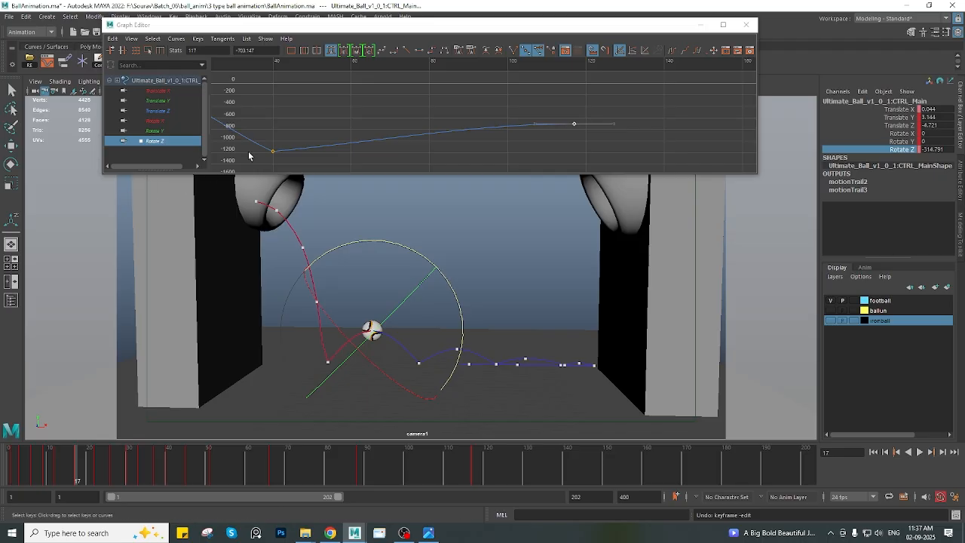
Insert a key on the Rotate Z curve at frame 17
scroll(329, 130, down, 5)
alt+middle_drag(330, 129, 422, 143)
scroll(418, 137, up, 3)
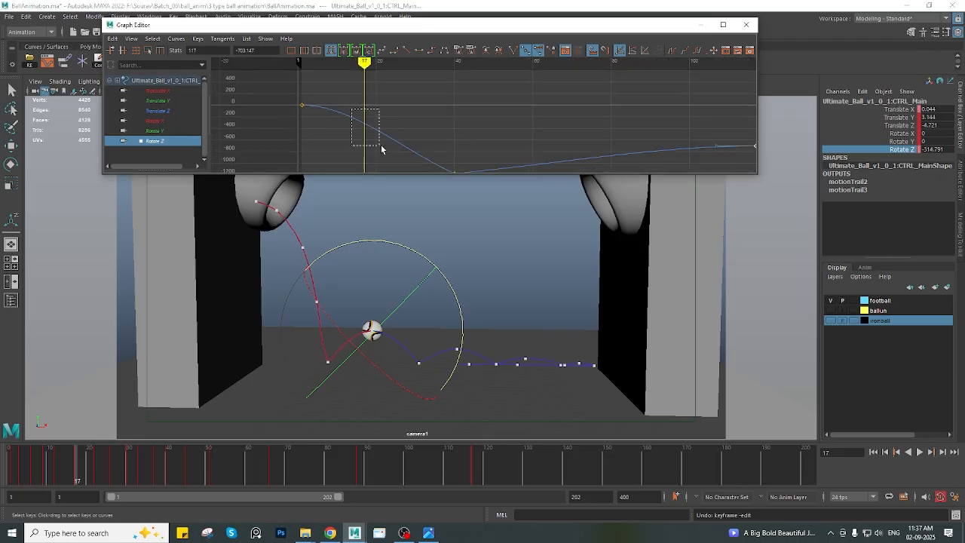
right_click(410, 100)
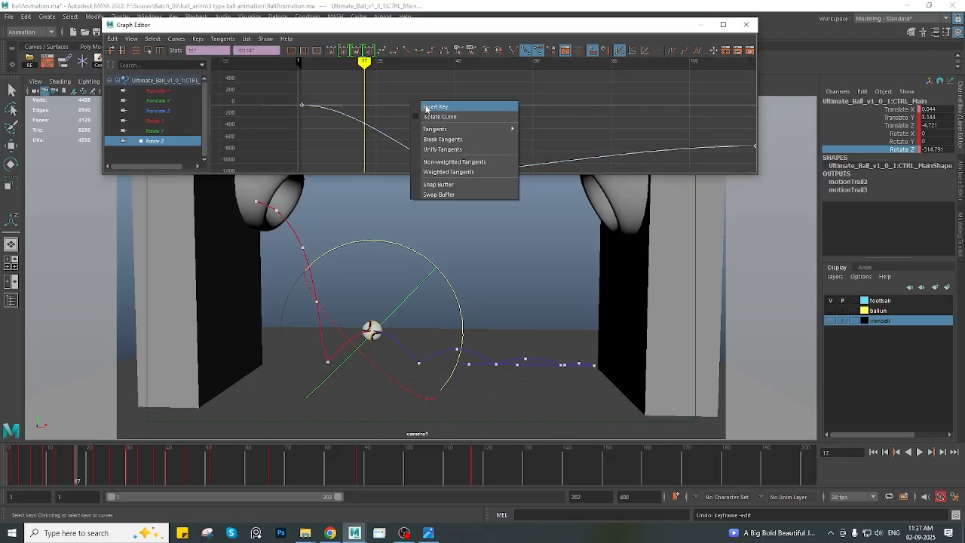
click(426, 107)
Try raising the Rotate Z key at frame 1 to about 9 and undo the change
click(310, 105)
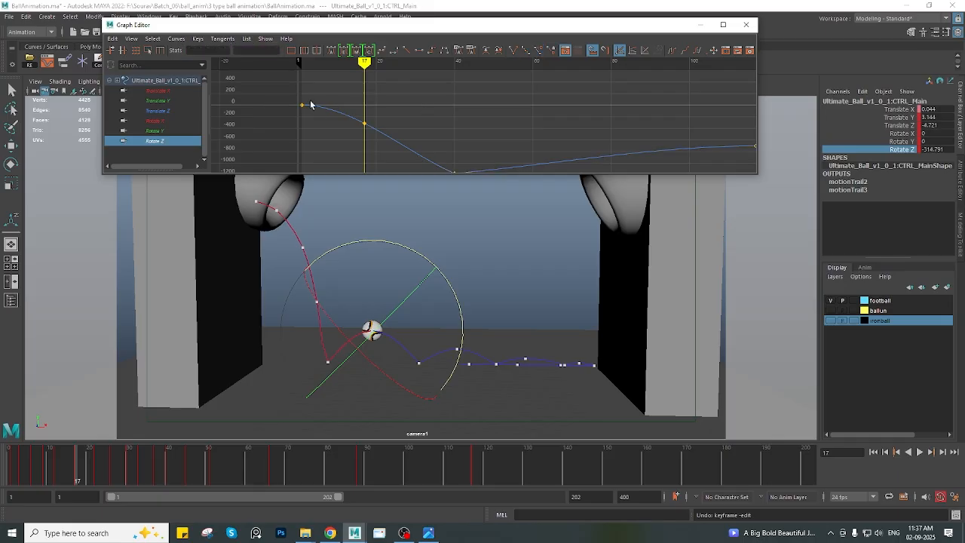
shift+middle_drag(302, 138, 303, 118)
mouse_move(86, 466)
mouse_down()
mouse_move(2, 467)
mouse_move(81, 469)
mouse_move(14, 471)
mouse_up()
key(e)
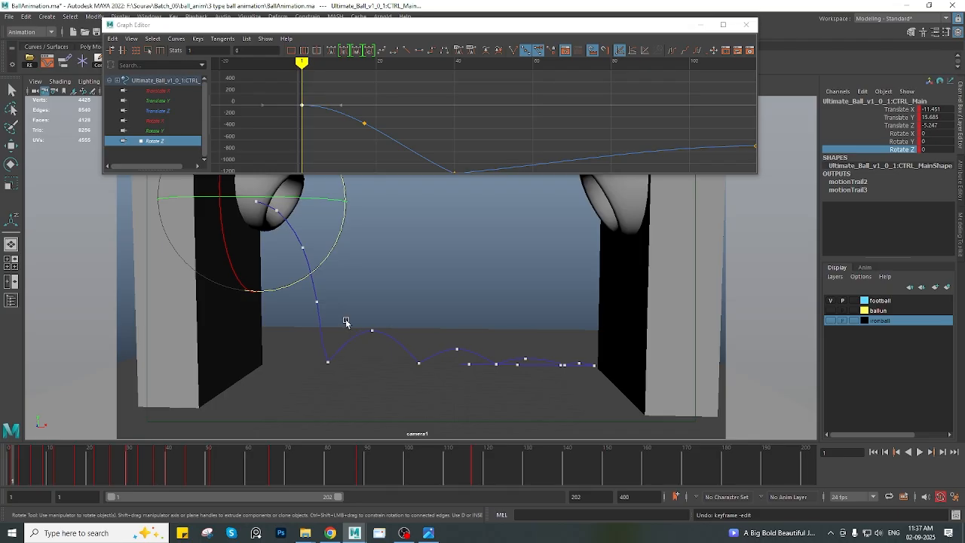
shift+middle_drag(309, 139, 306, 133)
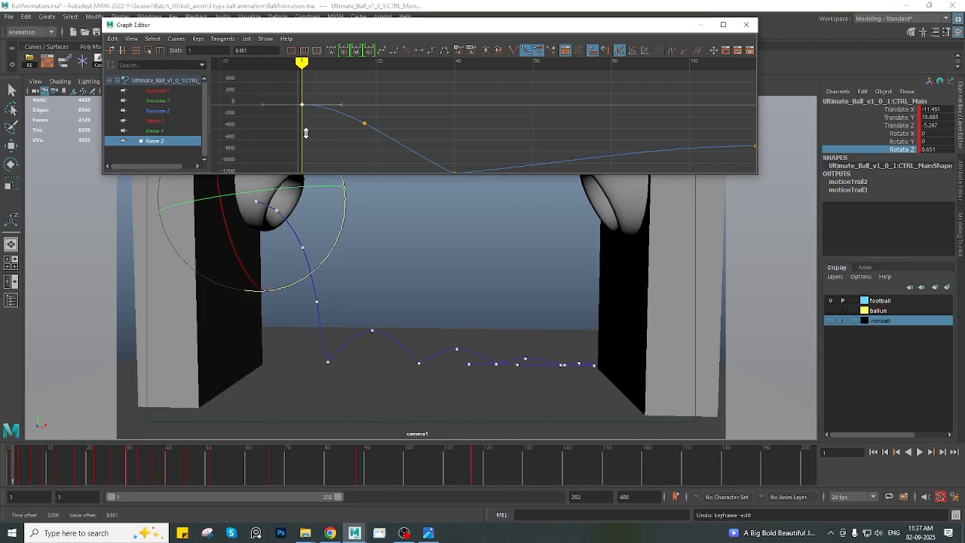
key(ctrl+z)
Show the perspective view beside the camera view in wireframe and select the football's main control inside the tube at frame 1
click(435, 293)
key(space)
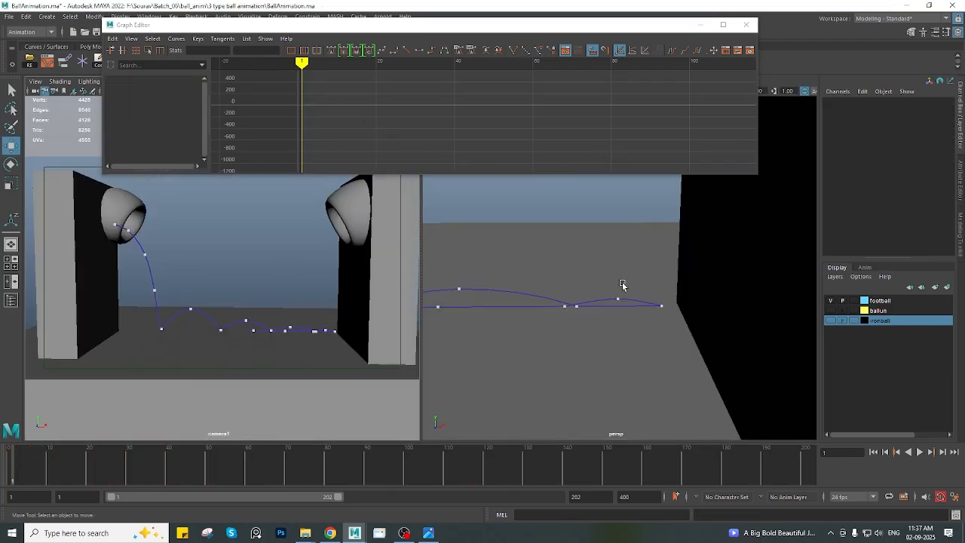
scroll(624, 287, down, 7)
scroll(509, 250, up, 5)
key(4)
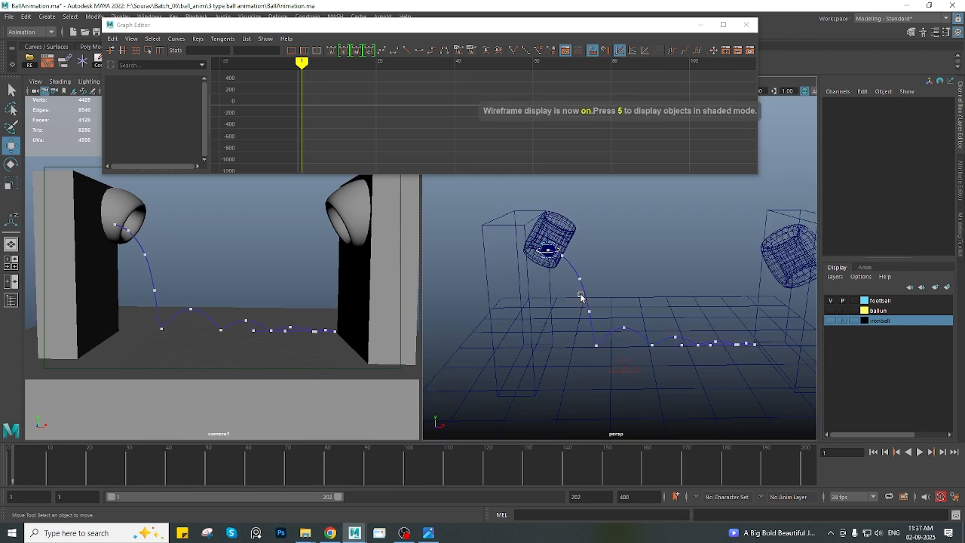
scroll(596, 264, up, 3)
alt+middle_drag(501, 247, 581, 276)
scroll(564, 270, up, 5)
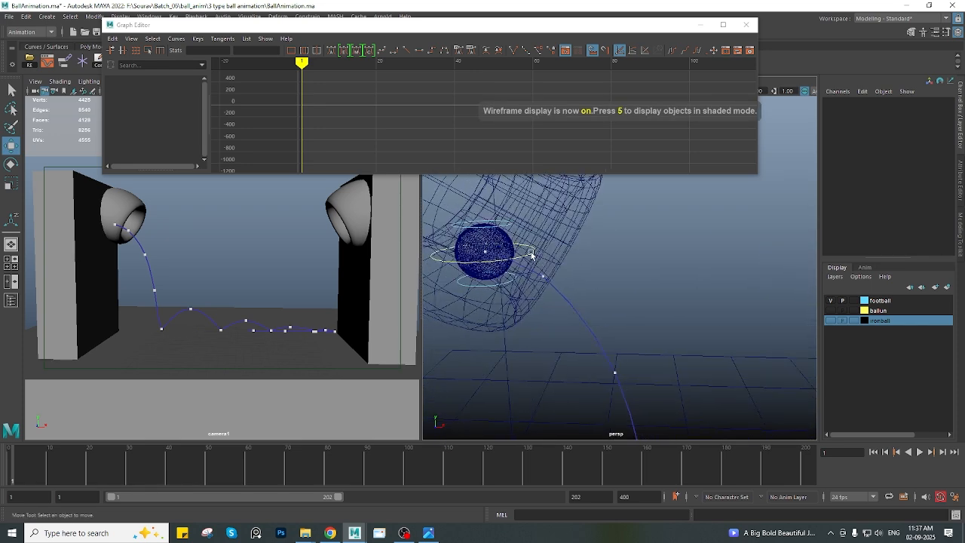
click(531, 254)
scroll(584, 272, down, 8)
scroll(584, 294, up, 5)
alt+middle_drag(513, 316, 545, 322)
scroll(537, 313, up, 3)
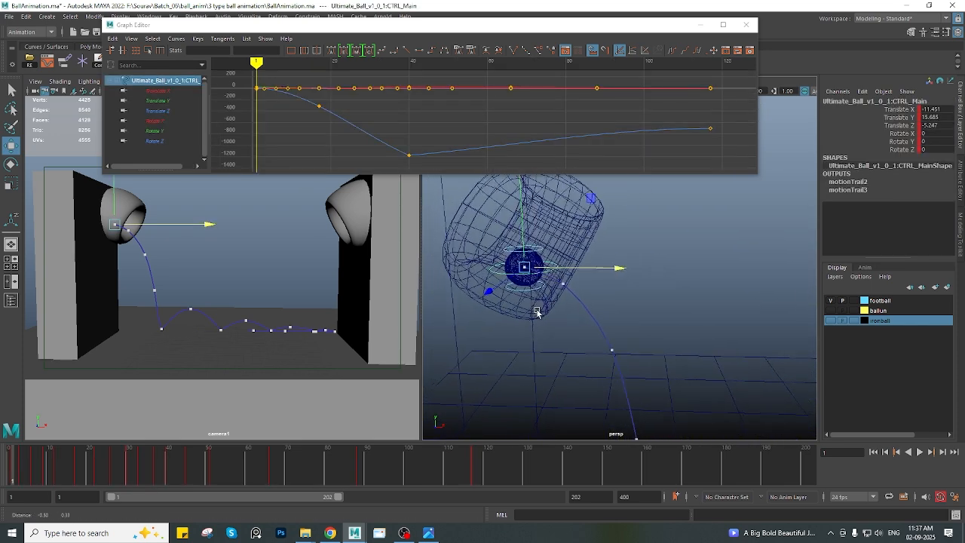
Rotate the football at frame 1 and raise its Rotate Z key there to about 274
key(e)
middle_drag(521, 404, 684, 370)
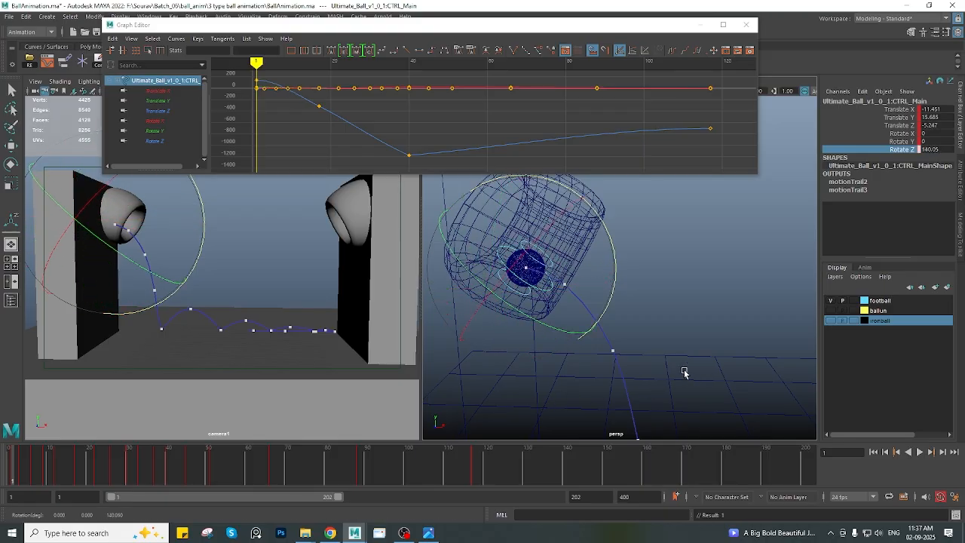
click(154, 141)
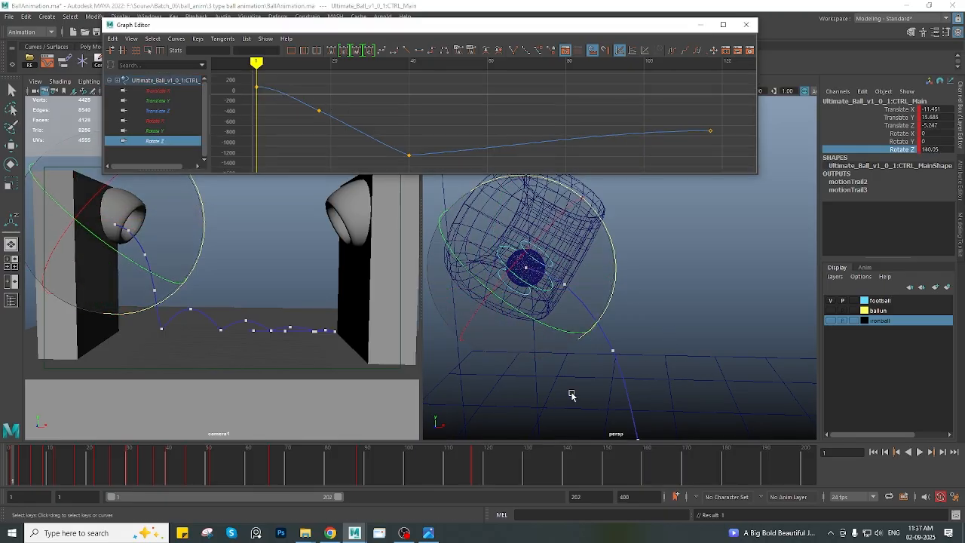
middle_drag(571, 395, 261, 101)
click(255, 83)
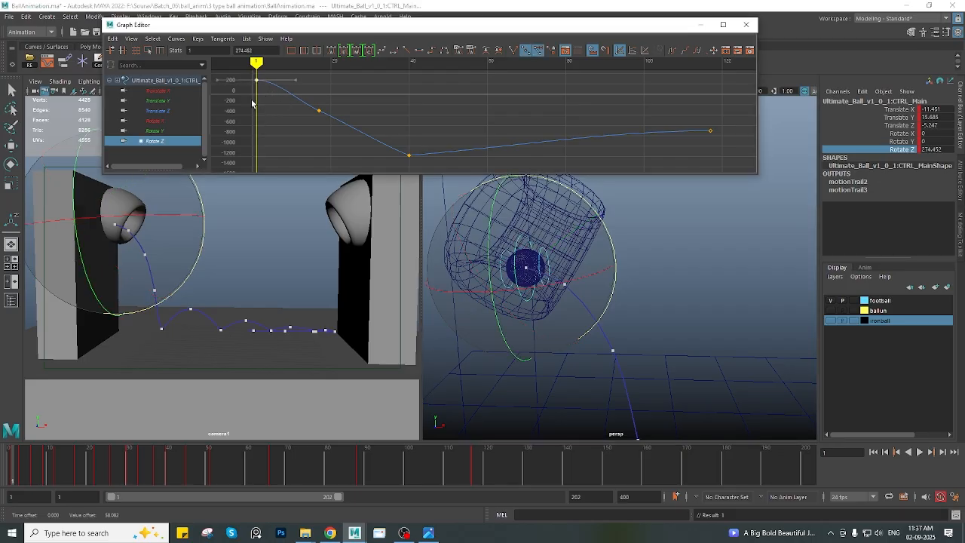
Apply auto tangents to the Rotate Z key at frame 17 and play the animation to check the spin
mouse_move(28, 475)
mouse_down()
mouse_move(76, 477)
mouse_move(9, 477)
mouse_move(57, 476)
mouse_up()
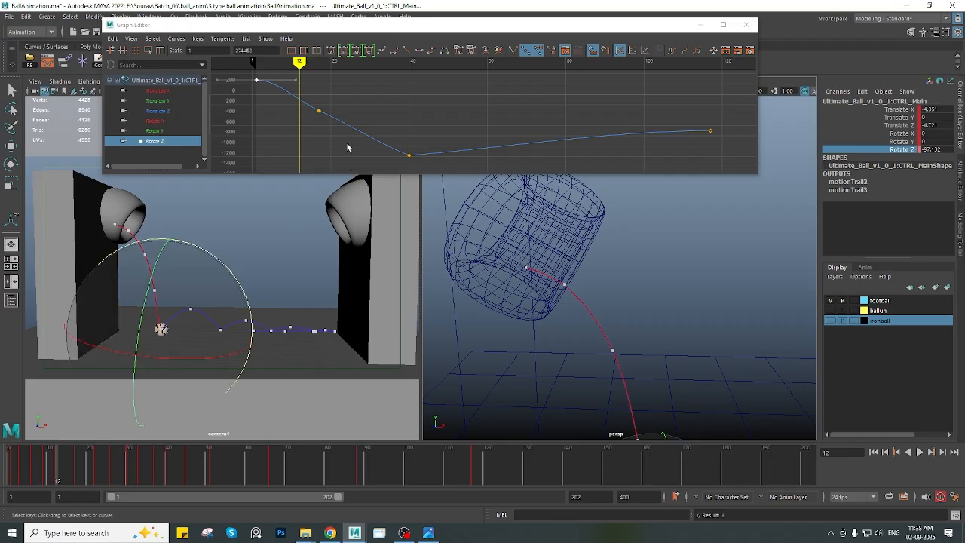
drag(347, 144, 289, 99)
click(330, 51)
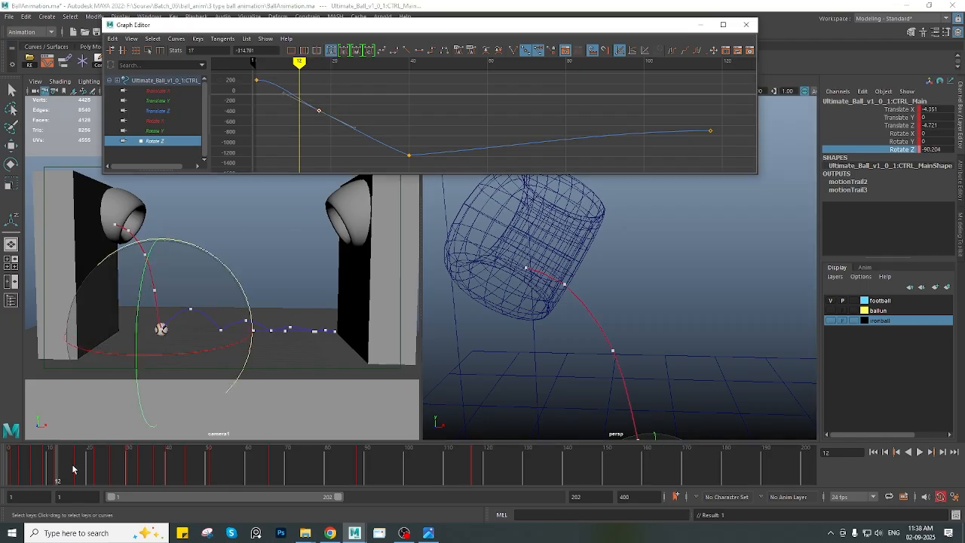
key(alt+v)
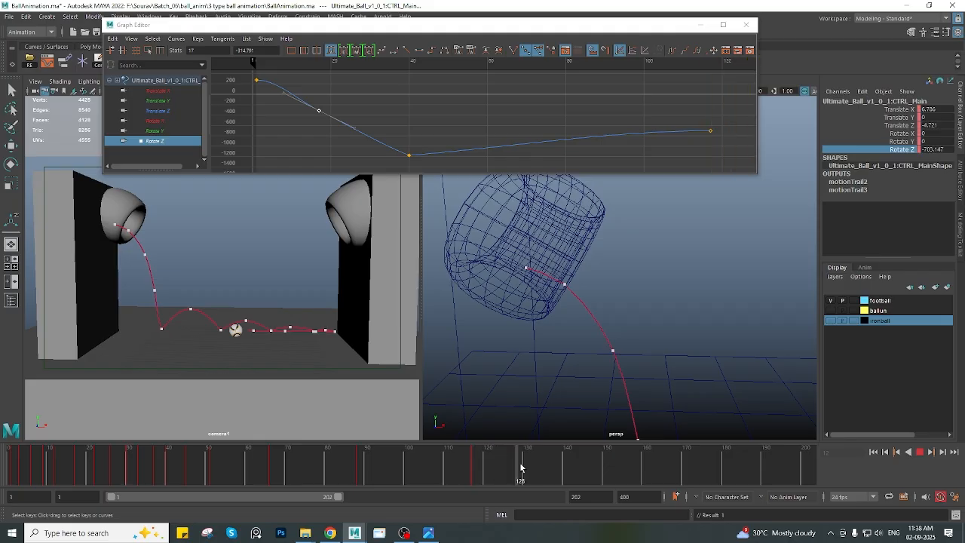
drag(520, 463, 523, 465)
mouse_move(32, 466)
mouse_down()
mouse_move(1, 459)
mouse_move(13, 446)
mouse_move(88, 459)
mouse_move(542, 462)
mouse_up()
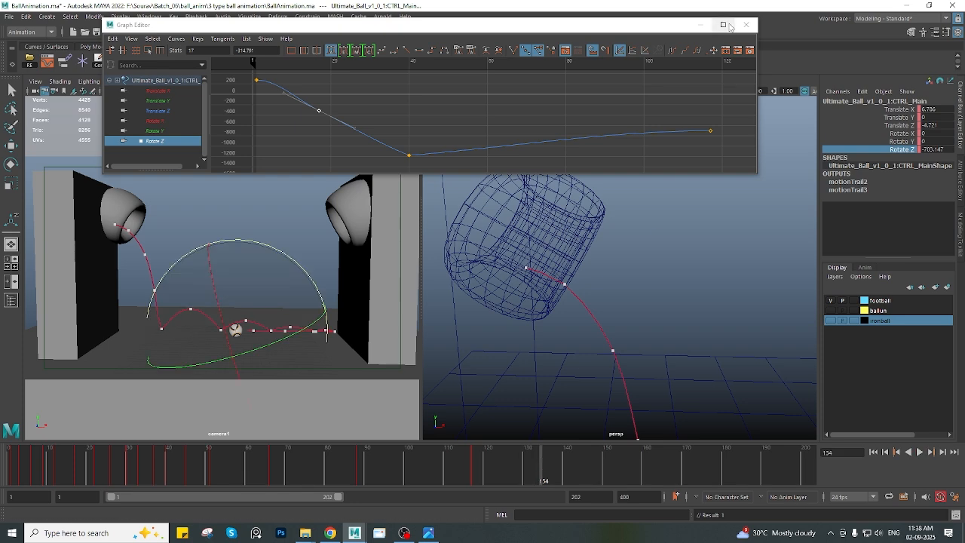
Close the Graph Editor, maximize the perspective view with textured shading around the football, and select its main control
click(747, 25)
scroll(667, 339, down, 6)
alt+drag(668, 339, 598, 269)
scroll(596, 268, up, 4)
alt+middle_drag(574, 256, 611, 279)
scroll(611, 280, up, 3)
key(space)
alt+drag(580, 299, 497, 267)
alt+middle_drag(497, 267, 520, 289)
key(w)
click(497, 253)
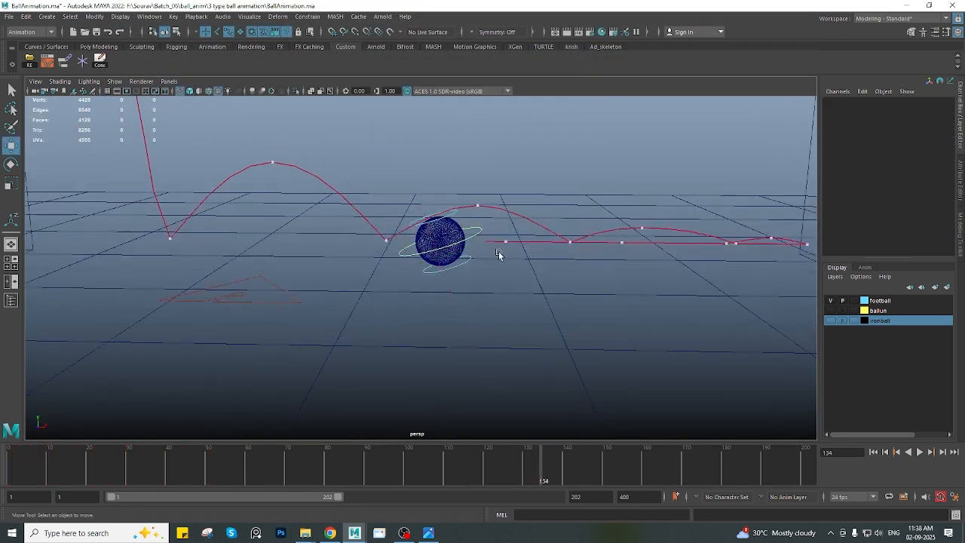
click(470, 238)
key(6)
scroll(467, 271, down, 3)
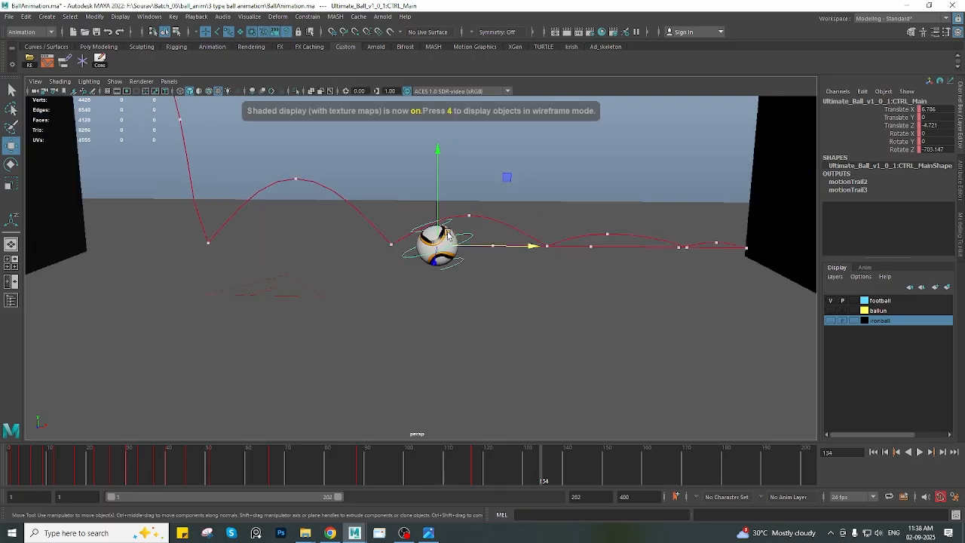
At frame 130, move the football to about 7.18 on Translate X and rotate it to about -722.8 on Rotate Z
key(alt+v)
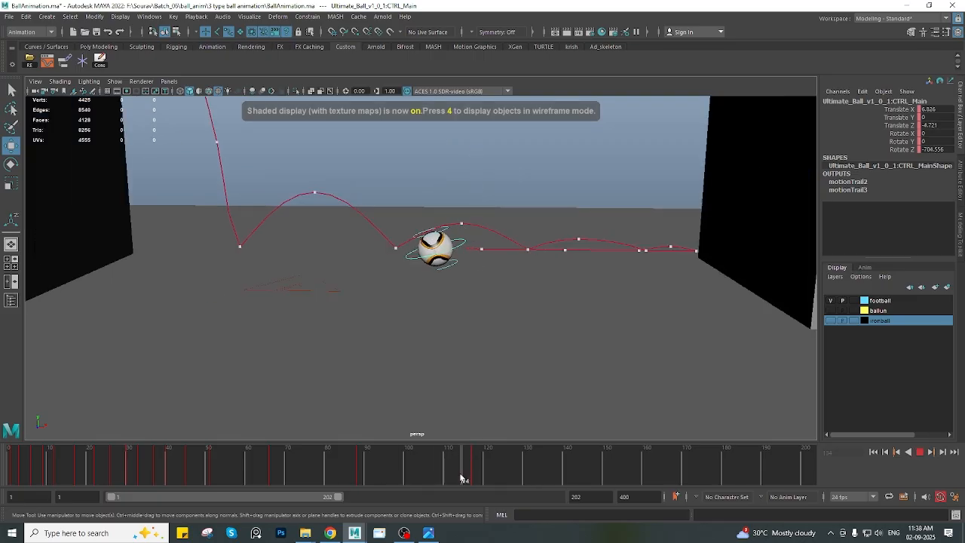
click(474, 477)
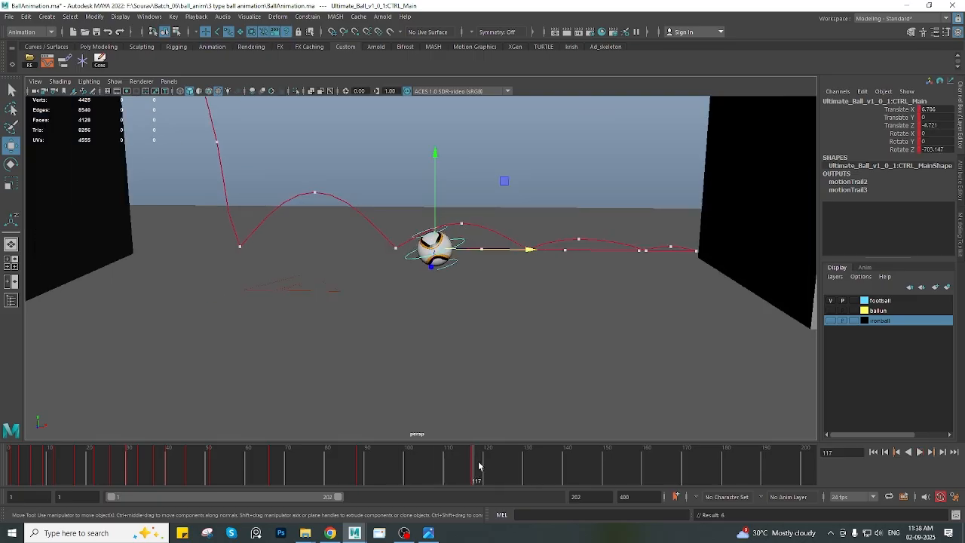
key(alt+v)
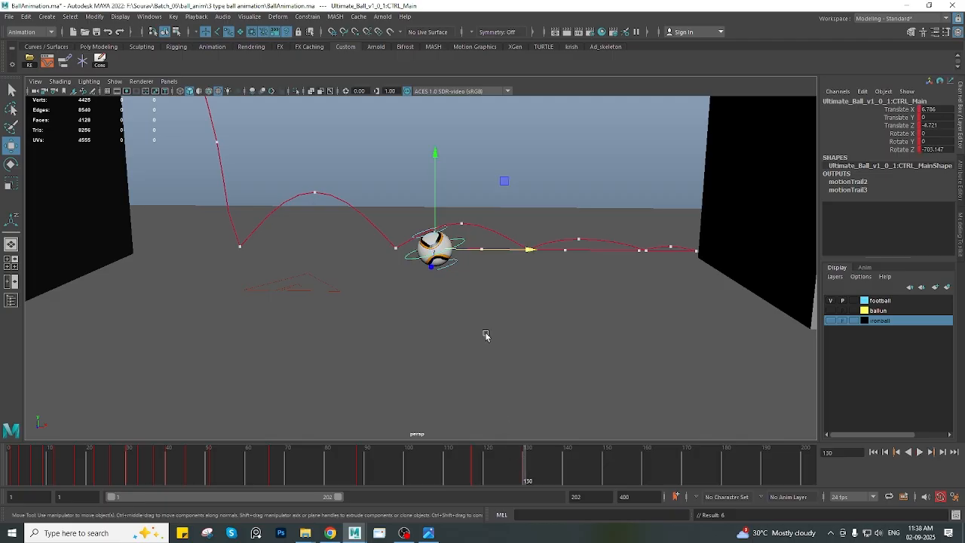
mouse_move(495, 251)
mouse_down()
mouse_move(502, 254)
mouse_move(482, 231)
mouse_move(486, 217)
mouse_move(492, 234)
mouse_up()
key(e)
scroll(501, 268, up, 3)
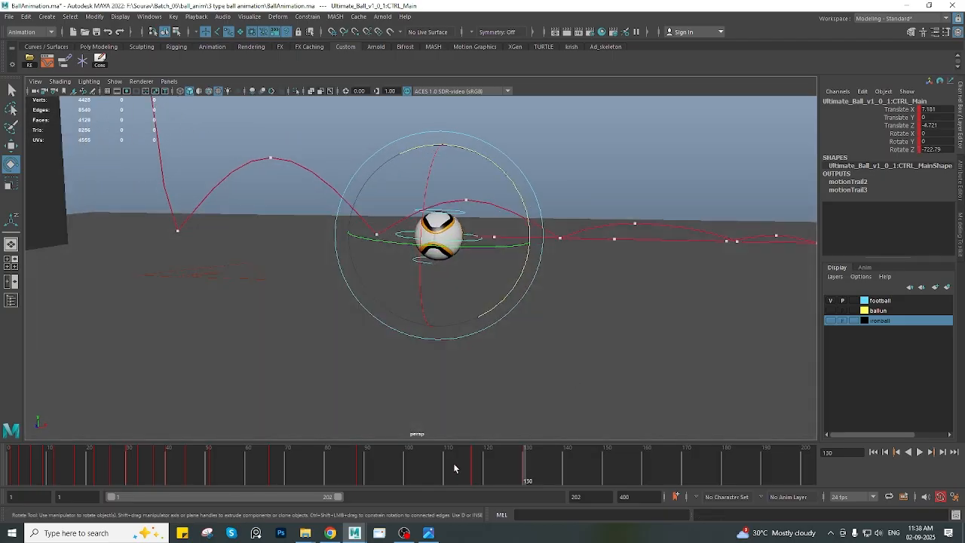
Play and scrub the animation in the camera view to check the ball's final roll up to frame 134
key(alt+v)
drag(344, 471, 543, 471)
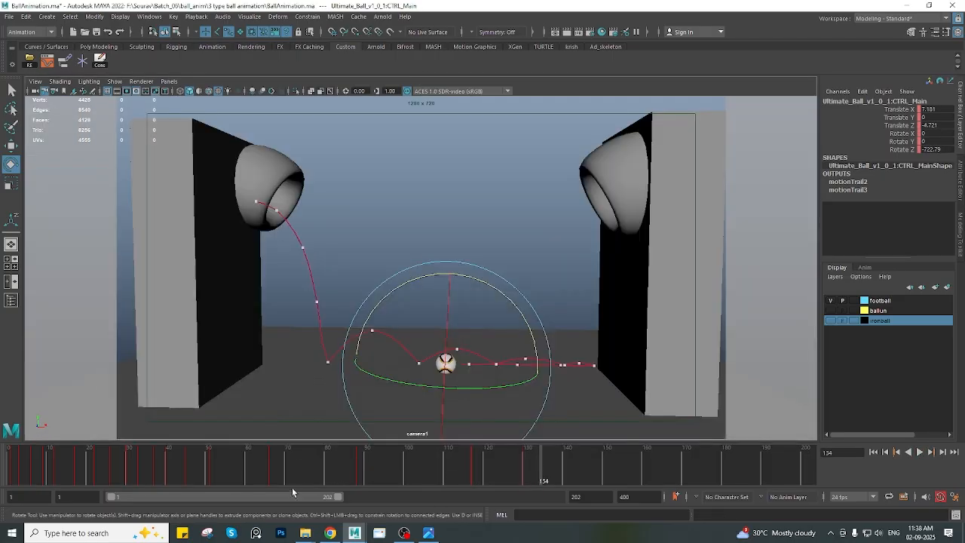
drag(150, 472, 384, 473)
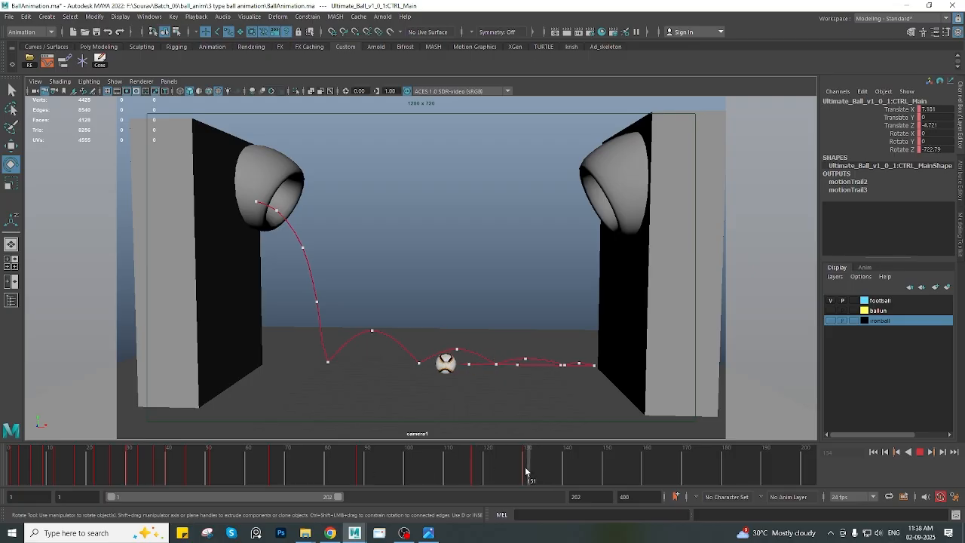
Key the football at frame 138, moving it to about 7.13 on Translate X and rotating it to about -719.6 on Rotate Z
drag(531, 468, 557, 466)
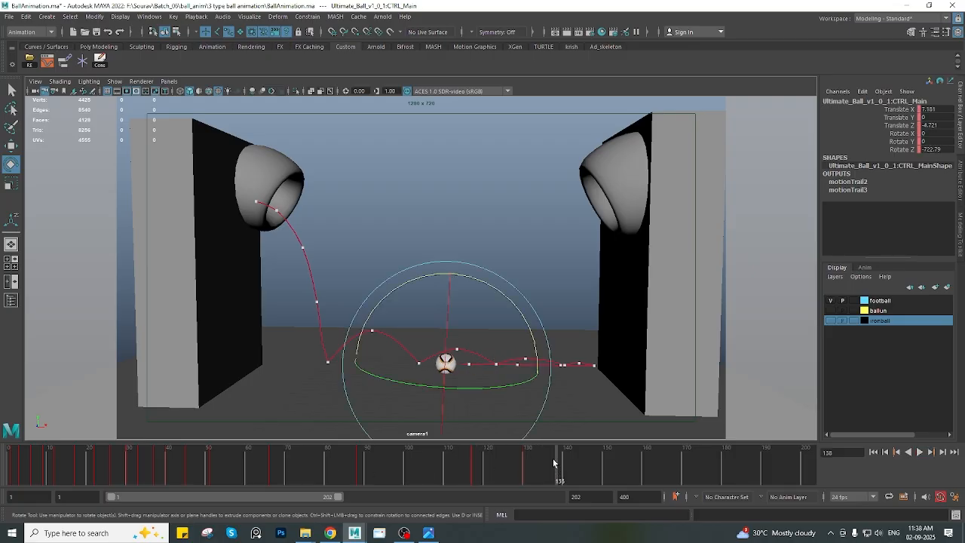
key(s)
key(space)
key(w)
scroll(650, 321, up, 5)
alt+middle_drag(678, 260, 653, 290)
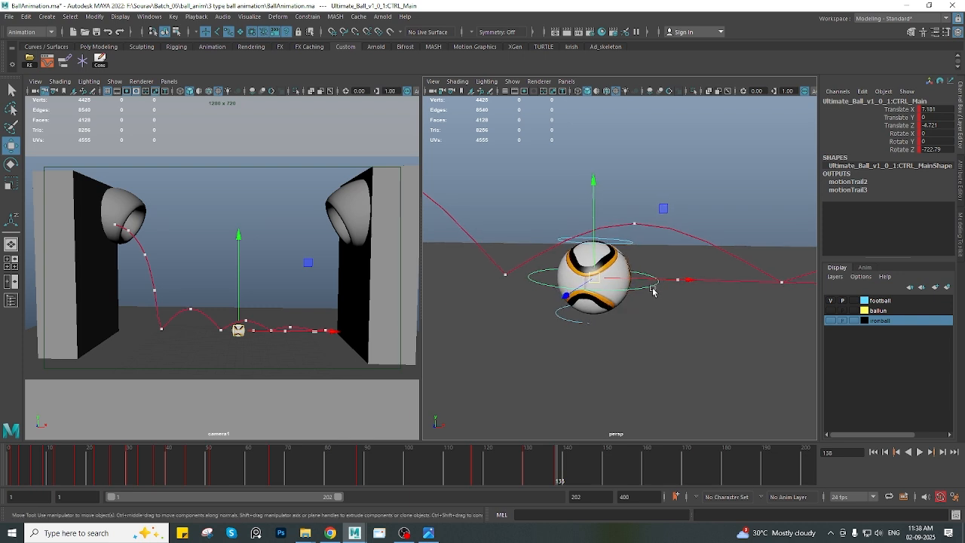
drag(652, 281, 650, 261)
key(e)
key(space)
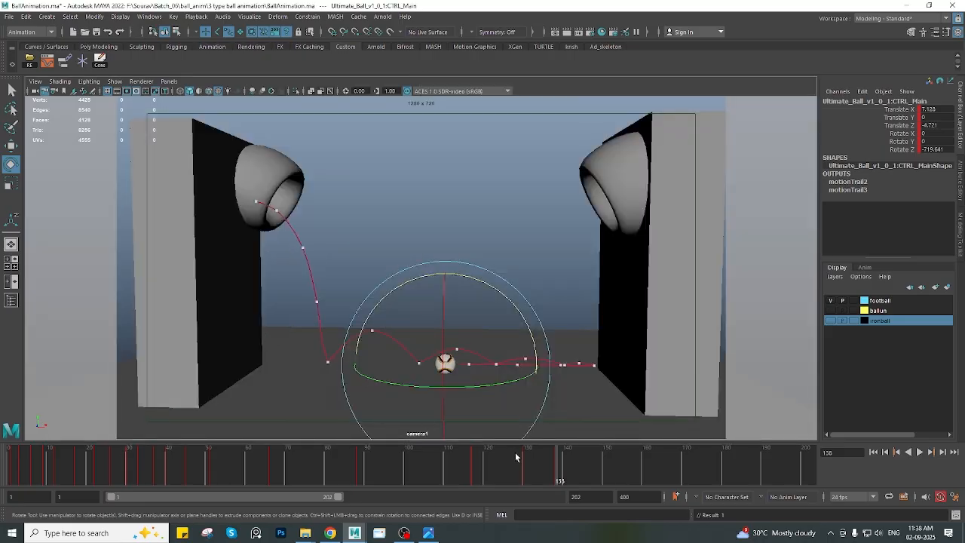
Play the animation through the last settling keys and return to frame 1
key(alt+v)
click(350, 471)
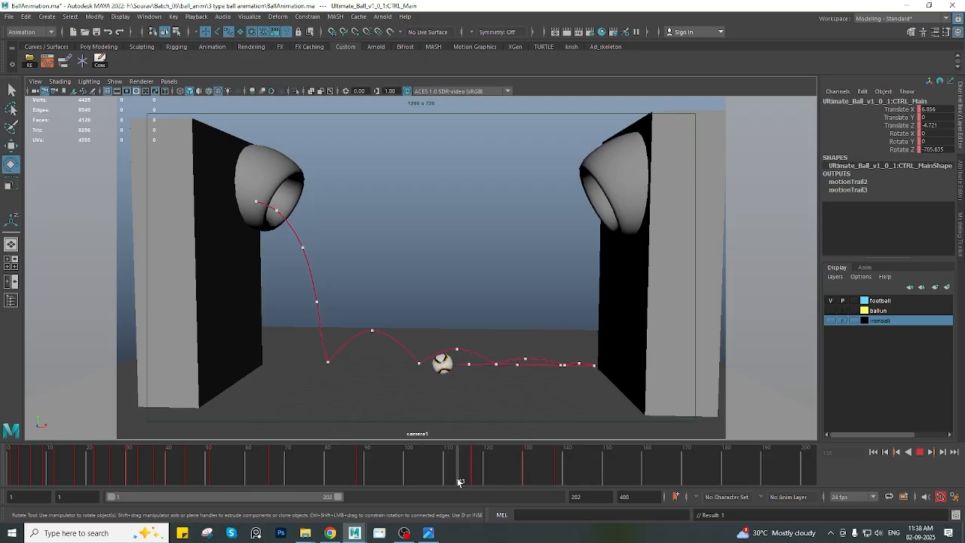
drag(601, 472, 2, 461)
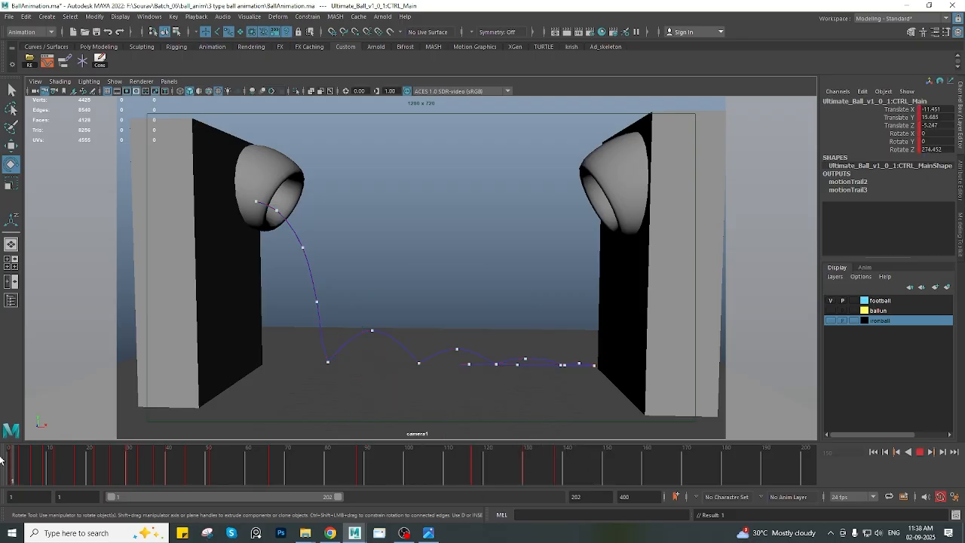
Go to frame 12 and examine the football's first ground contact up close in the perspective view
click(115, 83)
drag(46, 465, 57, 455)
key(space)
key(f)
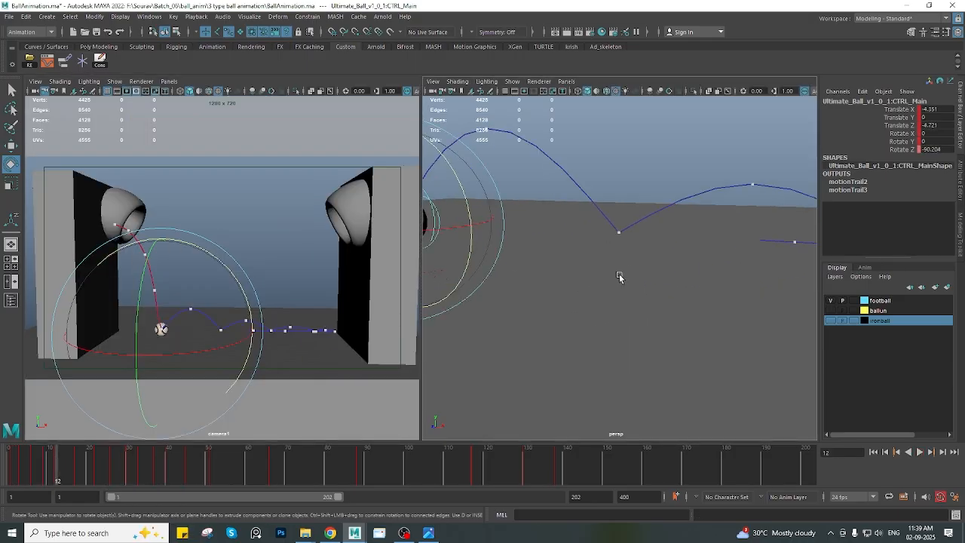
click(662, 207)
alt+right_drag(662, 207, 517, 226)
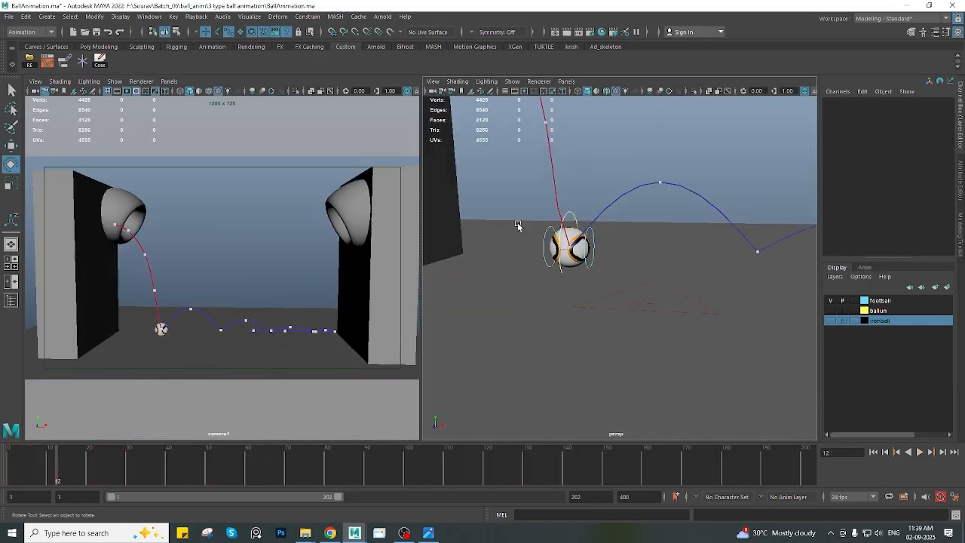
alt+drag(517, 226, 581, 231)
click(568, 216)
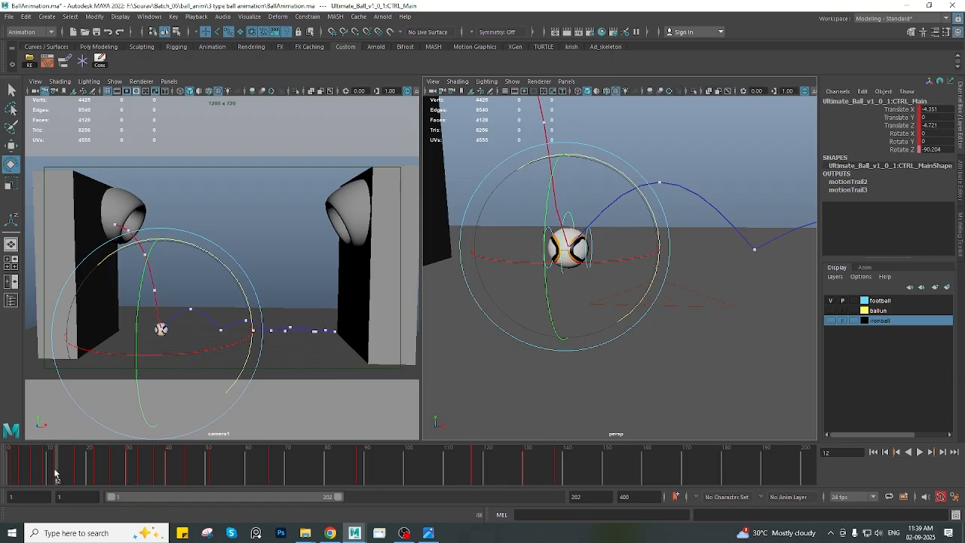
scroll(562, 245, up, 4)
alt+drag(563, 256, 514, 254)
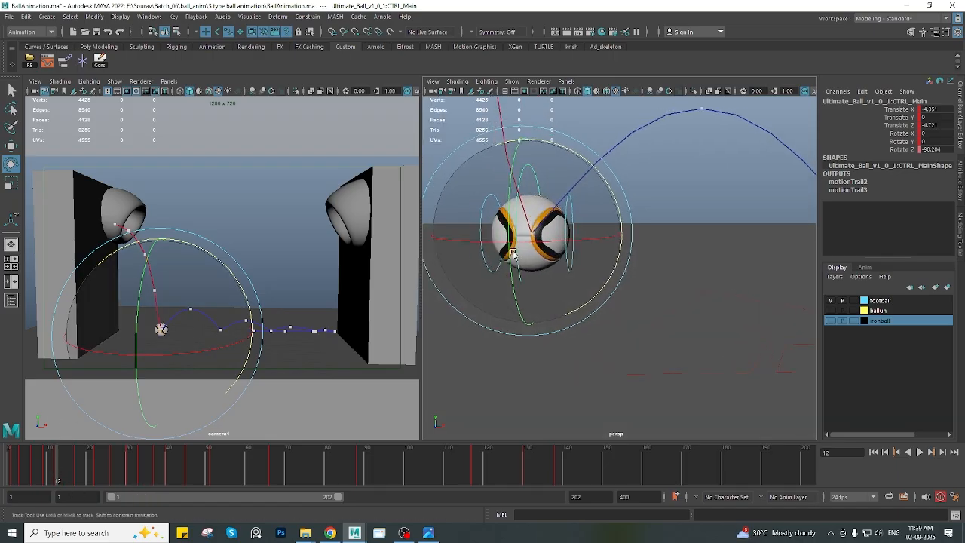
scroll(528, 239, down, 2)
alt+middle_drag(545, 224, 561, 240)
alt+middle_drag(580, 302, 586, 303)
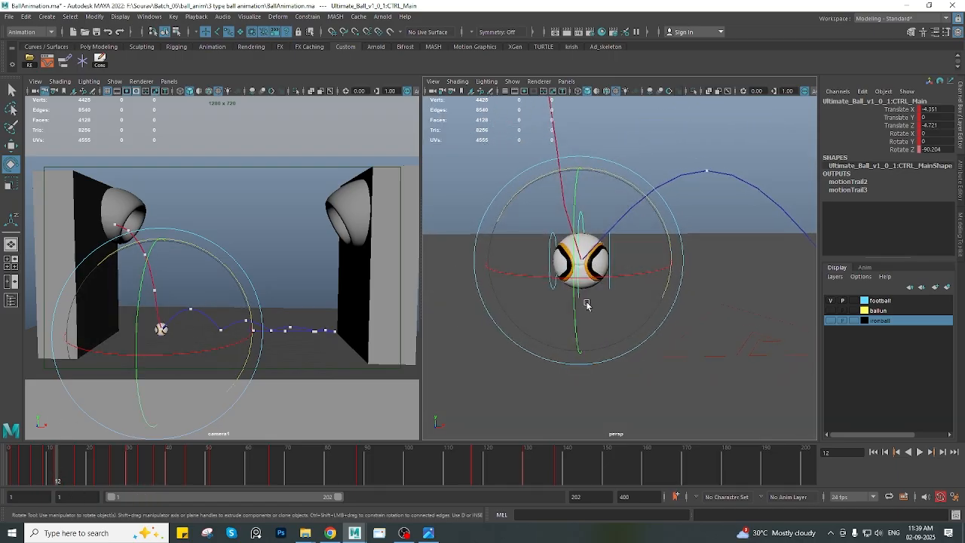
Try moving the football's CTRL_Top control about 0.78 along X at frame 12 and undo the move
mouse_move(55, 474)
mouse_down()
mouse_move(15, 473)
mouse_move(57, 473)
mouse_up()
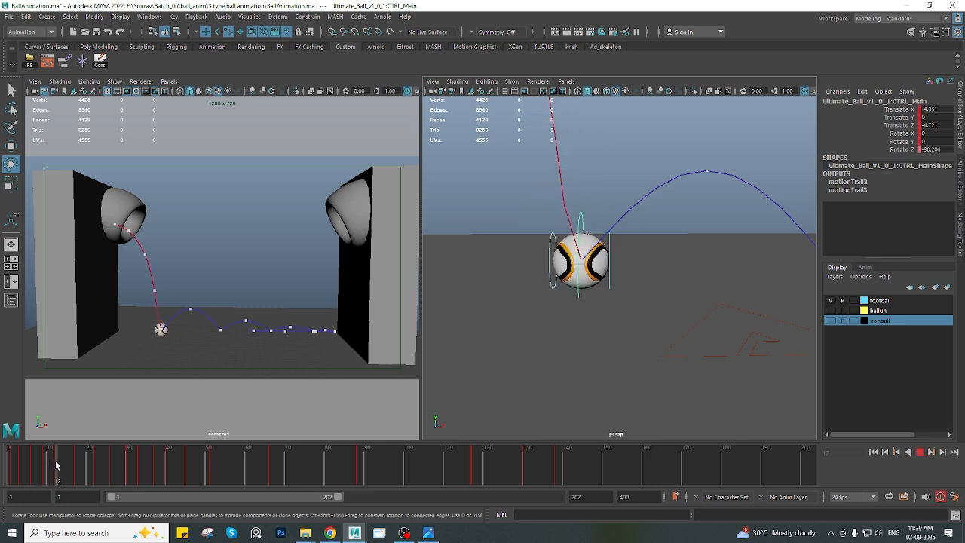
key(w)
click(673, 265)
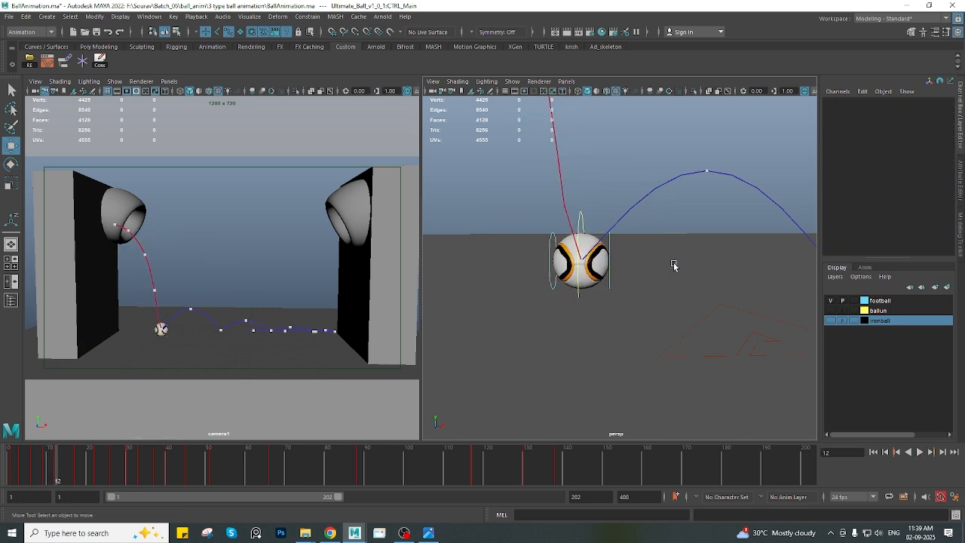
click(611, 278)
drag(625, 262, 650, 263)
key(ctrl+z)
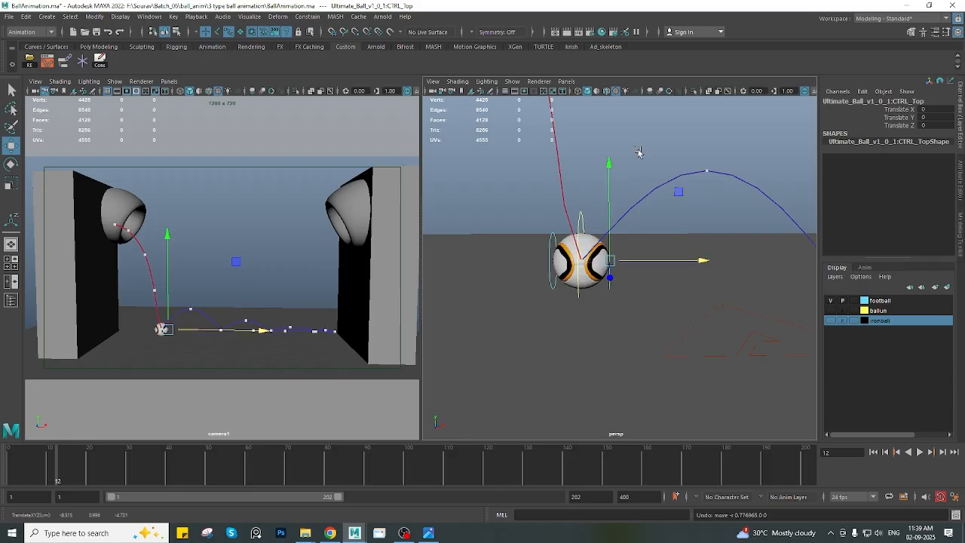
Rotate the football's main control to about -178.4 on Rotate Z at frame 12 and scrub through the first ground contact
click(644, 154)
click(579, 217)
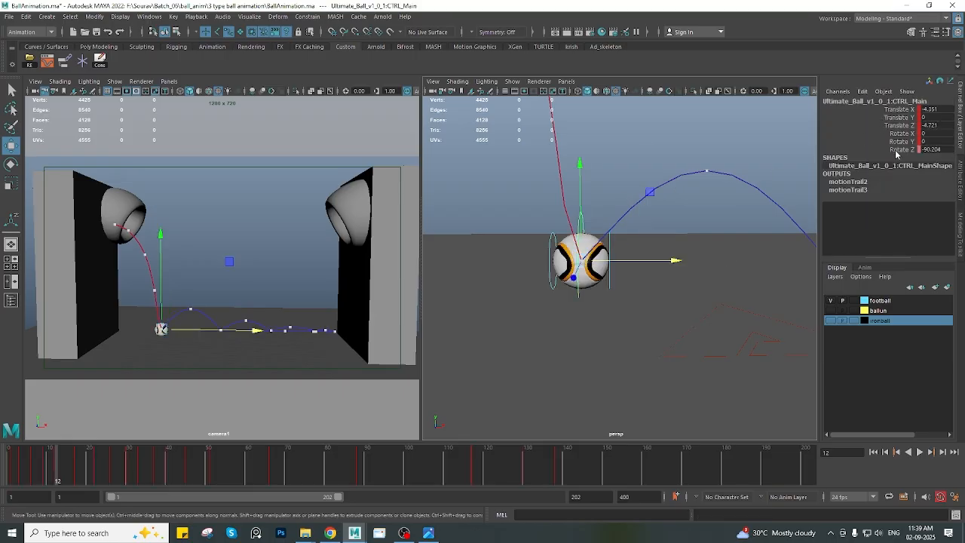
click(896, 150)
key(e)
middle_drag(724, 370, 557, 363)
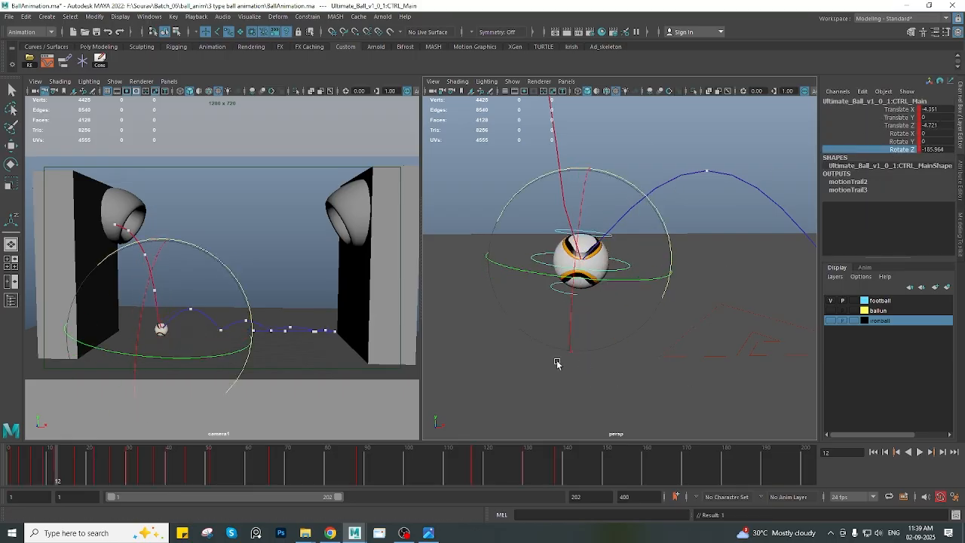
middle_drag(589, 391, 577, 384)
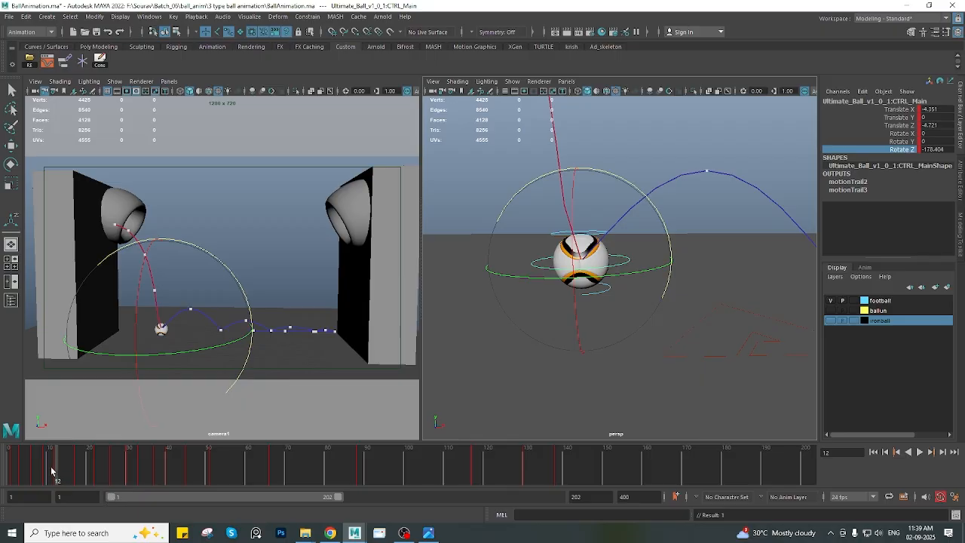
drag(51, 471, 123, 469)
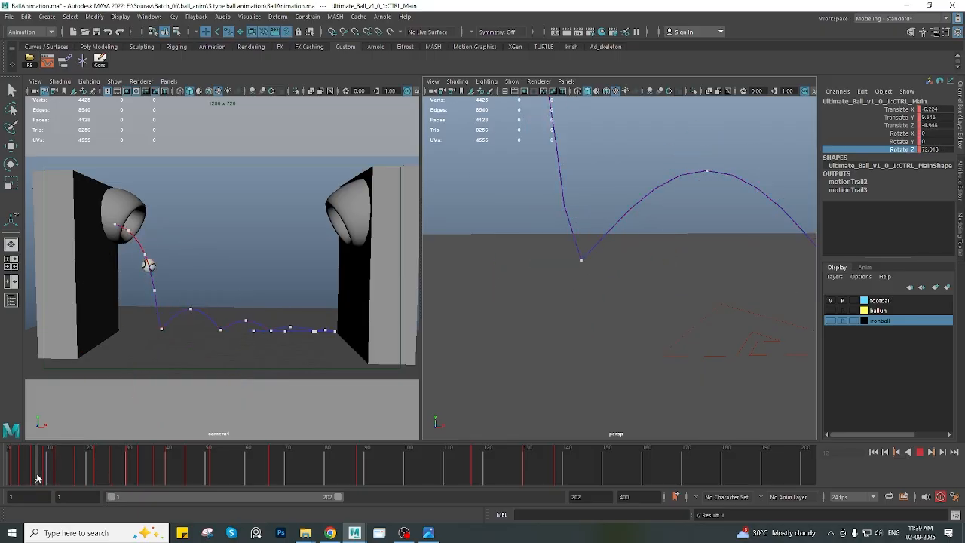
drag(36, 477, 58, 478)
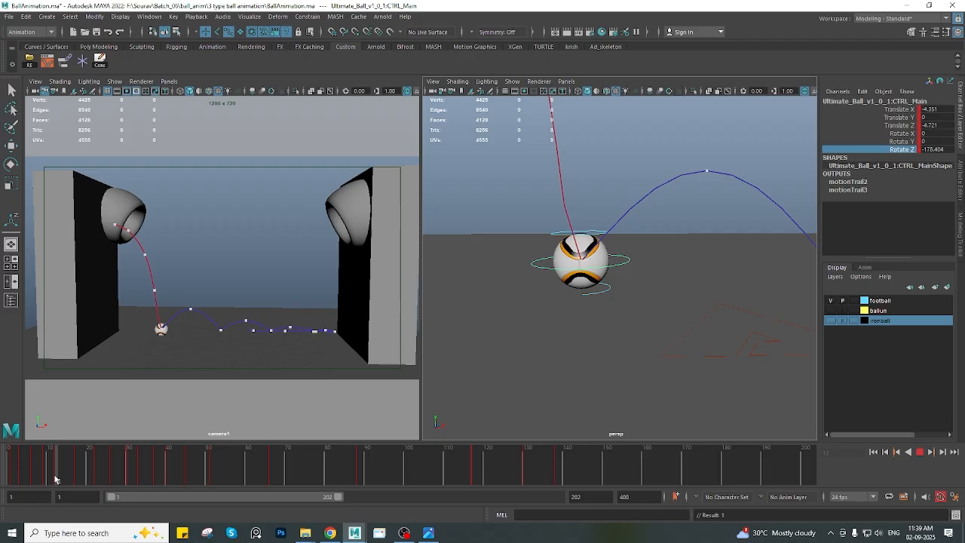
Key the football's CTRL_Bottom and CTRL_Top controls at frame 12 in an enlarged perspective view
click(742, 223)
key(w)
click(580, 235)
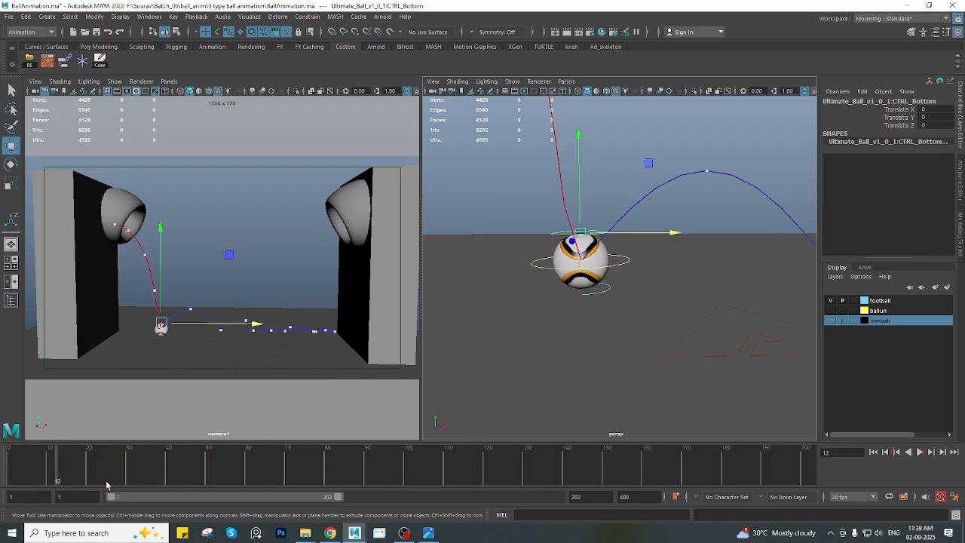
key(space)
mouse_move(332, 275)
alt+middle_down()
mouse_move(381, 269)
mouse_move(347, 276)
alt+middle_up()
mouse_move(339, 280)
alt+mouse_down()
mouse_move(350, 272)
mouse_move(355, 284)
alt+mouse_up()
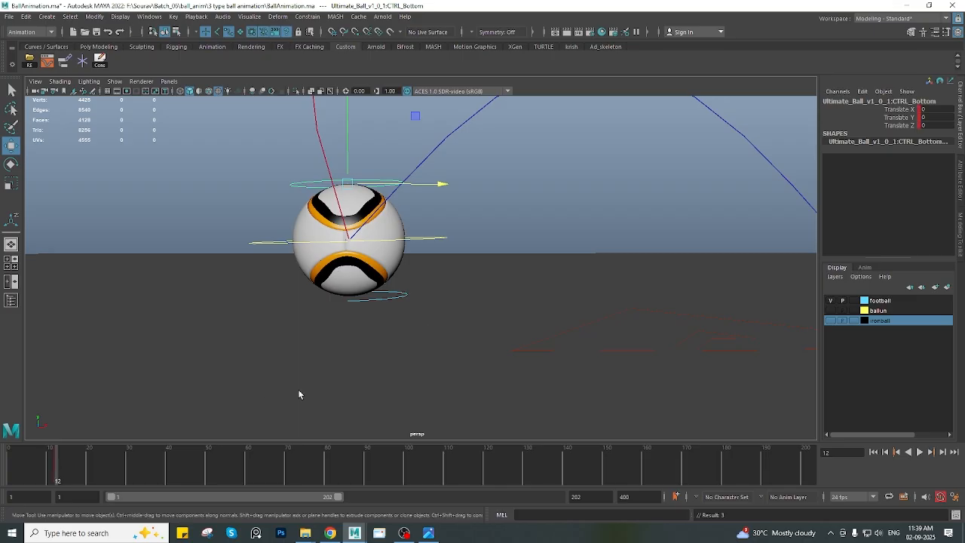
click(388, 299)
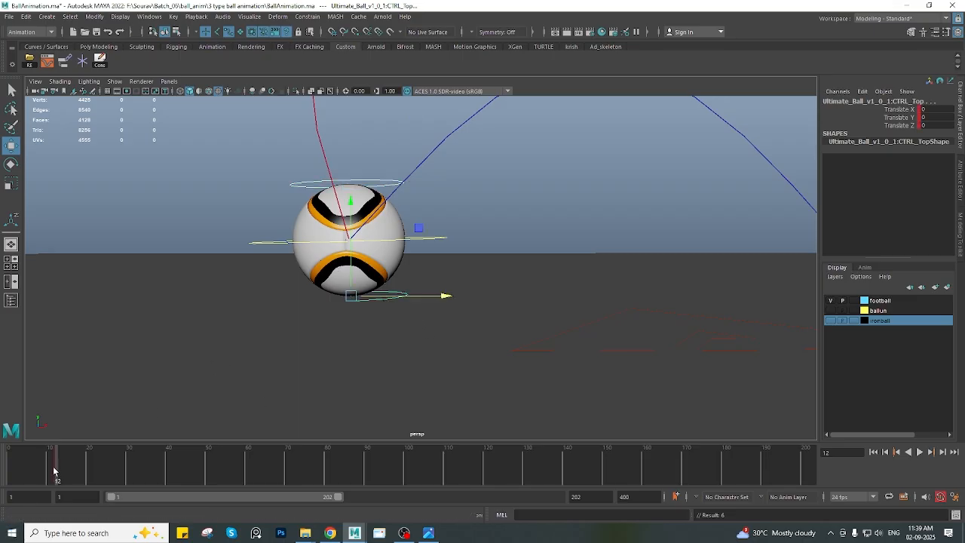
Shorten the playback range to end at frame 70 and key both CTRL_Top and CTRL_Bottom at frames 7, 11, 13 and 17
drag(55, 468, 52, 468)
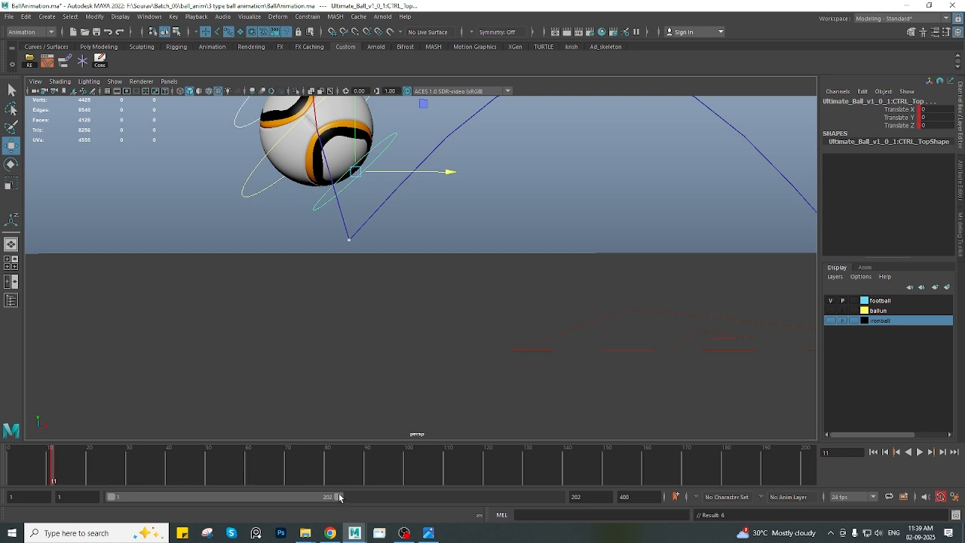
drag(339, 497, 194, 499)
key(f)
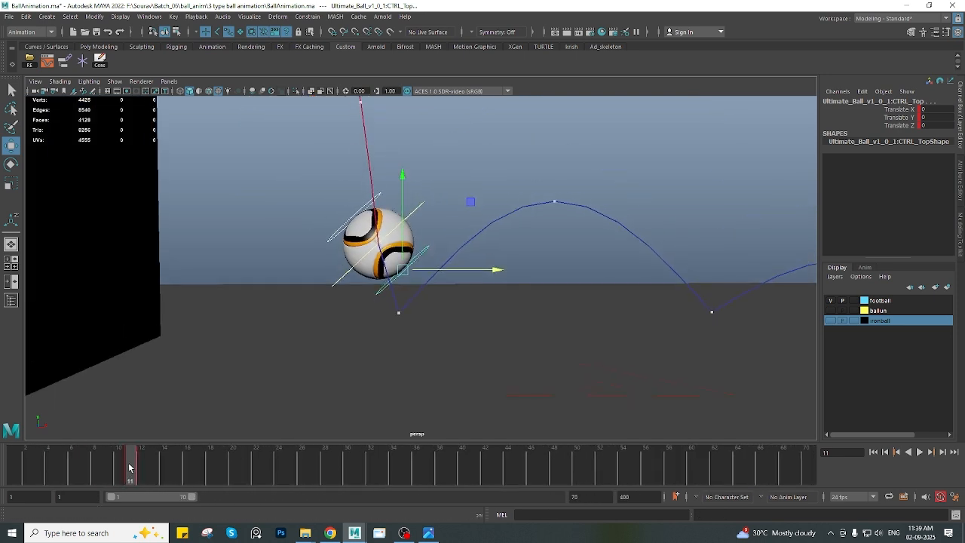
drag(129, 468, 86, 468)
scroll(413, 292, down, 5)
alt+middle_drag(403, 237, 396, 273)
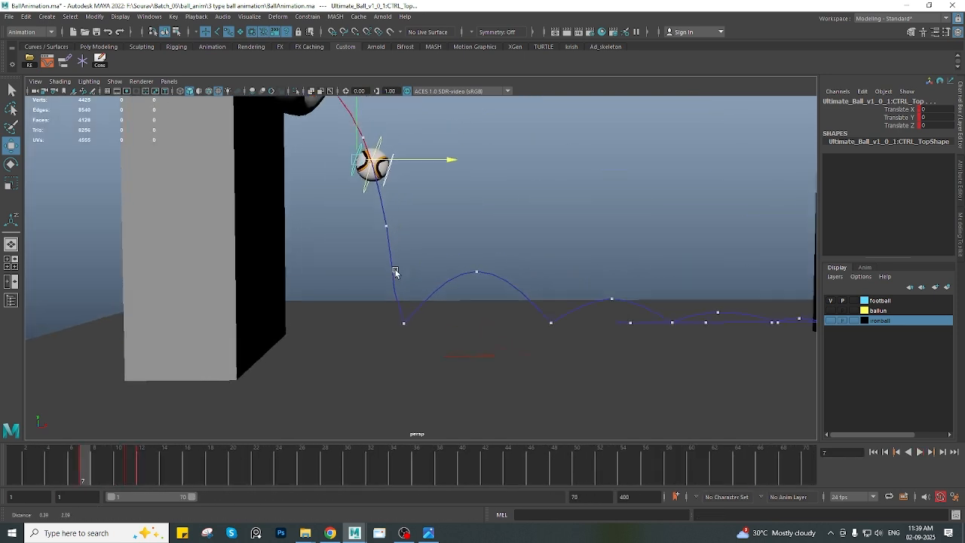
mouse_move(85, 468)
mouse_down()
mouse_move(170, 472)
mouse_move(161, 458)
mouse_move(196, 458)
mouse_up()
key(s)
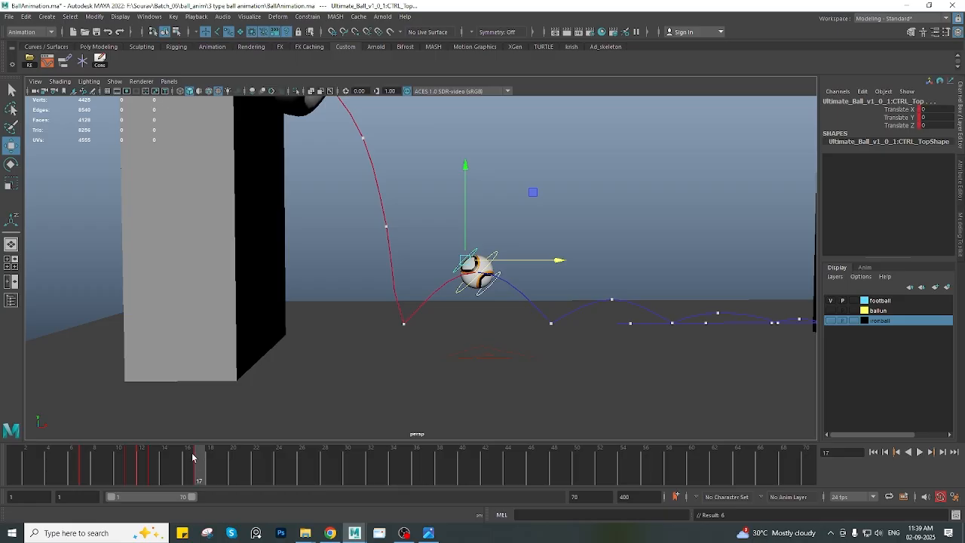
Stretch the football at frame 11 by moving CTRL_Bottom to about -0.39 on Translate Y
drag(101, 469, 129, 467)
alt+middle_drag(355, 310, 369, 272)
scroll(358, 300, up, 3)
click(368, 250)
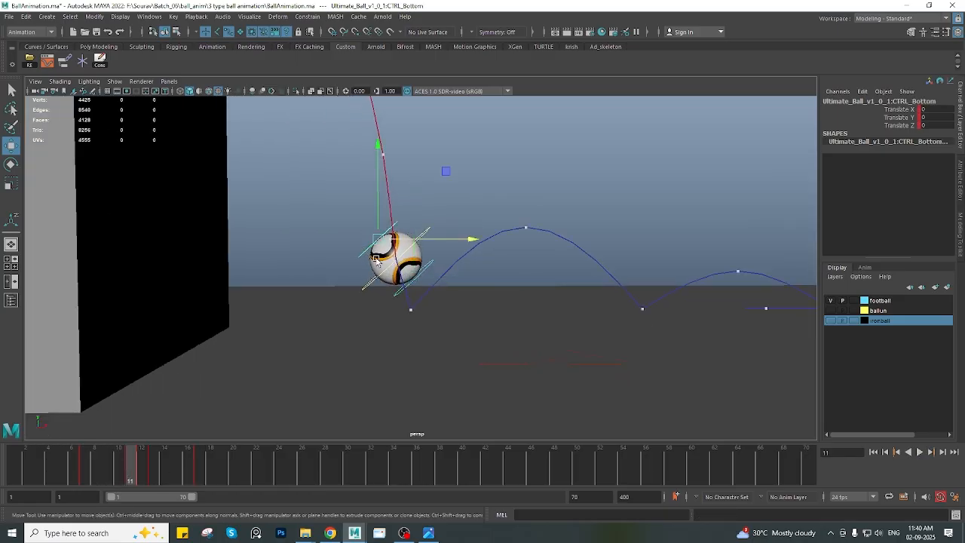
key(w)
mouse_move(377, 242)
mouse_down()
mouse_move(335, 221)
mouse_move(391, 255)
mouse_move(385, 248)
mouse_up()
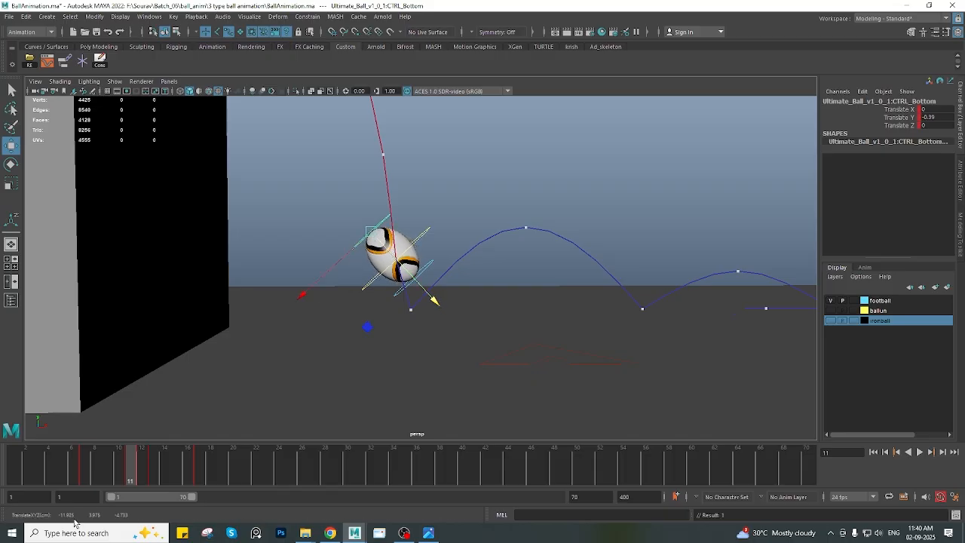
Squash the football at frame 12 by moving CTRL_Bottom slightly along its Y axis, and go to frame 13
click(141, 471)
drag(411, 338, 411, 348)
click(153, 463)
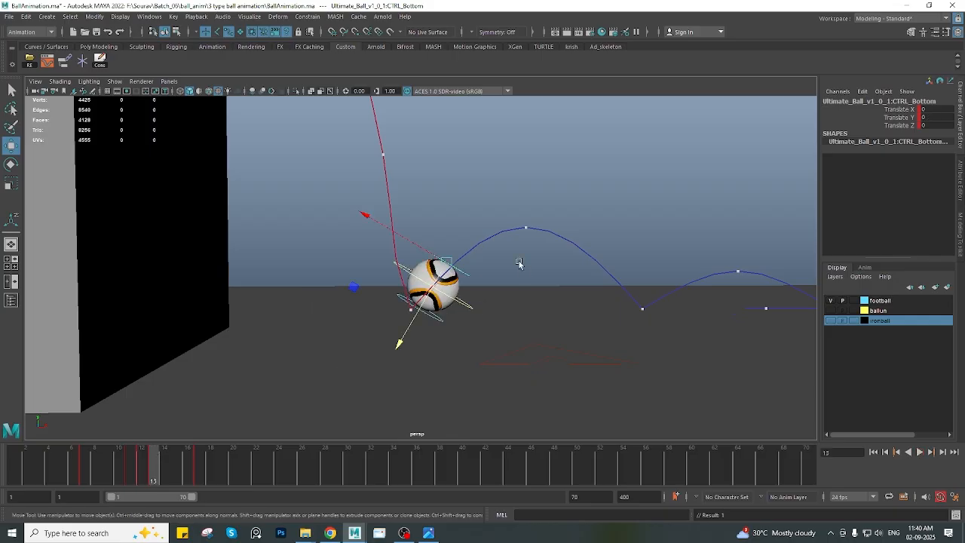
Try stretching the football at frame 13 with CTRL_Top at about 0.359 on Translate Y and undo the move
alt+middle_drag(442, 330, 430, 295)
alt+right_drag(430, 295, 436, 282)
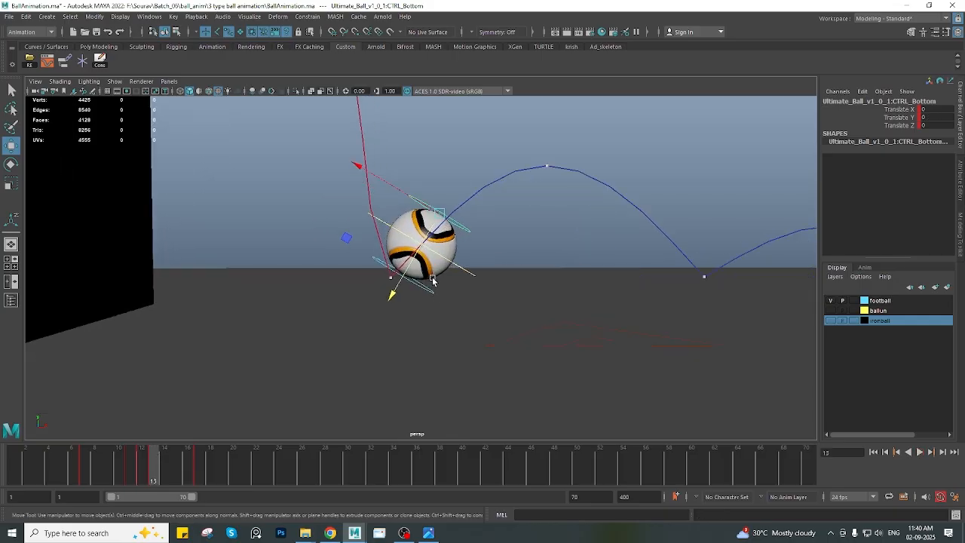
alt+middle_drag(437, 285, 450, 291)
click(442, 299)
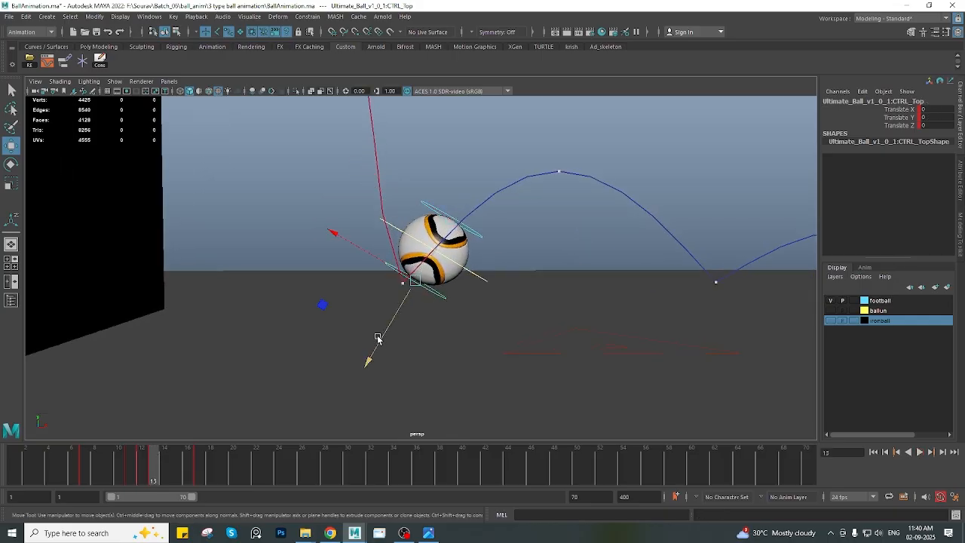
drag(371, 339, 372, 344)
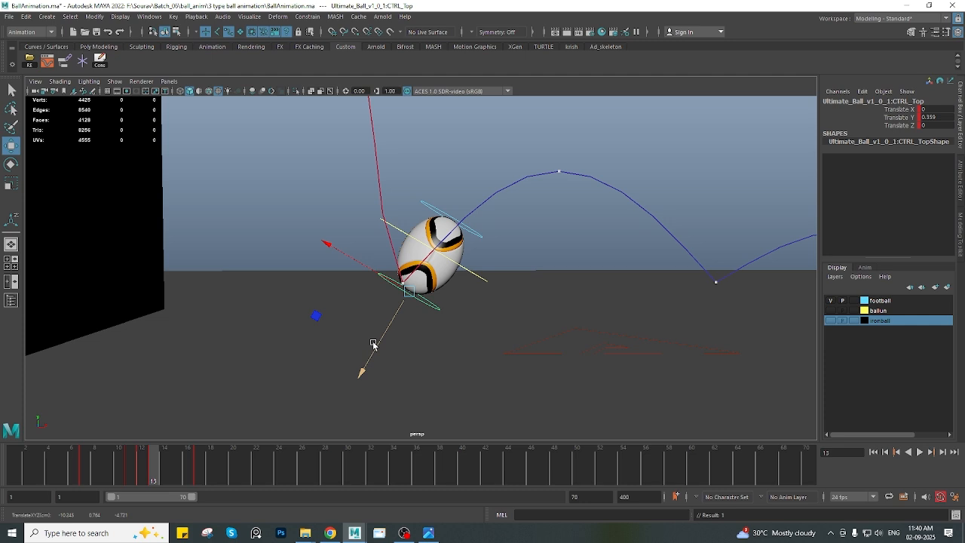
key(ctrl+z)
Try adjusting the football's CTRL_Bottom control at frame 13 and undo the changes
click(480, 238)
mouse_move(435, 247)
mouse_down()
mouse_move(441, 237)
mouse_move(427, 260)
mouse_move(434, 247)
mouse_up()
key(ctrl+z)
click(443, 295)
click(472, 232)
key(ctrl+z)
Stretch the football at frame 13 by pulling CTRL_Top toward the ground, and scrub through the bounce to frame 22
click(443, 296)
drag(406, 299, 400, 308)
drag(98, 473, 261, 481)
Rotate the football's main control to about -539.1 on Rotate Z at its second ground contact, frame 22
alt+middle_drag(728, 315, 539, 280)
click(571, 215)
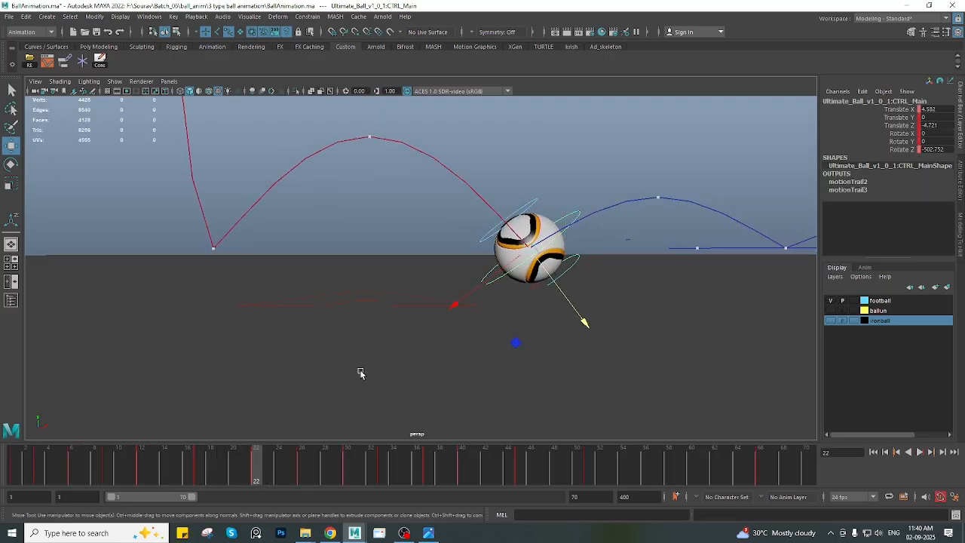
alt+middle_drag(379, 358, 318, 365)
click(907, 150)
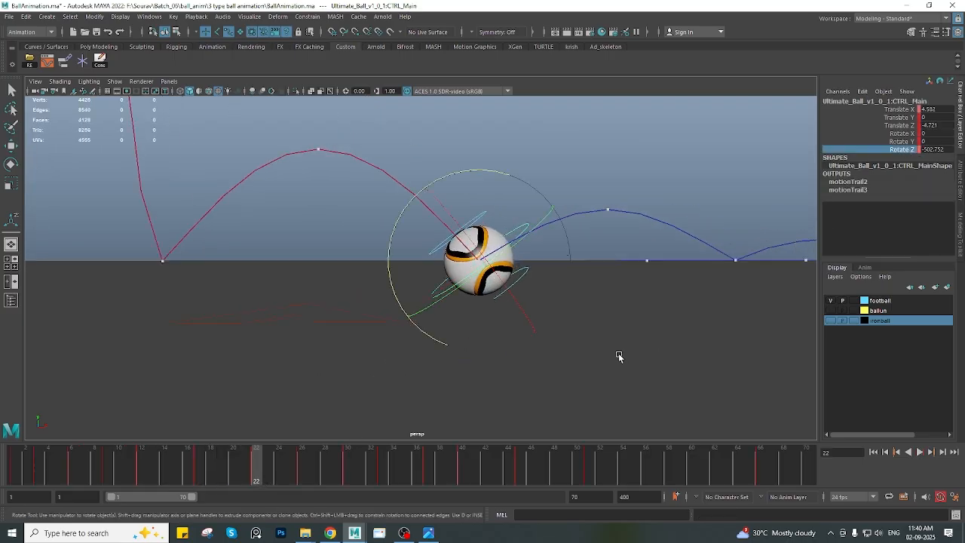
middle_drag(618, 356, 564, 338)
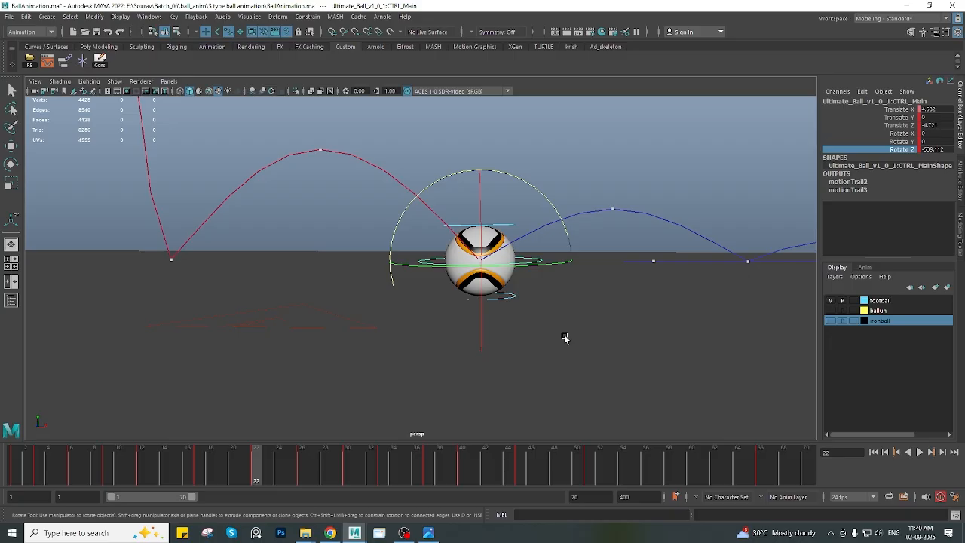
click(637, 349)
click(521, 266)
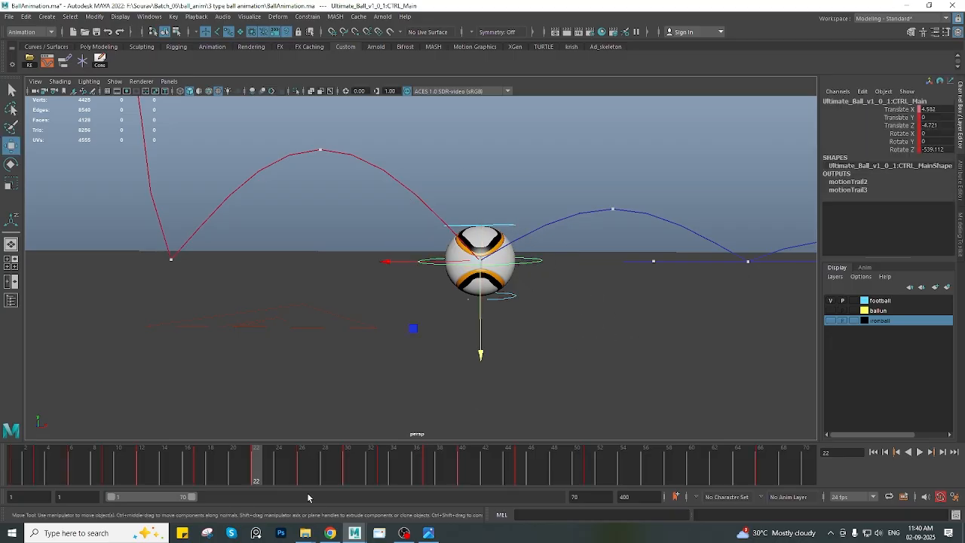
Key both CTRL_Top and CTRL_Bottom at frames 21, 22, 23 and 26 around the second ground contact
drag(194, 461, 305, 469)
click(537, 159)
click(494, 229)
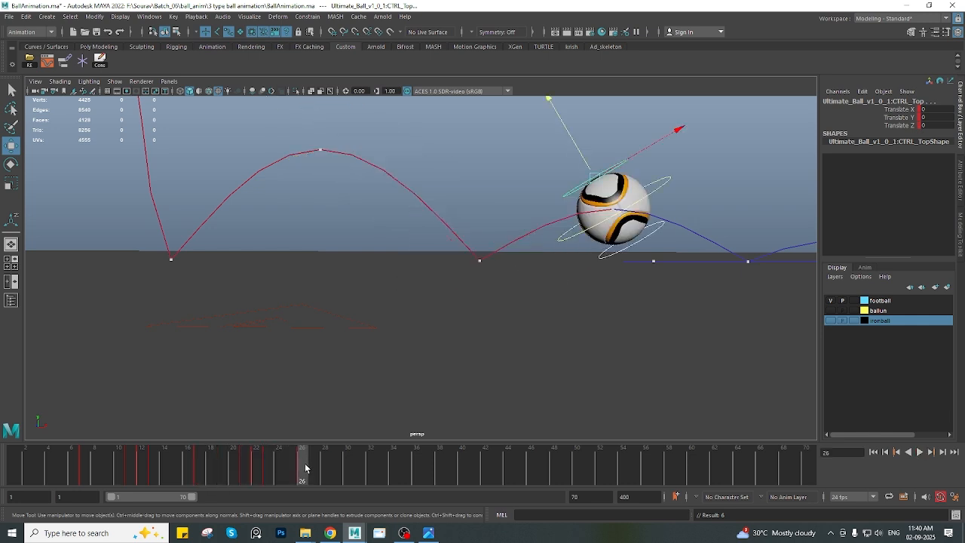
Set CTRL_Bottom's Translate Y to about -0.139 at frame 21 for stretch and about 0.114 at frame 22 for squash
click(244, 468)
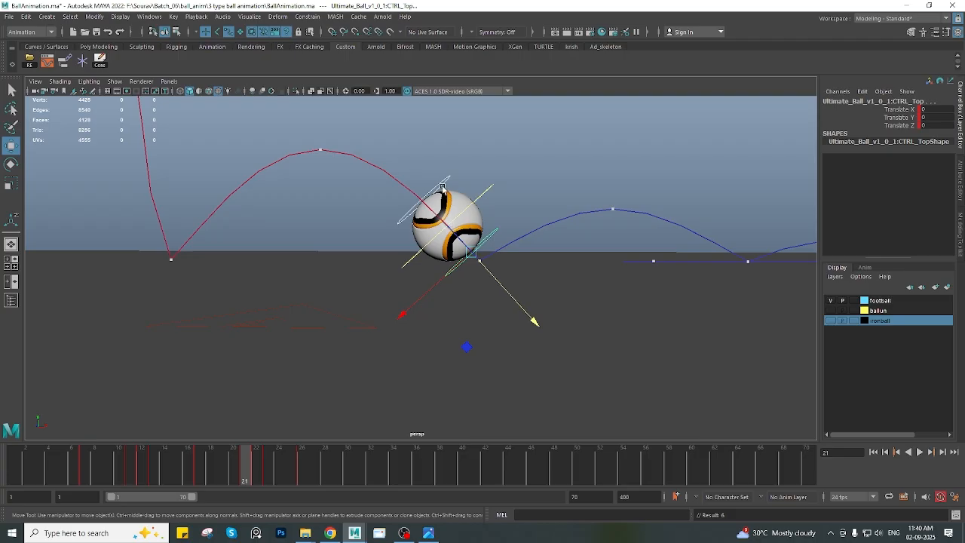
click(442, 187)
drag(457, 238, 450, 230)
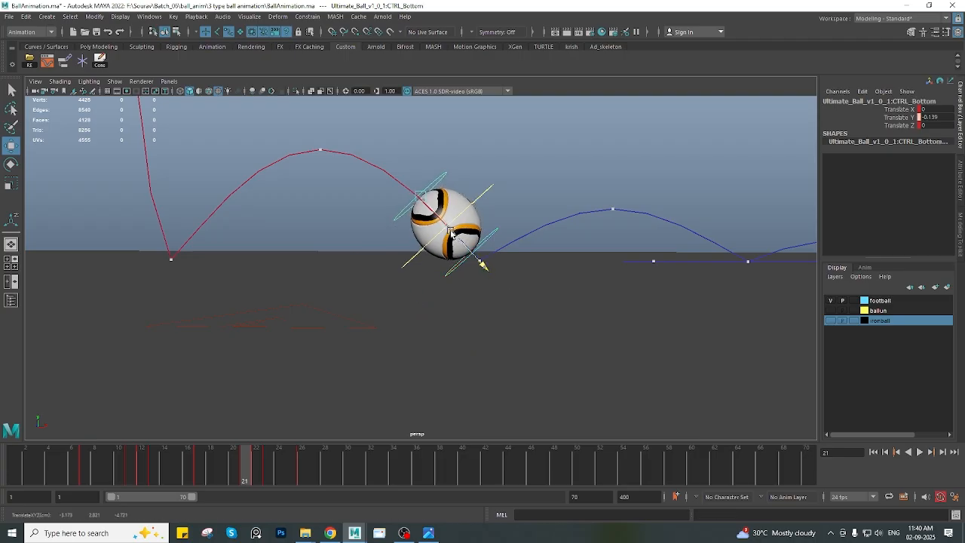
click(255, 471)
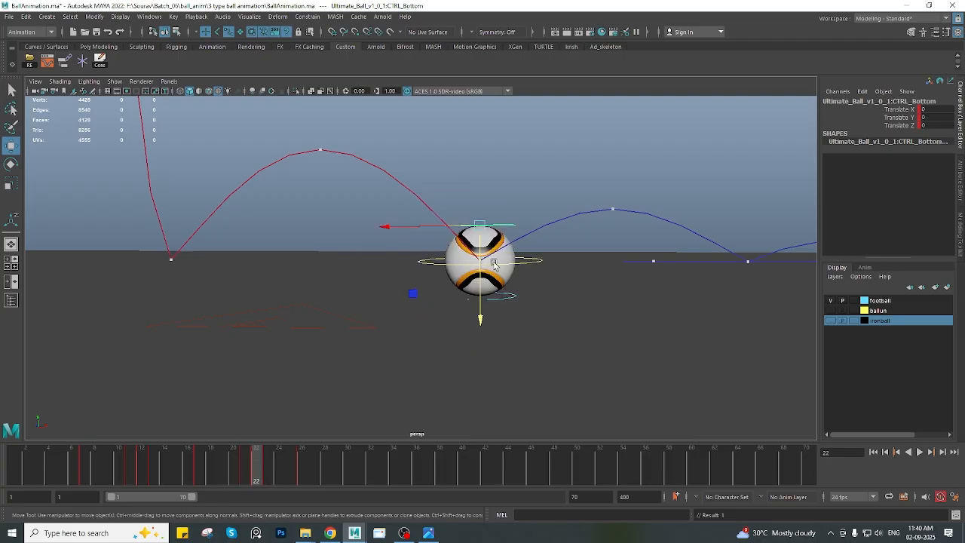
drag(477, 269, 476, 273)
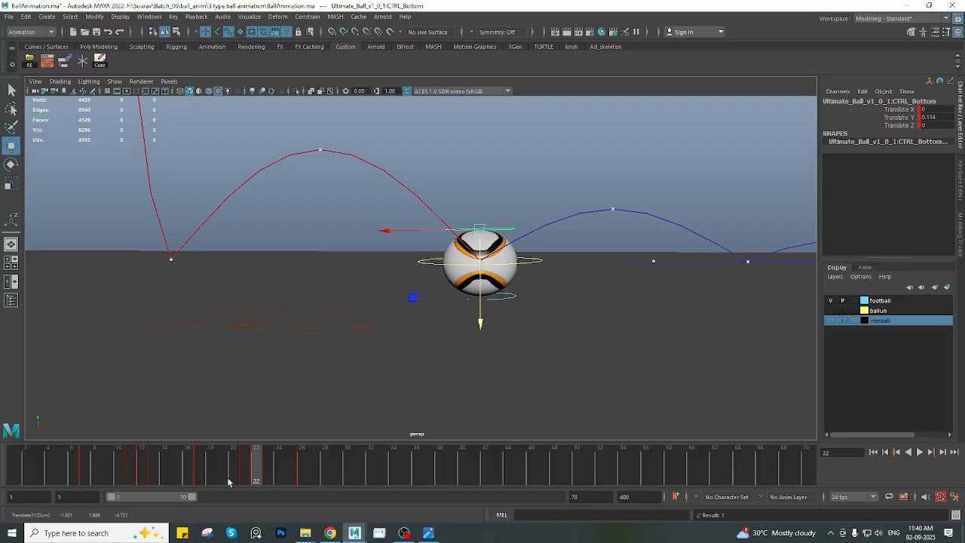
Stretch the football slightly at frame 23 by pulling CTRL_Top toward the ground along its Y axis
click(263, 457)
click(508, 288)
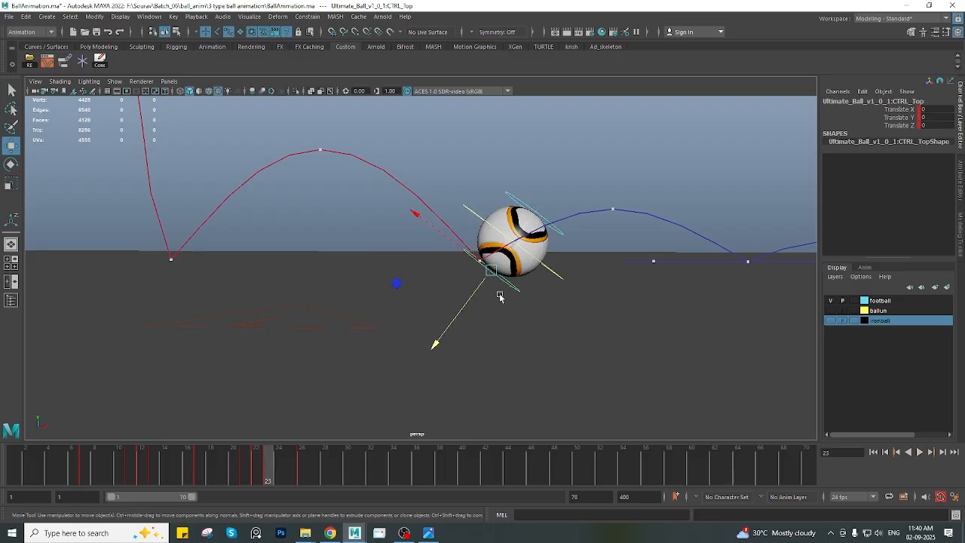
drag(477, 289, 476, 291)
Key CTRL_Top at frame 40, where the football hits the wall
drag(231, 462, 439, 462)
scroll(515, 325, down, 7)
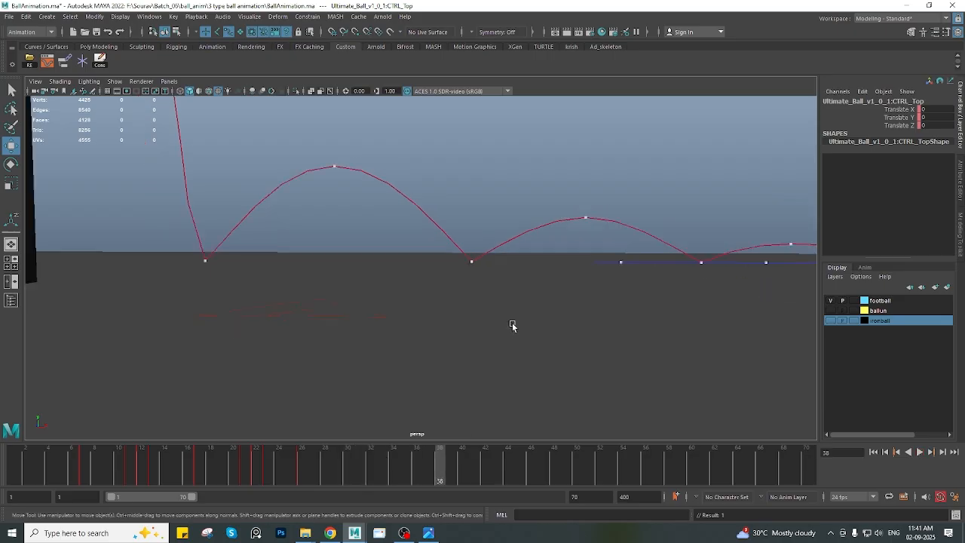
scroll(508, 308, up, 3)
alt+middle_drag(508, 308, 409, 333)
scroll(389, 307, up, 3)
scroll(390, 306, up, 3)
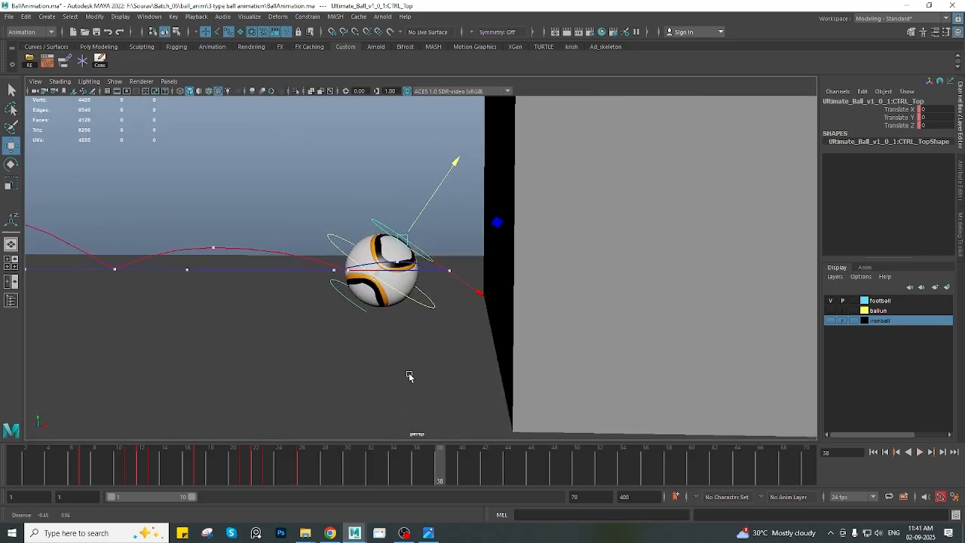
drag(428, 470, 465, 467)
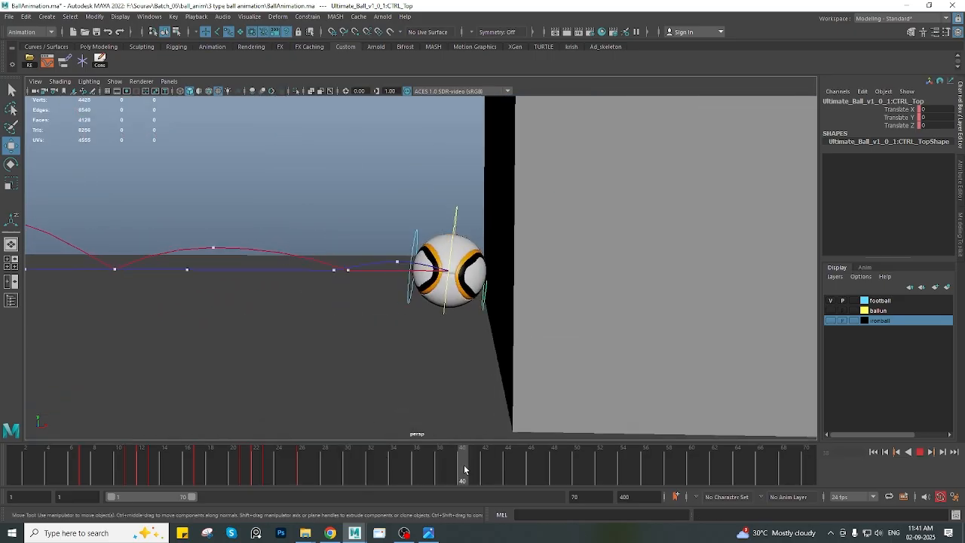
click(422, 205)
scroll(445, 254, up, 3)
alt+middle_drag(500, 307, 445, 290)
alt+drag(446, 293, 443, 302)
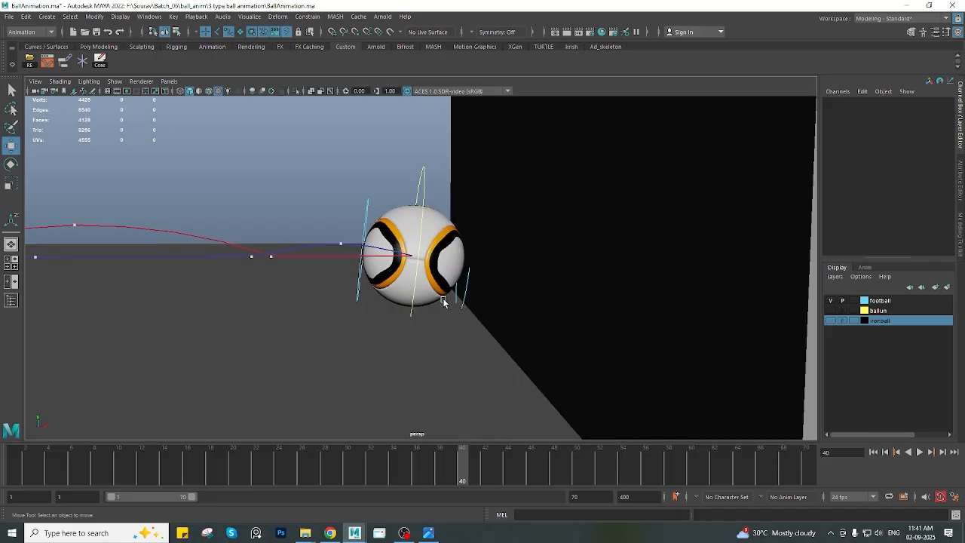
click(466, 292)
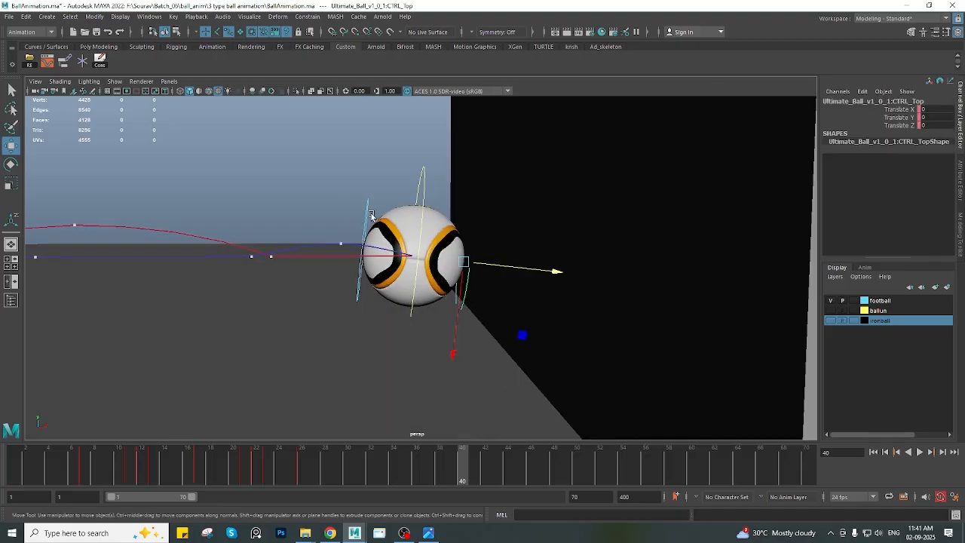
alt+drag(365, 317, 361, 316)
scroll(360, 316, up, 1)
key(s)
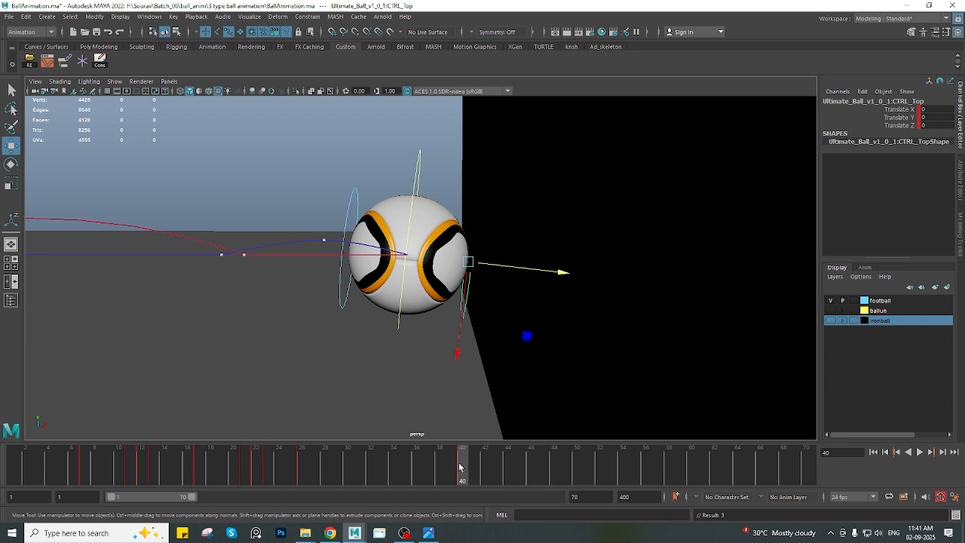
Key CTRL_Top and CTRL_Bottom together at frames 39, 40, 41 and 44 around the wall impact
drag(459, 467, 456, 469)
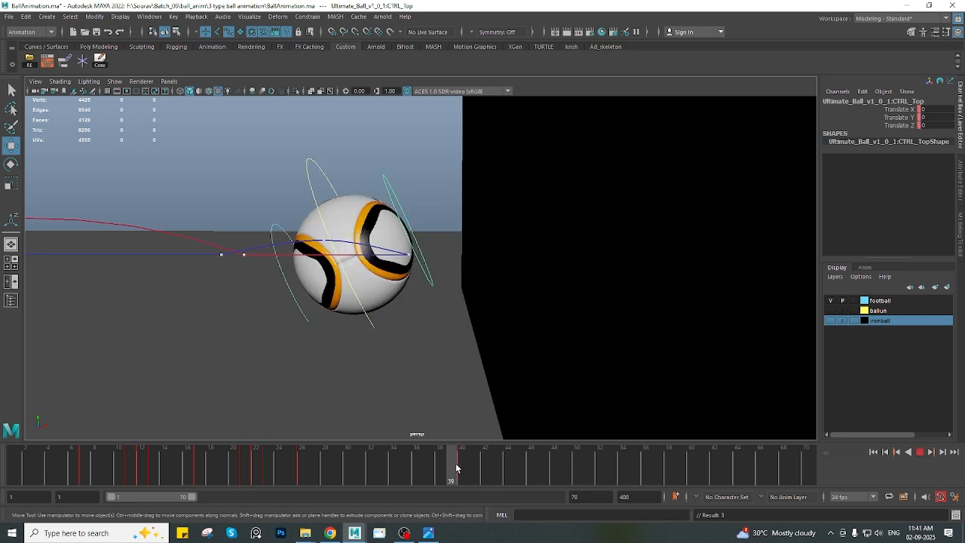
drag(456, 469, 466, 472)
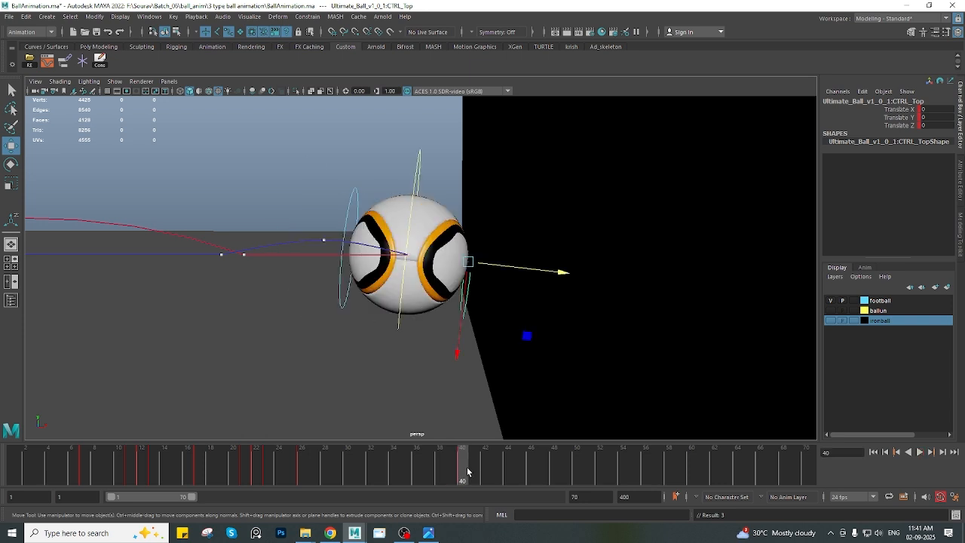
click(349, 223)
key(s)
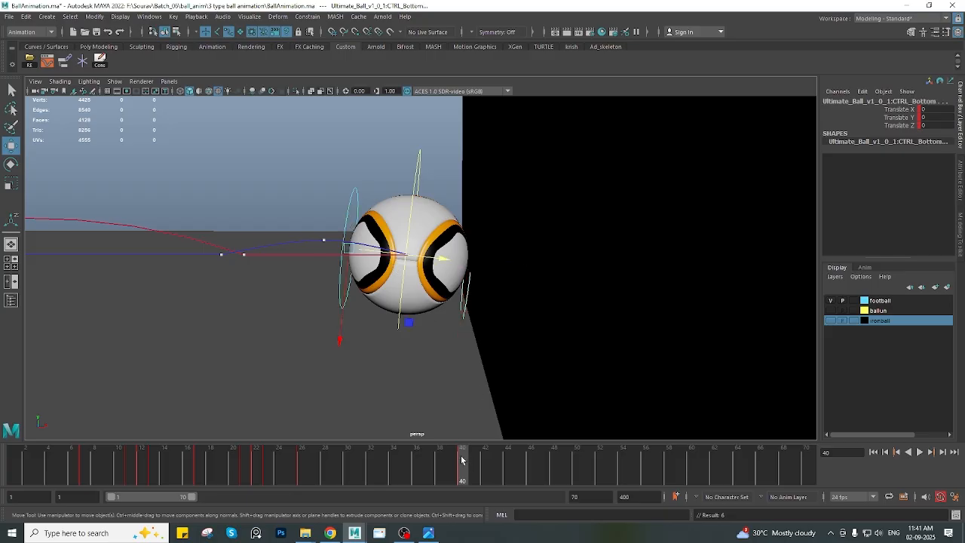
drag(462, 460, 456, 469)
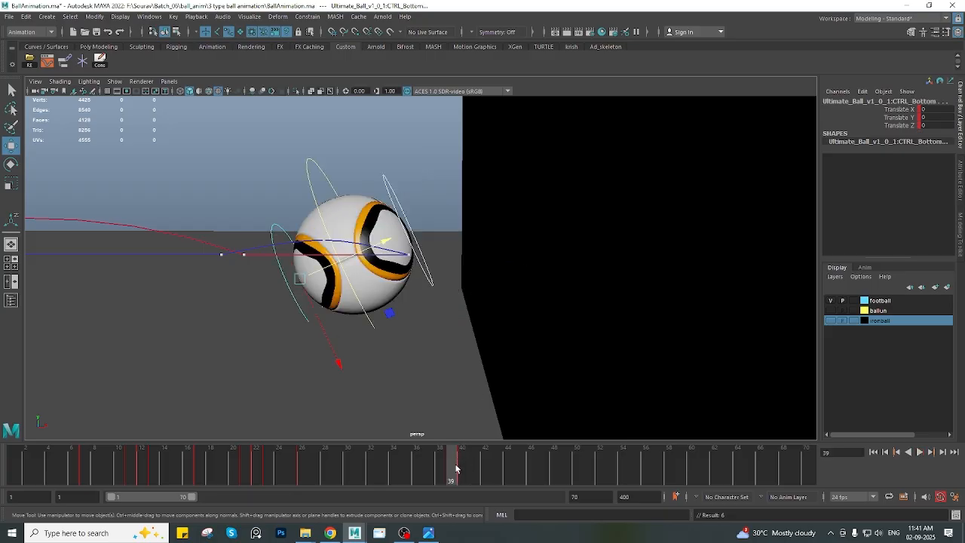
click(462, 464)
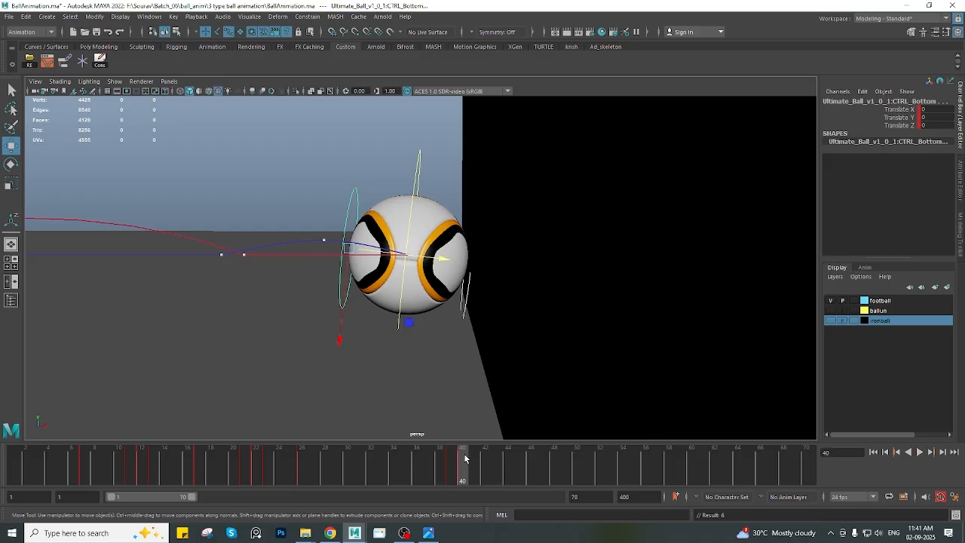
drag(465, 457, 510, 461)
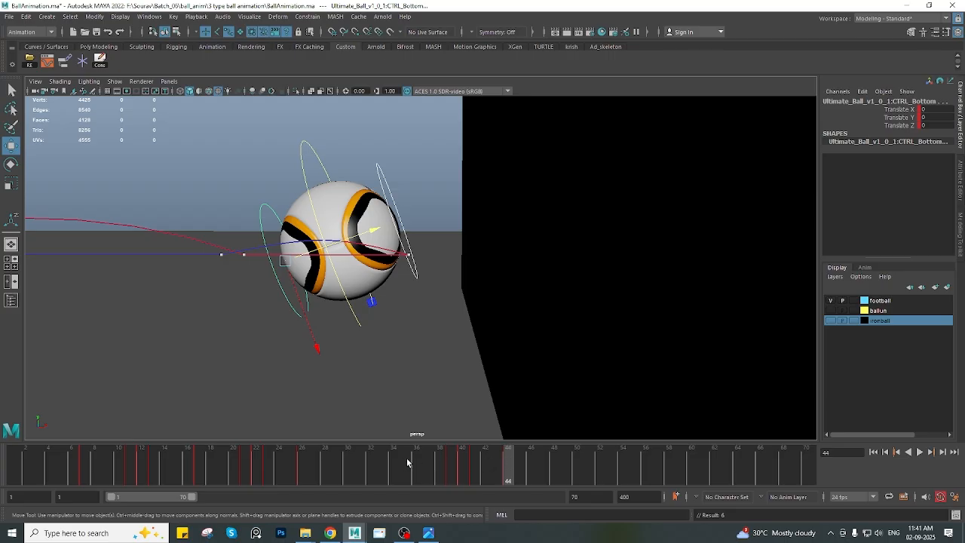
Key a squash with CTRL_Bottom's Translate Y at about 0.138 on frame 40 and a stretch with CTRL_Top's at about 0.134 on frame 41
drag(407, 462, 462, 470)
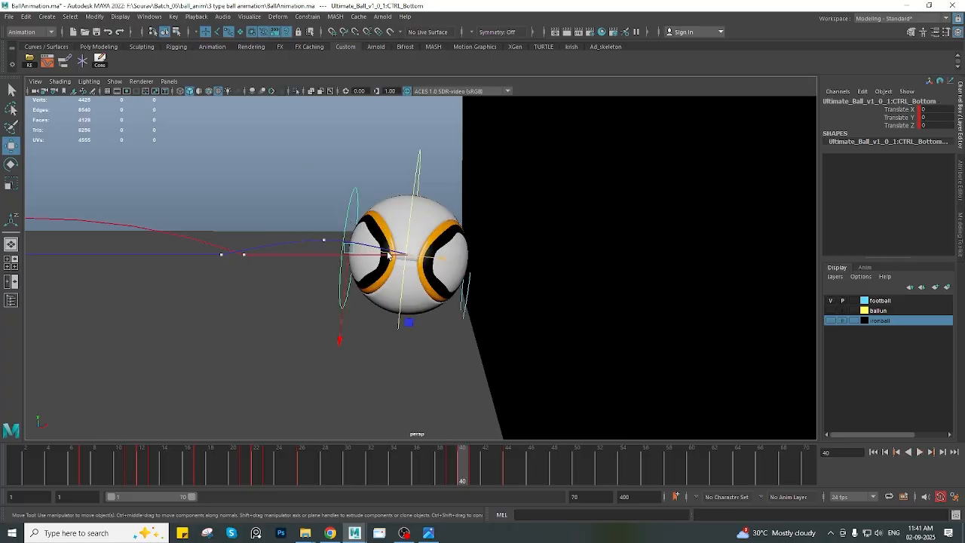
drag(391, 257, 397, 256)
key(s)
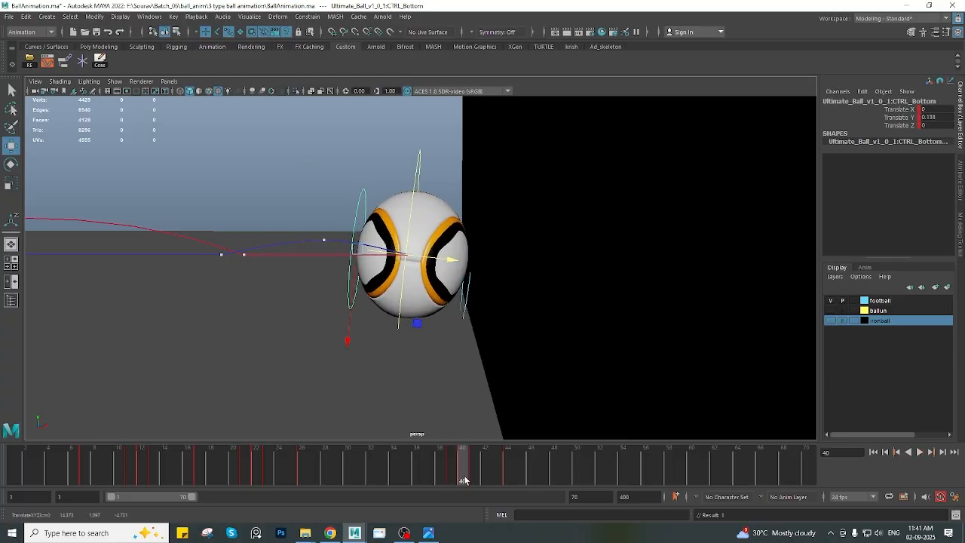
click(469, 467)
click(453, 298)
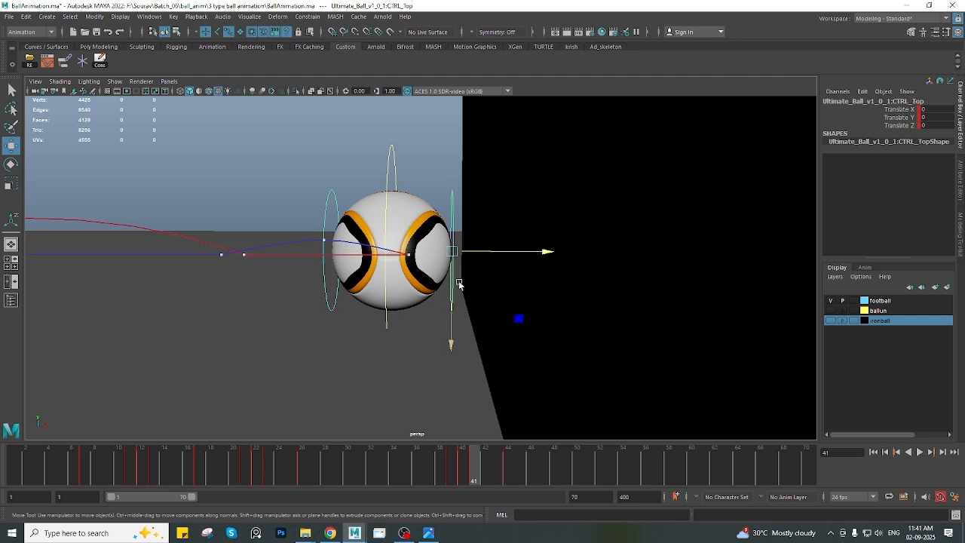
key(s)
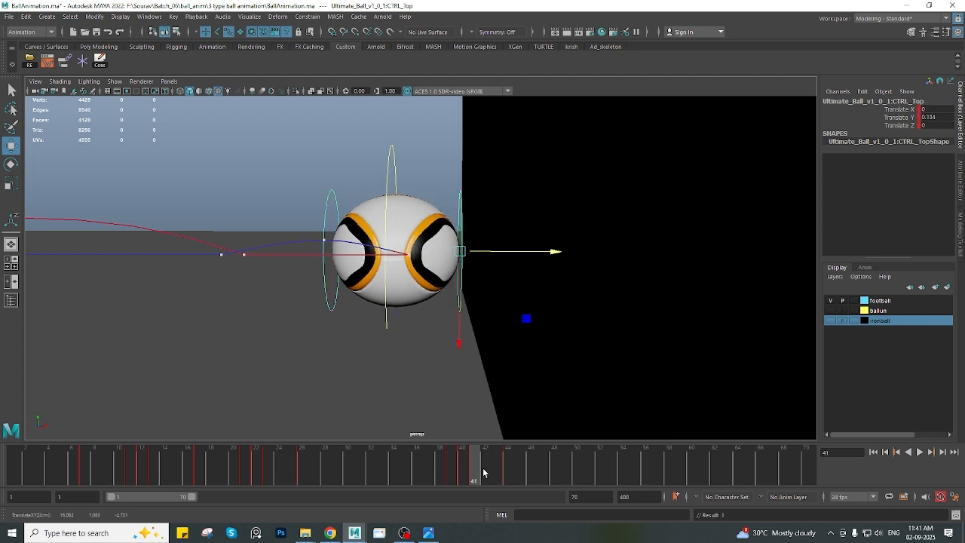
Review the football's squash and stretch by scrubbing through the frames around the wall impact
click(428, 458)
drag(428, 459, 523, 464)
drag(399, 467, 497, 461)
alt+right_drag(327, 313, 308, 303)
alt+drag(308, 302, 375, 286)
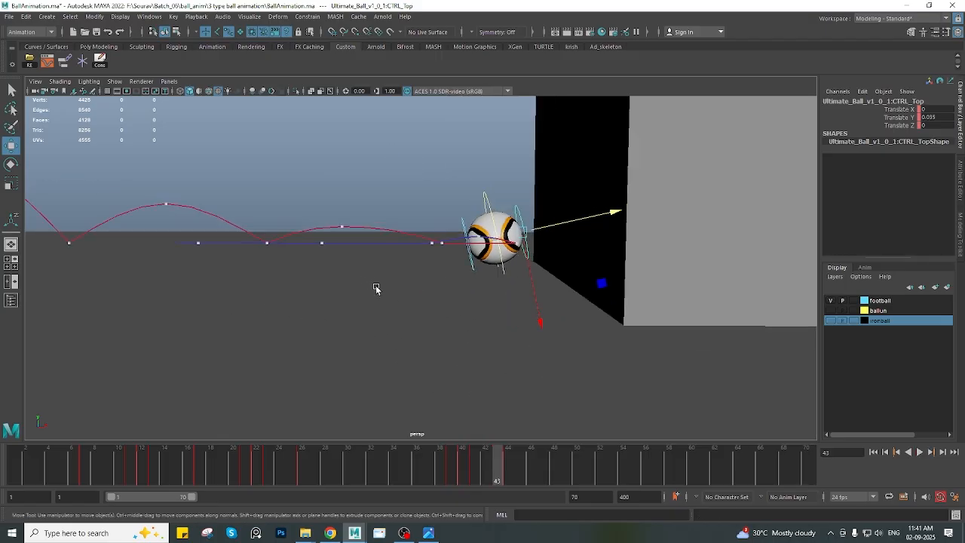
alt+middle_drag(374, 287, 411, 321)
alt+drag(412, 321, 383, 326)
Extend the end of the playback range to frame 192 and move on to frame 97
drag(446, 461, 806, 461)
alt+right_drag(430, 361, 347, 329)
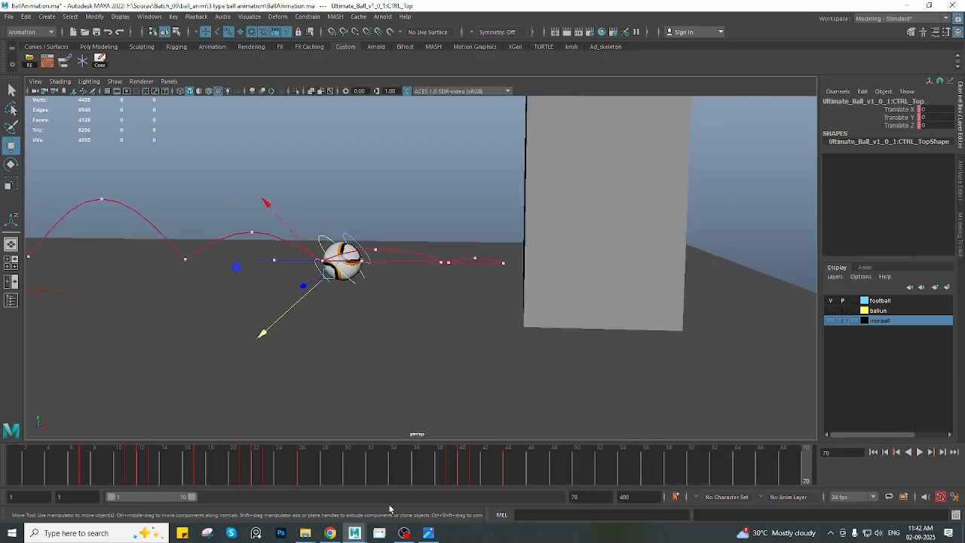
drag(194, 496, 326, 493)
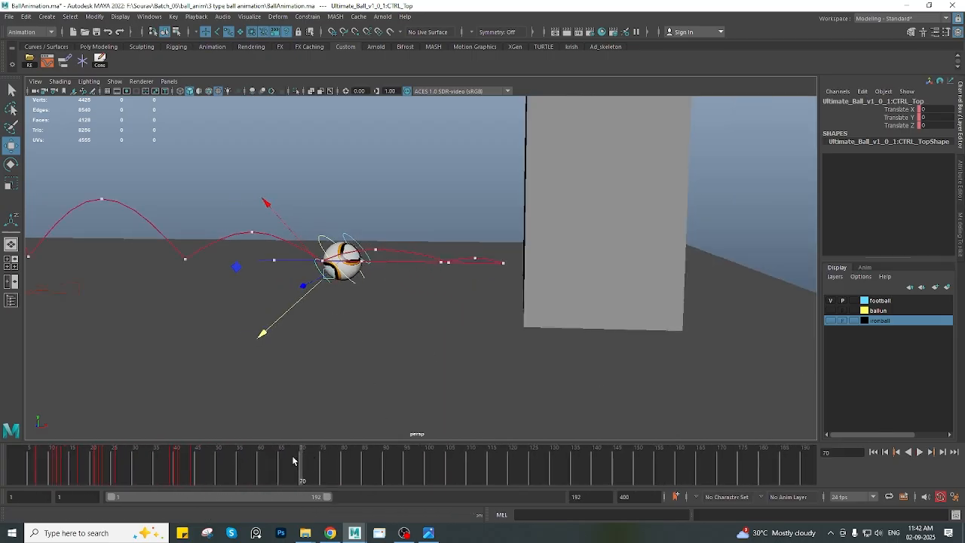
drag(295, 460, 414, 461)
alt+middle_drag(226, 300, 415, 306)
alt+right_drag(415, 306, 388, 302)
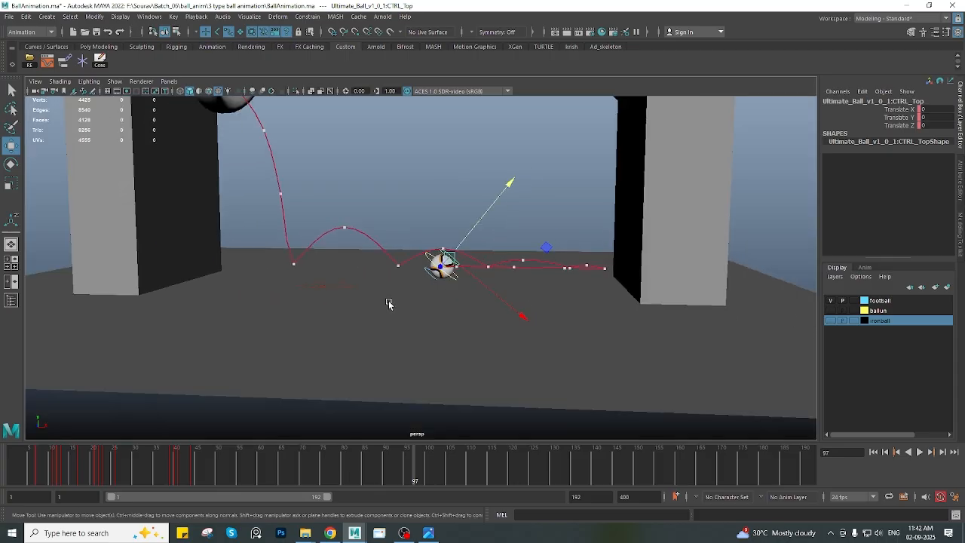
Examine the football's whole motion trail between the two walls from several angles with nothing selected
alt+middle_drag(272, 239, 297, 283)
alt+drag(271, 272, 283, 267)
alt+right_drag(283, 266, 321, 273)
alt+drag(299, 288, 279, 306)
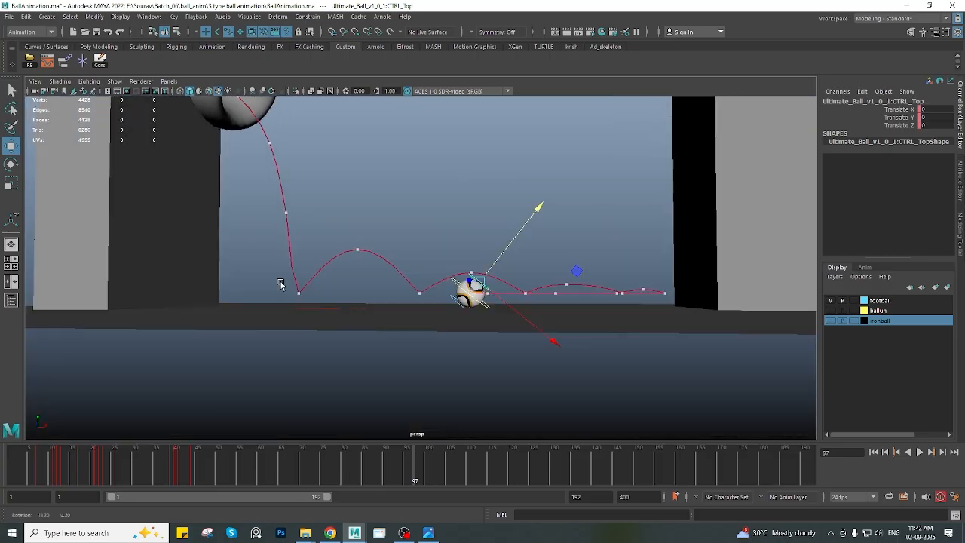
alt+middle_drag(276, 264, 332, 306)
alt+drag(294, 289, 263, 278)
click(382, 229)
alt+right_drag(382, 228, 332, 246)
alt+middle_drag(332, 246, 304, 257)
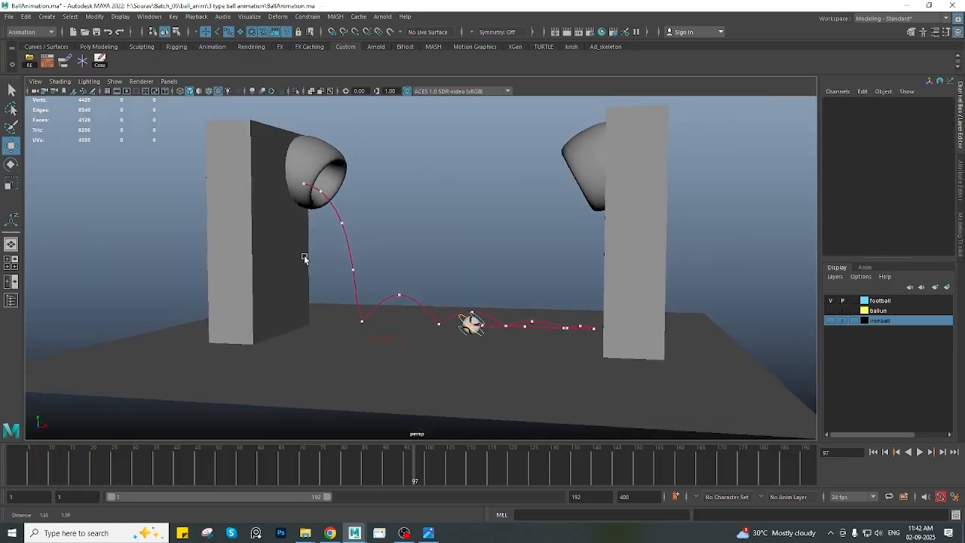
scroll(301, 258, up, 1)
scroll(337, 257, down, 2)
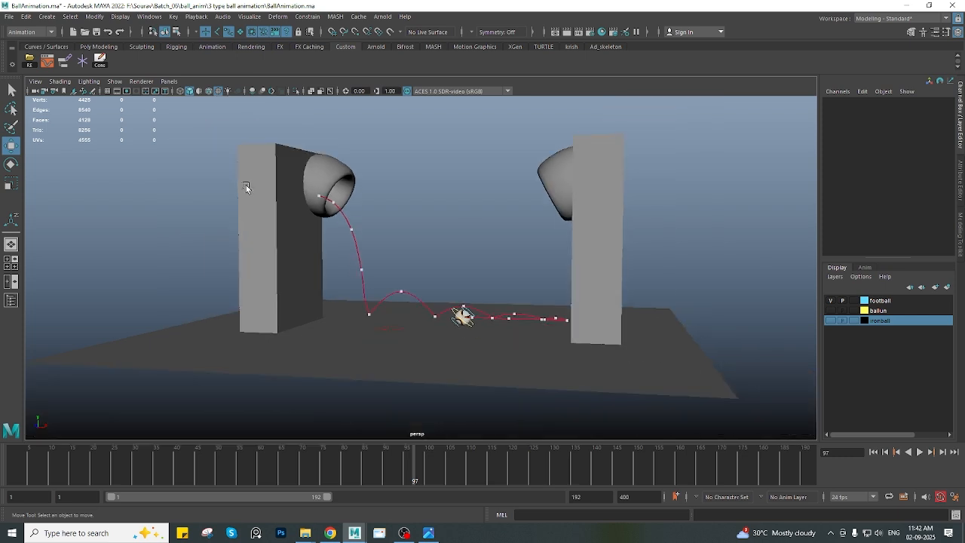
alt+drag(343, 287, 355, 288)
scroll(355, 288, up, 1)
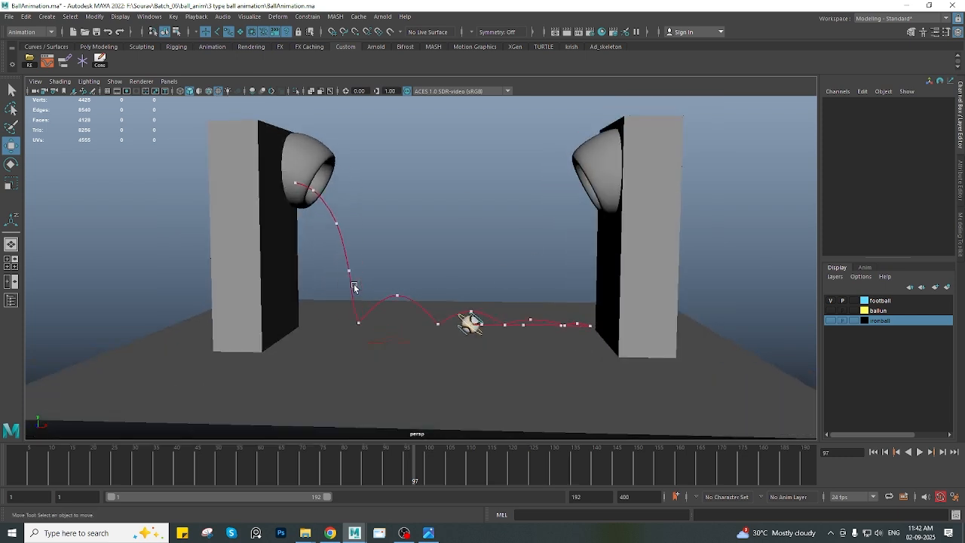
alt+middle_drag(325, 293, 351, 301)
alt+drag(350, 301, 366, 273)
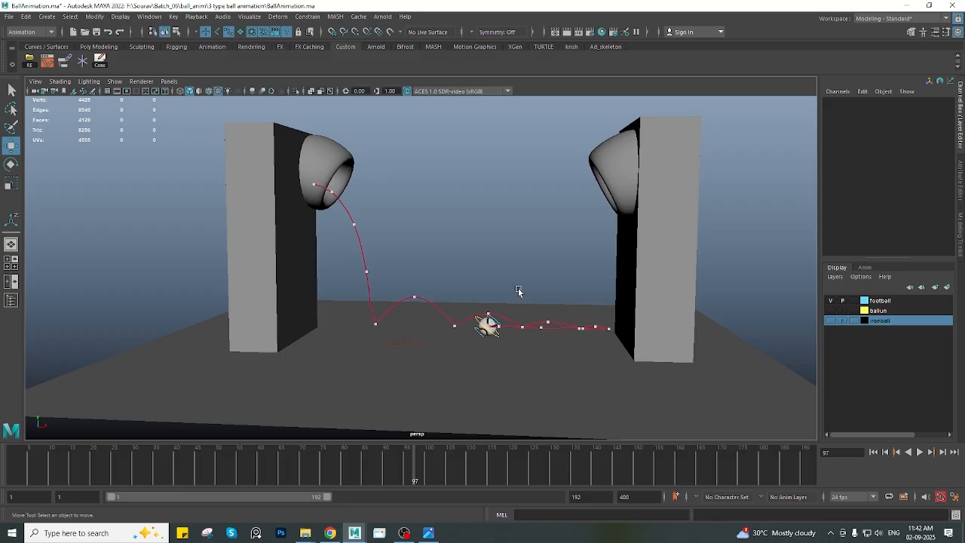
scroll(402, 257, up, 2)
alt+middle_drag(402, 256, 372, 250)
scroll(373, 250, down, 2)
alt+drag(373, 250, 328, 247)
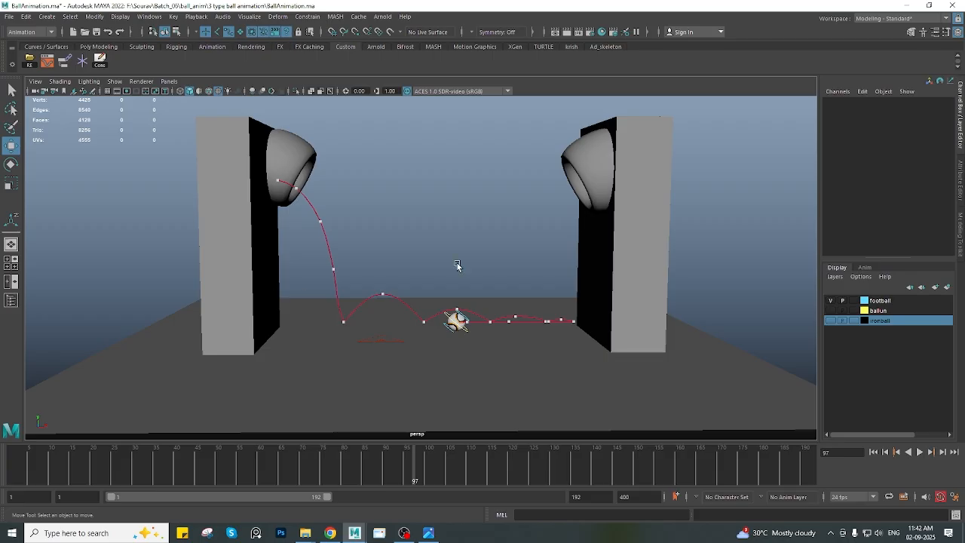
alt+drag(370, 248, 365, 225)
alt+middle_drag(582, 364, 581, 346)
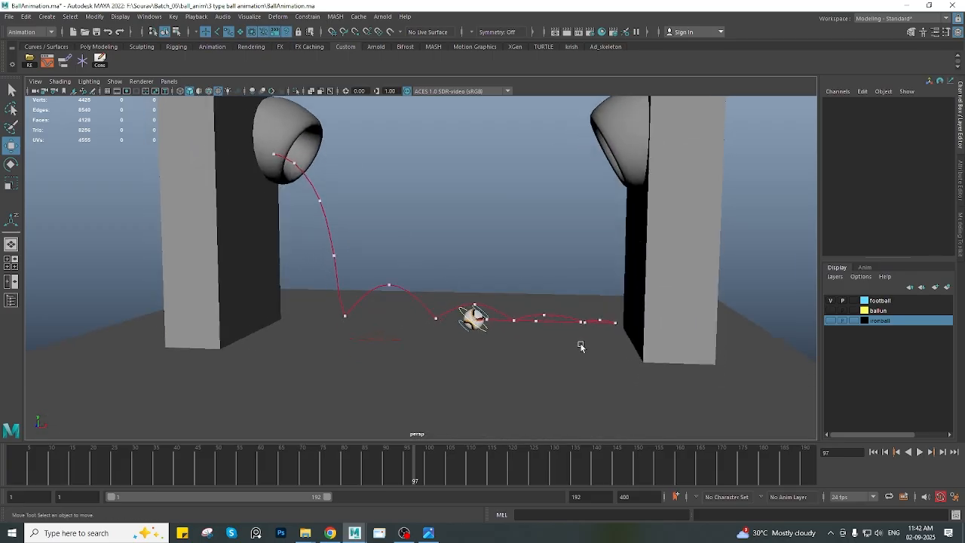
alt+drag(356, 205, 365, 223)
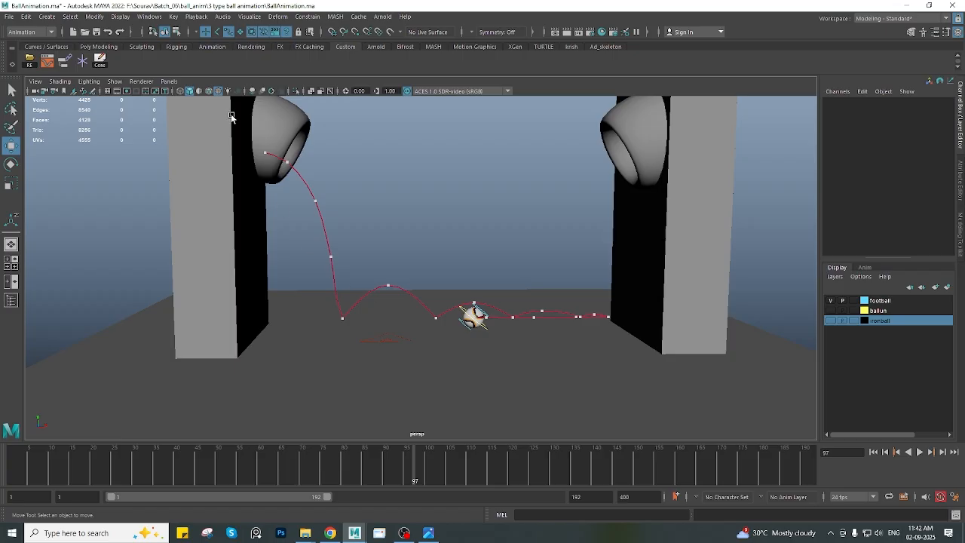
Select the football's main control and review the bounces from the start to frame 100 by playing and scrubbing
drag(41, 459, 52, 461)
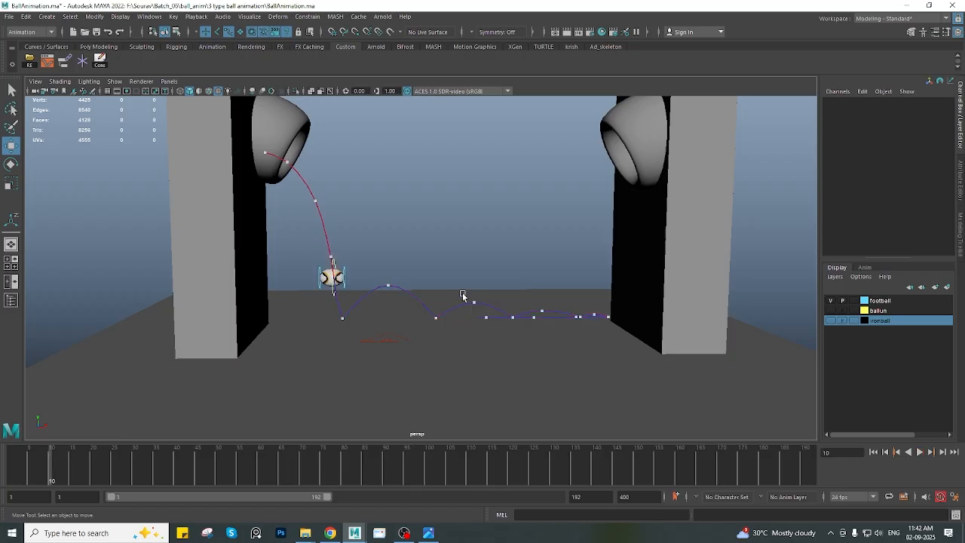
click(343, 275)
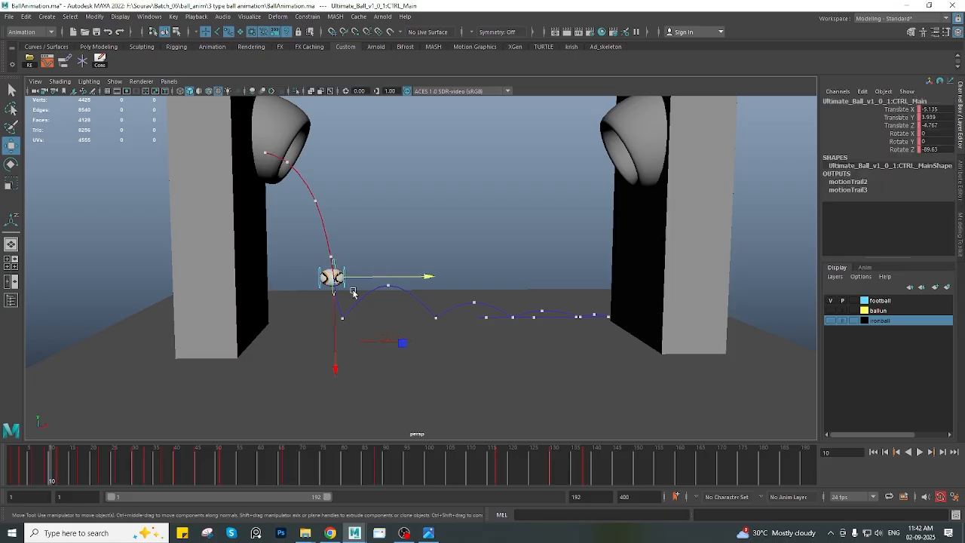
scroll(342, 278, up, 2)
click(10, 459)
key(alt+v)
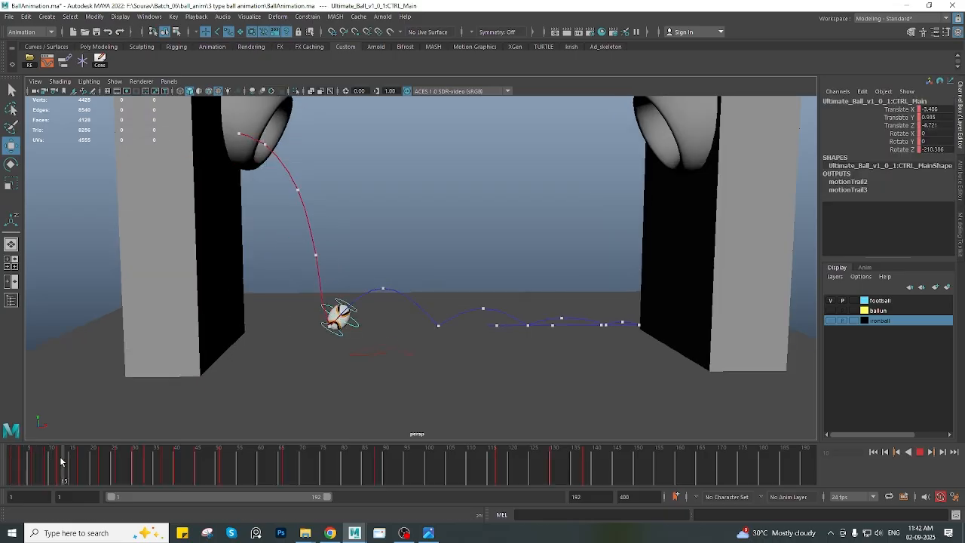
key(alt+v)
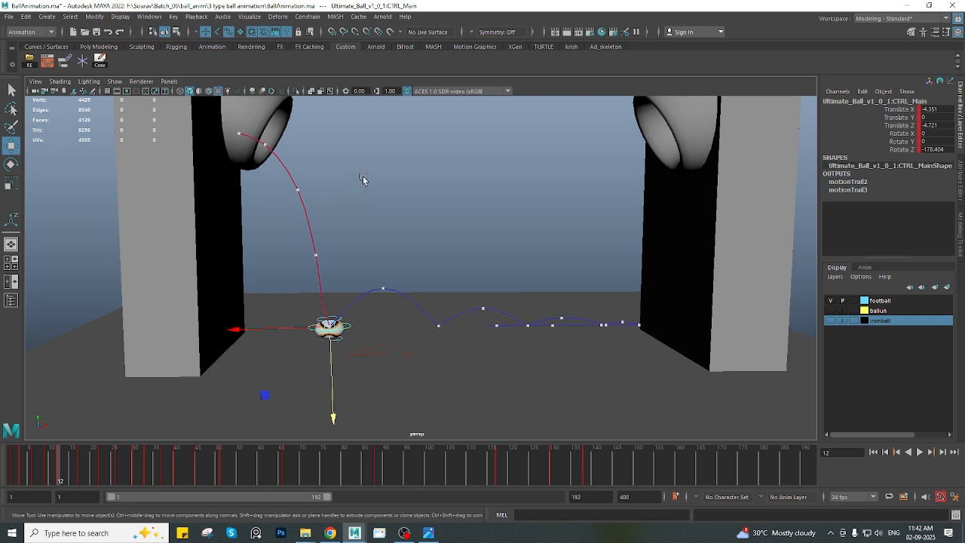
alt+middle_drag(362, 178, 329, 189)
drag(60, 460, 128, 446)
alt+right_drag(426, 194, 214, 268)
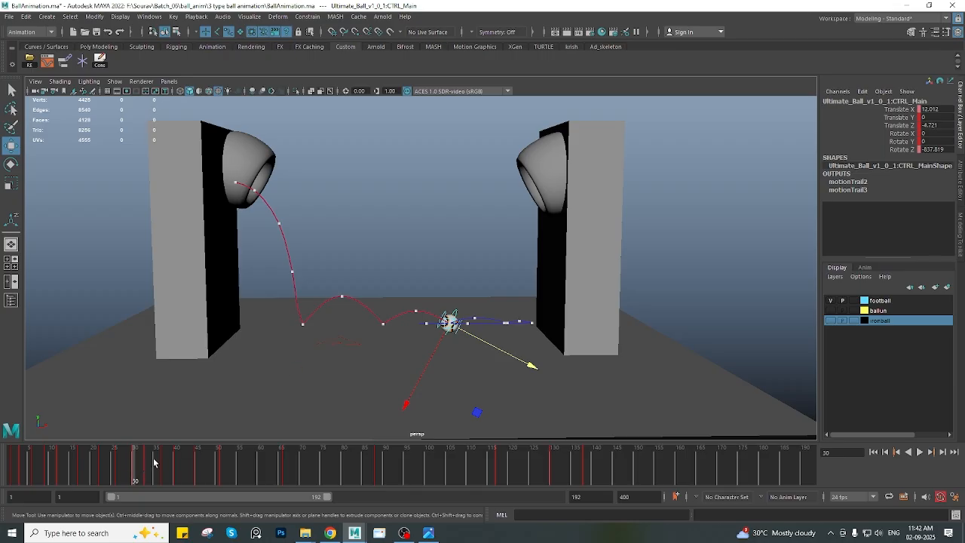
drag(138, 463, 426, 455)
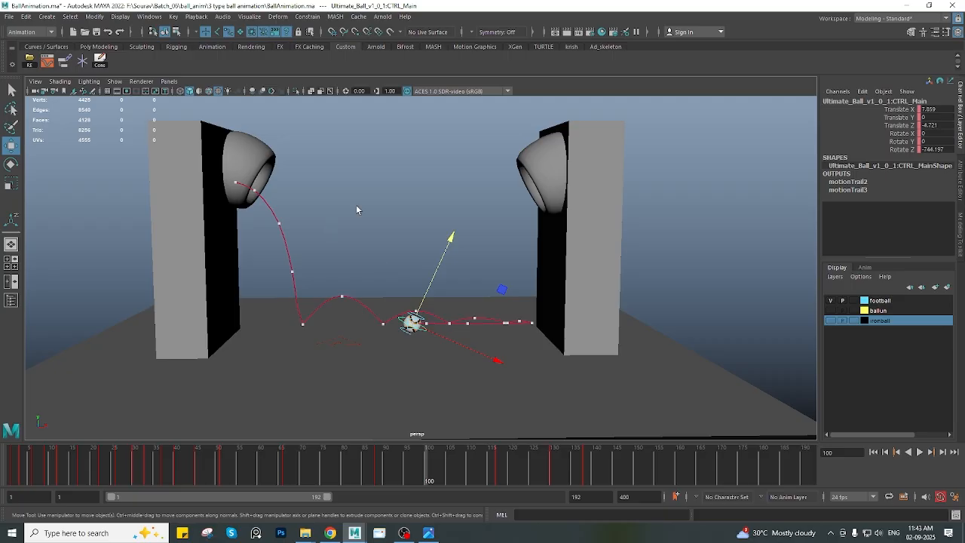
alt+drag(356, 209, 252, 164)
alt+drag(394, 191, 369, 214)
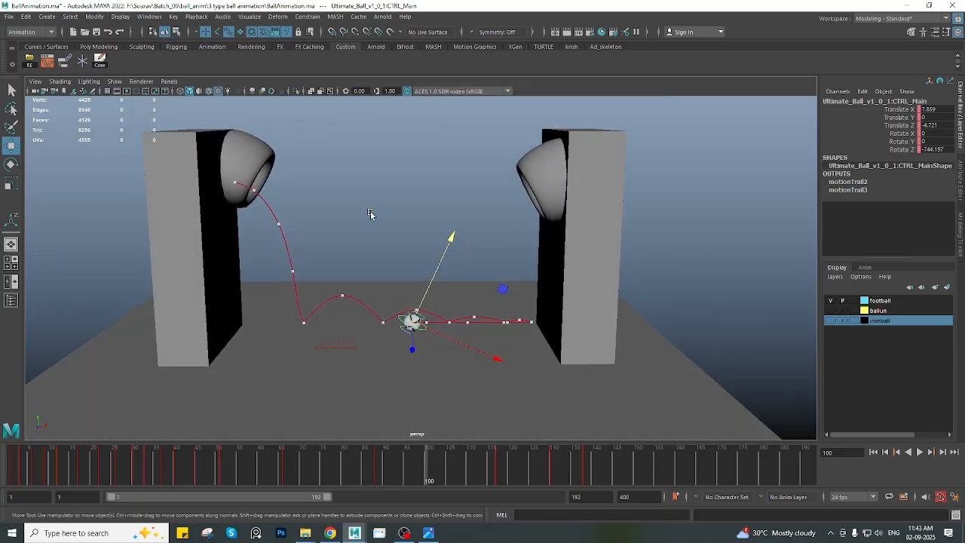
Go back to frame 3, hide the NURBS curves and motion trails in the perspective view, and clear the selection
drag(118, 469, 21, 469)
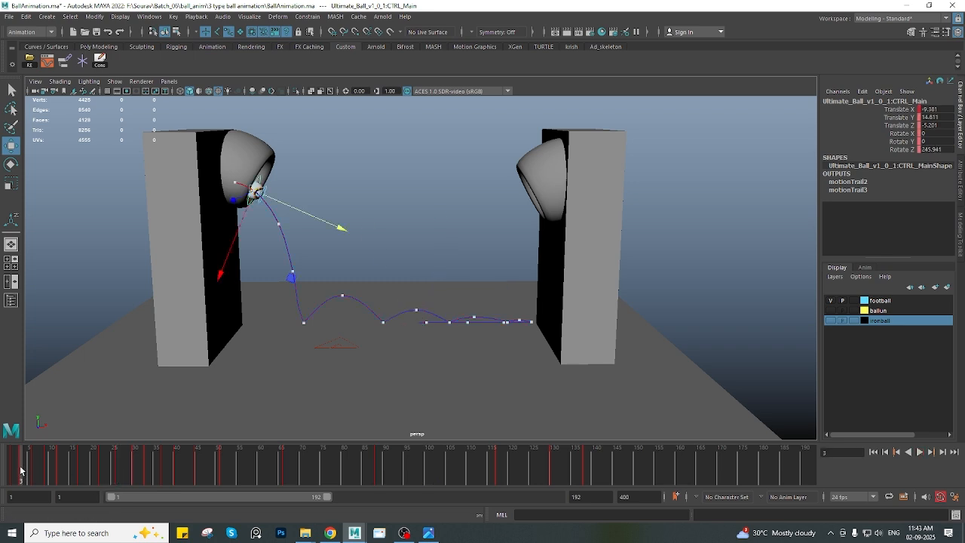
click(115, 83)
click(346, 240)
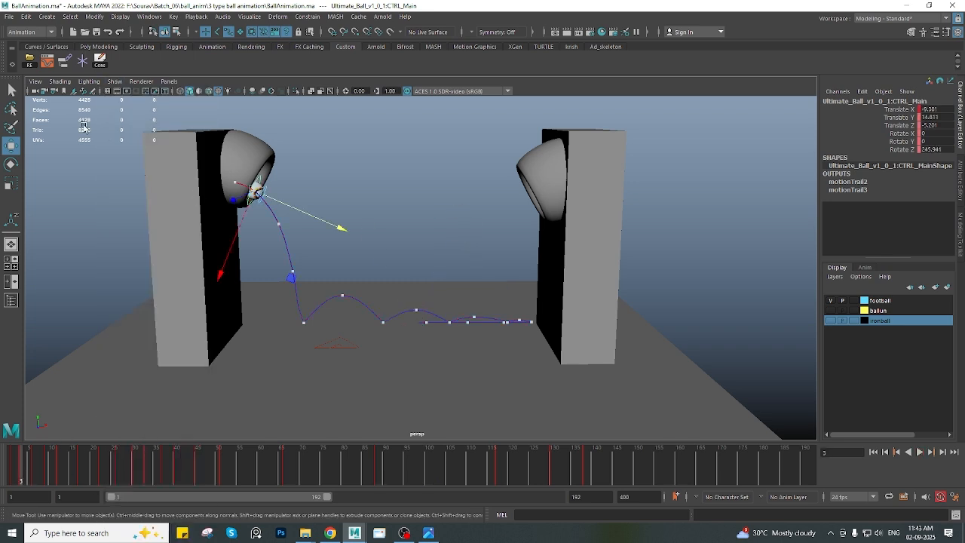
click(114, 81)
click(166, 173)
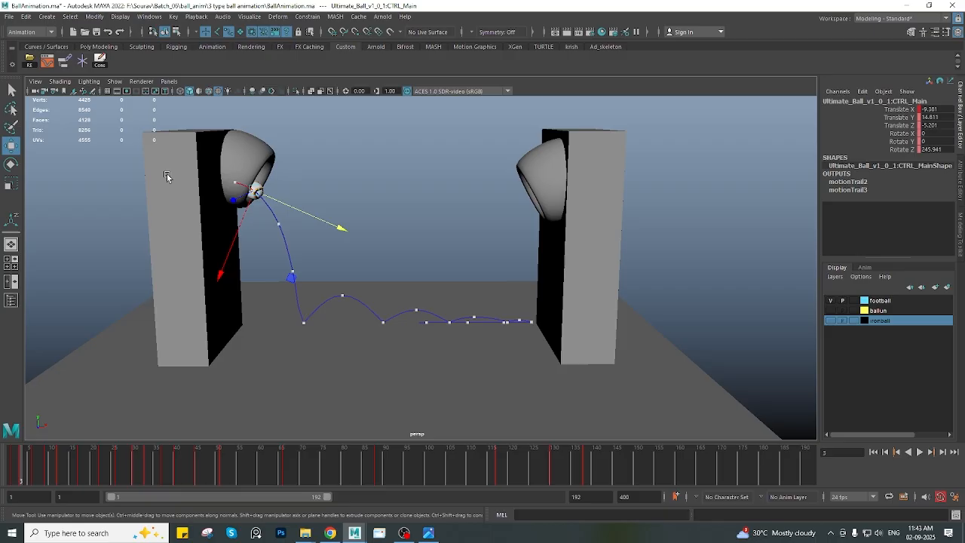
click(115, 81)
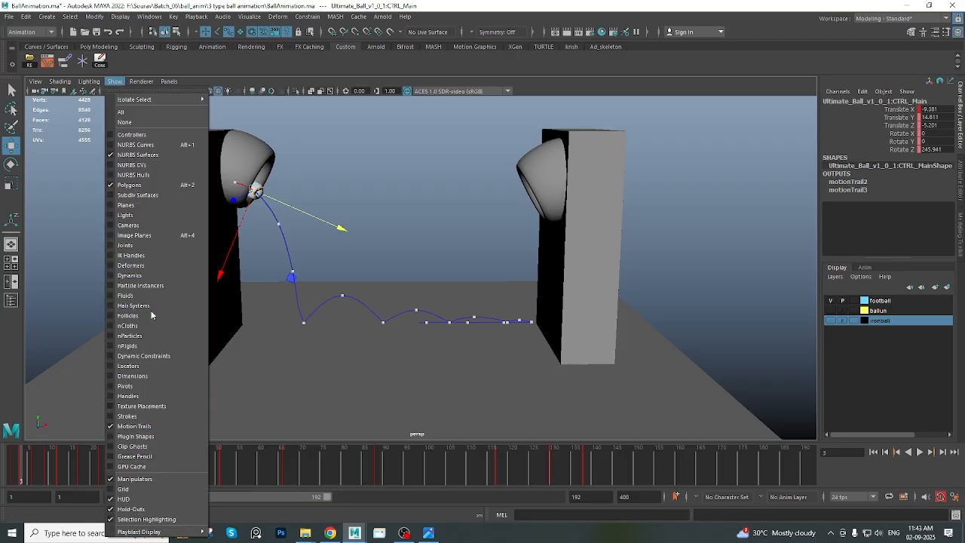
click(150, 426)
alt+drag(461, 253, 418, 255)
click(416, 254)
Switch to the camera1 view at full size and hide its motion trails
key(space)
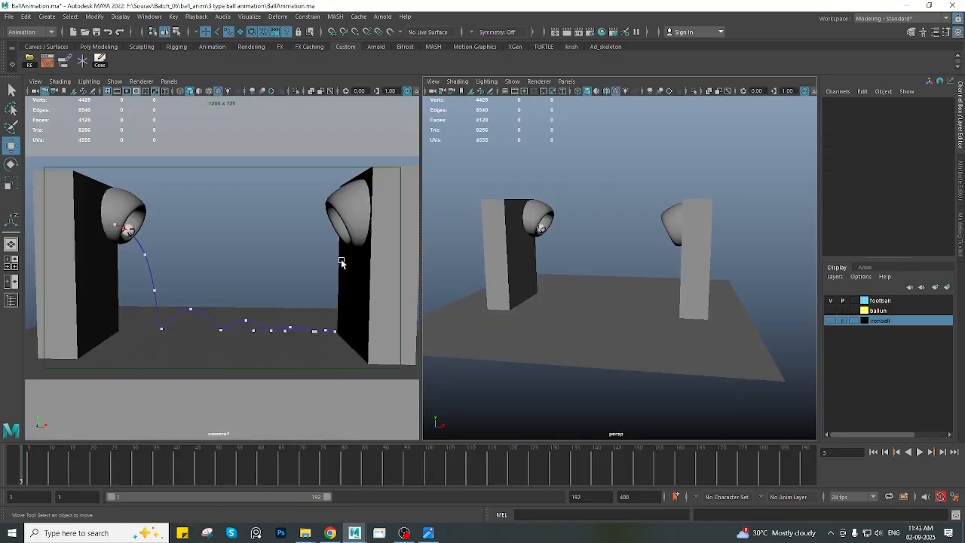
key(space)
click(114, 81)
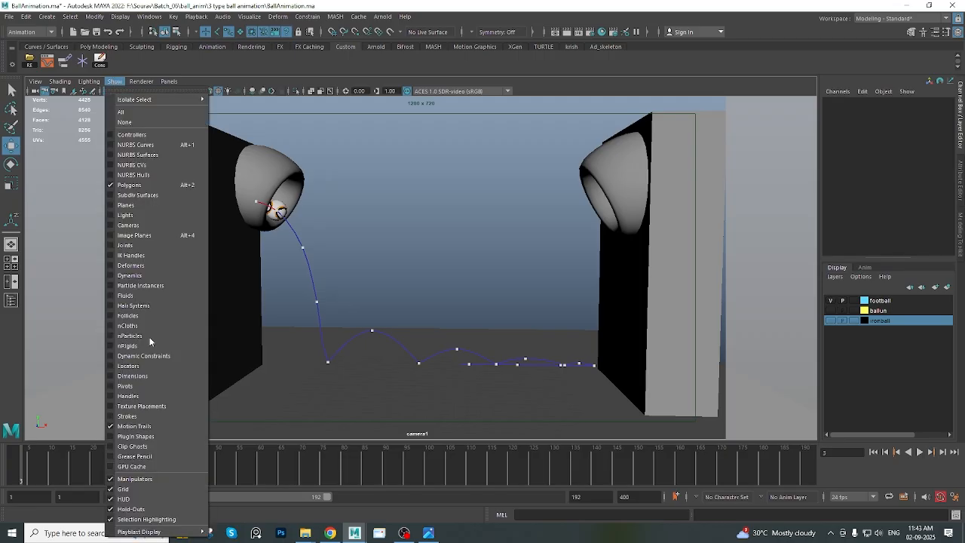
click(144, 426)
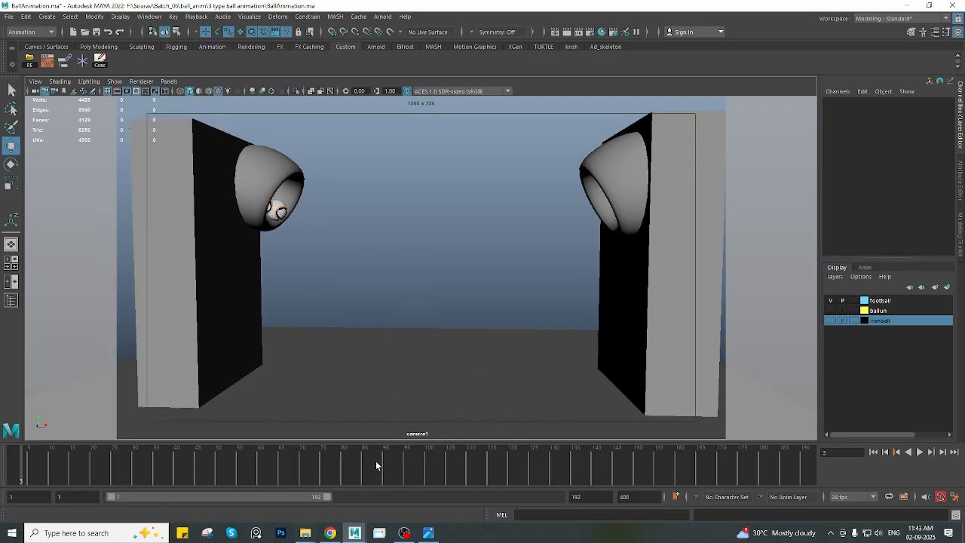
Shorten the playback range to end at frame 141 and set the playblast to qt format with H.264 encoding
drag(369, 467, 596, 472)
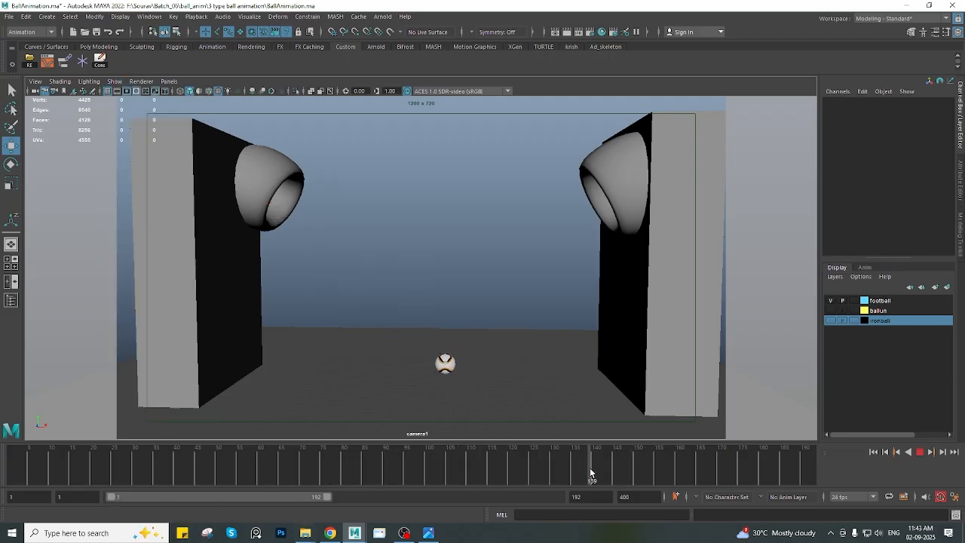
drag(326, 498, 269, 497)
right_click(265, 472)
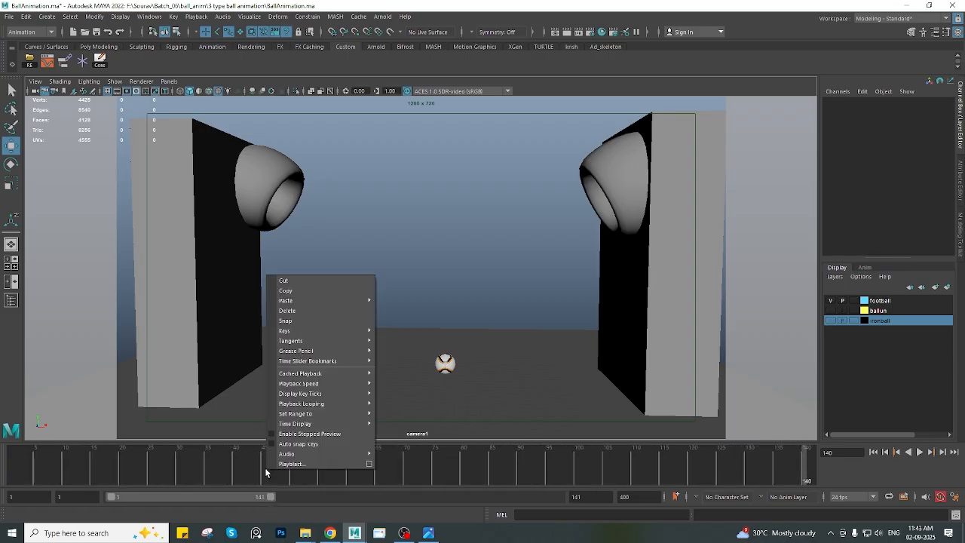
click(368, 463)
click(431, 244)
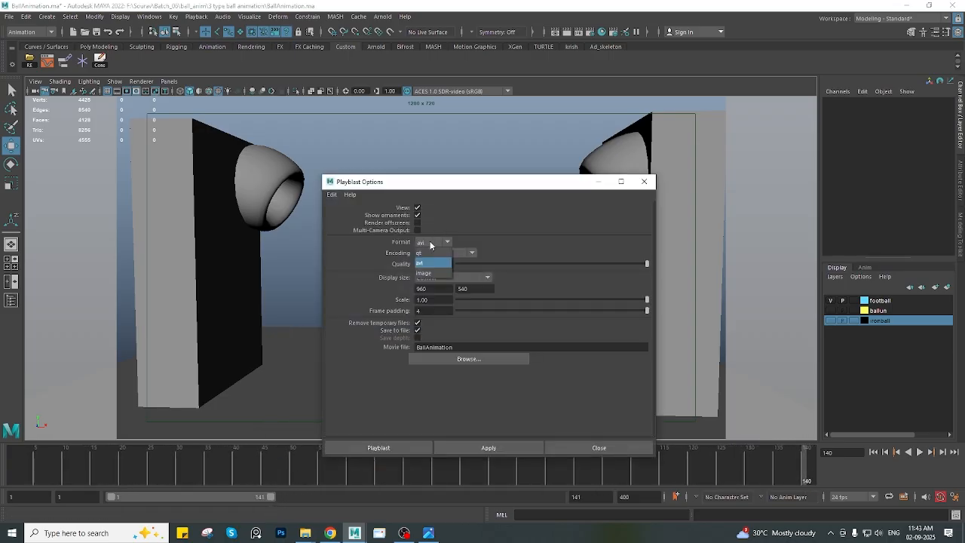
click(424, 262)
click(440, 254)
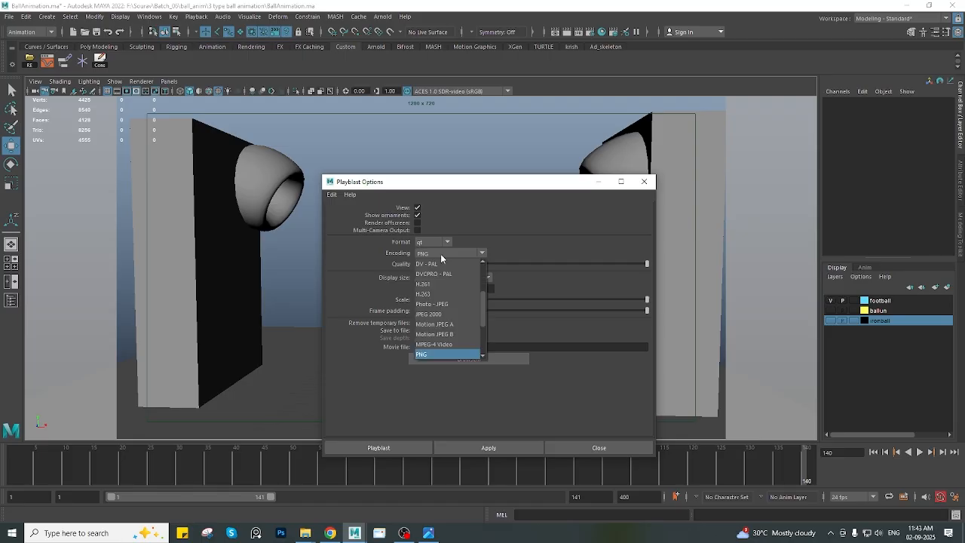
click(440, 254)
click(441, 255)
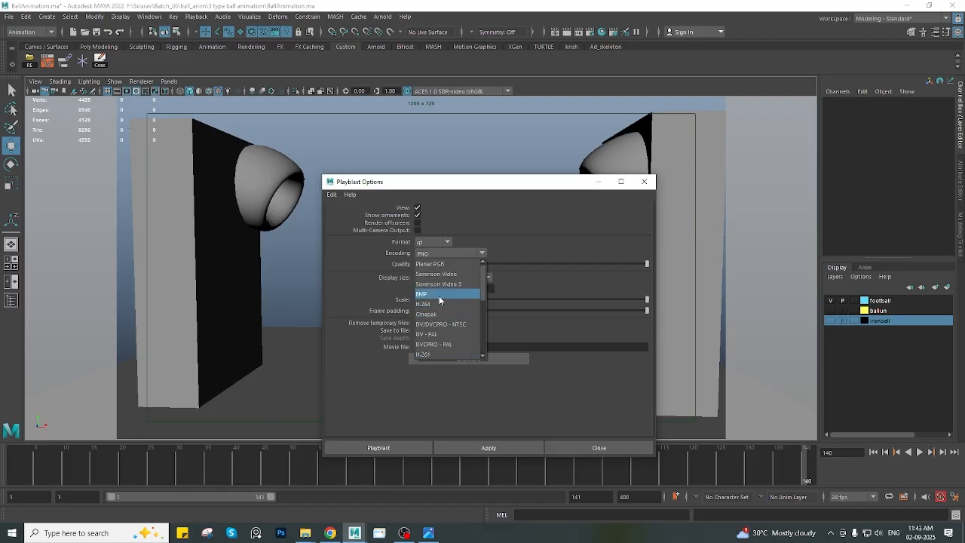
click(434, 302)
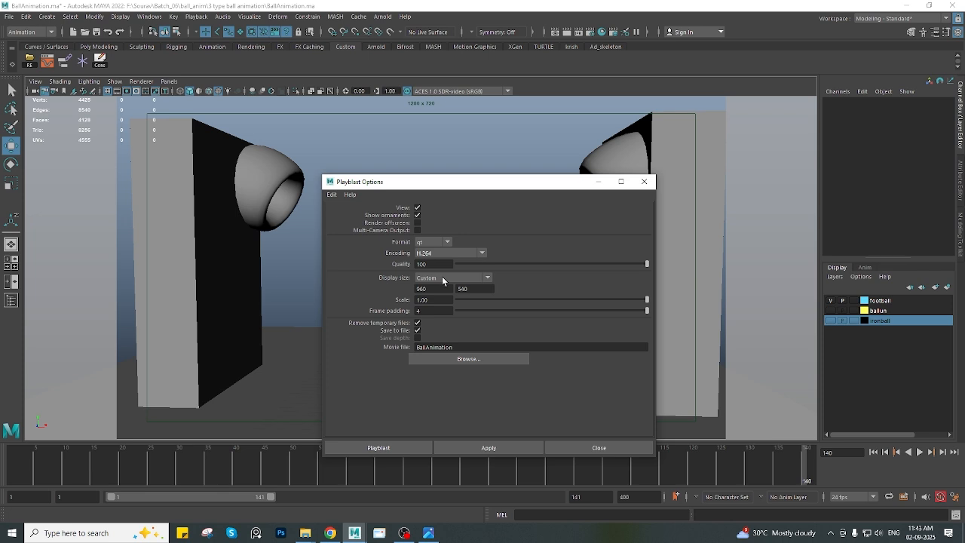
Check the image size in Render Settings, keep the playblast's display size at Custom 960 × 540, and create the playblast
double_click(431, 290)
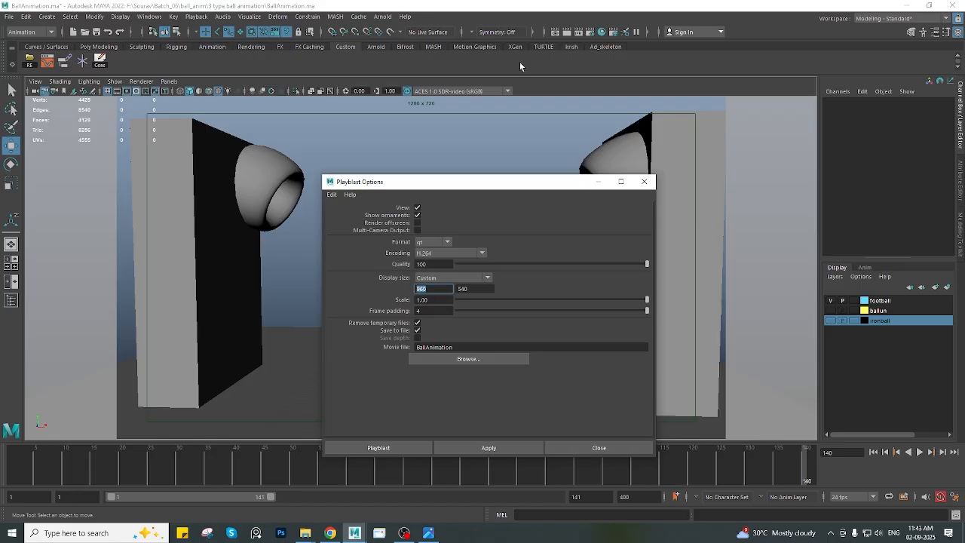
click(589, 32)
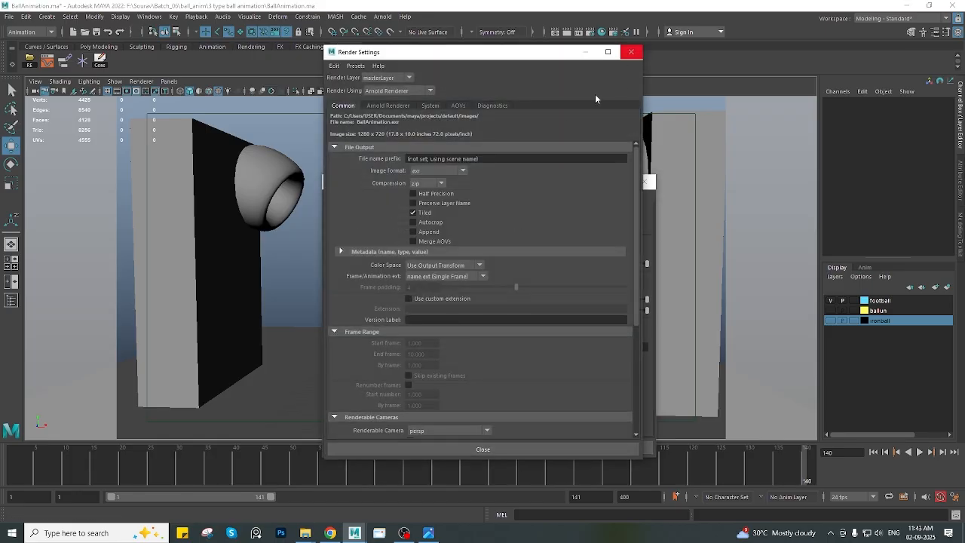
scroll(482, 302, down, 5)
click(632, 52)
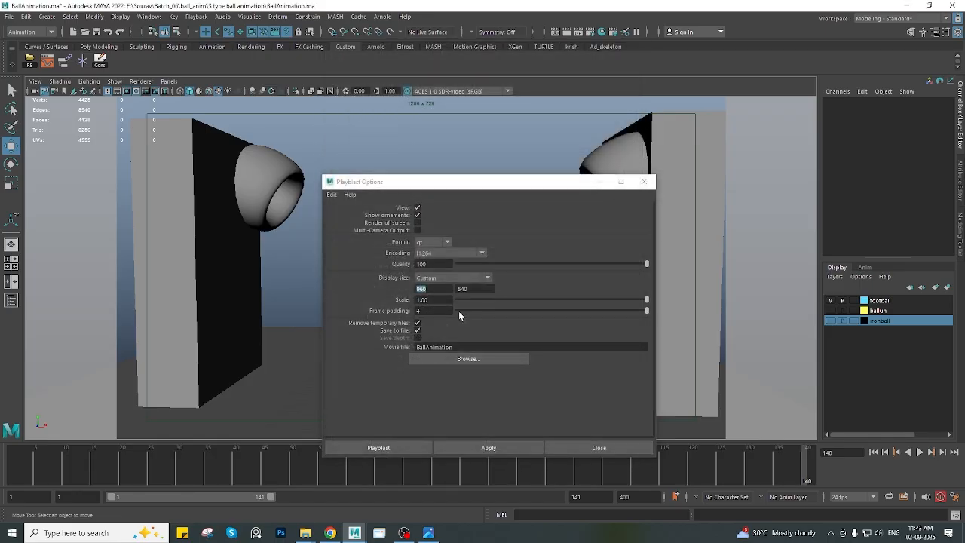
click(443, 278)
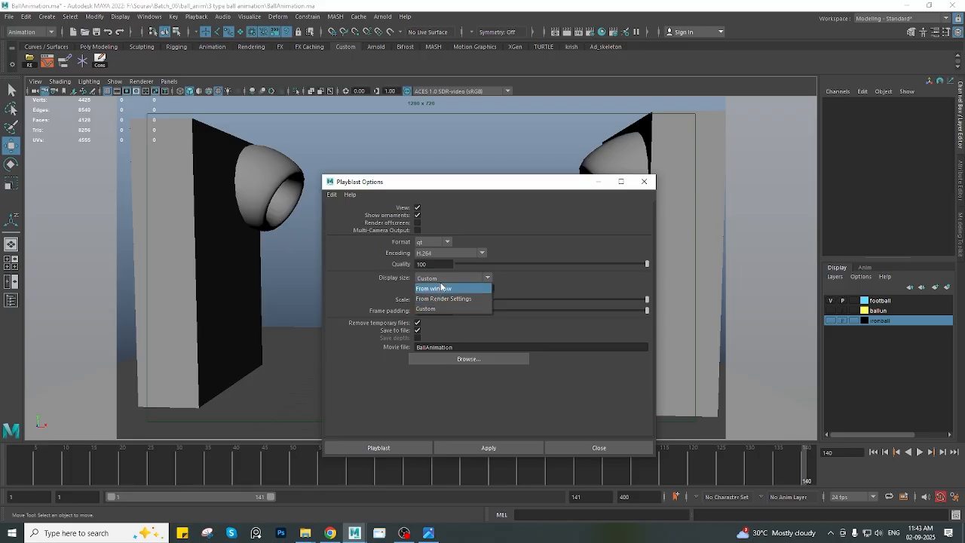
click(440, 309)
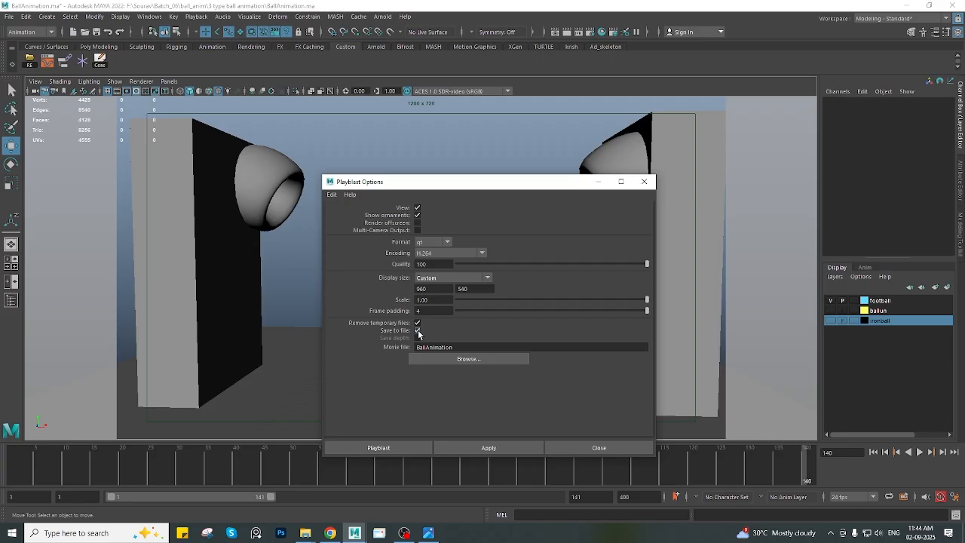
click(375, 447)
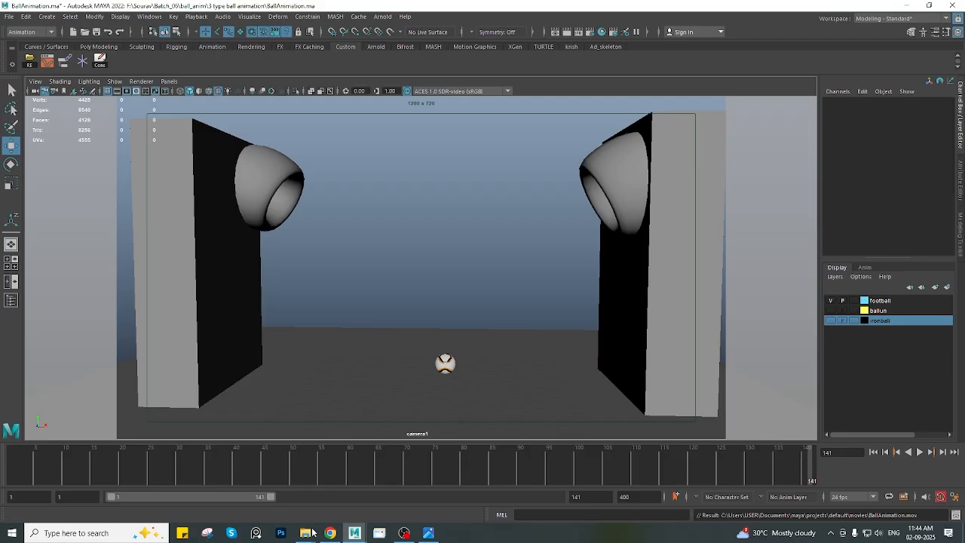
Review the BallAnimation playblast movie from its beginning in the media player, close it, and return to Maya
mouse_move(307, 536)
click(377, 459)
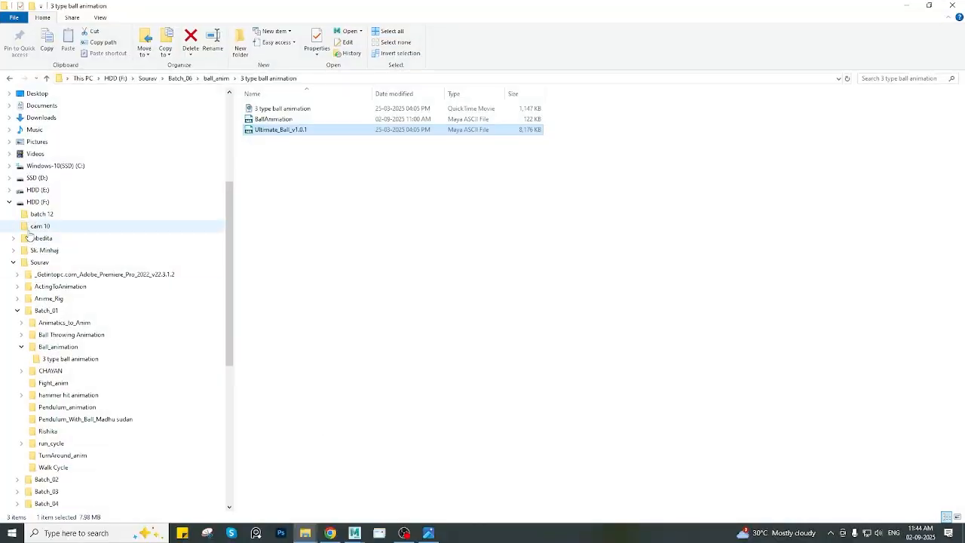
scroll(113, 301, up, 5)
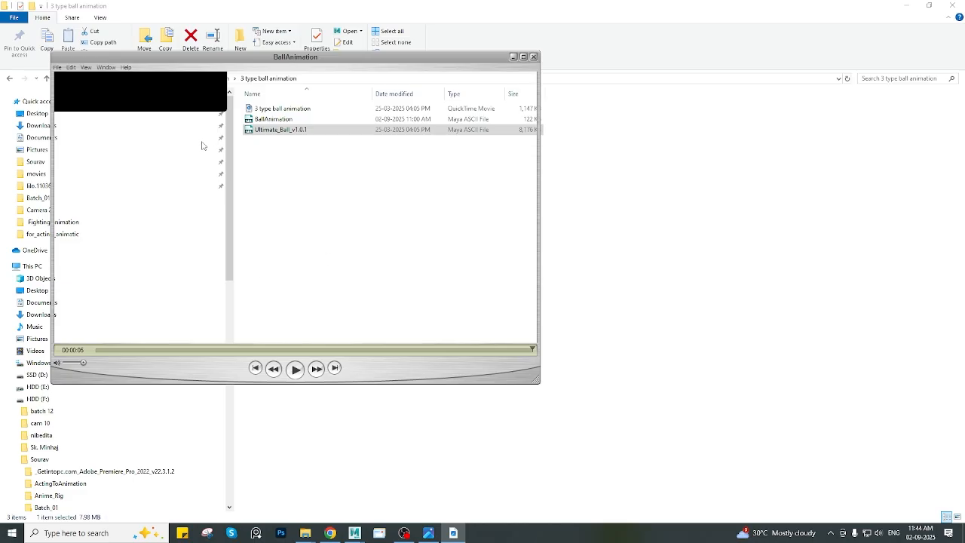
drag(179, 52, 253, 41)
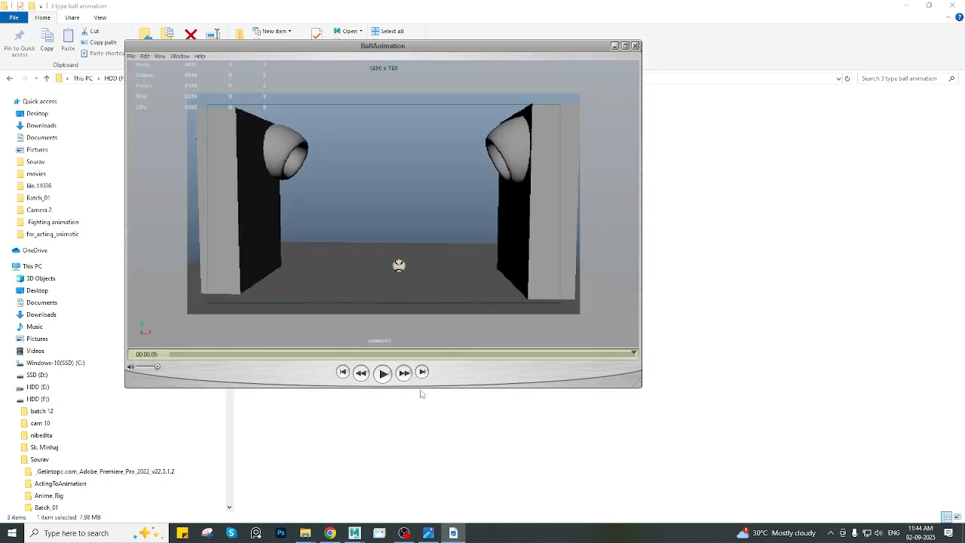
click(382, 373)
click(382, 374)
drag(355, 353, 183, 354)
click(383, 373)
click(635, 46)
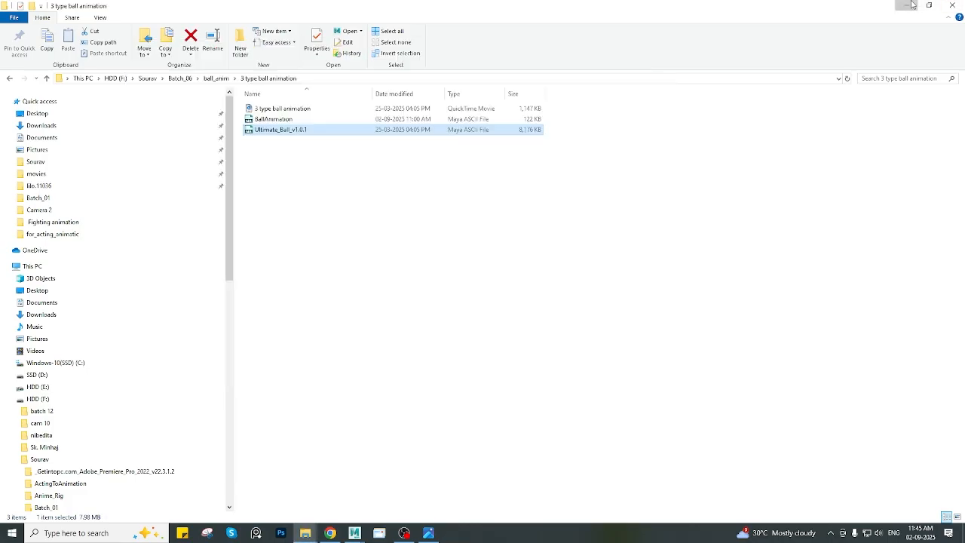
click(907, 5)
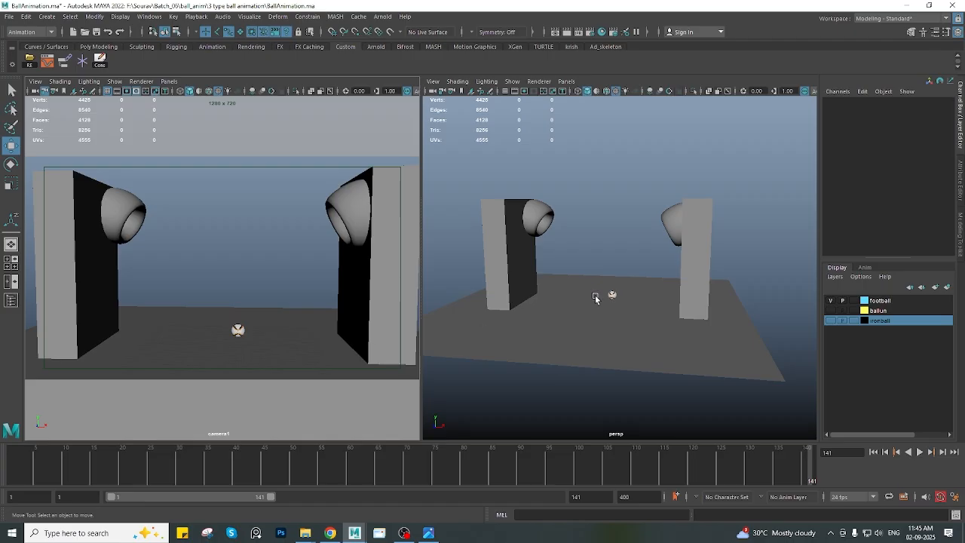
Show the NURBS curves in the perspective view again and select all of the football's controls up close
click(512, 82)
click(526, 143)
scroll(570, 310, up, 6)
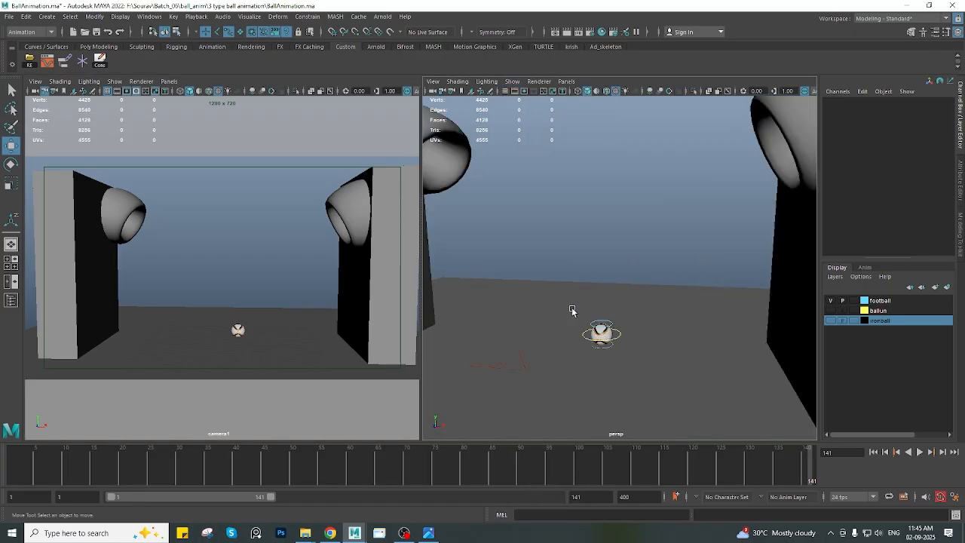
alt+middle_drag(596, 345, 599, 279)
scroll(600, 280, up, 2)
click(597, 281)
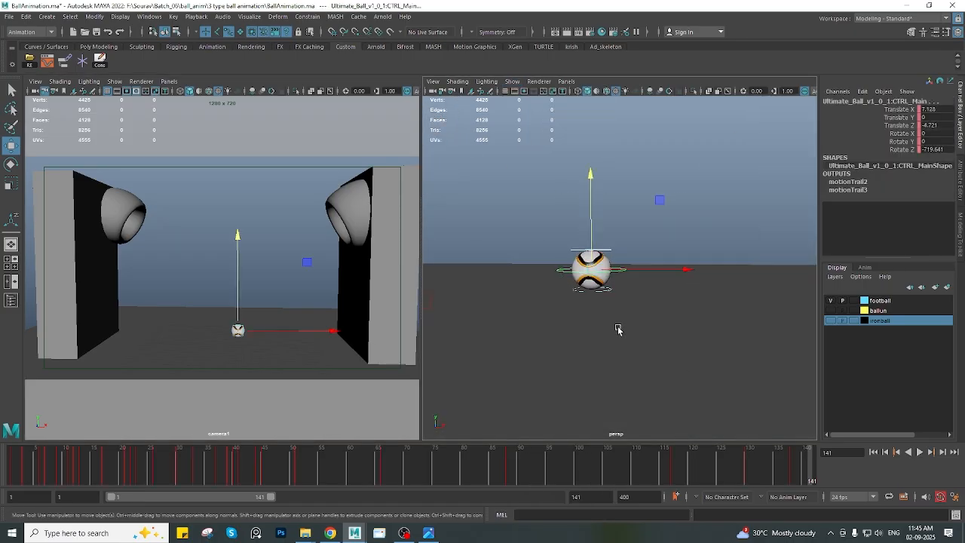
drag(540, 209, 699, 344)
click(604, 305)
click(587, 252)
Extend the end of the playback range to frame 191 and clear the selected frame range
mouse_move(249, 471)
mouse_down()
mouse_move(295, 480)
mouse_move(95, 483)
mouse_move(269, 487)
mouse_move(210, 488)
mouse_move(251, 486)
mouse_move(235, 484)
mouse_up()
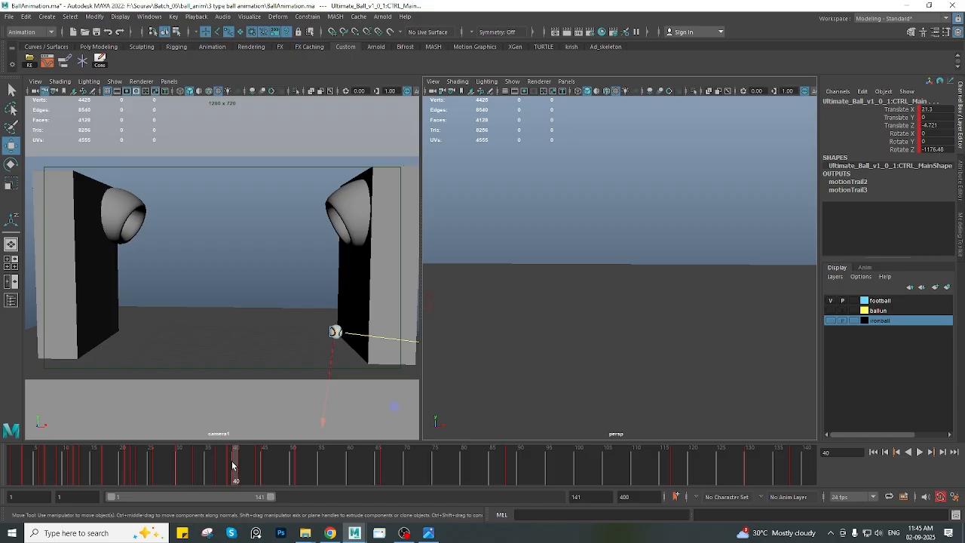
shift+drag(235, 464, 811, 466)
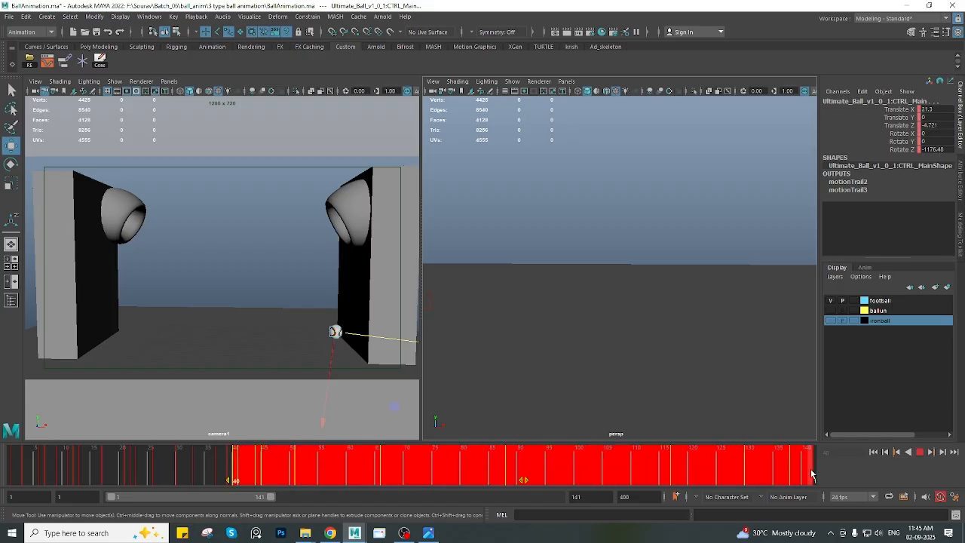
drag(271, 496, 328, 496)
click(654, 456)
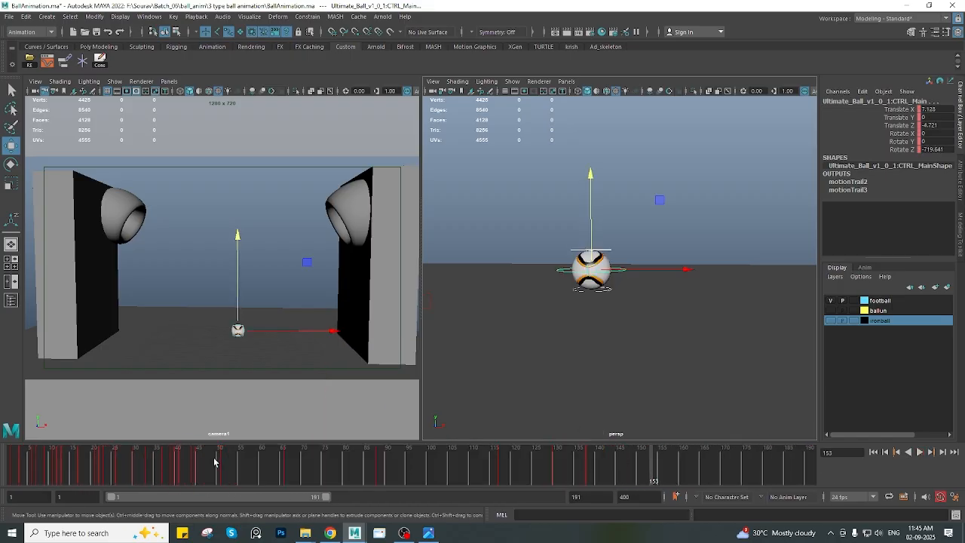
key(alt+v)
Scale the football's keys in frames 40 to 140 so the range starts at frame 50, and snap them to whole frames
drag(169, 466, 599, 469)
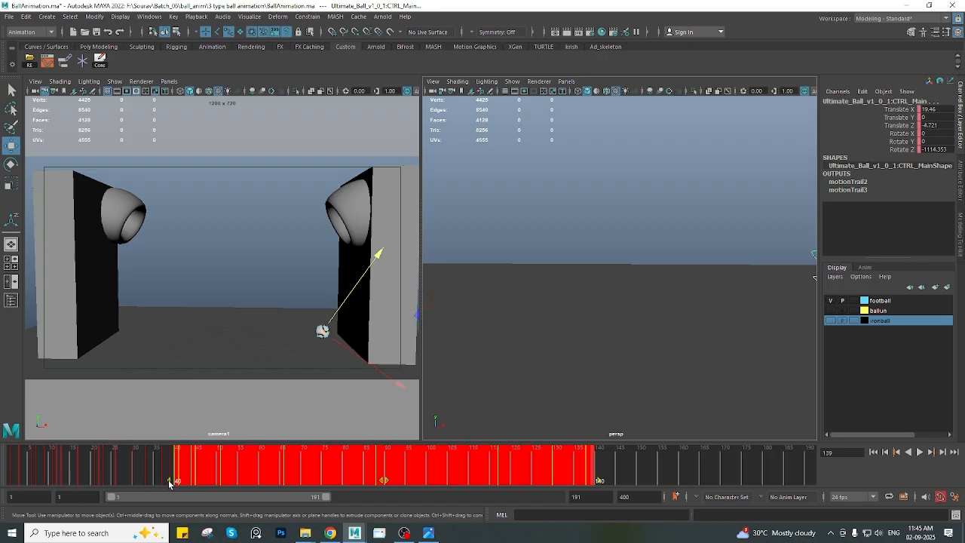
drag(170, 481, 212, 485)
right_click(226, 466)
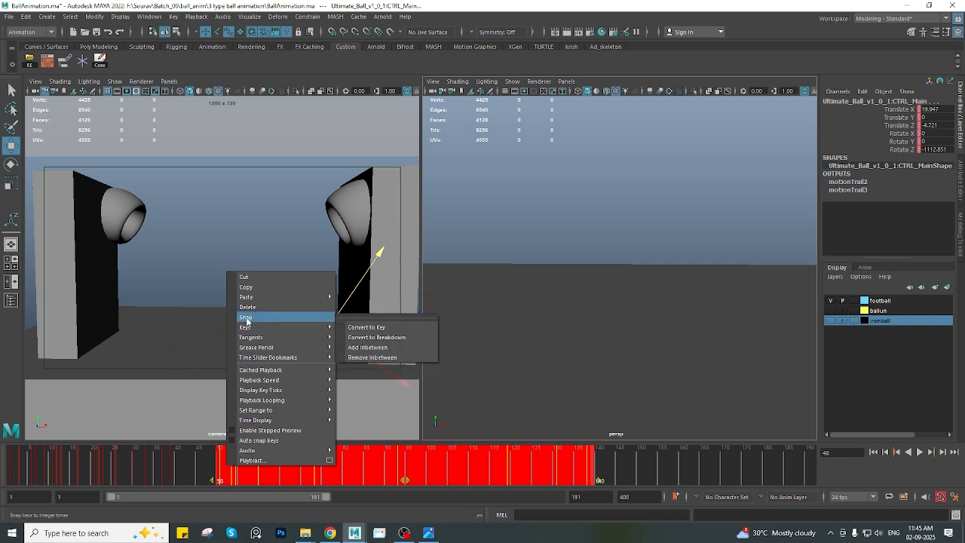
click(244, 317)
Scale the football's keys in frames 1 to 40 so the range ends at frame 50, and snap them to whole frames
click(174, 467)
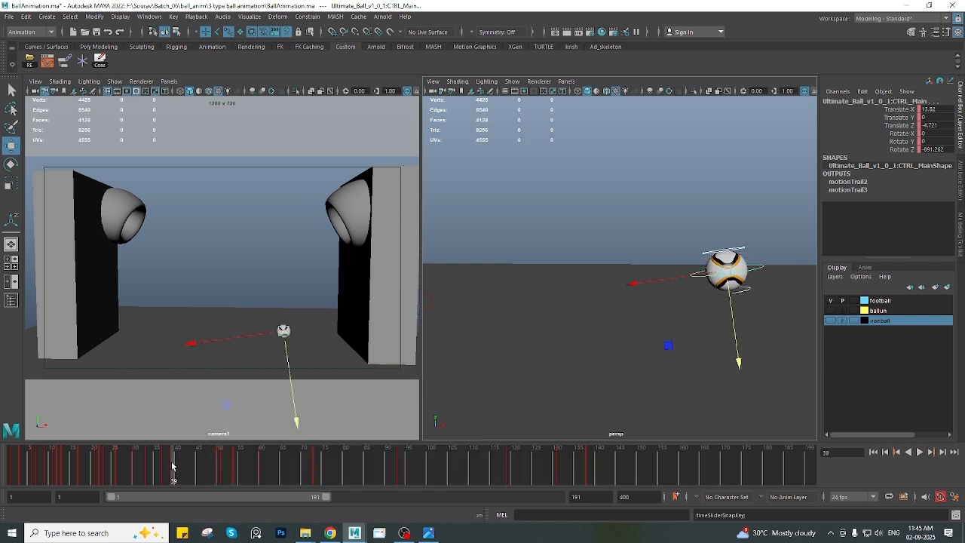
shift+drag(173, 467, 11, 473)
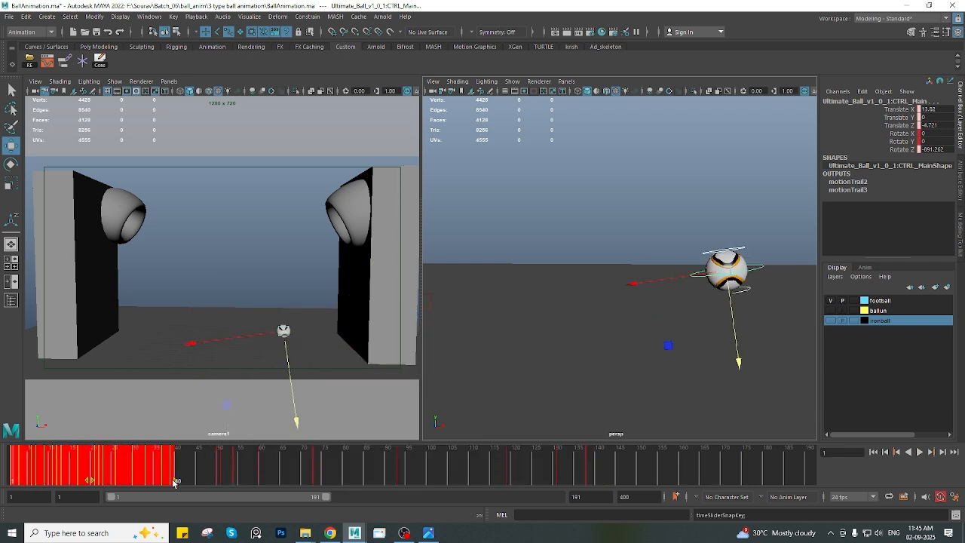
shift+drag(174, 484, 212, 486)
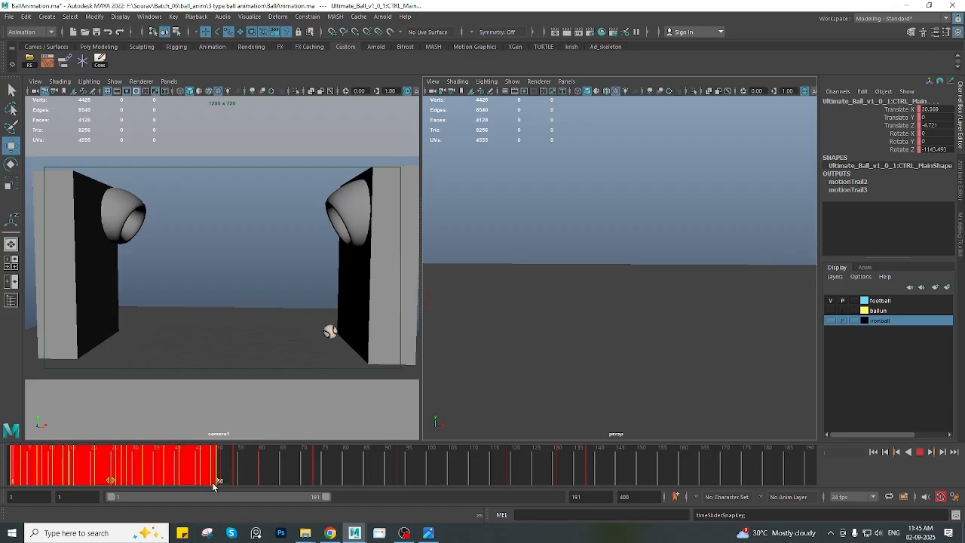
right_click(208, 479)
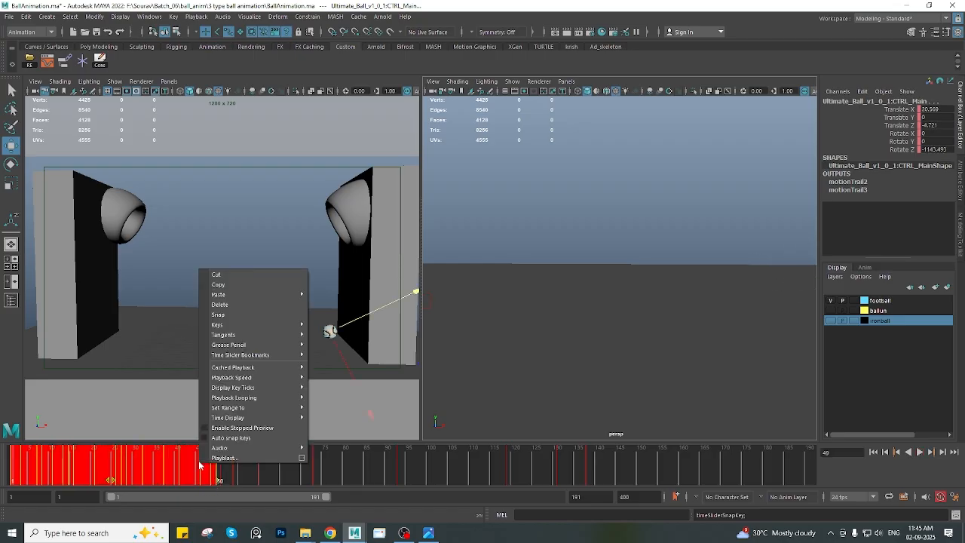
click(219, 315)
Play back the retimed football animation from frame 1 and stop it
click(5, 477)
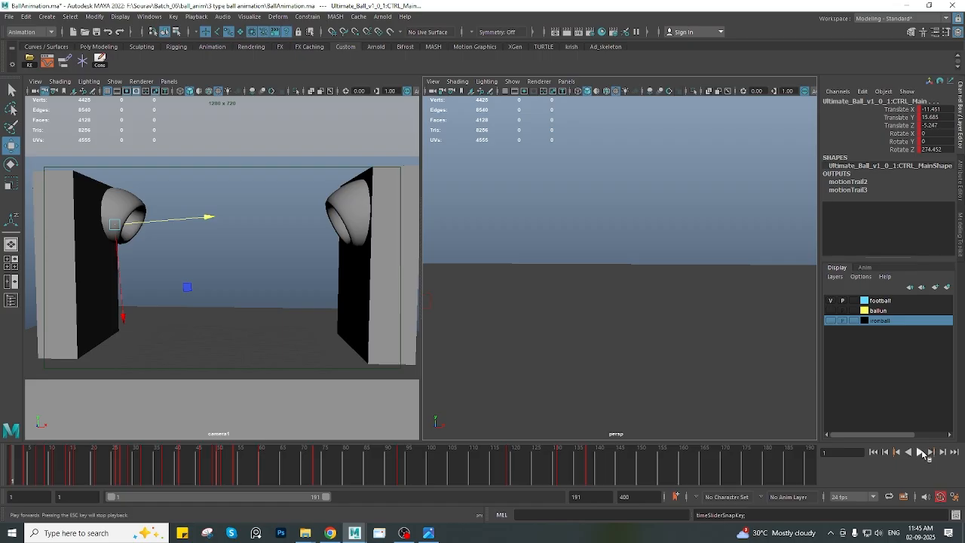
click(921, 452)
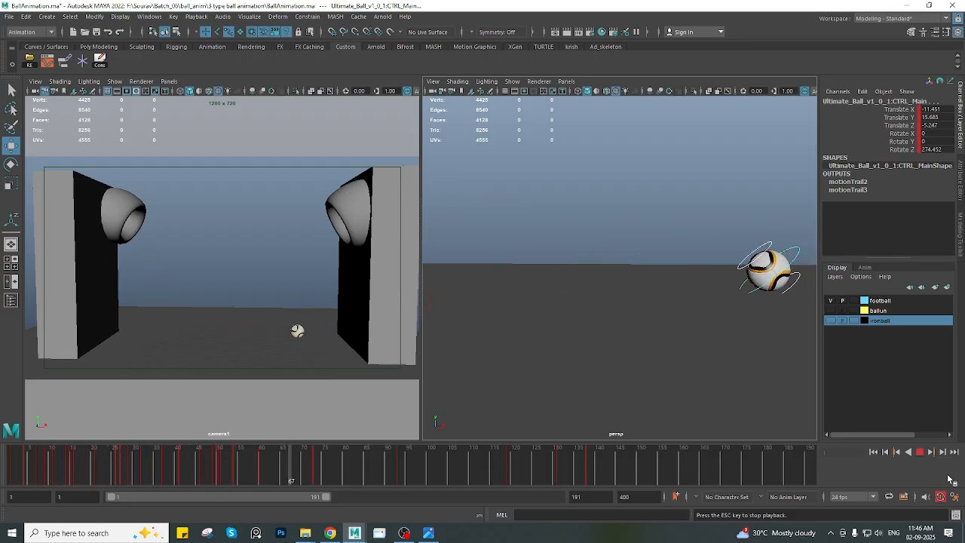
click(921, 454)
Select the football's top and bottom controls and delete their keys in frames 7 to 76
click(683, 293)
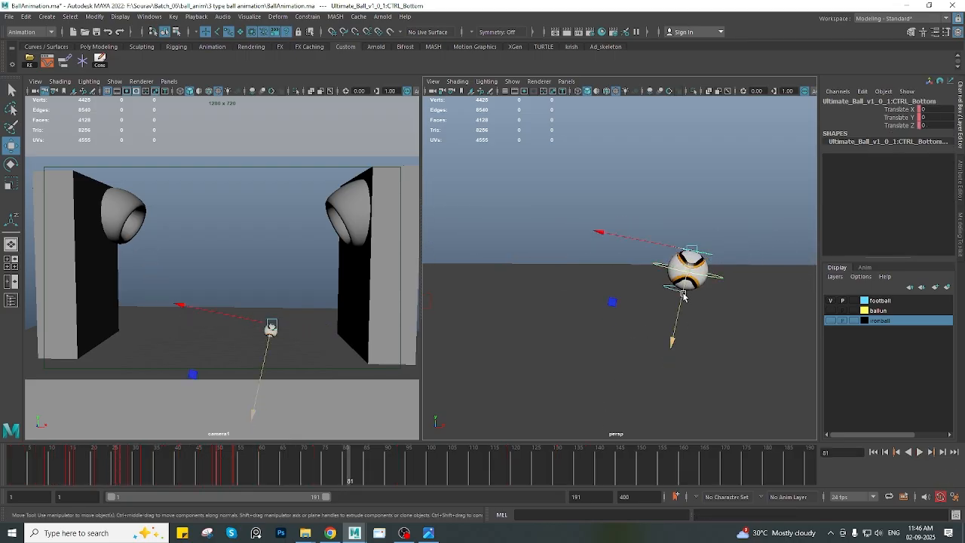
click(671, 290)
drag(74, 473, 324, 463)
right_click(260, 463)
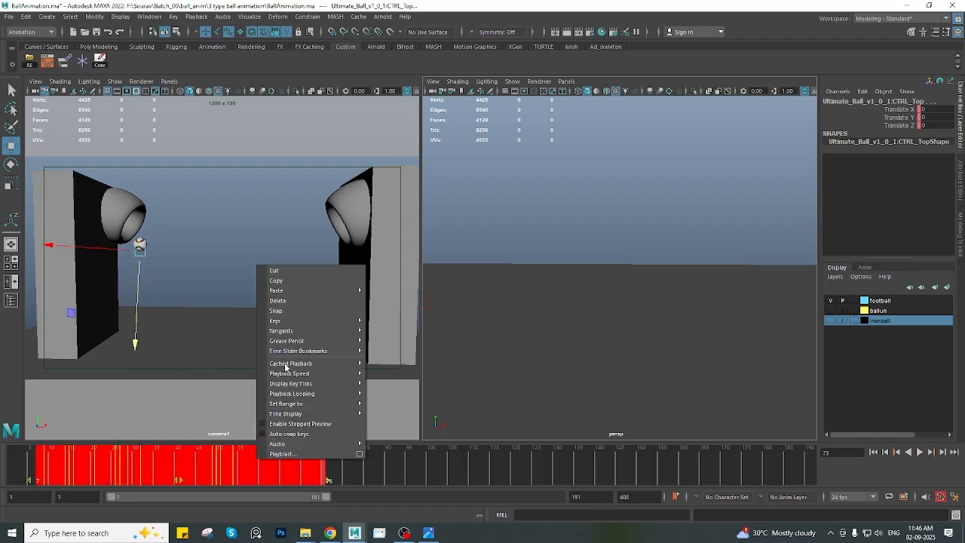
click(291, 305)
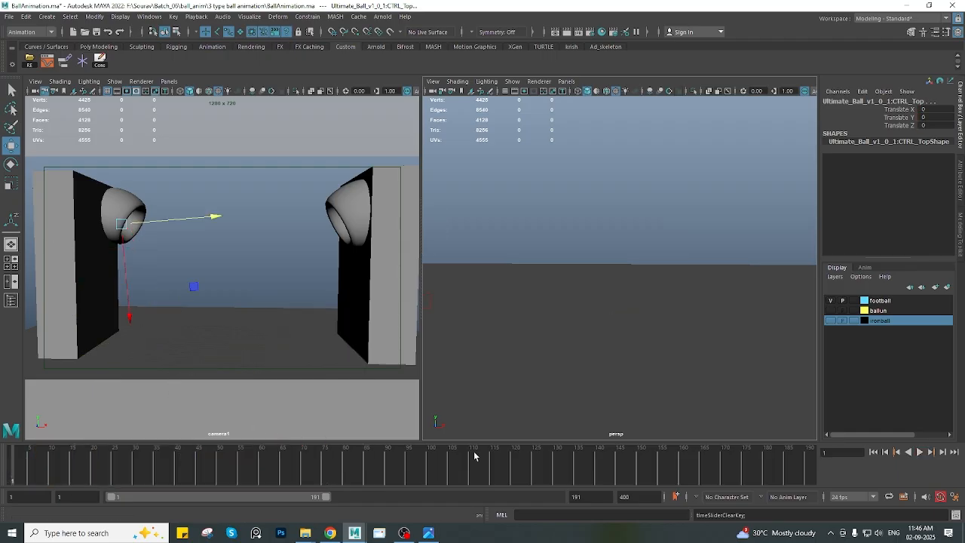
Preview the bounces without the squash keys and select all of the football's controls at frame 39
click(918, 451)
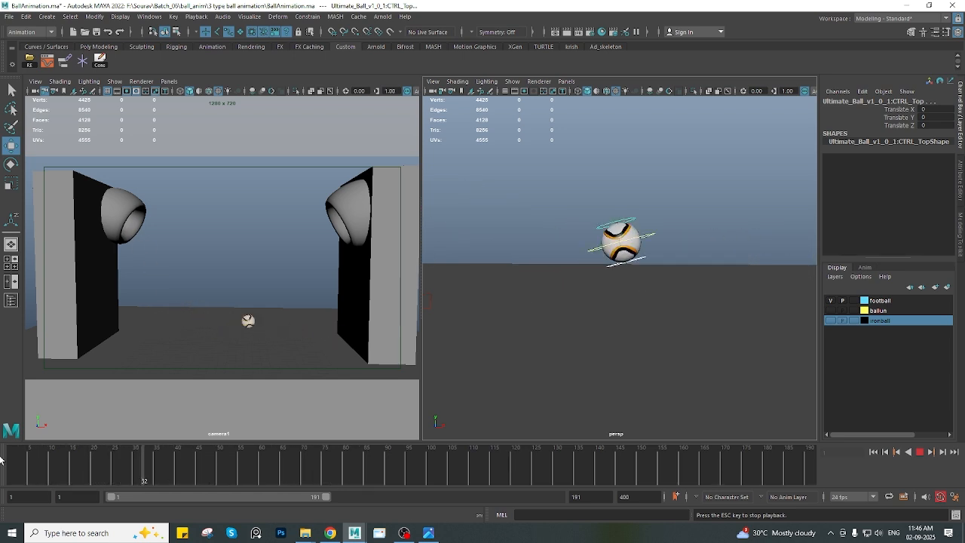
key(Escape)
drag(196, 465, 174, 462)
drag(614, 180, 770, 299)
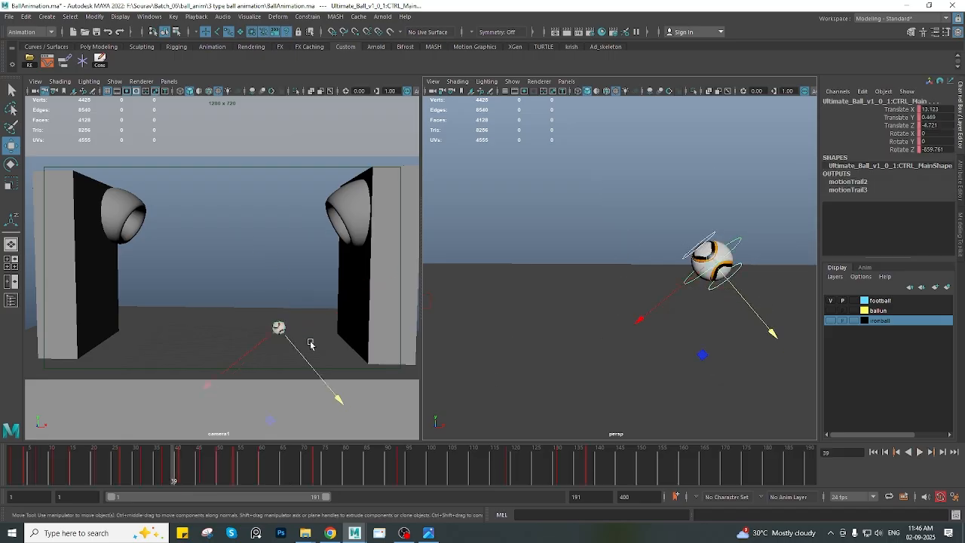
key(alt+v)
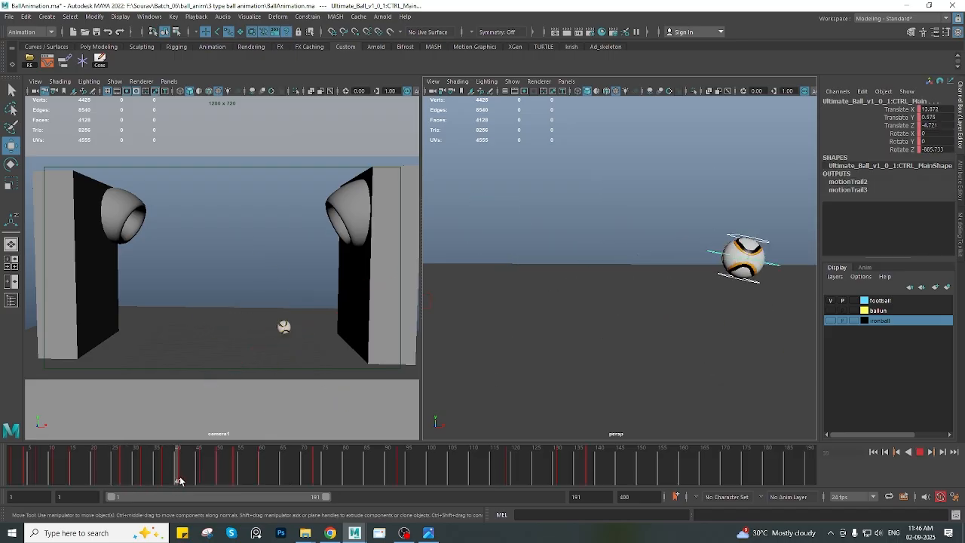
Play and scrub the football's motion from frame 50 onward to check the timing after the wall hit
mouse_move(223, 481)
mouse_down()
mouse_move(399, 470)
mouse_move(607, 476)
mouse_move(583, 473)
mouse_up()
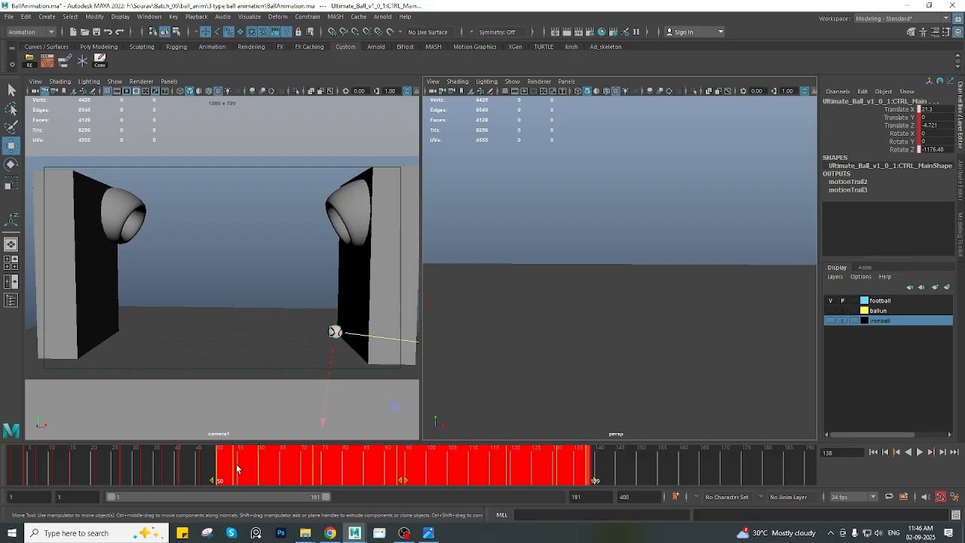
click(261, 472)
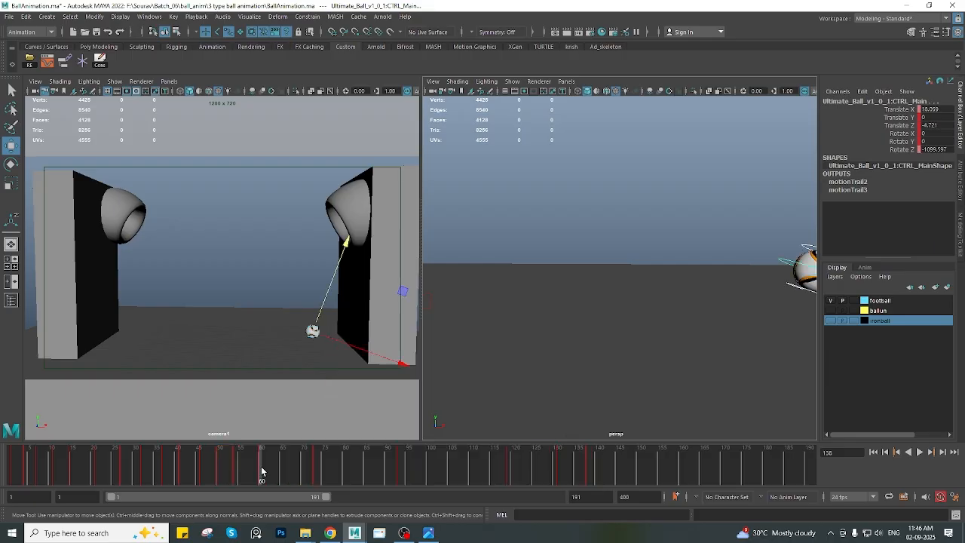
mouse_move(218, 460)
mouse_down()
mouse_move(595, 459)
mouse_move(589, 467)
mouse_move(219, 467)
mouse_up()
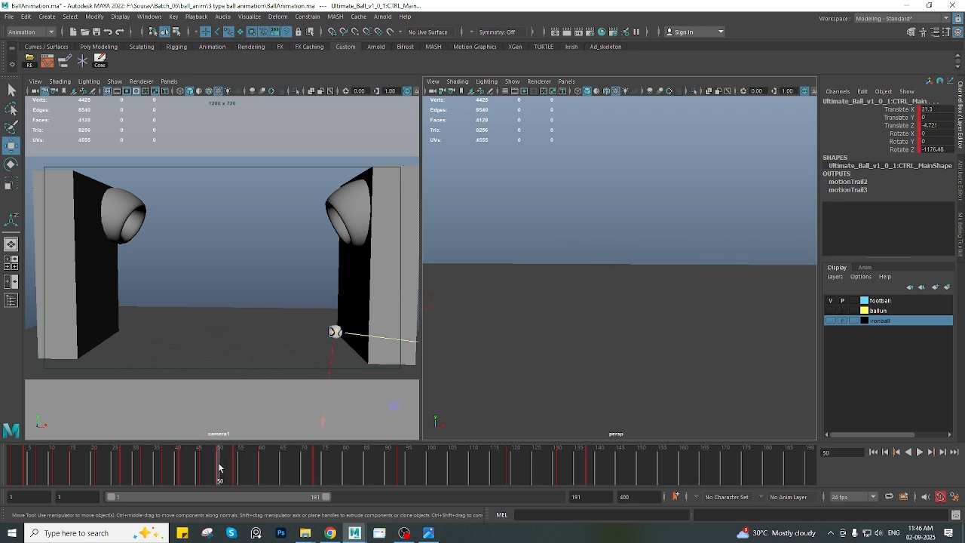
key(alt+v)
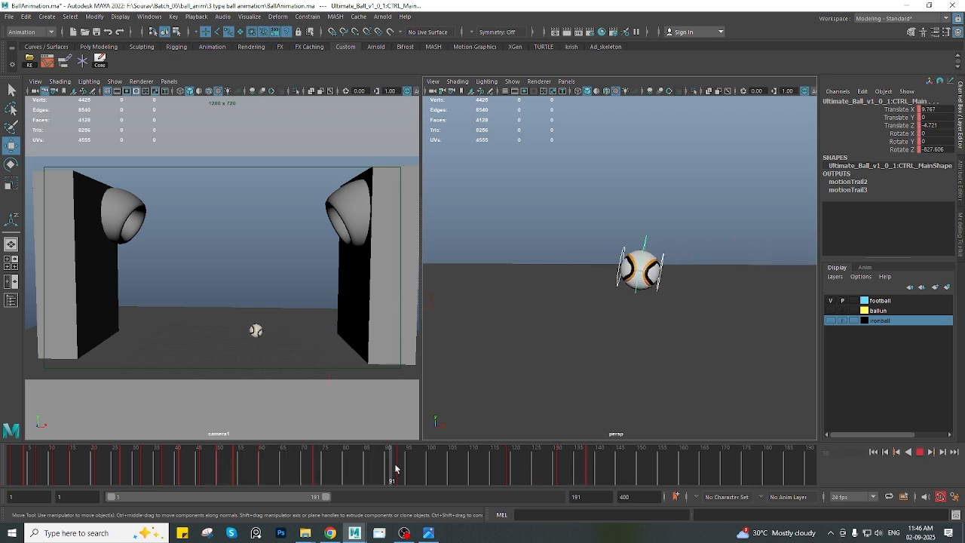
mouse_move(463, 475)
mouse_down()
mouse_move(219, 468)
mouse_move(592, 467)
mouse_move(215, 469)
mouse_move(590, 469)
mouse_move(223, 465)
mouse_up()
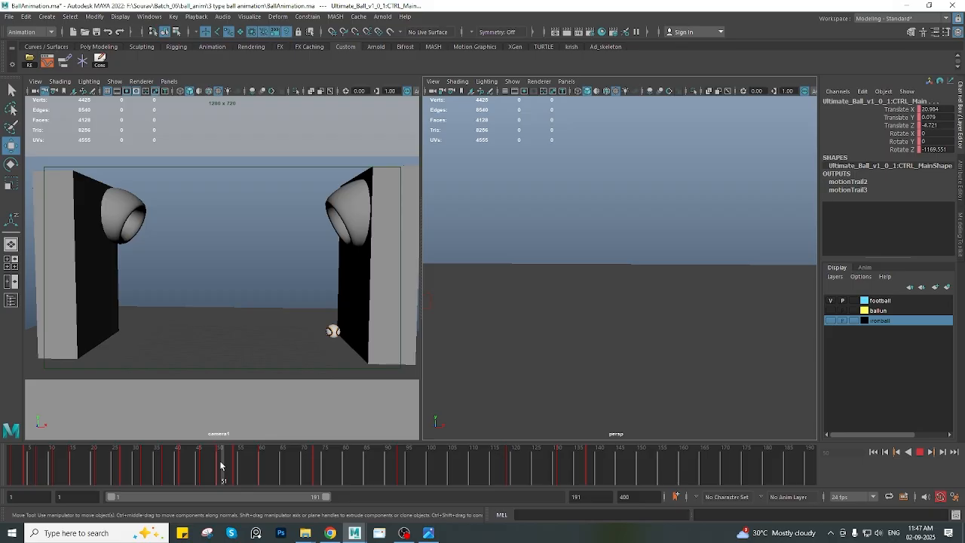
Scale the football's keys in frames 50 to 139 so the range starts at frame 57, and snap them to whole frames
drag(221, 465, 590, 461)
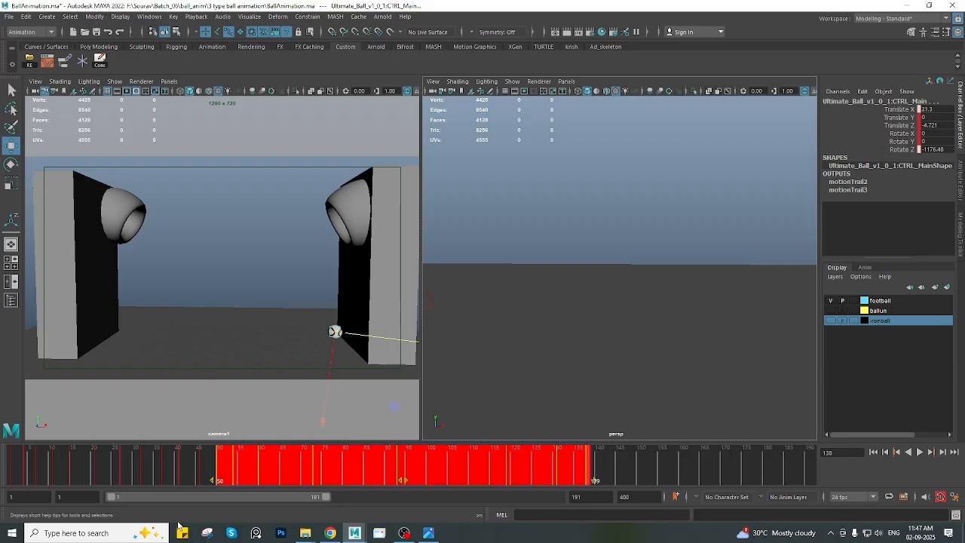
click(212, 483)
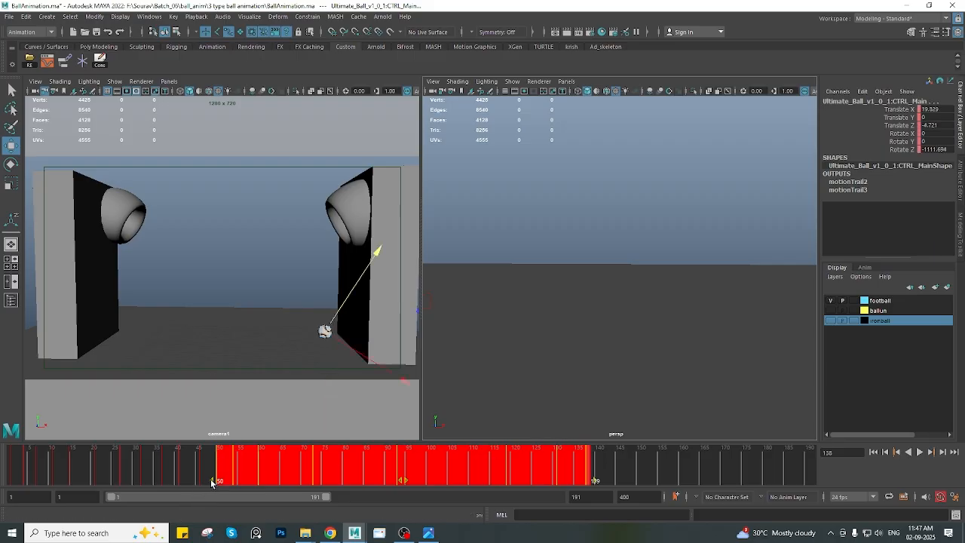
drag(212, 483, 246, 483)
right_click(263, 470)
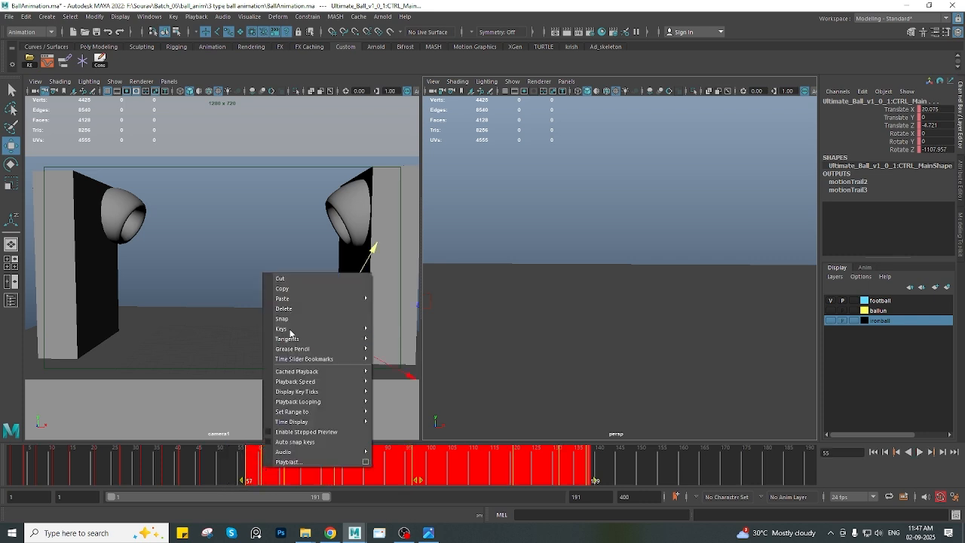
click(275, 366)
Play the animation from the wall hit at frame 57 to check the new timing
key(alt+v)
click(249, 459)
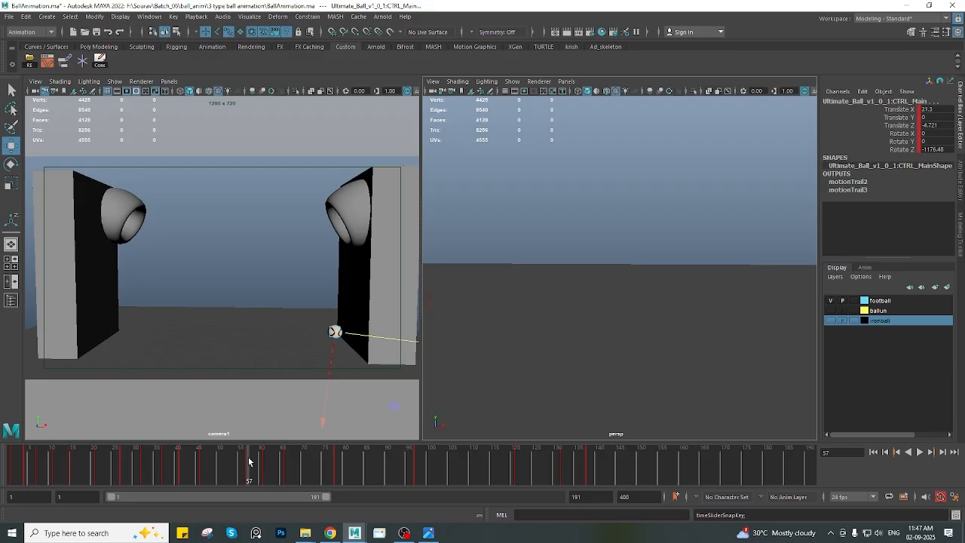
key(alt+v)
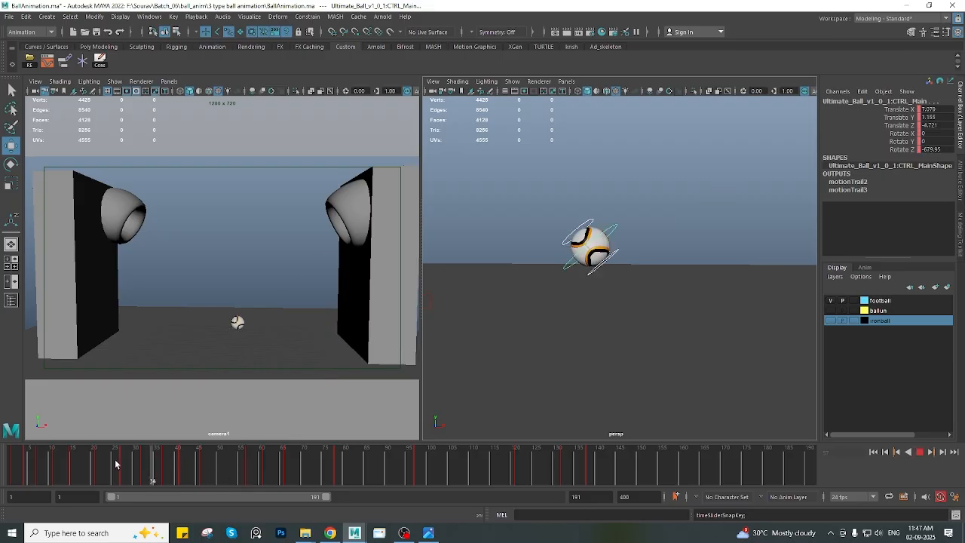
Scale the football's keys in frames 1 to 47 so the range ends at frame 57, and snap them to whole frames
click(13, 473)
mouse_move(24, 474)
mouse_down()
mouse_move(200, 471)
mouse_move(11, 471)
mouse_up()
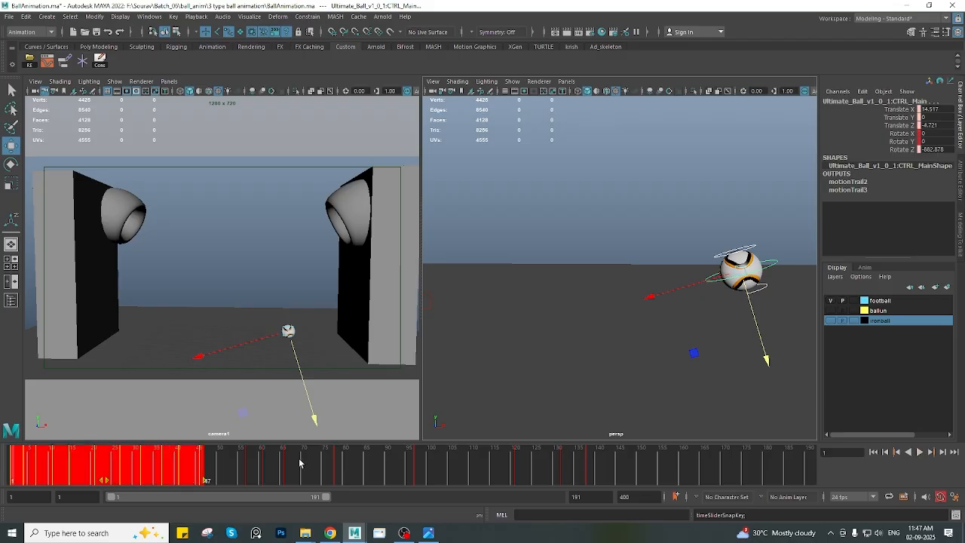
shift+drag(205, 482, 243, 481)
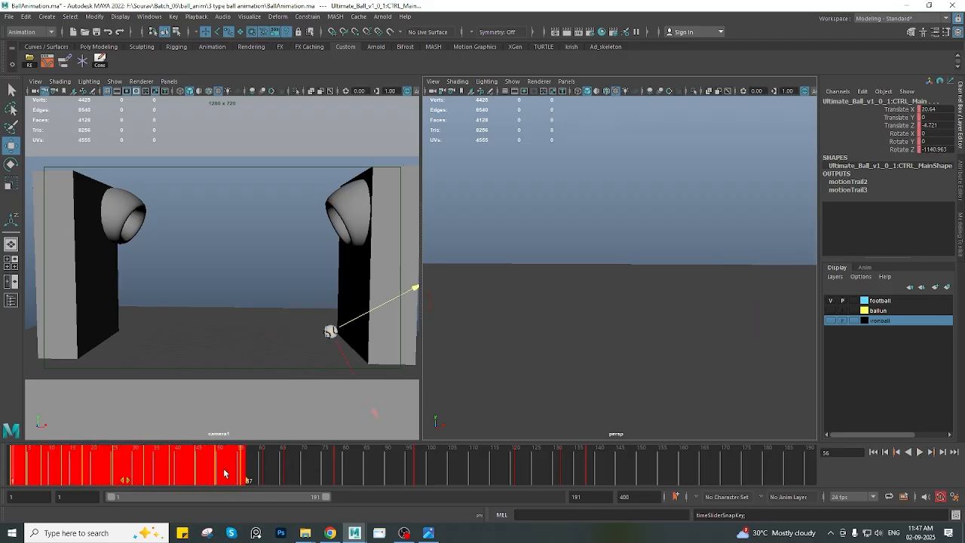
right_click(243, 481)
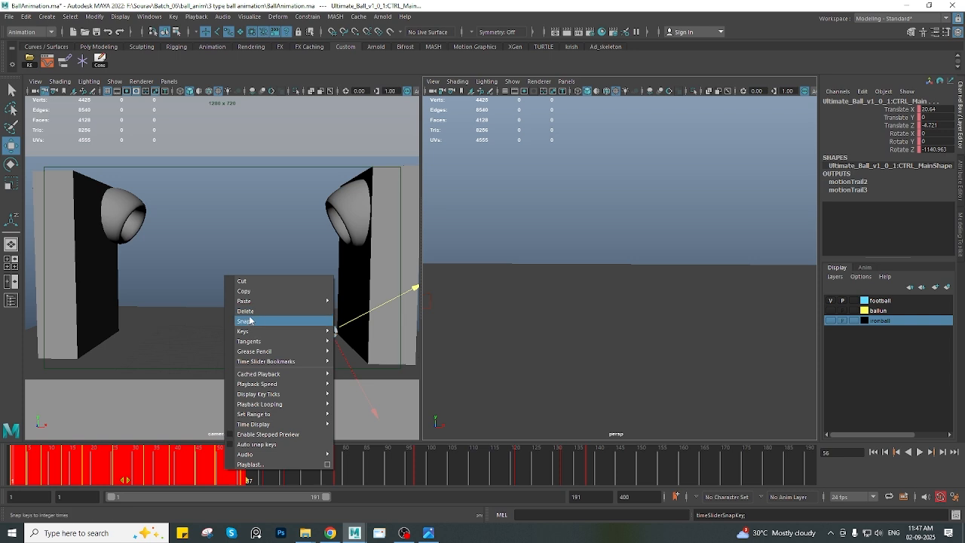
click(247, 321)
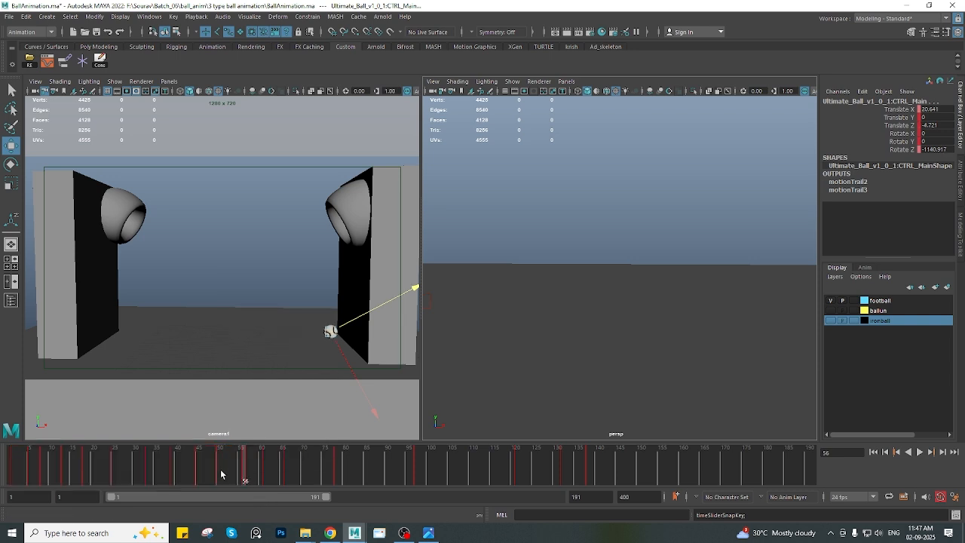
Play back the retimed motion and examine the football close up beside the wall at frame 56
key(alt+v)
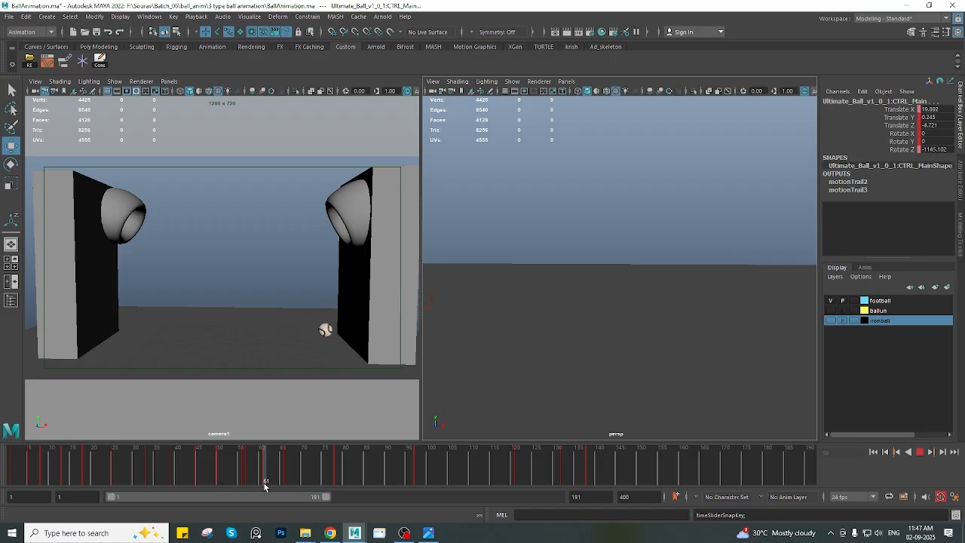
key(alt+v)
key(f)
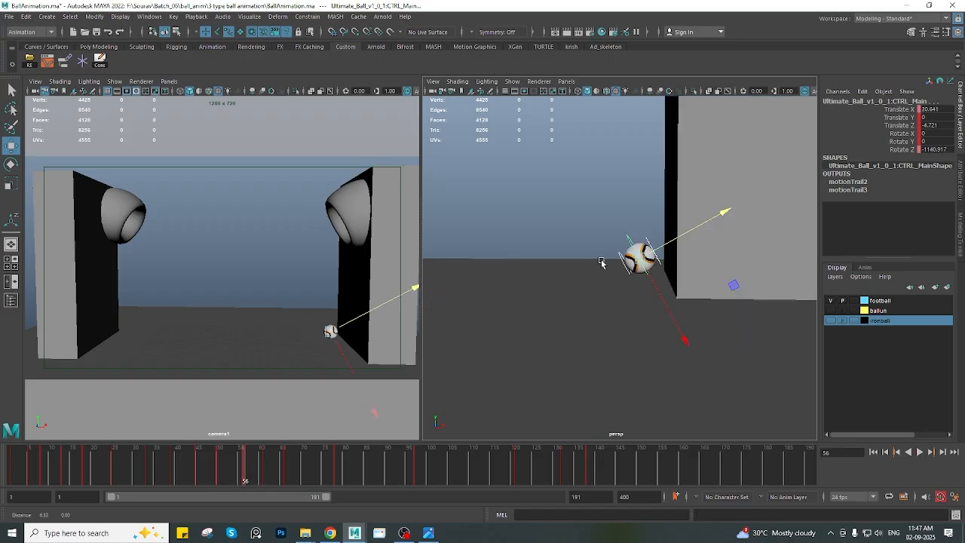
alt+middle_drag(601, 262, 575, 274)
scroll(523, 285, up, 3)
scroll(586, 263, down, 1)
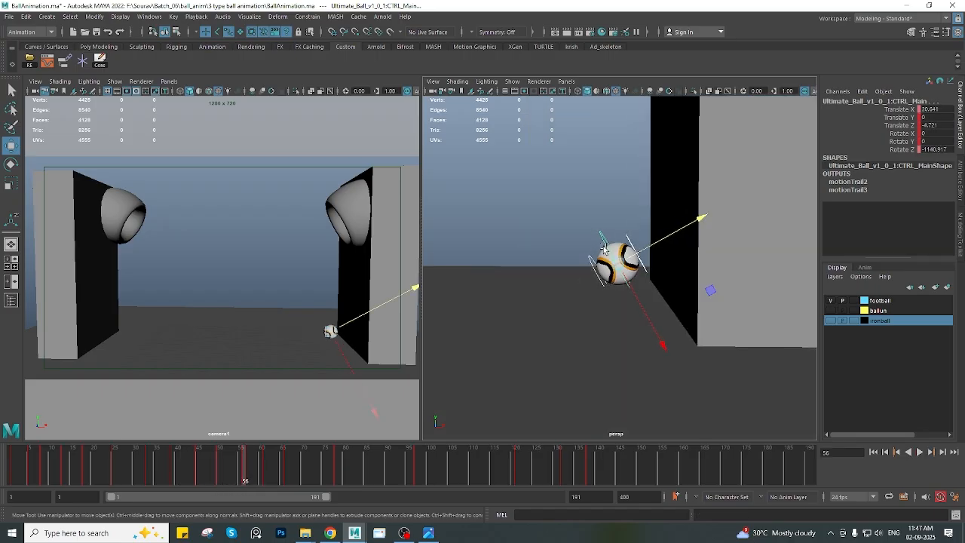
Delete the football main control's keys at frame 56, just before the wall contact
mouse_move(248, 483)
mouse_down()
mouse_move(201, 460)
mouse_move(258, 465)
mouse_move(236, 469)
mouse_move(255, 475)
mouse_move(244, 461)
mouse_move(247, 468)
mouse_up()
click(243, 465)
right_click(243, 465)
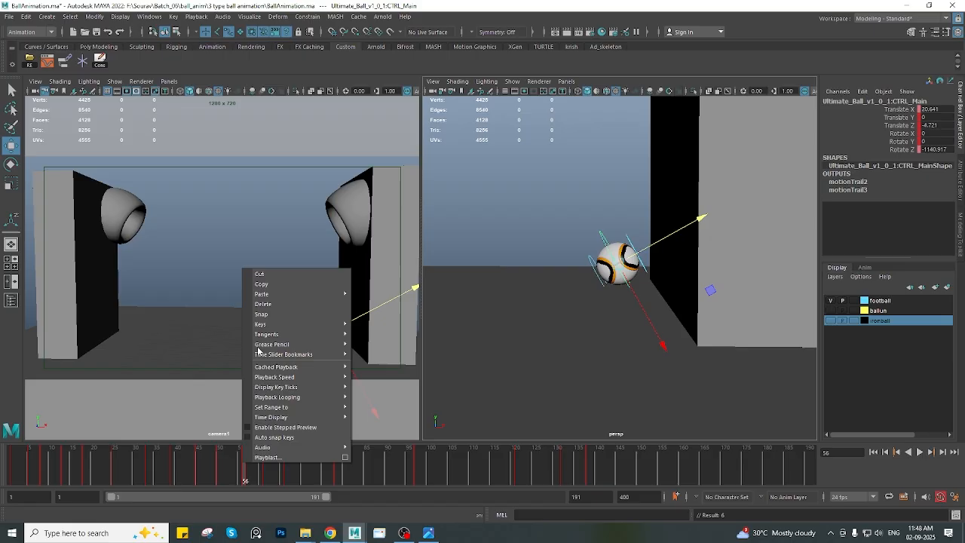
click(263, 306)
alt+drag(625, 304, 604, 305)
Inspect the main control's Translate X curve around frame 57 in the Graph Editor, and close the editor
drag(241, 466, 248, 467)
click(48, 65)
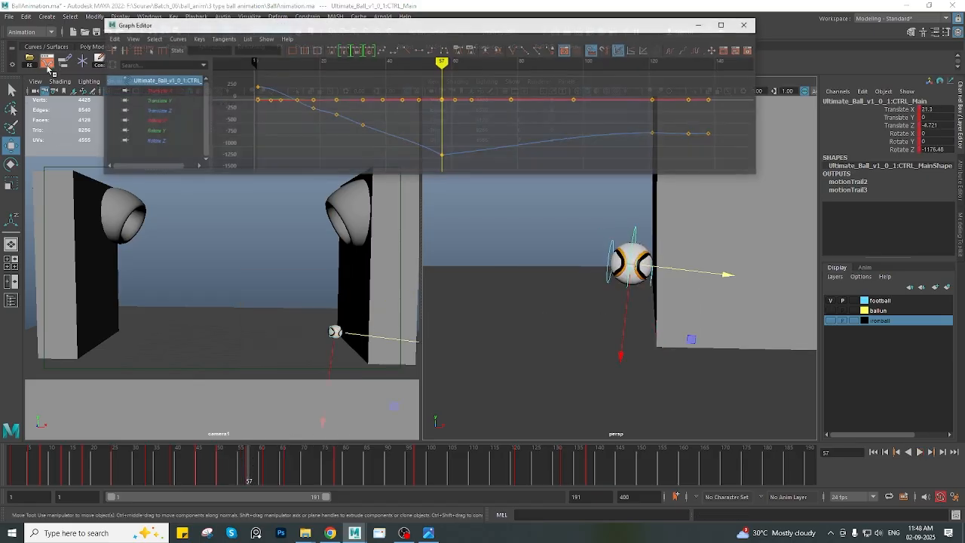
click(171, 101)
click(170, 91)
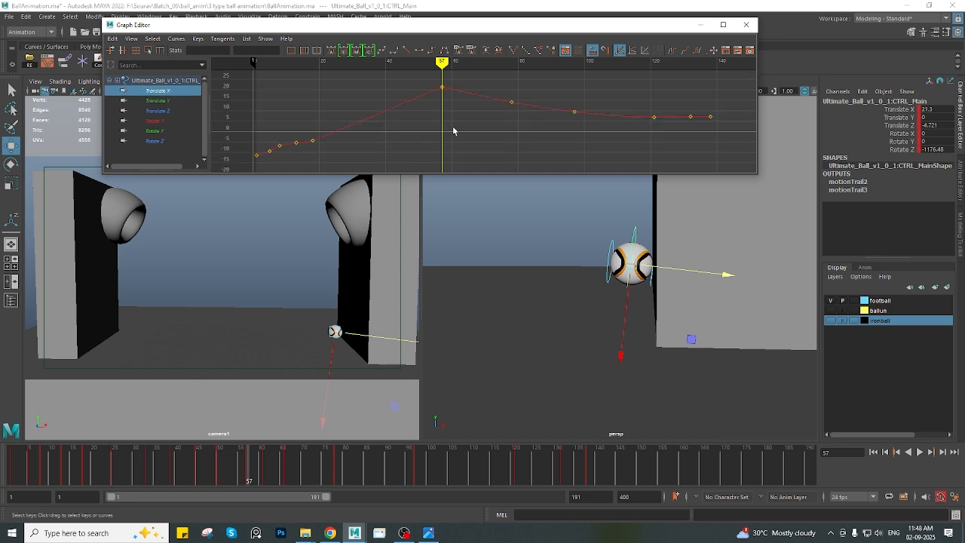
click(746, 24)
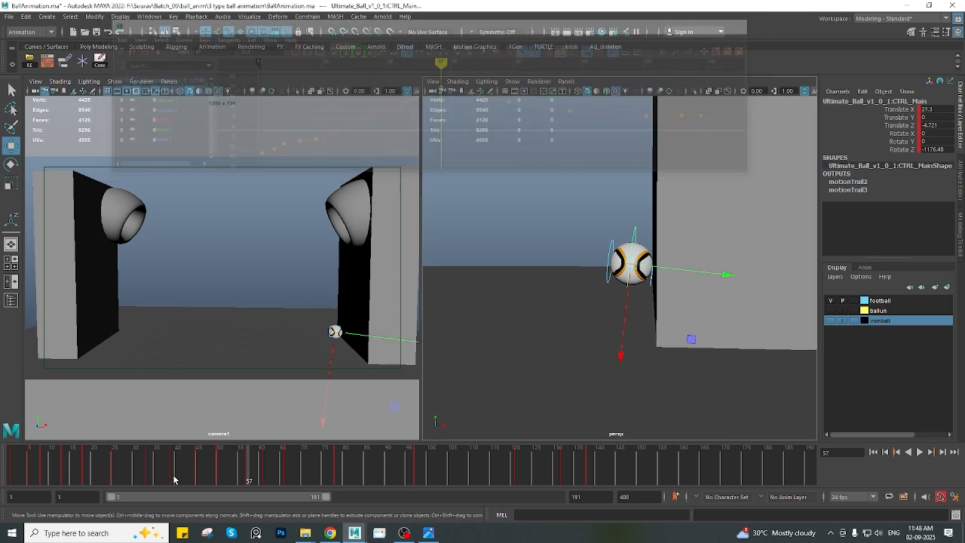
Shorten the end of the playback range to frame 180 and play the animation from frame 1
click(4, 471)
mouse_move(312, 496)
mouse_down()
mouse_move(364, 494)
mouse_move(312, 505)
mouse_up()
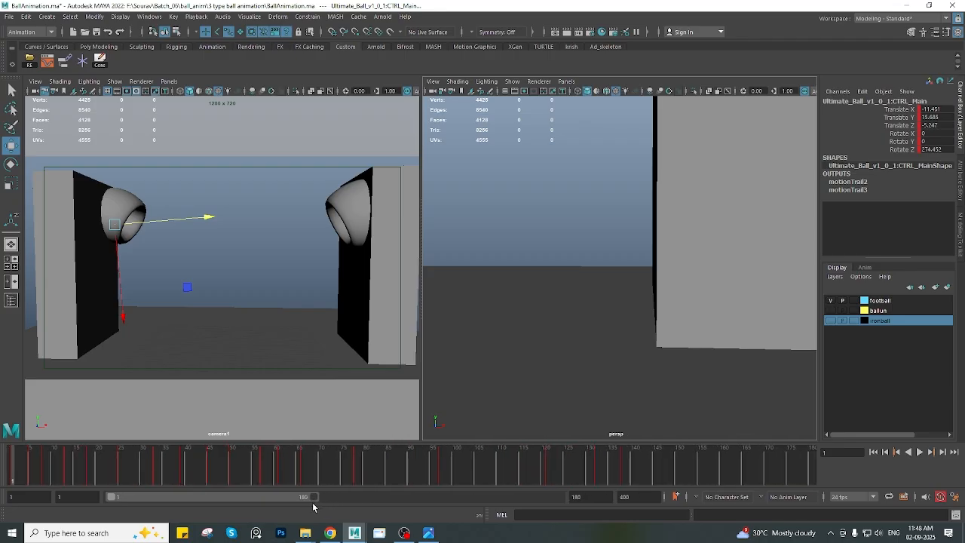
click(919, 451)
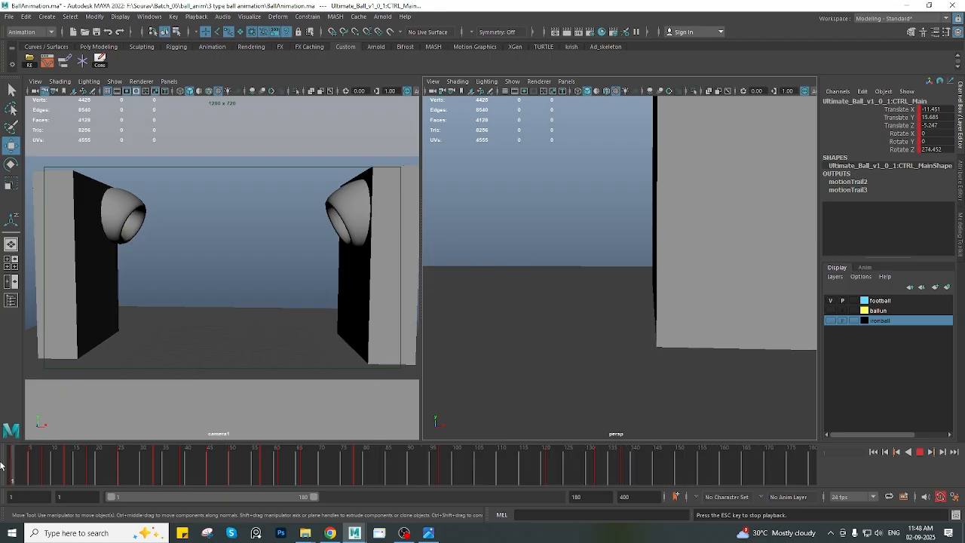
Enlarge the camera1 view, toggle cached playback and replay the football animation
drag(55, 469, 15, 487)
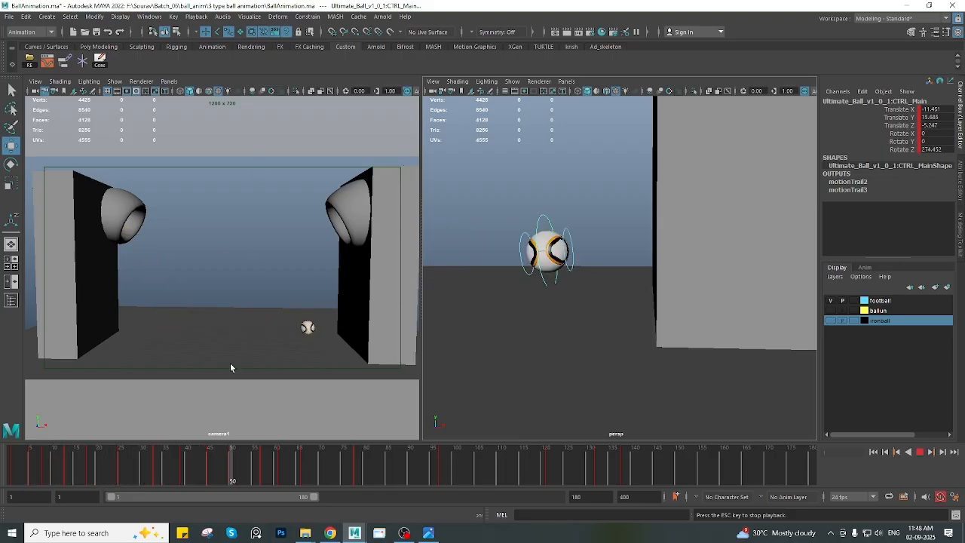
drag(421, 291, 523, 292)
click(920, 452)
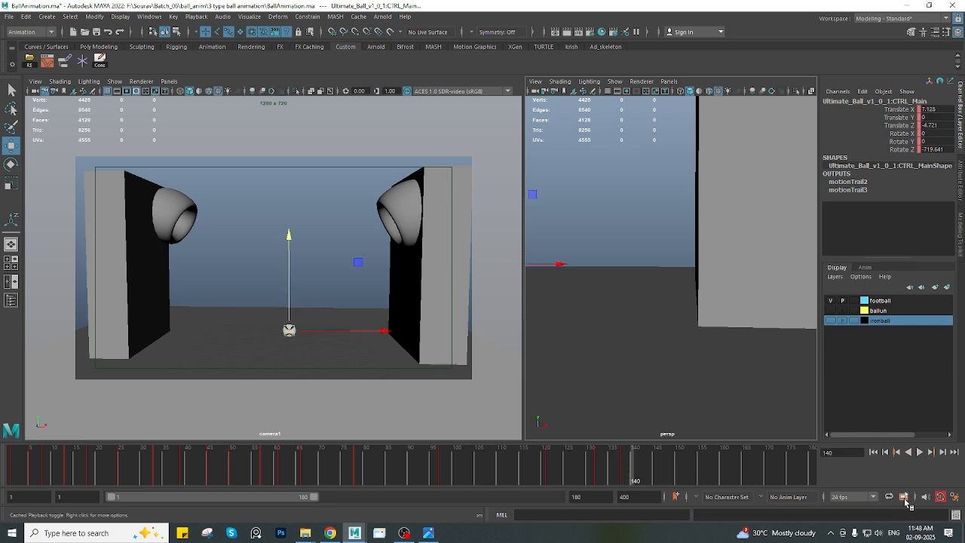
click(905, 501)
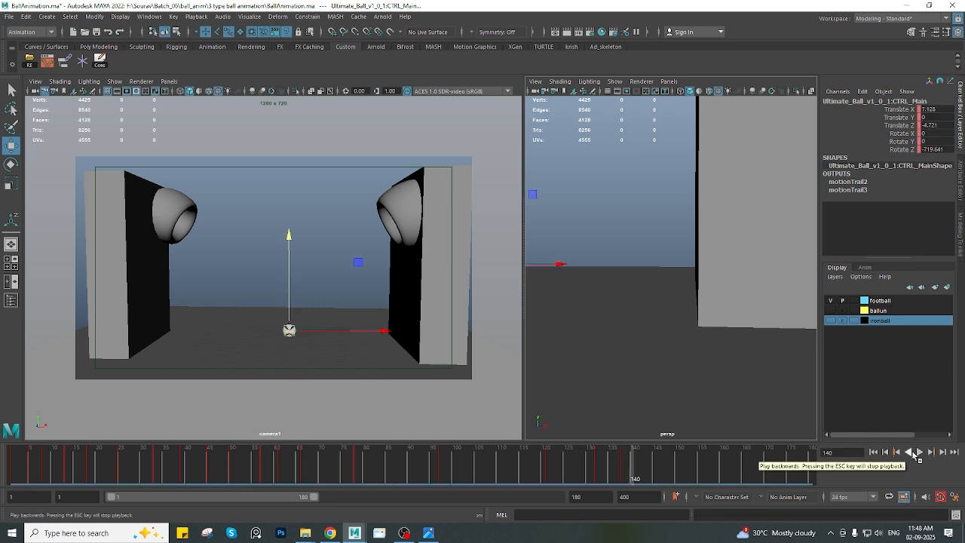
click(919, 451)
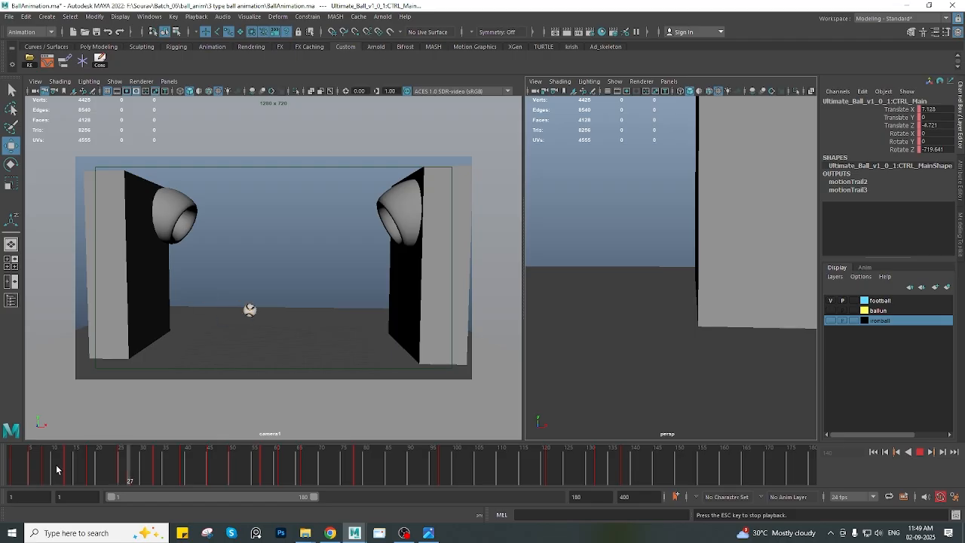
Stop playback, clear the football control selection and playblast the camera1 view to a BallAnimation movie
click(361, 321)
click(310, 249)
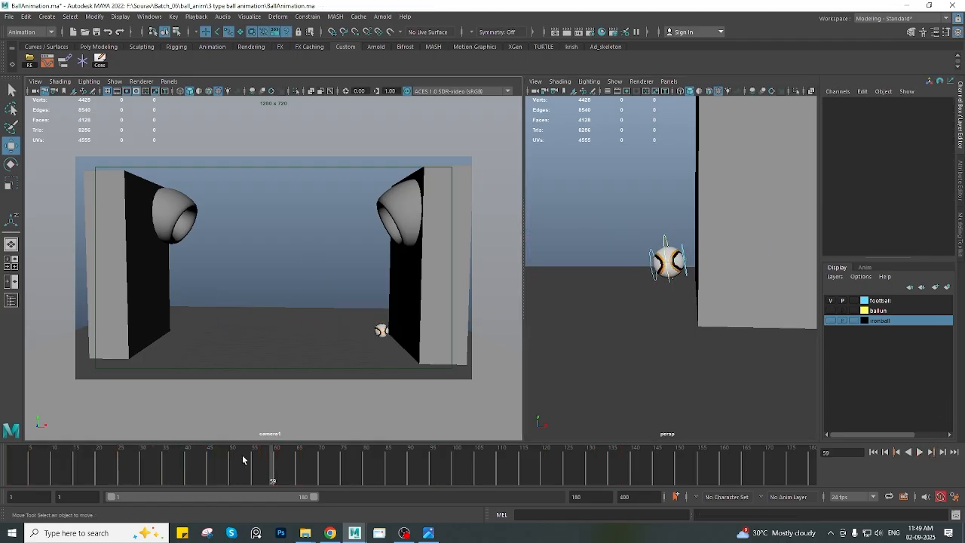
right_click(238, 461)
click(256, 458)
click(462, 269)
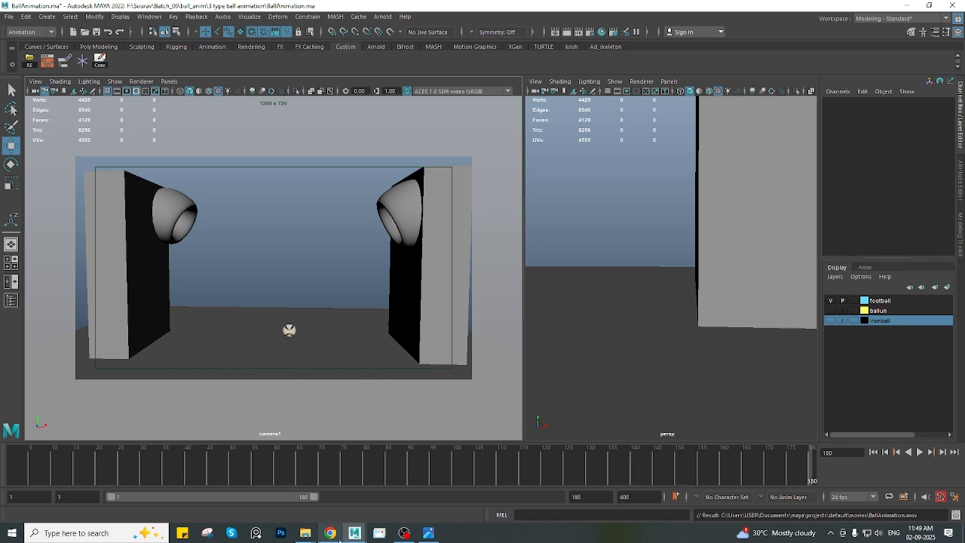
Switch to File Explorer and open the folder Documents > maya > projects > default > movies
mouse_move(305, 532)
click(360, 483)
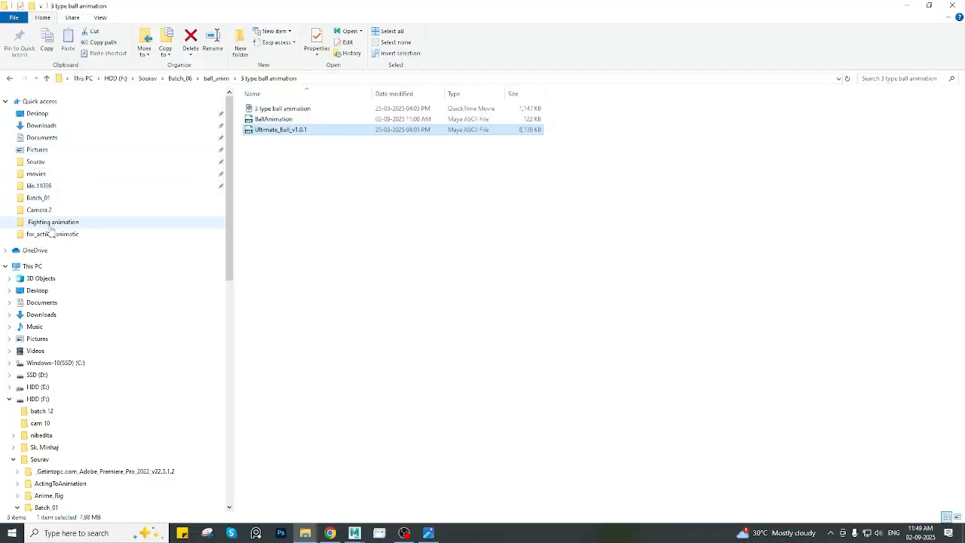
click(58, 142)
double_click(280, 145)
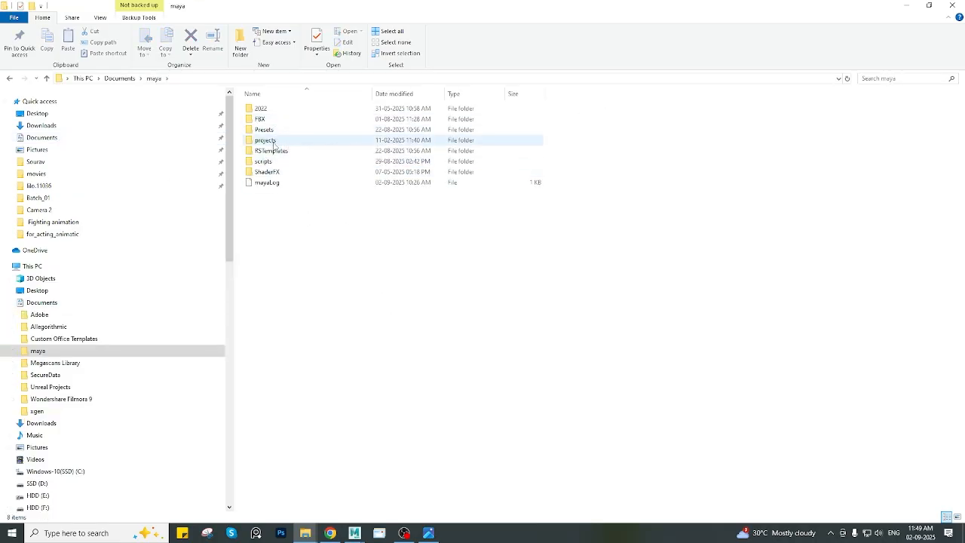
double_click(274, 143)
double_click(278, 113)
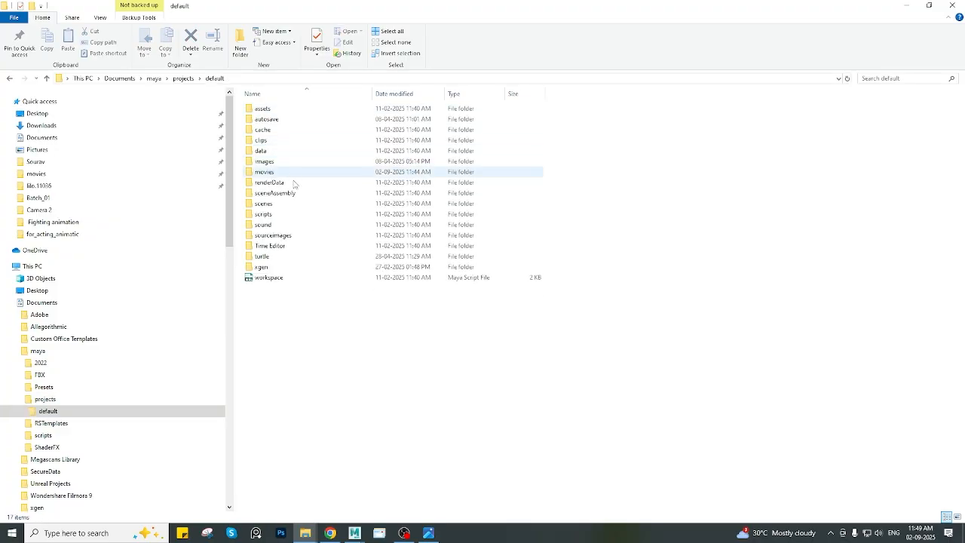
double_click(273, 172)
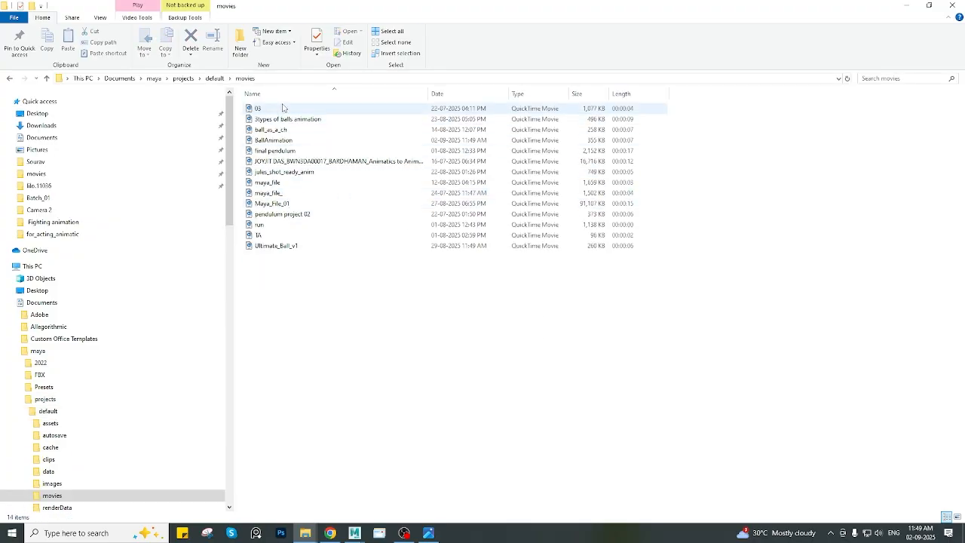
Filter the movies folder to 2 September 2025, open the BallAnimation movie and minimize File Explorer
click(504, 95)
click(552, 143)
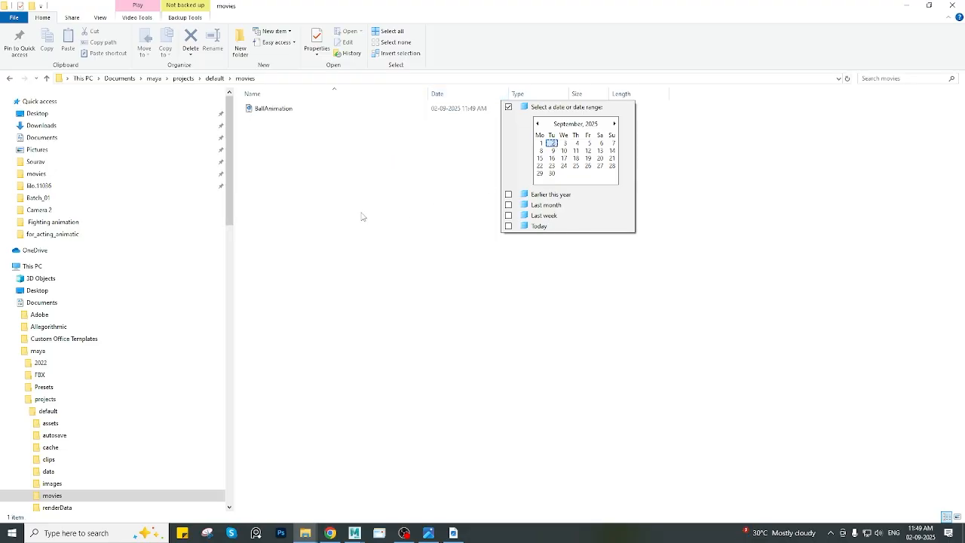
click(625, 161)
click(902, 5)
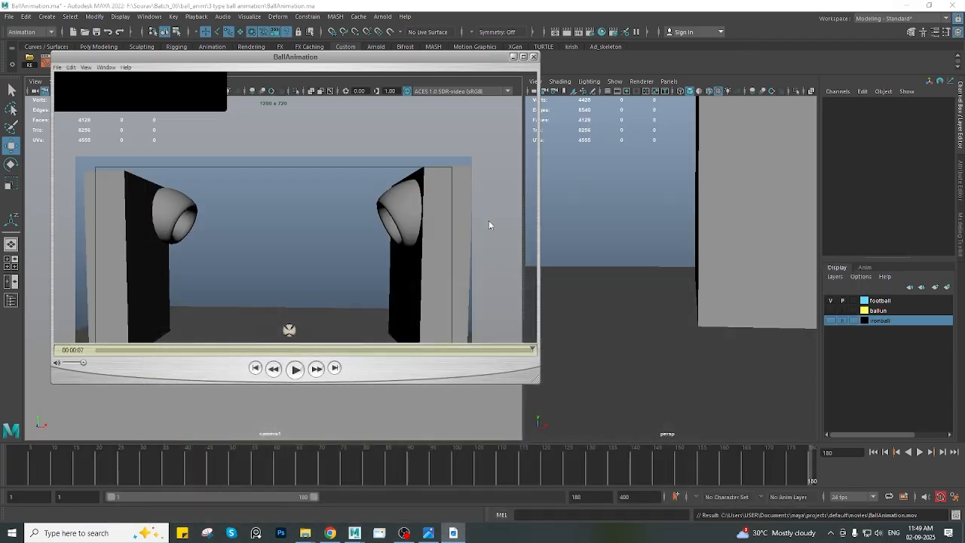
Resize the movie player, review the bounces and wall hit in the BallAnimation playblast, and minimize the player
drag(540, 383, 523, 375)
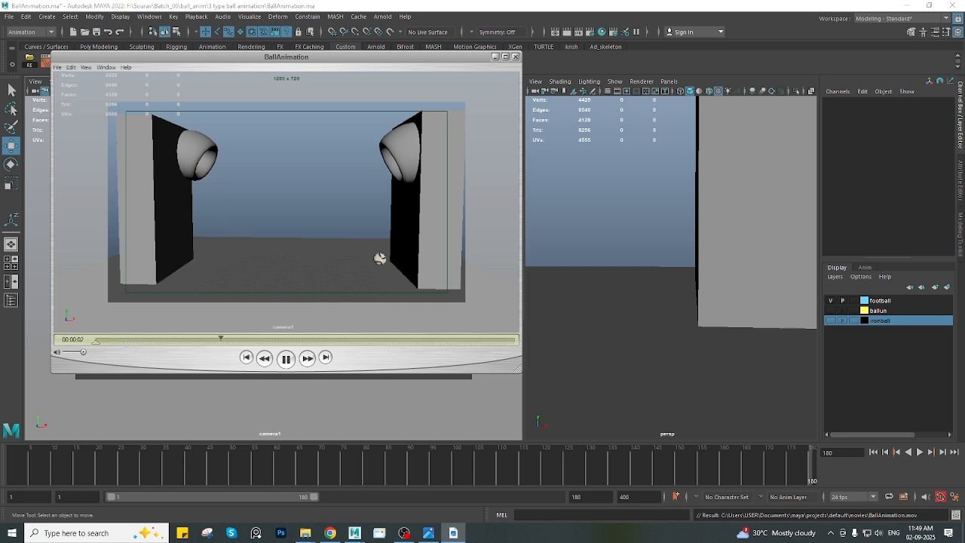
click(103, 339)
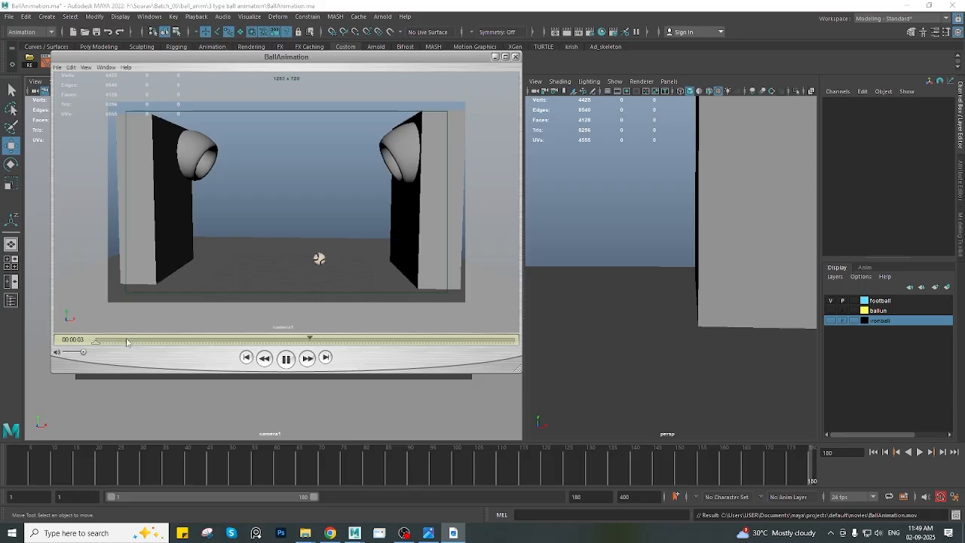
click(126, 340)
drag(120, 340, 65, 340)
click(495, 58)
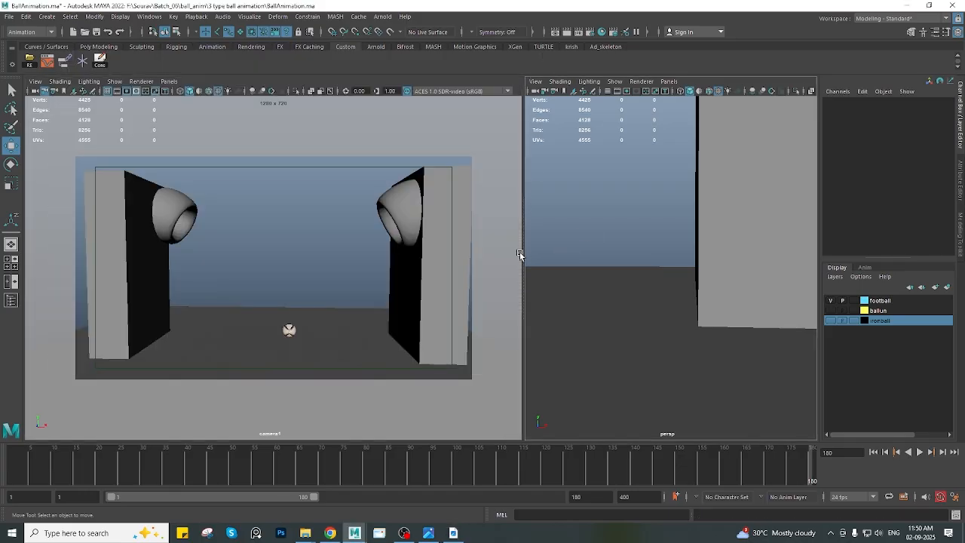
Select the football main control in the persp view and isolate its Rotate Z curve in the Graph Editor
drag(523, 253, 488, 253)
scroll(617, 303, down, 5)
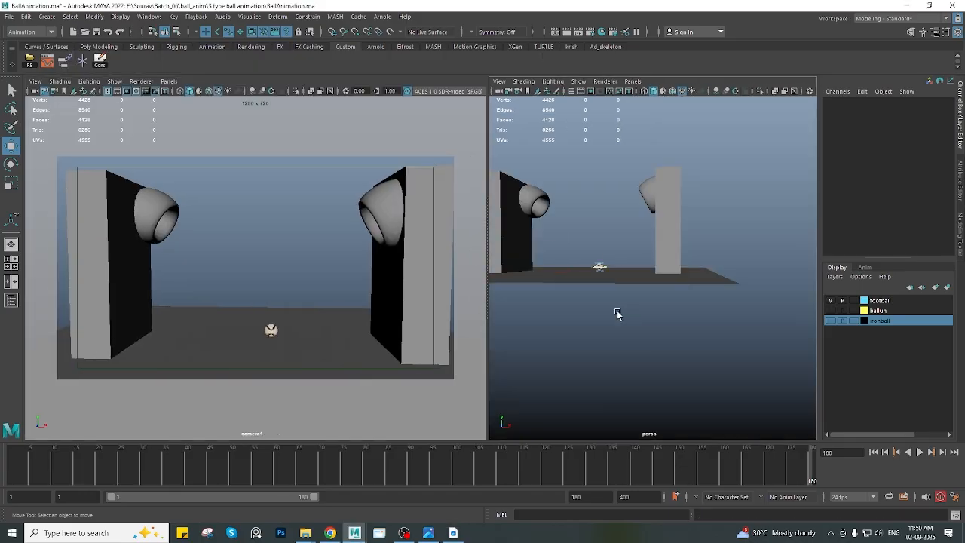
scroll(688, 302, up, 4)
alt+drag(616, 312, 653, 310)
click(661, 284)
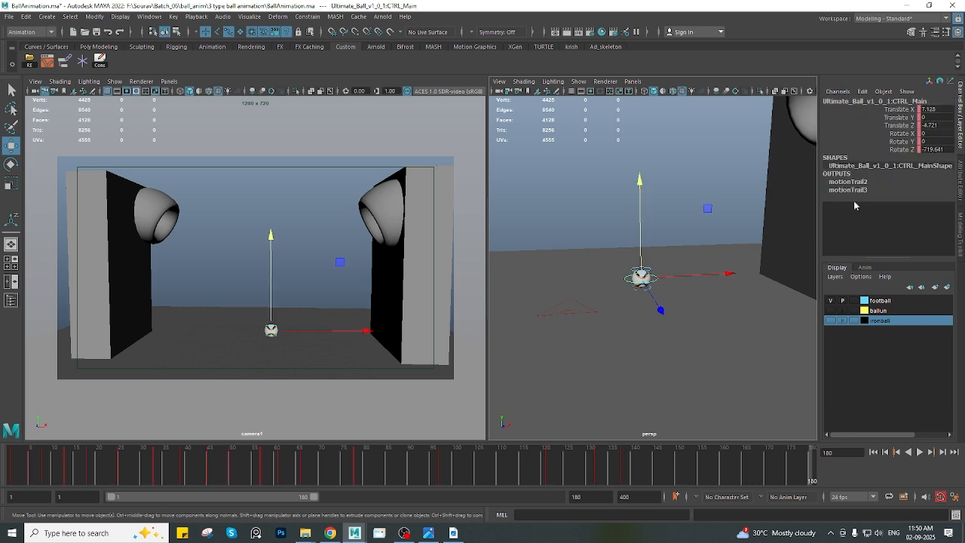
click(47, 65)
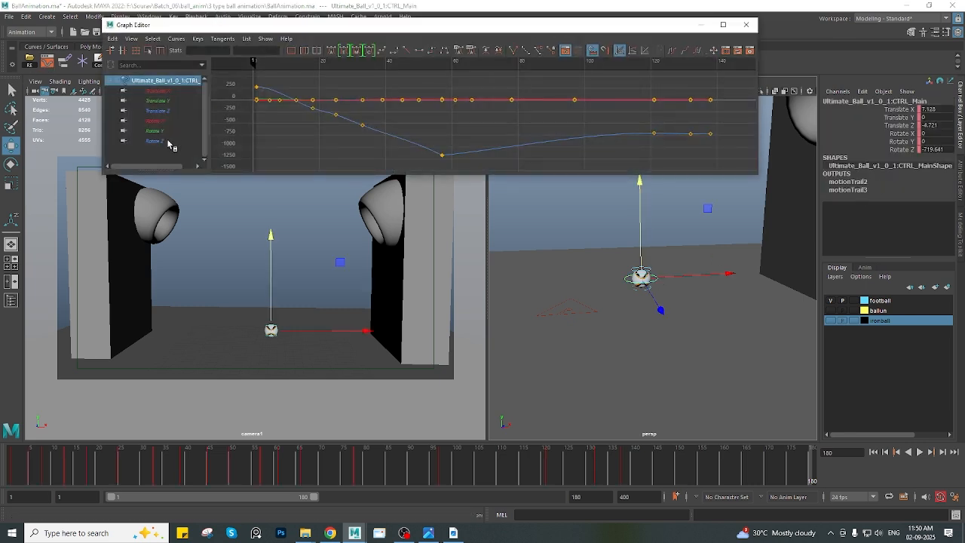
click(168, 142)
key(alt+v)
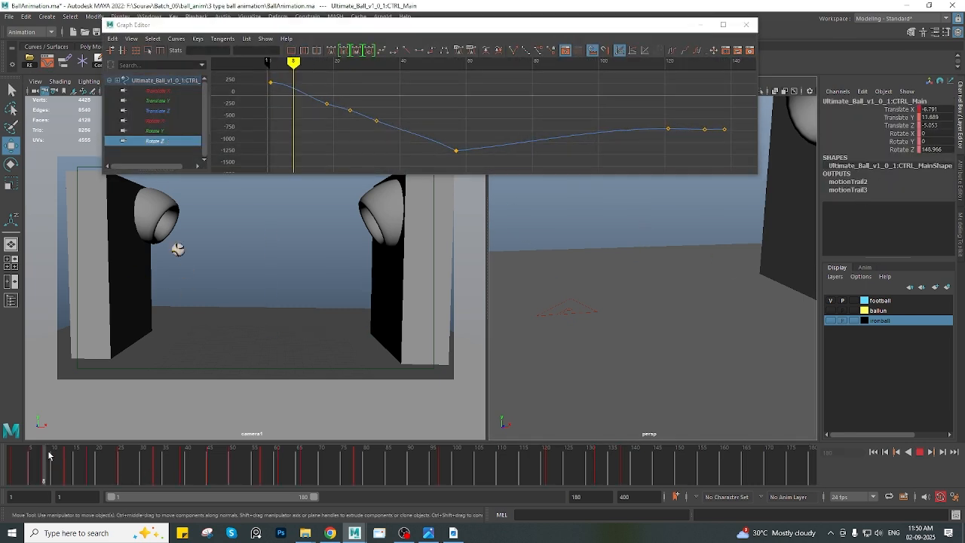
Delete the Rotate Z keys at frames 18 and 33 and give the frame 57 key linear tangents
drag(48, 455, 121, 454)
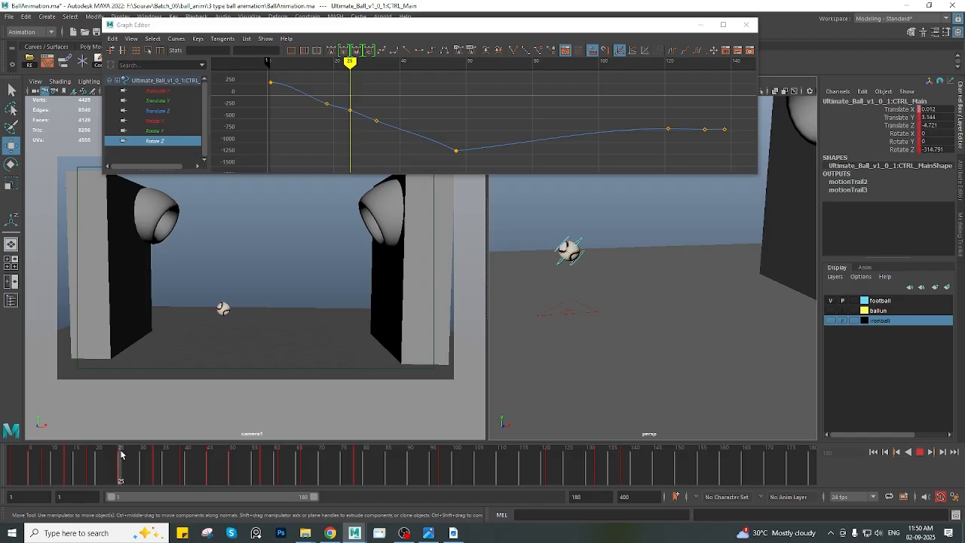
scroll(637, 292, down, 8)
mouse_move(638, 293)
alt+mouse_down()
mouse_move(653, 302)
mouse_move(630, 293)
alt+mouse_up()
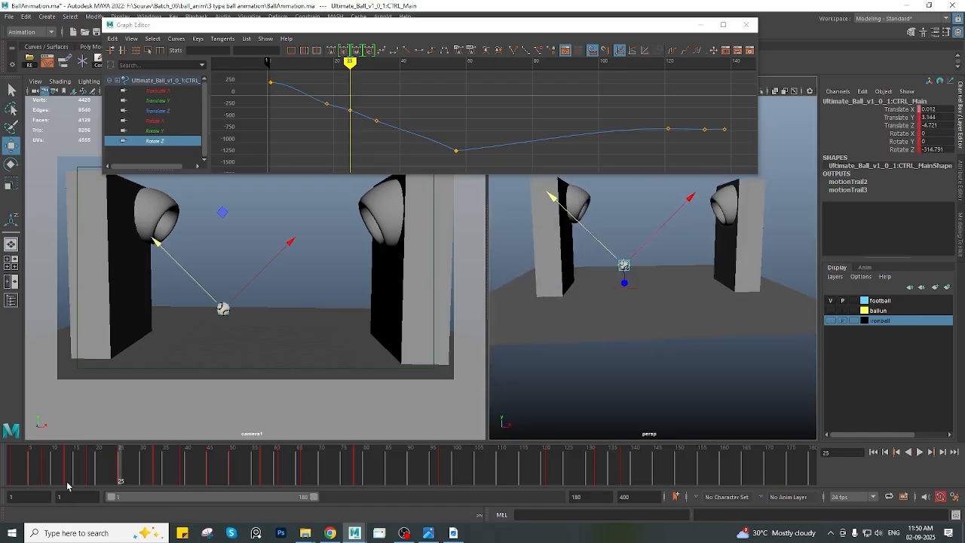
drag(45, 470, 88, 472)
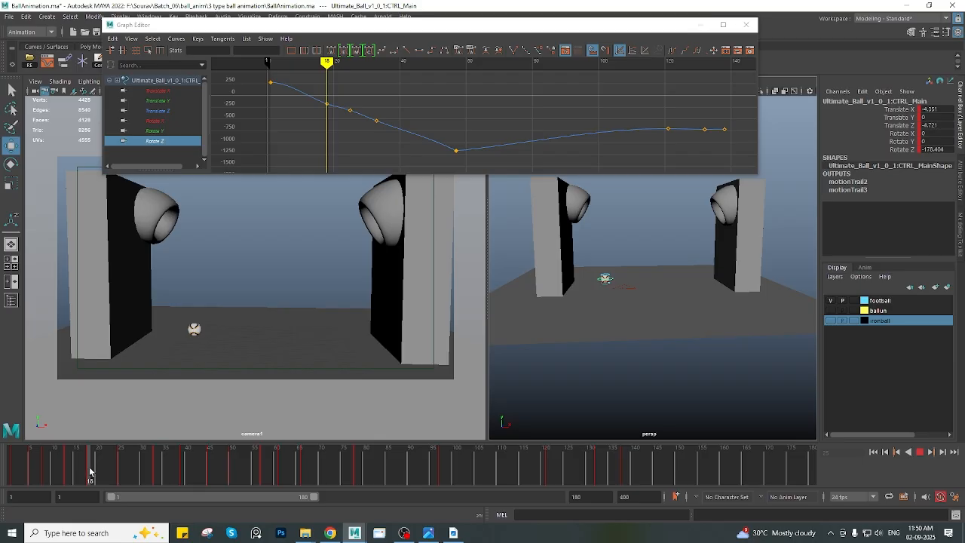
drag(89, 472, 121, 472)
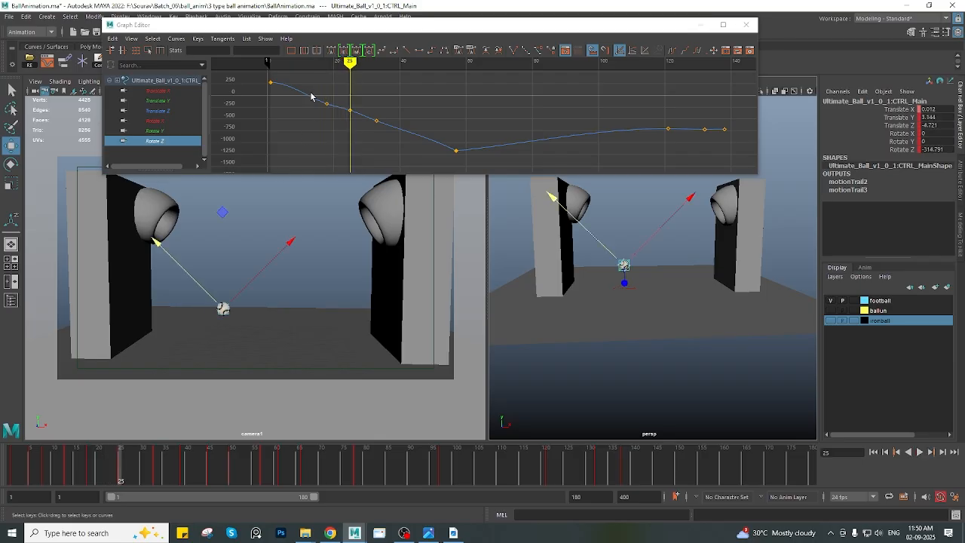
drag(311, 95, 330, 126)
click(330, 125)
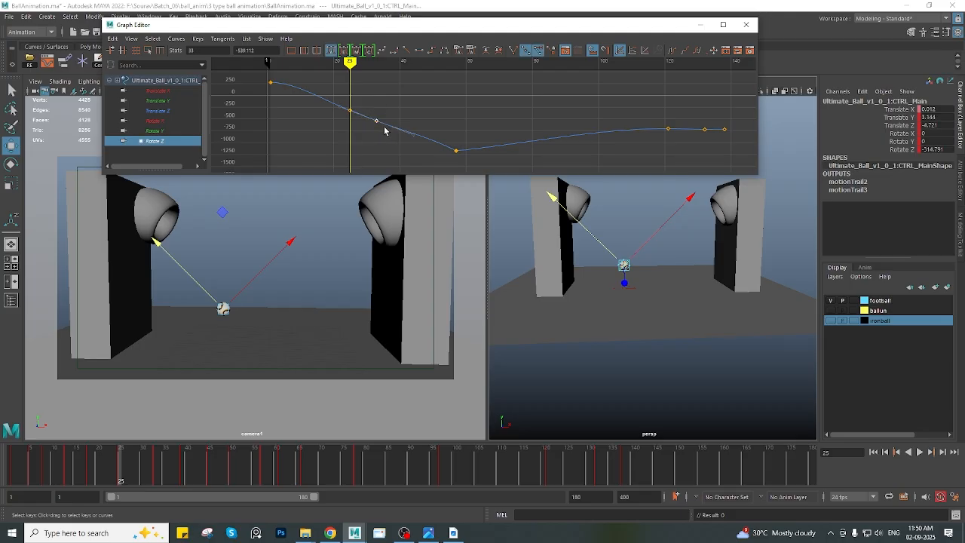
click(408, 50)
key(alt+v)
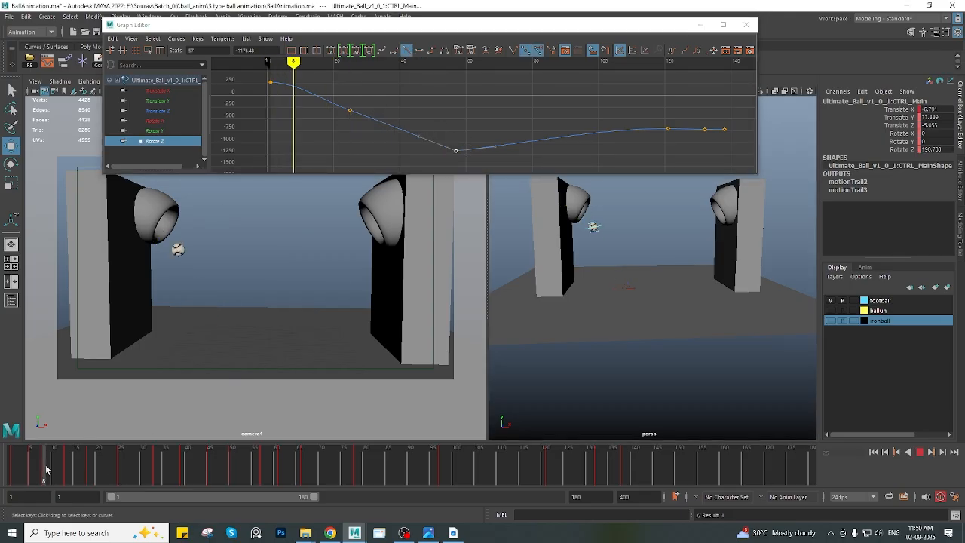
mouse_move(127, 457)
mouse_down()
mouse_move(262, 437)
mouse_move(96, 436)
mouse_move(250, 427)
mouse_up()
Lower the Rotate Z keys at frames 1 and 25 by about 96 degrees and play back the spin
drag(252, 80, 381, 131)
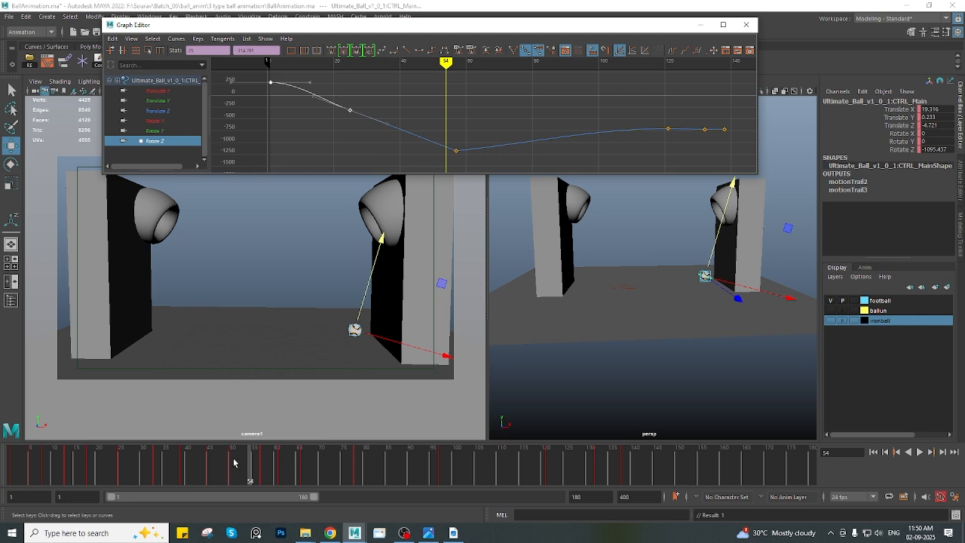
mouse_move(233, 463)
mouse_down()
mouse_move(85, 463)
mouse_move(129, 462)
mouse_up()
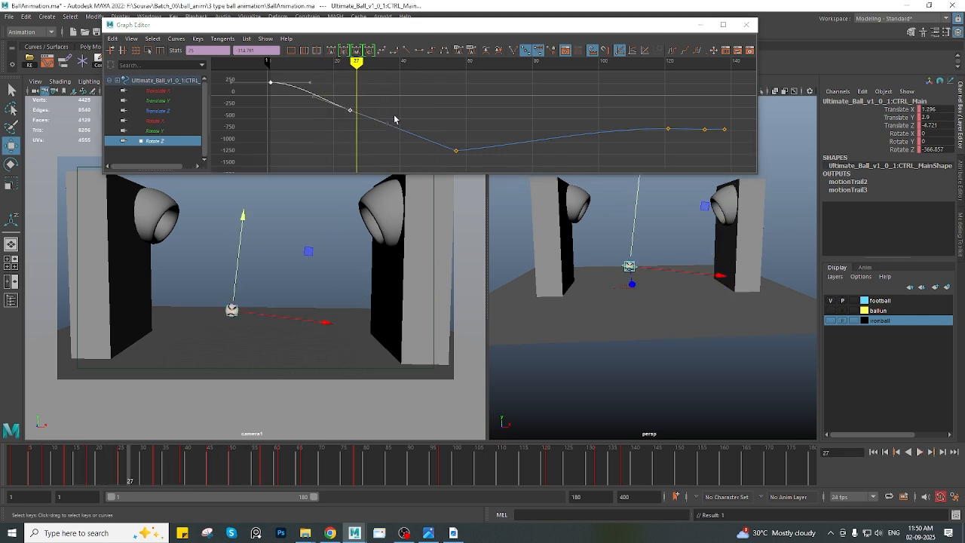
mouse_move(382, 90)
shift+middle_down()
mouse_move(375, 106)
mouse_move(368, 94)
shift+middle_up()
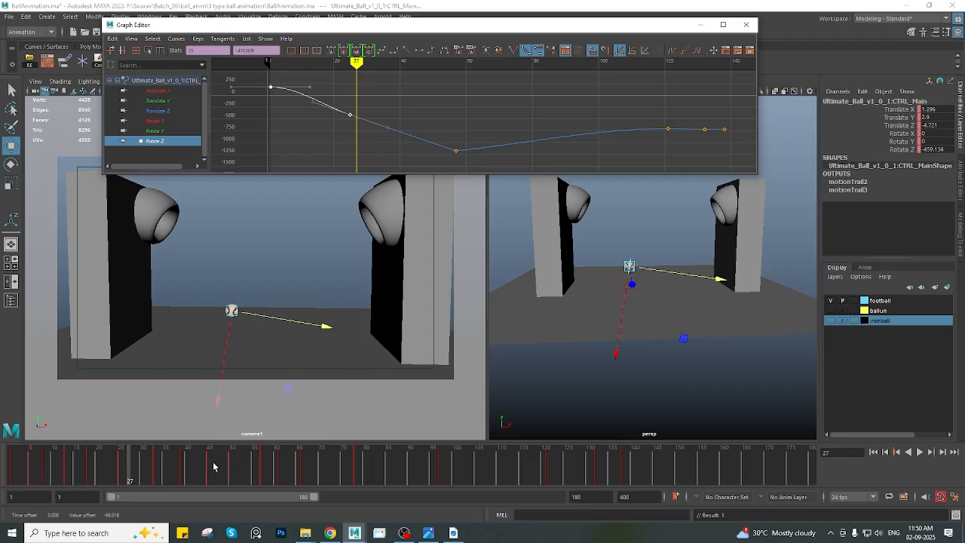
drag(29, 463, 145, 456)
click(919, 452)
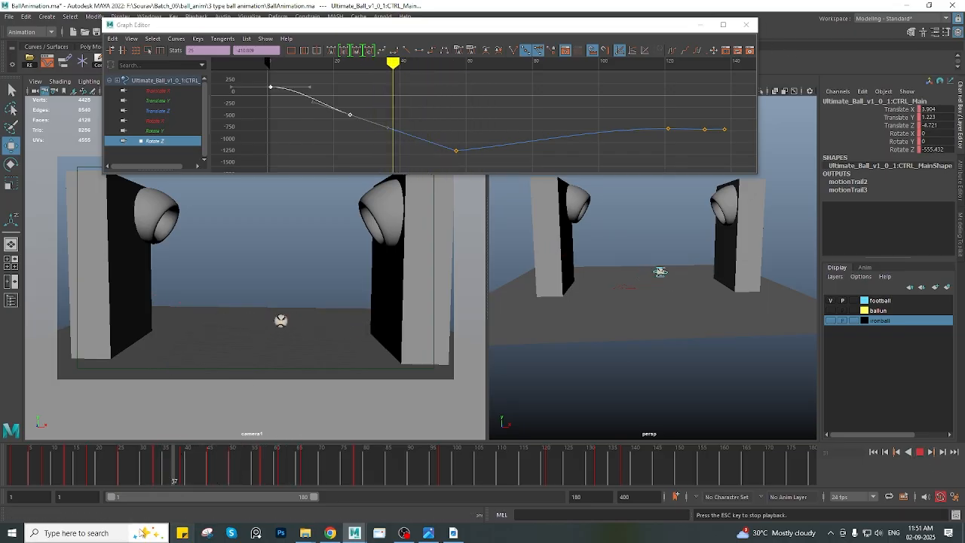
click(919, 452)
scroll(331, 113, up, 2)
scroll(289, 124, down, 2)
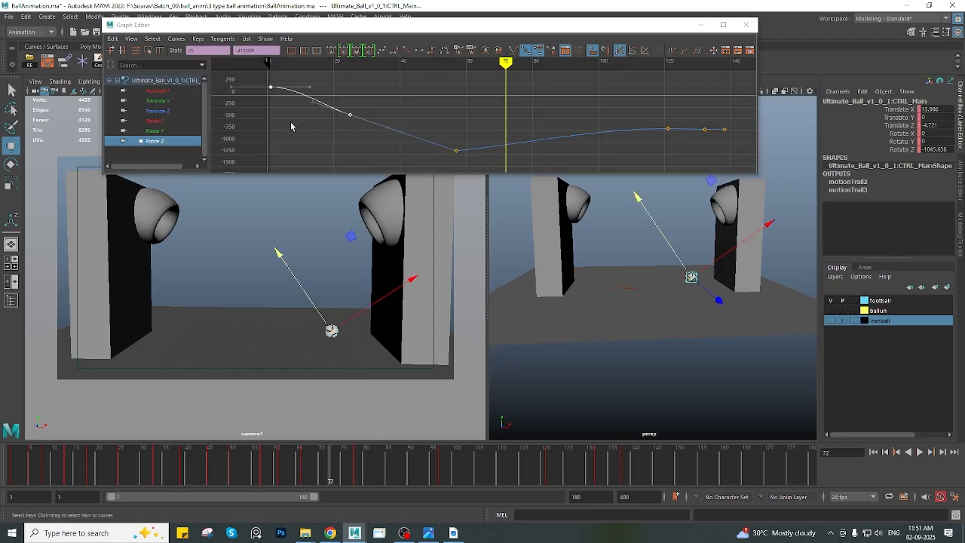
Lower the same two Rotate Z keys again, to 29.074 at frame 1, and replay the animation with the Graph Editor closed
shift+middle_drag(300, 118, 301, 126)
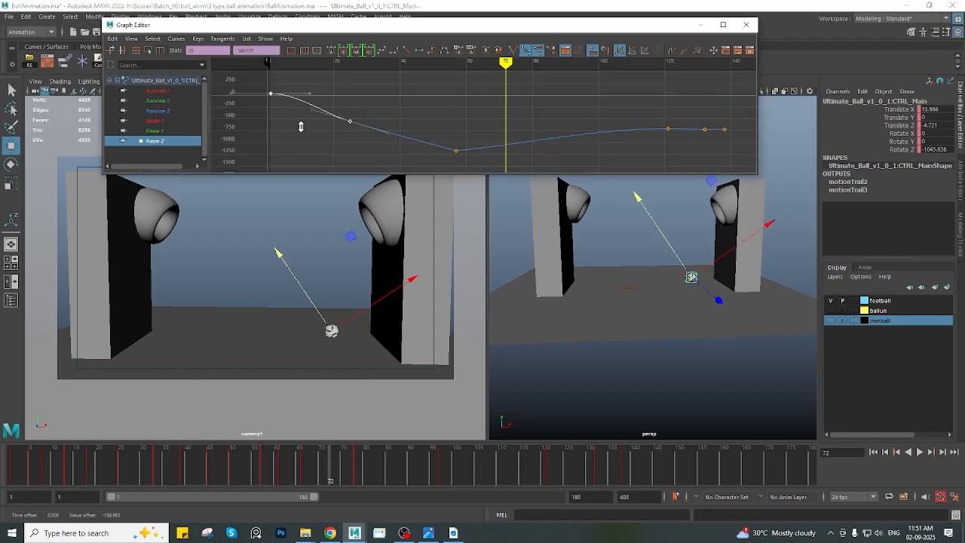
drag(30, 468, 0, 462)
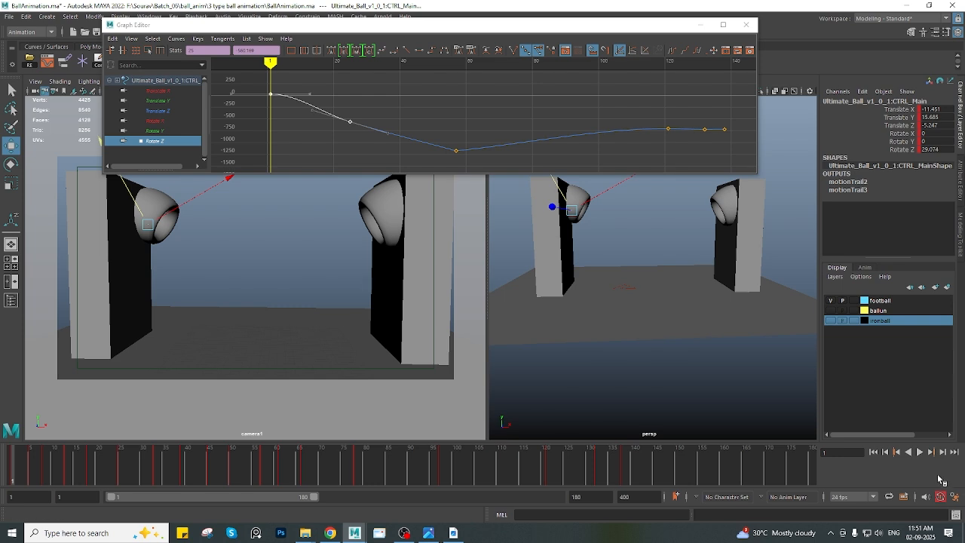
click(920, 452)
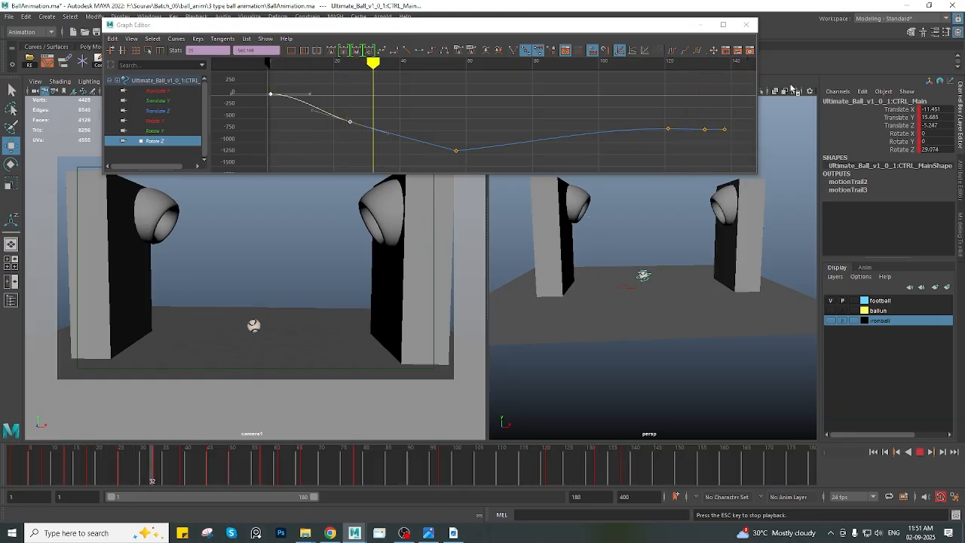
click(748, 26)
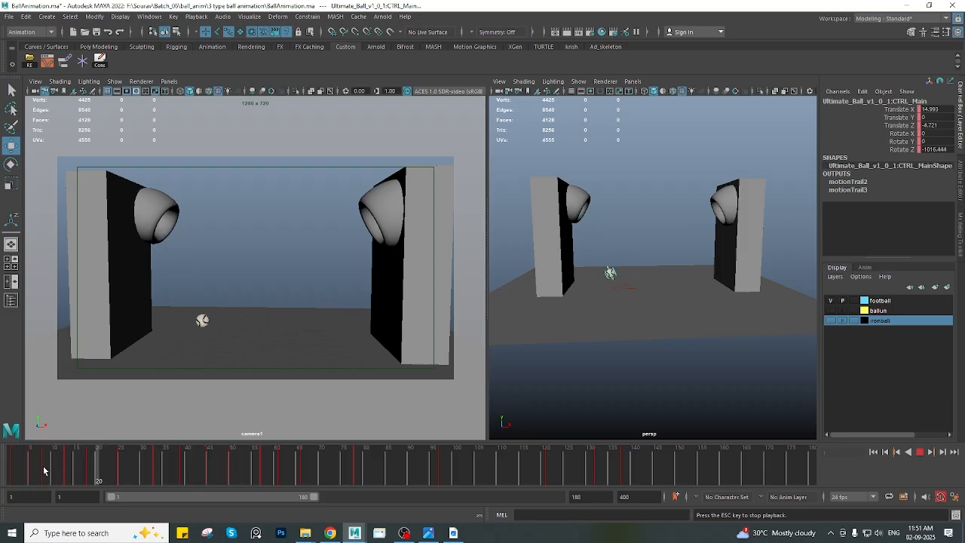
drag(44, 470, 0, 474)
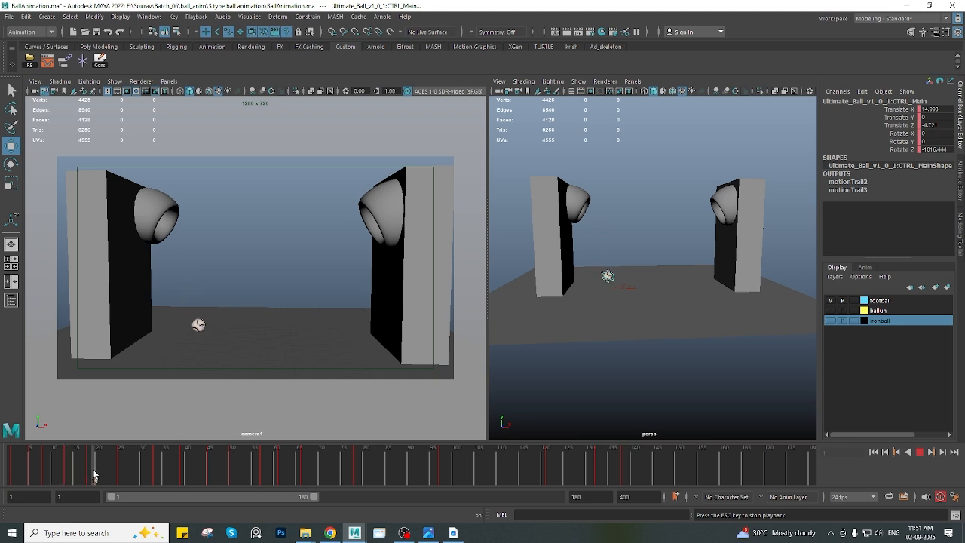
Stop the playback, deselect the ball and playblast the enlarged camera1 view, overwriting the existing BallAnimation.mov
mouse_move(94, 474)
mouse_down()
mouse_move(18, 478)
mouse_move(386, 479)
mouse_up()
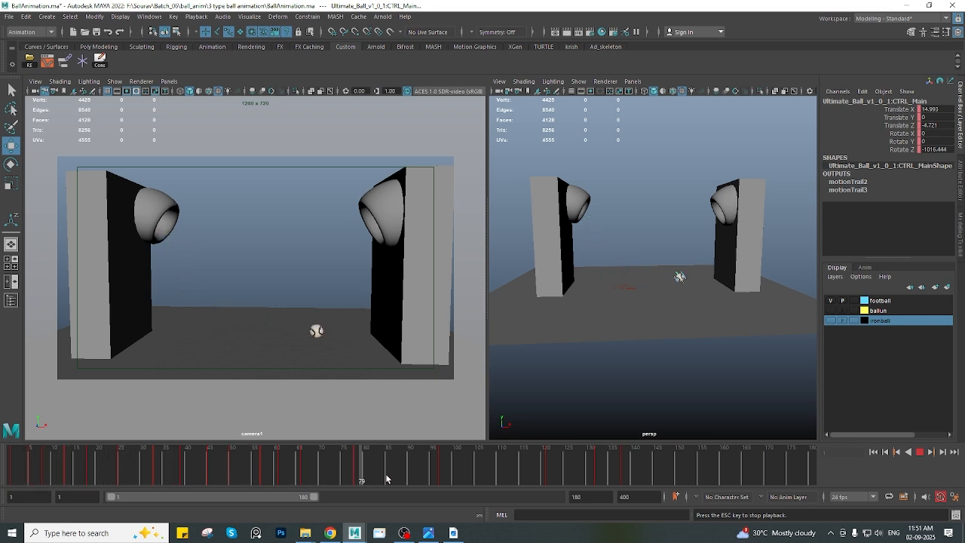
click(919, 451)
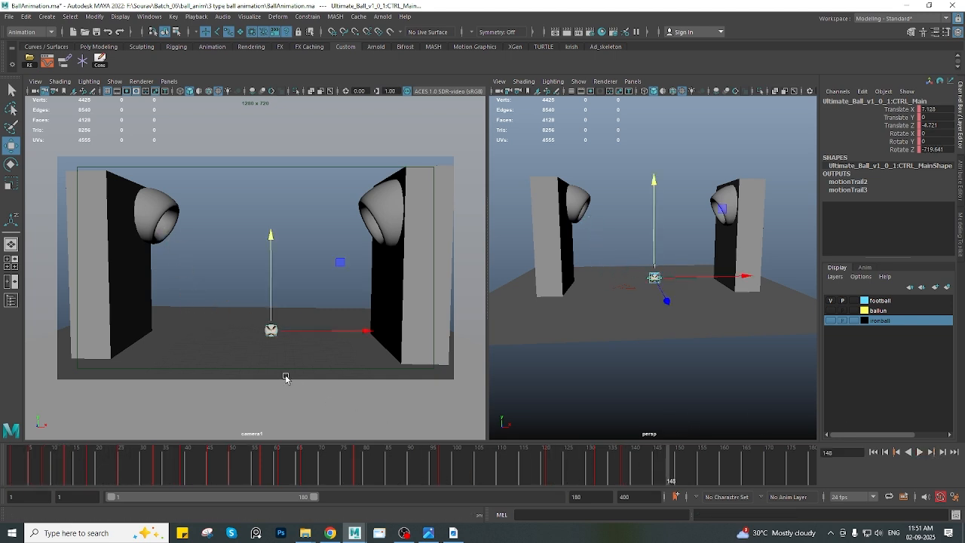
click(200, 322)
key(space)
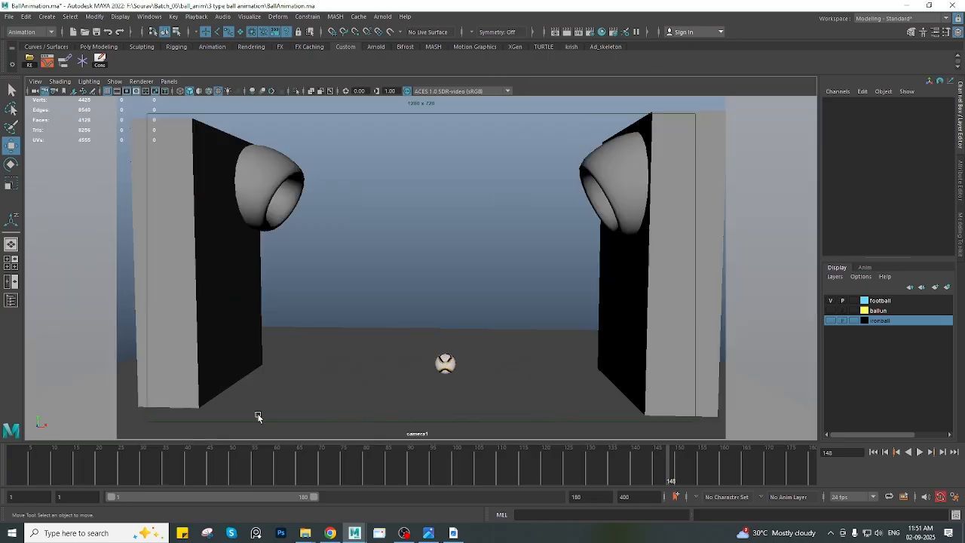
right_click(241, 472)
click(256, 464)
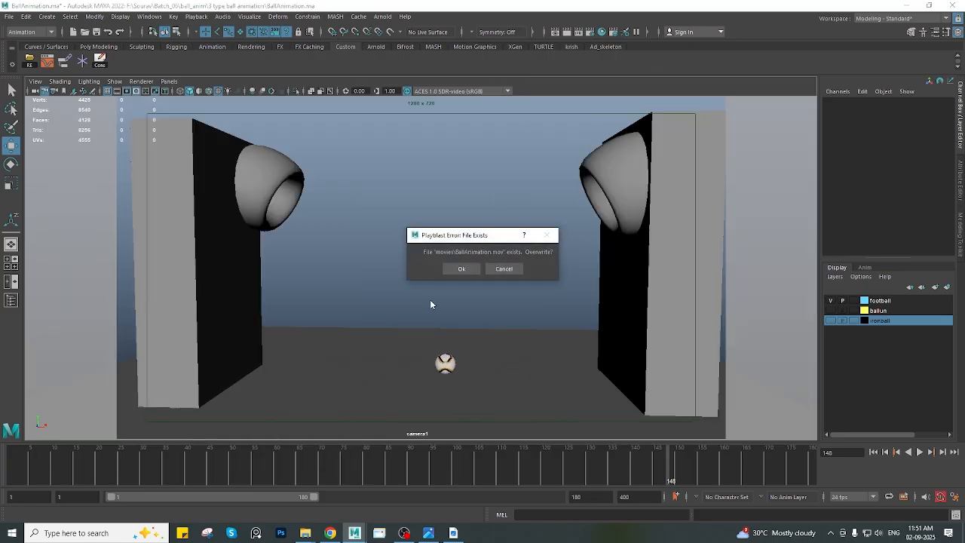
click(451, 268)
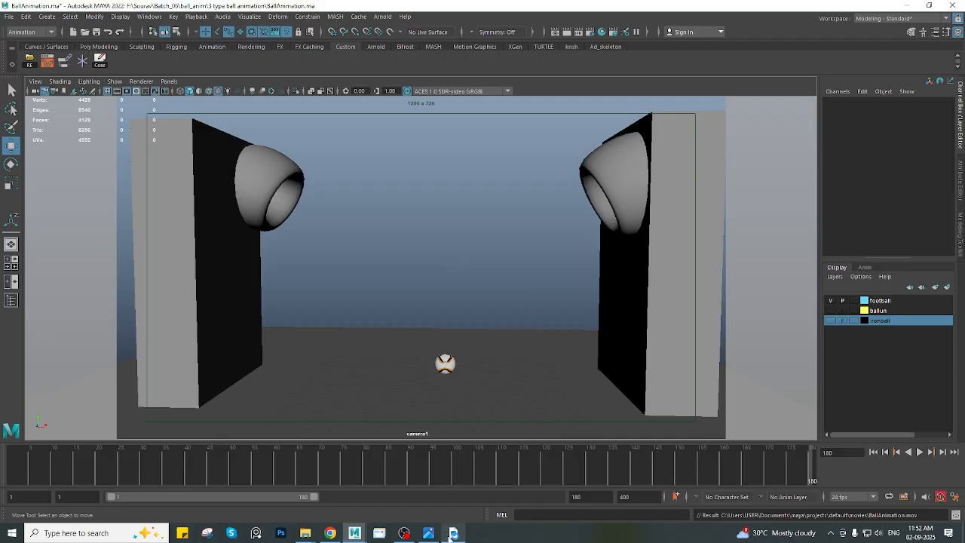
Close the old playblast player window and switch to the movies folder in File Explorer, restored to a smaller window
mouse_move(450, 537)
click(489, 457)
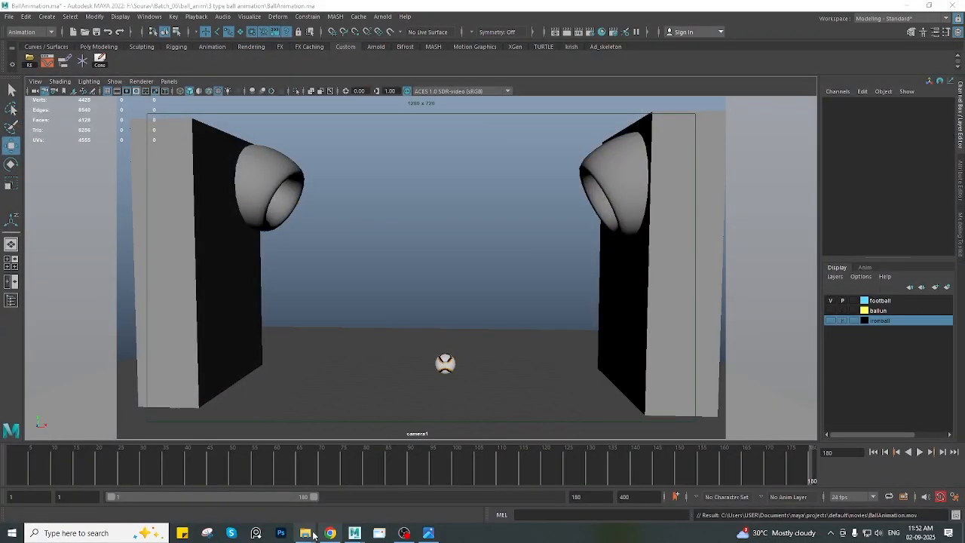
mouse_move(313, 535)
click(355, 489)
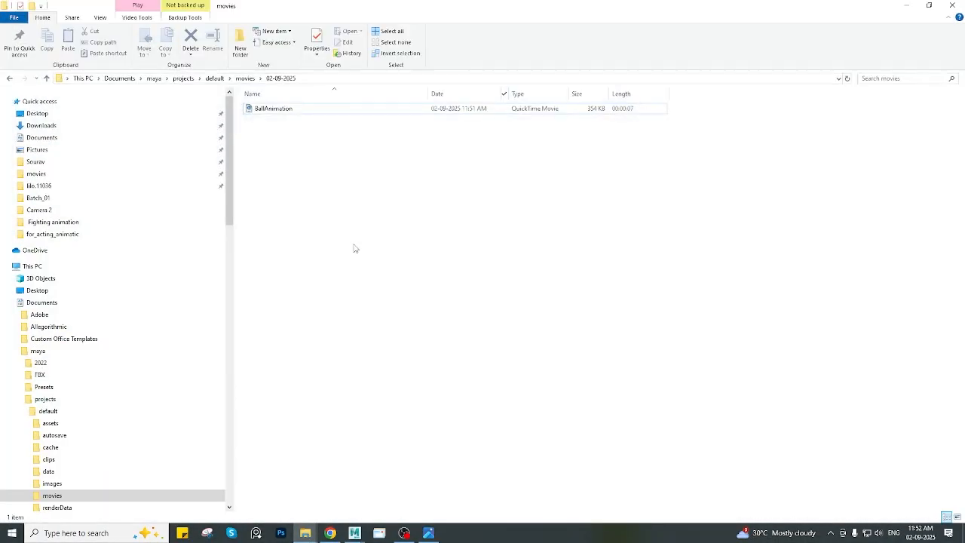
click(930, 6)
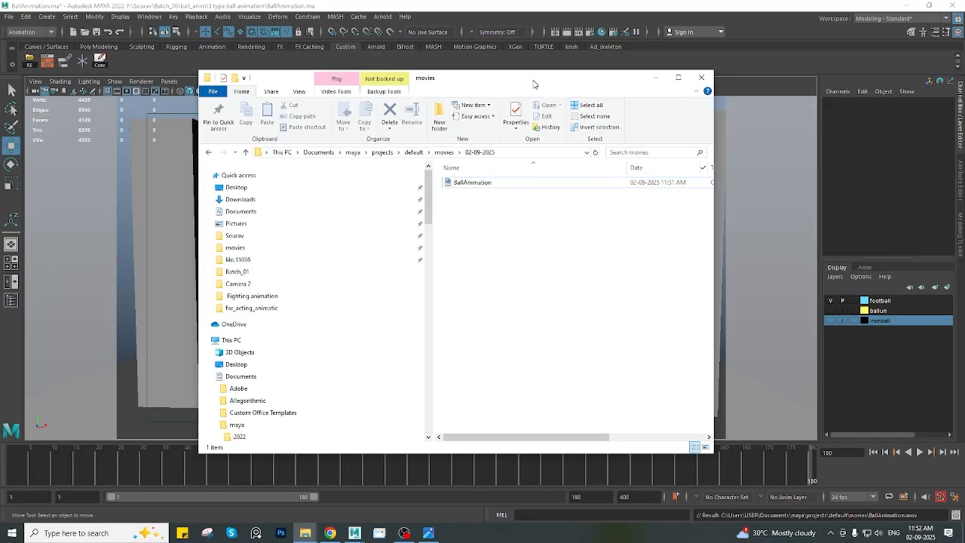